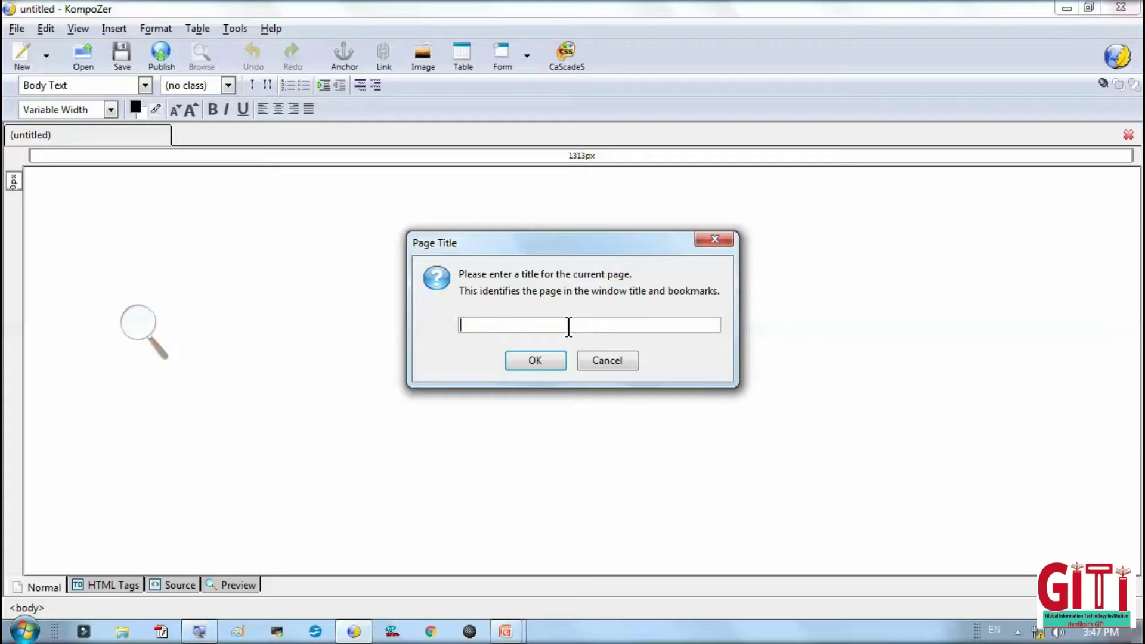
# Set the page title to Home_Index.html and accept it.
pyautogui.write('ne')
pyautogui.press('BackSpace')
pyautogui.press('BackSpace')
pyautogui.write('one')
pyautogui.write('m')
pyautogui.write('e_Index')
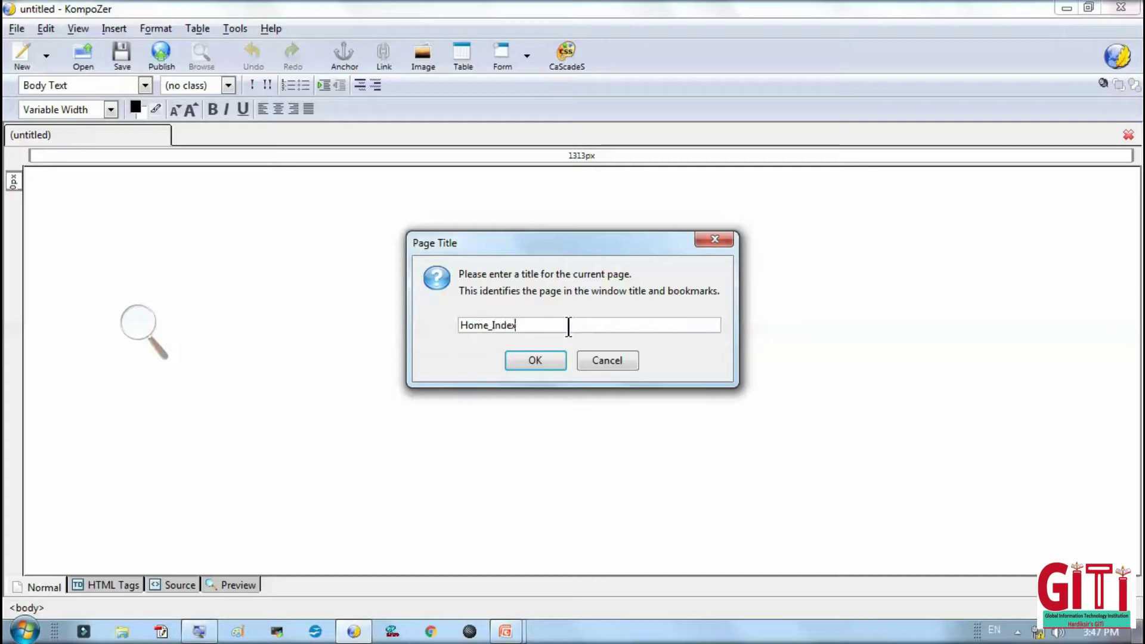
pyautogui.write('.html')
pyautogui.click(138, 322)
pyautogui.click(154, 332)
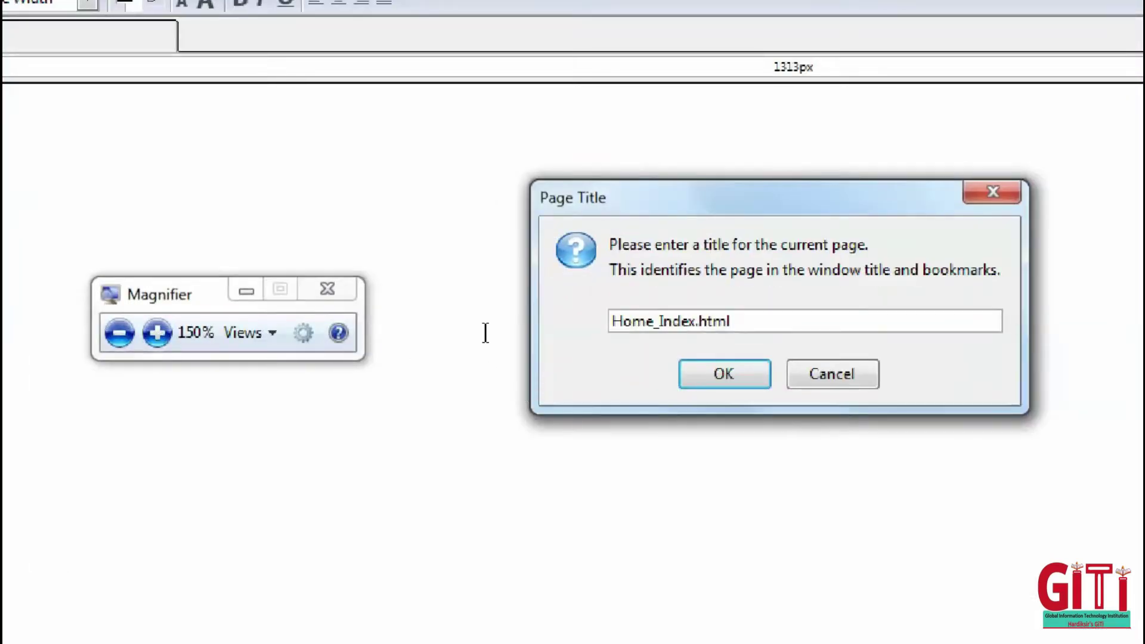
pyautogui.moveTo(485, 325); pyautogui.dragTo(436, 316)
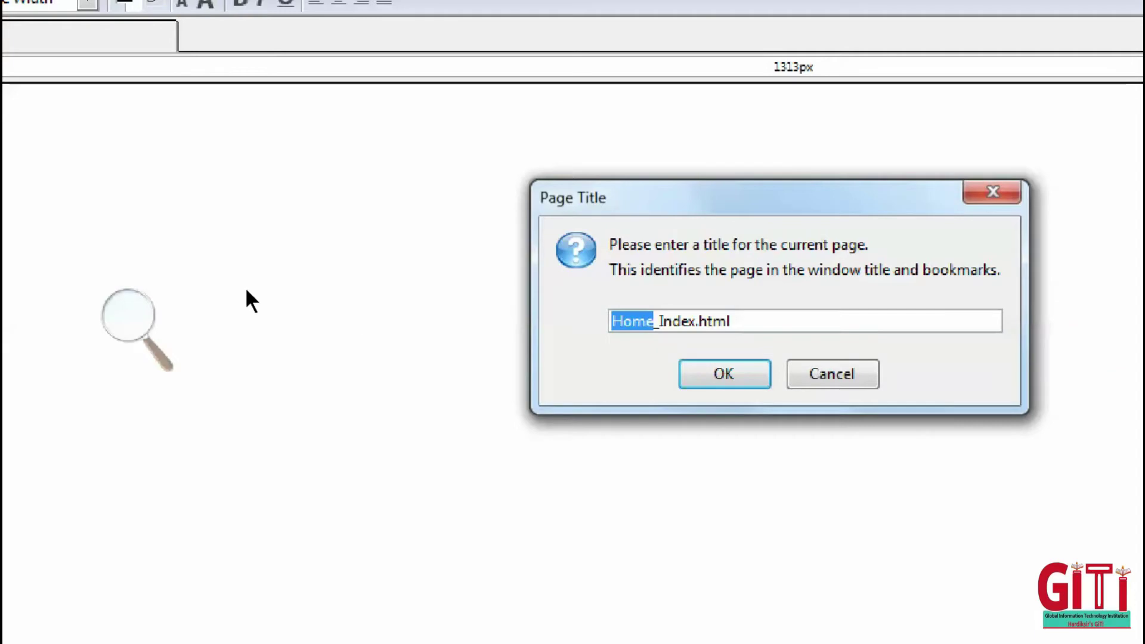
pyautogui.click(132, 316)
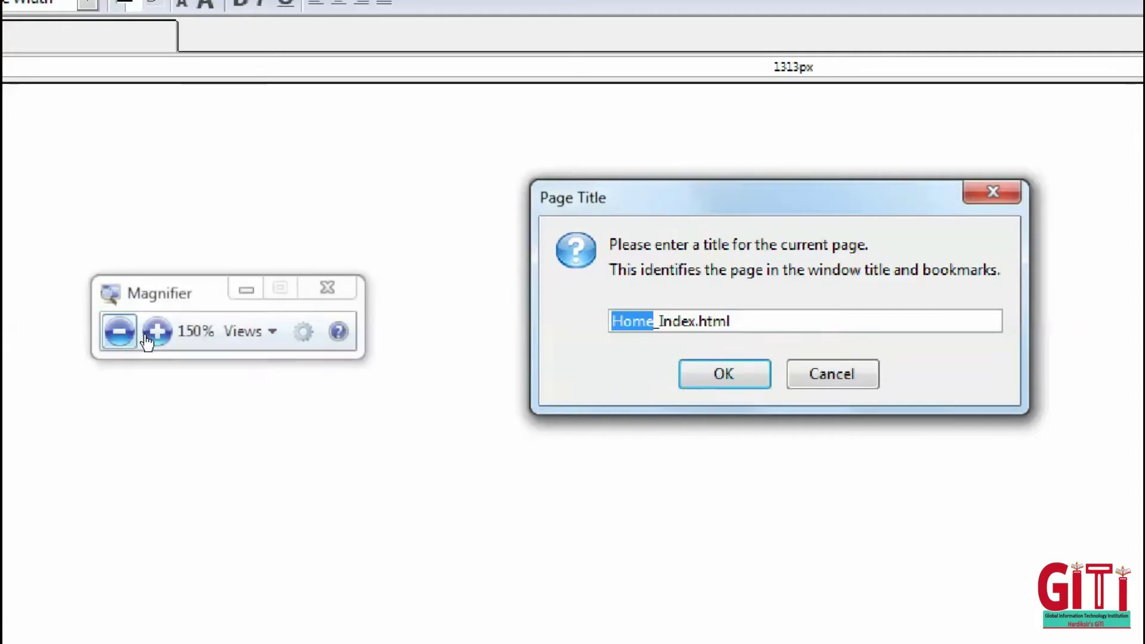
pyautogui.click(120, 331)
pyautogui.click(535, 360)
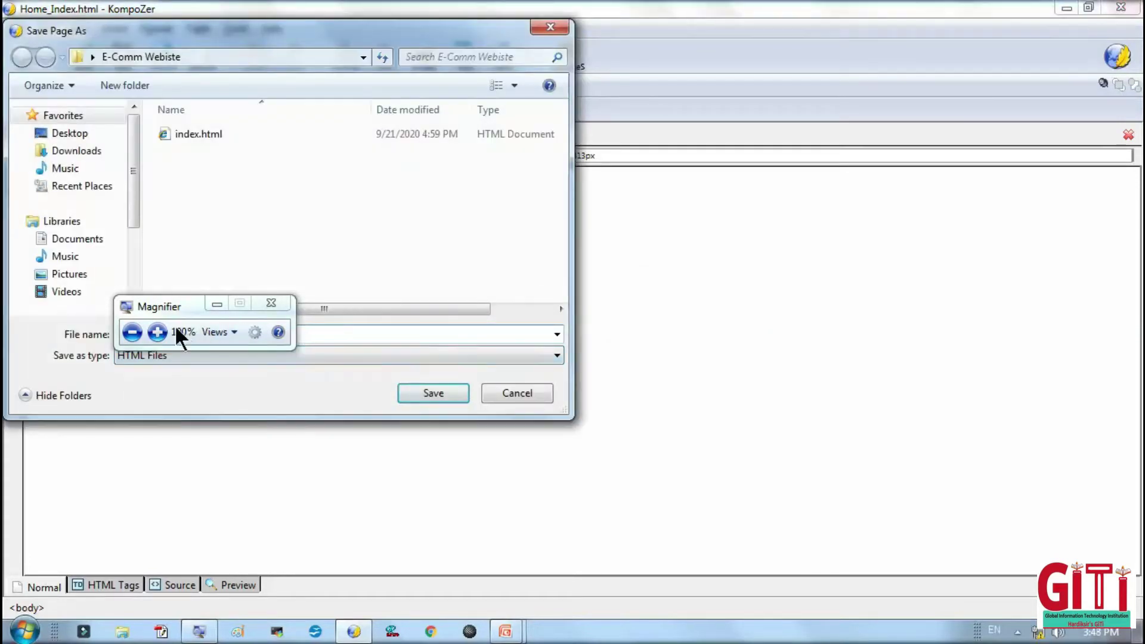
# Switch the page's save location to the Desktop.
pyautogui.moveTo(159, 309); pyautogui.dragTo(212, 453)
pyautogui.click(188, 174)
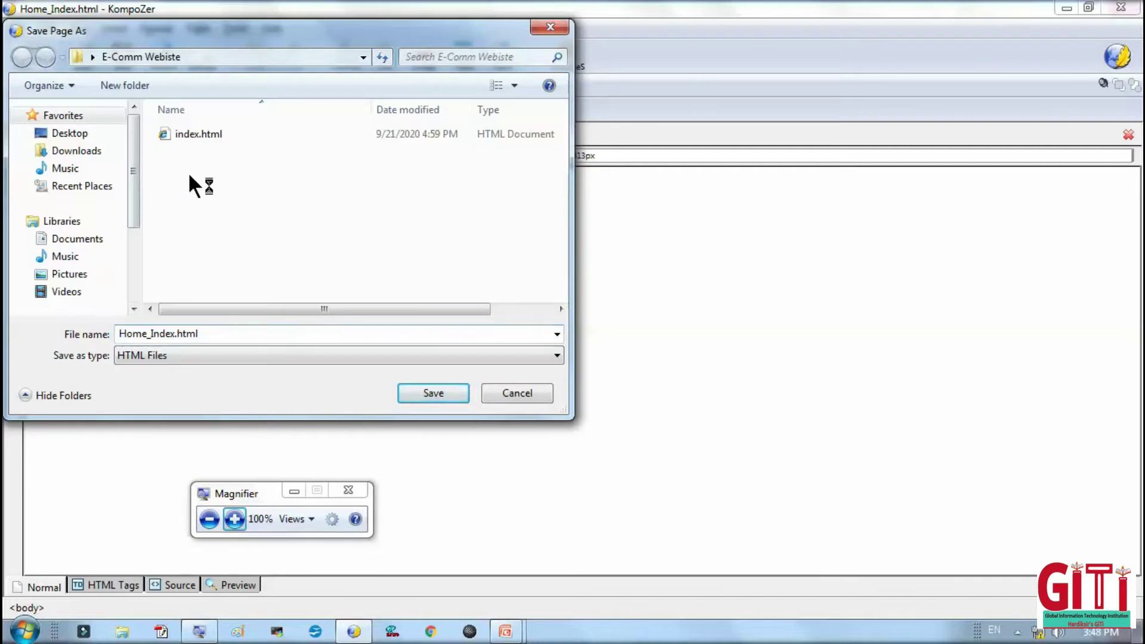
pyautogui.rightClick(188, 174)
pyautogui.press('Escape')
pyautogui.click(70, 133)
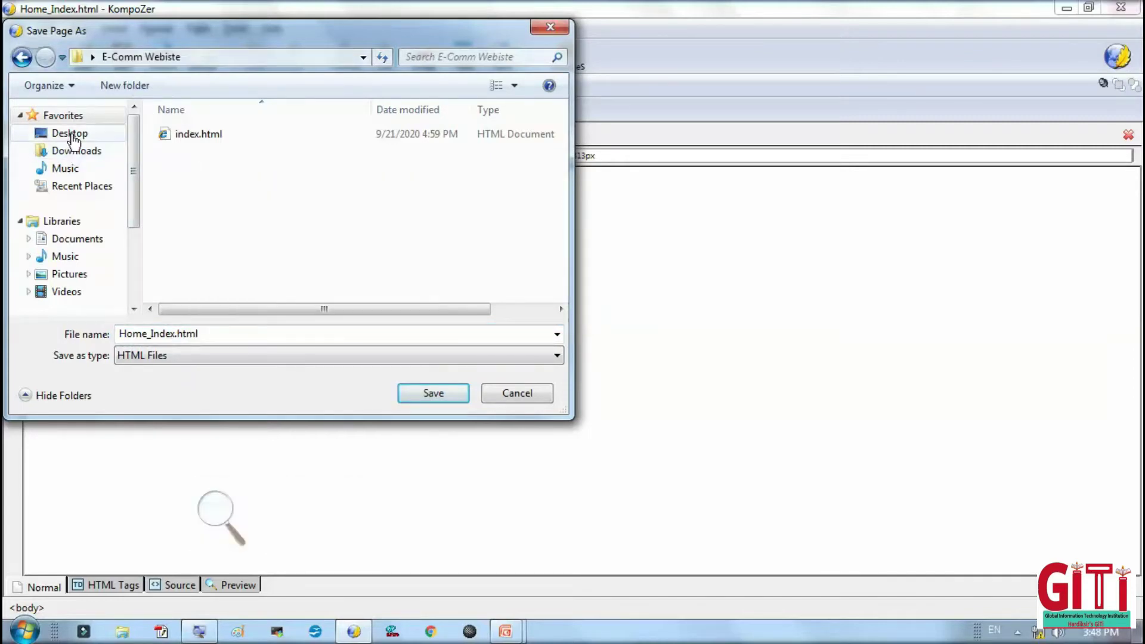
# Create a new folder on the Desktop named Website School Plaza.
pyautogui.rightClick(420, 189)
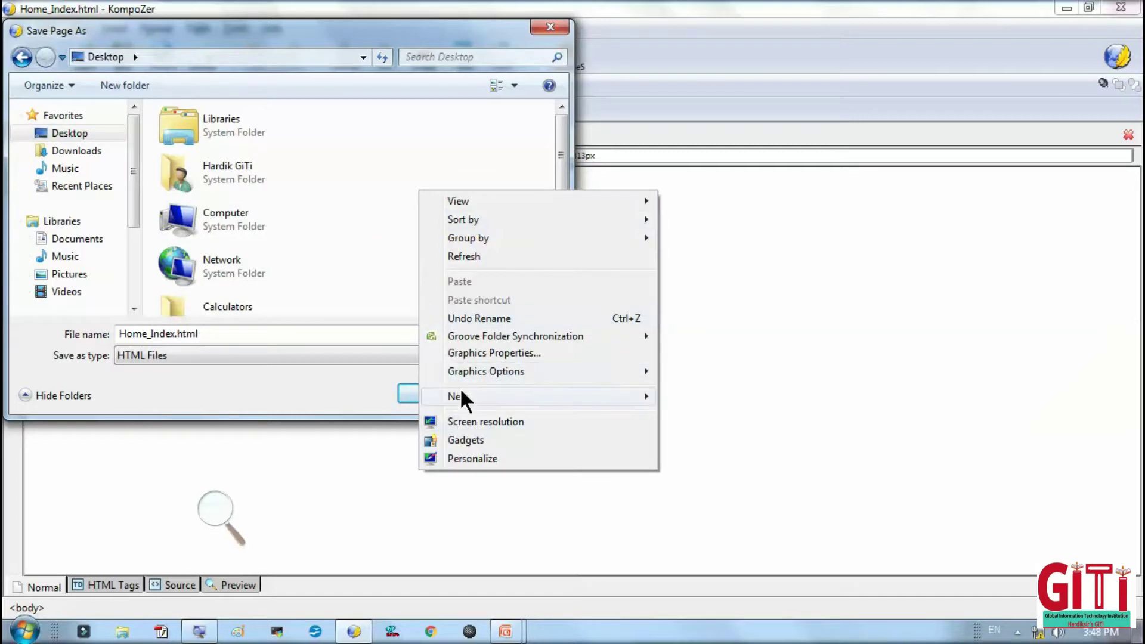
pyautogui.moveTo(627, 388)
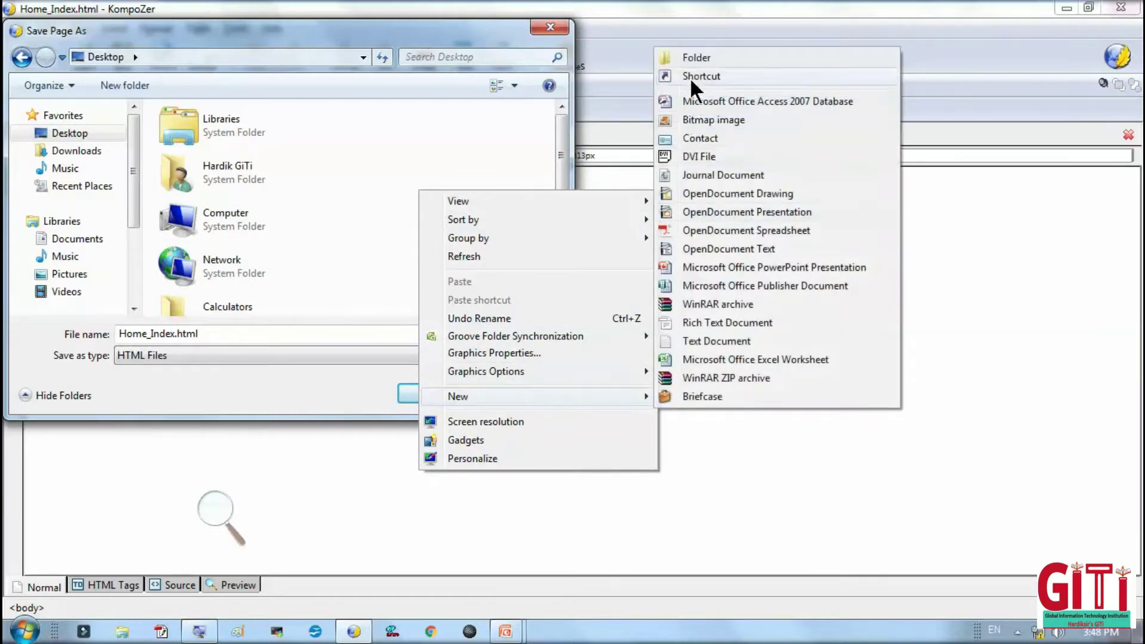
pyautogui.click(683, 60)
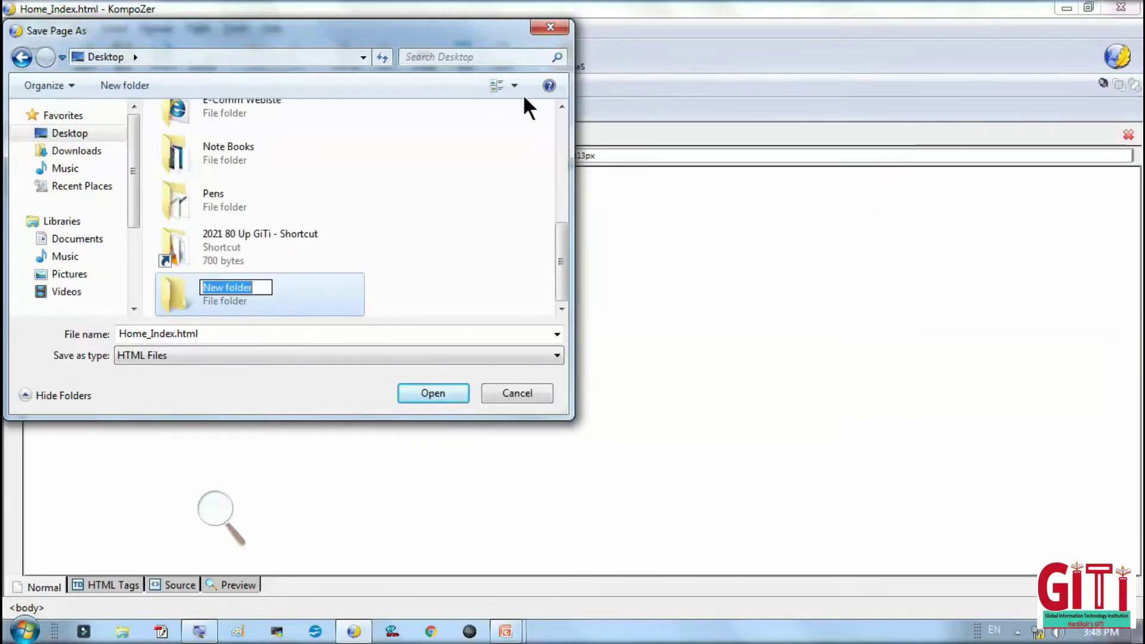
pyautogui.press('BackSpace')
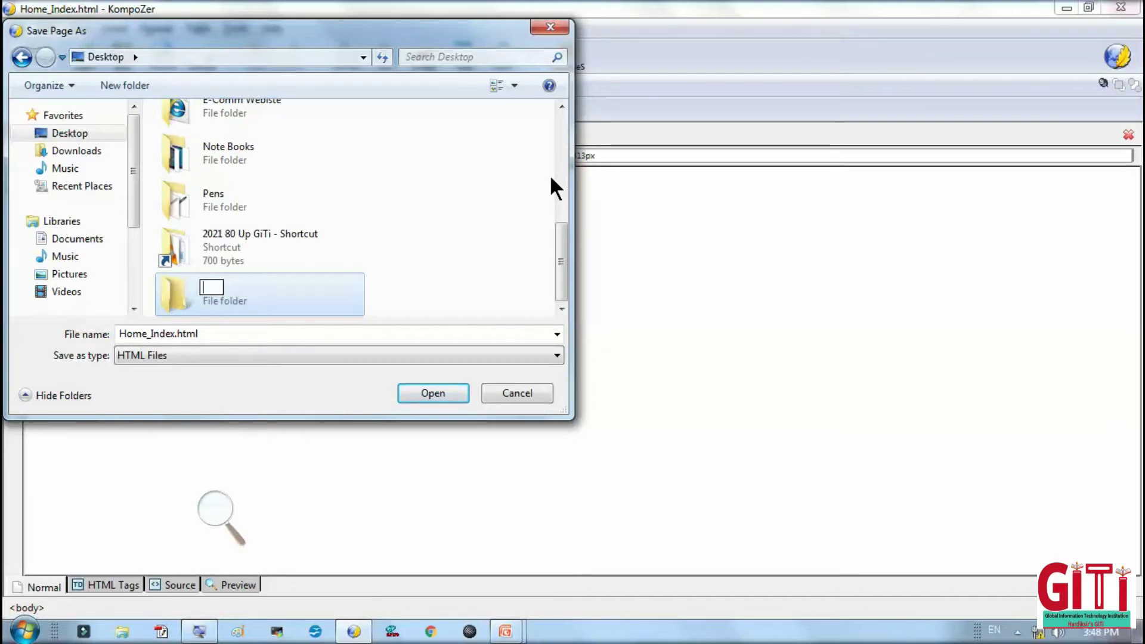
pyautogui.write('Website School Pl')
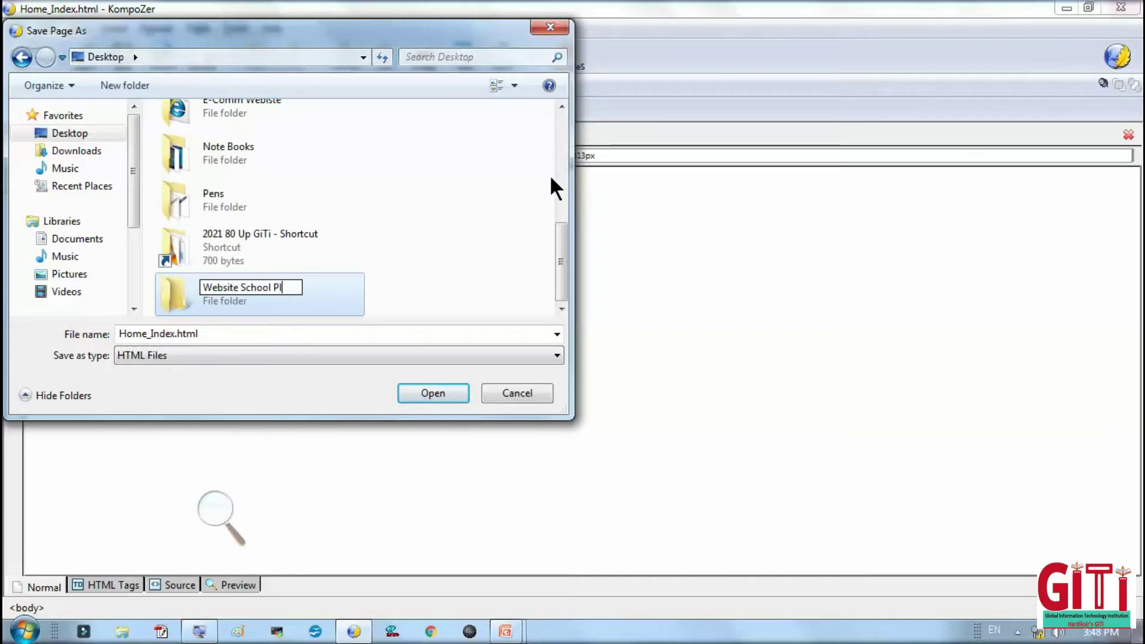
pyautogui.write('zaz')
pyautogui.press('BackSpace')
pyautogui.press('BackSpace')
pyautogui.press('BackSpace')
pyautogui.write('aza')
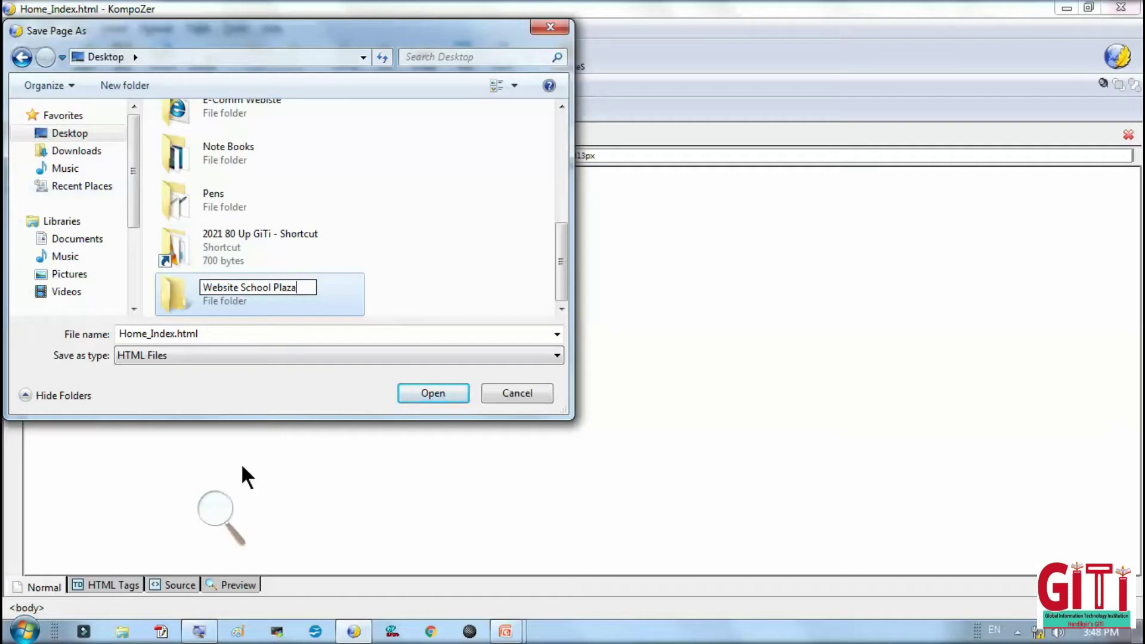
# Open the Website School Plaza folder and save the page in it with the file name Home_Index.html.
pyautogui.click(413, 389)
pyautogui.click(414, 392)
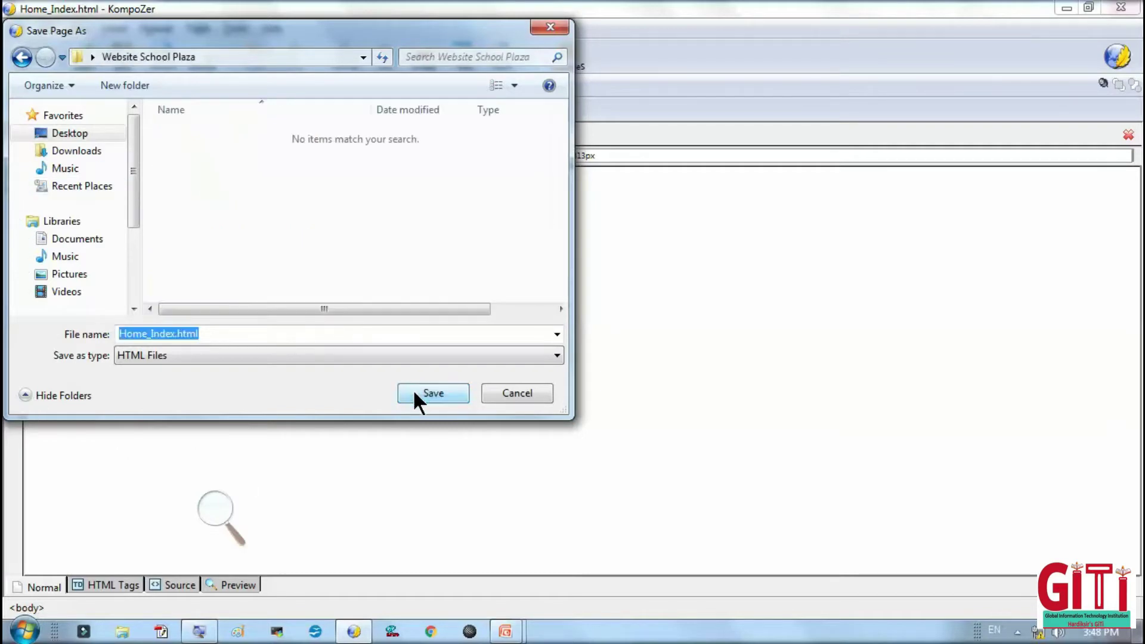
pyautogui.click(414, 393)
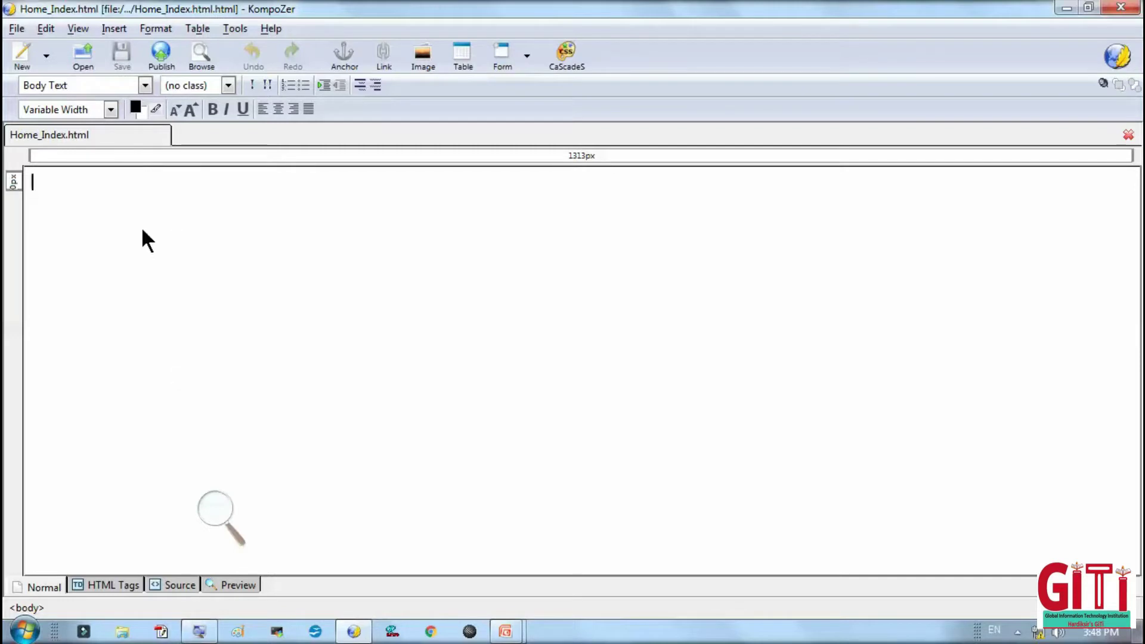
# Insert a 1 x 1 table and enlarge it to about 1291 px wide and 441 px high.
pyautogui.click(119, 29)
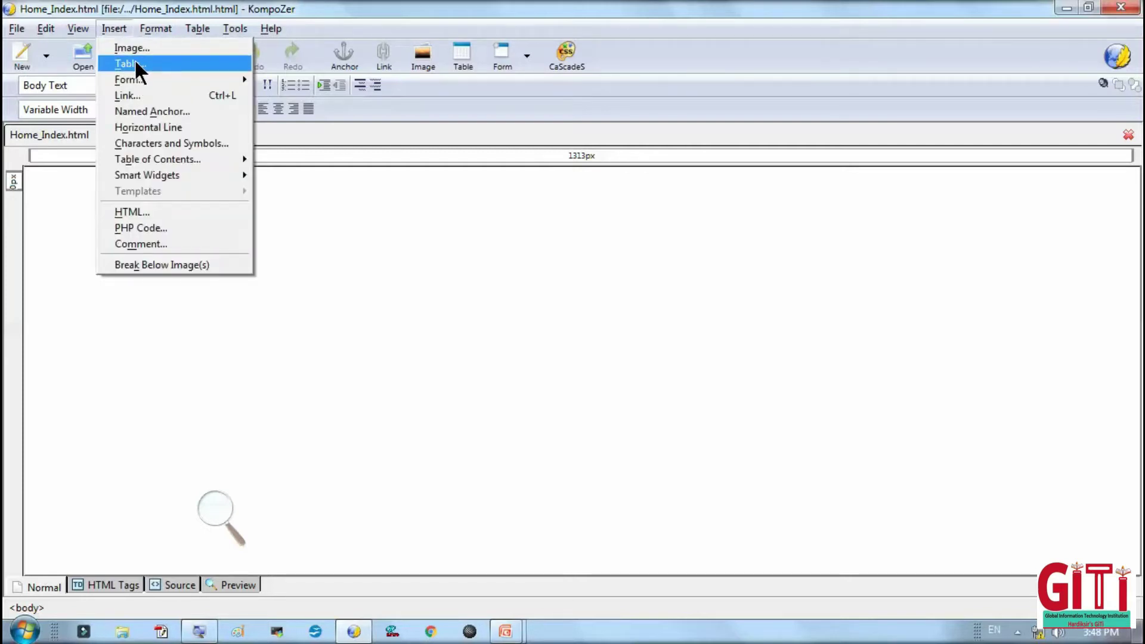
pyautogui.click(133, 62)
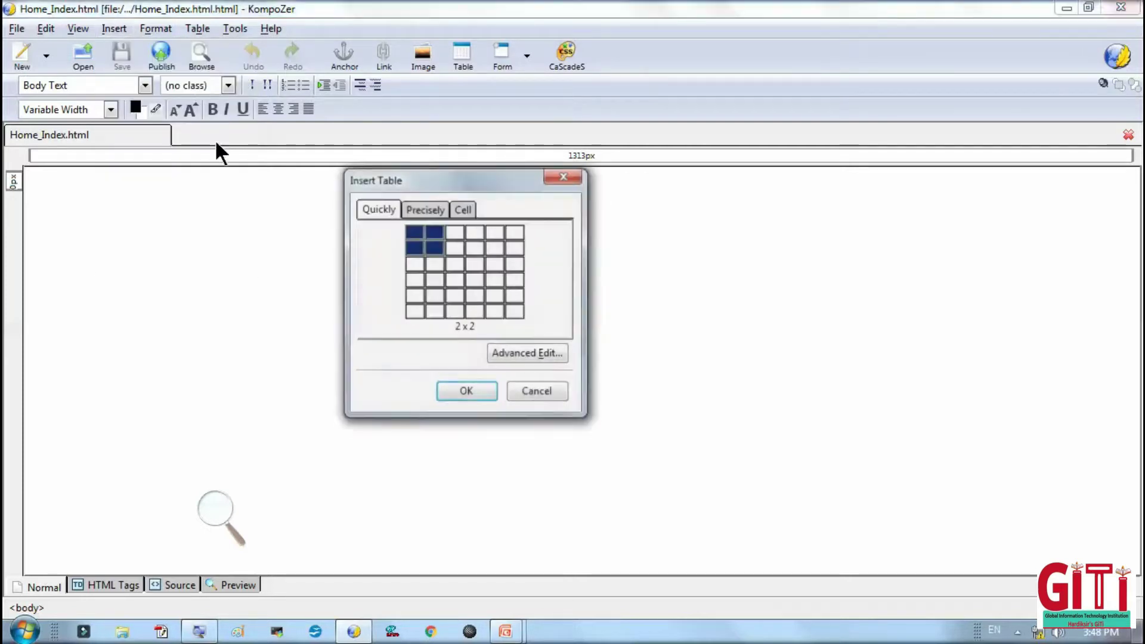
pyautogui.click(421, 235)
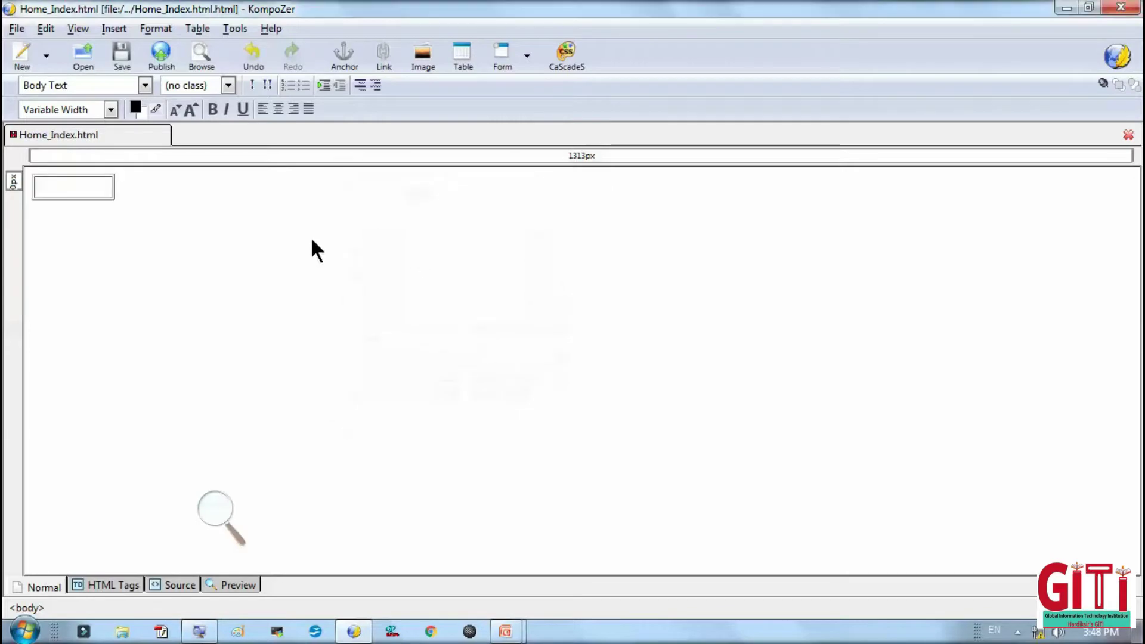
pyautogui.click(91, 189)
pyautogui.moveTo(115, 200); pyautogui.dragTo(1129, 553)
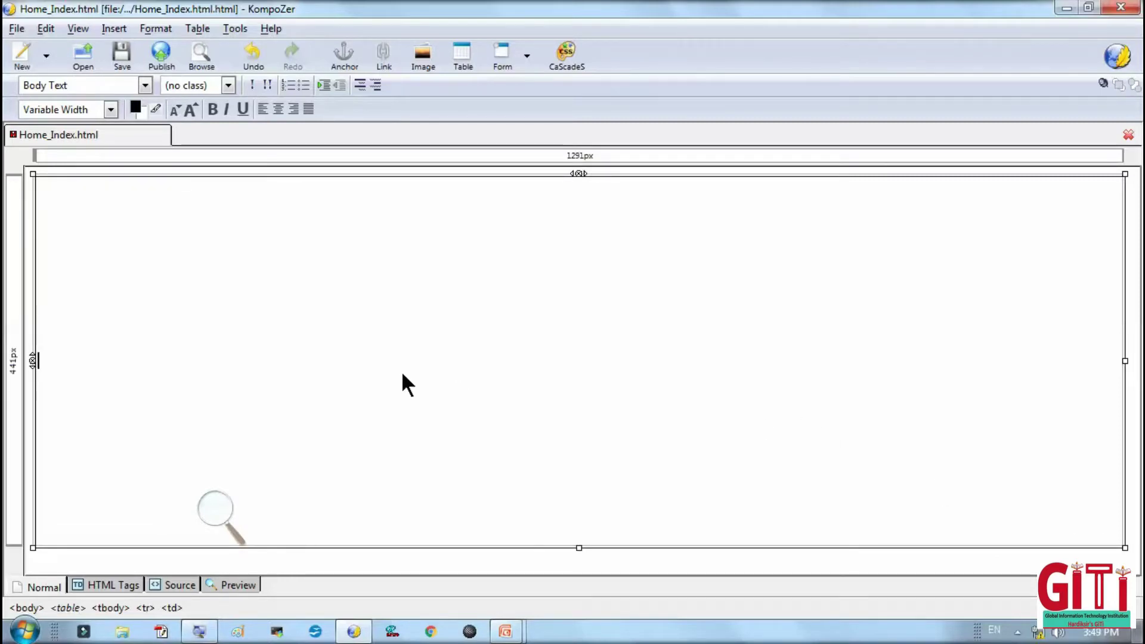
# Align the table cell's content to Top and Left and give it the light cyan background #CCFFFF.
pyautogui.doubleClick(253, 384)
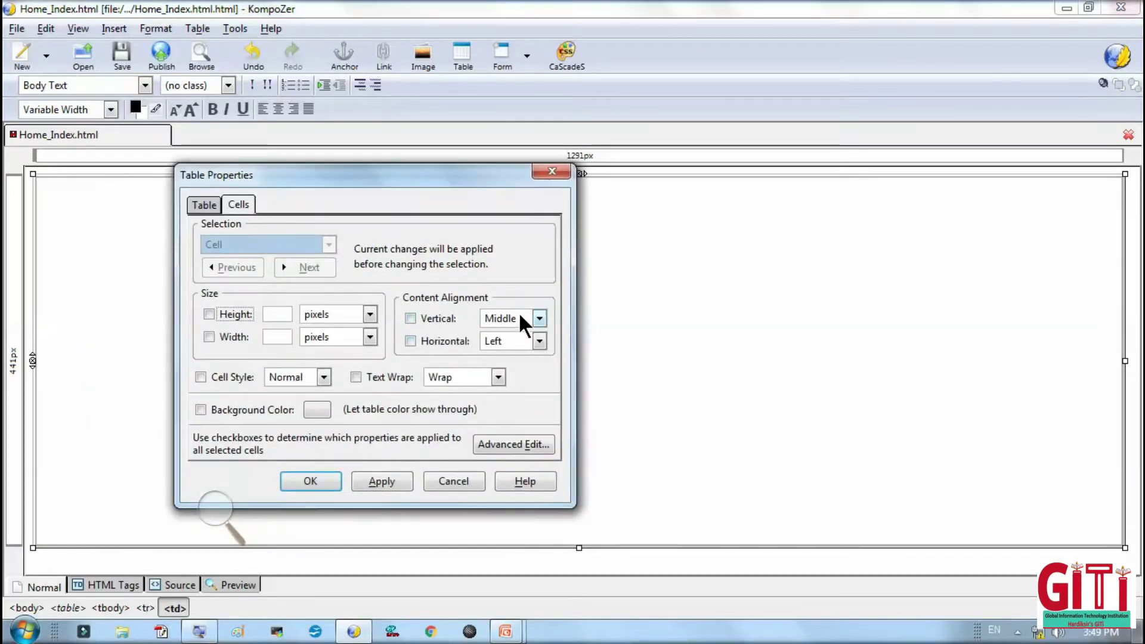
pyautogui.click(538, 316)
pyautogui.click(524, 333)
pyautogui.click(539, 341)
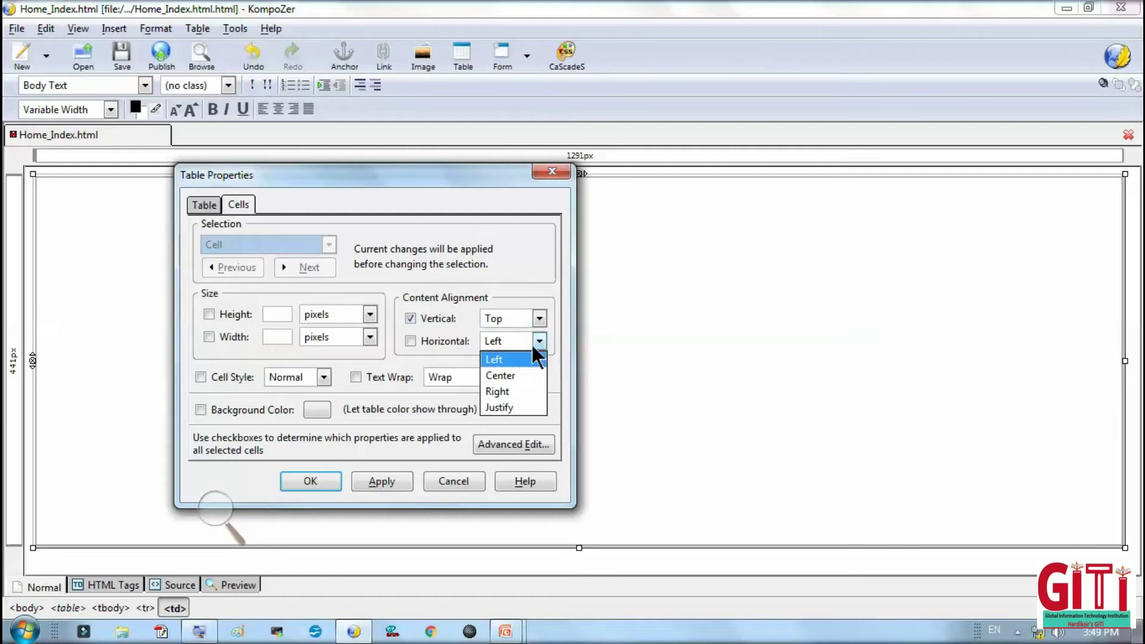
pyautogui.click(514, 358)
pyautogui.click(318, 407)
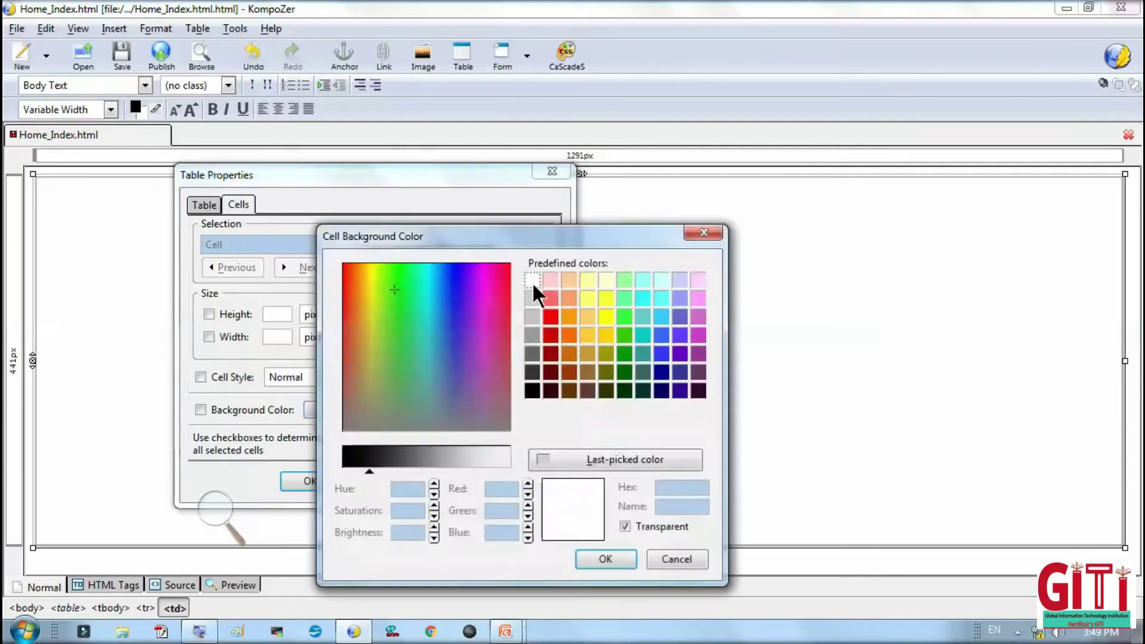
pyautogui.click(658, 279)
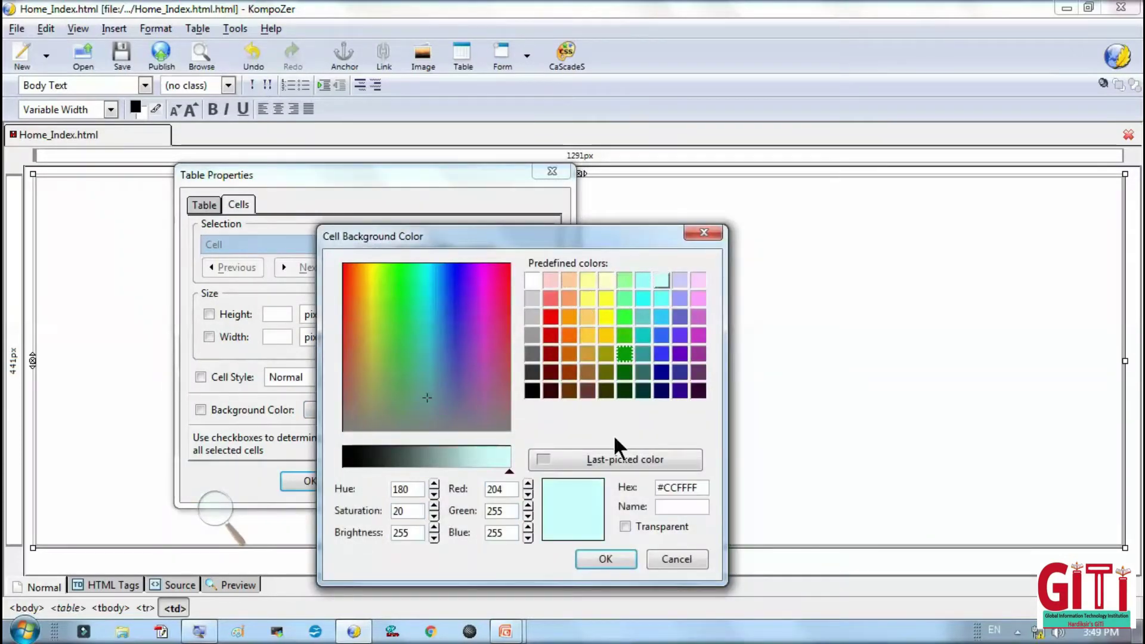
pyautogui.click(603, 558)
pyautogui.click(379, 488)
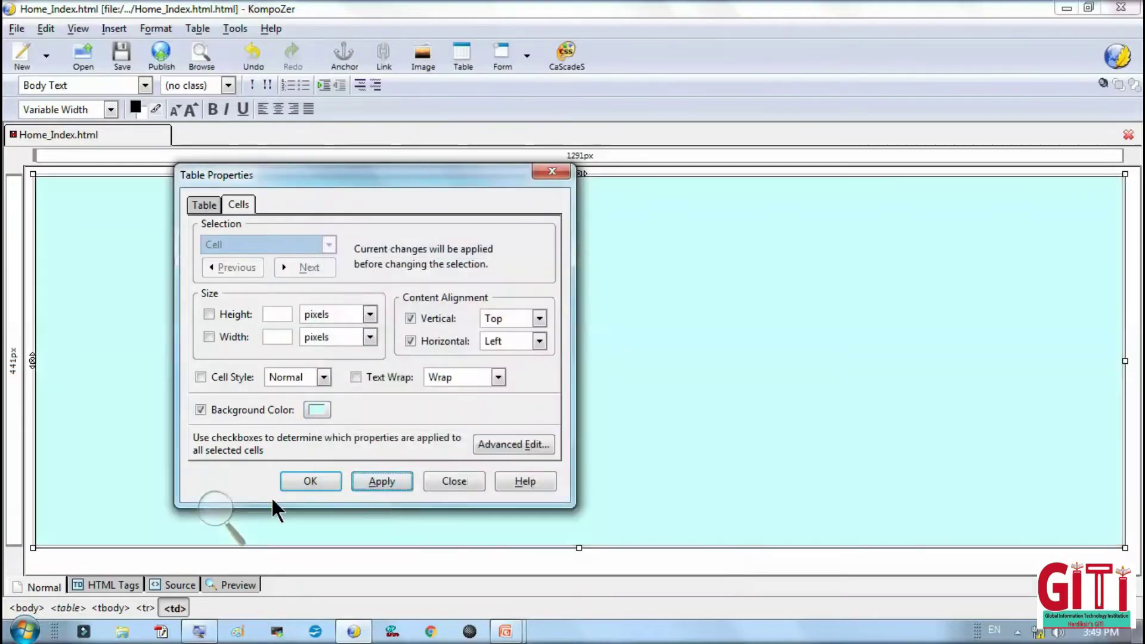
pyautogui.click(298, 483)
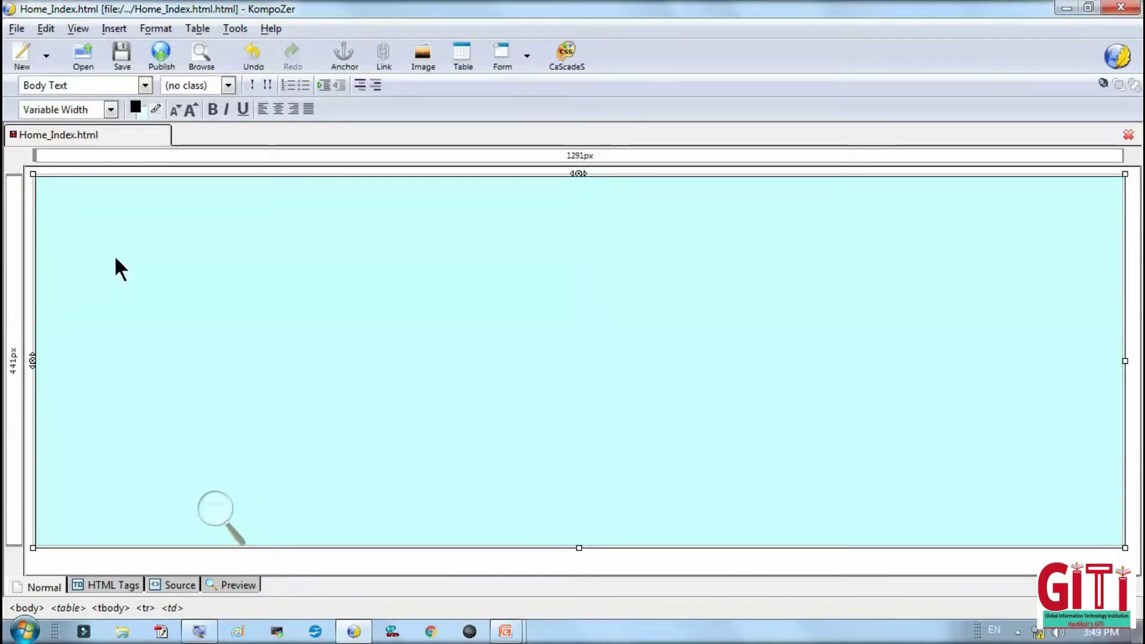
# Insert a nested table with one row and two columns inside the light cyan cell.
pyautogui.click(112, 28)
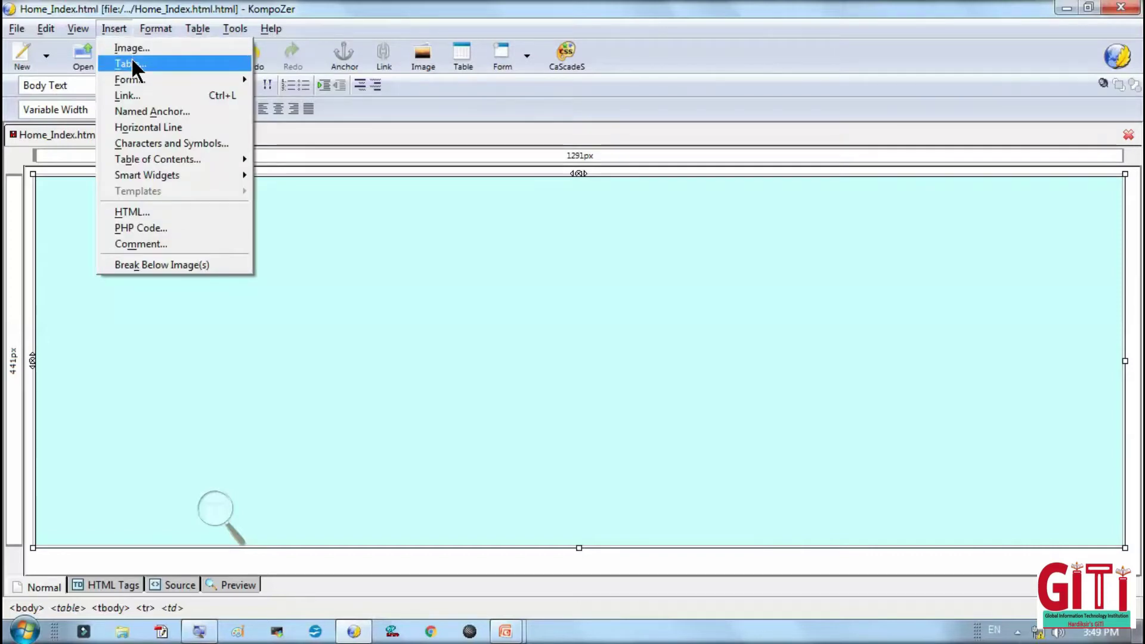
pyautogui.click(489, 311)
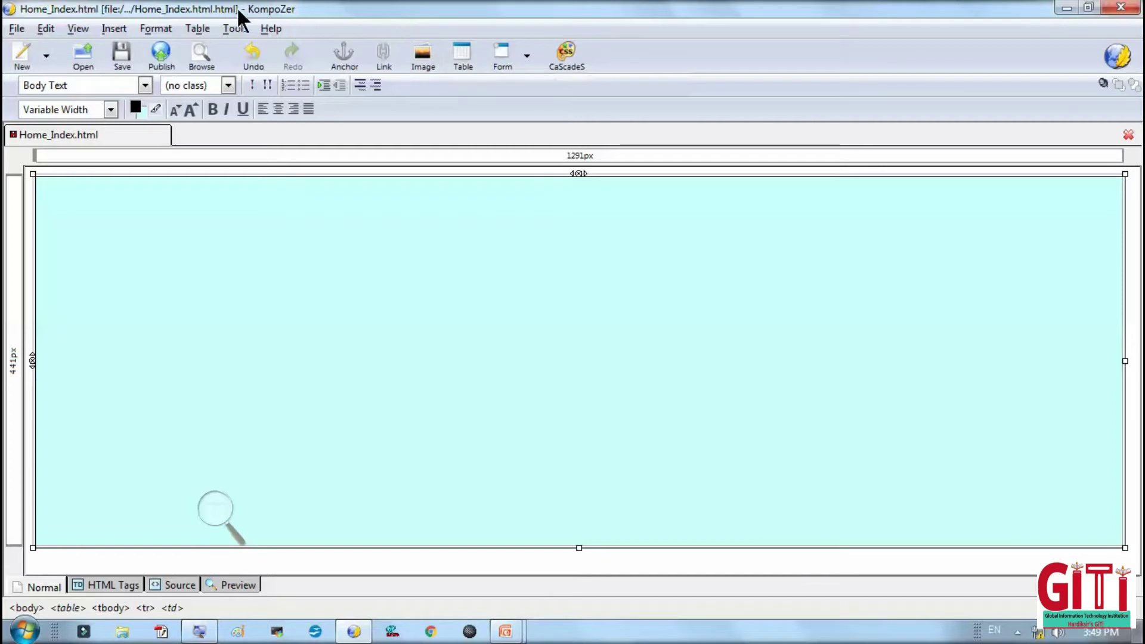
pyautogui.click(203, 28)
pyautogui.moveTo(208, 45)
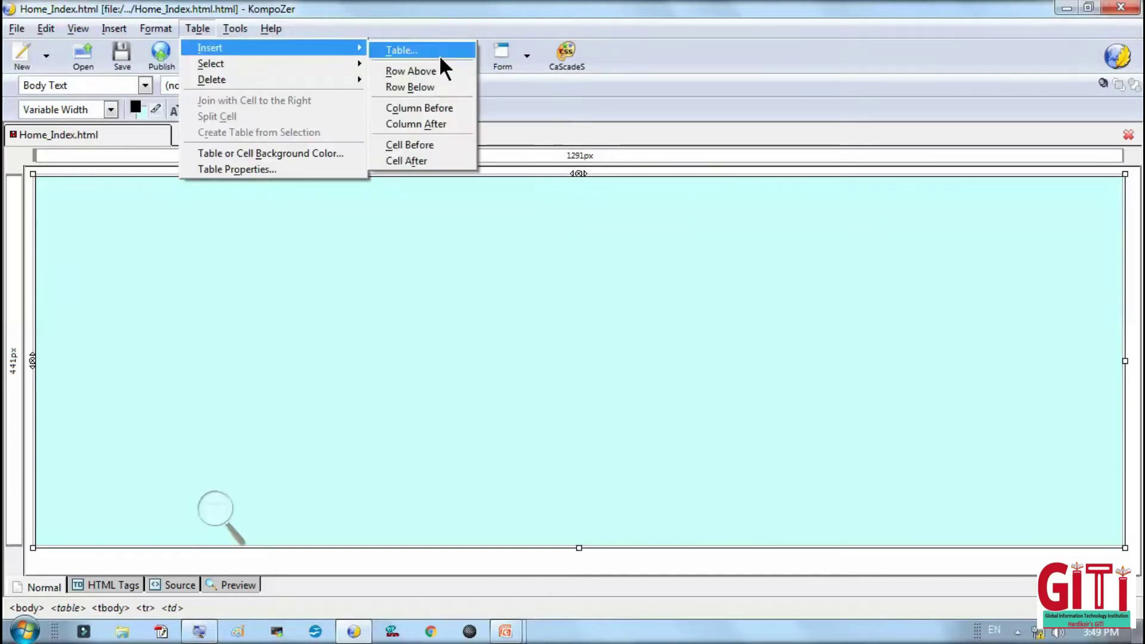
pyautogui.click(439, 55)
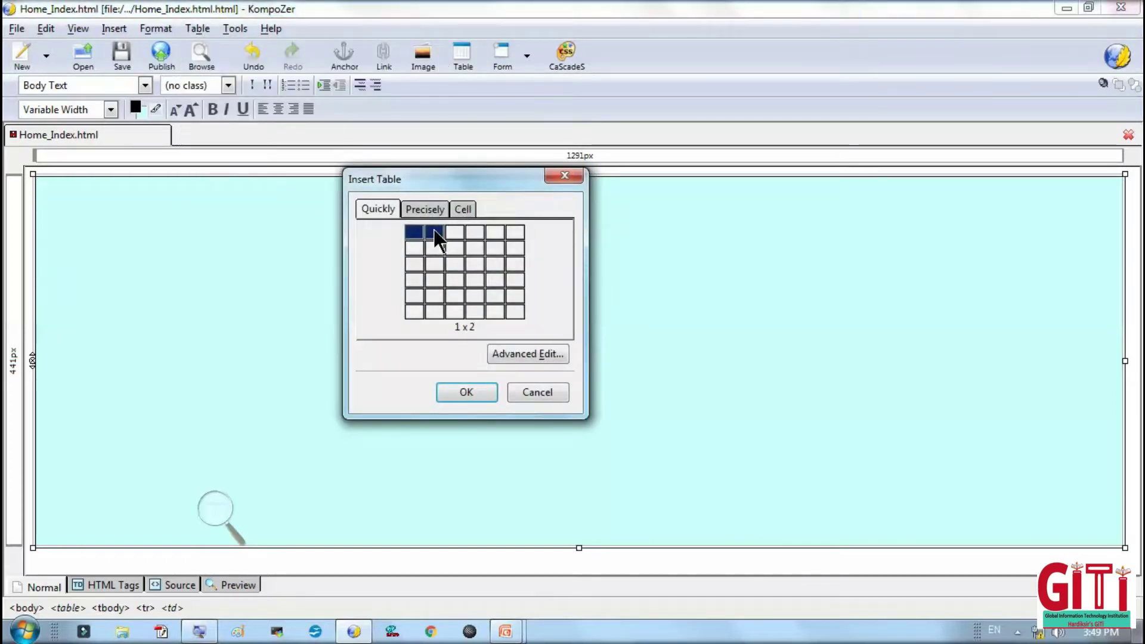
pyautogui.click(435, 231)
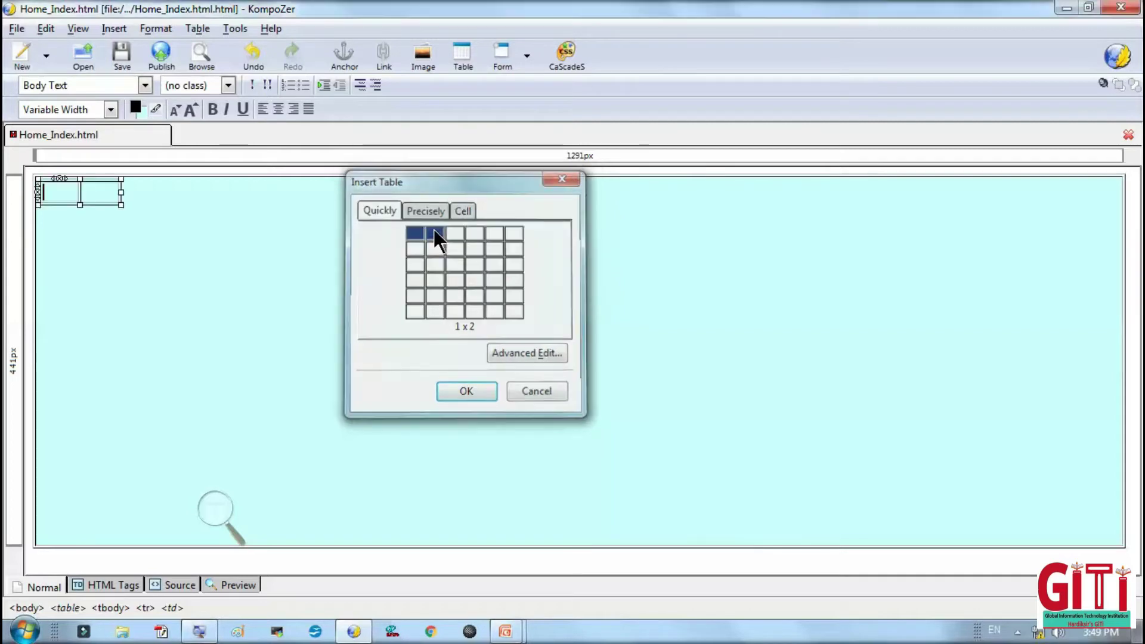
# Stretch the nested table across the outer cell, about 102 px high, with columns about 940 px and 323 px wide.
pyautogui.moveTo(121, 190); pyautogui.dragTo(1113, 233)
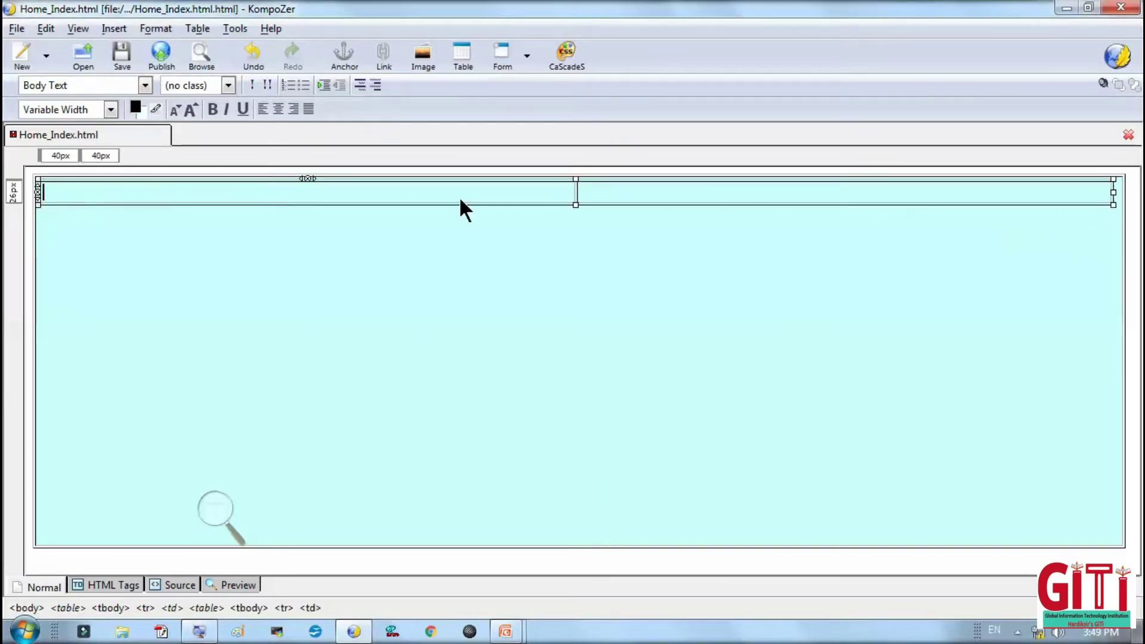
pyautogui.moveTo(573, 205); pyautogui.dragTo(571, 269)
pyautogui.moveTo(570, 161); pyautogui.dragTo(835, 182)
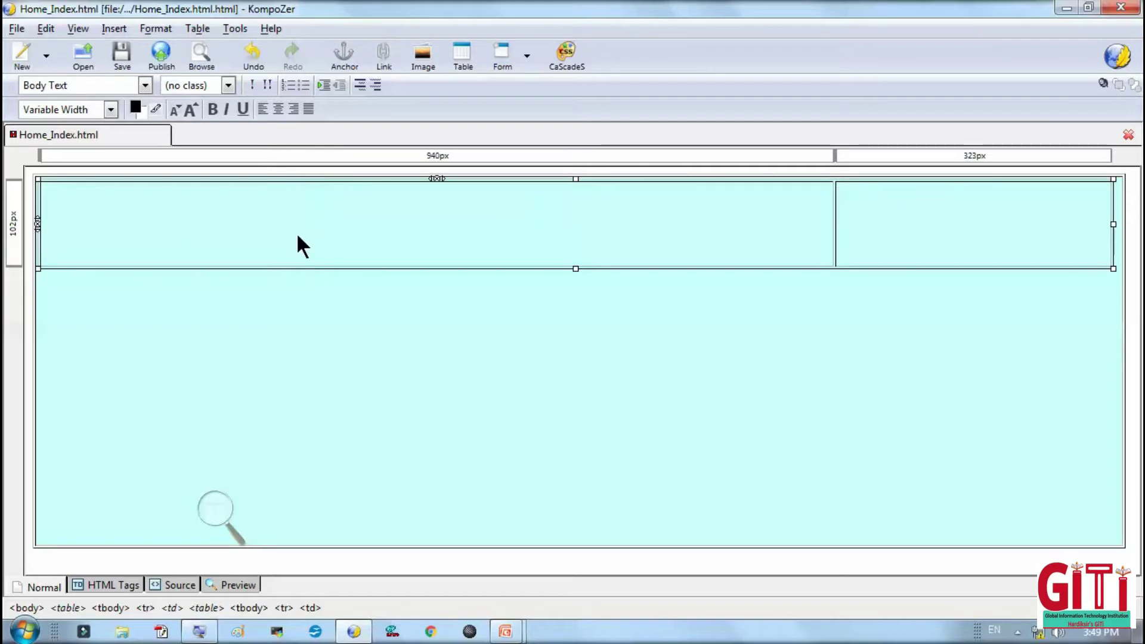
# Center the wide header cell's content horizontally and give the cell the light yellow background #FFFFCC.
pyautogui.doubleClick(350, 227)
pyautogui.click(543, 340)
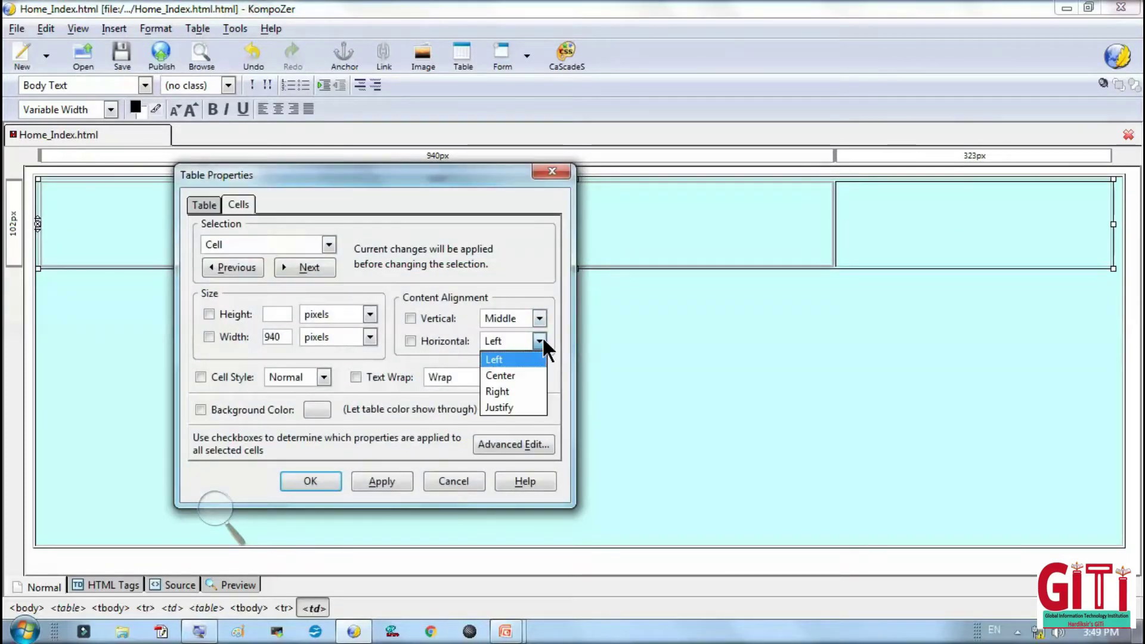
pyautogui.click(523, 373)
pyautogui.click(315, 409)
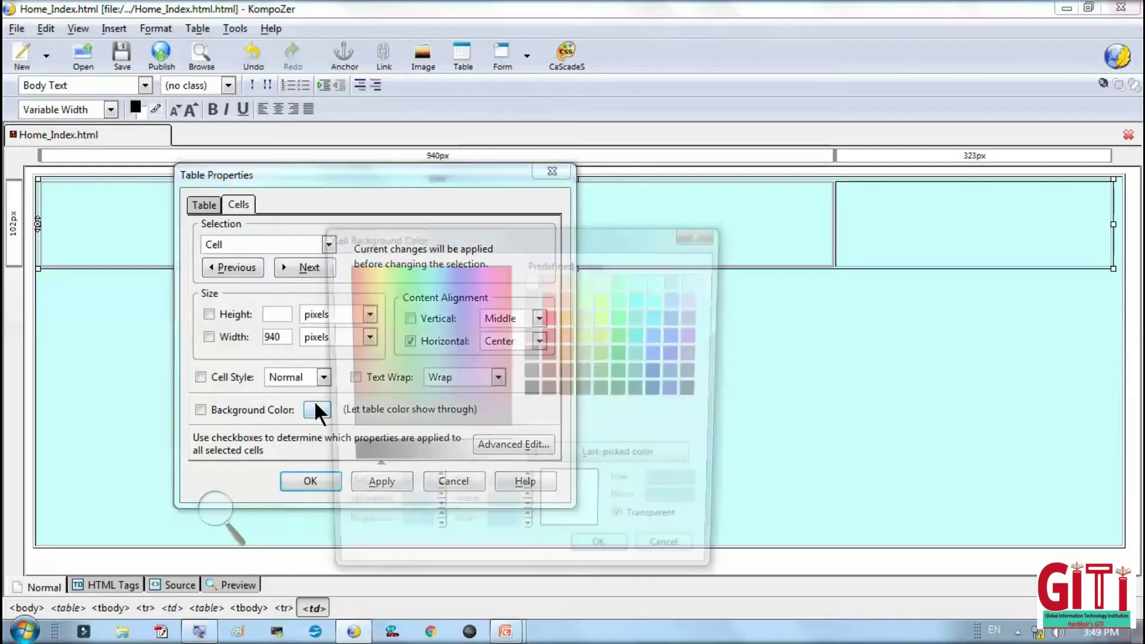
pyautogui.click(606, 279)
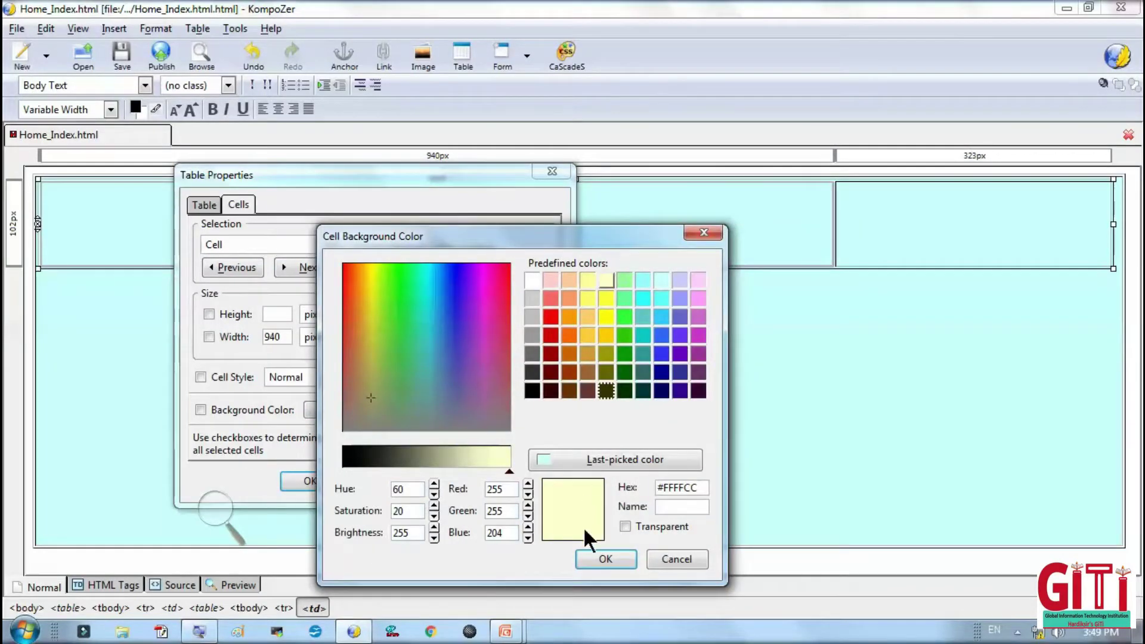
pyautogui.click(594, 556)
pyautogui.click(384, 479)
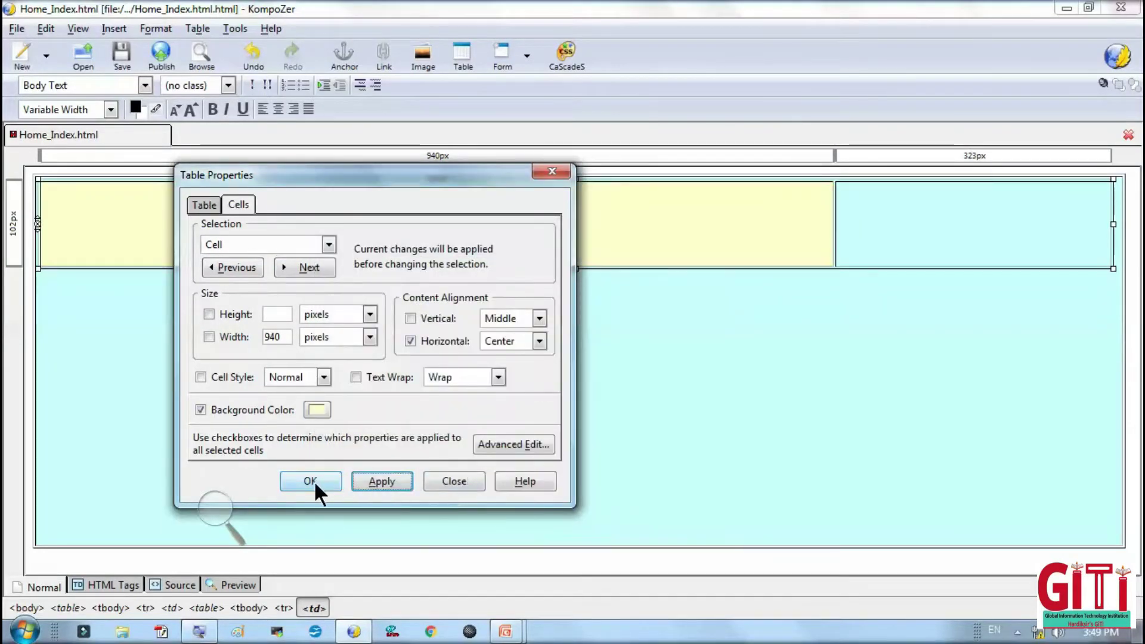
pyautogui.click(309, 481)
# Enter the title "School Plaza" in the light yellow header cell.
pyautogui.click(413, 218)
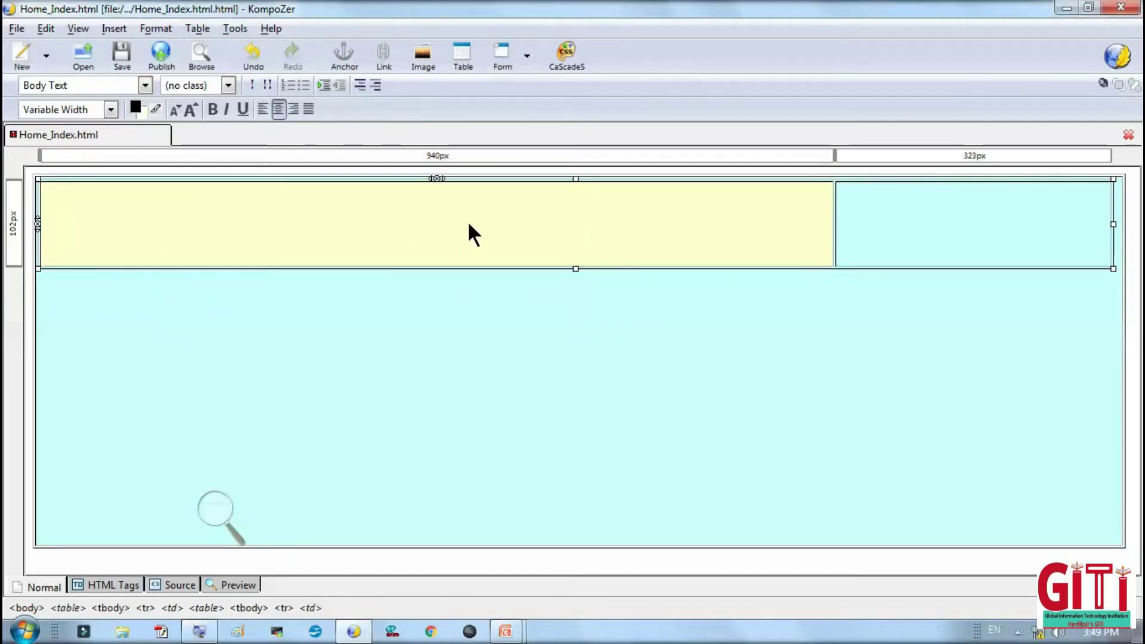
pyautogui.write('SChoo')
pyautogui.press('BackSpace')
pyautogui.press('BackSpace')
pyautogui.press('BackSpace')
pyautogui.write('chool Flaaz')
pyautogui.press('BackSpace')
pyautogui.press('BackSpace')
pyautogui.press('BackSpace')
pyautogui.press('BackSpace')
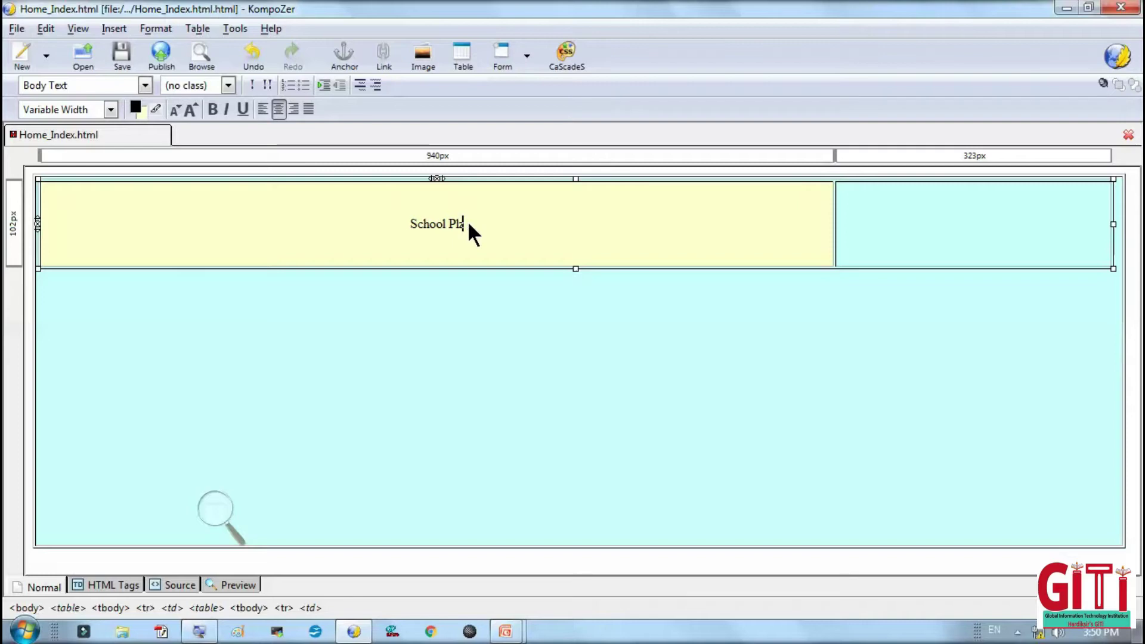
pyautogui.write('laza')
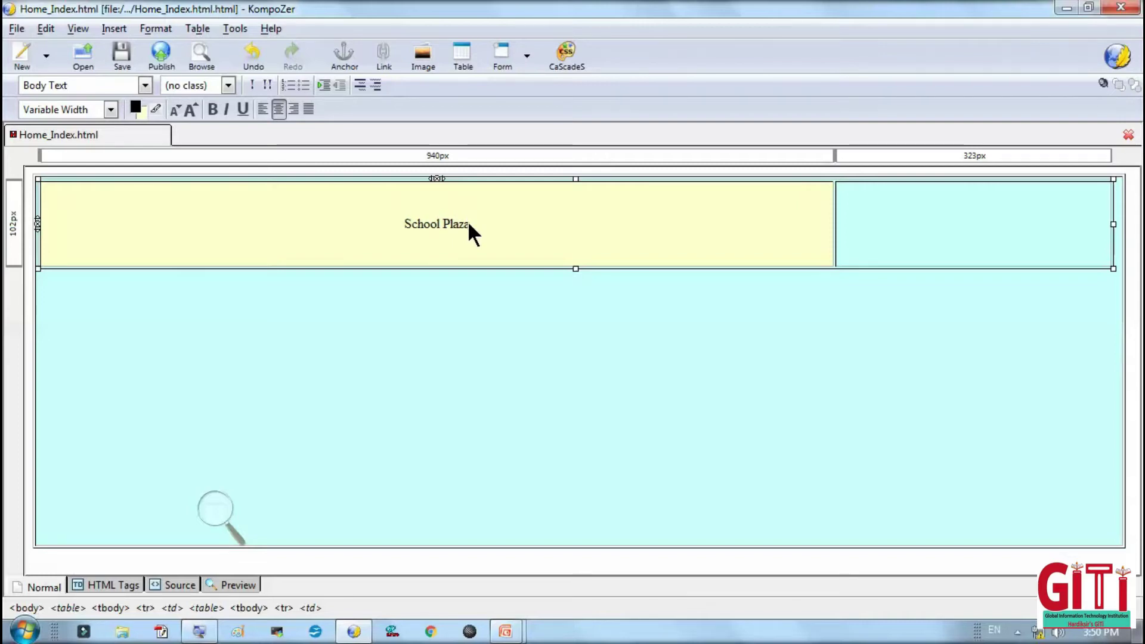
# Enlarge the "School Plaza" title by four size steps and make it bold.
pyautogui.moveTo(470, 227); pyautogui.dragTo(398, 221)
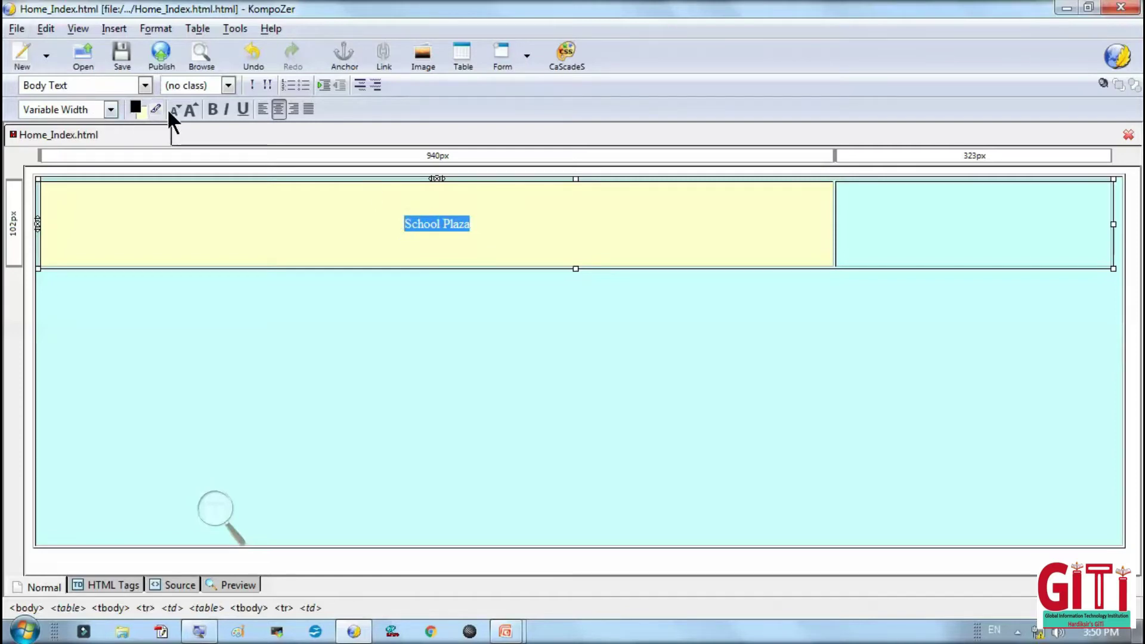
pyautogui.click(189, 111)
pyautogui.click(189, 111)
pyautogui.click(189, 111)
pyautogui.click(189, 111)
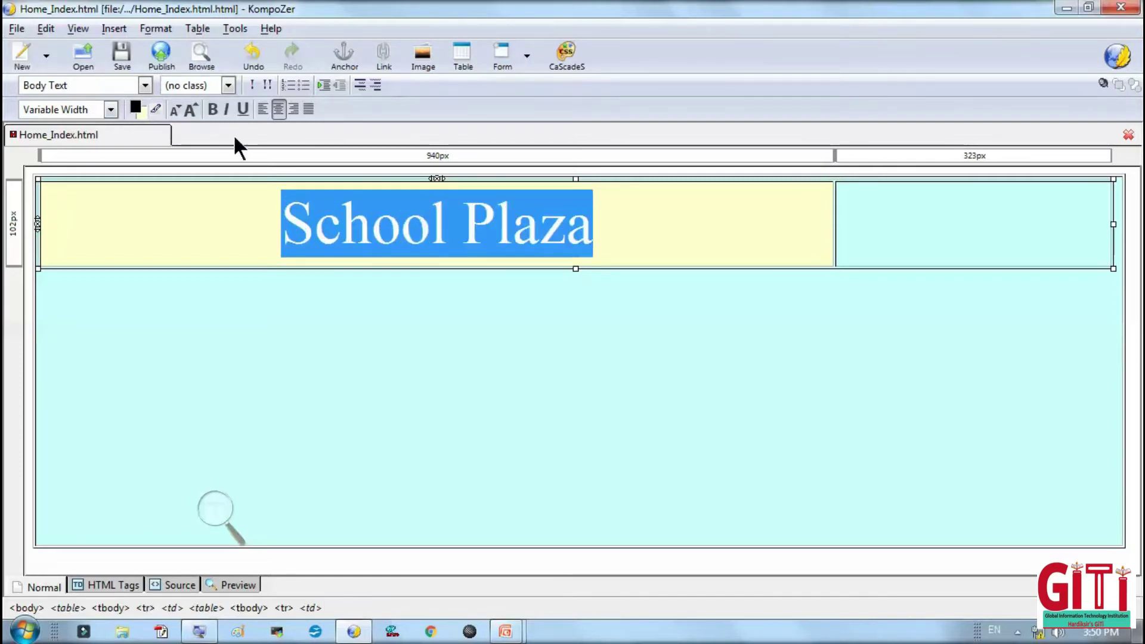
pyautogui.click(213, 110)
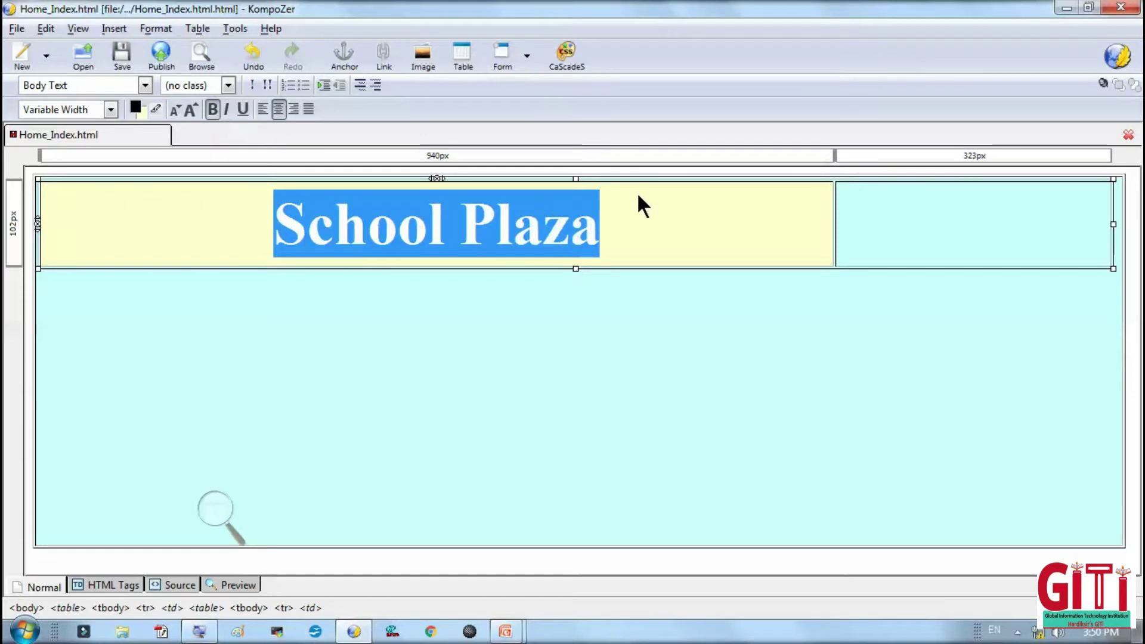
# Add the tagline " Time Is Money " in double quotation marks on a new line below the title.
pyautogui.click(634, 221)
pyautogui.press('Return')
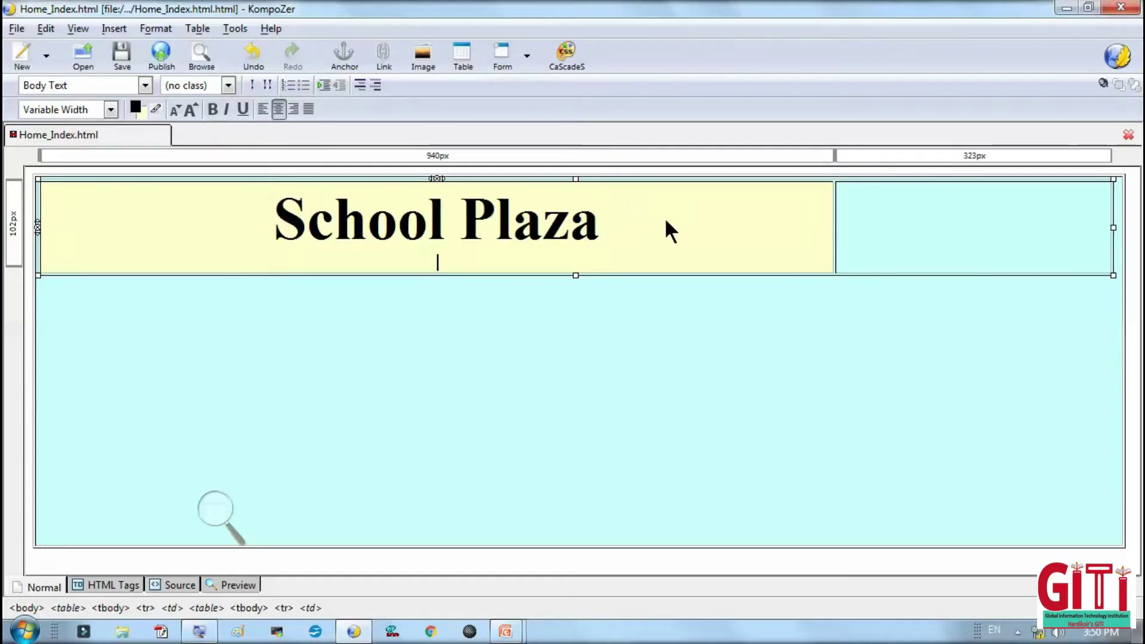
pyautogui.write('" Time Is Money')
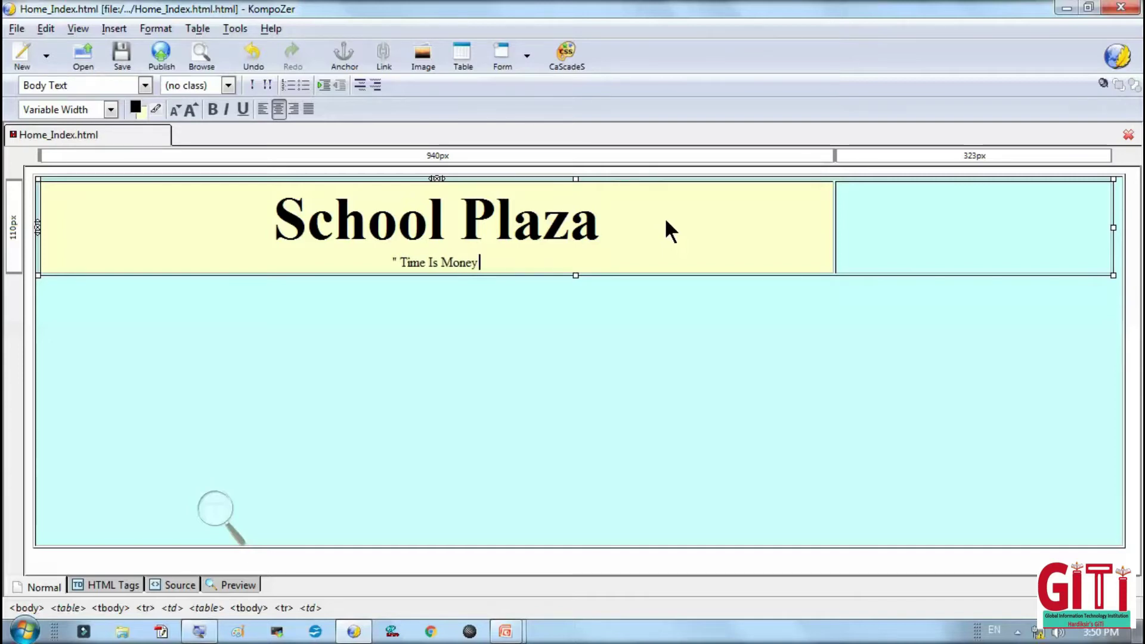
pyautogui.press('BackSpace')
pyautogui.write('"')
pyautogui.press('Left')
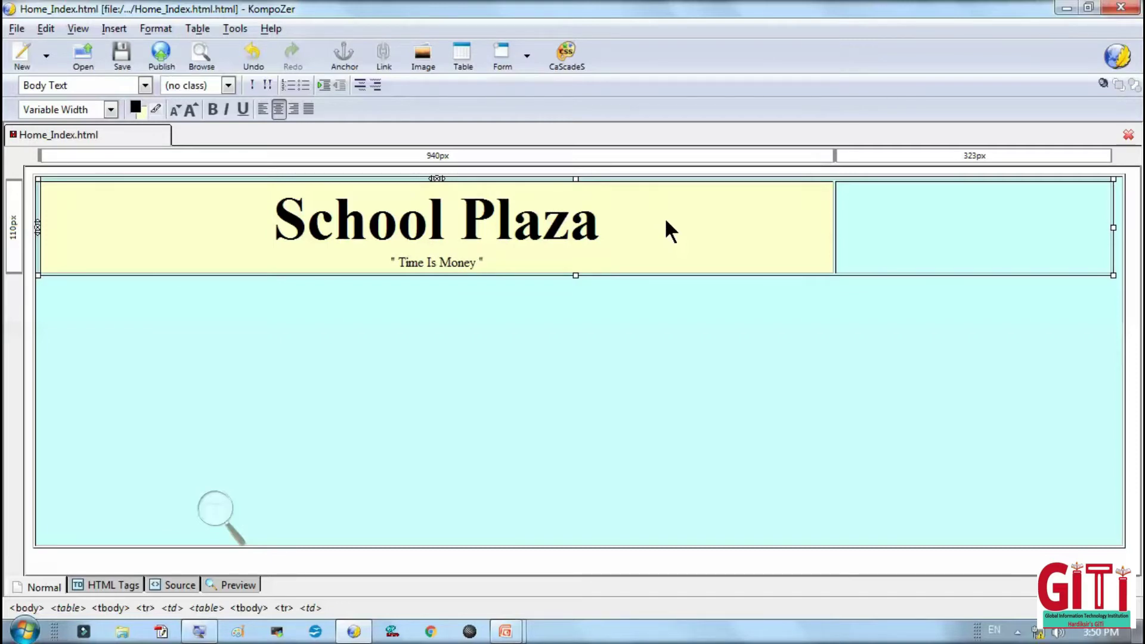
# Color the "School Plaza" title red #CC0000 and underline it.
pyautogui.moveTo(627, 230); pyautogui.dragTo(273, 222)
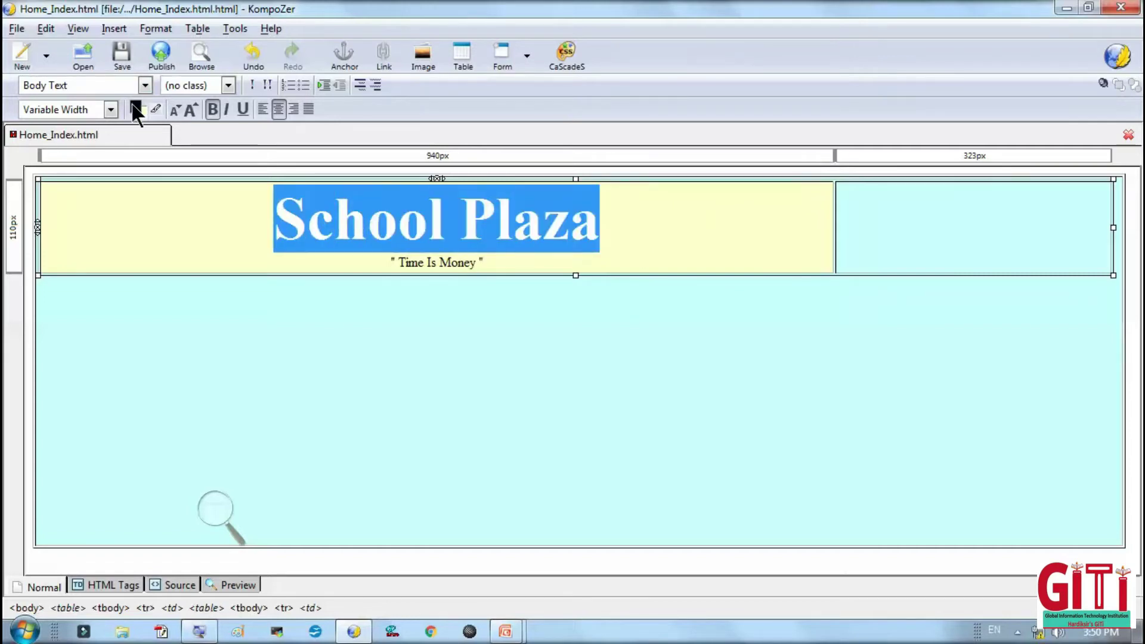
pyautogui.click(136, 108)
pyautogui.click(368, 162)
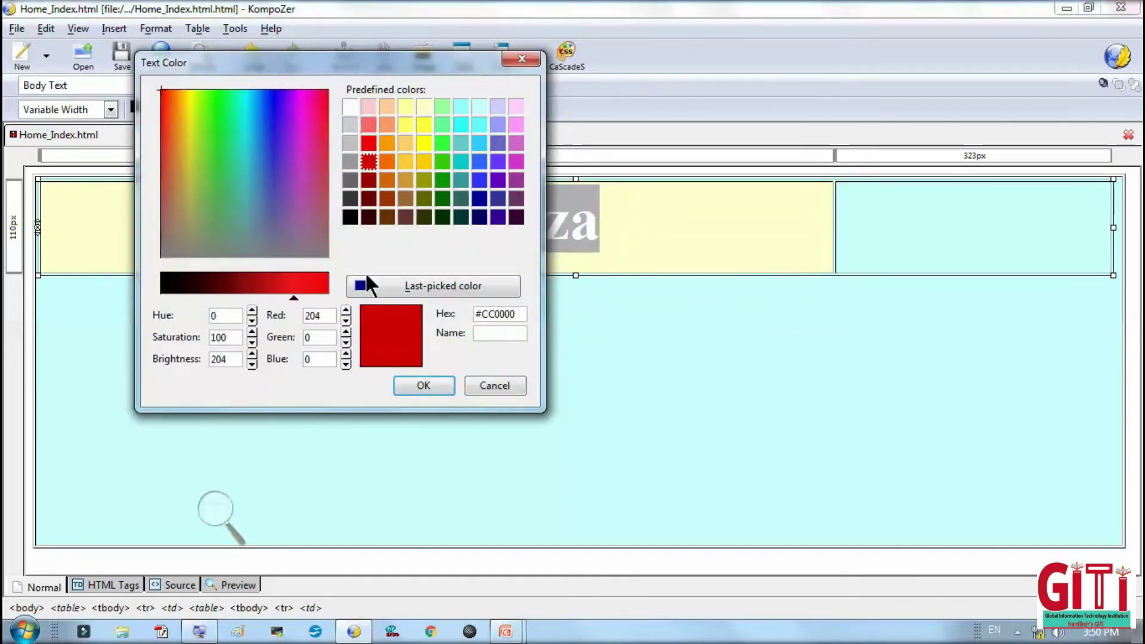
pyautogui.click(412, 393)
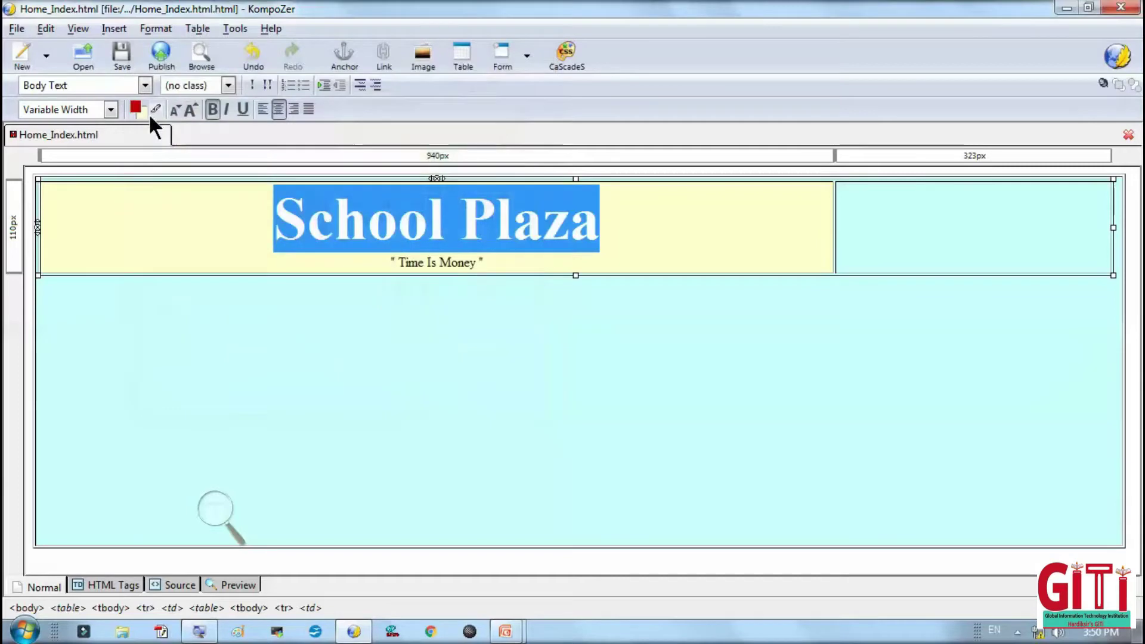
pyautogui.click(242, 109)
pyautogui.click(354, 258)
# Try dark navy #000066 and red #CC0000 as the text color of the "Time Is Money" tagline.
pyautogui.click(484, 255)
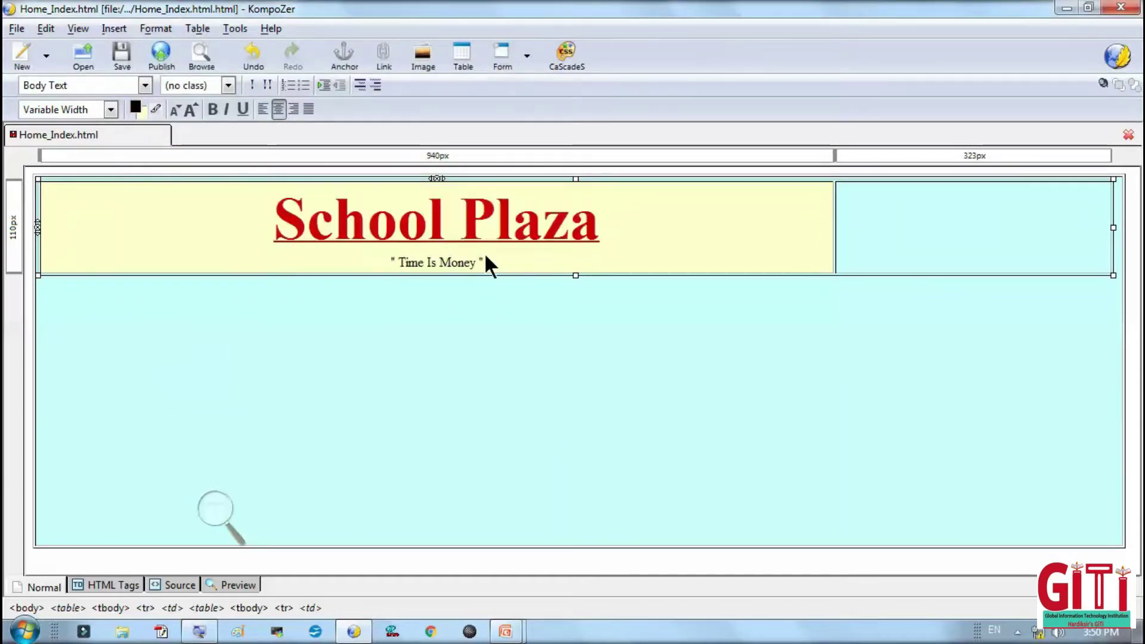
pyautogui.moveTo(485, 257); pyautogui.dragTo(394, 260)
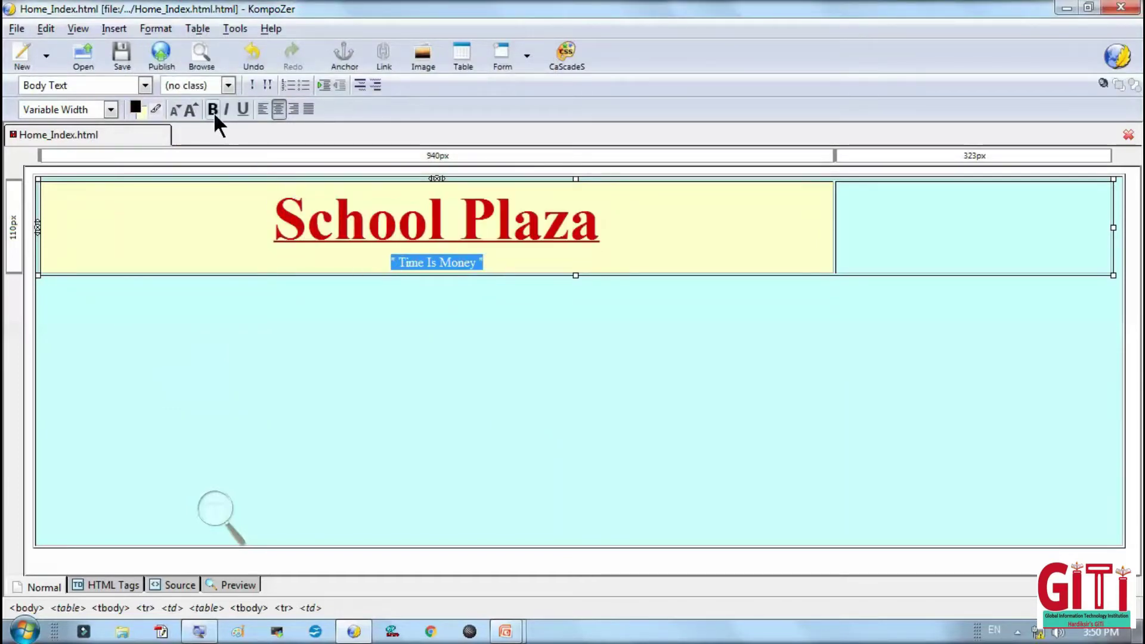
pyautogui.click(136, 105)
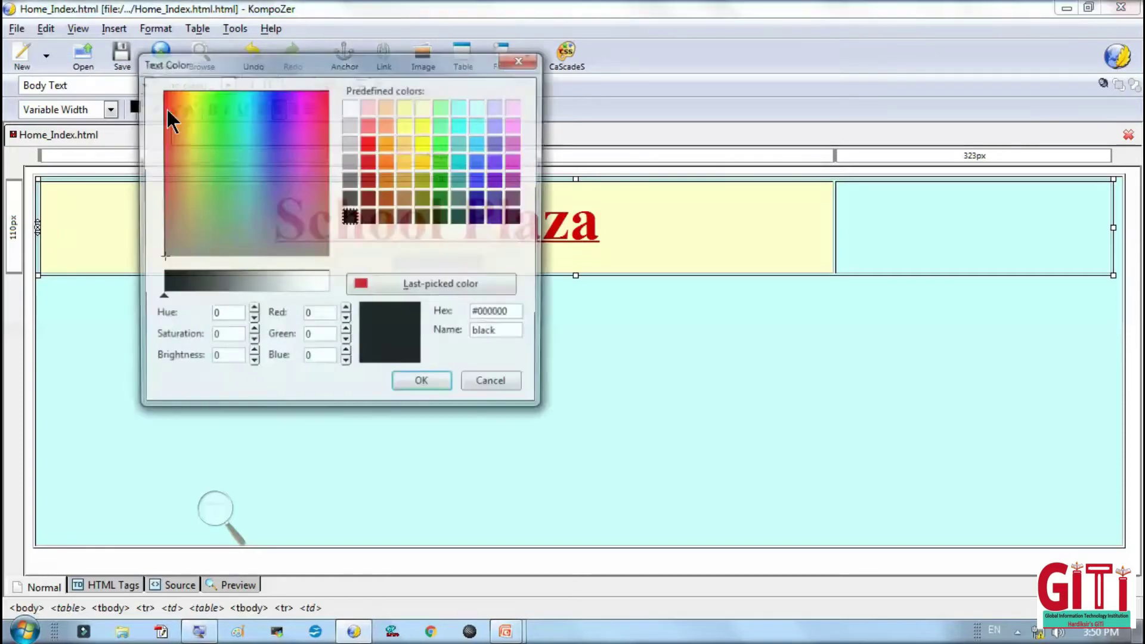
pyautogui.click(497, 217)
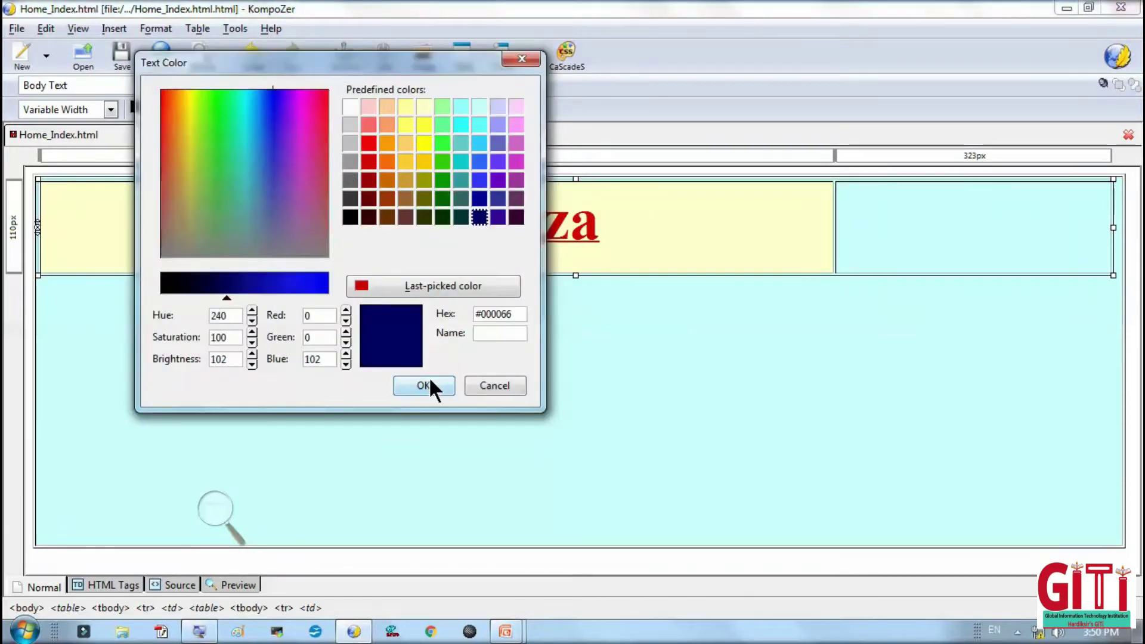
pyautogui.click(429, 377)
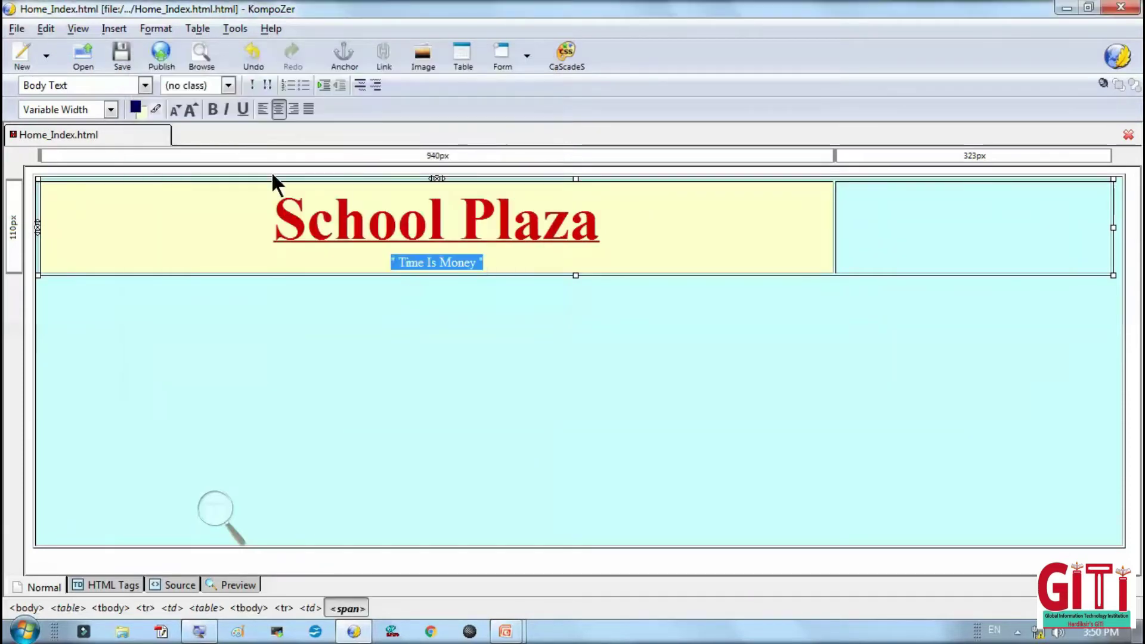
pyautogui.click(136, 108)
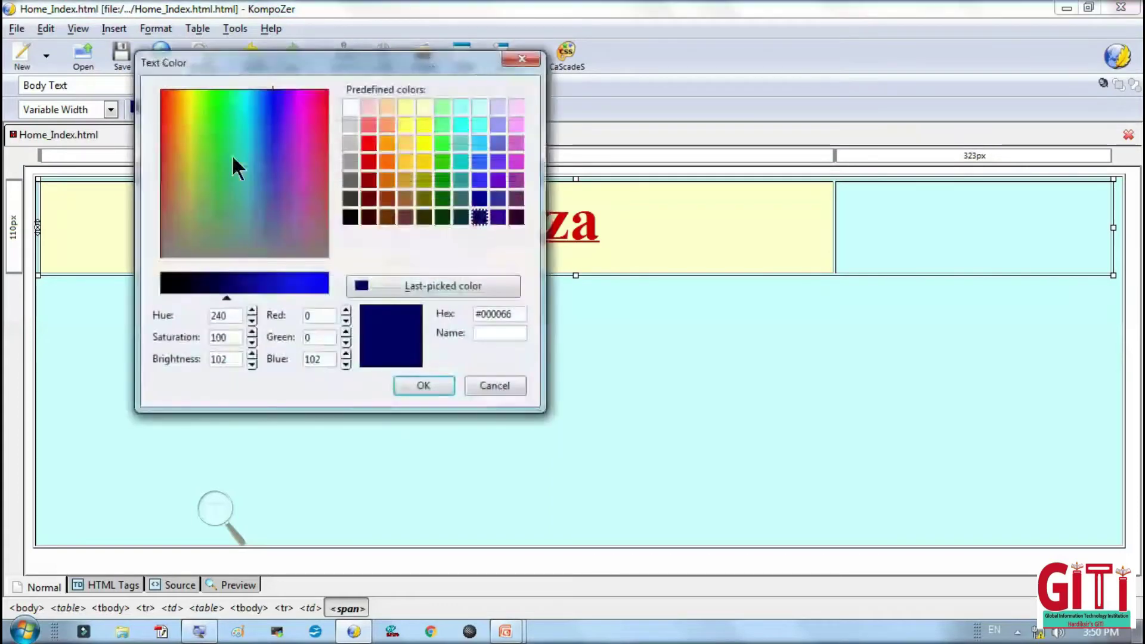
pyautogui.click(368, 161)
pyautogui.click(430, 386)
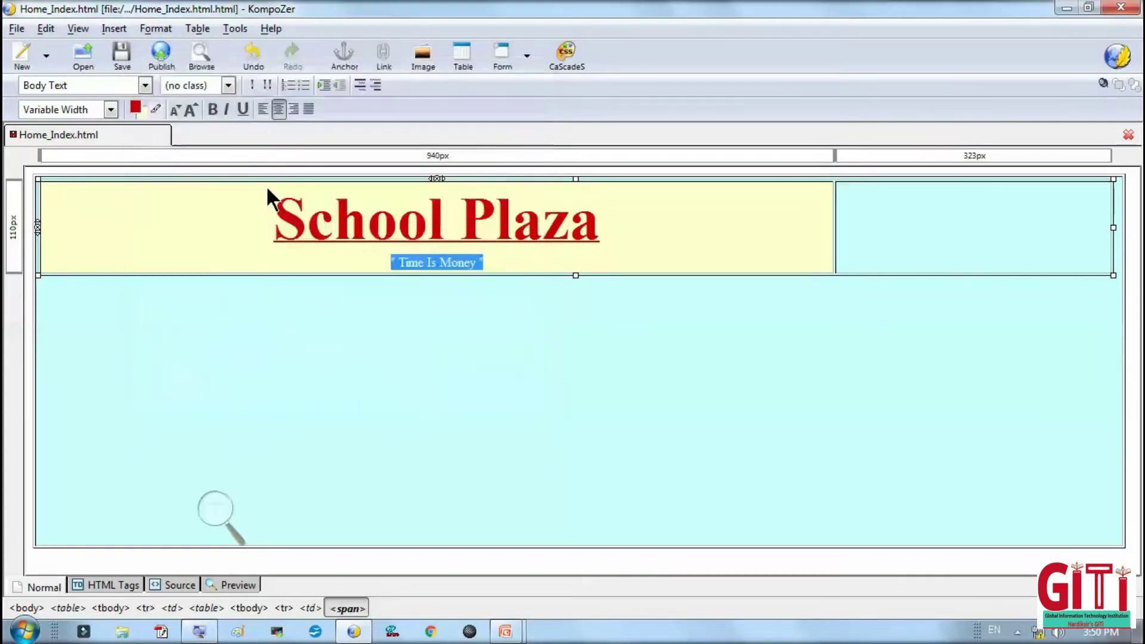
# Enlarge the tagline by two size steps and format it bold and italic in the Helvetica, Arial font.
pyautogui.click(185, 108)
pyautogui.click(184, 109)
pyautogui.click(211, 112)
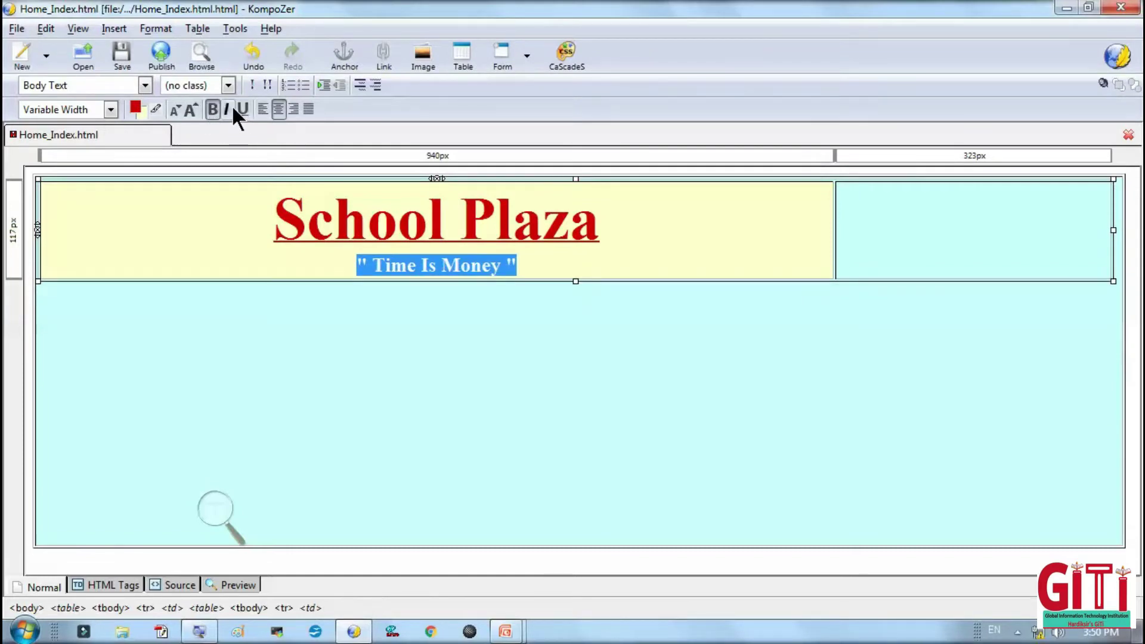
pyautogui.click(227, 109)
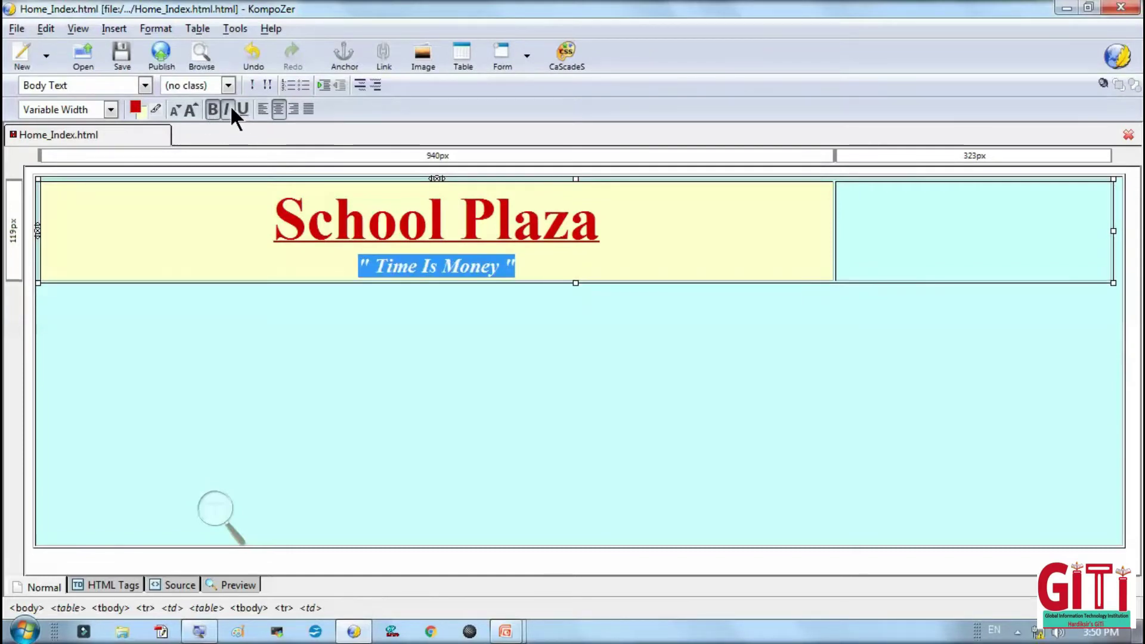
pyautogui.click(111, 109)
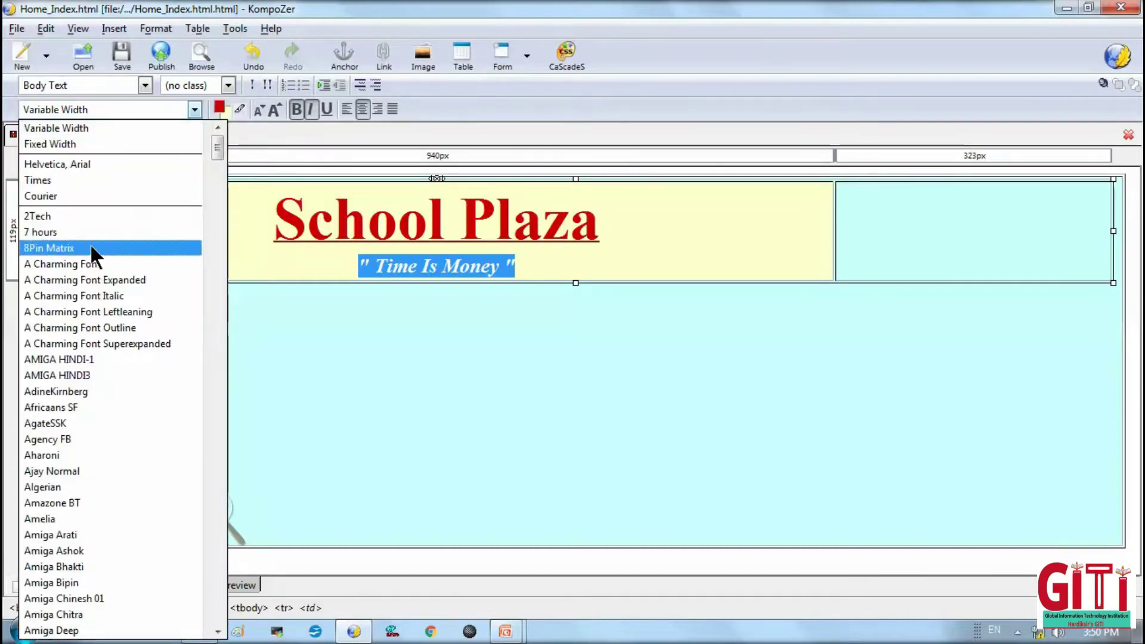
pyautogui.click(97, 161)
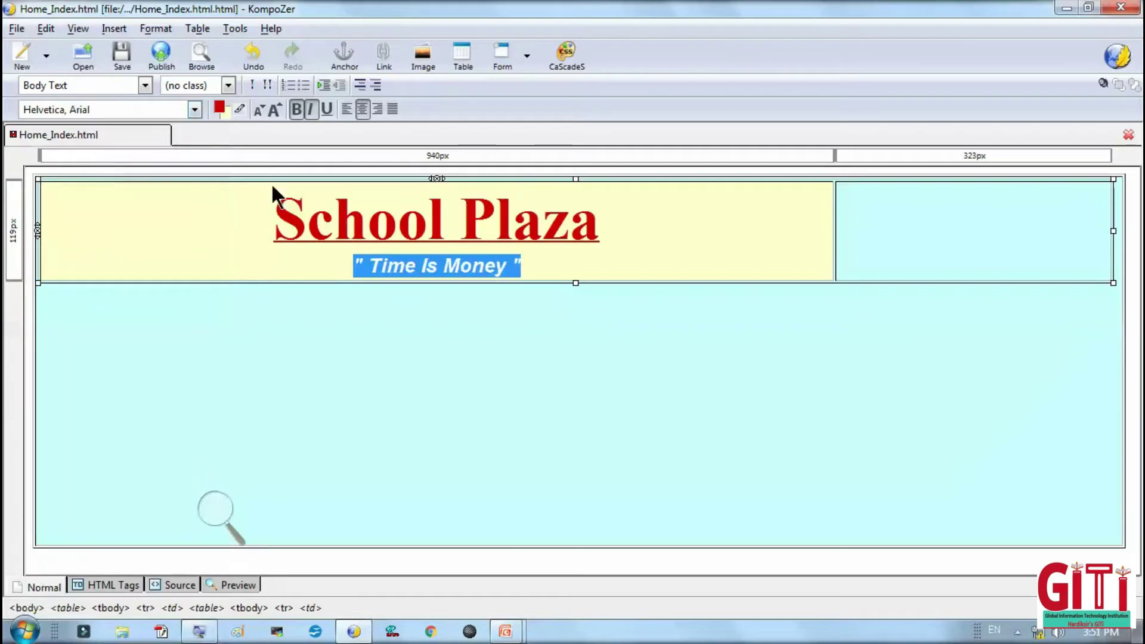
# Set the text color of the "Time Is Money" tagline to dark blue #000099.
pyautogui.moveTo(560, 266); pyautogui.dragTo(332, 276)
pyautogui.click(220, 108)
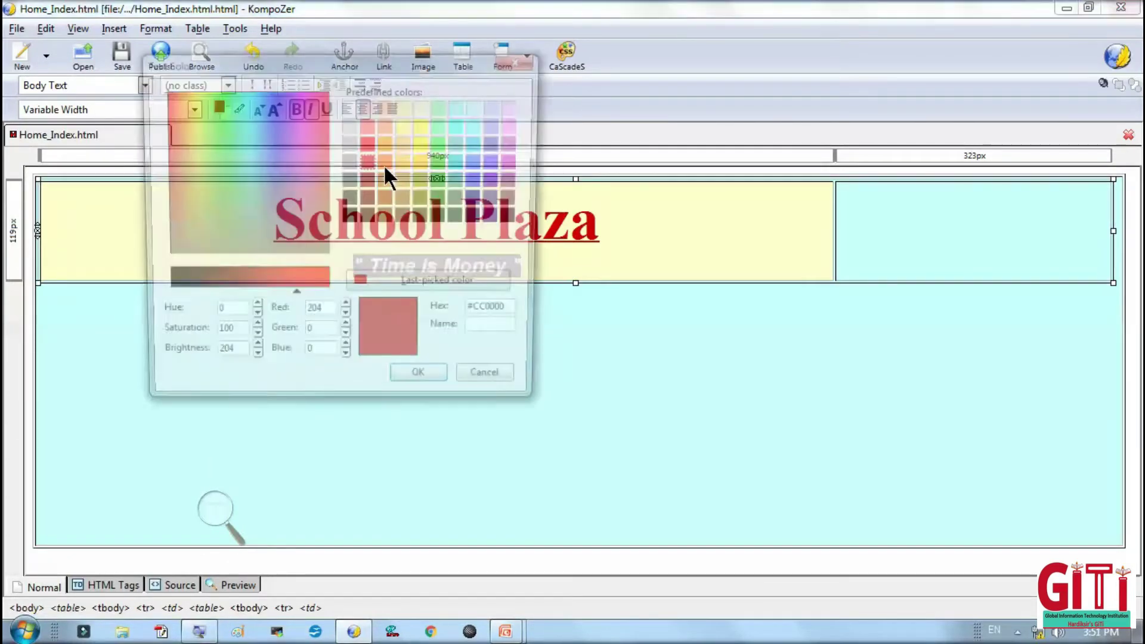
pyautogui.click(479, 199)
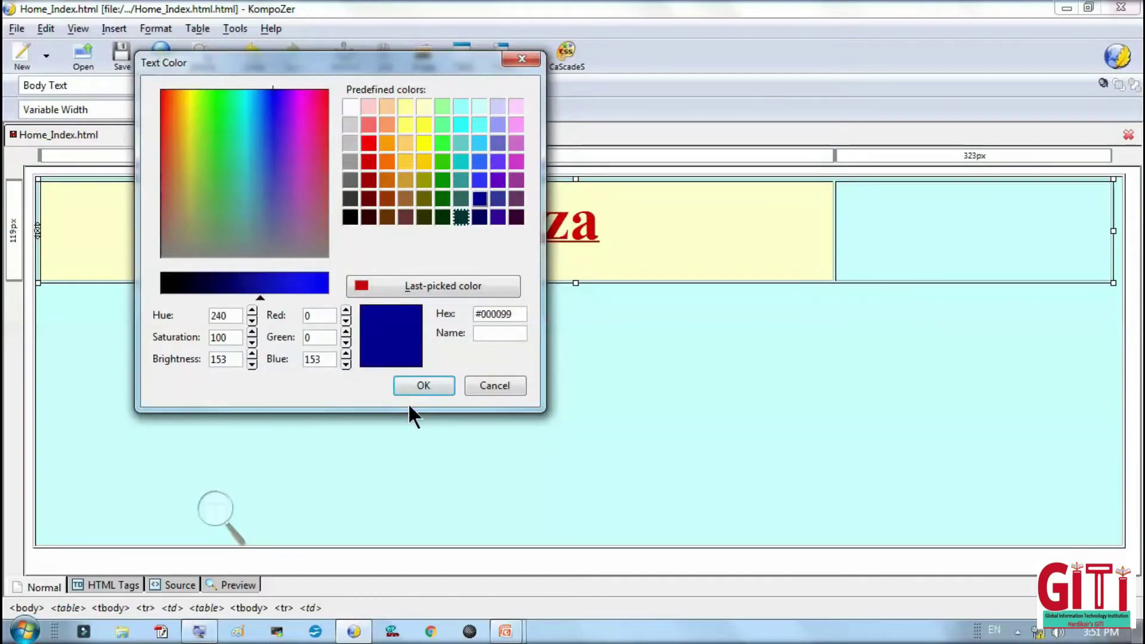
pyautogui.click(421, 385)
pyautogui.click(470, 289)
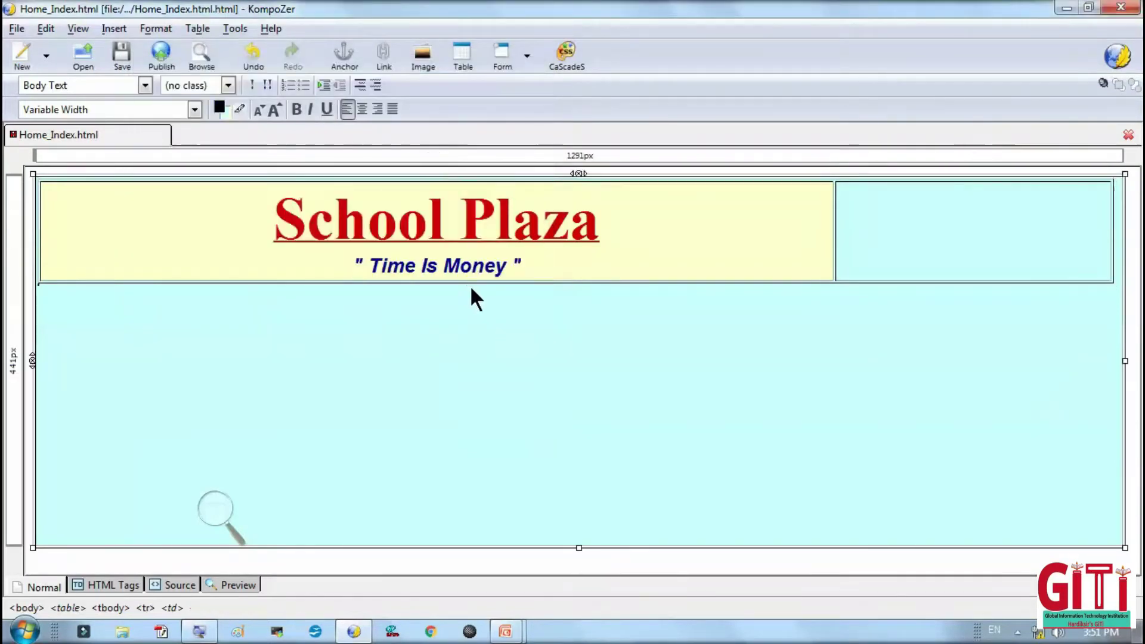
pyautogui.click(907, 234)
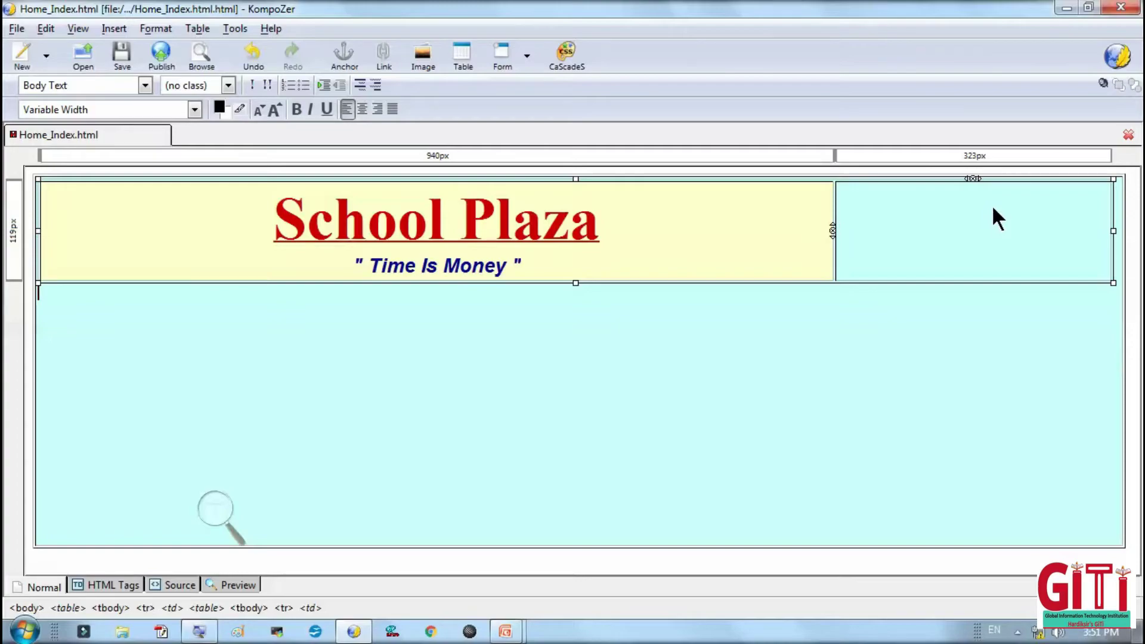
pyautogui.press('super+d')
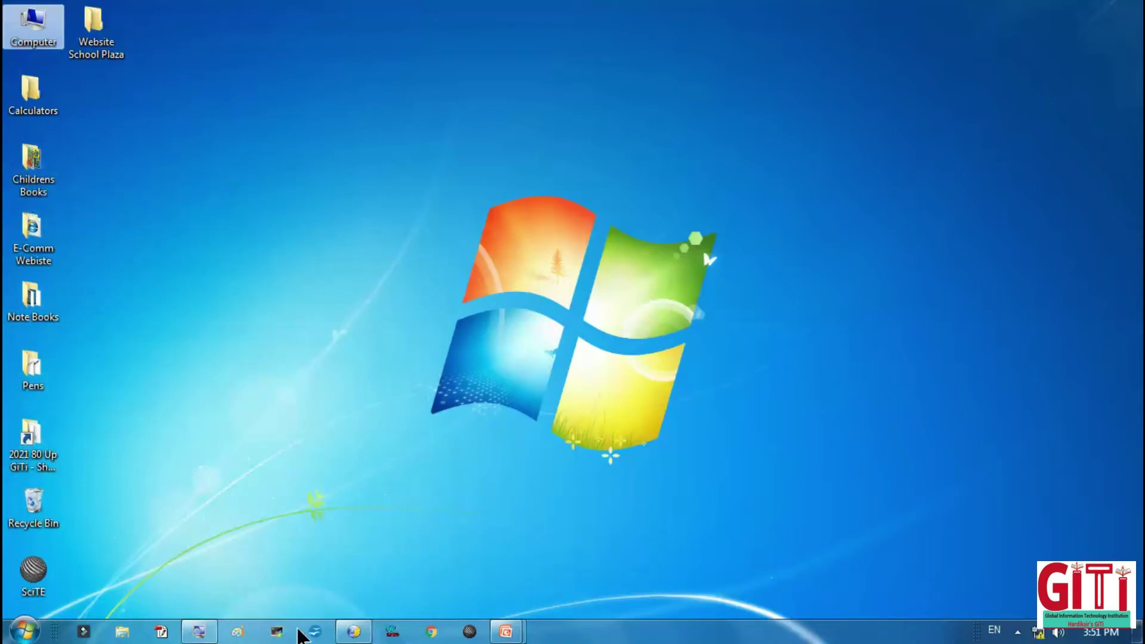
pyautogui.click(354, 630)
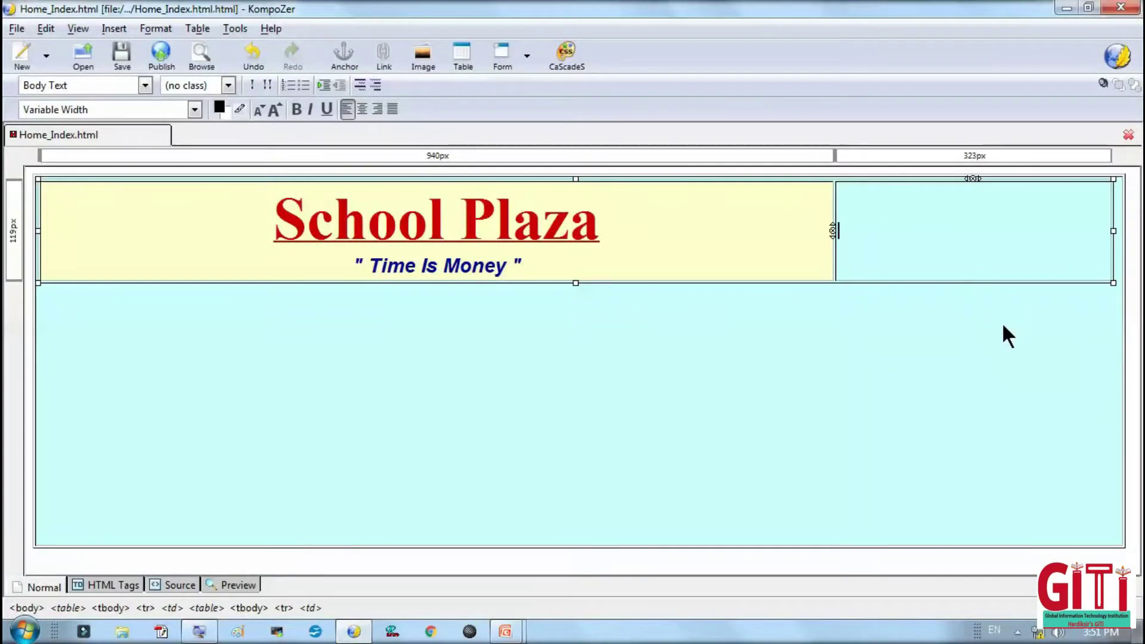
# Center the content of the empty header cell beside the title horizontally and fill its background with dark purple #330033.
pyautogui.doubleClick(914, 229)
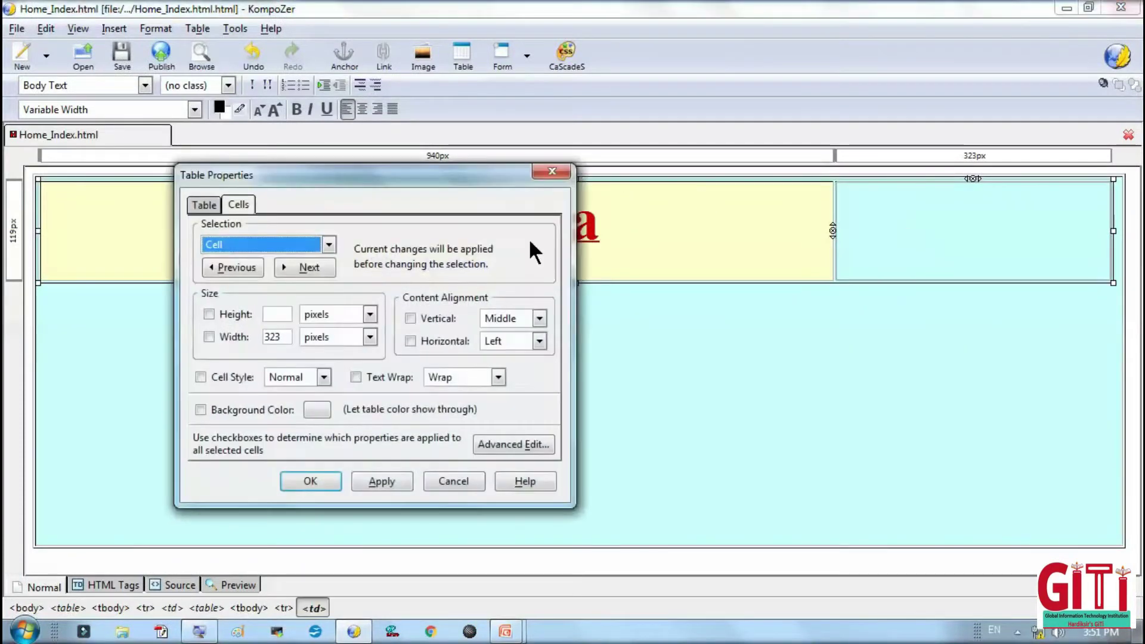
pyautogui.click(539, 338)
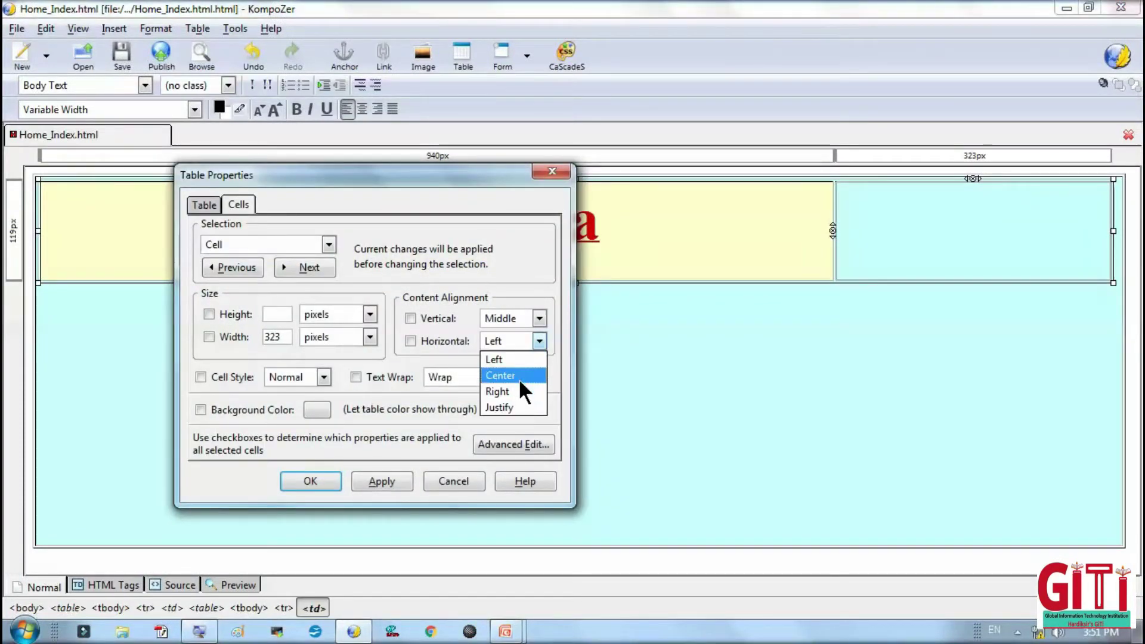
pyautogui.click(518, 374)
pyautogui.click(315, 409)
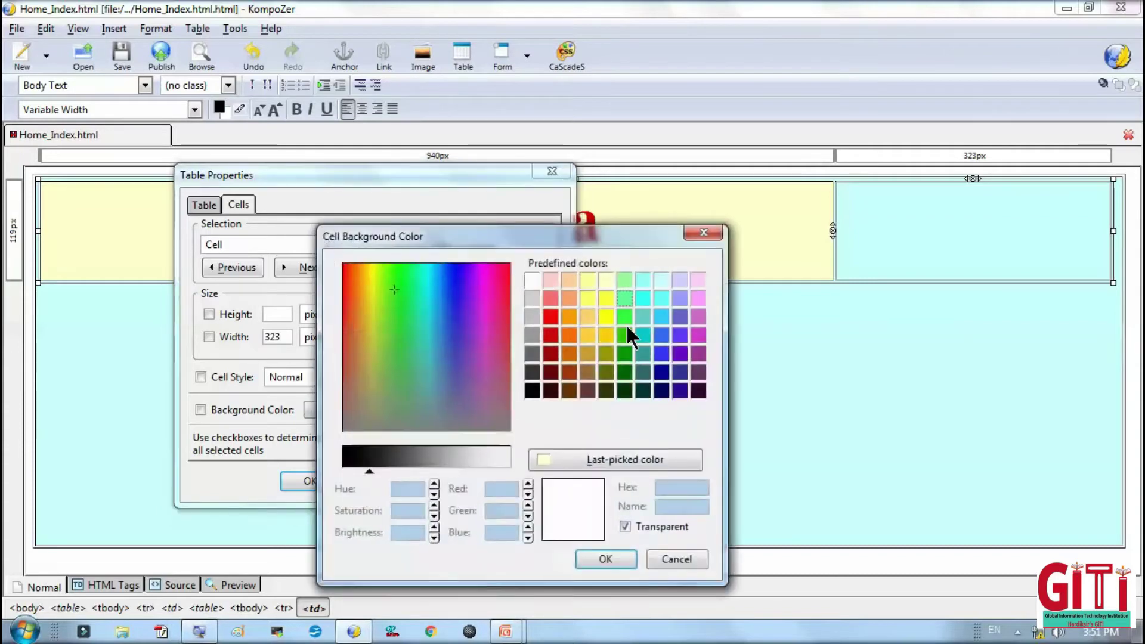
pyautogui.click(698, 390)
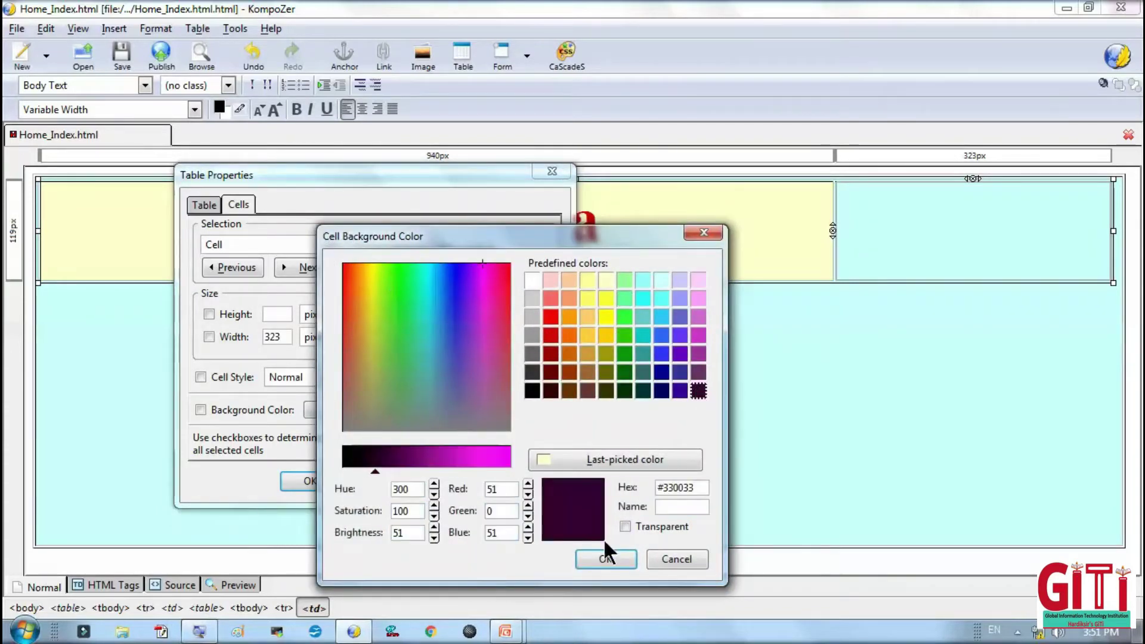
pyautogui.click(605, 559)
pyautogui.click(374, 481)
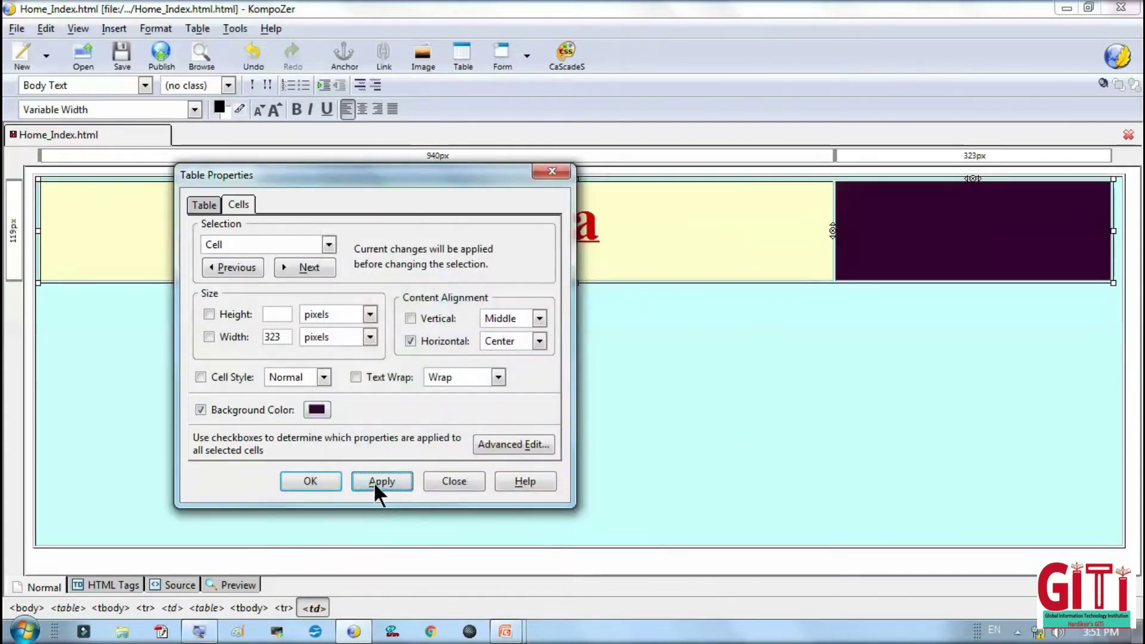
pyautogui.click(308, 482)
# Start inserting an image in the dark purple header cell and browse for the file on Local Disk (D:).
pyautogui.click(929, 247)
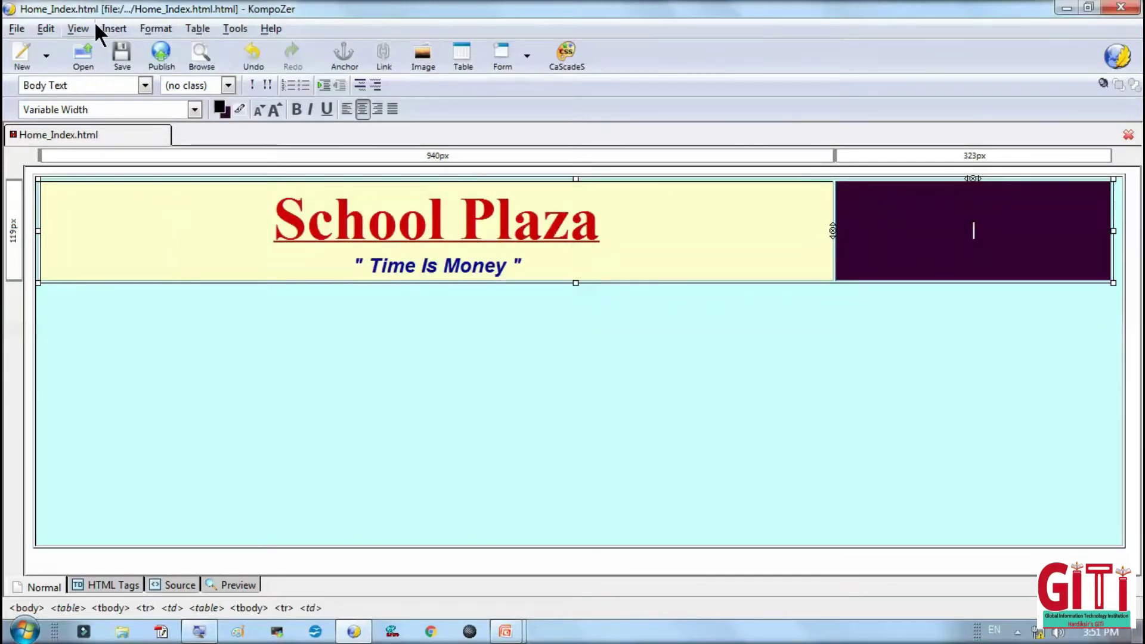
pyautogui.click(110, 29)
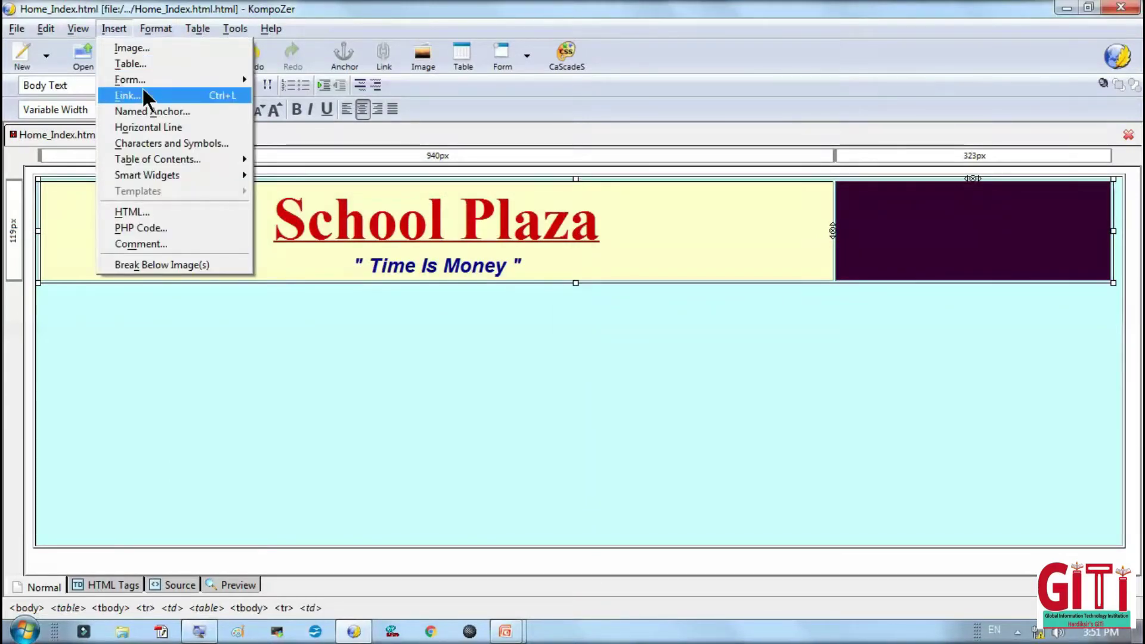
pyautogui.click(149, 49)
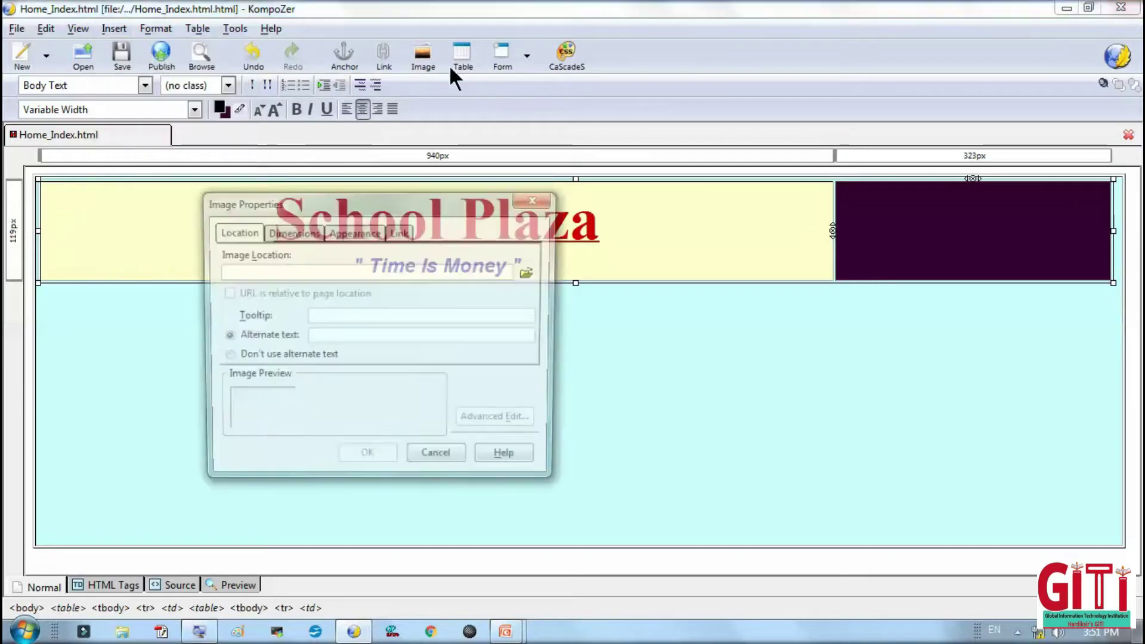
pyautogui.click(532, 271)
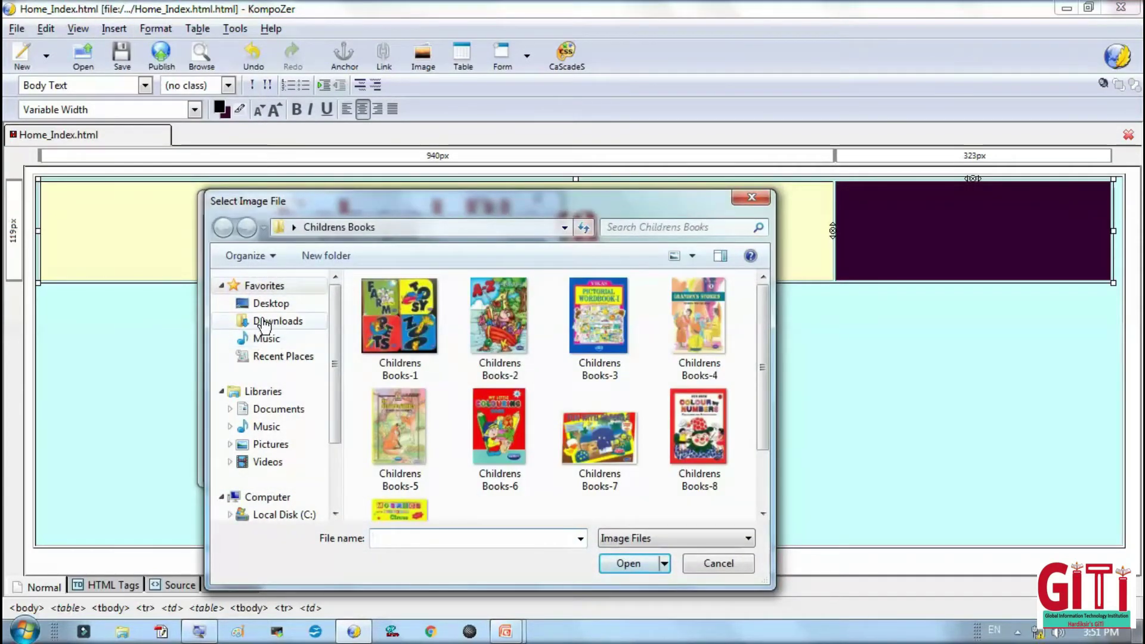
pyautogui.moveTo(332, 419); pyautogui.dragTo(325, 491)
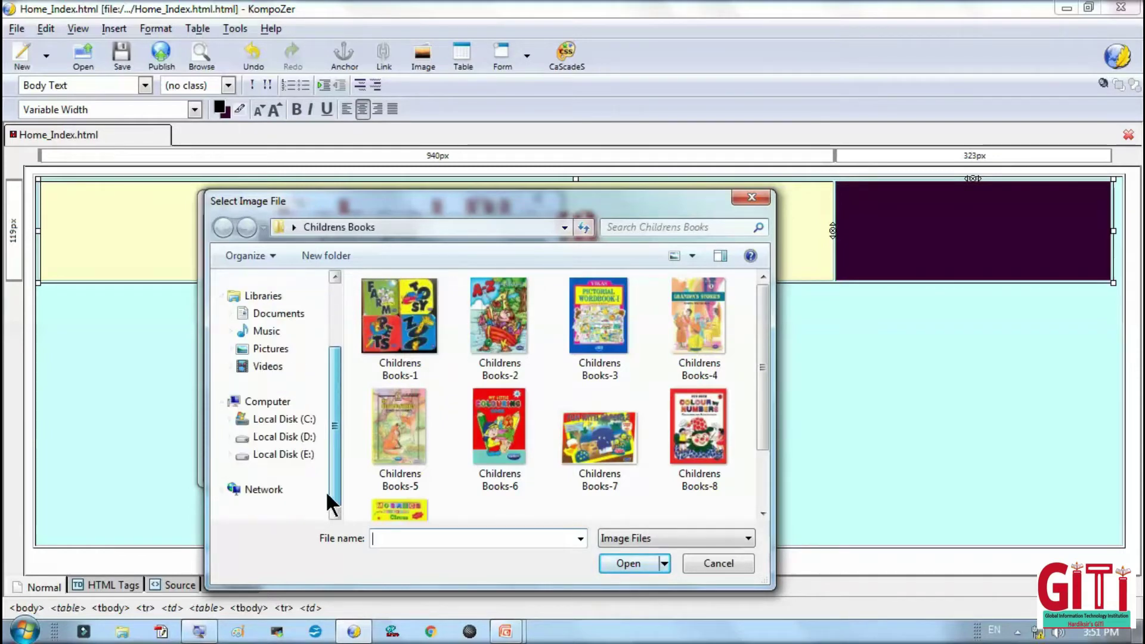
pyautogui.click(306, 441)
pyautogui.click(488, 332)
pyautogui.doubleClick(488, 332)
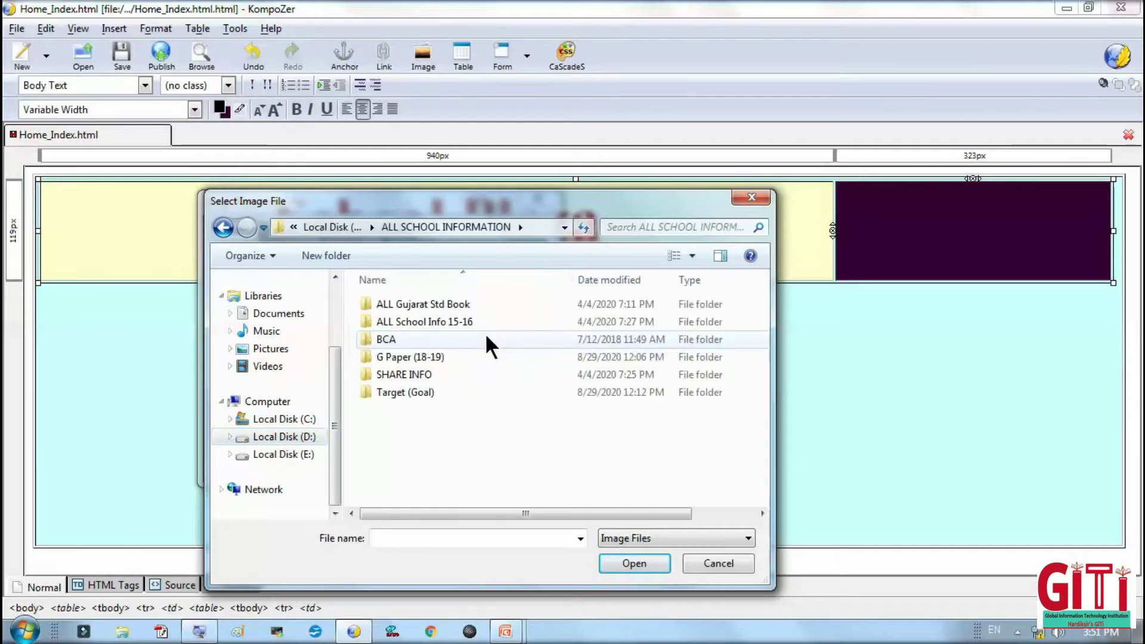
pyautogui.click(283, 441)
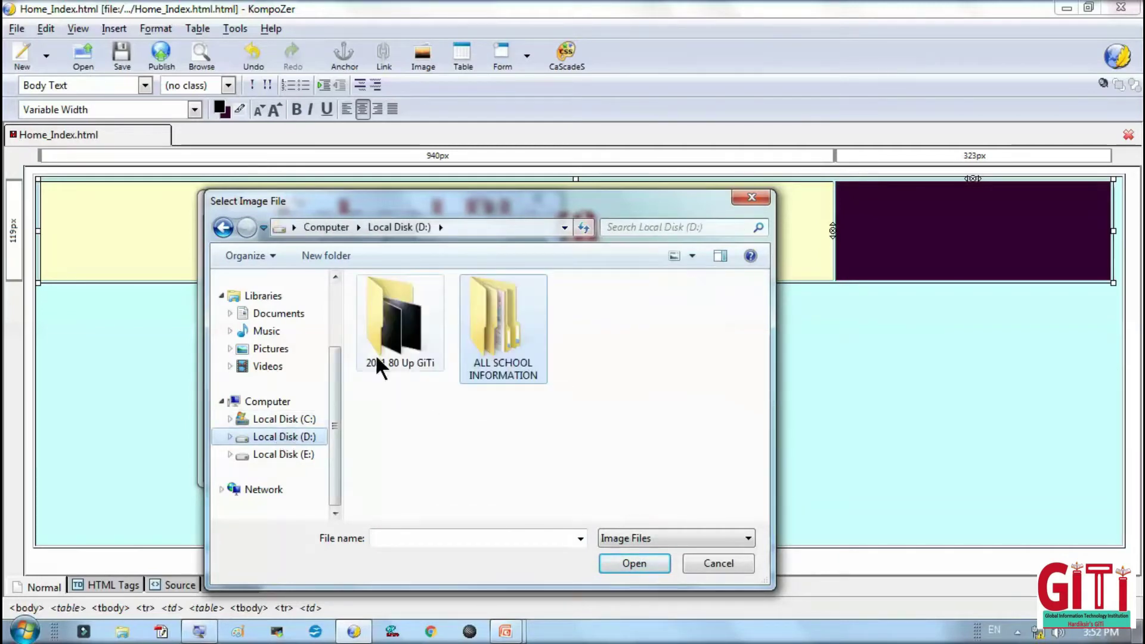
# Browse through 2021 80 Up GiTi, 12th, Std 12 GiTI All Practical, CH-3 and School Plazz Website to the School Image folder.
pyautogui.doubleClick(409, 347)
pyautogui.doubleClick(410, 349)
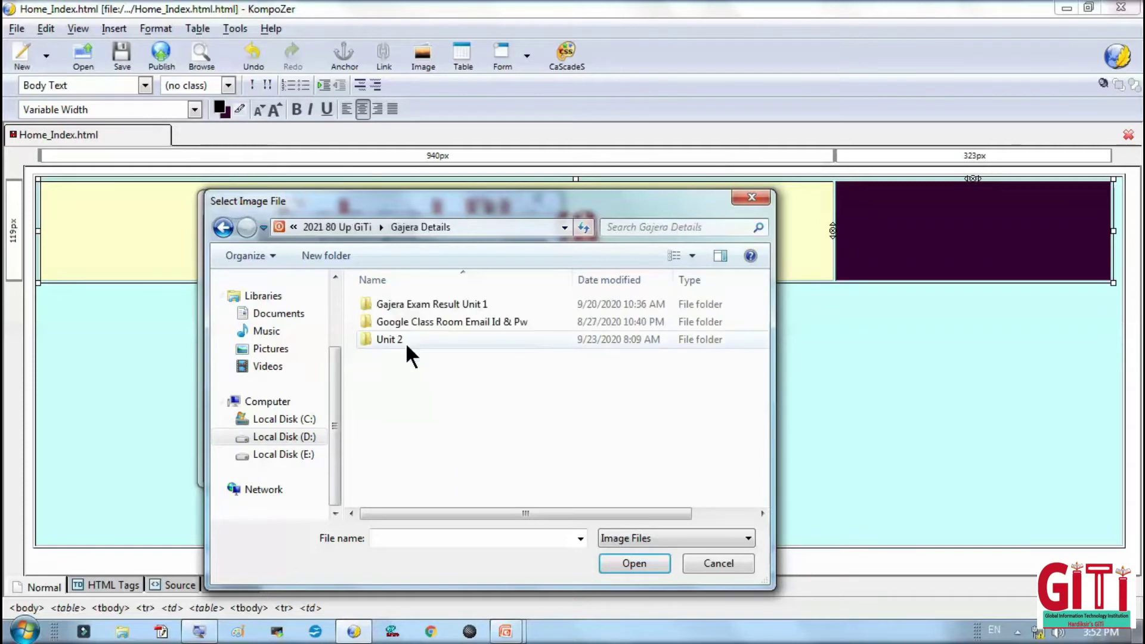
pyautogui.click(223, 228)
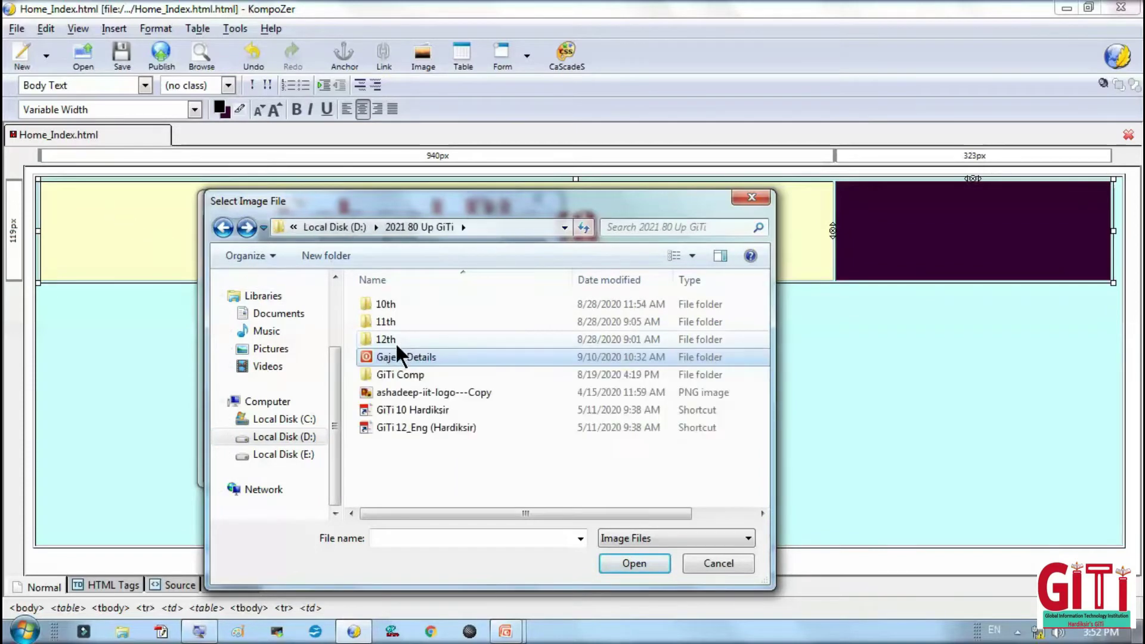
pyautogui.doubleClick(393, 341)
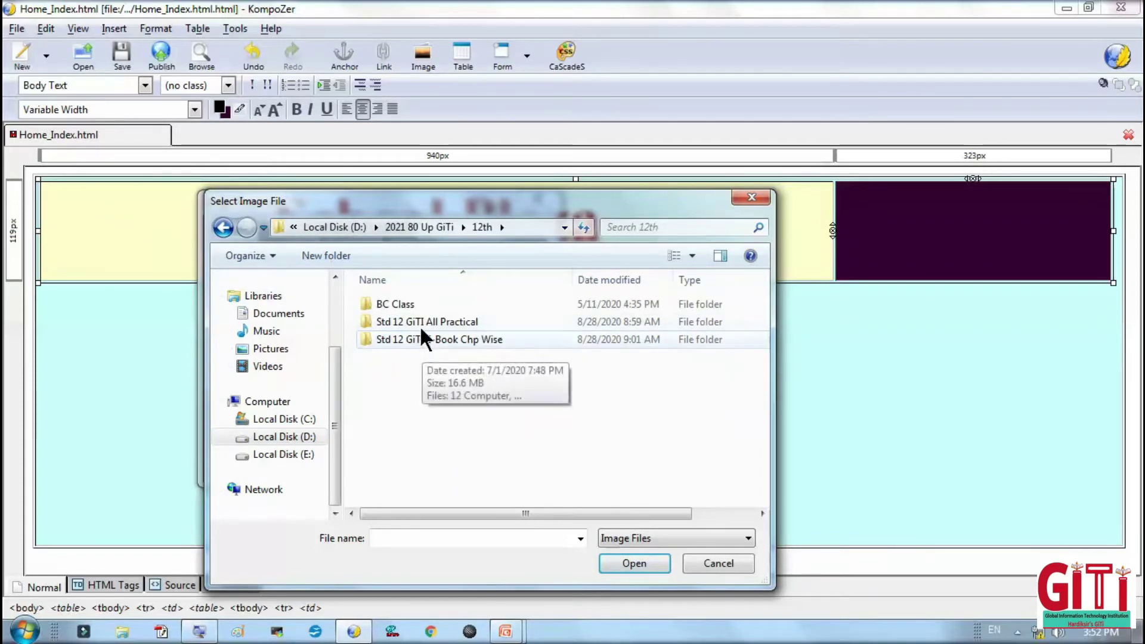
pyautogui.doubleClick(420, 321)
pyautogui.doubleClick(397, 340)
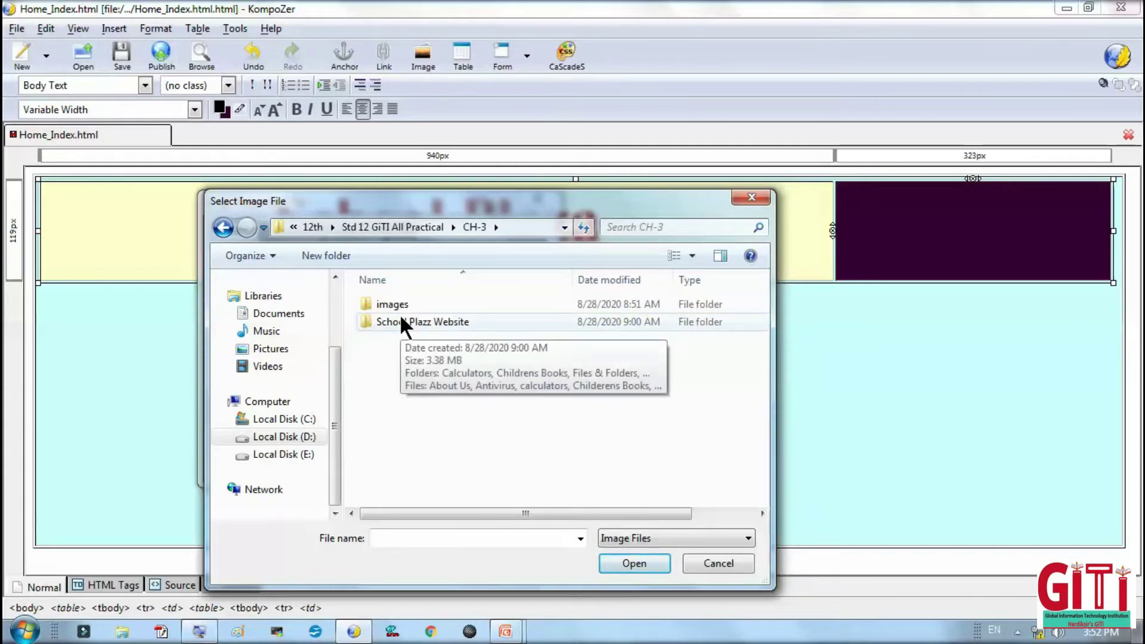
pyautogui.click(402, 320)
pyautogui.click(402, 320)
pyautogui.doubleClick(421, 320)
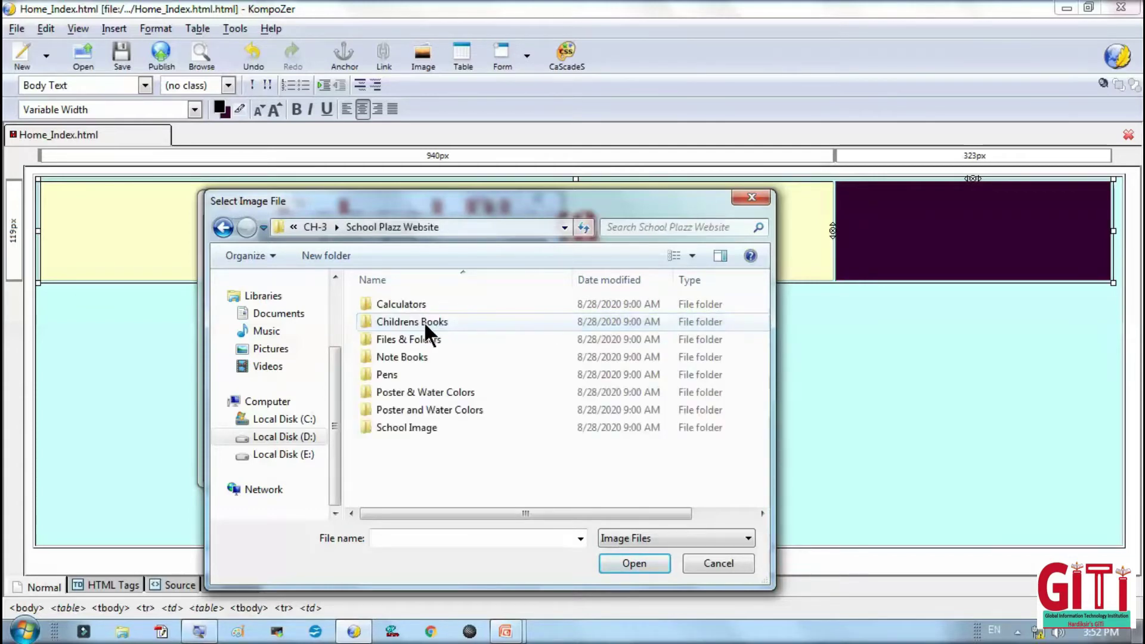
pyautogui.doubleClick(409, 428)
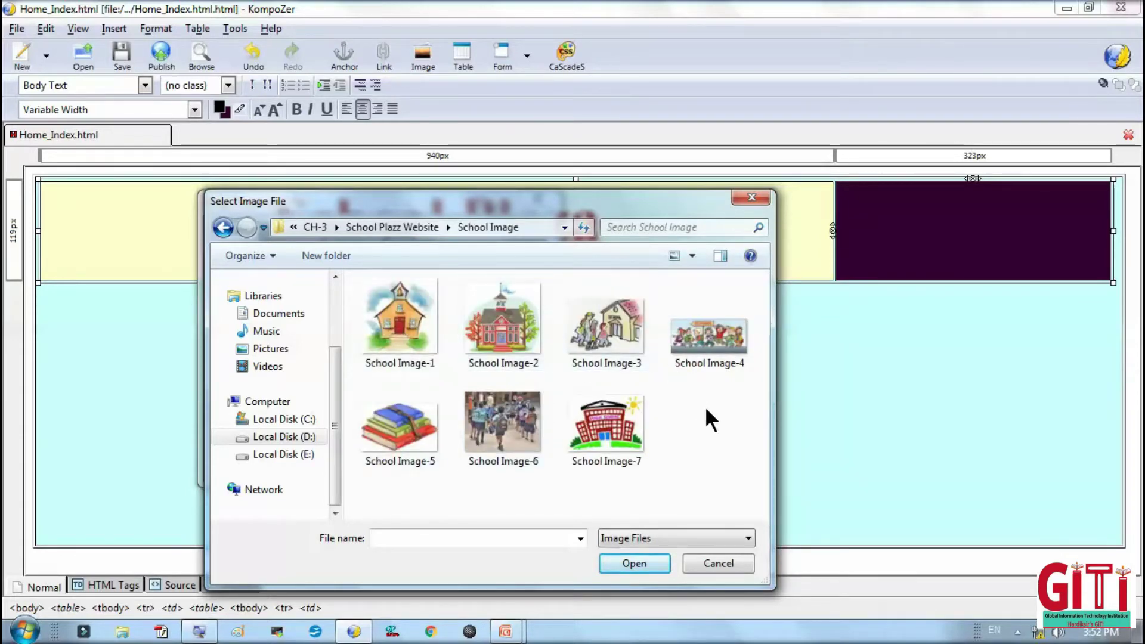
# Enlarge the file thumbnails and insert School Image-2 into the header cell without alternate text.
pyautogui.click(692, 256)
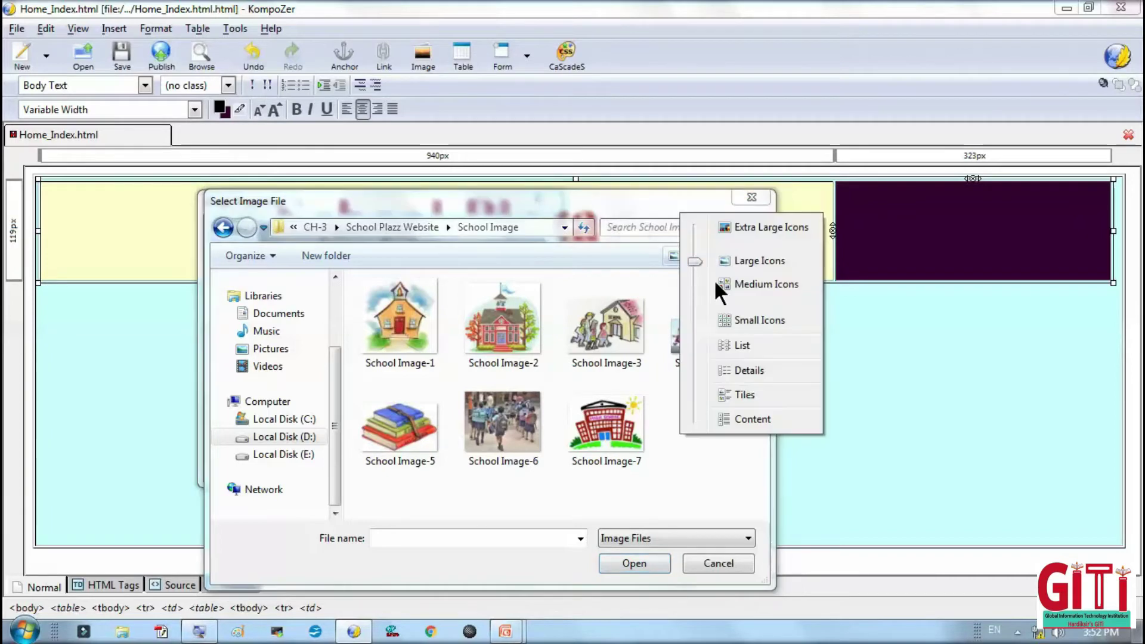
pyautogui.moveTo(699, 259)
pyautogui.mouseDown()
pyautogui.moveTo(695, 413)
pyautogui.moveTo(691, 241)
pyautogui.mouseUp()
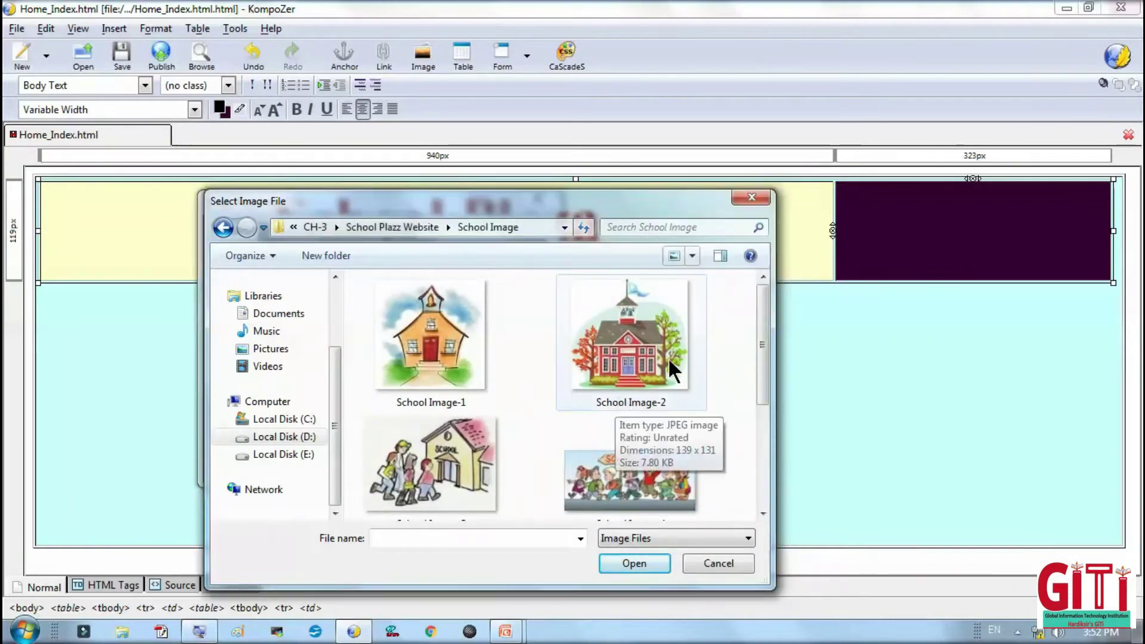
pyautogui.click(628, 366)
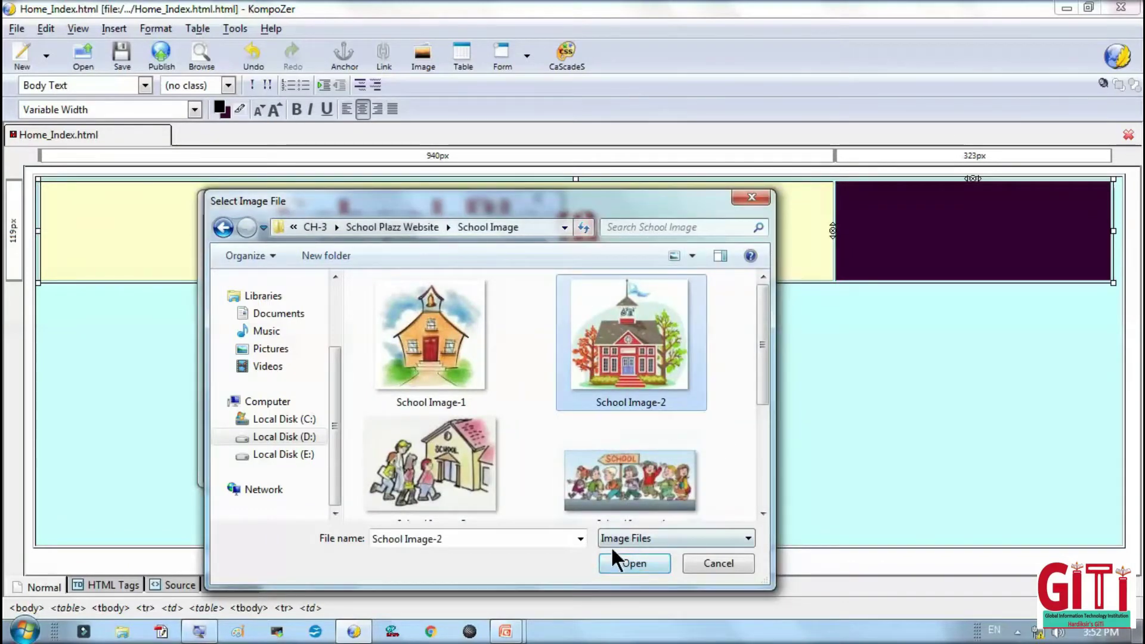
pyautogui.click(622, 566)
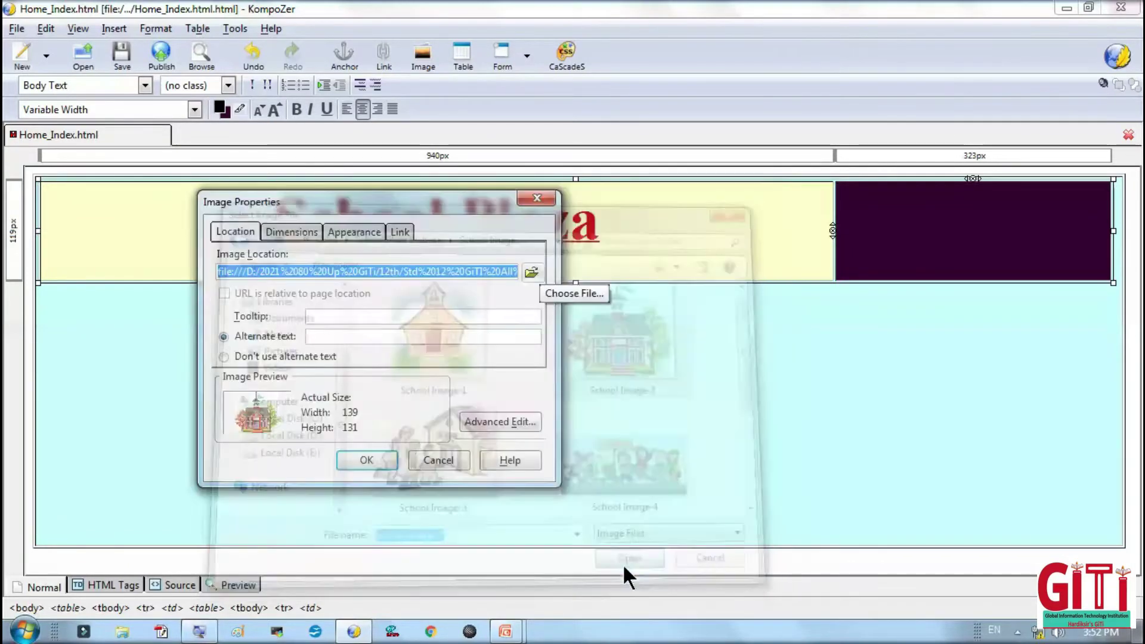
pyautogui.click(240, 358)
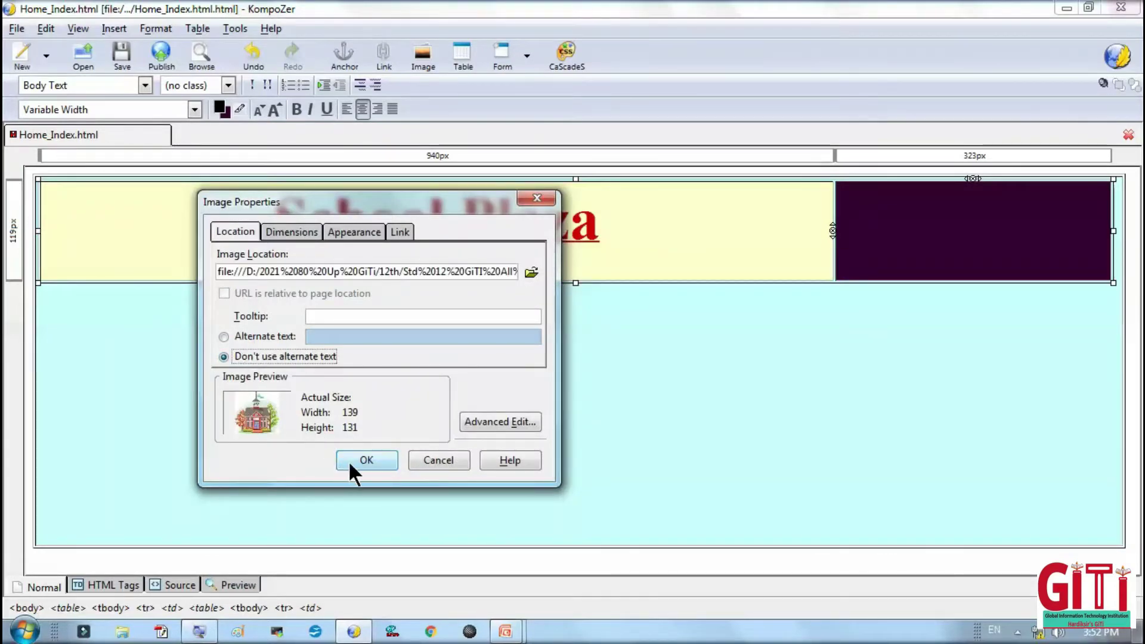
pyautogui.click(365, 460)
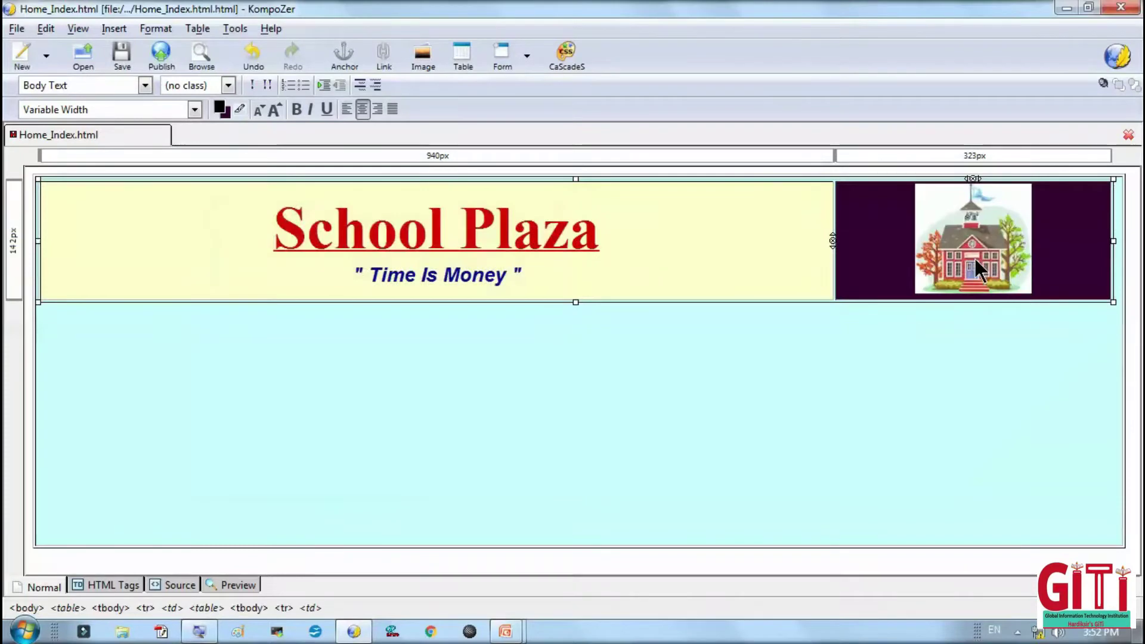
# Widen the school image in the header cell to about 251 pixels.
pyautogui.click(1007, 265)
pyautogui.moveTo(1032, 240); pyautogui.dragTo(1104, 263)
pyautogui.moveTo(879, 238); pyautogui.dragTo(858, 251)
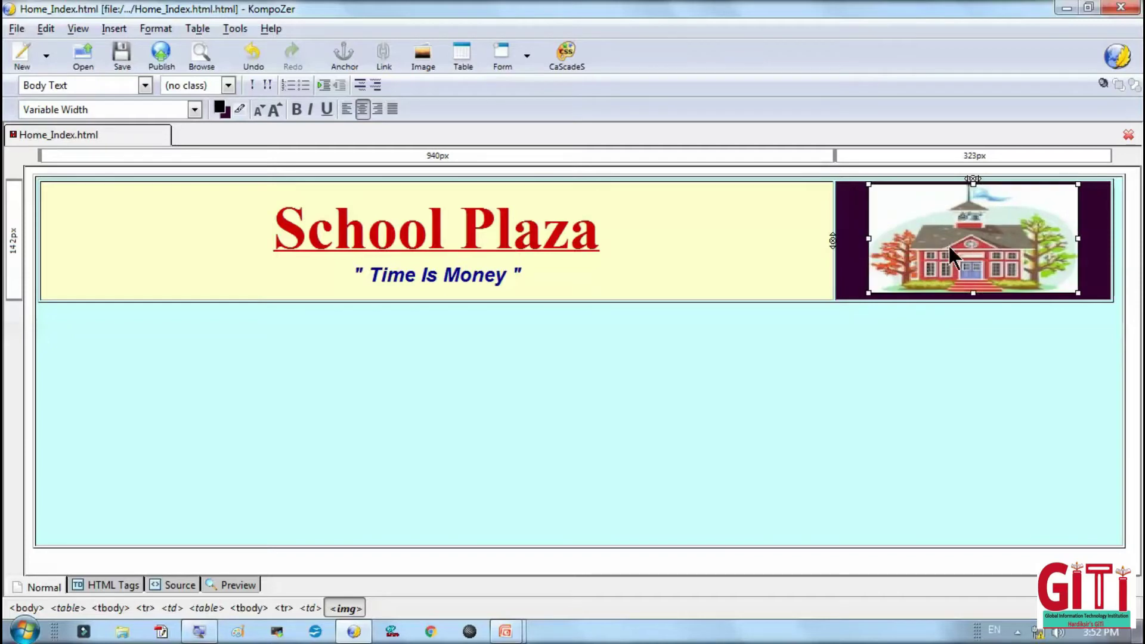
# Add a solid border around the school image through its appearance properties.
pyautogui.doubleClick(948, 246)
pyautogui.click(308, 232)
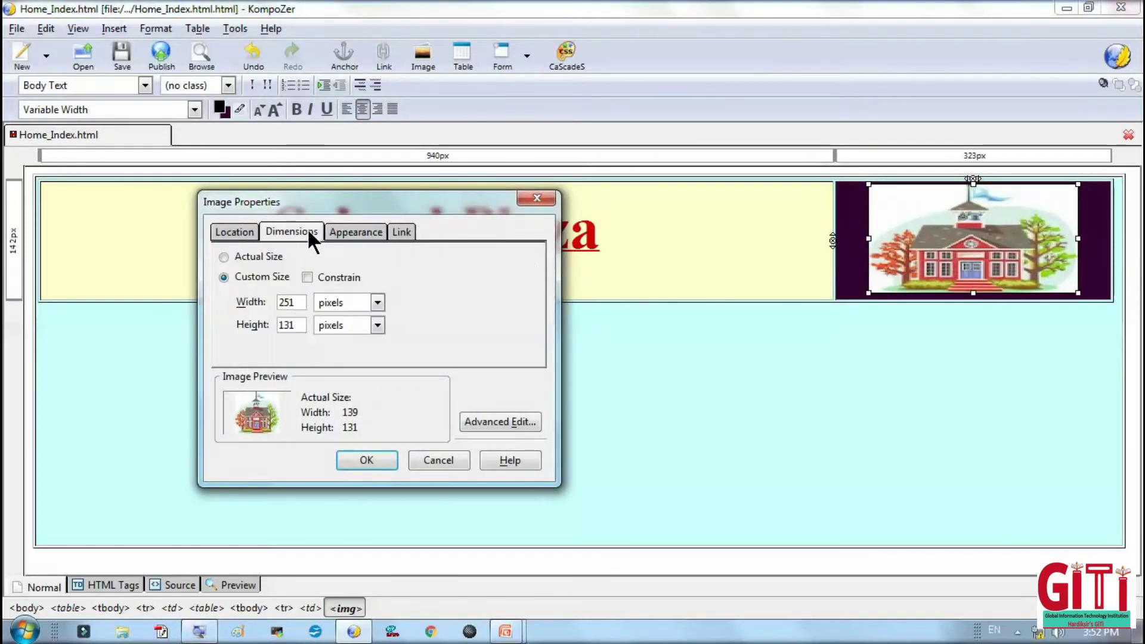
pyautogui.click(331, 232)
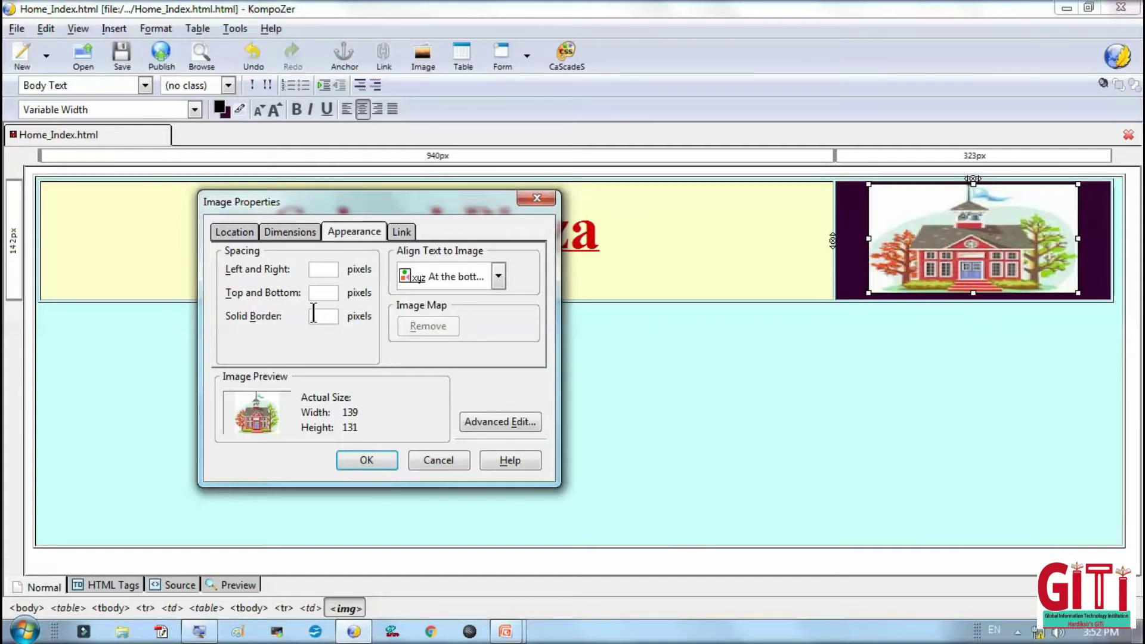
pyautogui.click(368, 460)
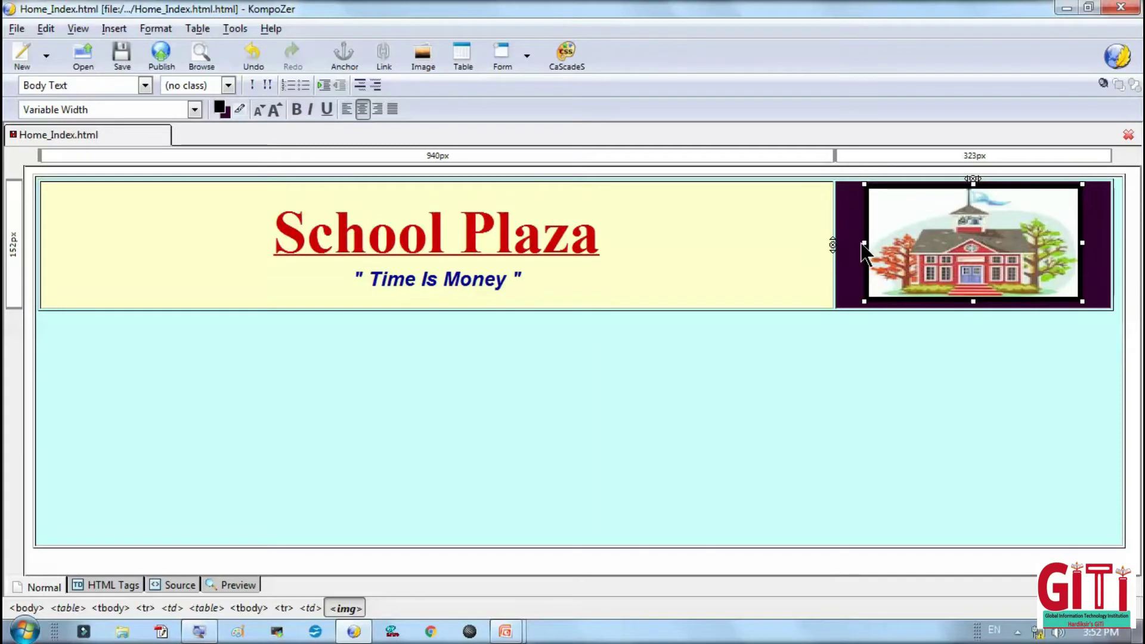
# Stretch the school image downward so the header row is about 195 px high.
pyautogui.click(975, 306)
pyautogui.click(974, 303)
pyautogui.moveTo(972, 303)
pyautogui.mouseDown()
pyautogui.moveTo(979, 320)
pyautogui.moveTo(964, 320)
pyautogui.mouseUp()
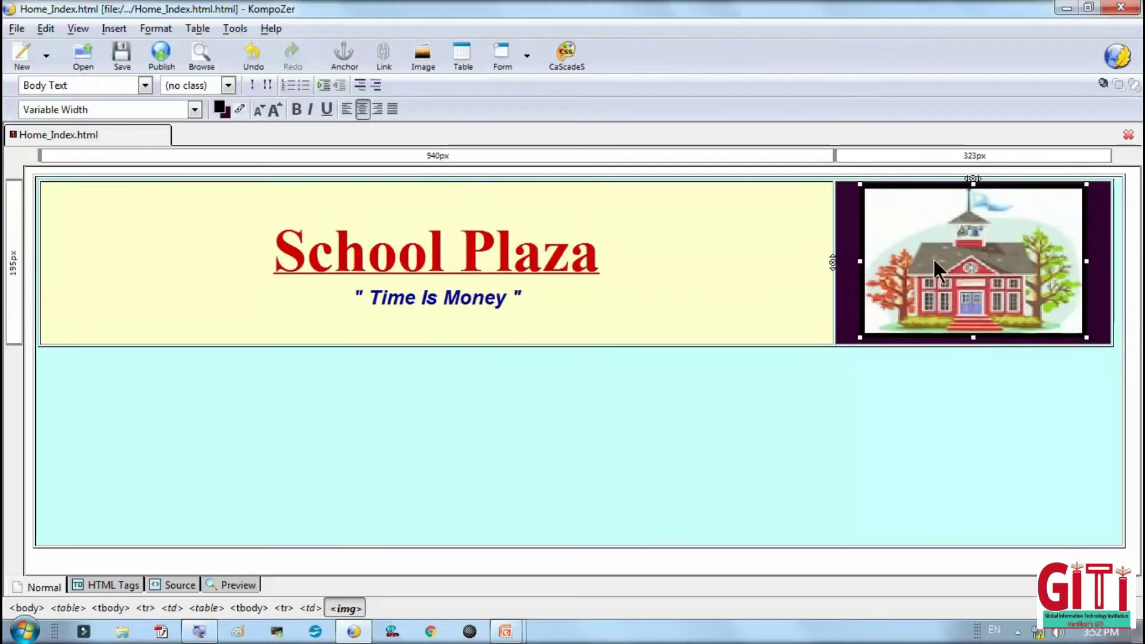
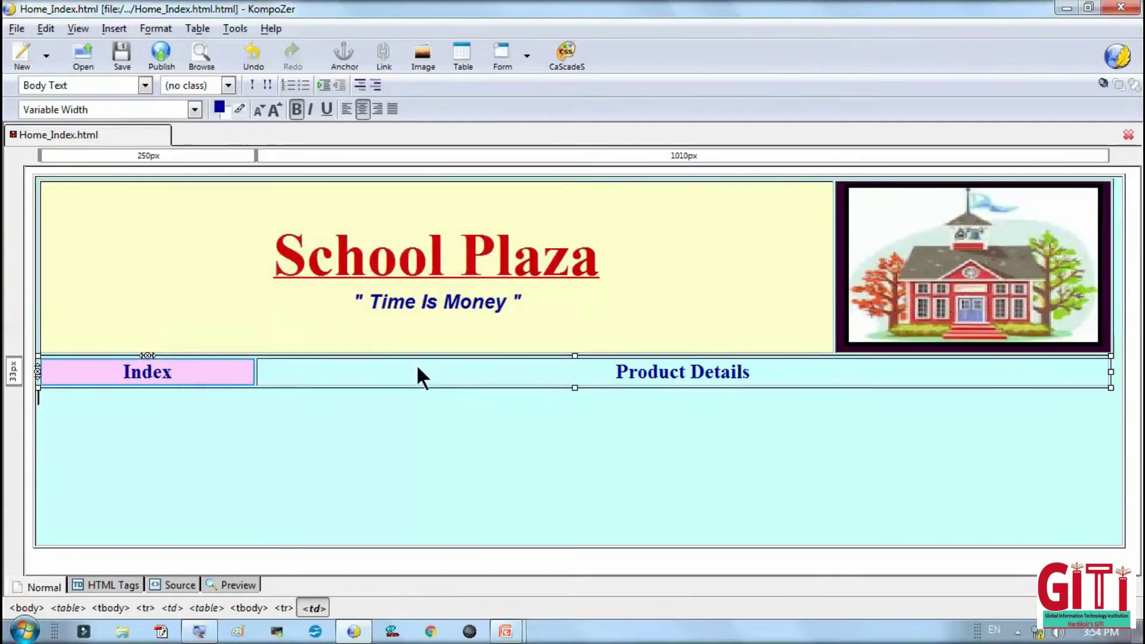
# Fill the "Product Details" cell with a light orange background color.
pyautogui.doubleClick(417, 366)
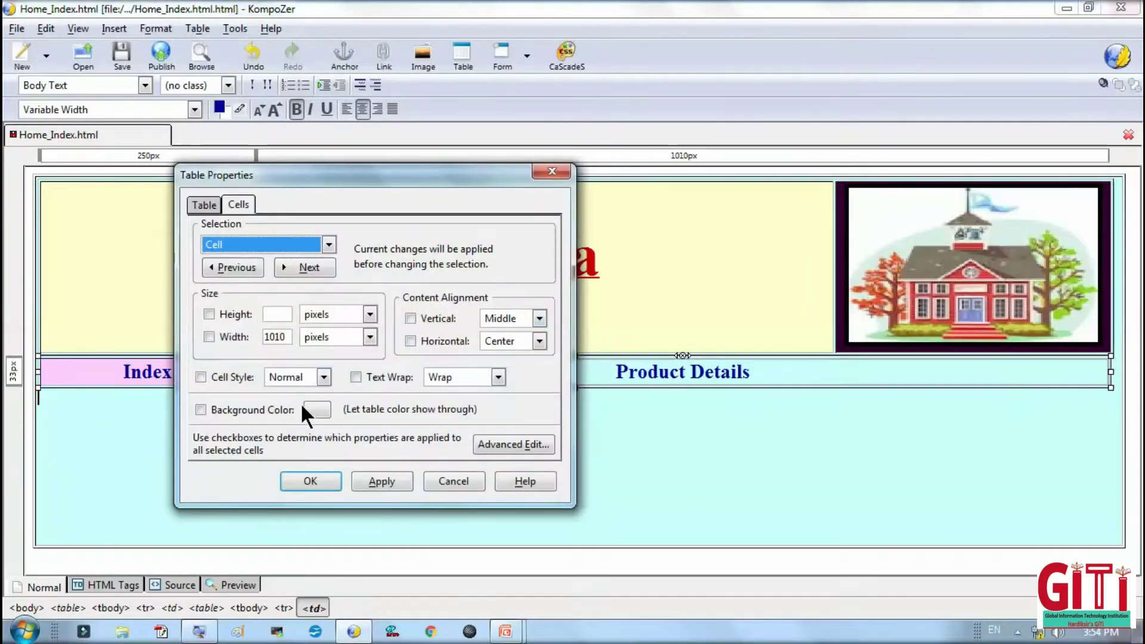
pyautogui.click(316, 408)
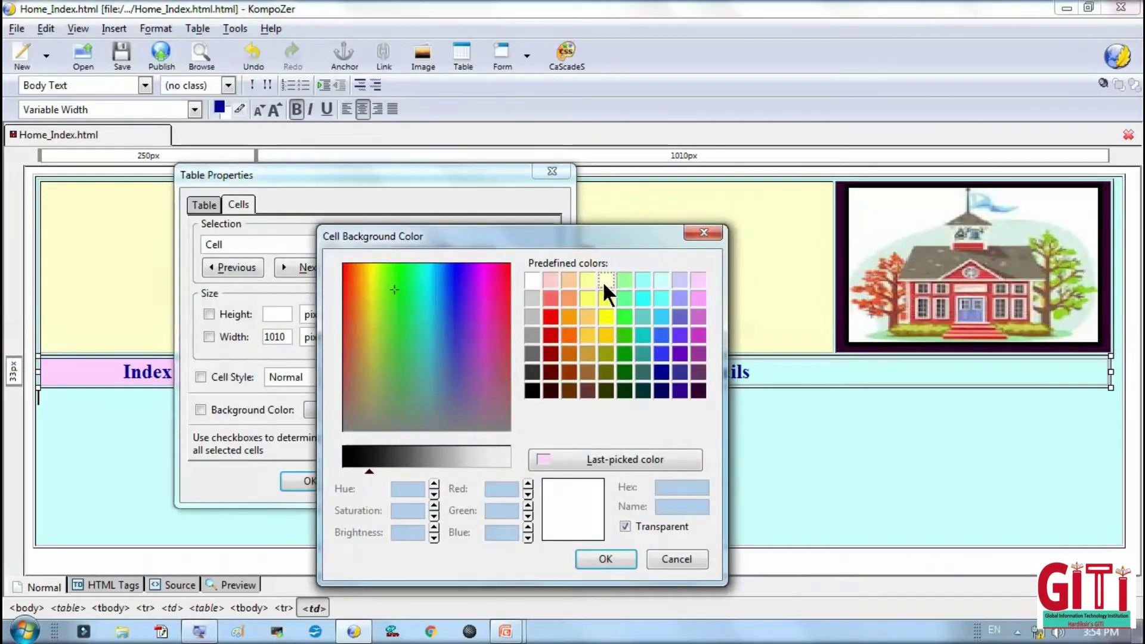
pyautogui.click(602, 281)
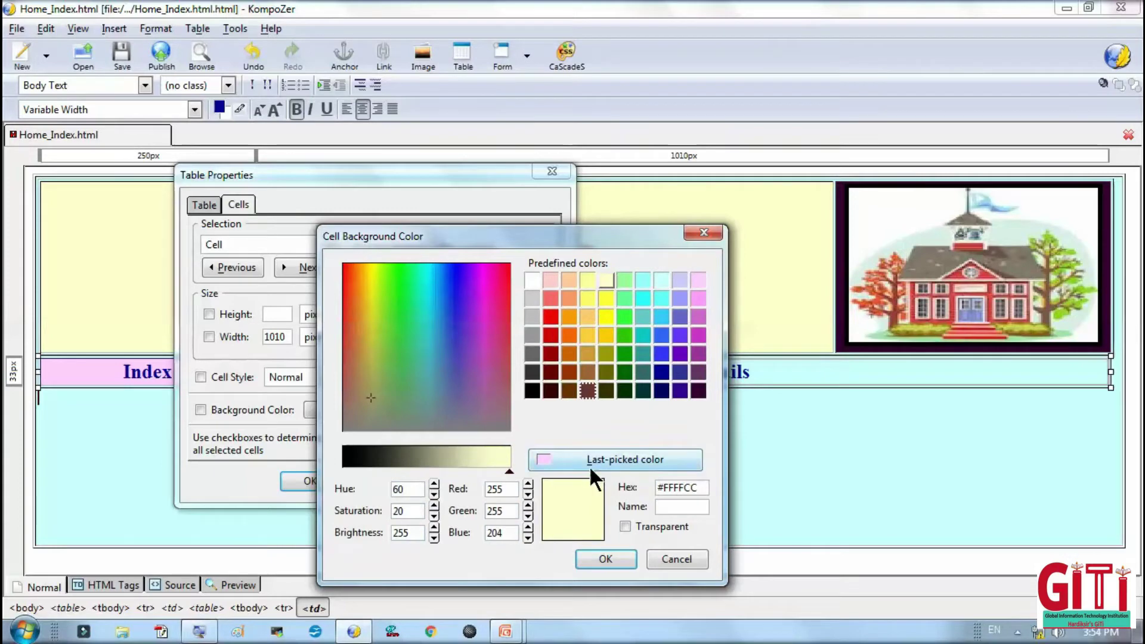
pyautogui.click(569, 280)
pyautogui.click(607, 558)
pyautogui.click(381, 481)
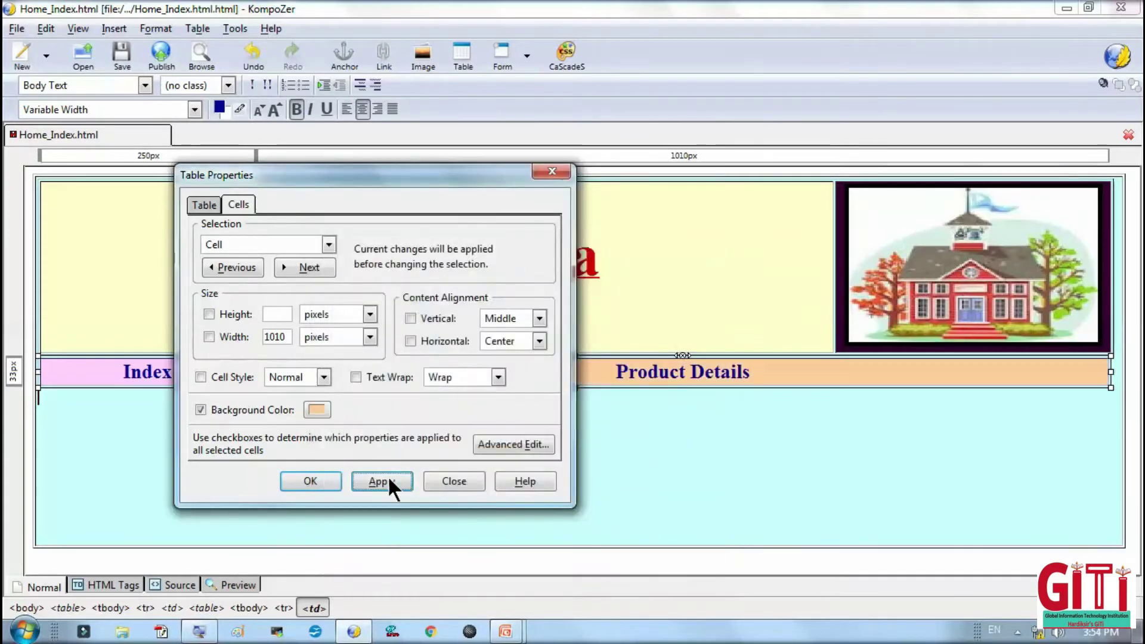
pyautogui.click(303, 482)
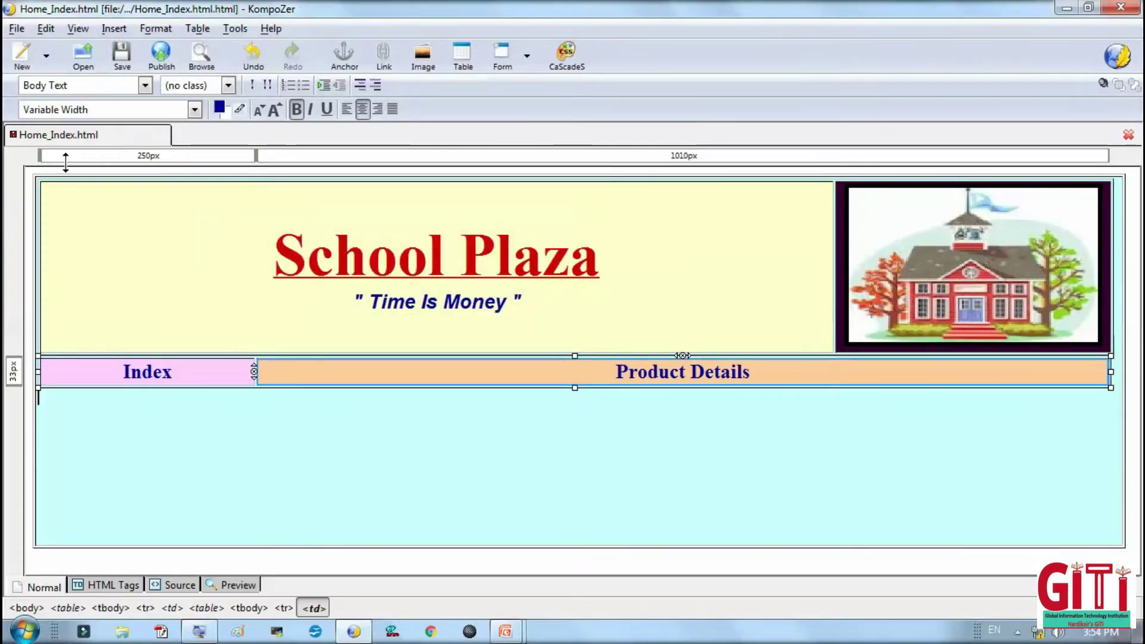
pyautogui.click(100, 27)
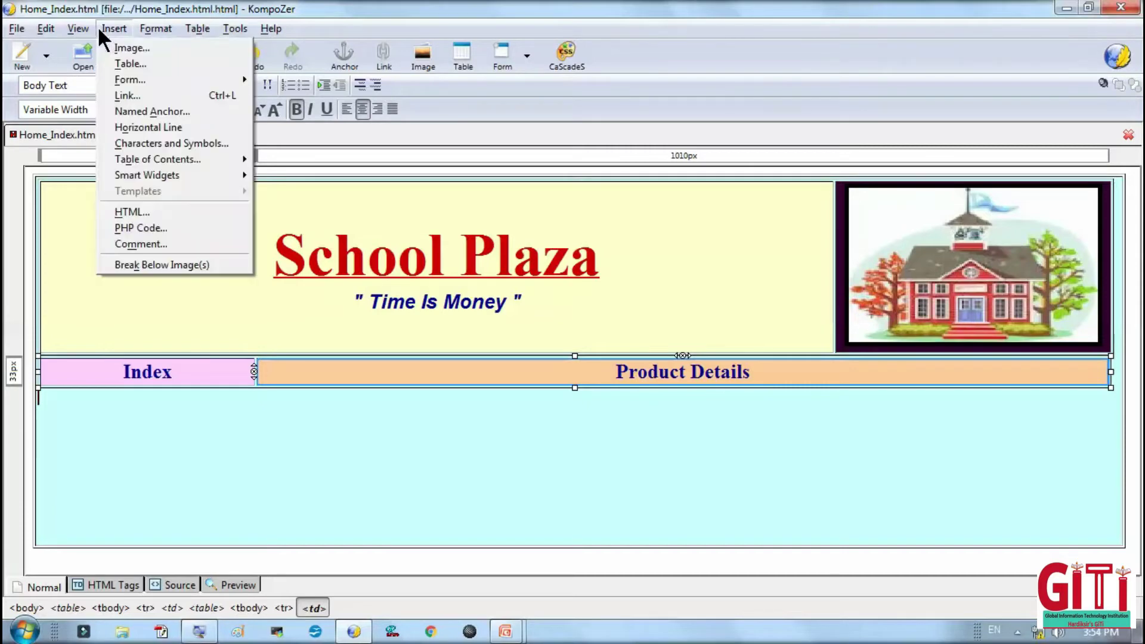
pyautogui.click(127, 63)
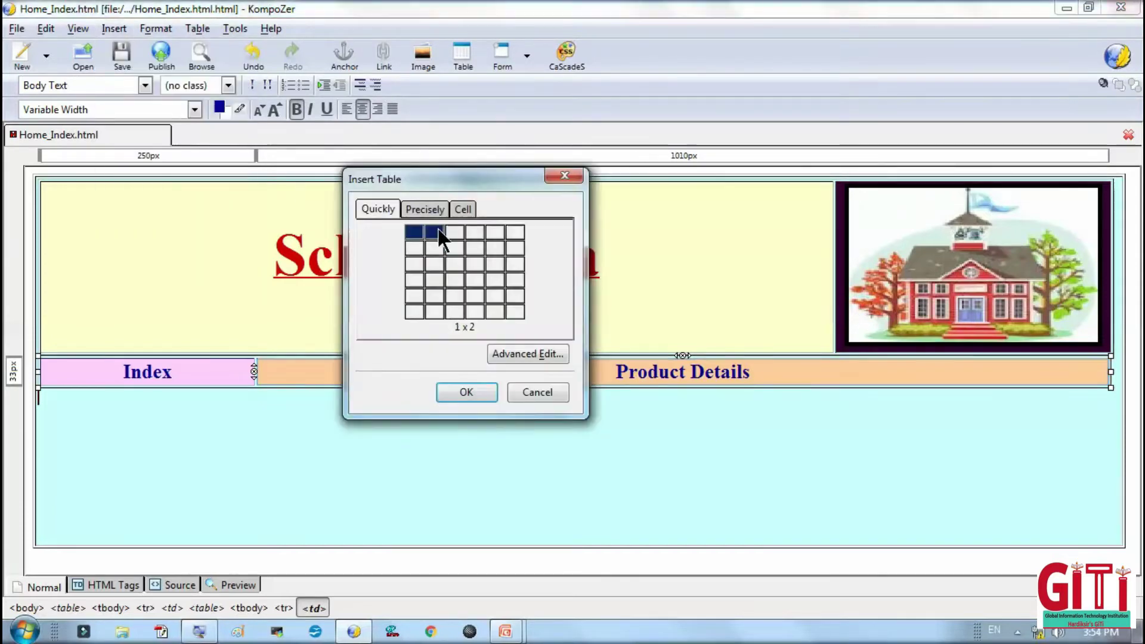
pyautogui.click(446, 242)
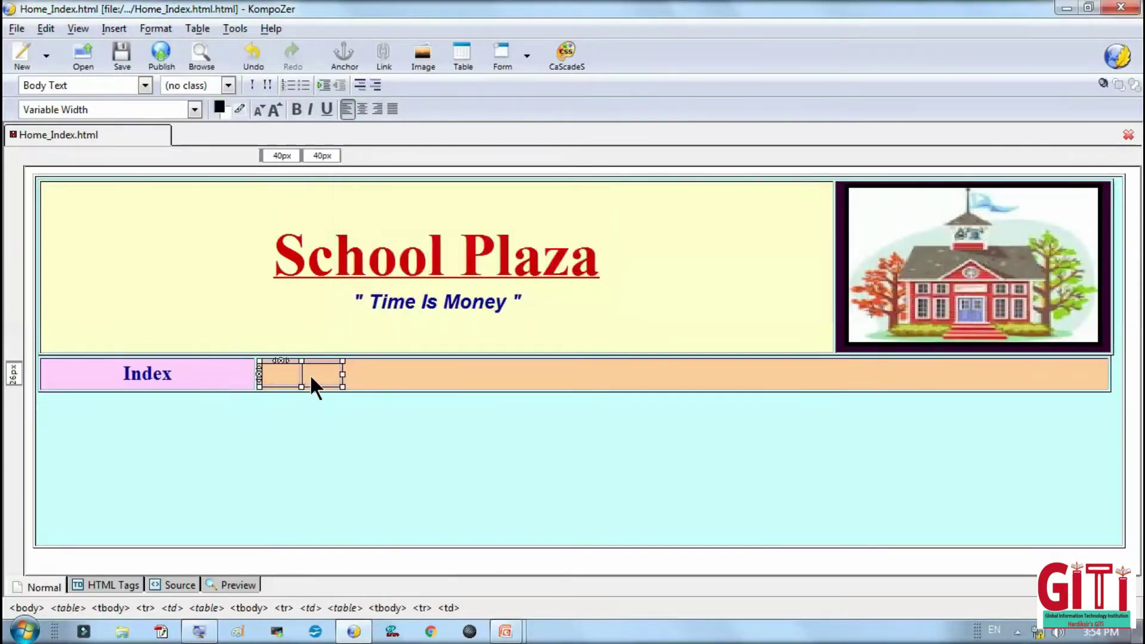
pyautogui.hotkey('ctrl', 'z')
# Insert a table with one row and two columns in the outer table, below the Index and Product Details row.
pyautogui.click(96, 391)
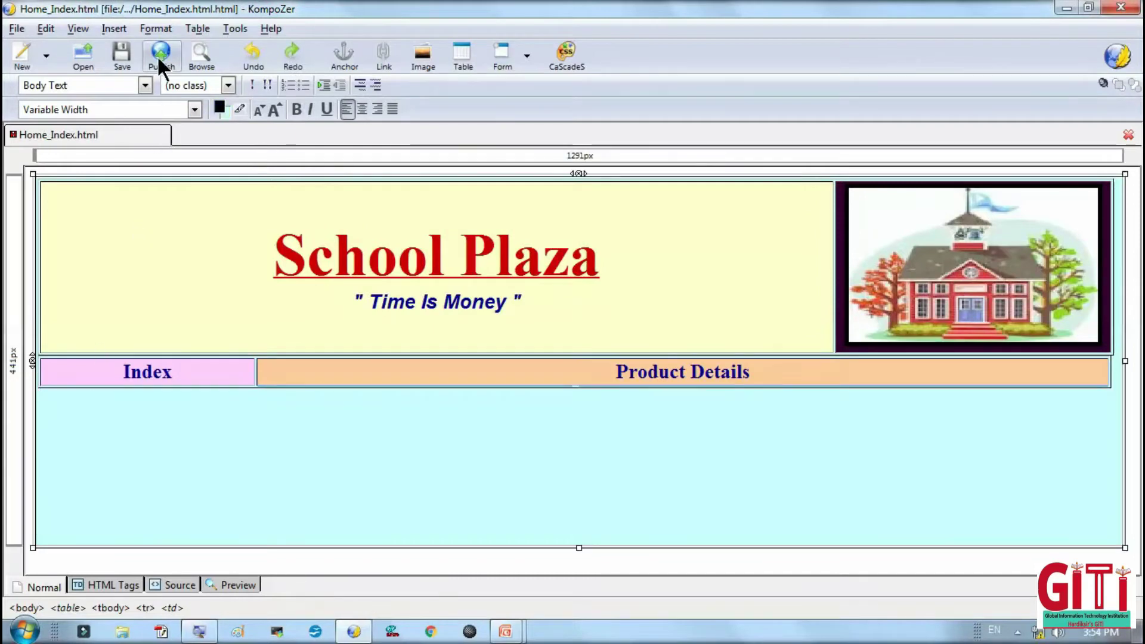
pyautogui.click(116, 28)
pyautogui.click(136, 64)
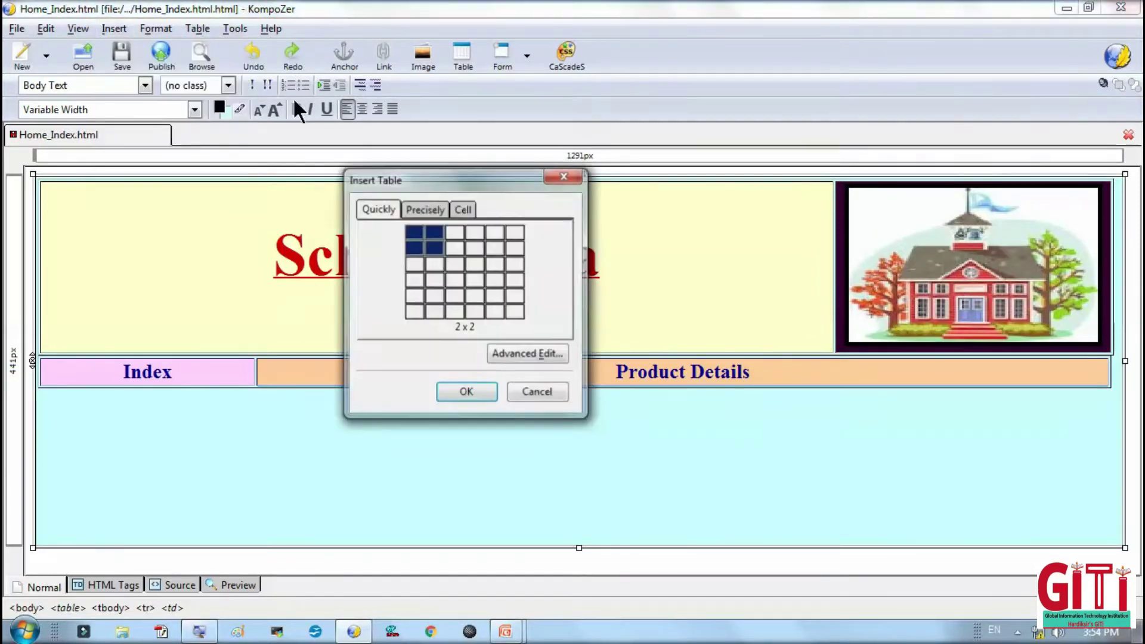
pyautogui.click(434, 233)
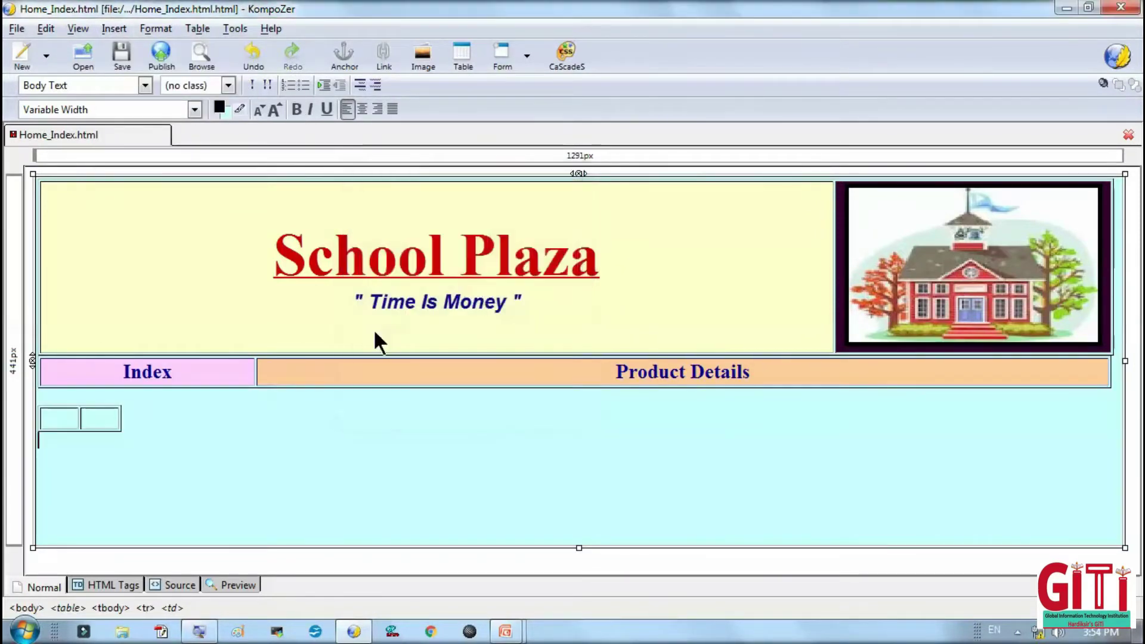
# Stretch the new table to the full width of the Index and Product Details row and make its first column about 248 px wide.
pyautogui.click(115, 411)
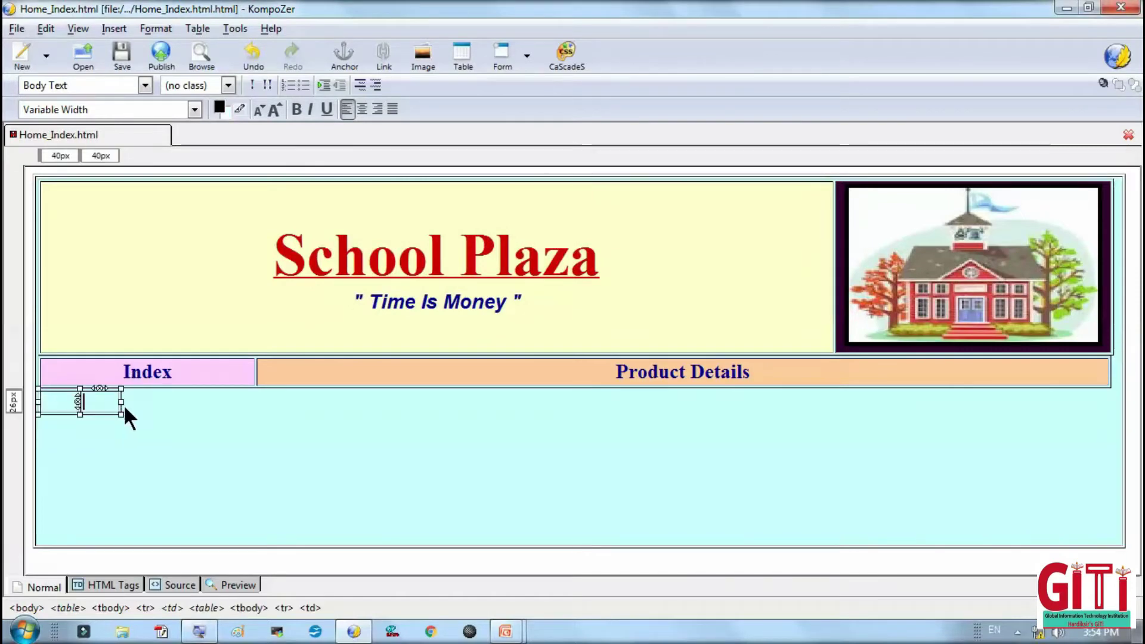
pyautogui.moveTo(121, 402); pyautogui.dragTo(1108, 416)
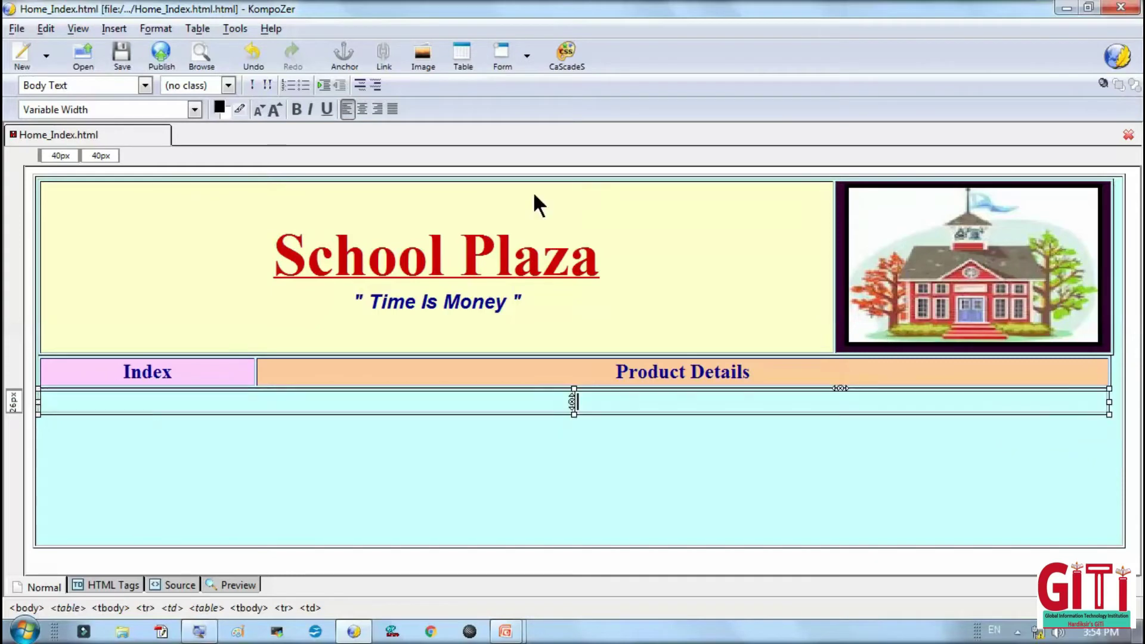
pyautogui.moveTo(576, 153); pyautogui.dragTo(253, 153)
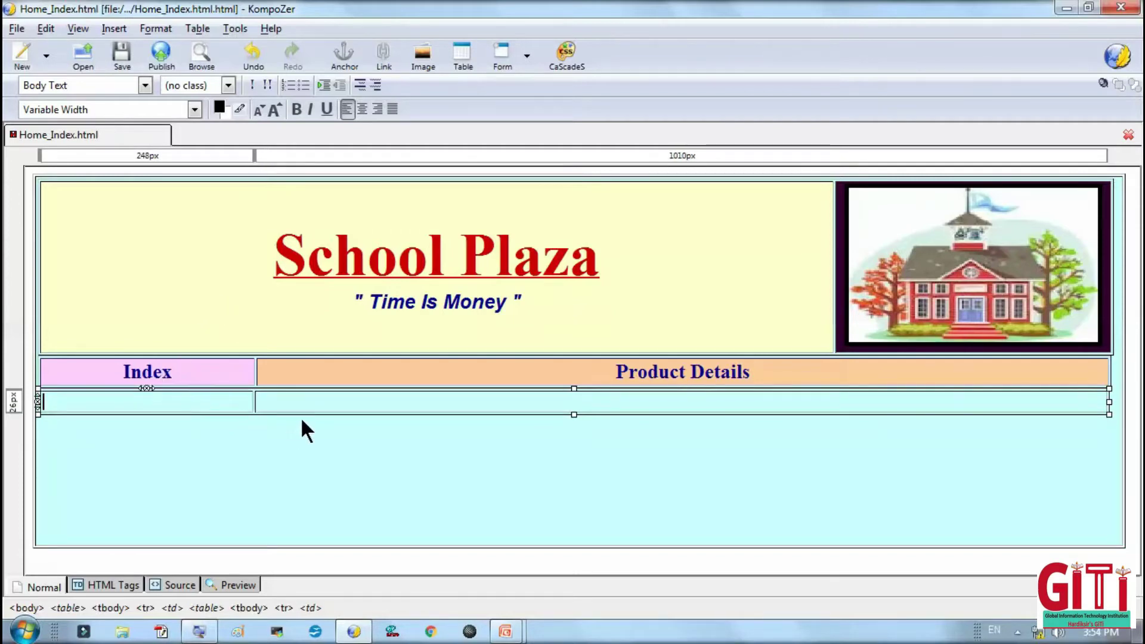
# Enter HOME and Pen on separate lines in the cell below Index, with a horizontal line under each entry.
pyautogui.write('OME')
pyautogui.press('Return')
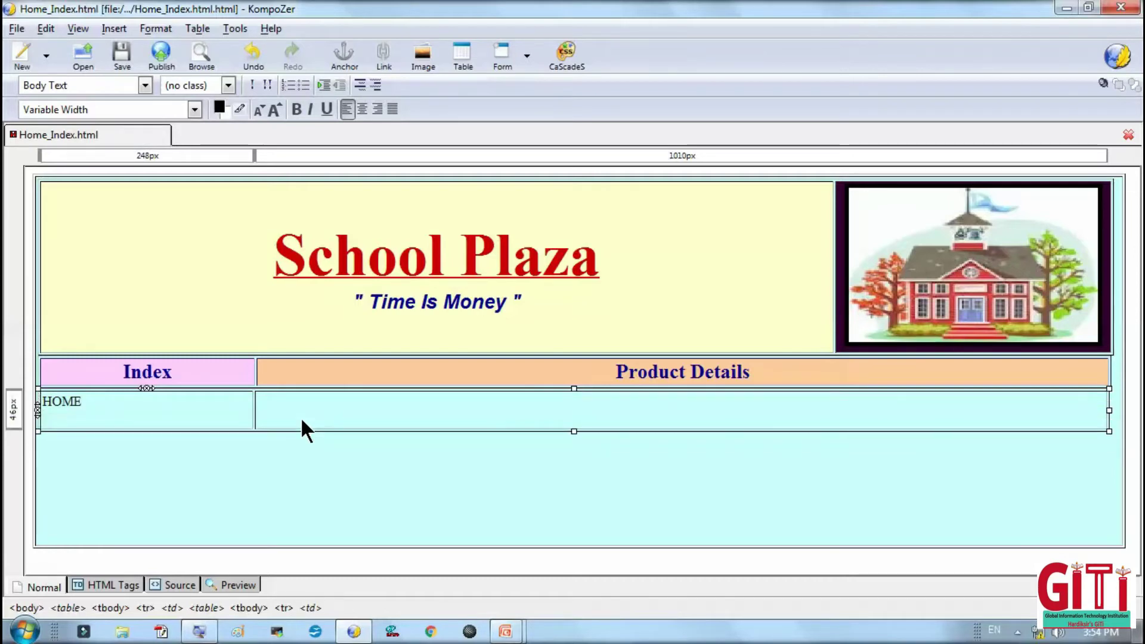
pyautogui.click(115, 30)
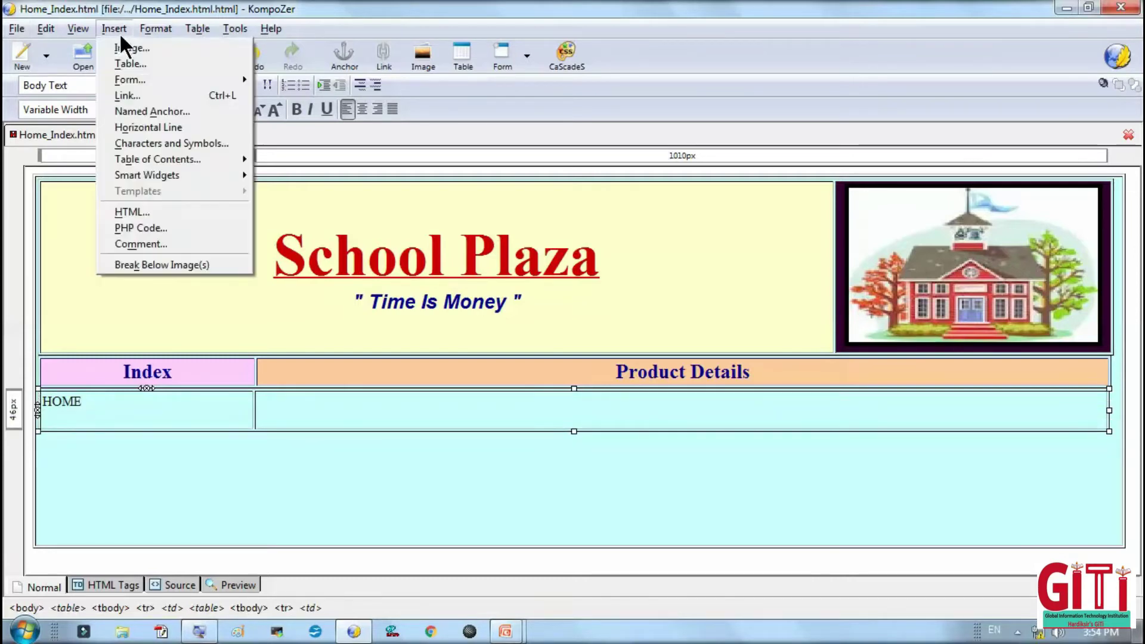
pyautogui.click(191, 126)
pyautogui.write('Pen')
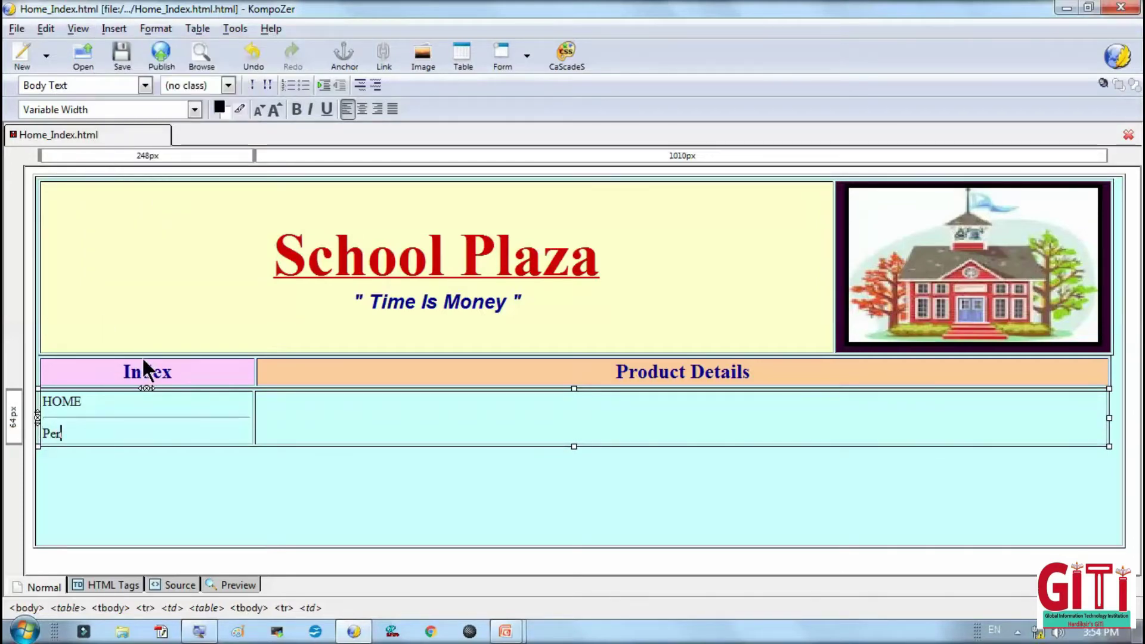
pyautogui.press('Return')
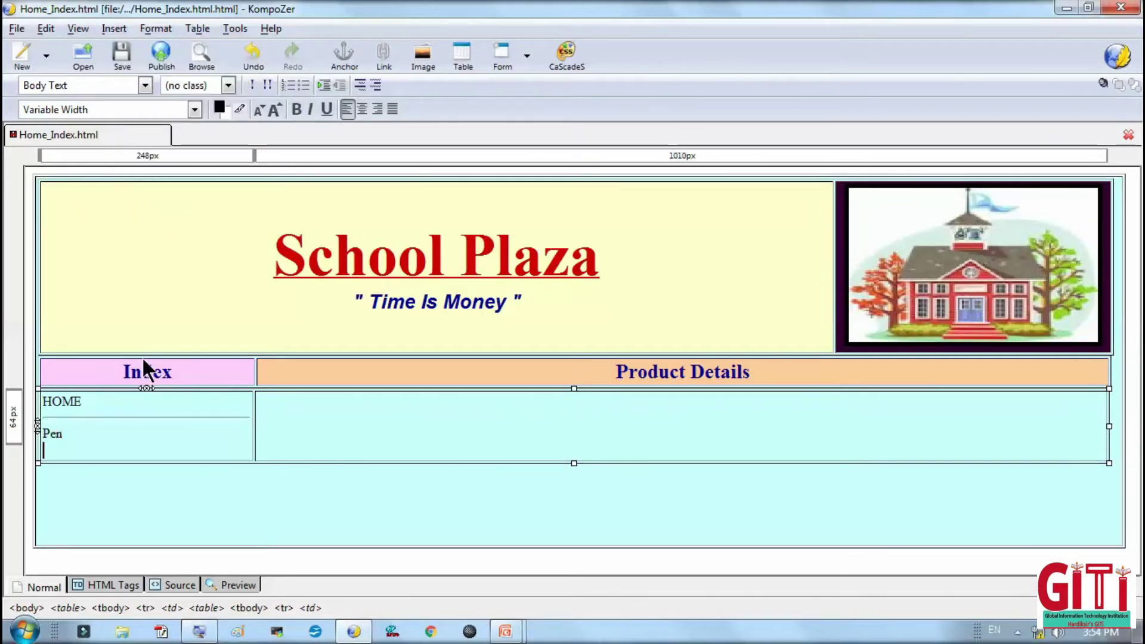
pyautogui.click(113, 28)
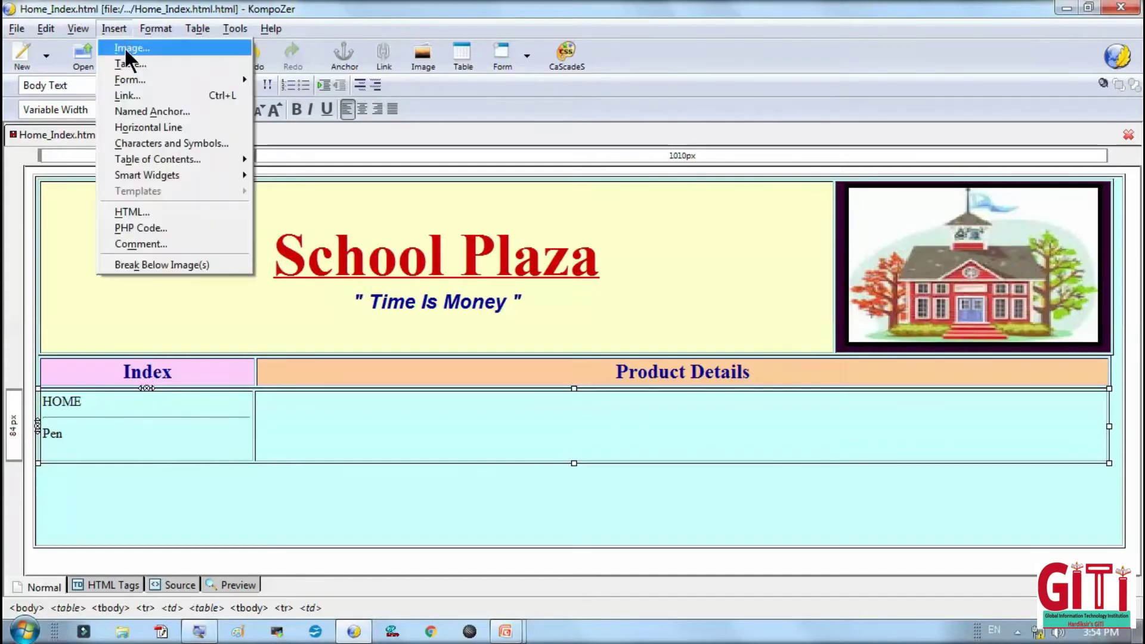
pyautogui.click(141, 124)
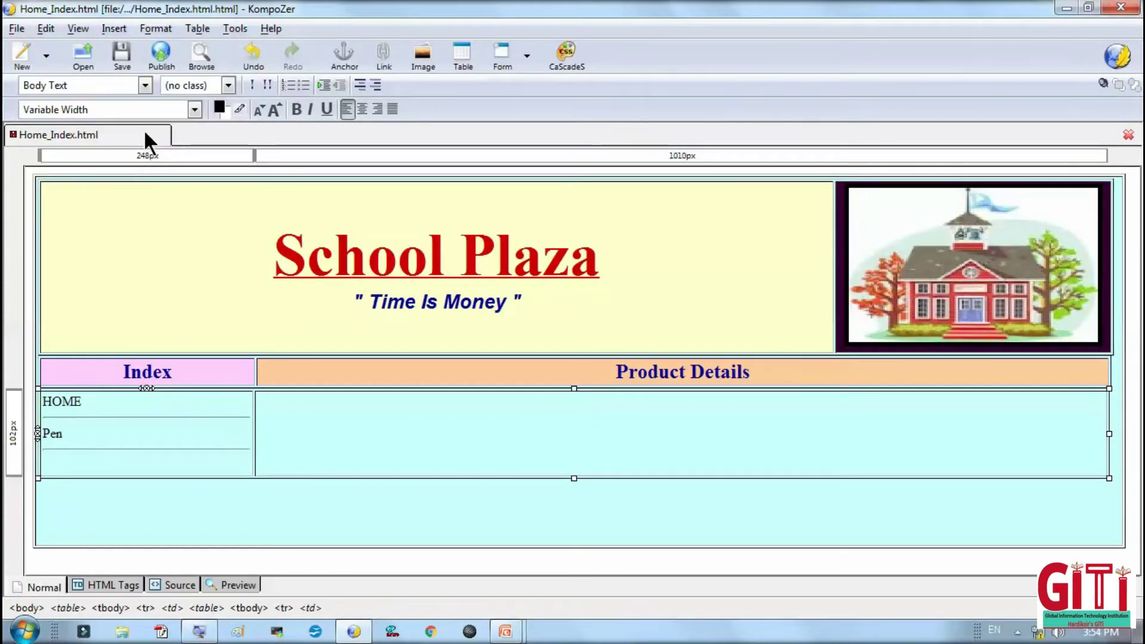
# Add the entries Notebook and Calc below Pen, with a horizontal line under each one.
pyautogui.write('Notebook')
pyautogui.press('Return')
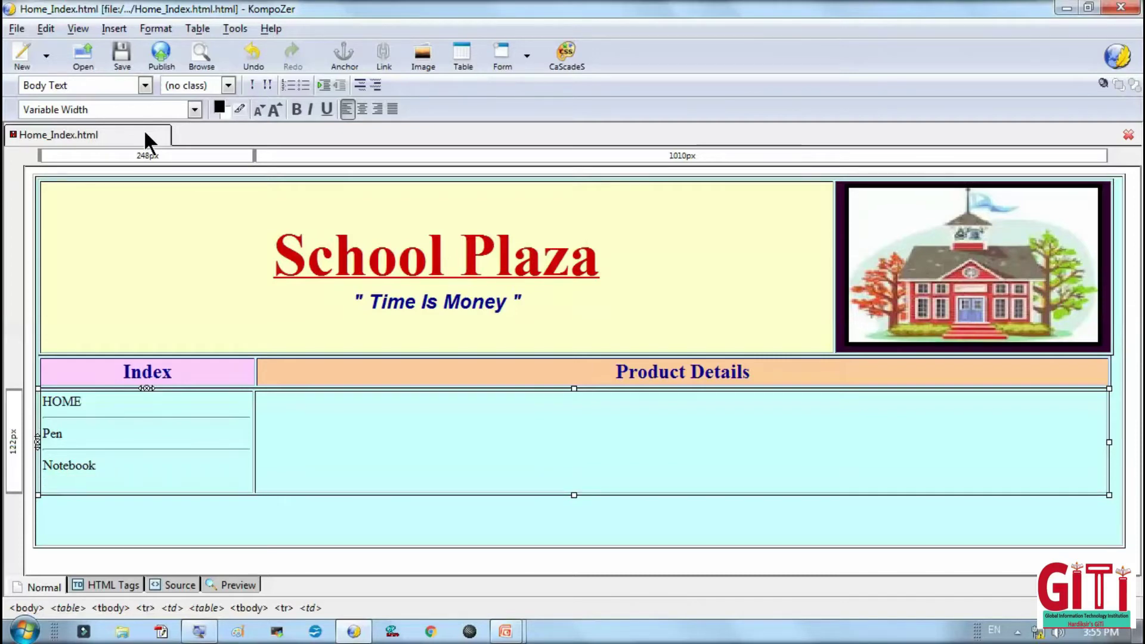
pyautogui.click(113, 30)
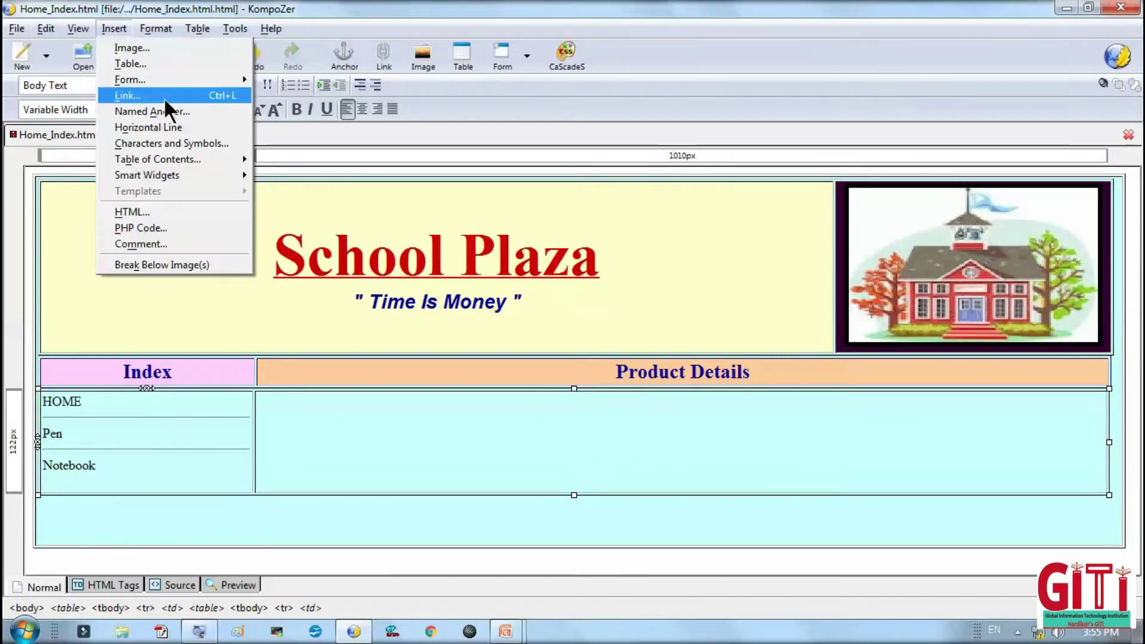
pyautogui.click(155, 131)
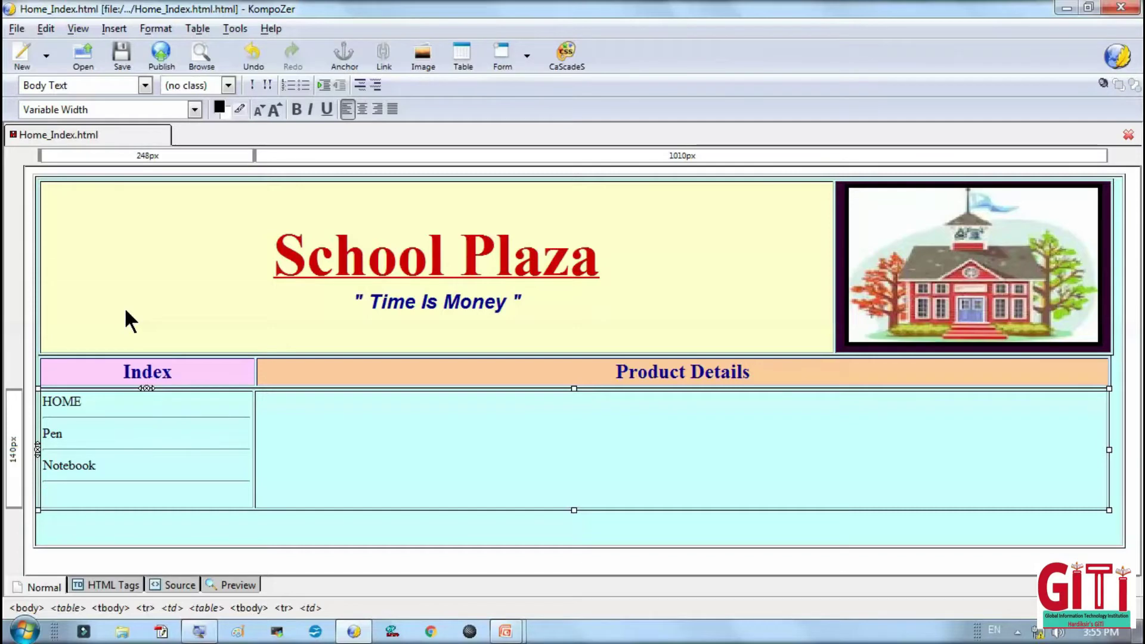
pyautogui.write('Calc')
pyautogui.press('Return')
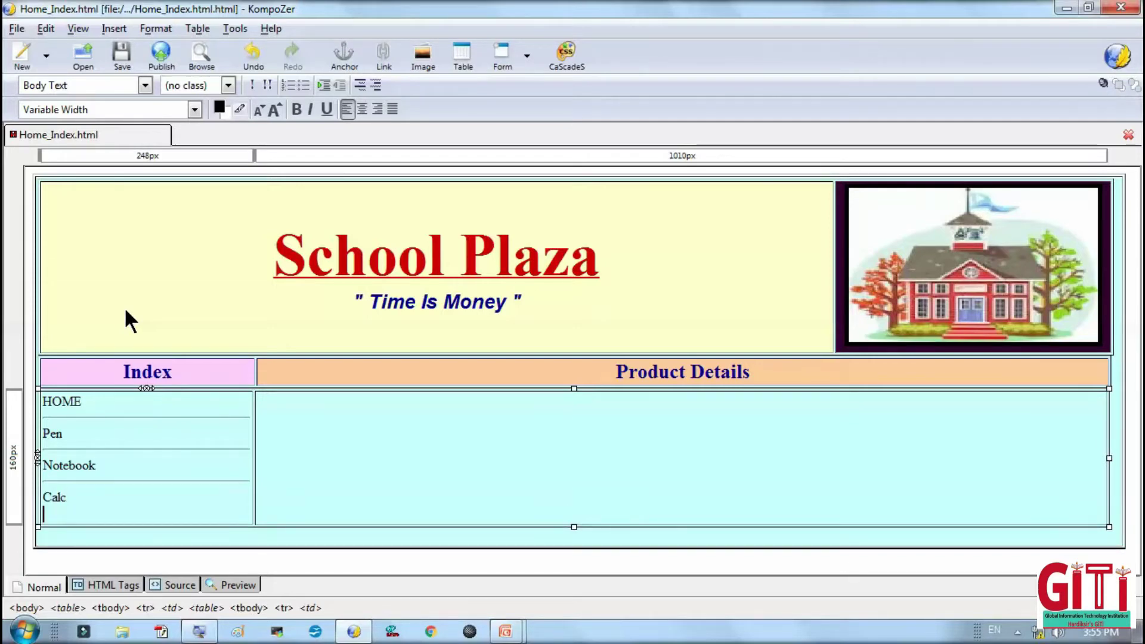
pyautogui.click(119, 30)
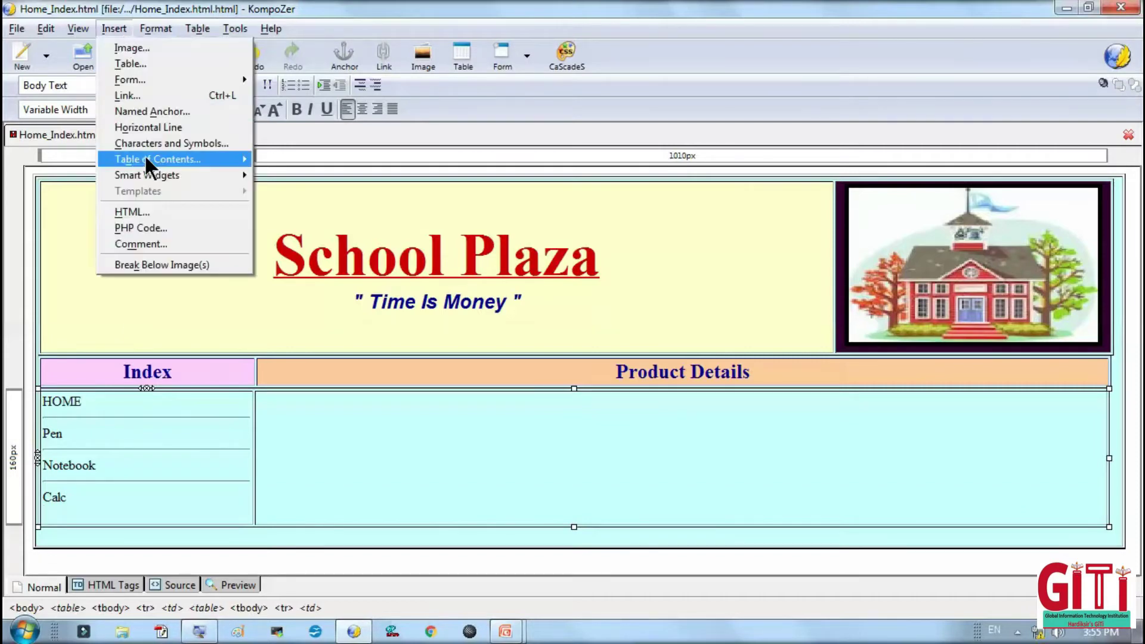
pyautogui.click(145, 126)
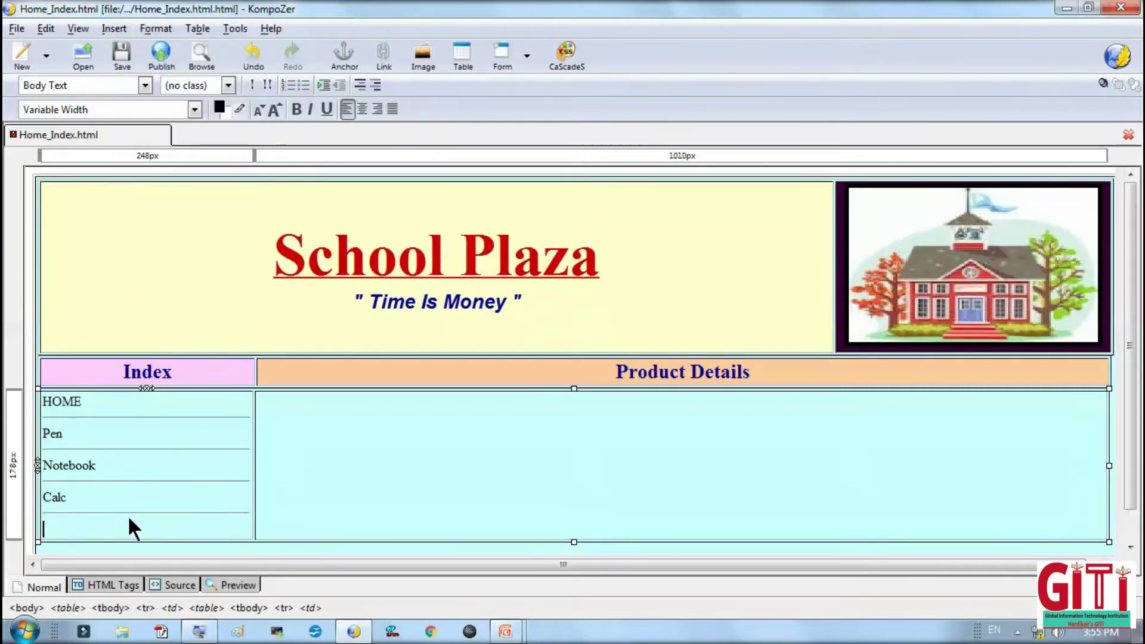
# Set the index entries cell's content alignment to Top vertically and Center horizontally.
pyautogui.doubleClick(206, 527)
pyautogui.click(538, 318)
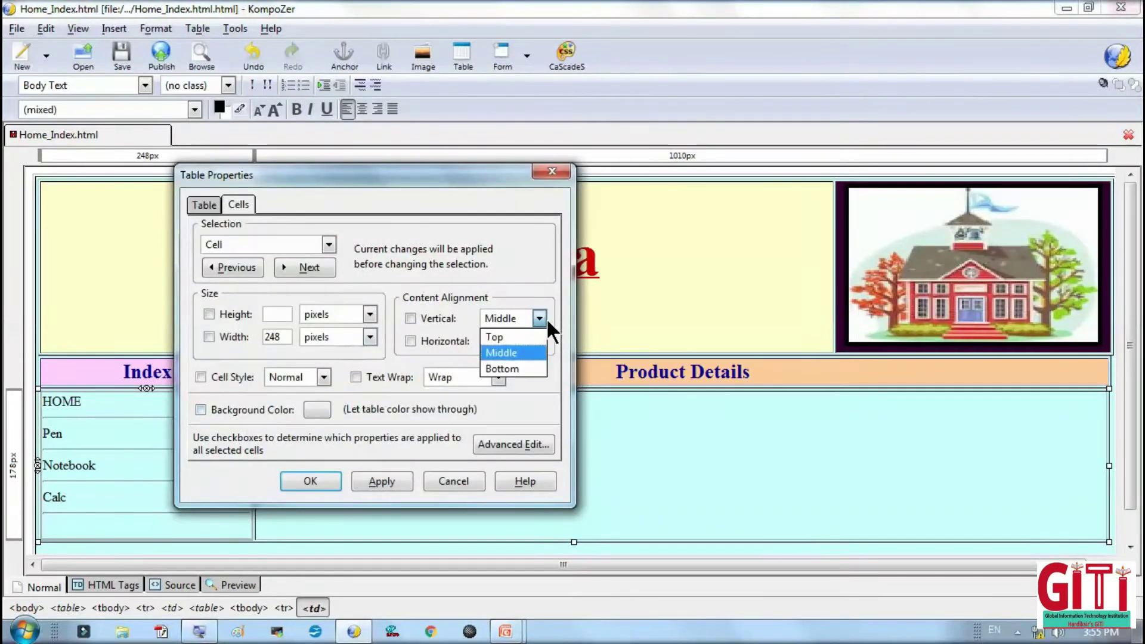
pyautogui.click(526, 353)
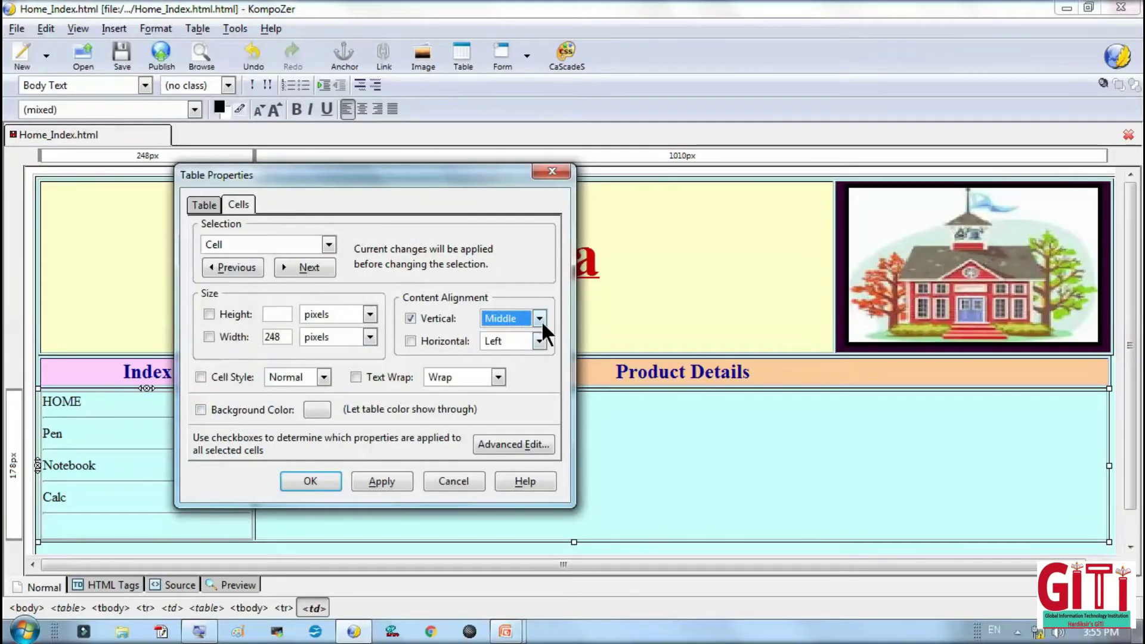
pyautogui.click(538, 317)
pyautogui.click(530, 337)
pyautogui.click(538, 340)
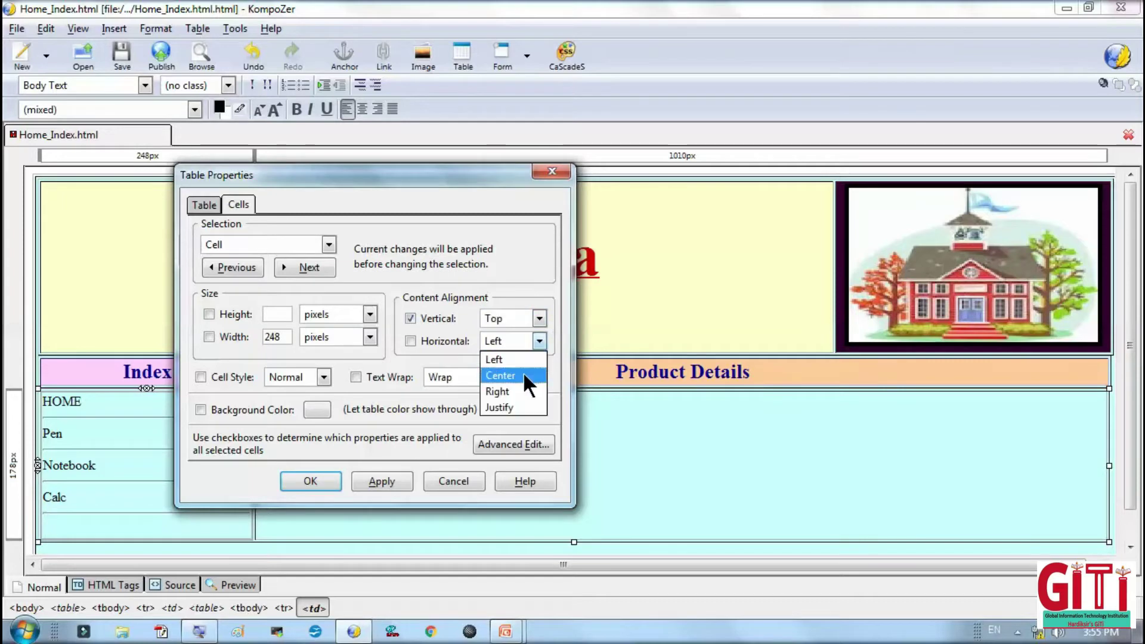
pyautogui.click(524, 375)
# Give the index entries cell the pink background color #FF99FF and apply the cell properties.
pyautogui.click(316, 409)
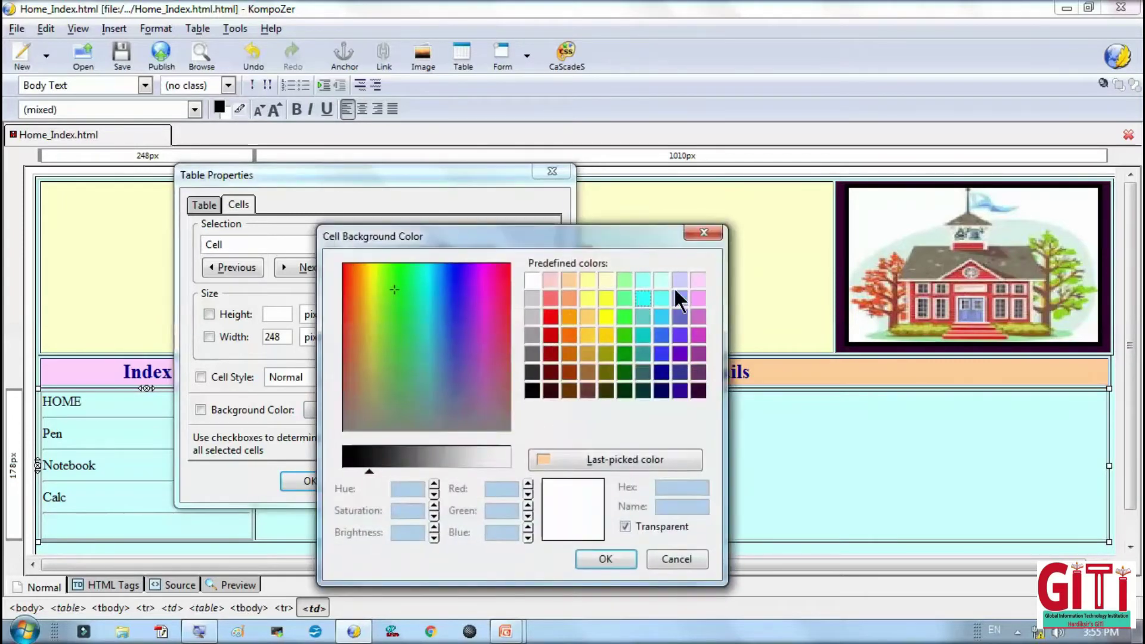
pyautogui.click(696, 297)
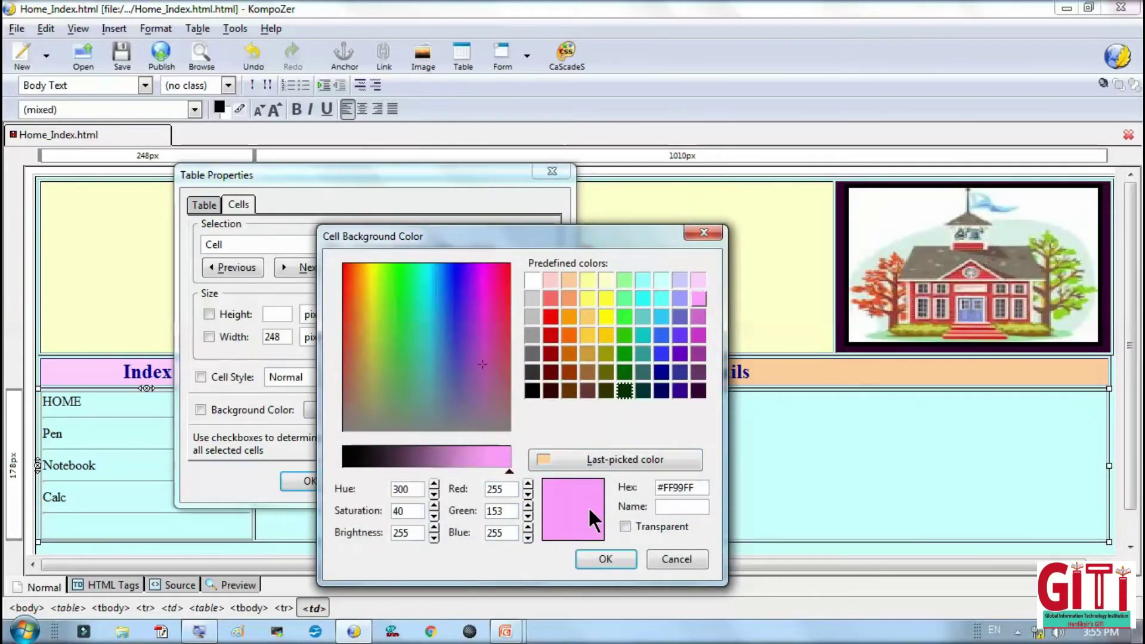
pyautogui.click(604, 558)
pyautogui.click(381, 481)
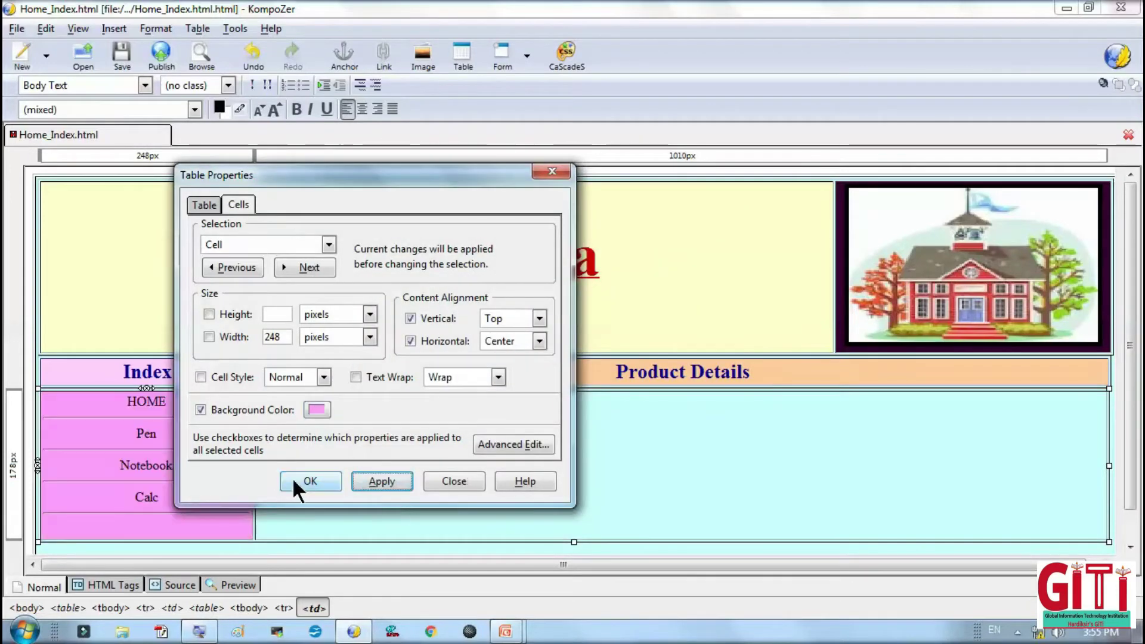
pyautogui.click(292, 477)
# Enlarge the text of HOME, Pen, Notebook and Calc by several sizes and make it bold.
pyautogui.moveTo(177, 498)
pyautogui.mouseDown()
pyautogui.moveTo(73, 398)
pyautogui.moveTo(122, 409)
pyautogui.moveTo(161, 495)
pyautogui.mouseUp()
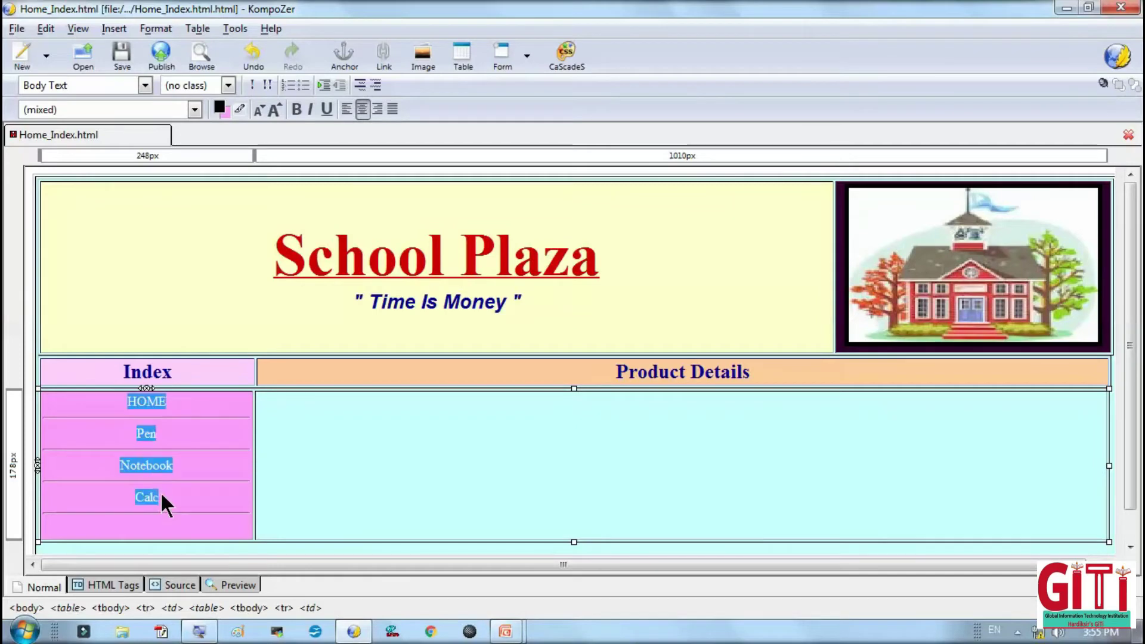
pyautogui.click(277, 113)
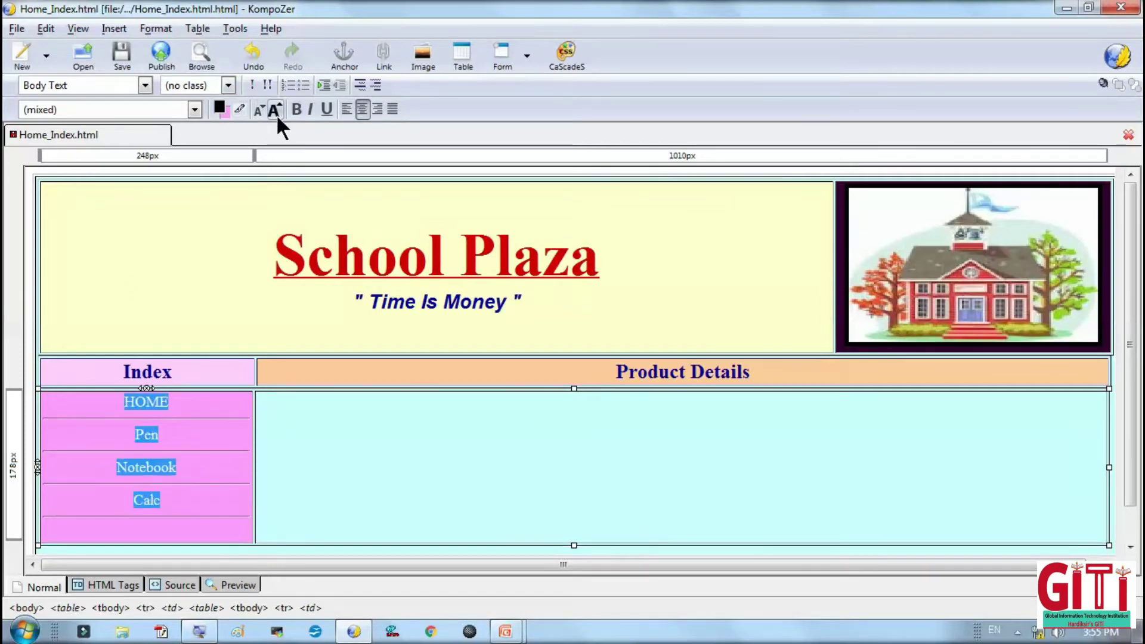
pyautogui.click(276, 113)
pyautogui.click(276, 113)
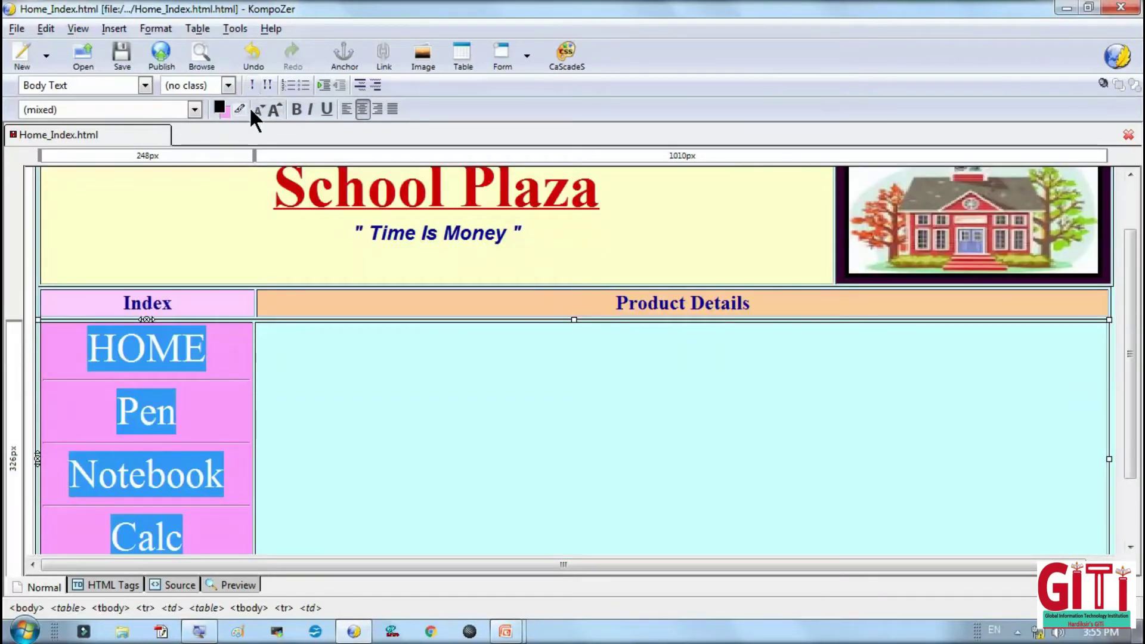
pyautogui.click(295, 110)
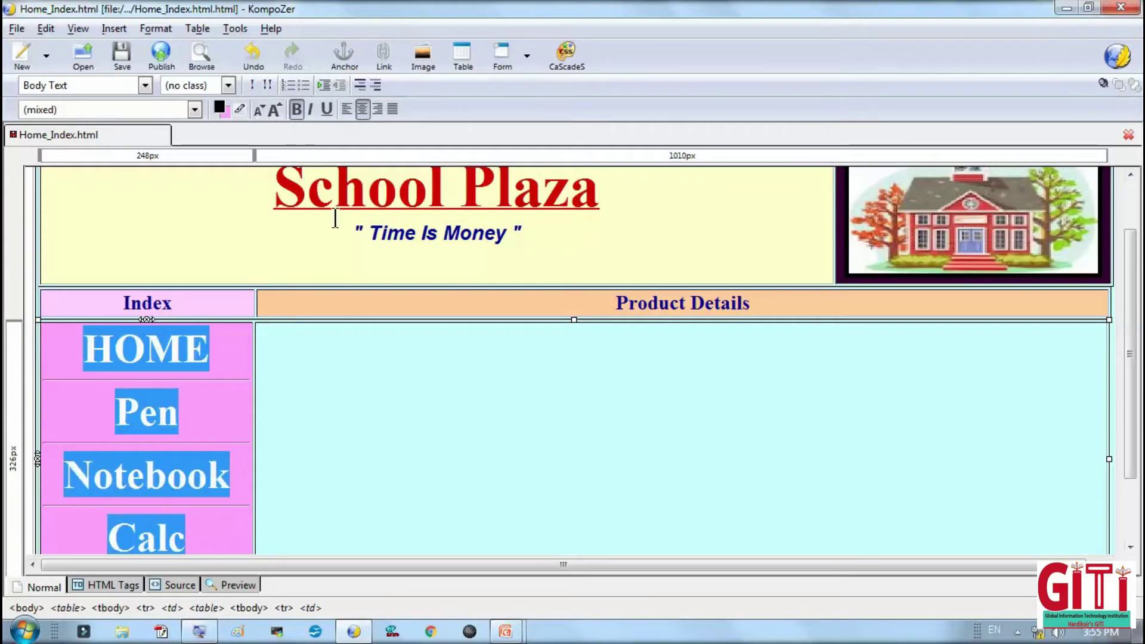
pyautogui.click(329, 361)
# Increase the text size of the "Index" and "Product Details" headings by one level.
pyautogui.scroll(-3, 316, 334)
pyautogui.scroll(3, 313, 325)
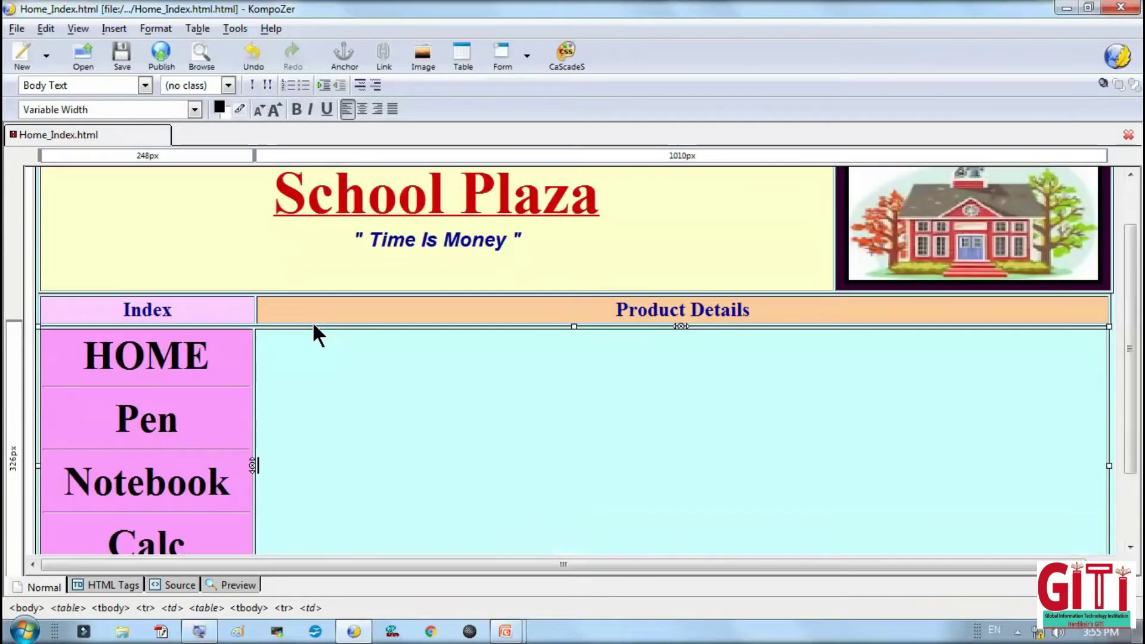
pyautogui.moveTo(122, 305); pyautogui.dragTo(321, 317)
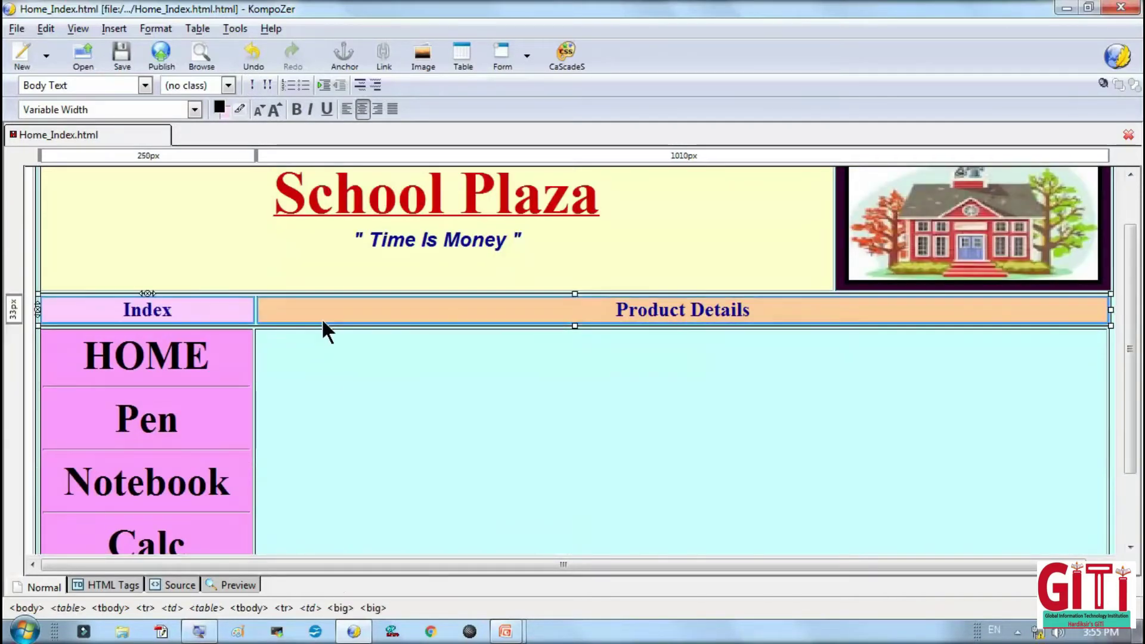
pyautogui.click(274, 111)
pyautogui.click(434, 476)
pyautogui.scroll(-3, 411, 417)
pyautogui.scroll(3, 394, 372)
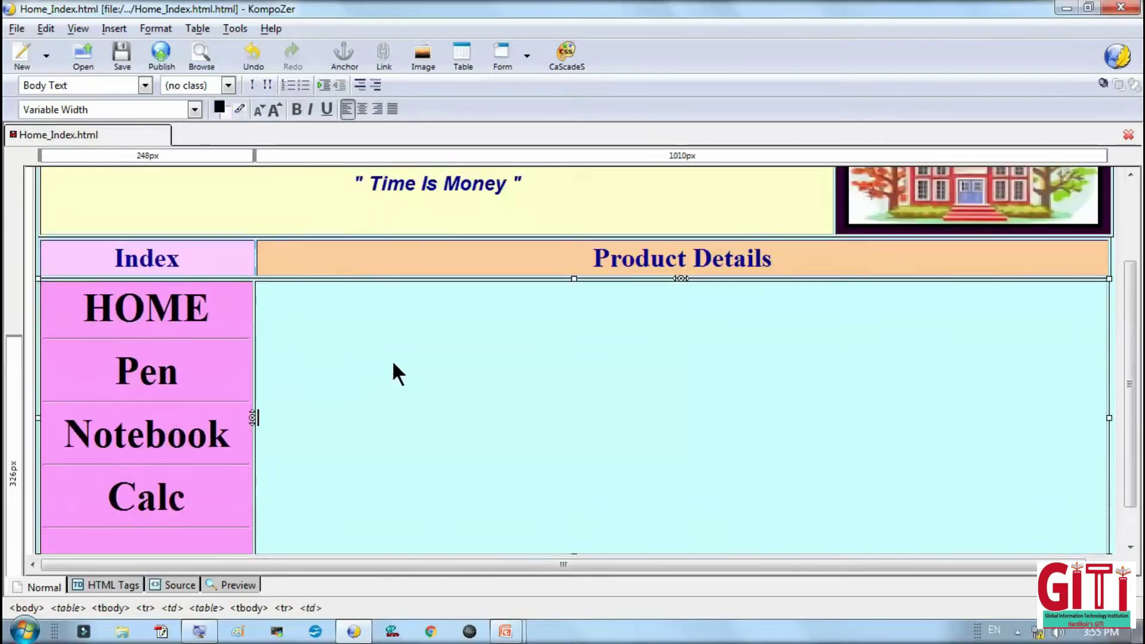
# Set the large cell below Product Details to Top vertical alignment and give it an orange background color.
pyautogui.doubleClick(489, 457)
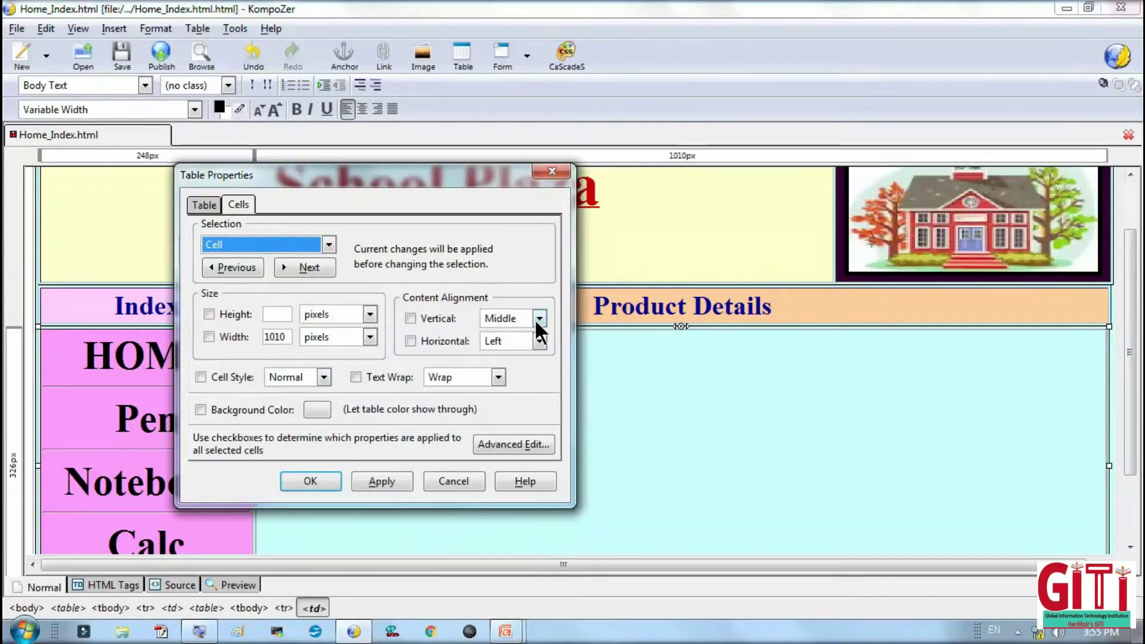
pyautogui.click(539, 318)
pyautogui.click(526, 336)
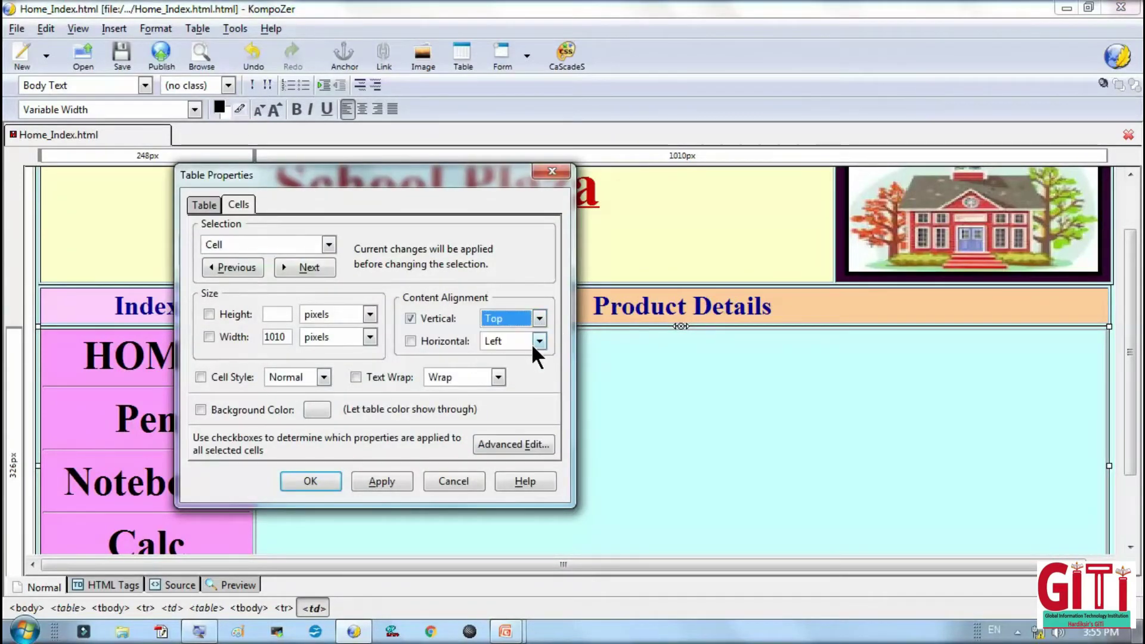
pyautogui.click(316, 409)
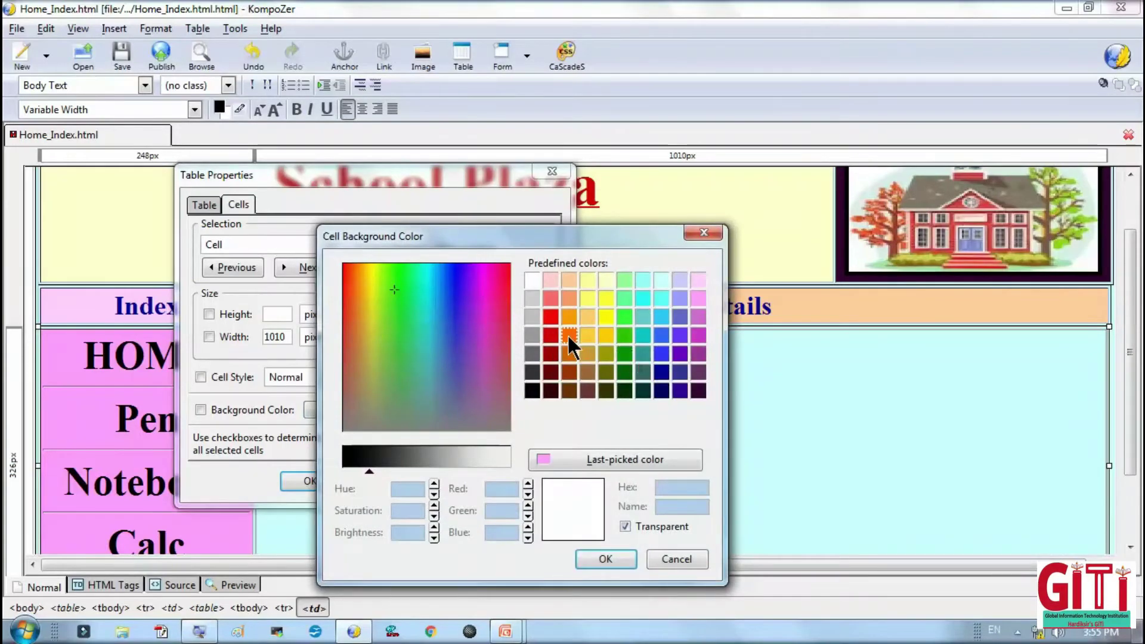
pyautogui.click(569, 335)
pyautogui.click(604, 557)
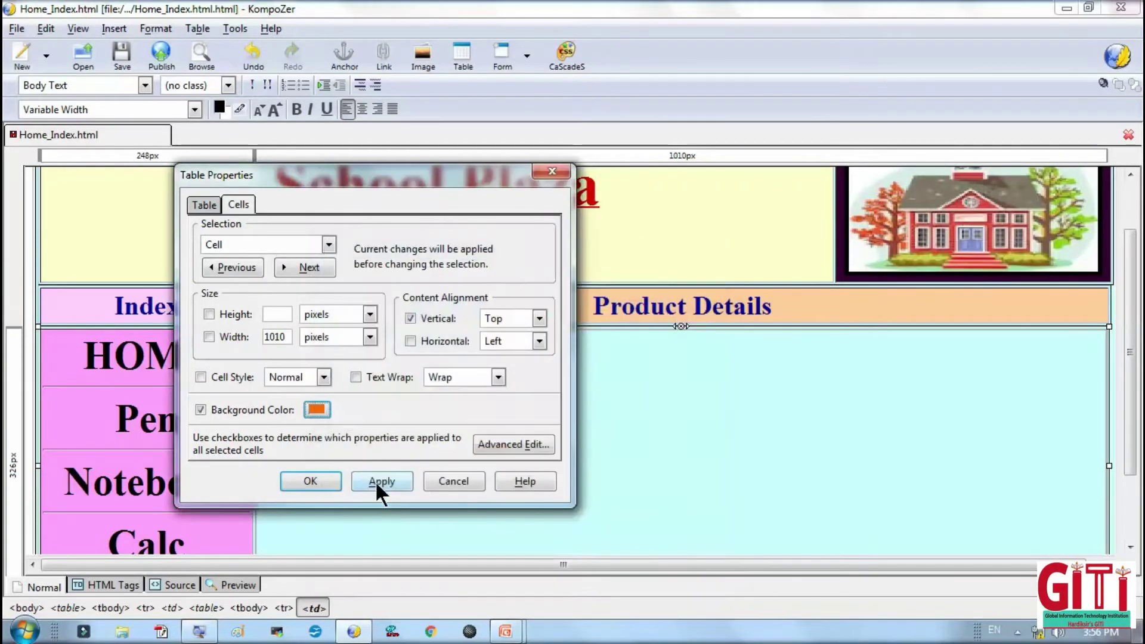
pyautogui.click(374, 480)
pyautogui.click(331, 478)
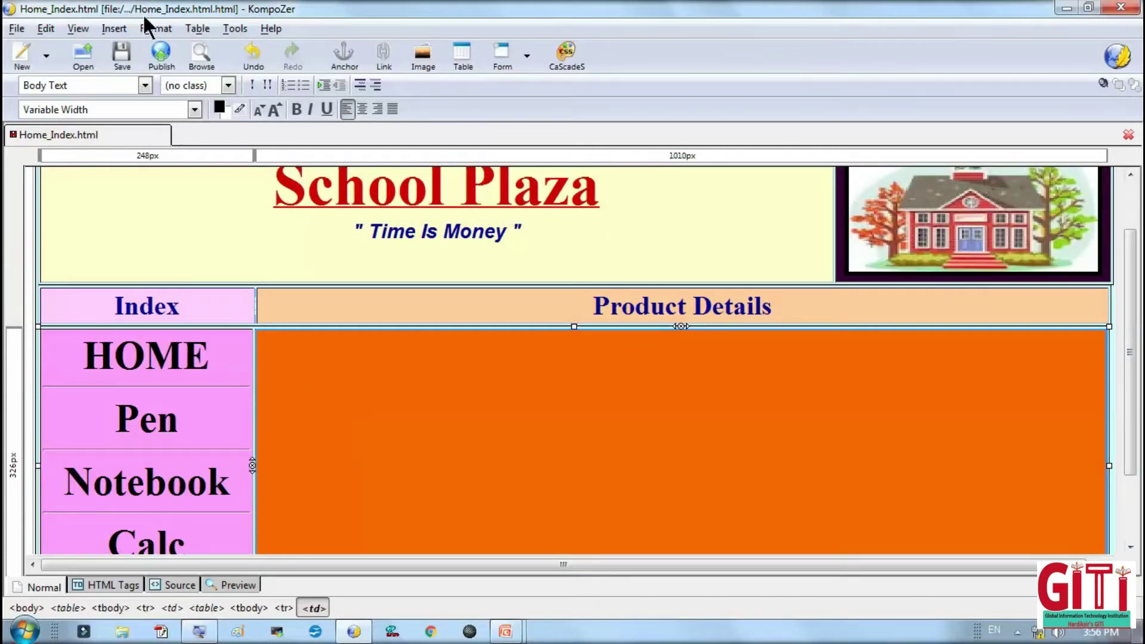
# Insert a 3 x 3 table in the orange Product Details cell and stretch it to about 970 by 310 px, nearly filling the cell.
pyautogui.click(114, 28)
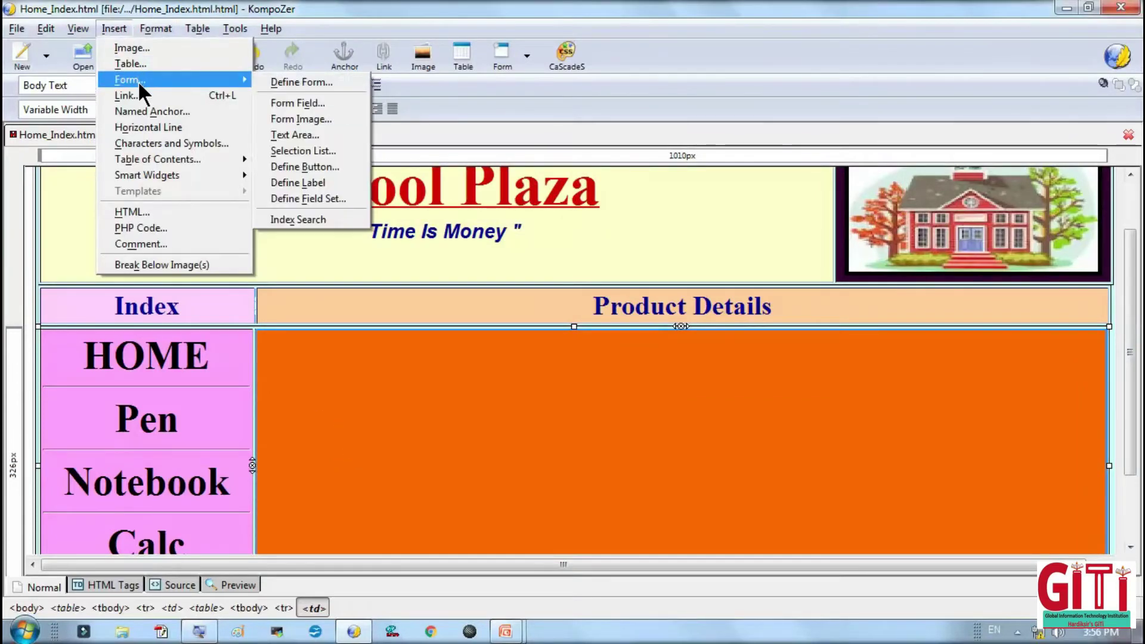
pyautogui.click(141, 64)
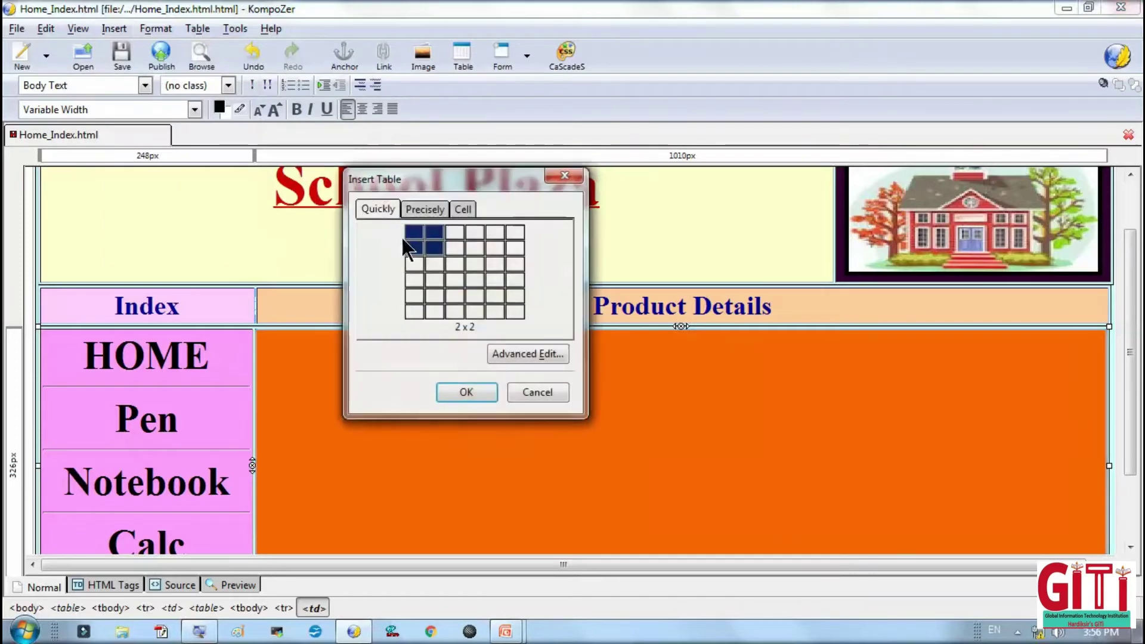
pyautogui.click(448, 263)
pyautogui.scroll(-3, 453, 352)
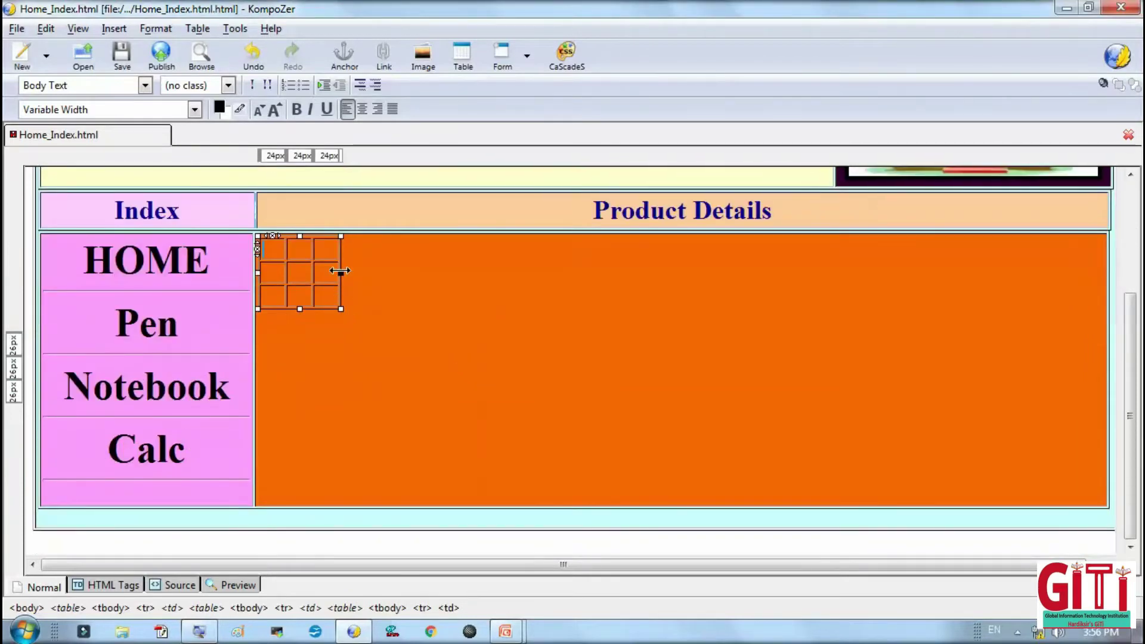
pyautogui.moveTo(342, 271); pyautogui.dragTo(1004, 311)
pyautogui.moveTo(1078, 308); pyautogui.dragTo(1089, 307)
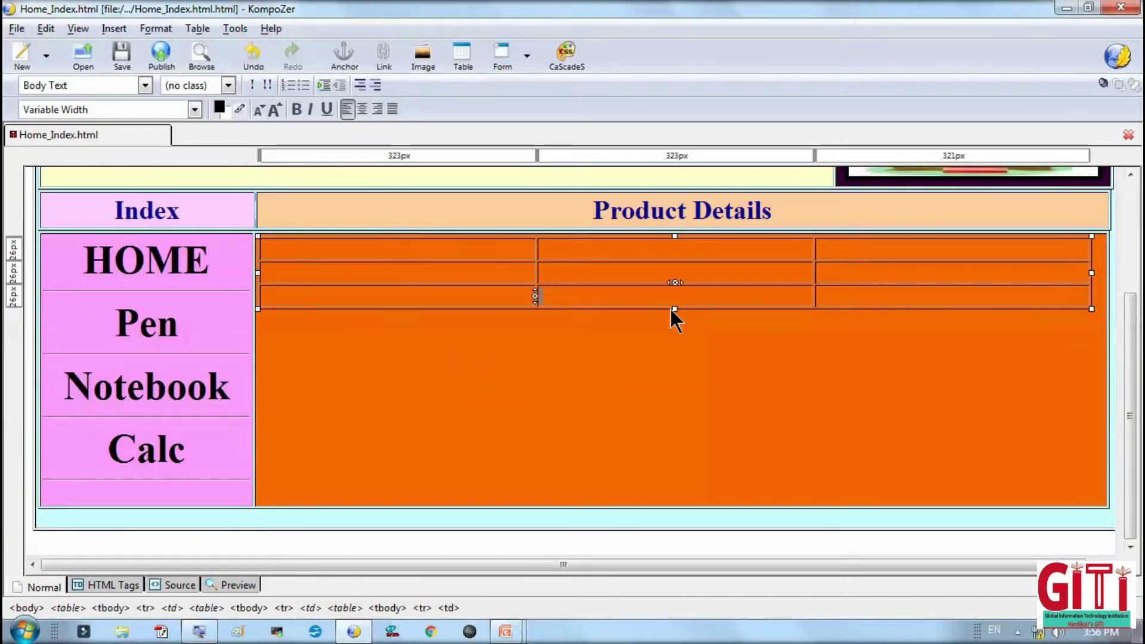
pyautogui.moveTo(674, 308); pyautogui.dragTo(654, 504)
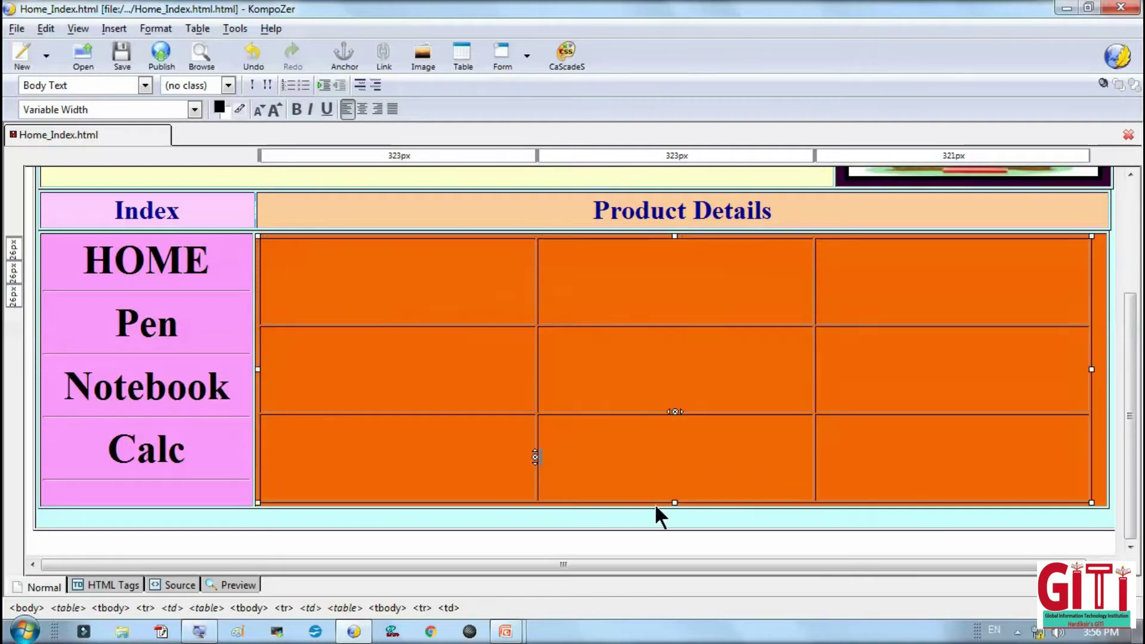
# Set the content alignment of the 3 x 3 table's top-left cell to Top vertically and Center horizontally.
pyautogui.doubleClick(433, 291)
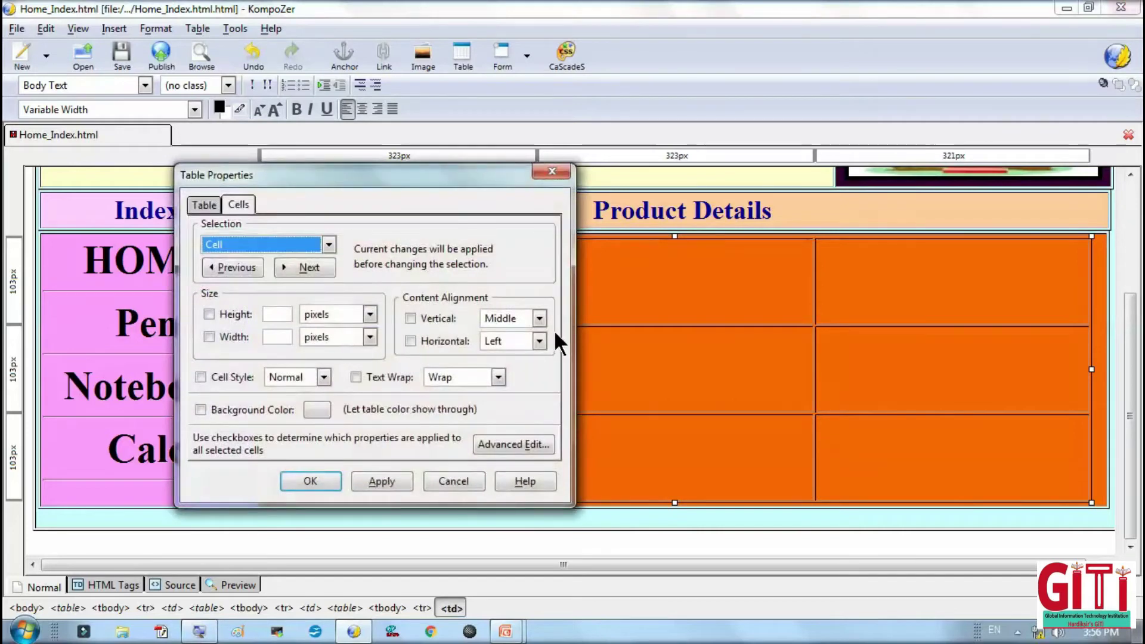
pyautogui.click(539, 318)
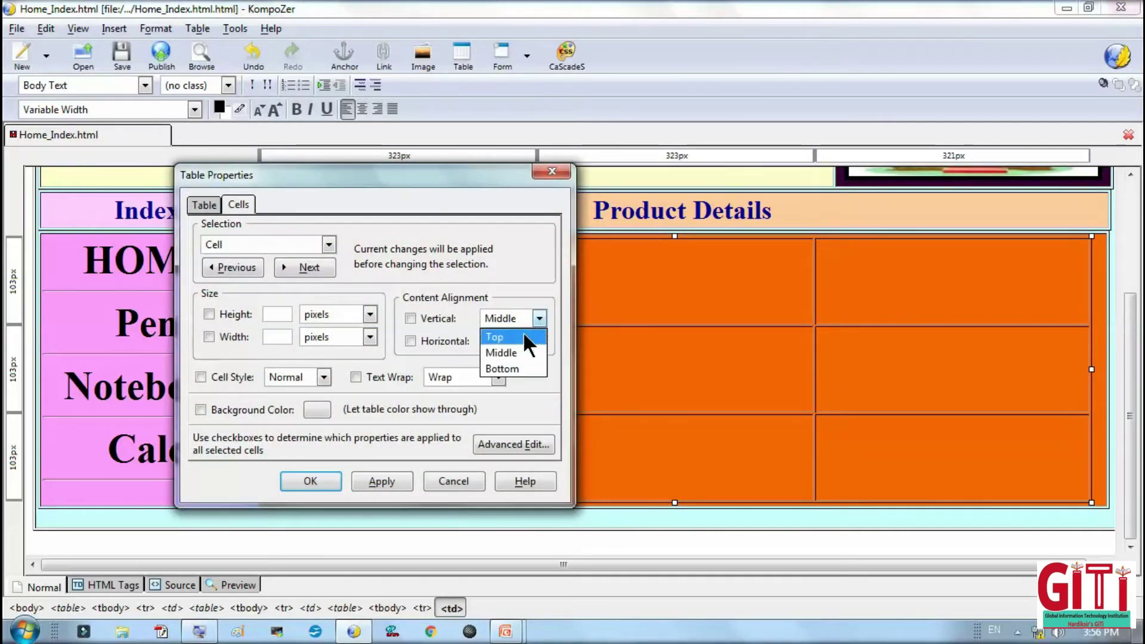
pyautogui.click(522, 331)
pyautogui.click(539, 340)
pyautogui.click(512, 370)
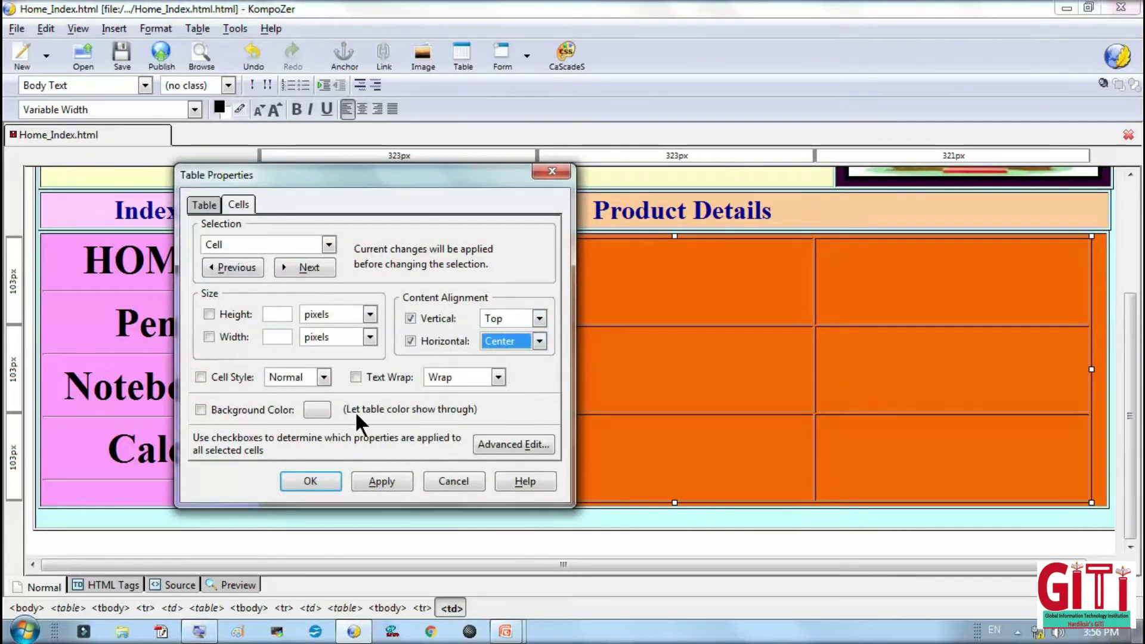
# Give the top-left cell of the product table a white background and apply the cell properties.
pyautogui.click(316, 415)
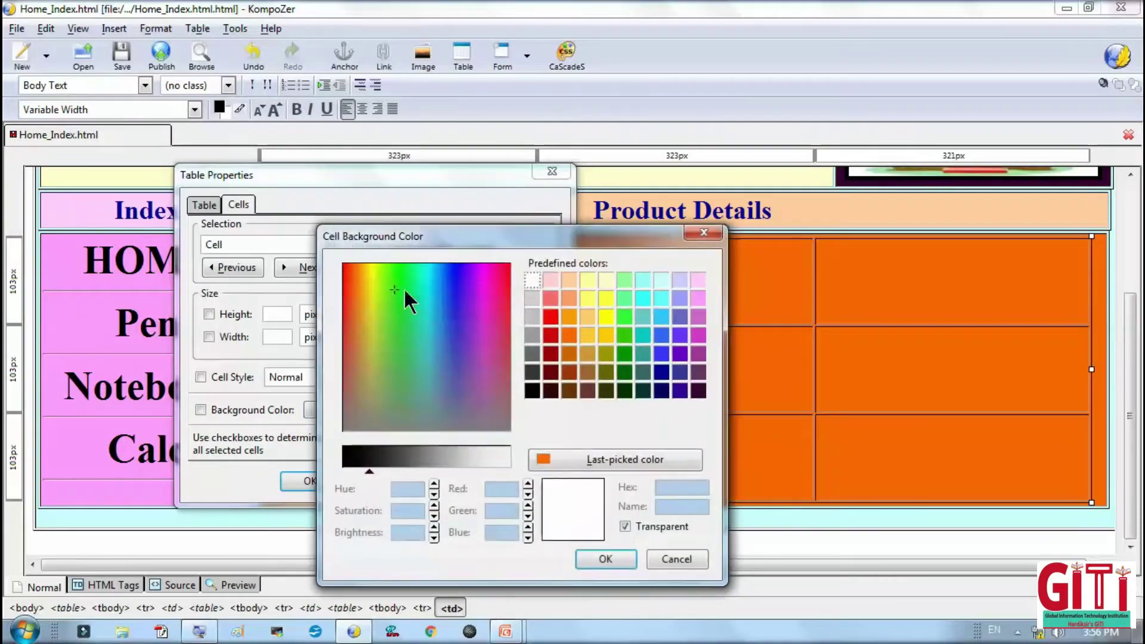
pyautogui.click(533, 280)
pyautogui.click(587, 559)
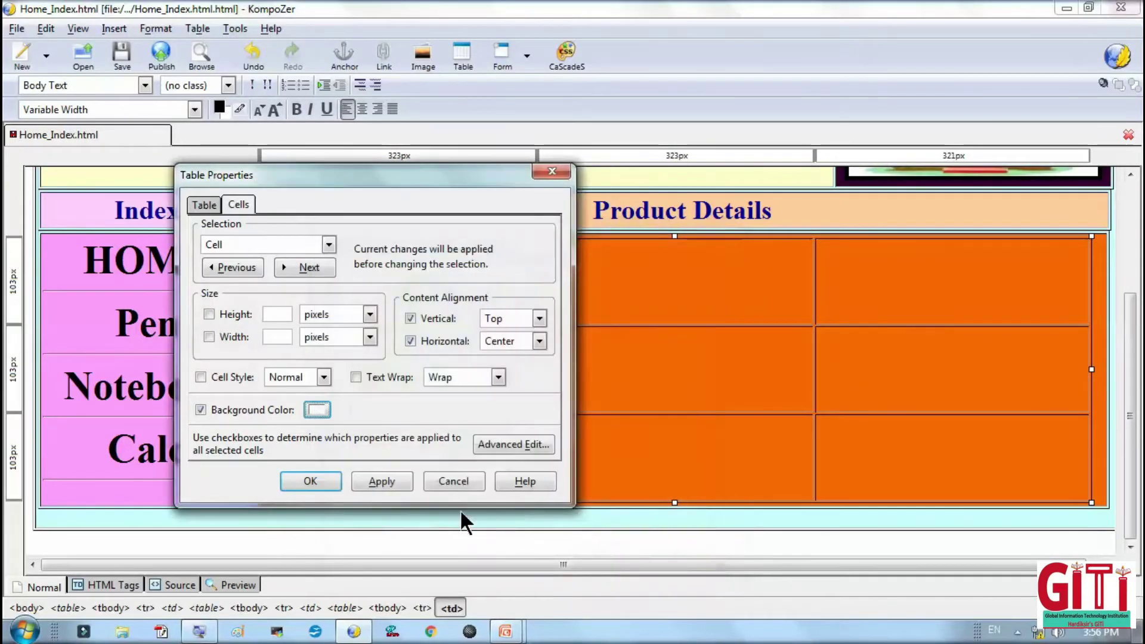
pyautogui.click(366, 480)
pyautogui.click(310, 480)
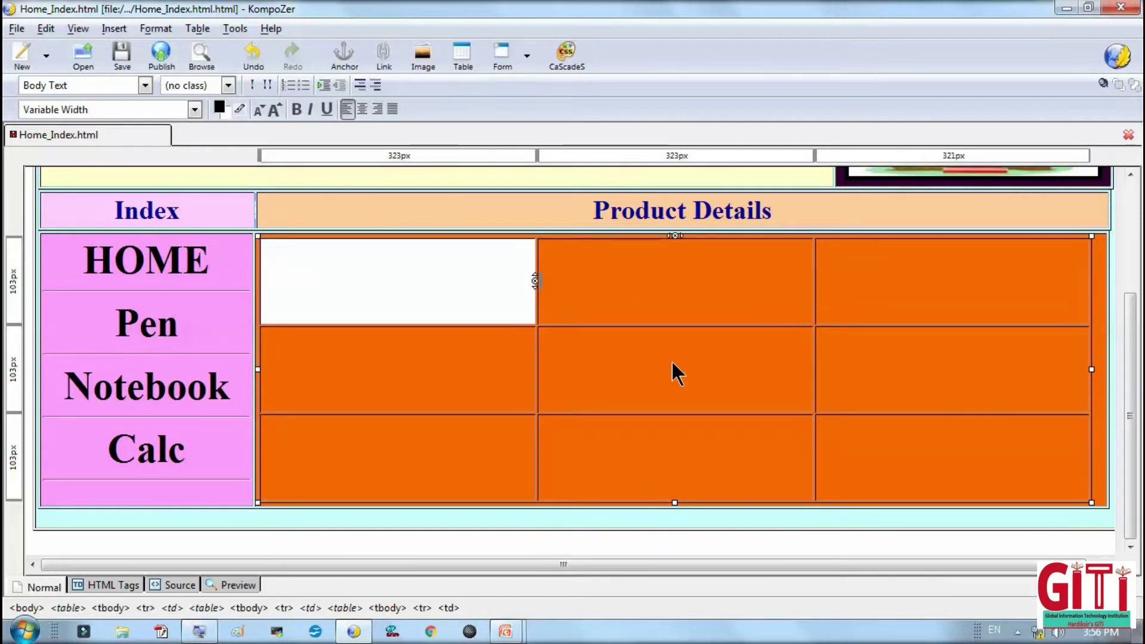
# Set the content alignment of the product table's top-right cell to Top vertically and Center horizontally.
pyautogui.doubleClick(840, 299)
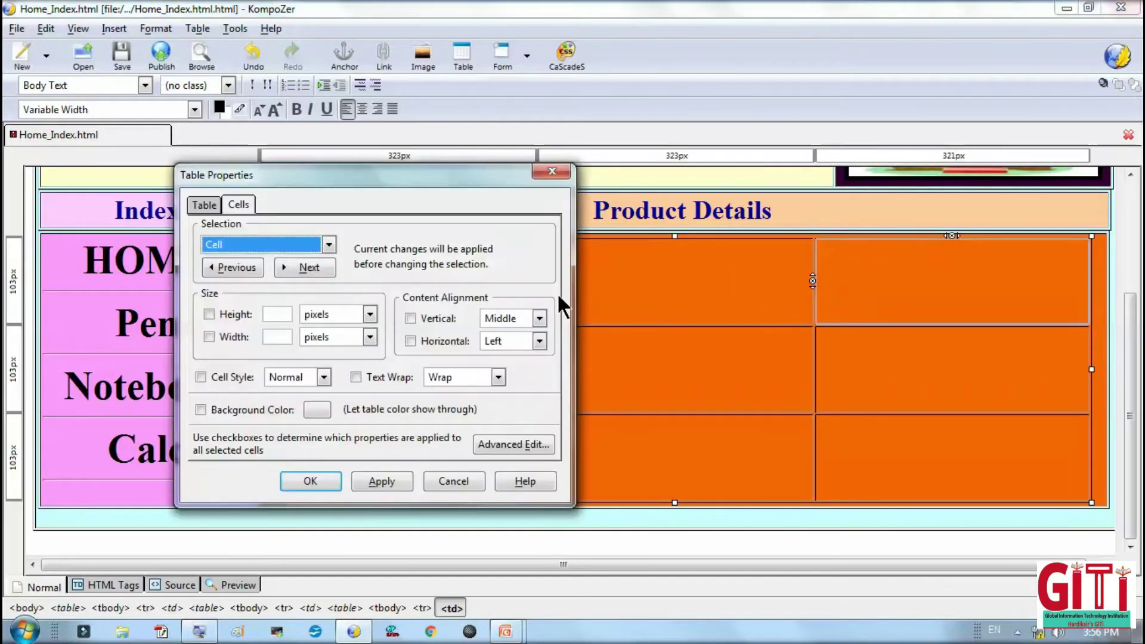
pyautogui.click(539, 318)
pyautogui.click(516, 338)
pyautogui.click(538, 341)
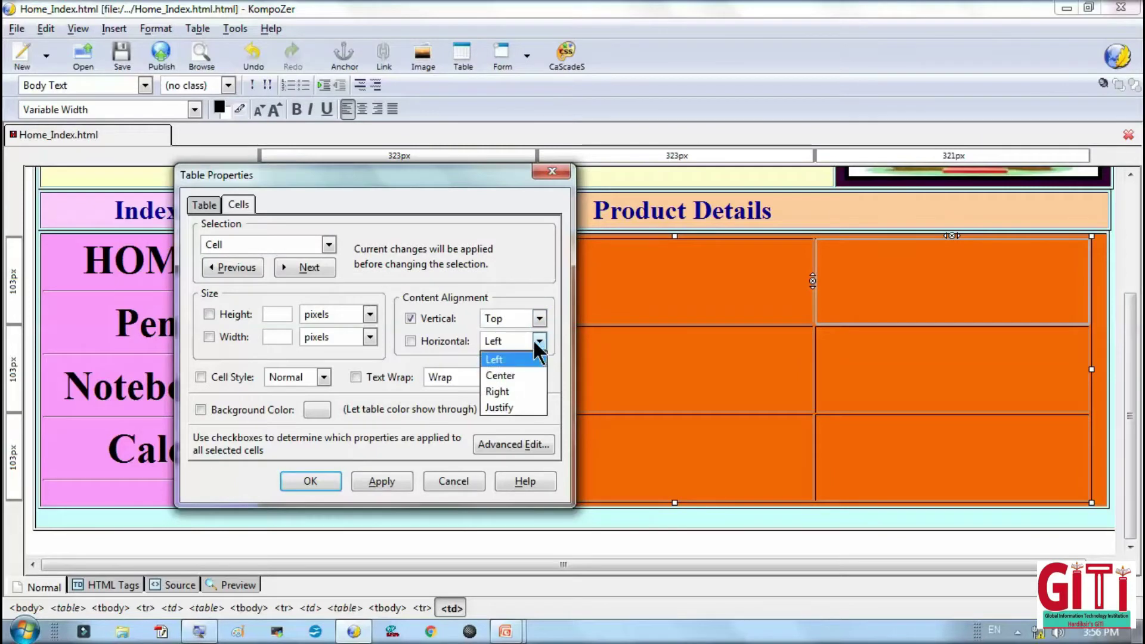
pyautogui.click(538, 341)
pyautogui.click(539, 340)
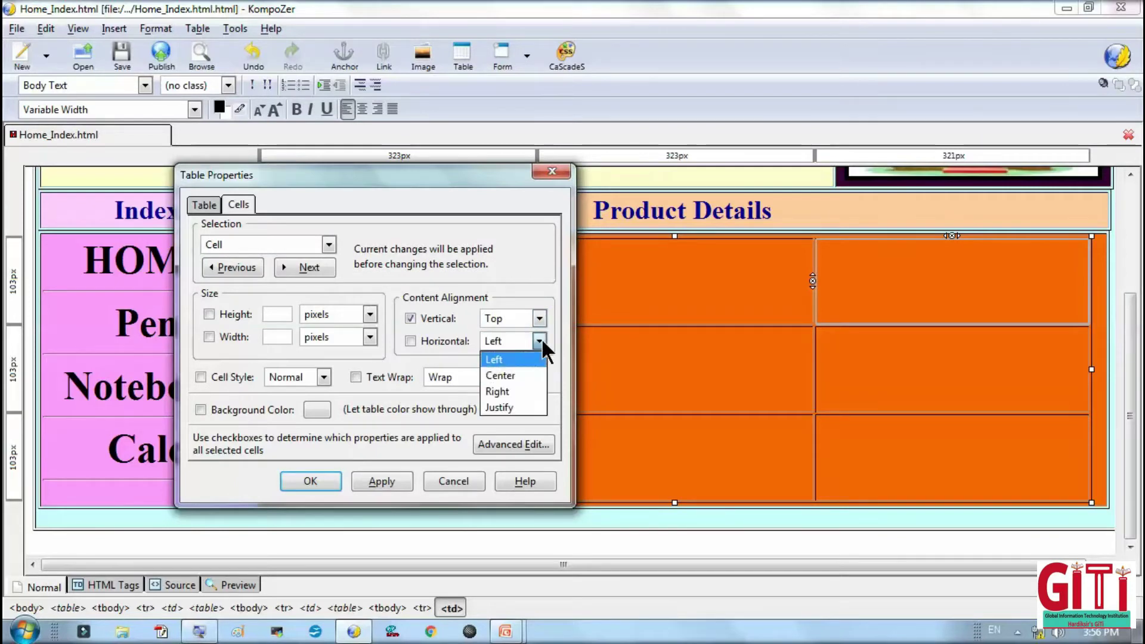
pyautogui.click(506, 375)
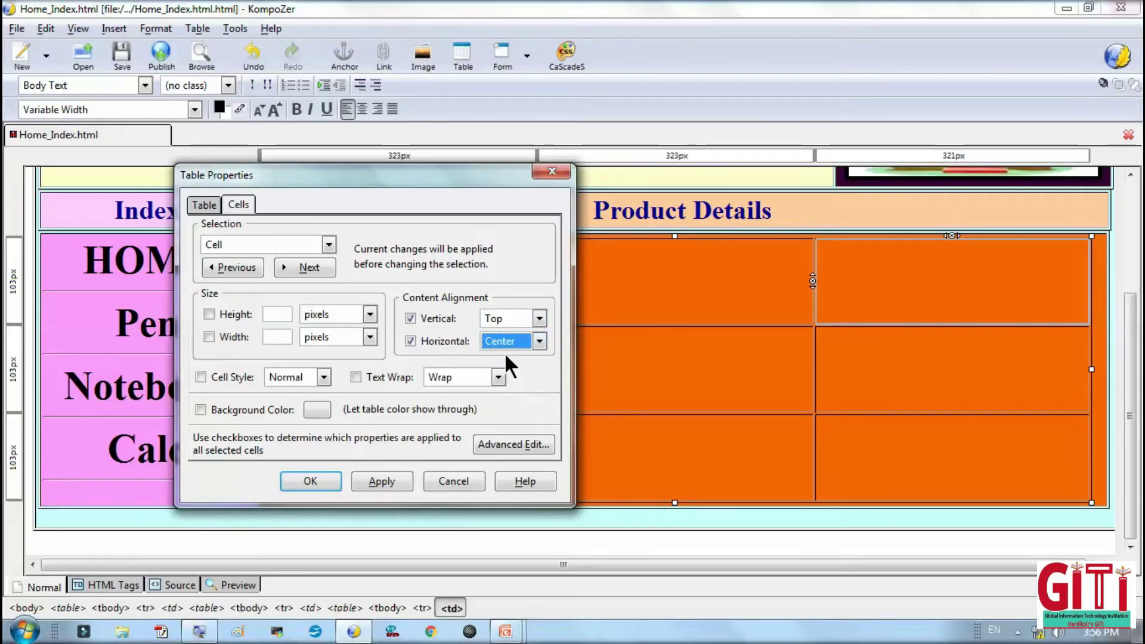
# Give the product table's top-right cell the last-picked white background and apply the cell properties.
pyautogui.click(311, 413)
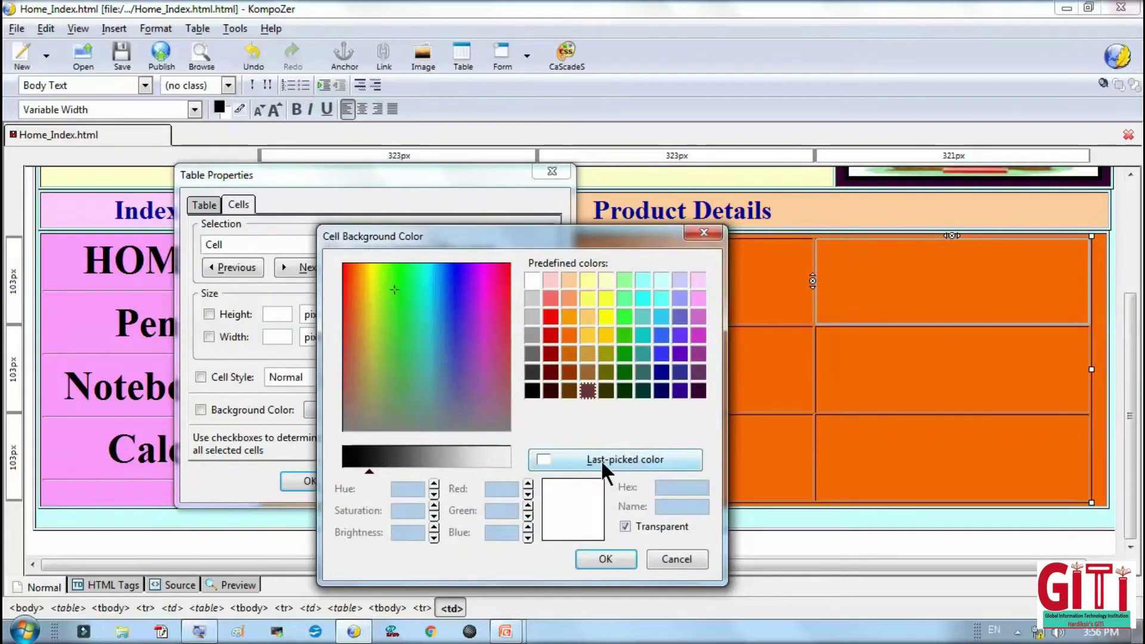
pyautogui.click(600, 459)
pyautogui.click(605, 559)
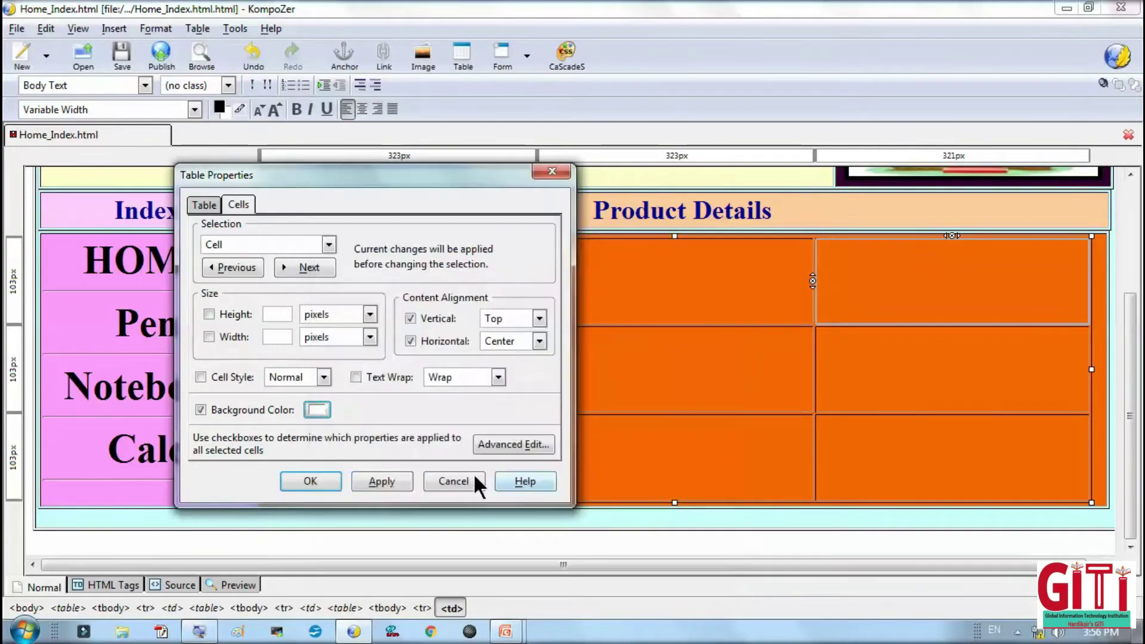
pyautogui.click(392, 479)
pyautogui.click(313, 480)
# Set the content alignment of the product table's middle cell to Top vertically and Center horizontally.
pyautogui.doubleClick(609, 396)
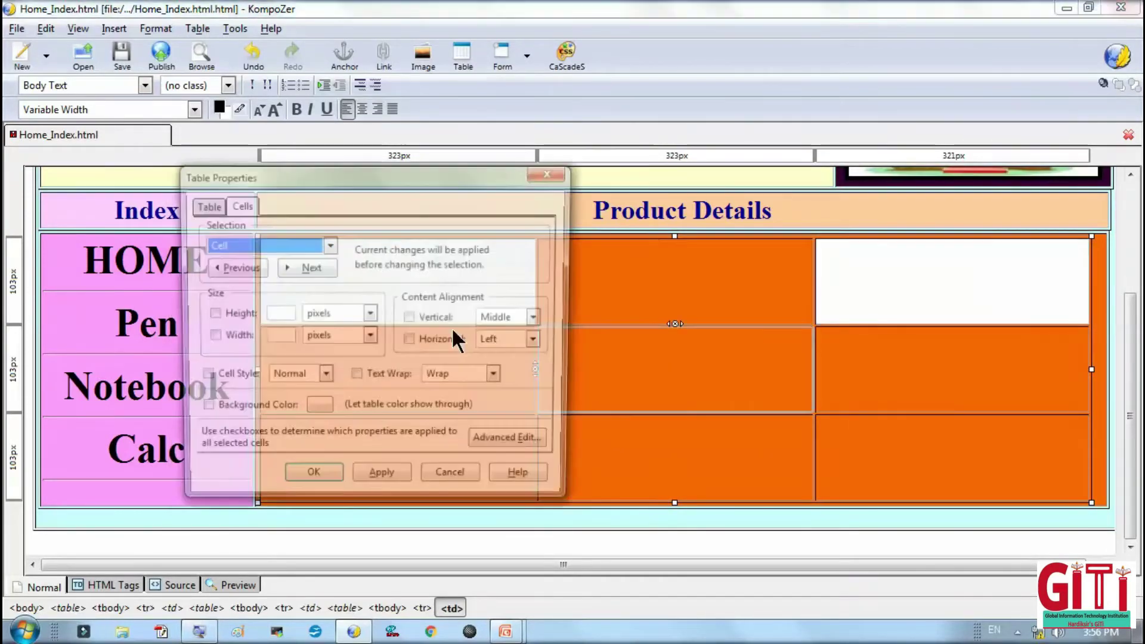
pyautogui.click(539, 318)
pyautogui.click(524, 334)
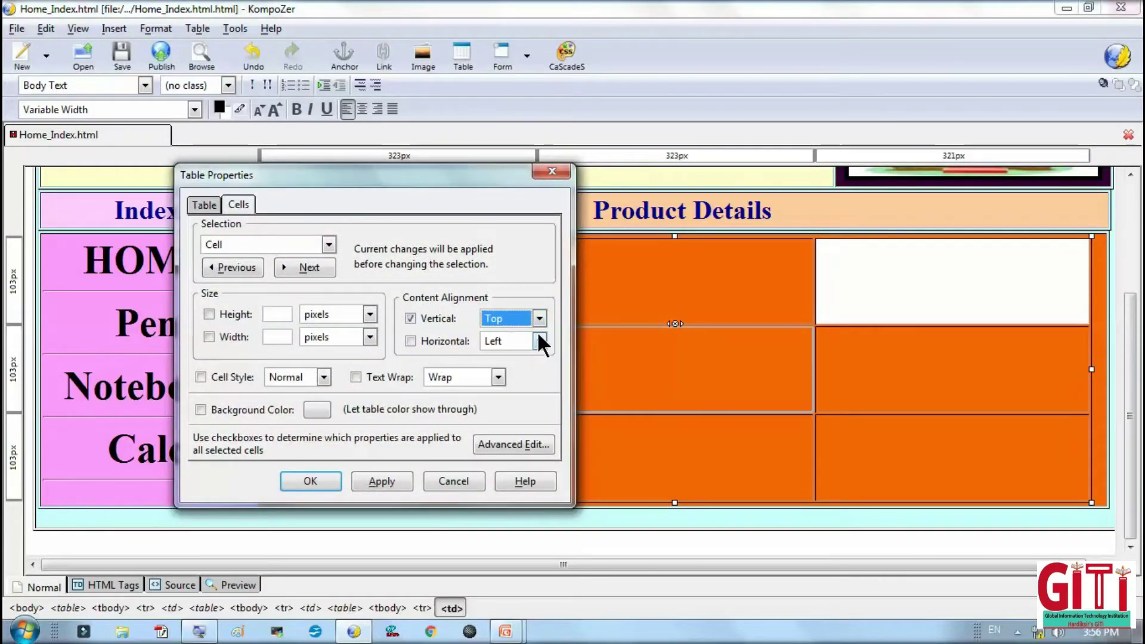
pyautogui.click(539, 341)
pyautogui.click(521, 373)
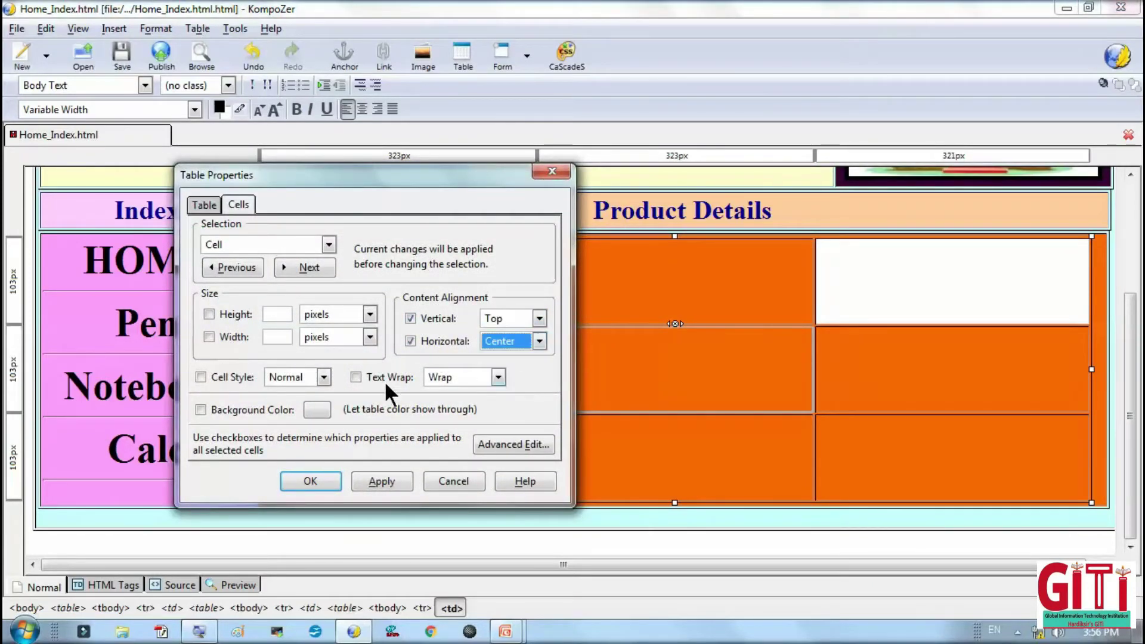
# Give the middle cell of the product table the white background #FFFFFF and apply the cell properties.
pyautogui.click(317, 410)
pyautogui.click(585, 459)
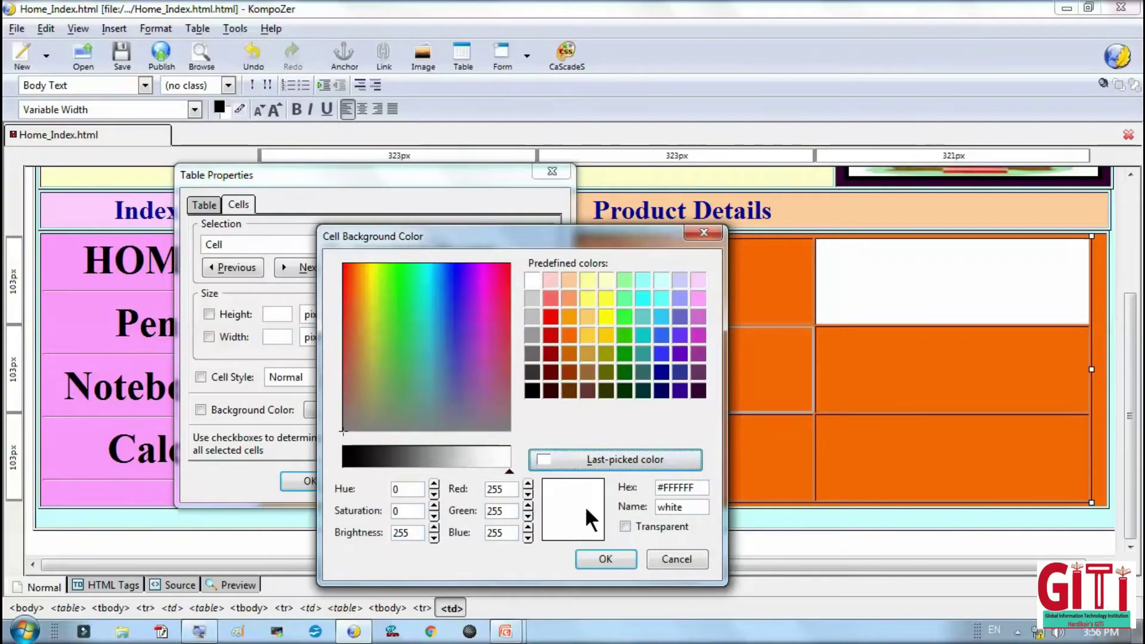
pyautogui.click(601, 558)
pyautogui.click(377, 476)
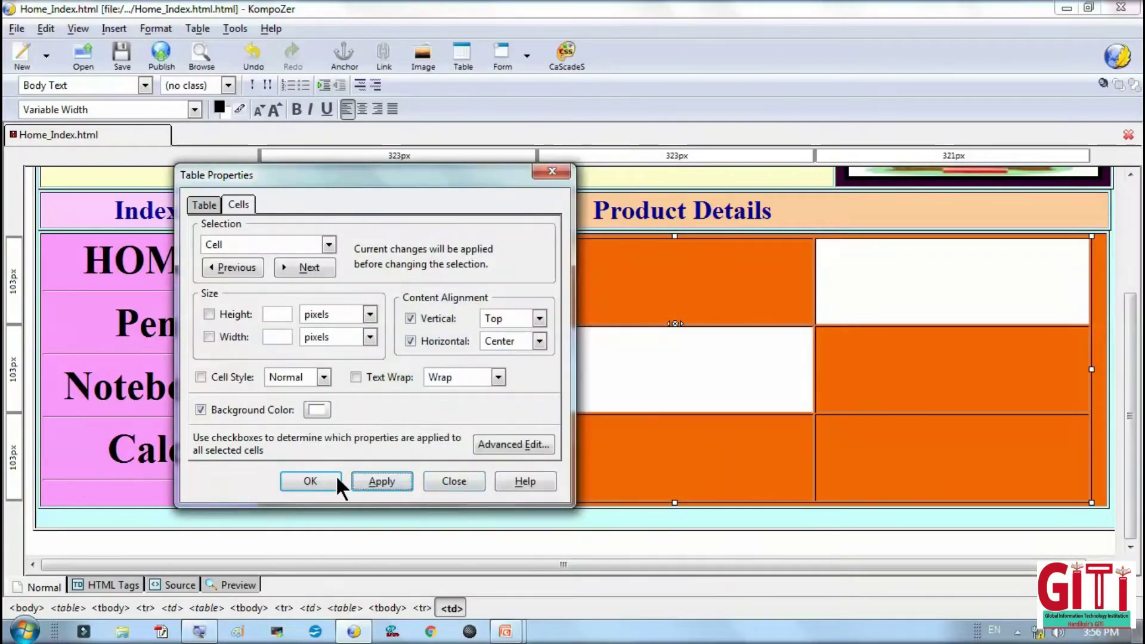
pyautogui.click(314, 475)
# Set the content alignment of the product table's bottom-left cell to Top vertically and Center horizontally.
pyautogui.doubleClick(342, 475)
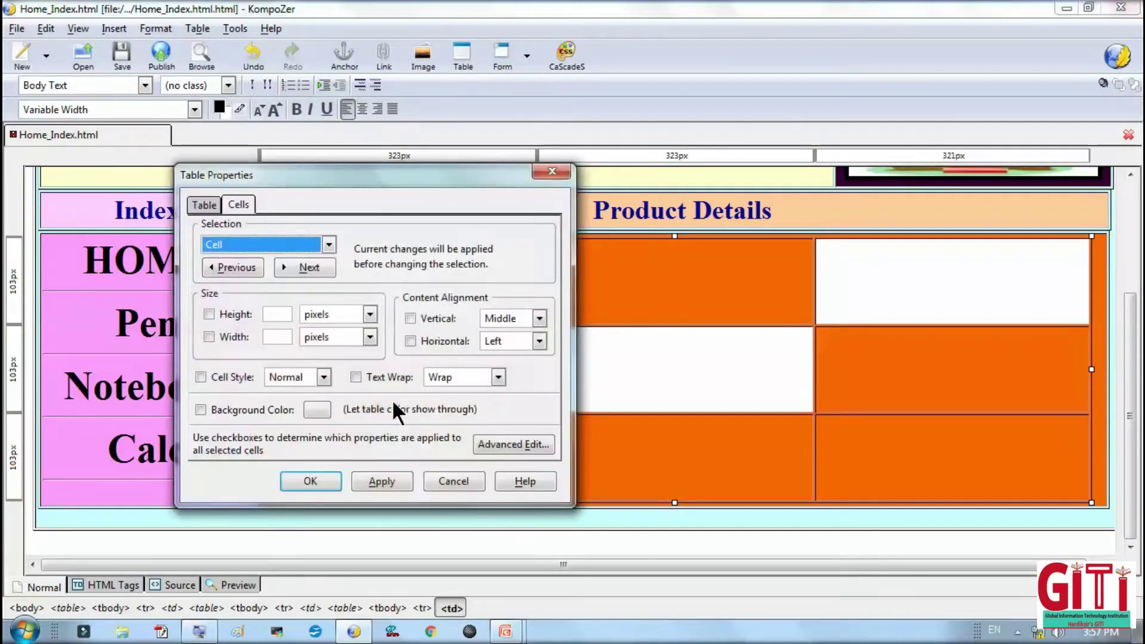
pyautogui.click(538, 318)
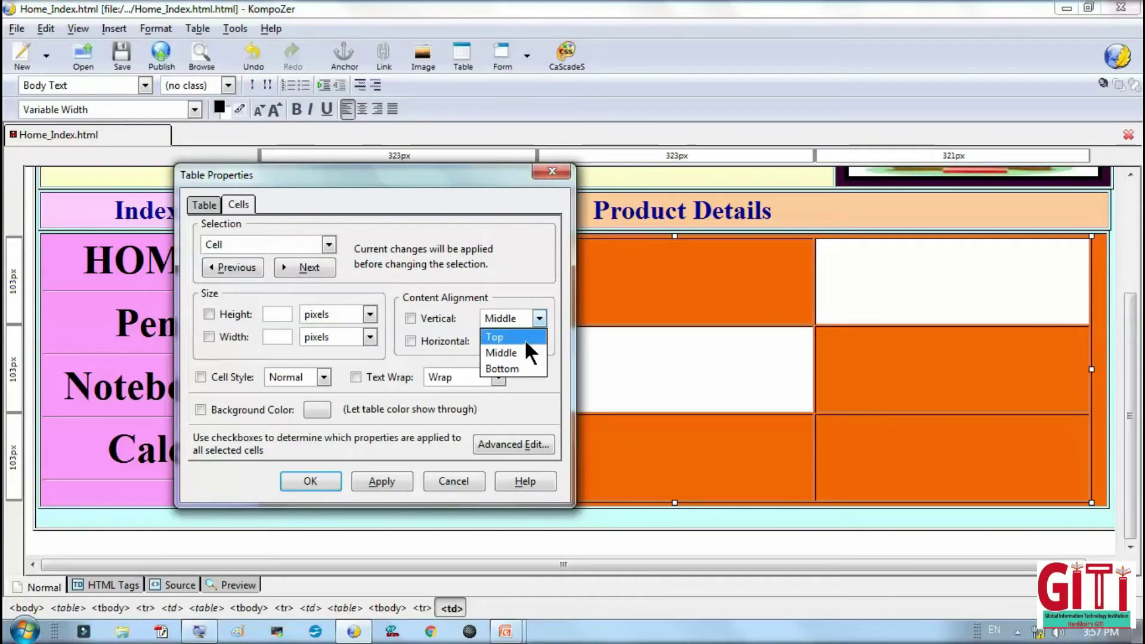
pyautogui.click(524, 337)
pyautogui.click(537, 340)
pyautogui.click(540, 374)
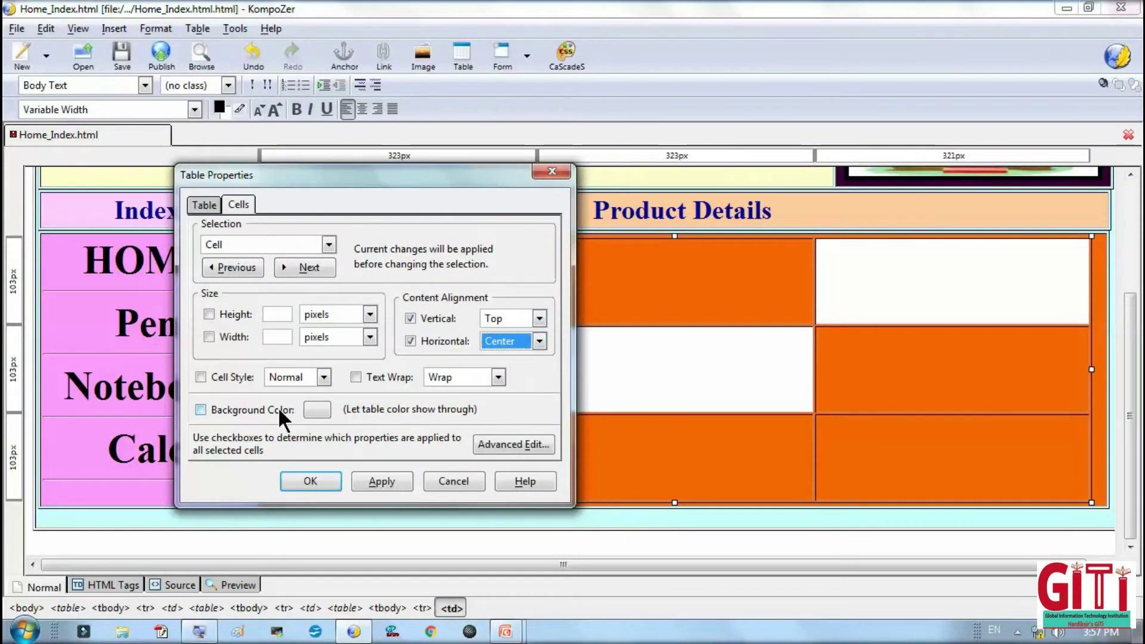
# Give the bottom-left cell of the product table the white background #FFFFFF and apply the cell properties.
pyautogui.click(317, 410)
pyautogui.click(599, 452)
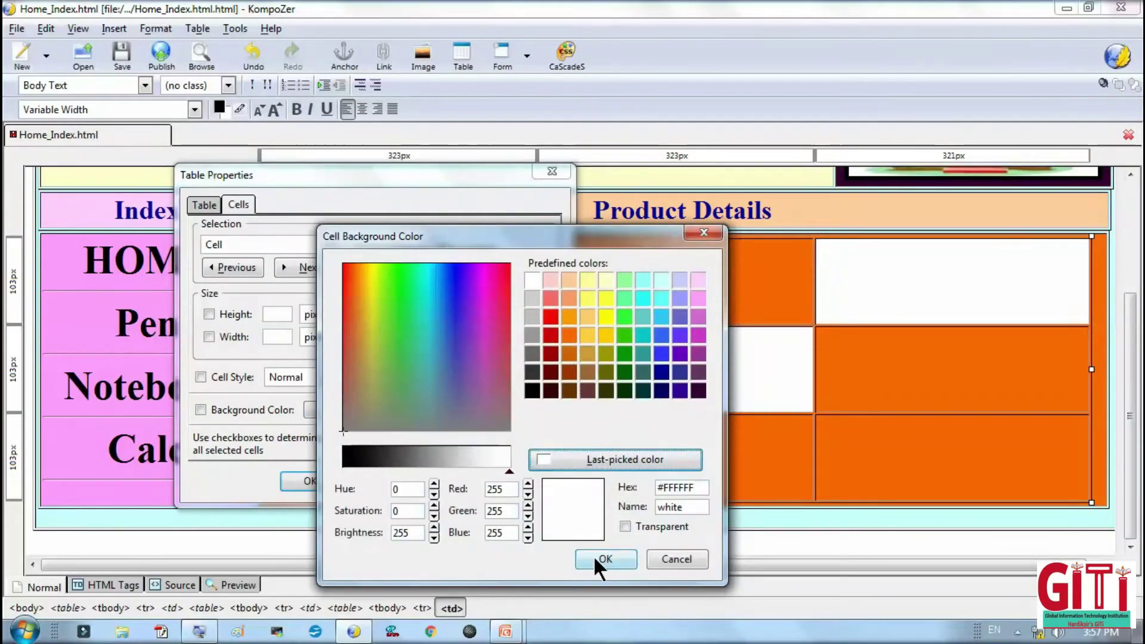
pyautogui.click(593, 557)
pyautogui.click(376, 481)
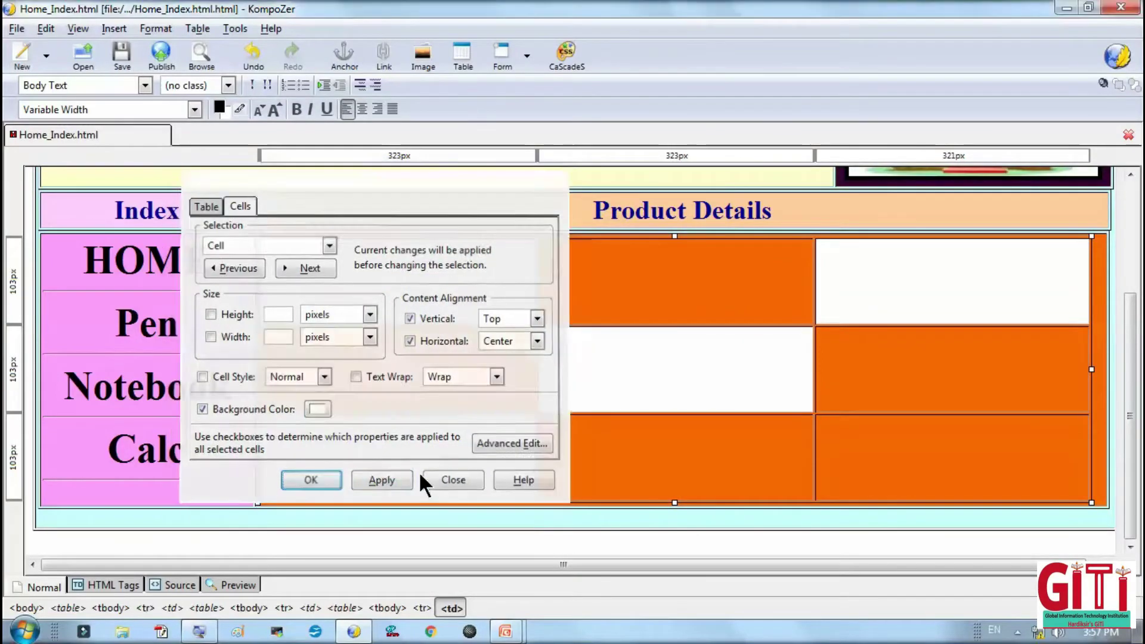
pyautogui.click(444, 480)
# Set the content alignment of the product table's bottom-right cell to Top vertically and Center horizontally.
pyautogui.doubleClick(878, 462)
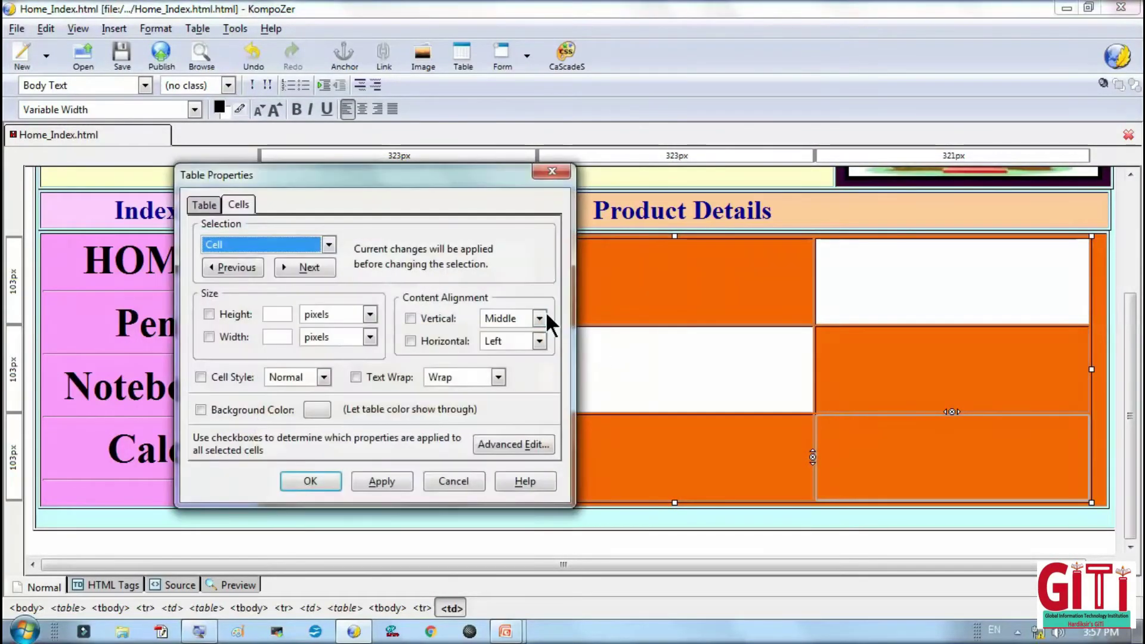
pyautogui.click(542, 317)
pyautogui.click(535, 335)
pyautogui.click(543, 340)
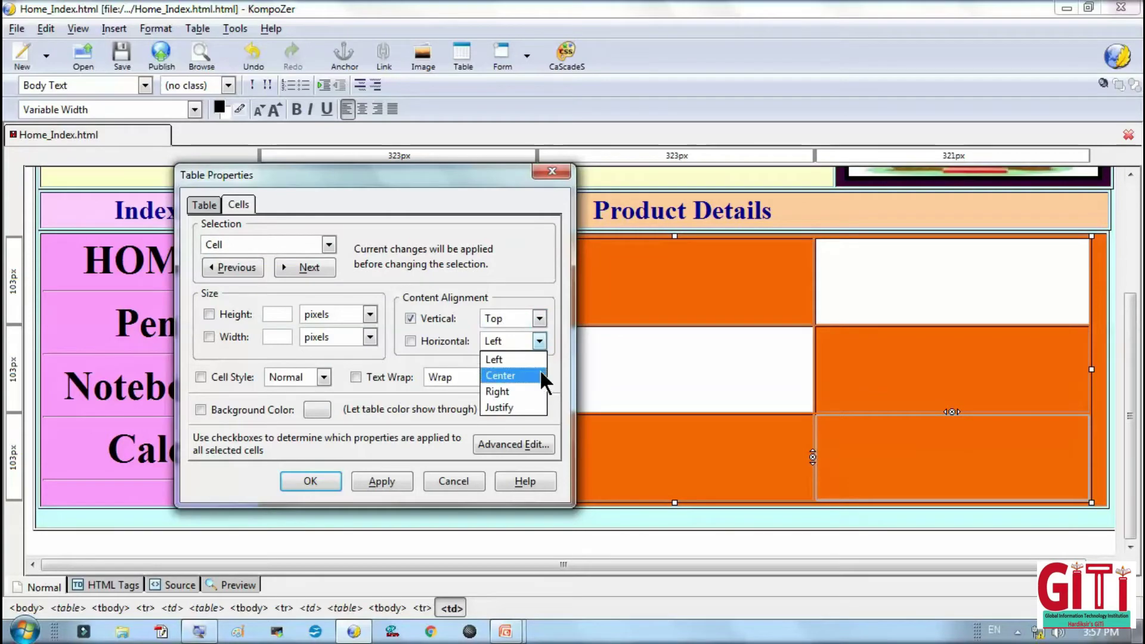
pyautogui.click(512, 375)
# Give the bottom-right cell of the product table the last-picked white background and apply the cell properties.
pyautogui.click(318, 409)
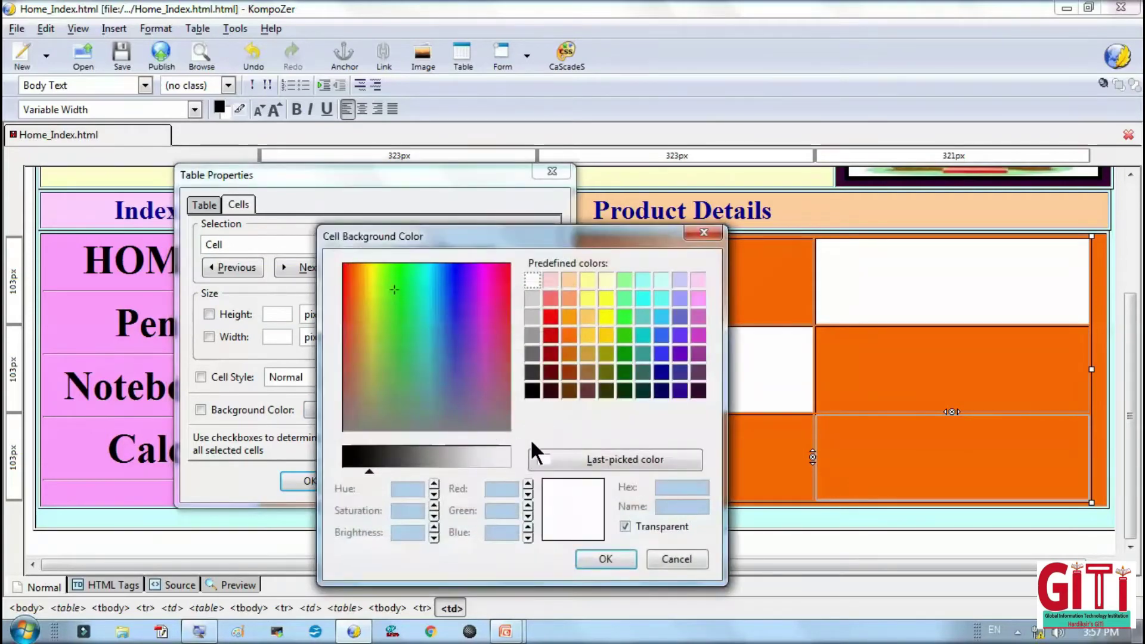
pyautogui.click(573, 460)
pyautogui.click(606, 559)
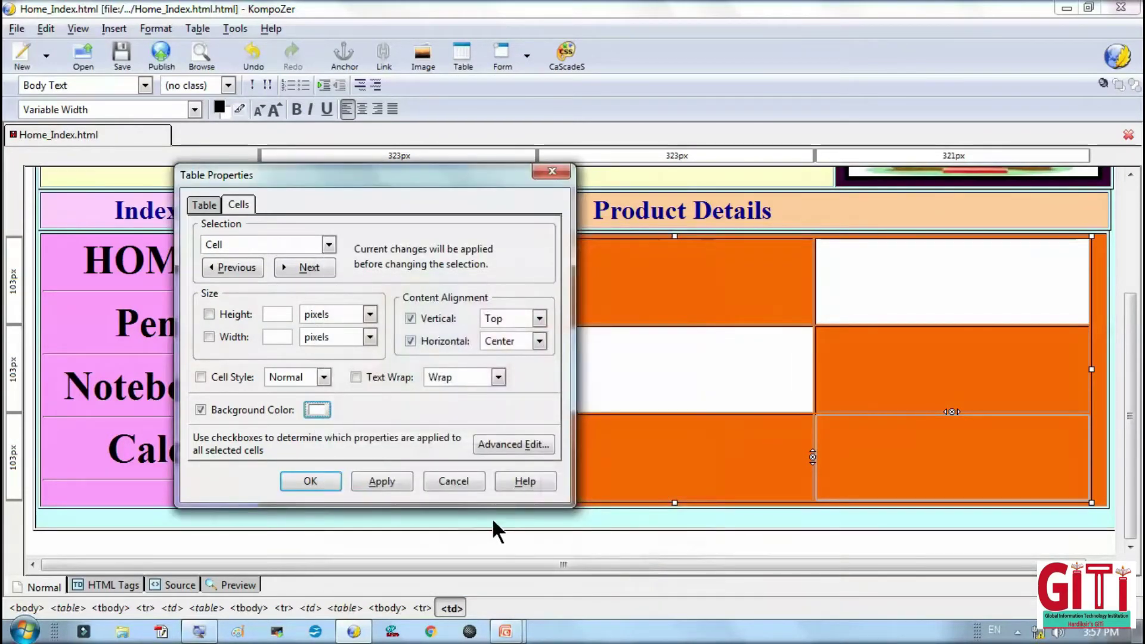
pyautogui.click(368, 480)
pyautogui.click(311, 476)
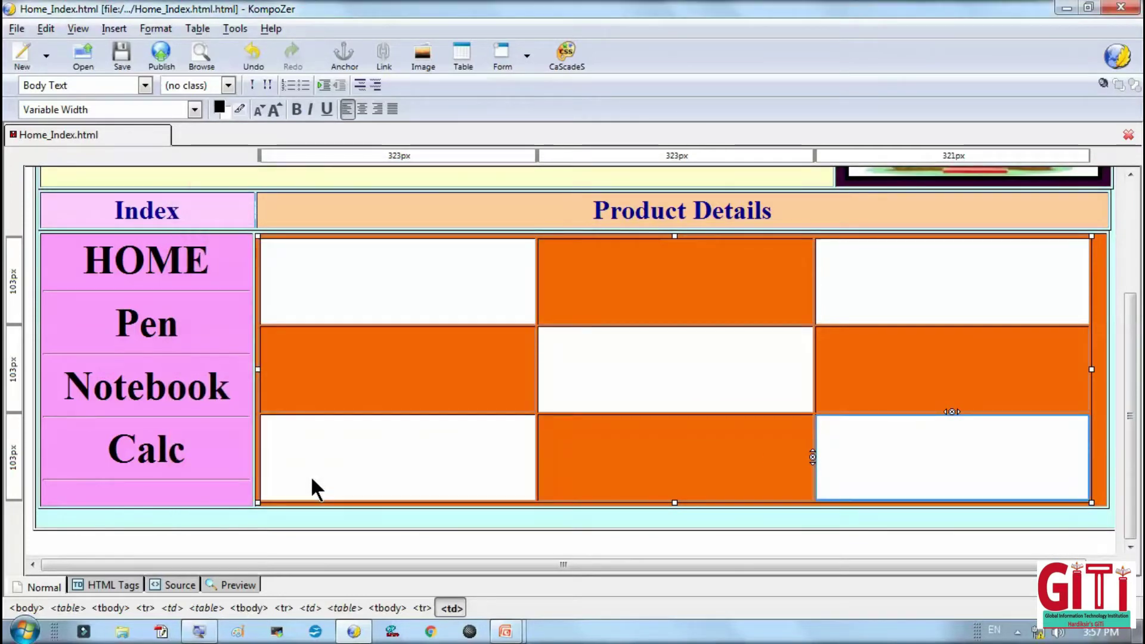
pyautogui.click(376, 275)
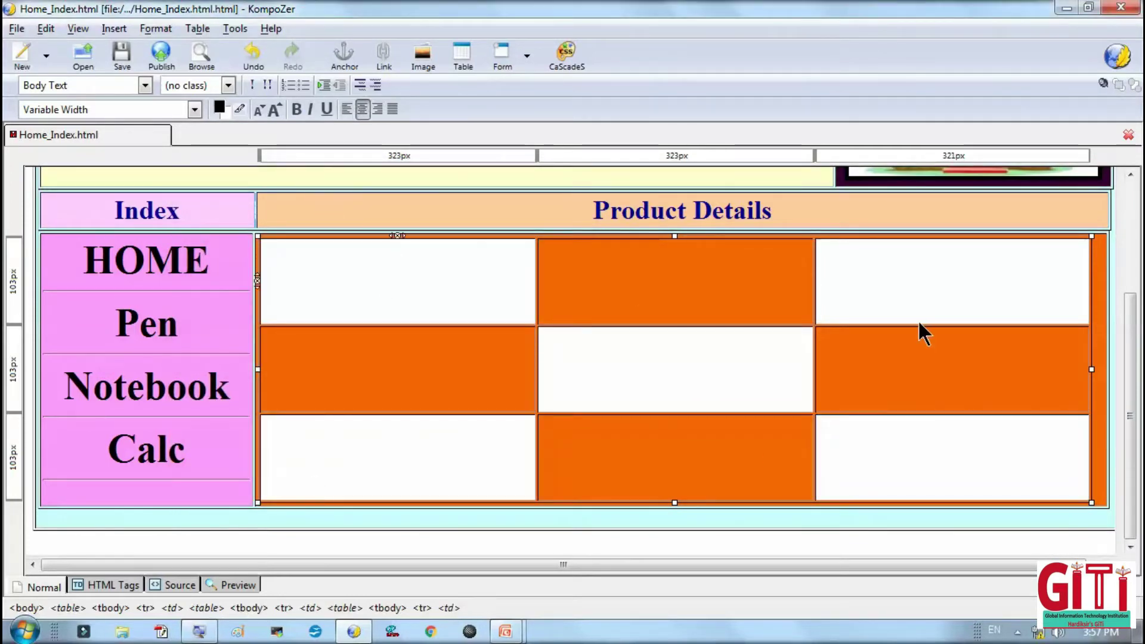
pyautogui.click(916, 292)
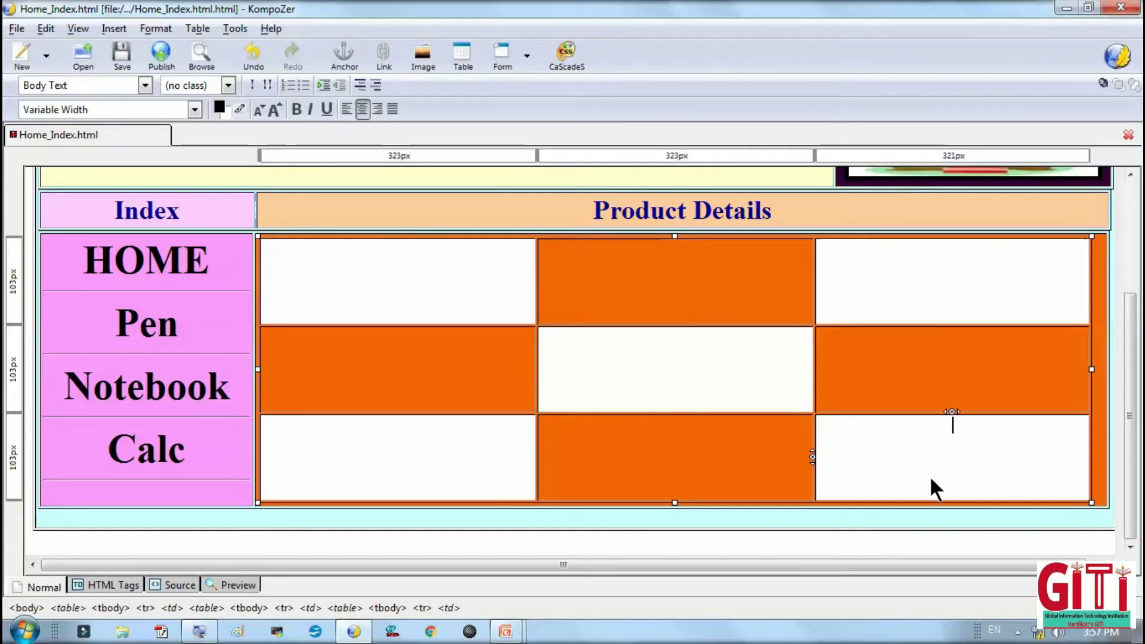
# Set the content alignment of the product table's middle-left cell to Top vertically and Center horizontally.
pyautogui.doubleClick(444, 386)
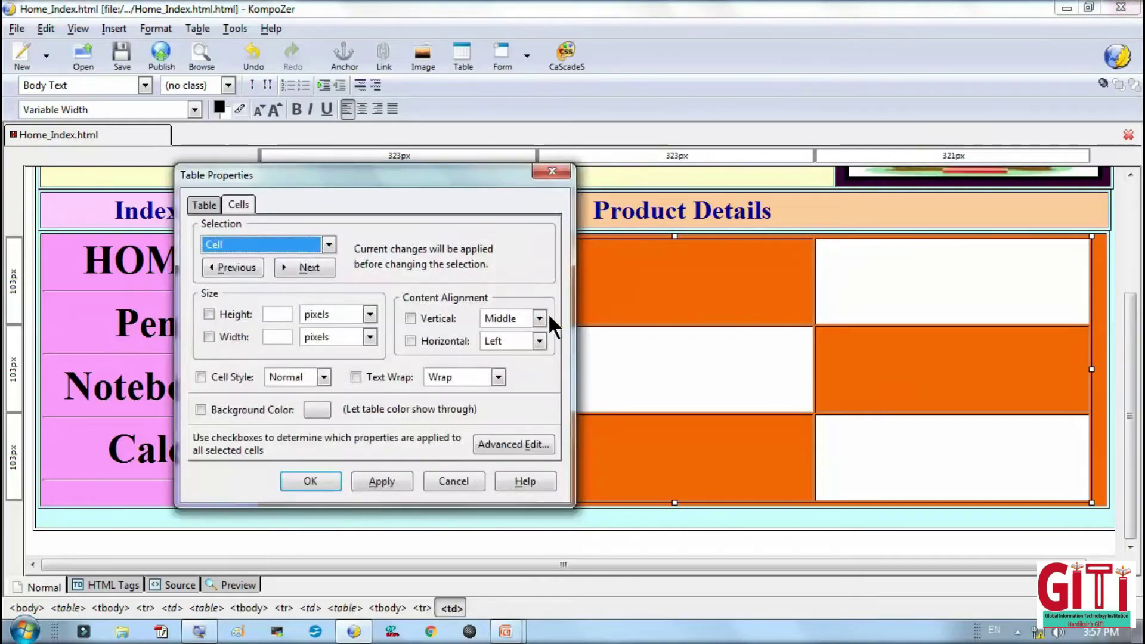
pyautogui.click(539, 317)
pyautogui.click(528, 337)
pyautogui.click(533, 342)
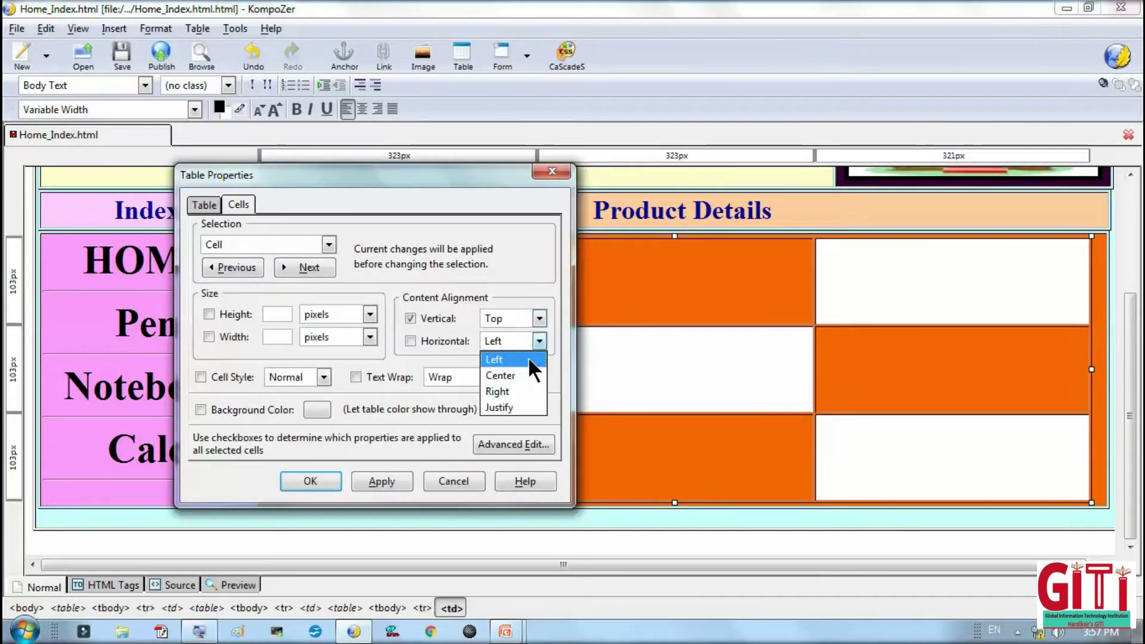
pyautogui.click(510, 373)
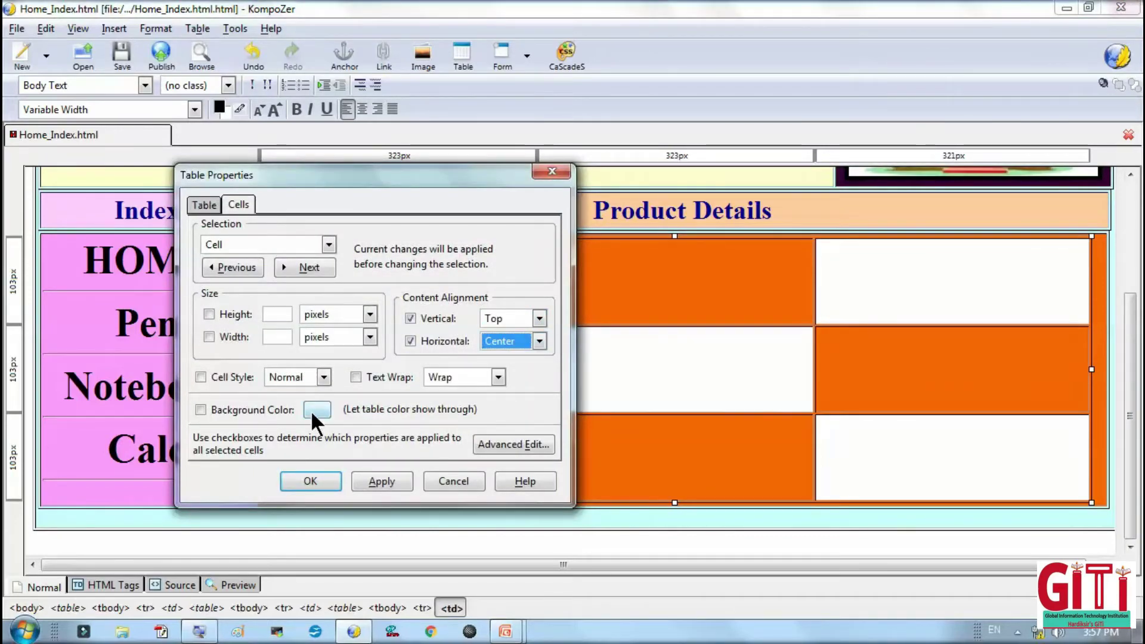
# Give the middle-left cell of the product table the grey background #CCCCCC and apply the cell properties.
pyautogui.click(316, 410)
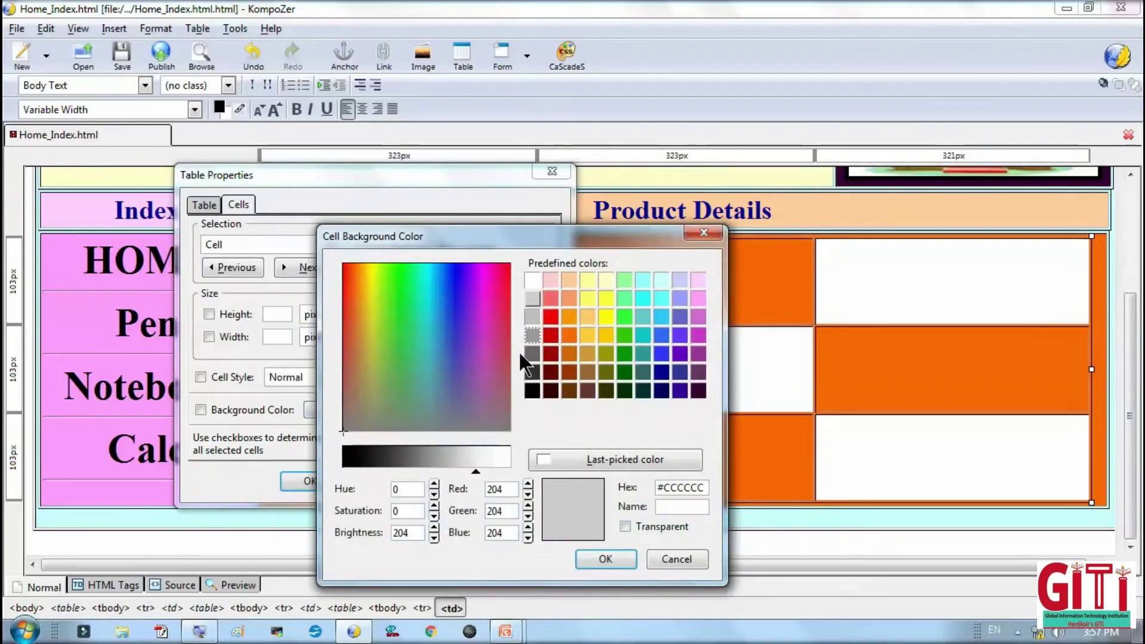
pyautogui.click(603, 556)
pyautogui.click(361, 482)
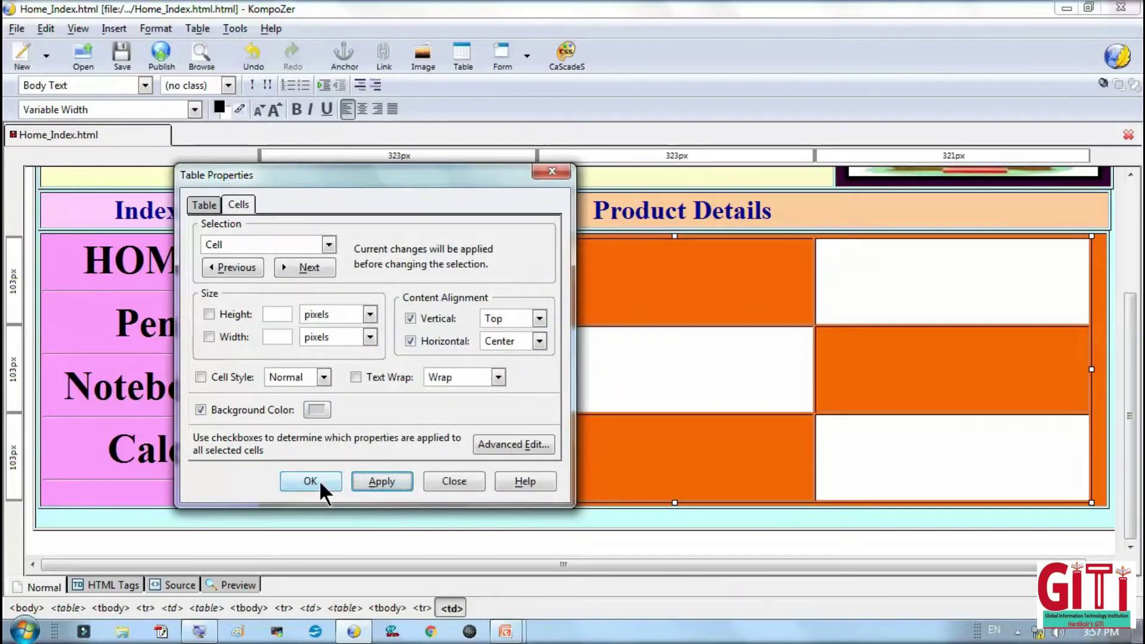
pyautogui.click(320, 480)
# Try Top and Center alignment with the grey background #CCCCCC on the center cell of the product table.
pyautogui.doubleClick(642, 384)
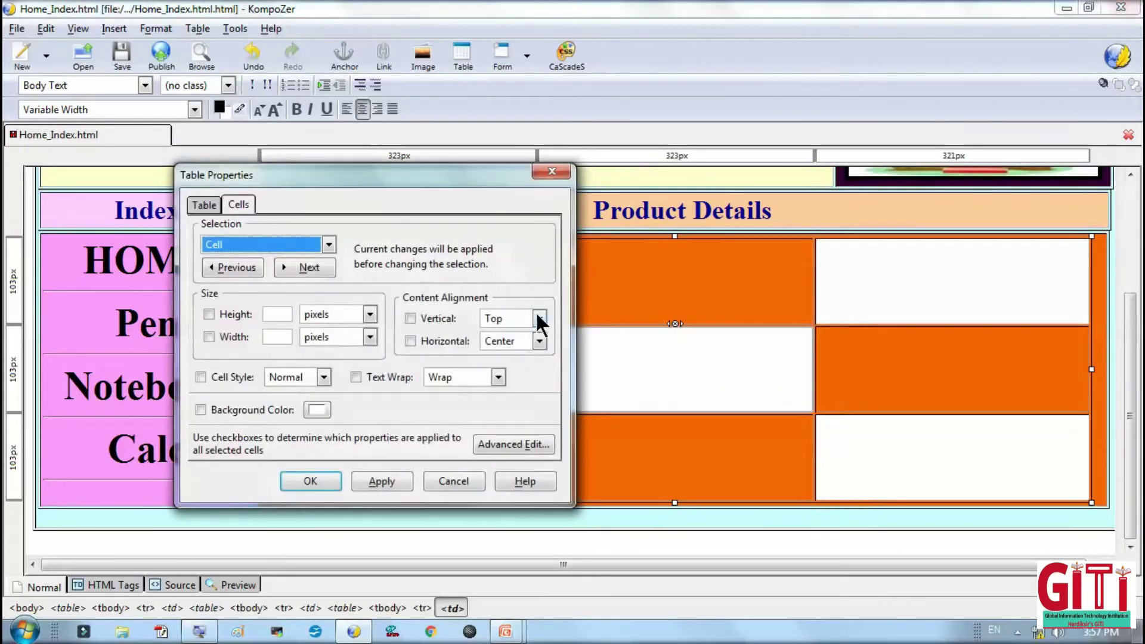
pyautogui.click(539, 317)
pyautogui.click(517, 331)
pyautogui.click(538, 340)
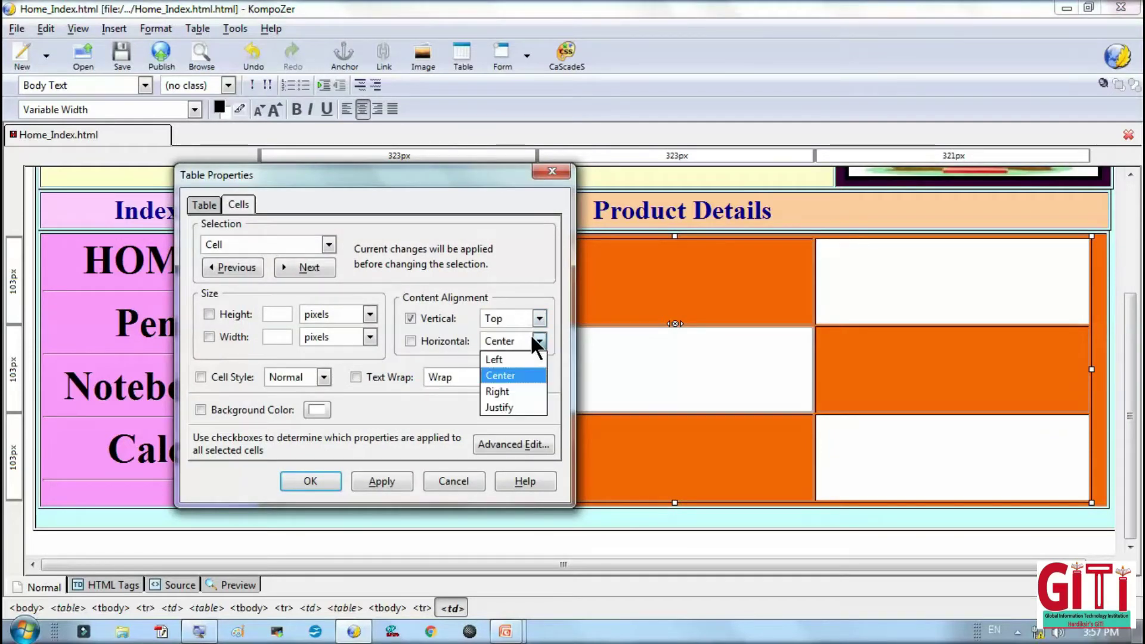
pyautogui.click(516, 372)
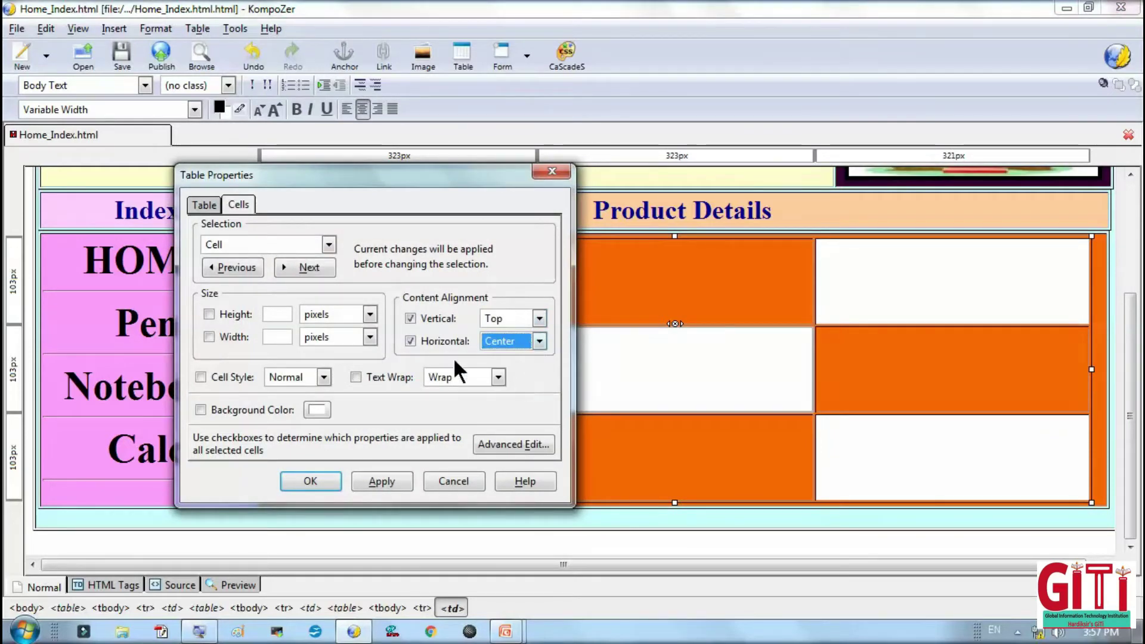
pyautogui.click(317, 410)
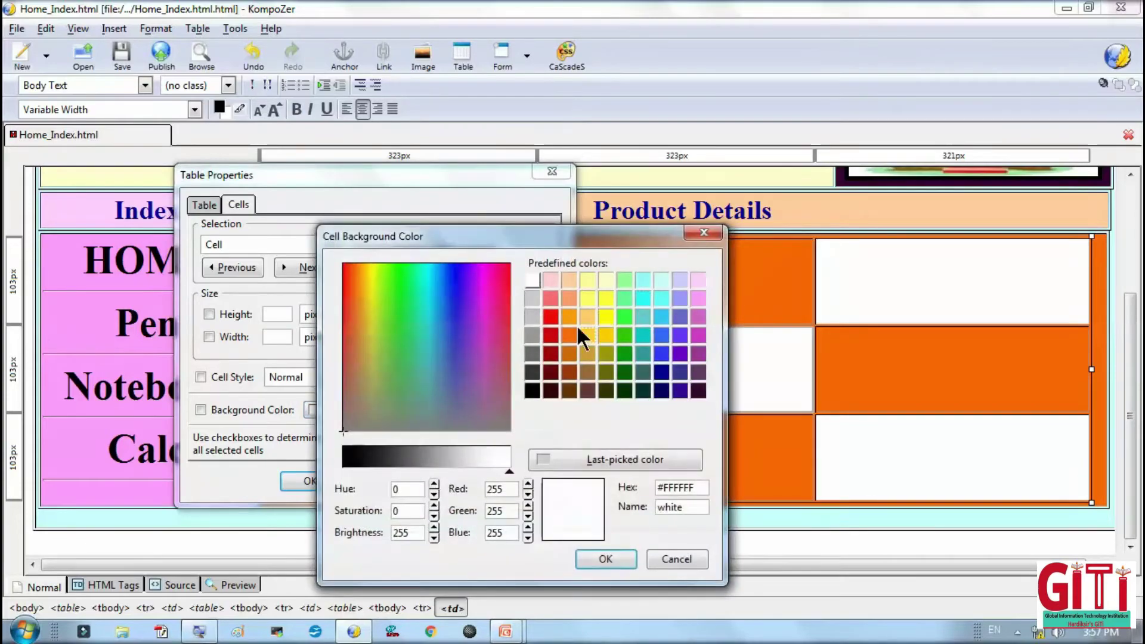
pyautogui.click(532, 298)
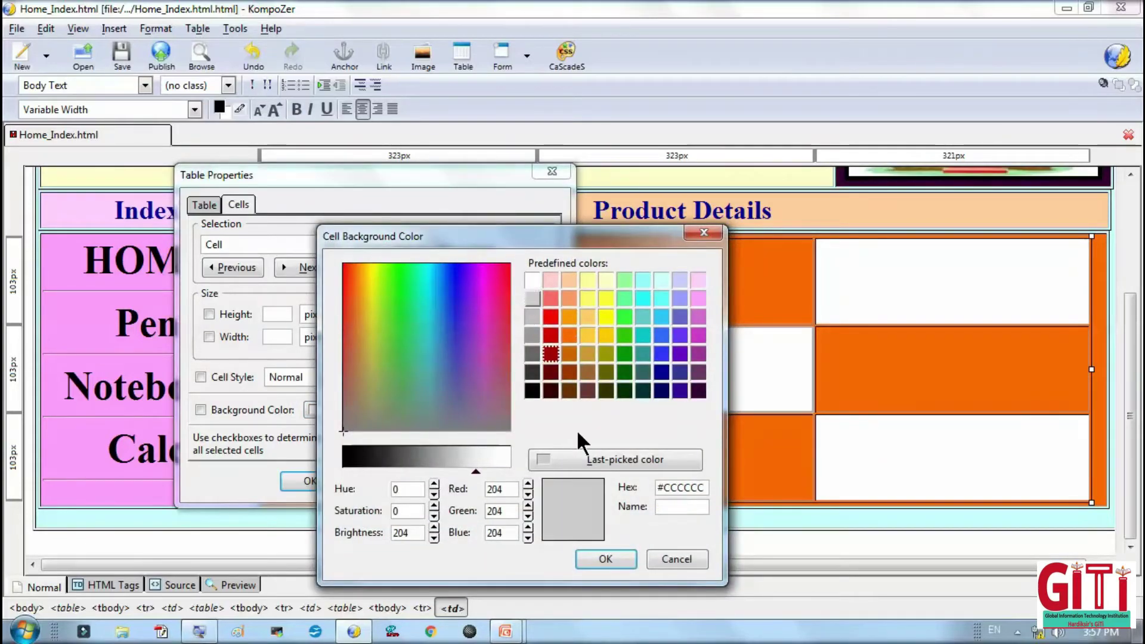
pyautogui.click(605, 559)
pyautogui.click(359, 483)
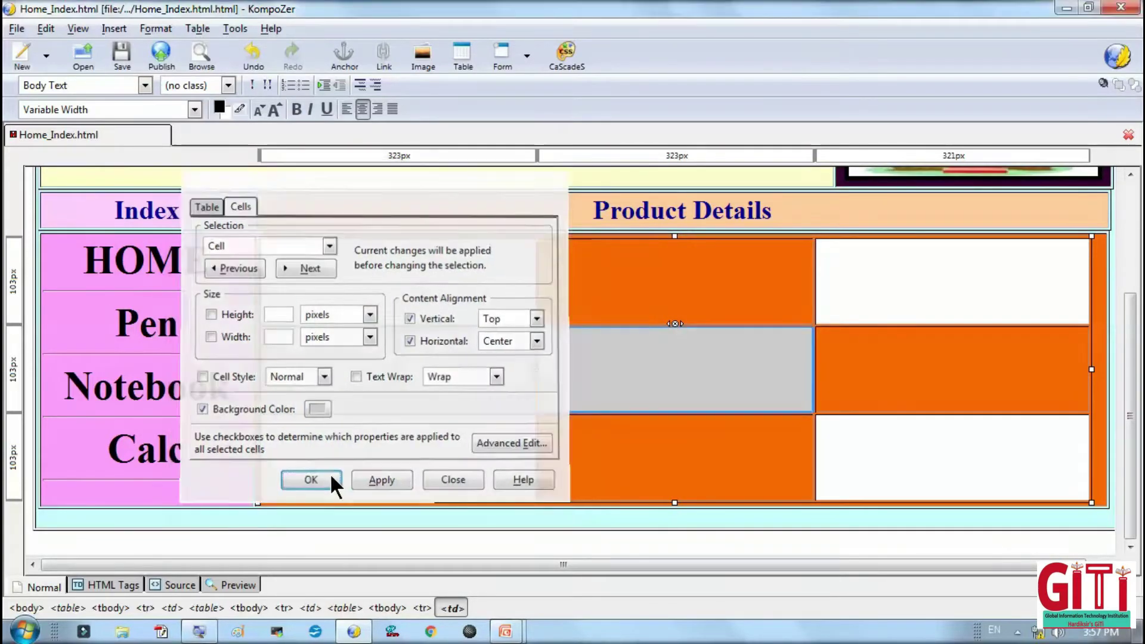
pyautogui.click(330, 476)
pyautogui.press('Down')
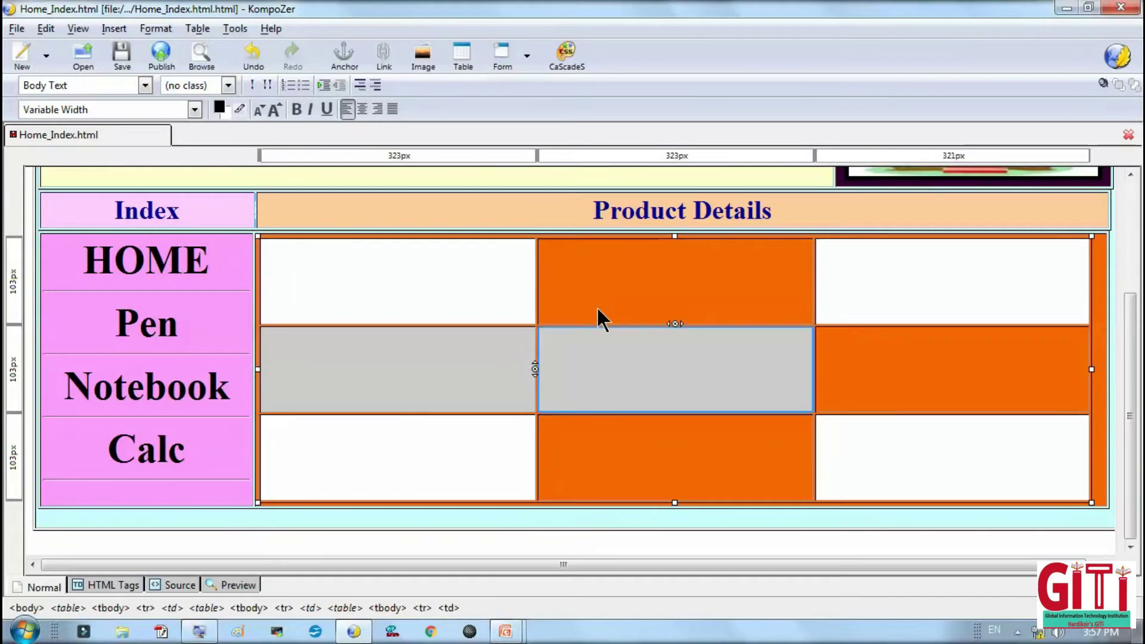
# Set the content alignment of the product table's top-middle cell to Top vertically and Center horizontally.
pyautogui.click(628, 289)
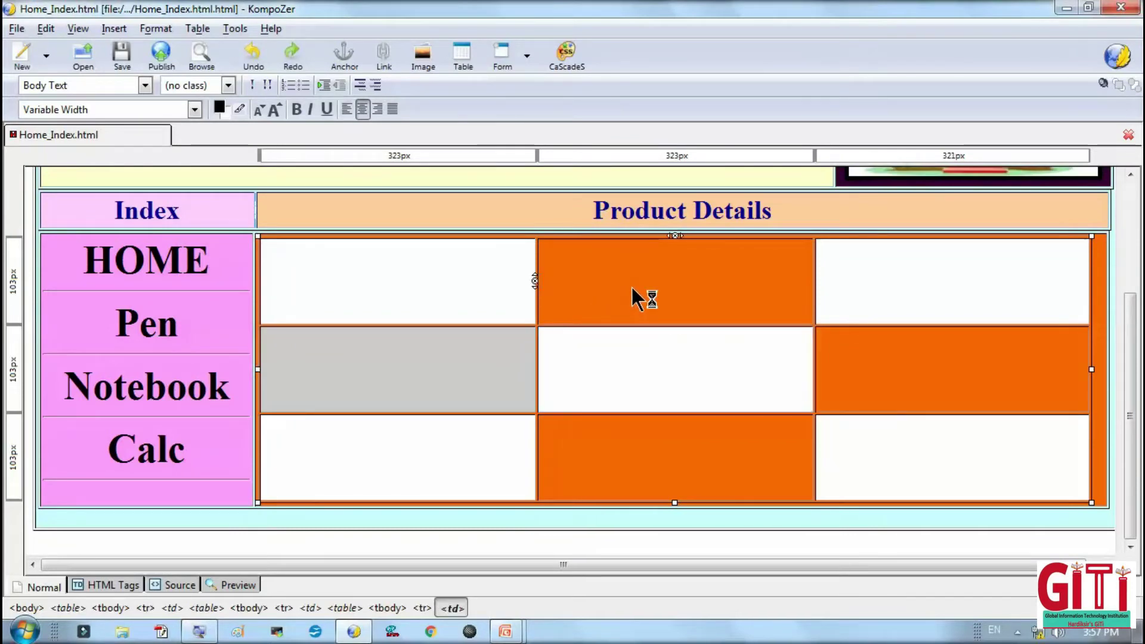
pyautogui.doubleClick(631, 285)
pyautogui.click(539, 318)
pyautogui.click(519, 334)
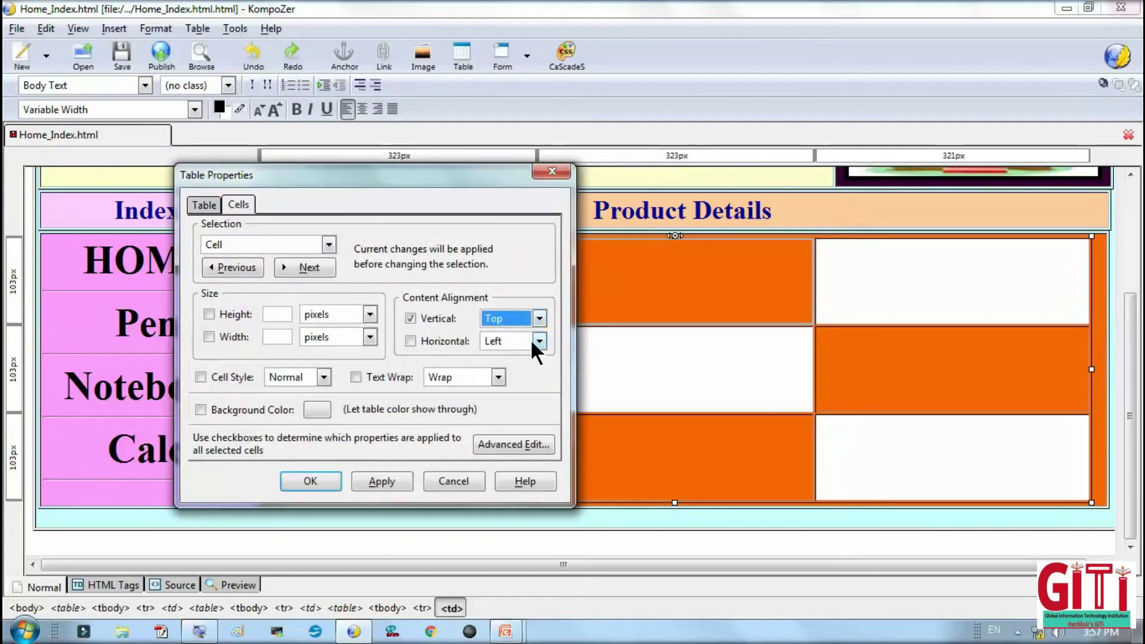
pyautogui.click(535, 341)
pyautogui.click(514, 376)
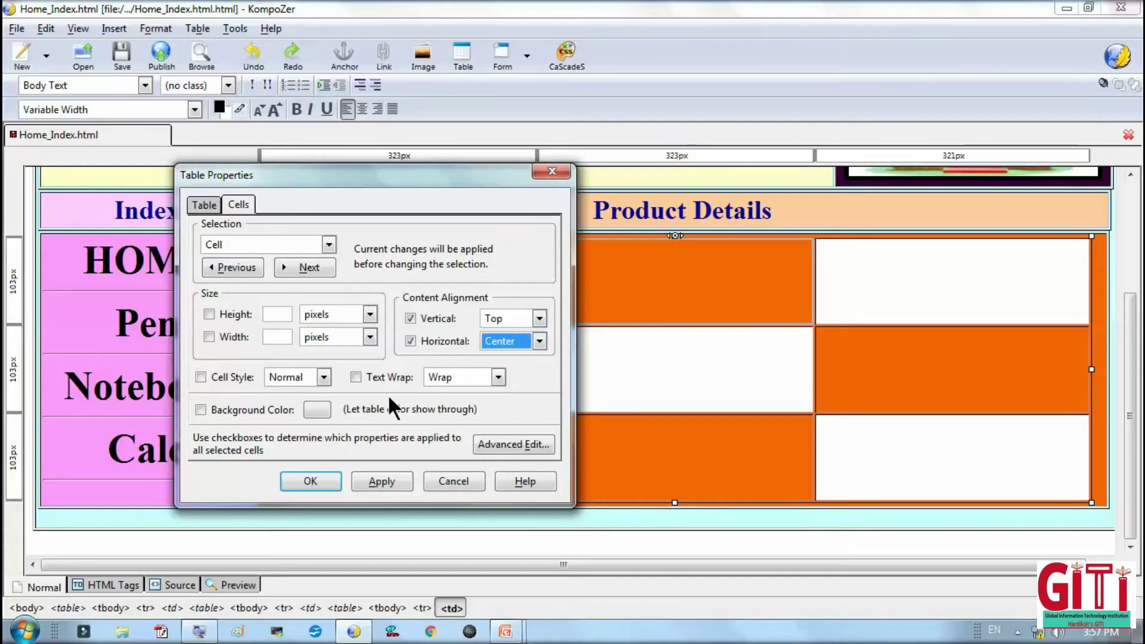
# Give the top-middle cell of the product table the last-picked grey background #CCCCCC and apply the cell properties.
pyautogui.click(323, 407)
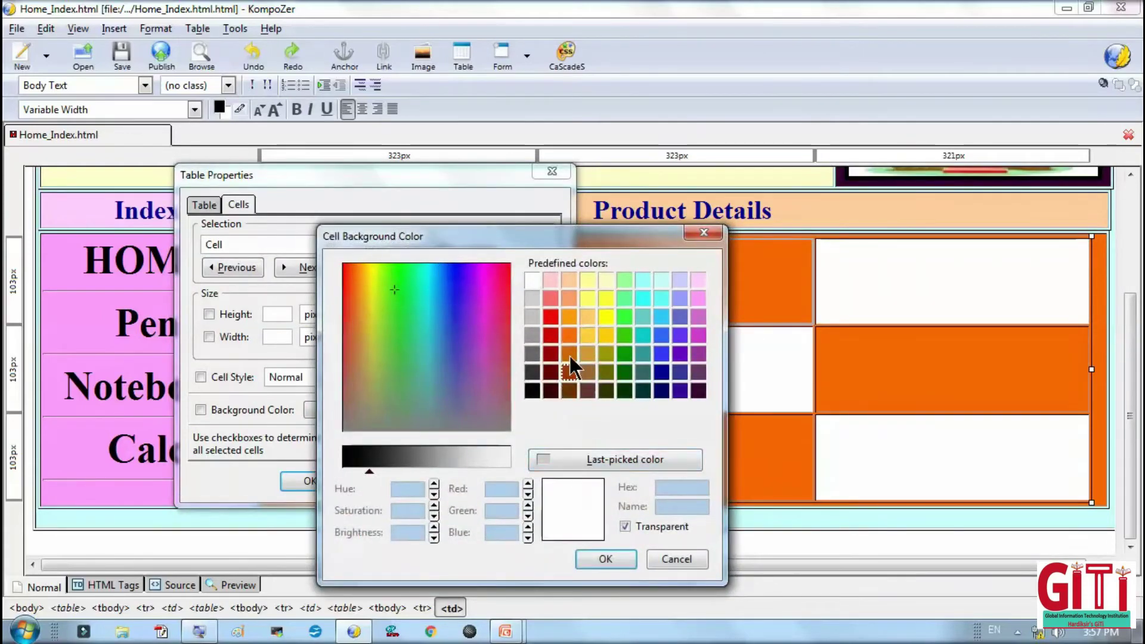
pyautogui.click(612, 460)
pyautogui.click(608, 559)
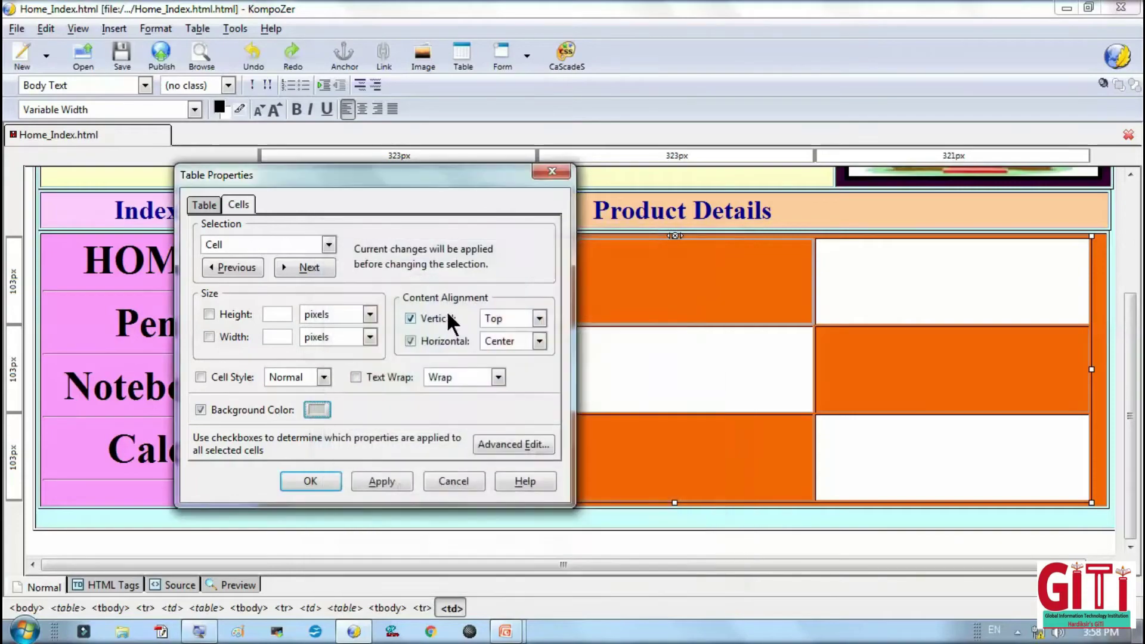
pyautogui.click(390, 478)
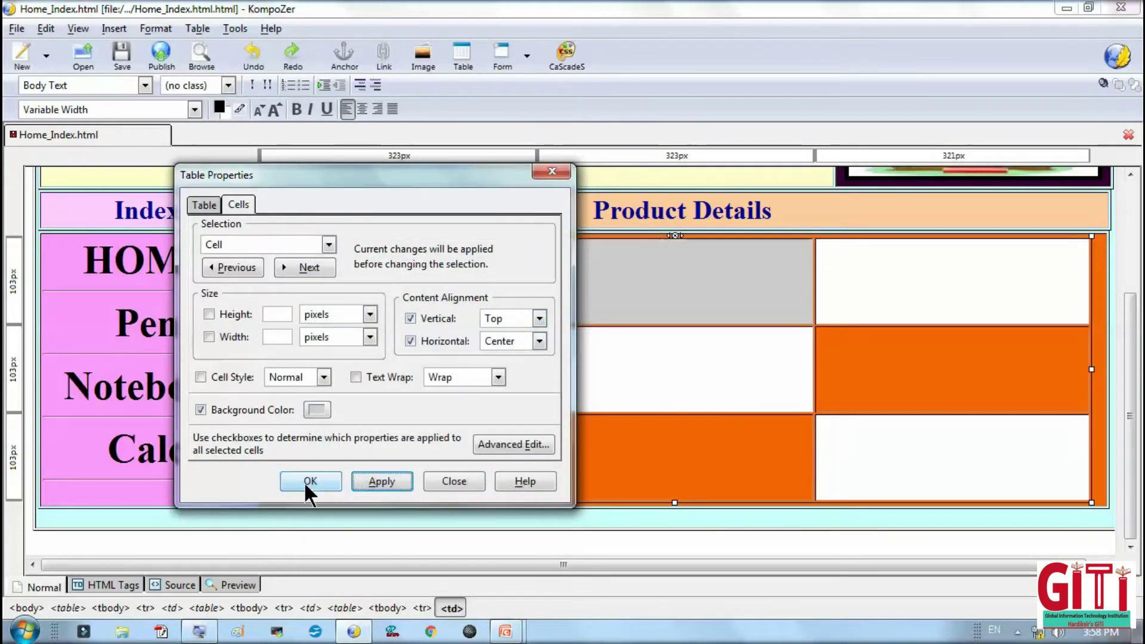
pyautogui.click(310, 481)
# Set the content alignment of the product table's middle-right cell to Top vertically and Center horizontally.
pyautogui.doubleClick(981, 383)
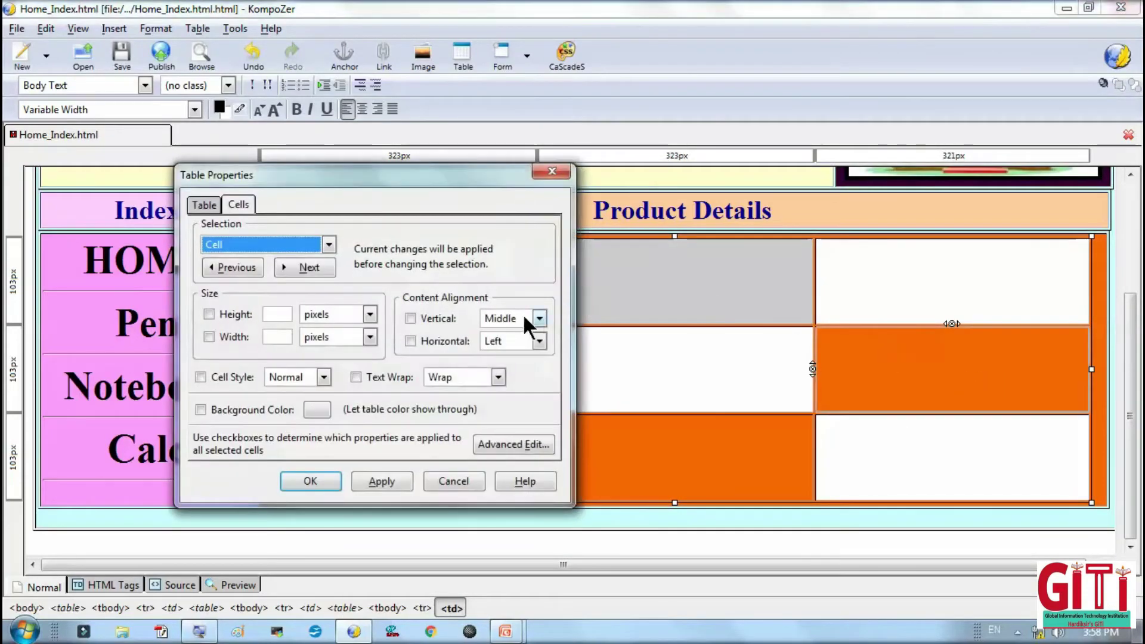
pyautogui.click(539, 318)
pyautogui.click(529, 332)
pyautogui.click(539, 341)
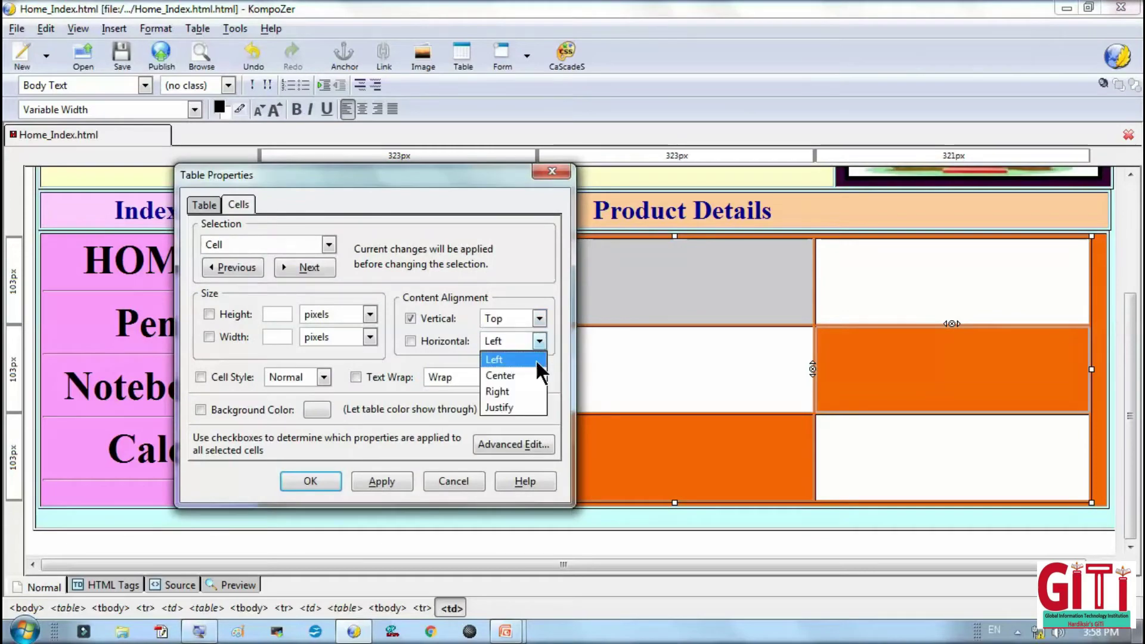
pyautogui.click(527, 374)
# Give the middle-right cell of the product table the last-picked grey background #CCCCCC and apply the cell properties.
pyautogui.click(317, 409)
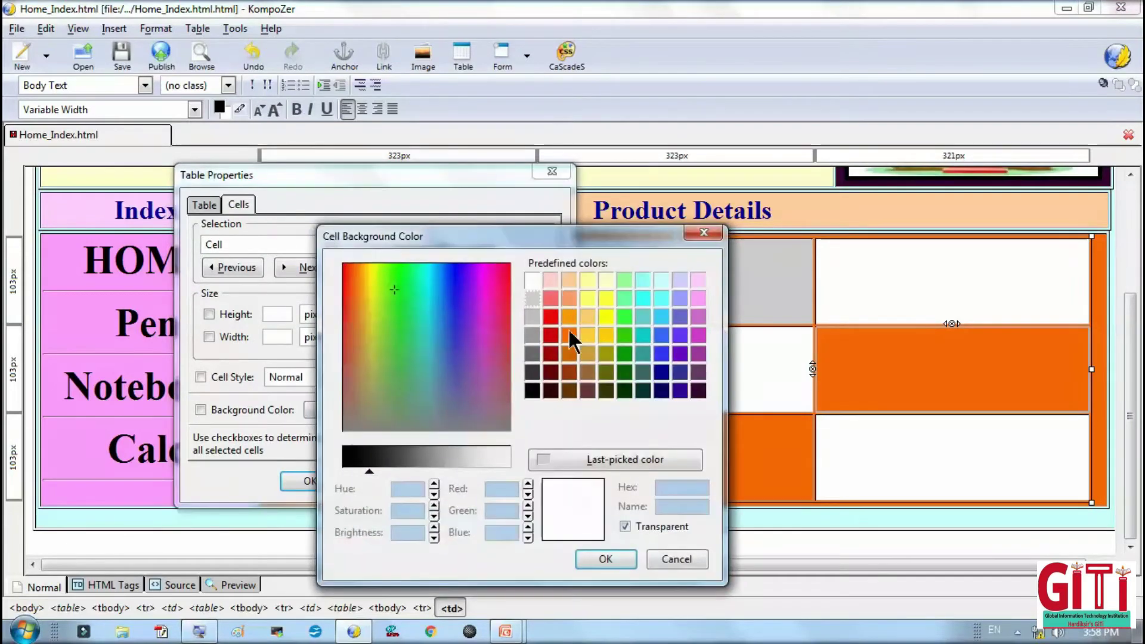
pyautogui.click(577, 459)
pyautogui.click(589, 554)
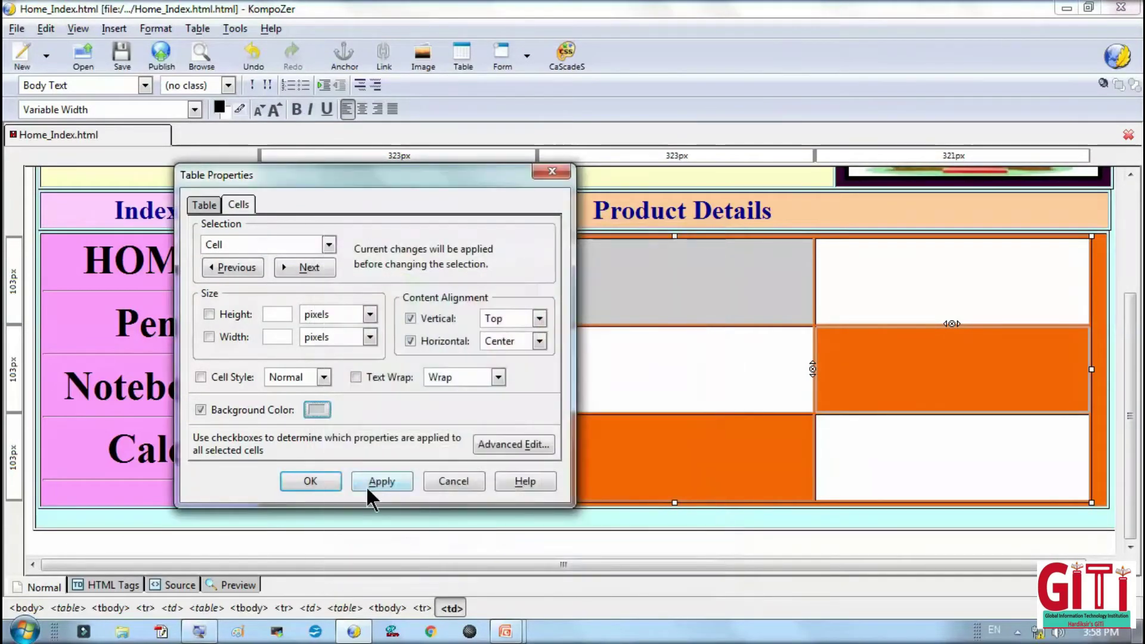
pyautogui.click(376, 481)
pyautogui.click(326, 481)
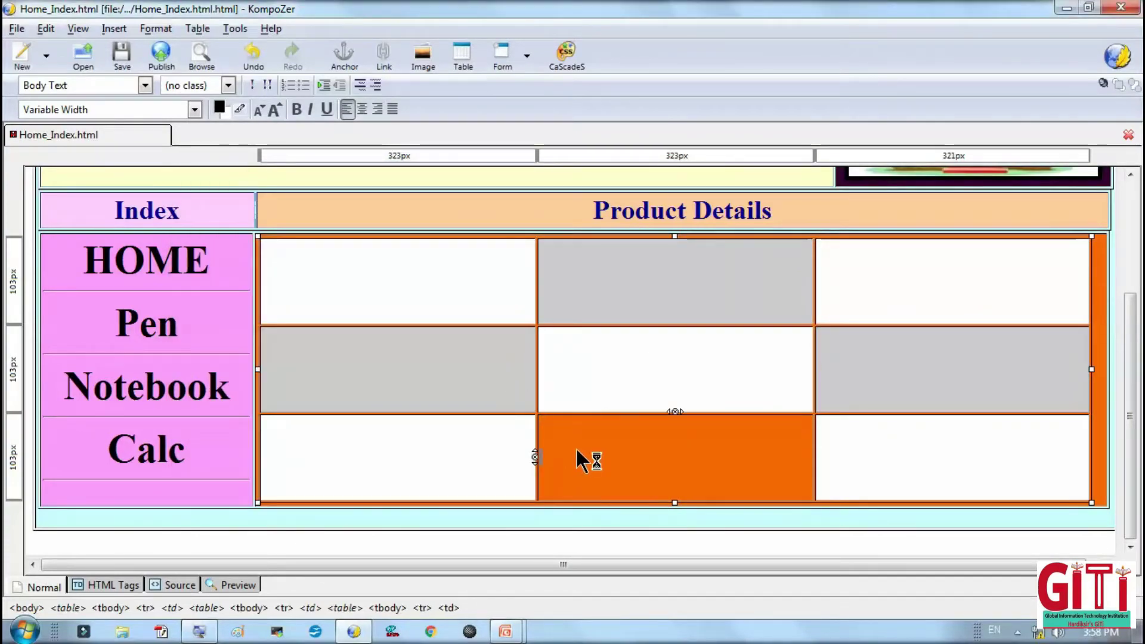
# Set the content alignment of the product table's bottom-middle cell to Top vertically and Center horizontally.
pyautogui.click(539, 318)
pyautogui.click(514, 335)
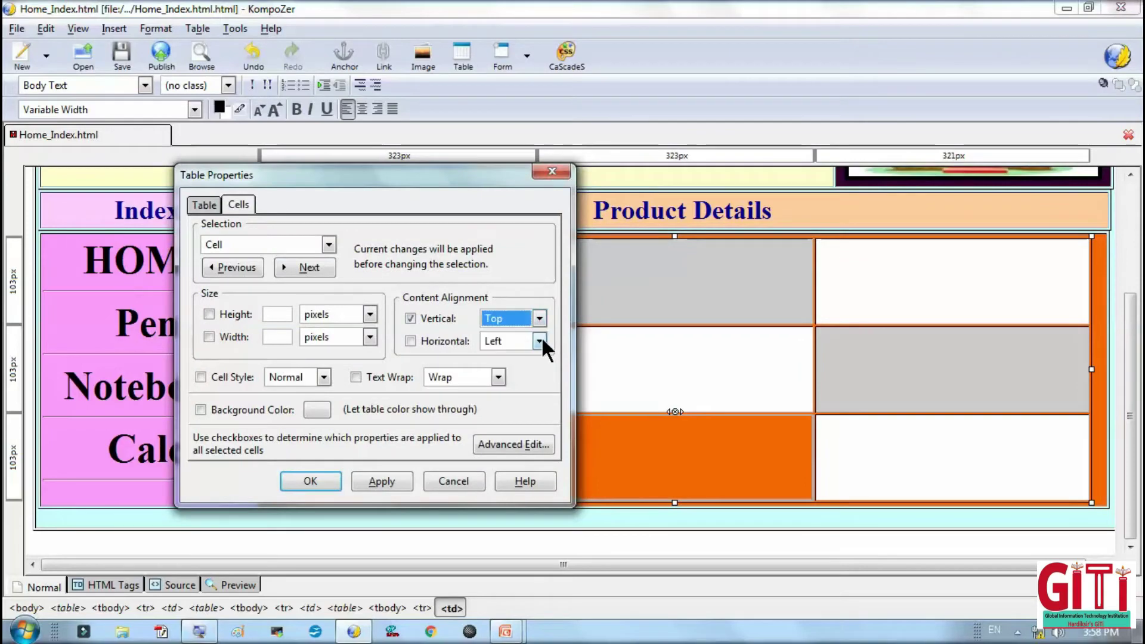
pyautogui.click(539, 340)
pyautogui.click(520, 373)
# Give the bottom-middle cell of the product table the last-picked grey background #CCCCCC and apply the cell properties.
pyautogui.click(316, 410)
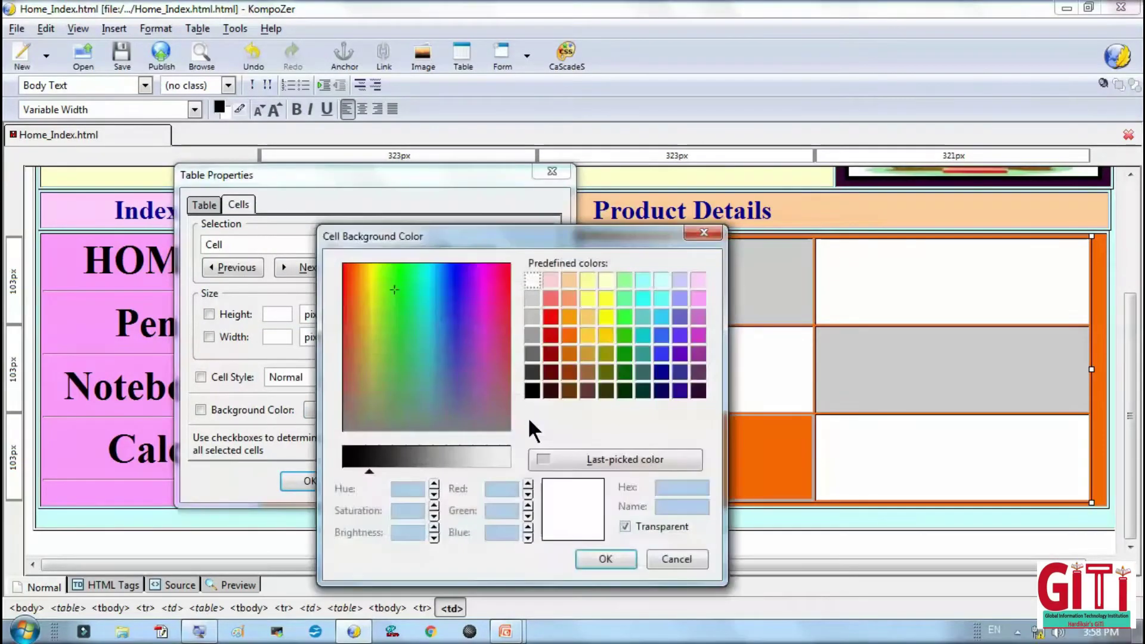
pyautogui.click(608, 459)
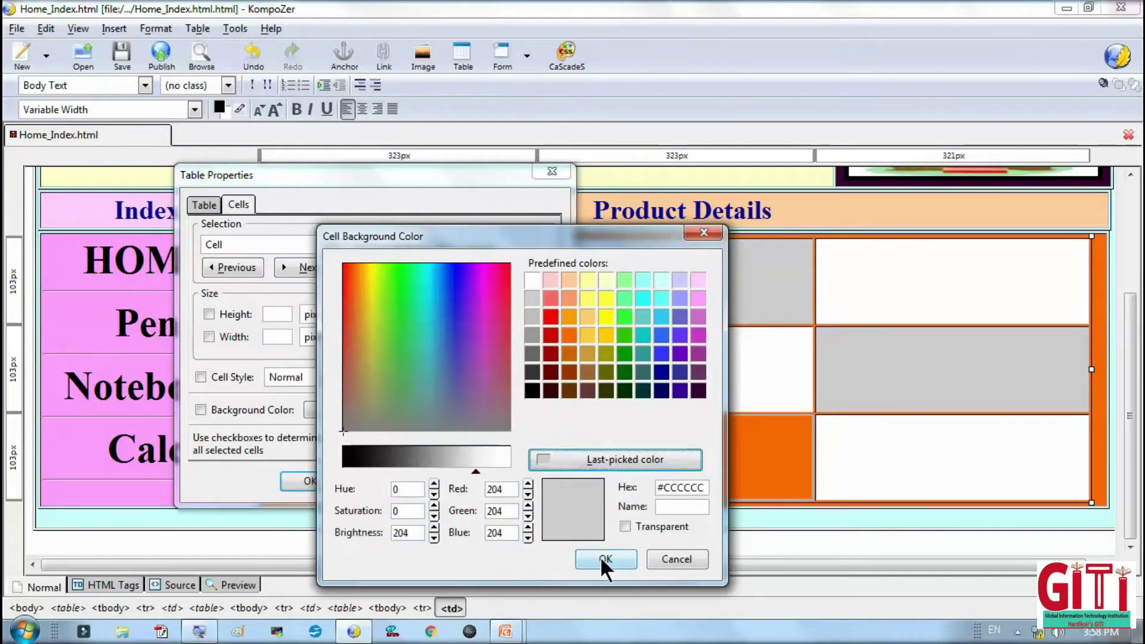
pyautogui.click(603, 558)
pyautogui.click(376, 481)
pyautogui.click(314, 481)
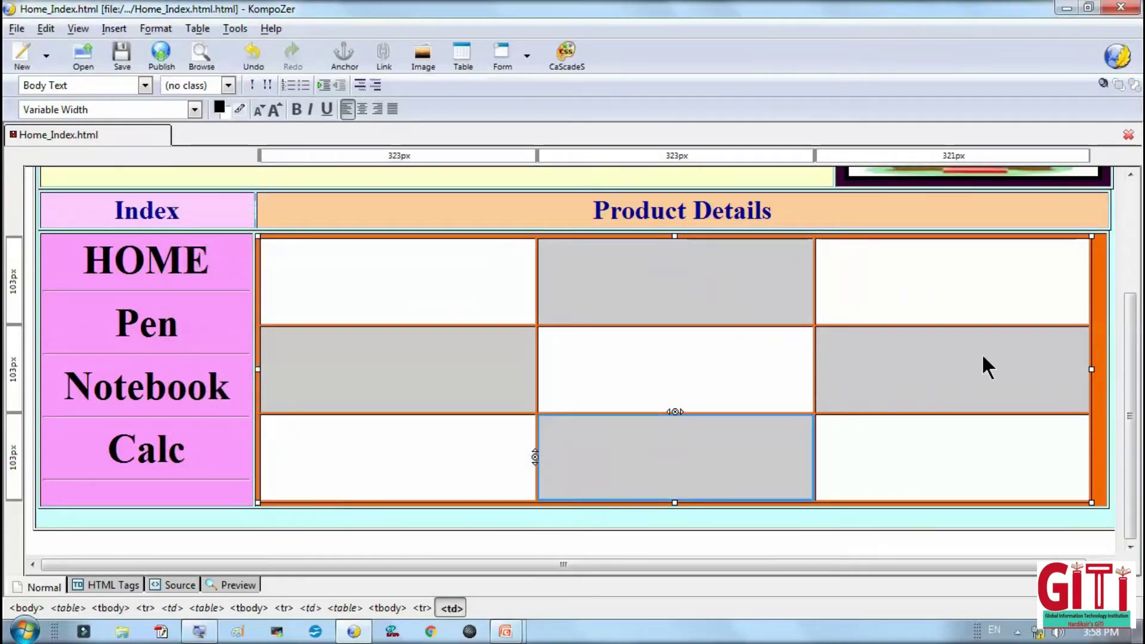
pyautogui.click(1095, 431)
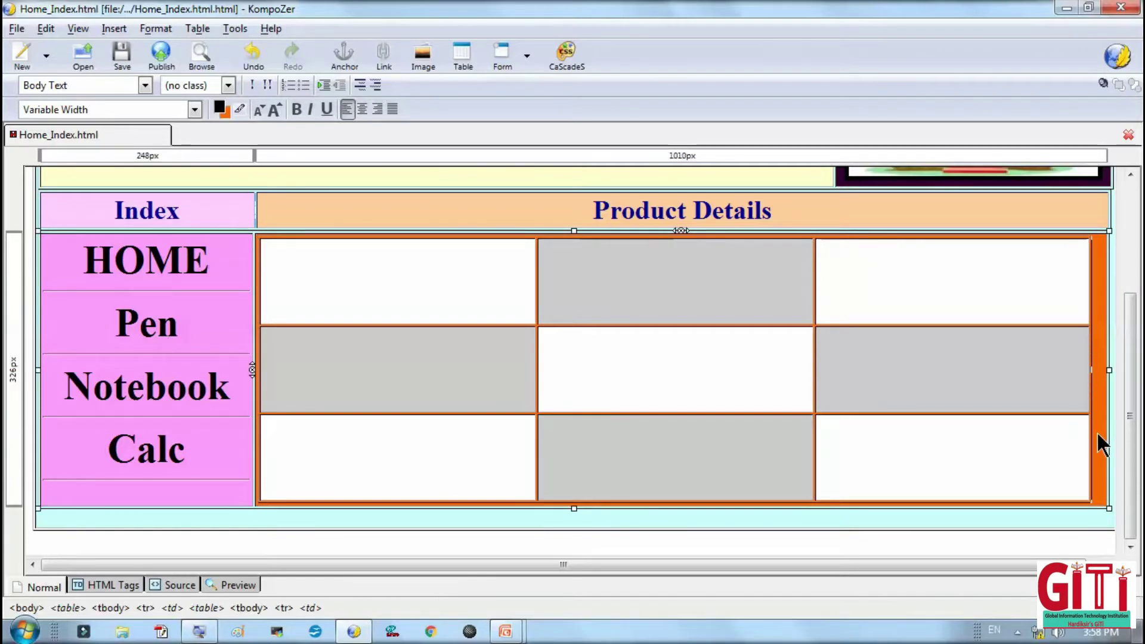
# Set the cell spacing of the layout table holding the index list and product grid to 8 pixels.
pyautogui.doubleClick(1096, 429)
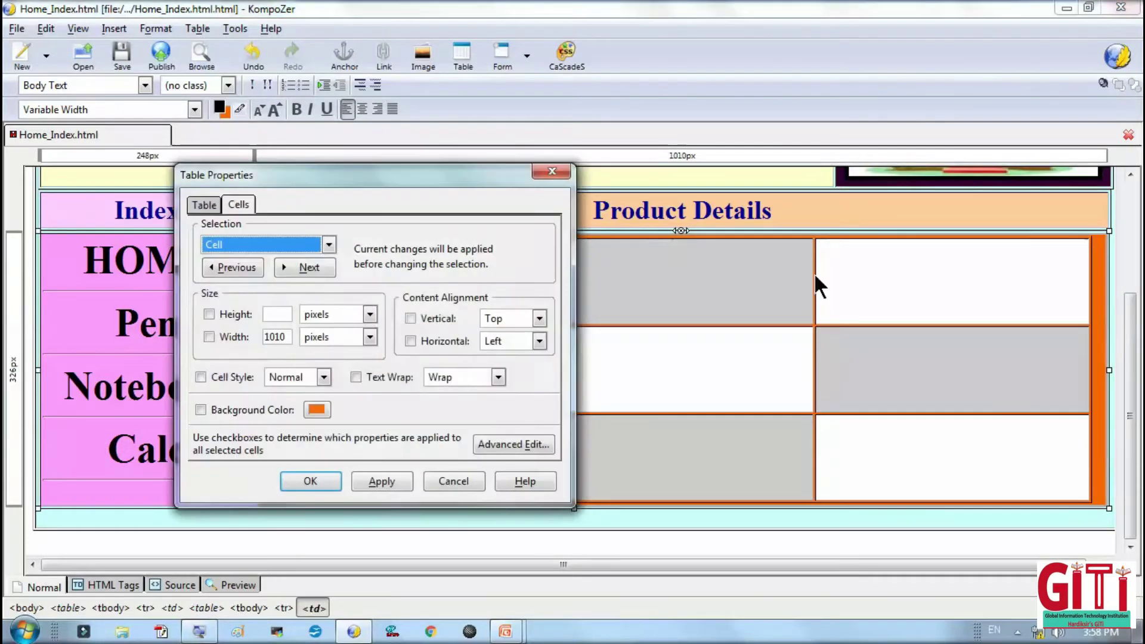
pyautogui.click(203, 205)
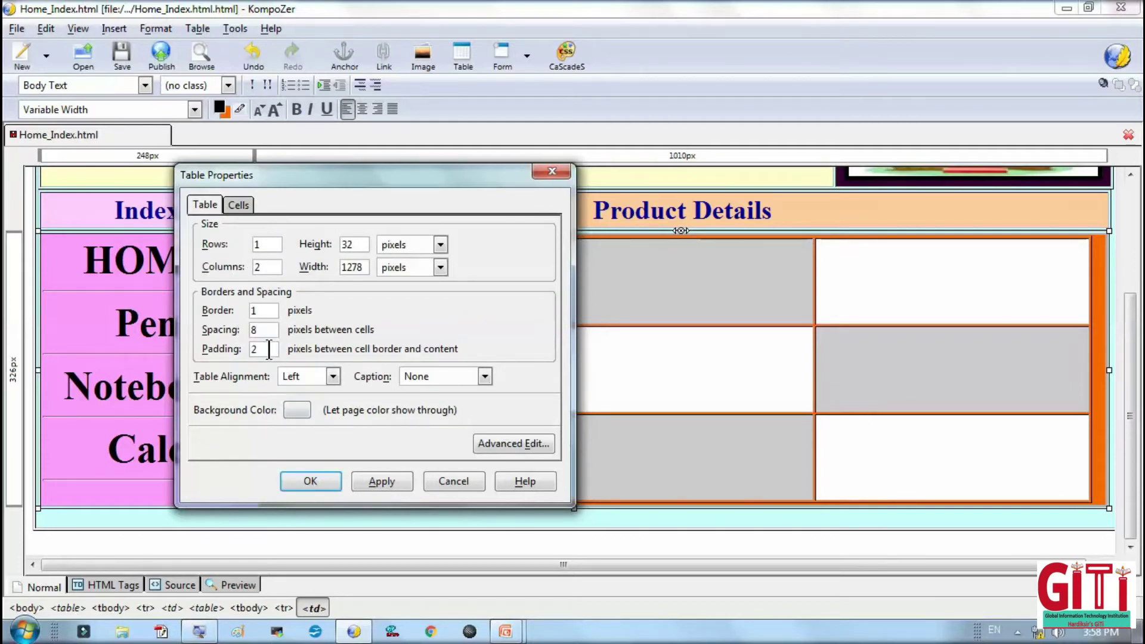
pyautogui.click(371, 478)
pyautogui.click(327, 480)
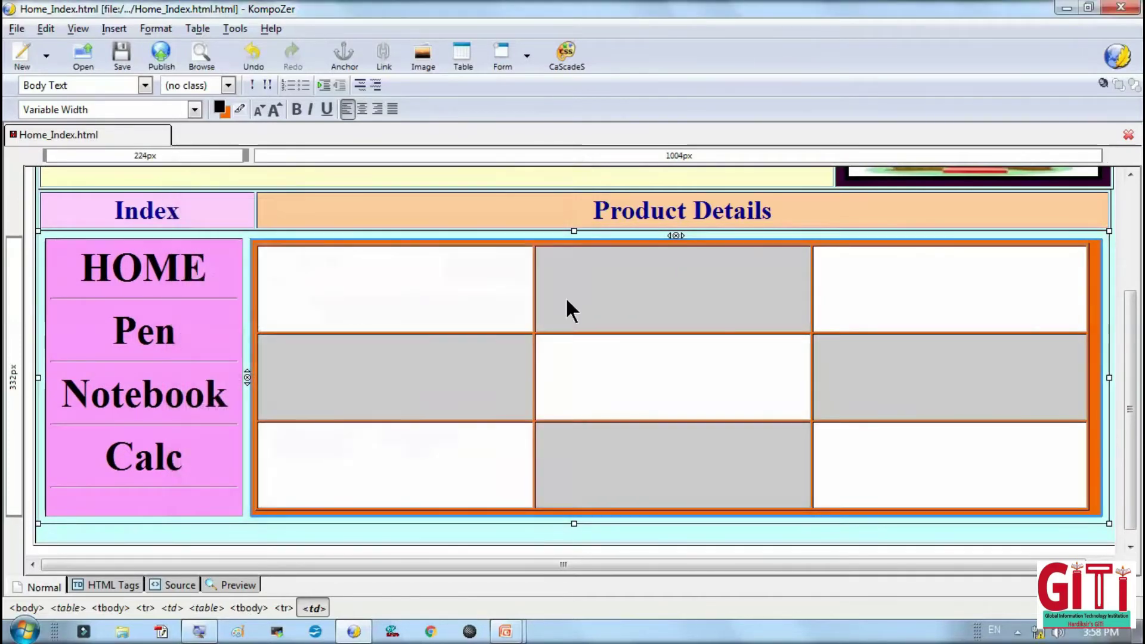
# Set the border of the heading table containing Index and Product Details to 5 pixels and apply it.
pyautogui.click(252, 210)
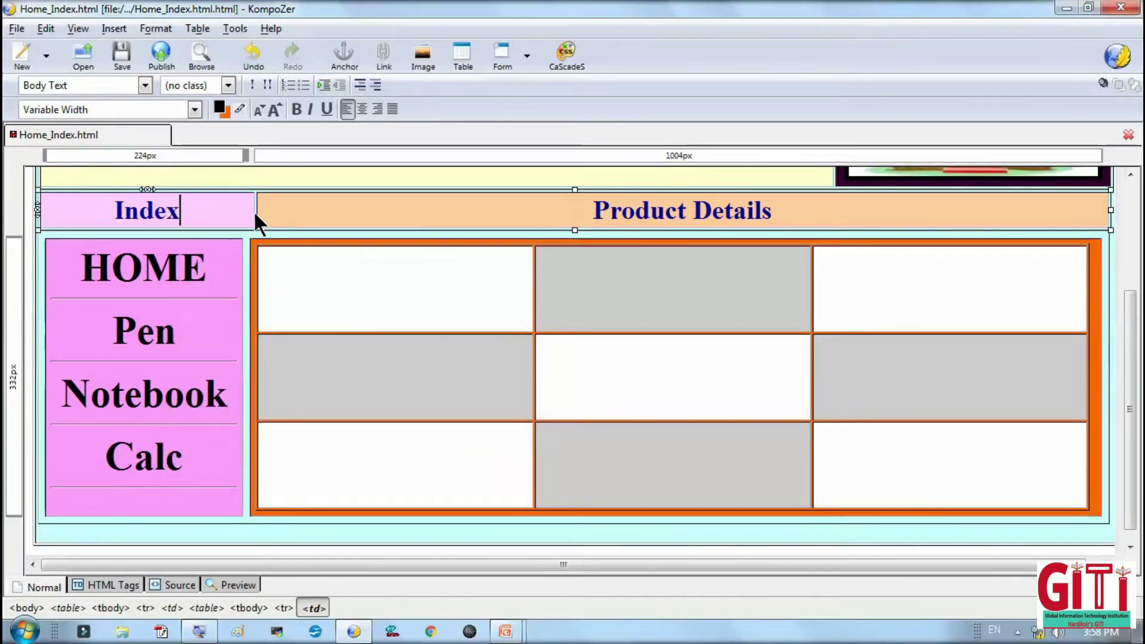
pyautogui.click(255, 210)
pyautogui.scroll(2, 256, 210)
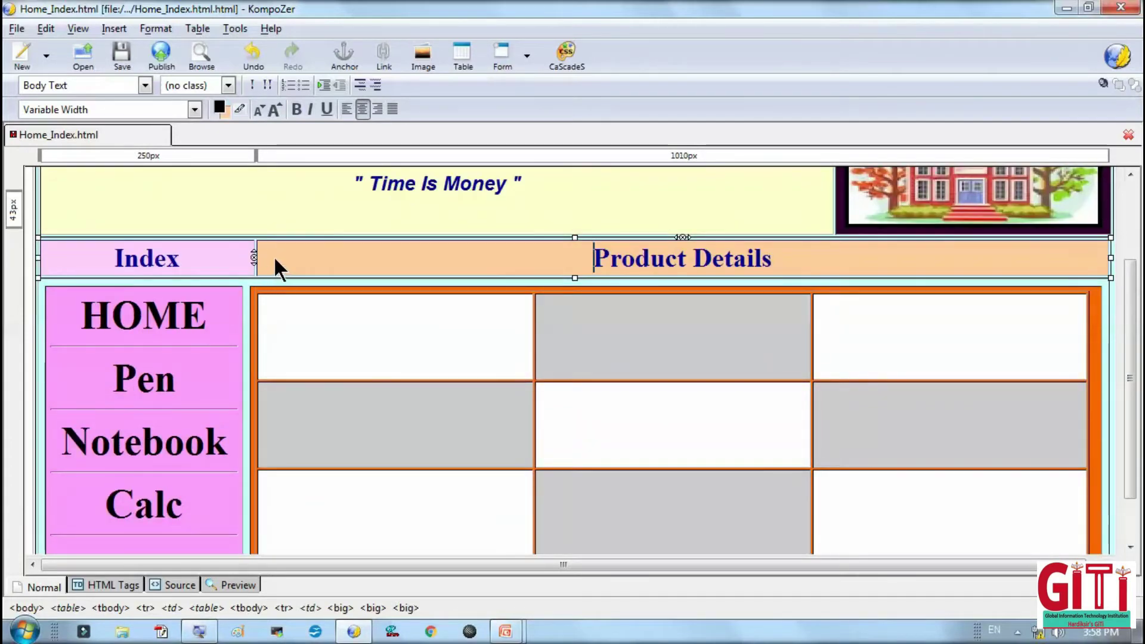
pyautogui.scroll(2, 274, 262)
pyautogui.doubleClick(328, 298)
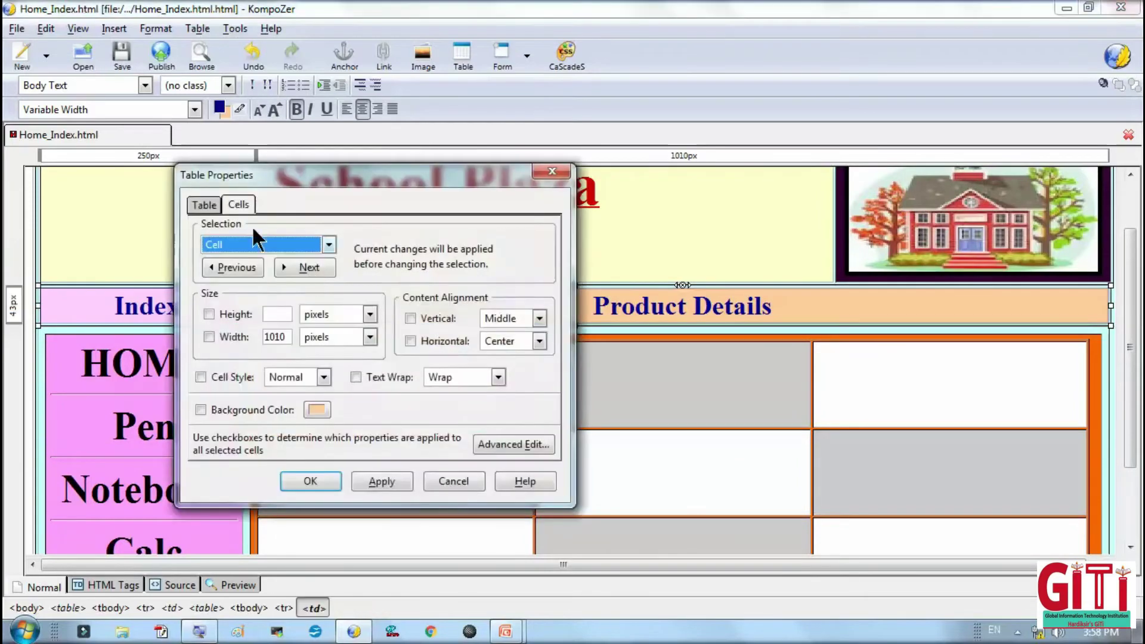
pyautogui.click(205, 205)
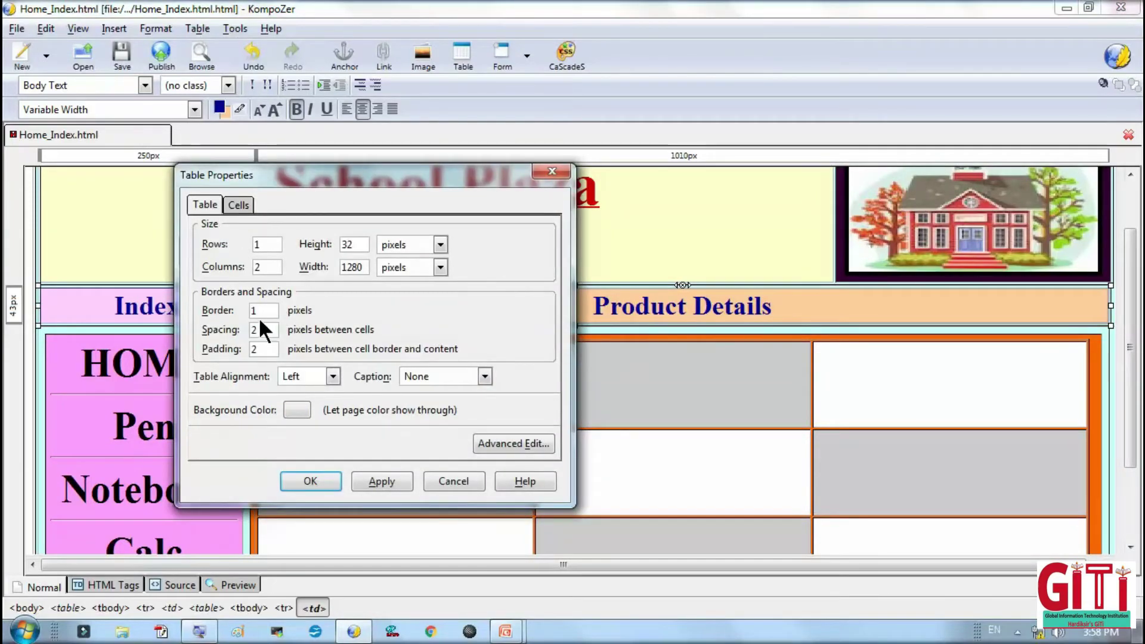
pyautogui.click(271, 310)
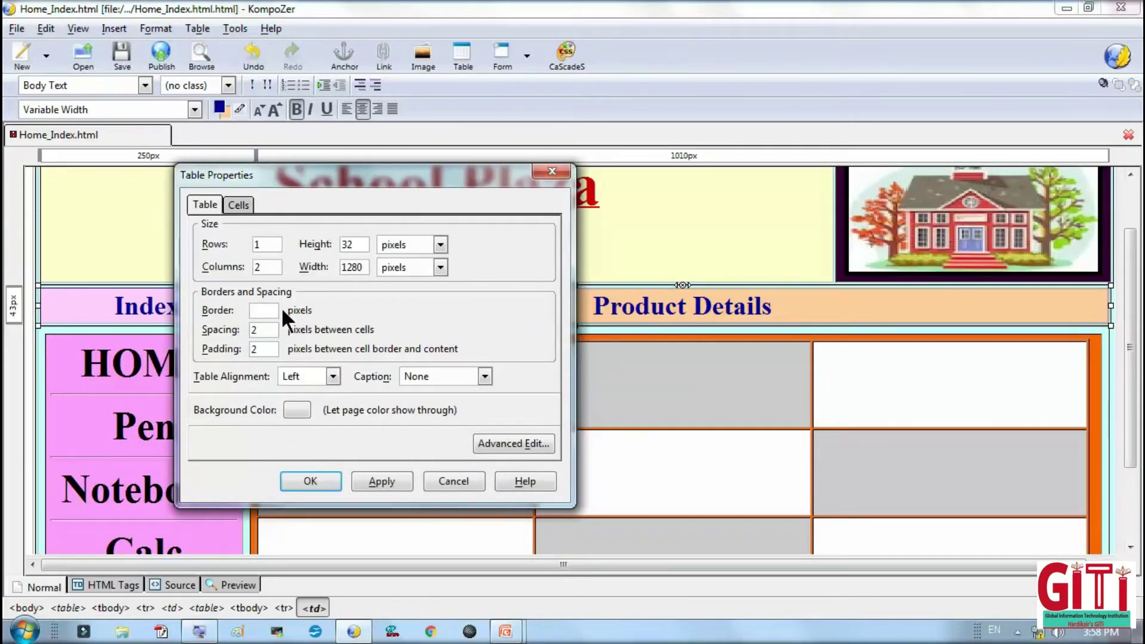
pyautogui.write('5')
pyautogui.click(364, 477)
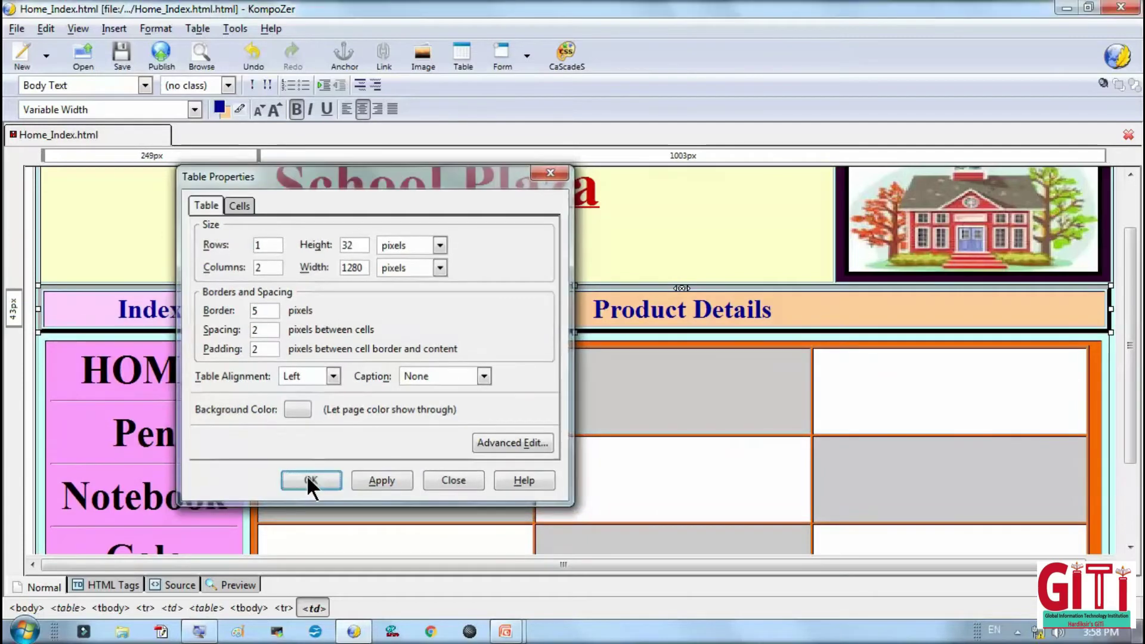
pyautogui.click(308, 479)
# Widen the layout table's index list column to about 233 px.
pyautogui.click(263, 401)
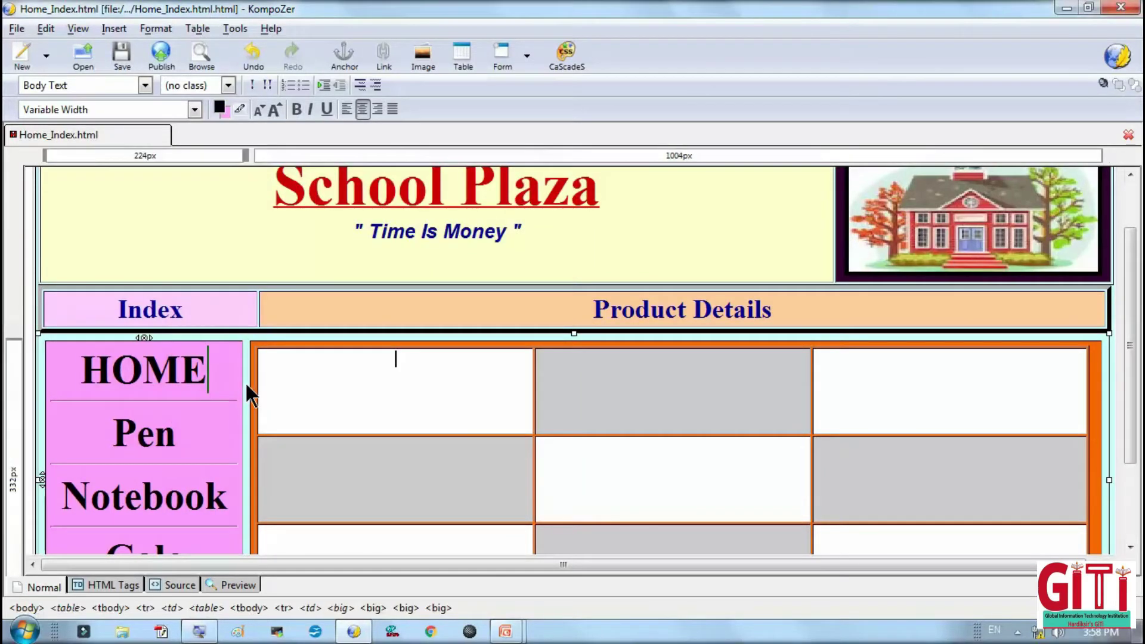
pyautogui.moveTo(245, 155); pyautogui.dragTo(256, 156)
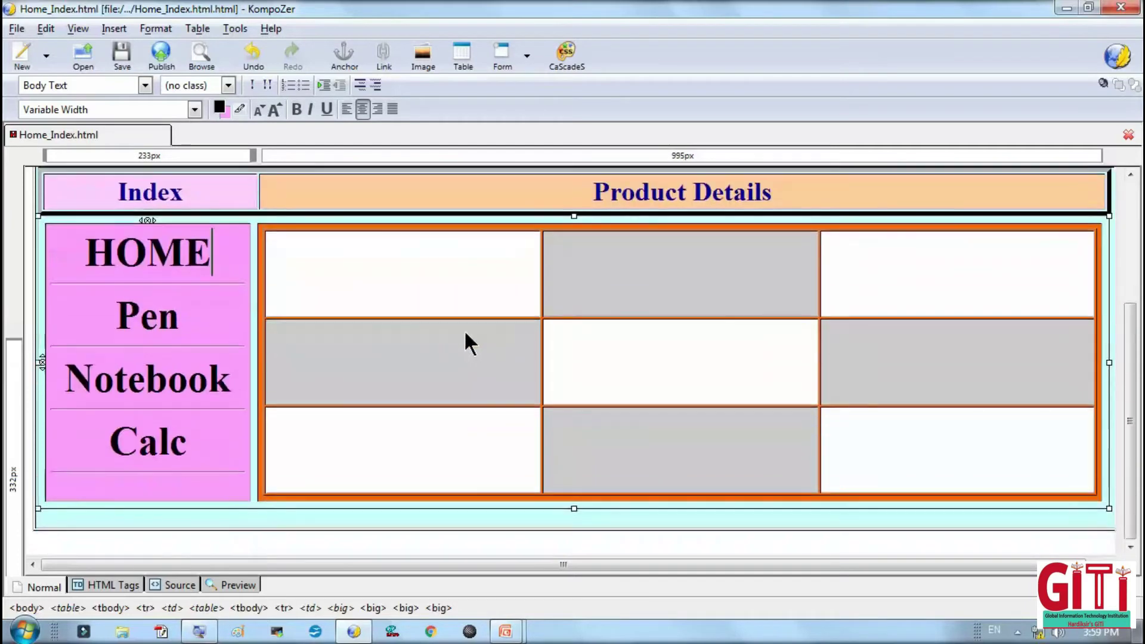
# Increase the cell spacing of the 3 x 3 product table and apply the table properties.
pyautogui.scroll(-3, 465, 340)
pyautogui.doubleClick(711, 445)
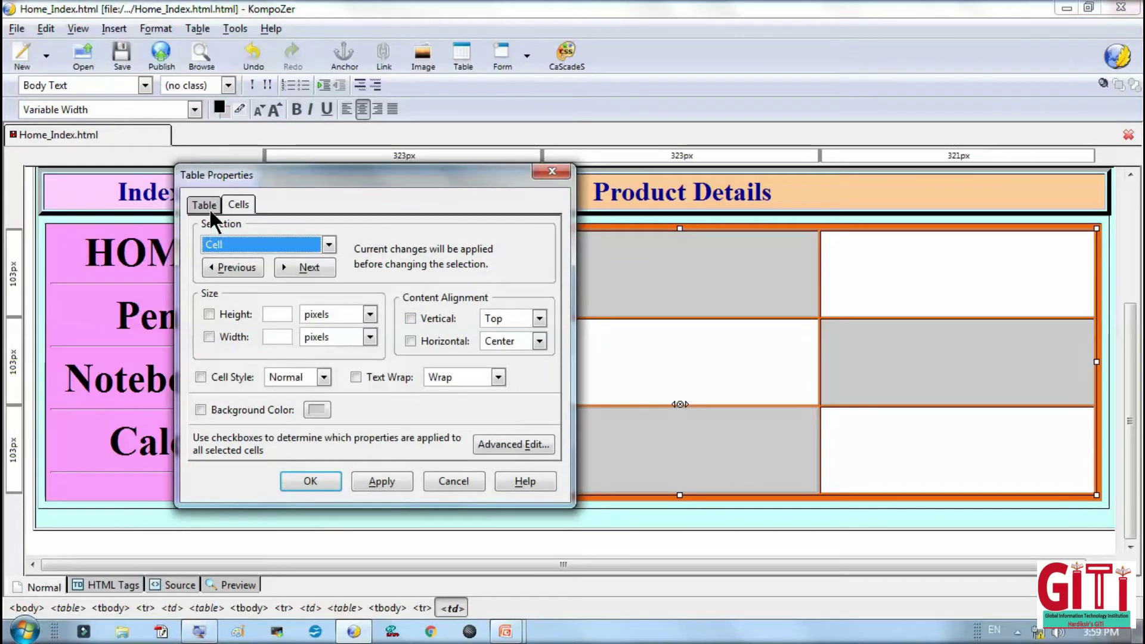
pyautogui.click(208, 206)
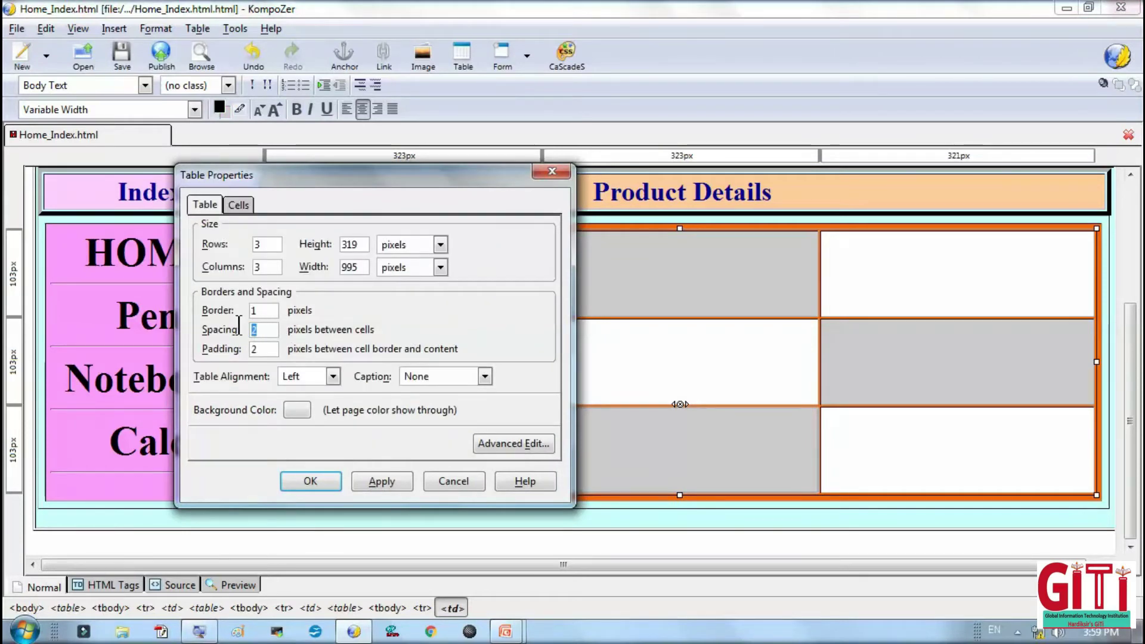
pyautogui.click(371, 484)
pyautogui.click(293, 477)
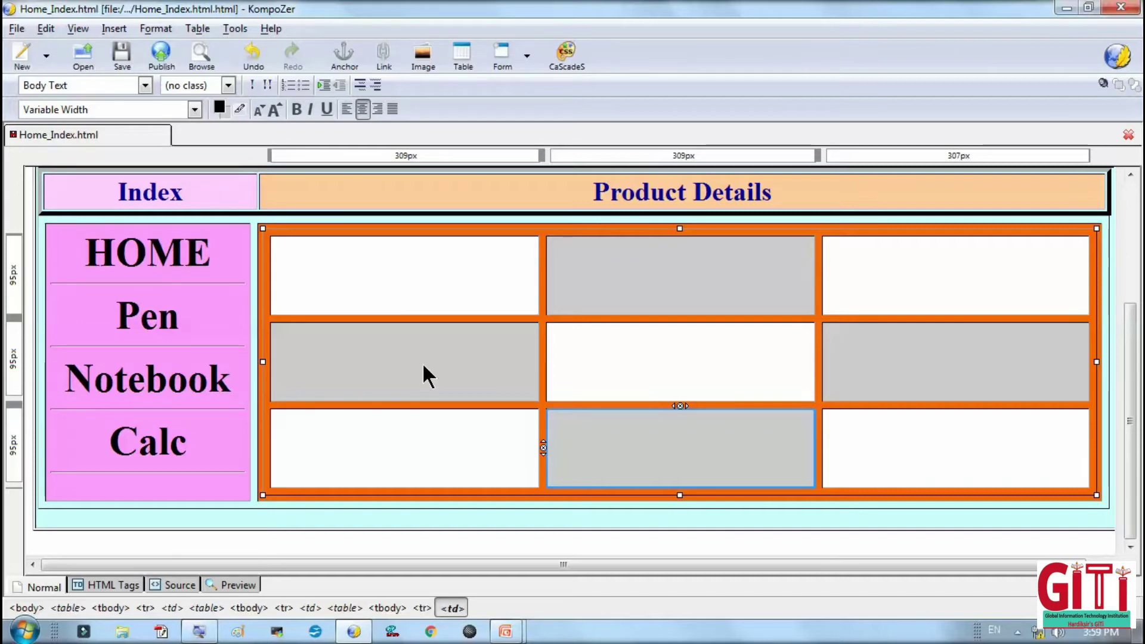
# Open the image properties for a new image in the product table's top-left cell.
pyautogui.click(444, 285)
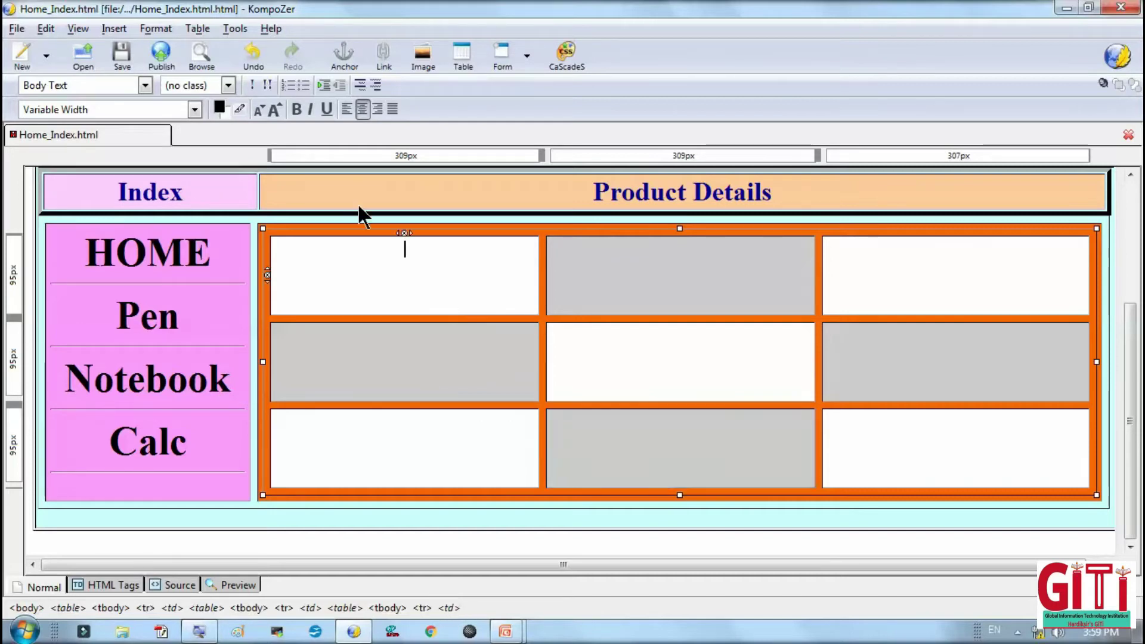
pyautogui.click(114, 28)
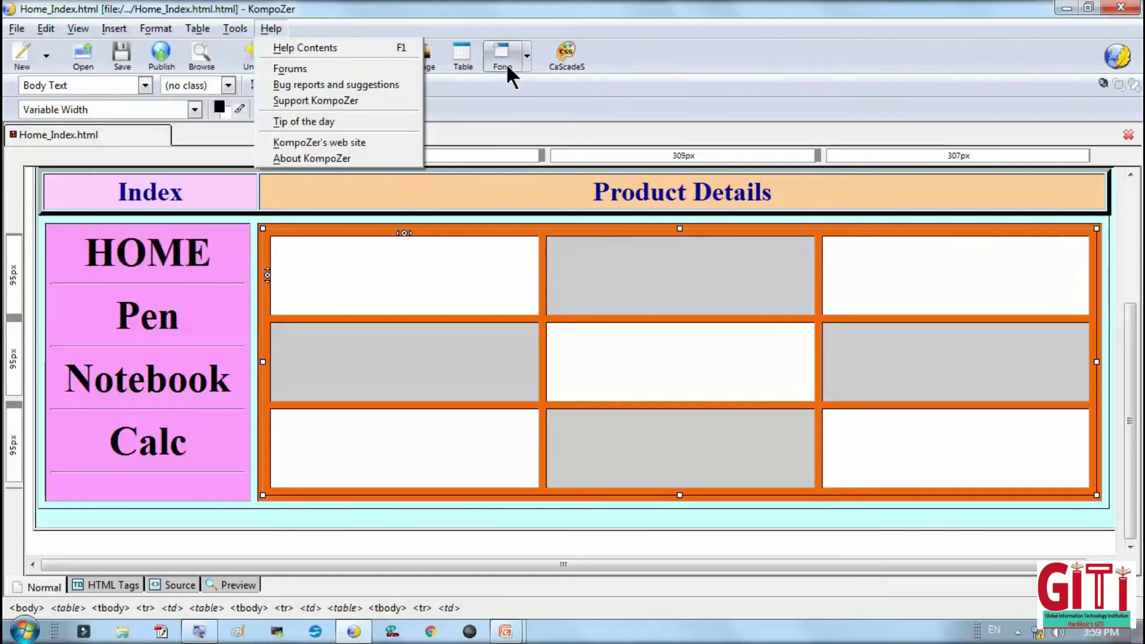
pyautogui.click(485, 100)
pyautogui.click(425, 58)
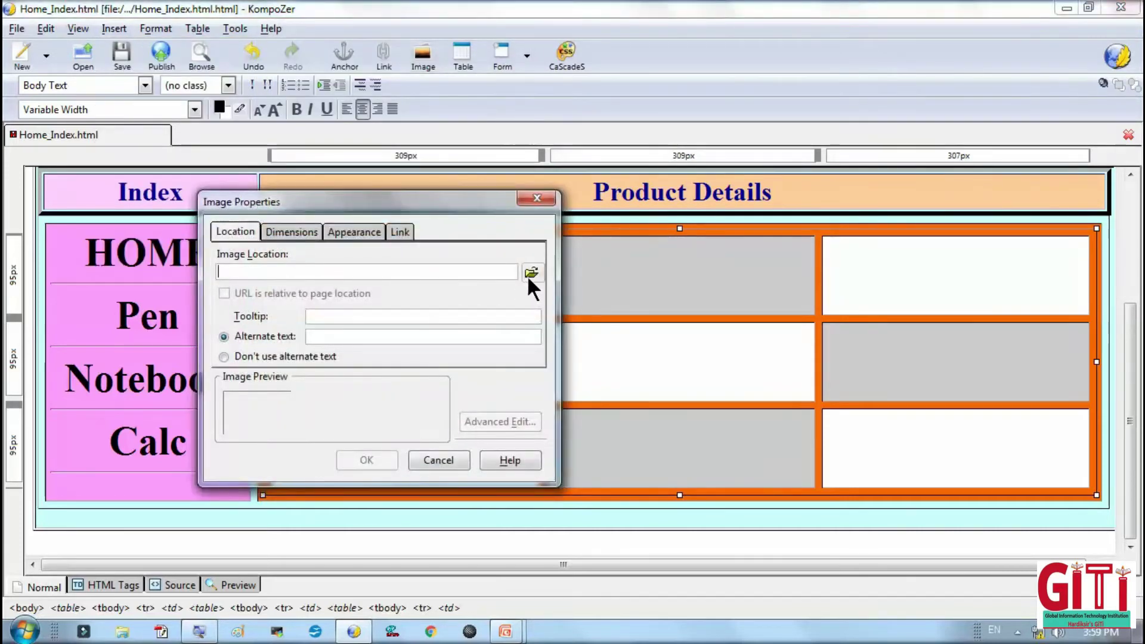
pyautogui.click(528, 274)
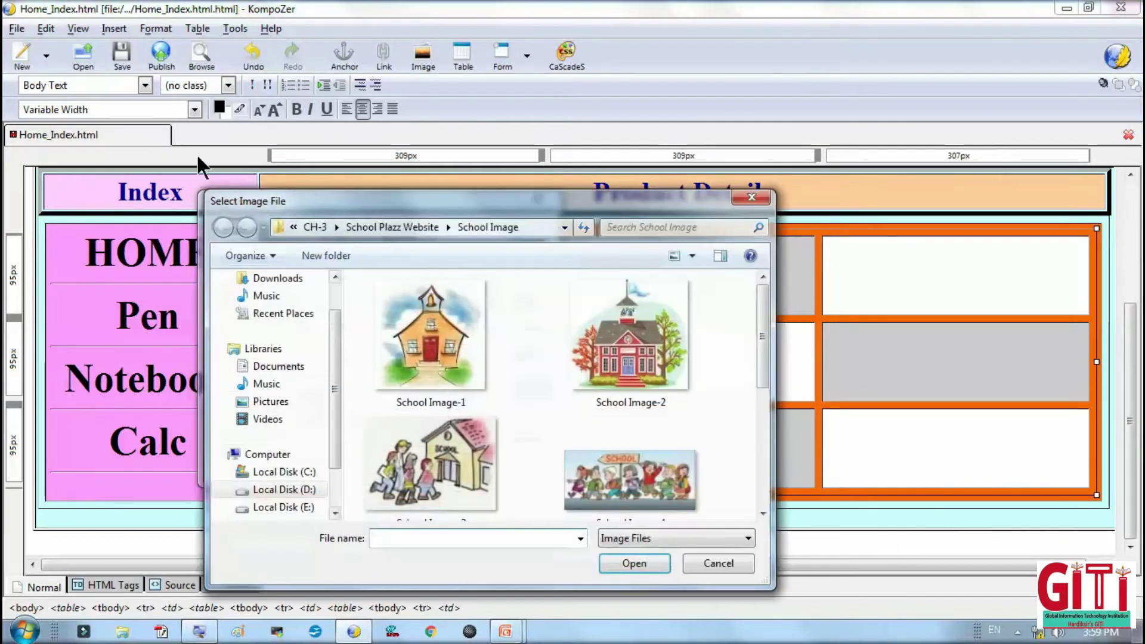
pyautogui.click(356, 227)
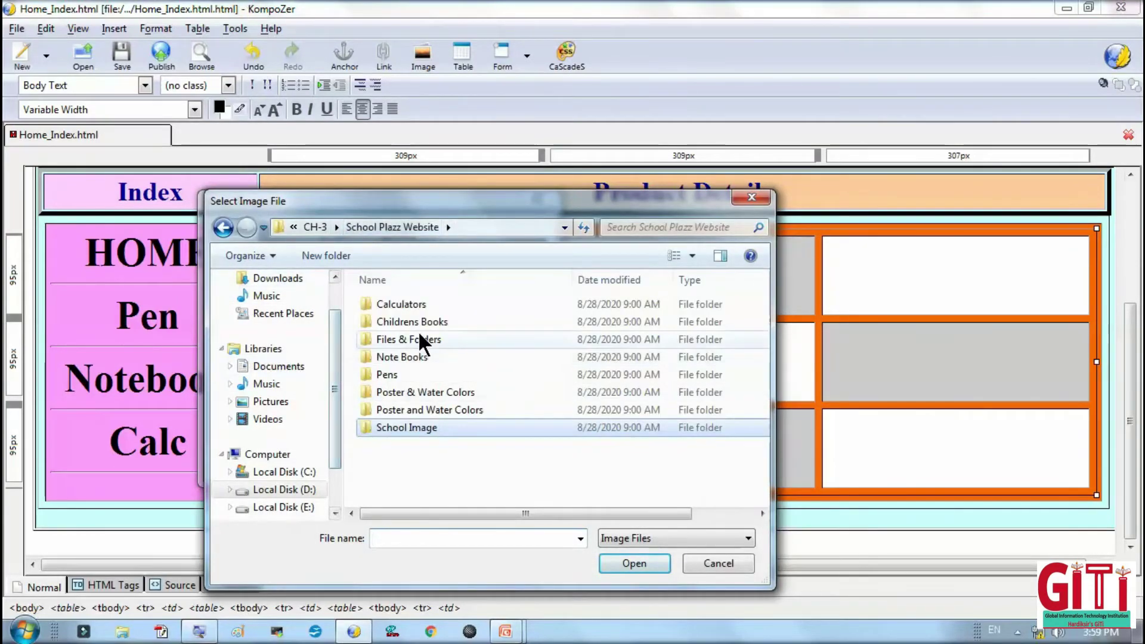
pyautogui.doubleClick(394, 353)
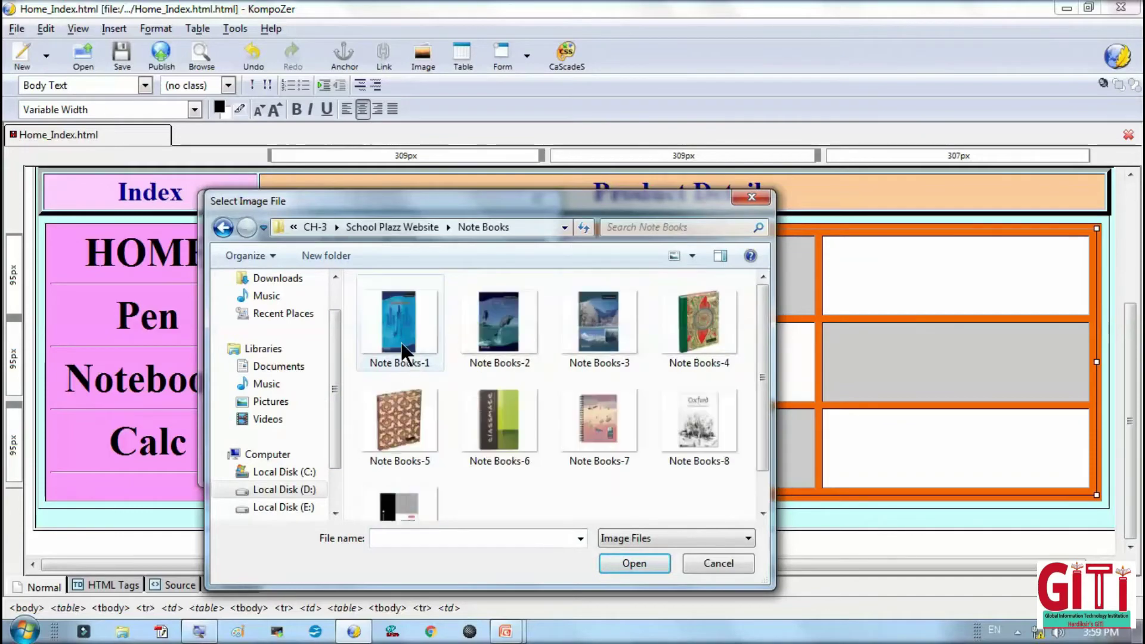
pyautogui.doubleClick(400, 342)
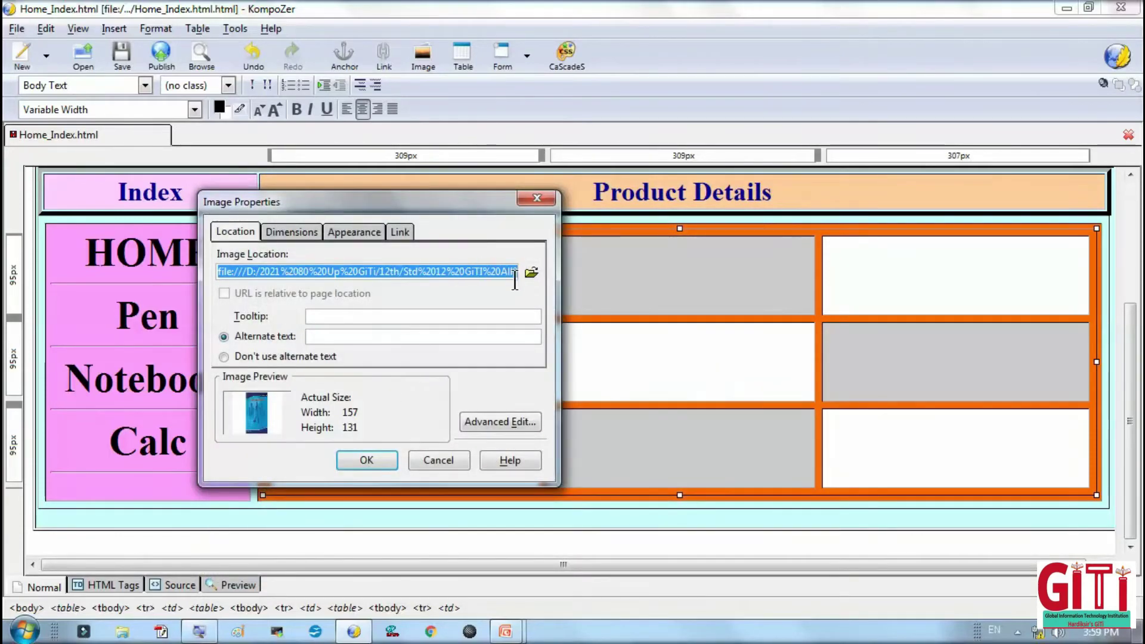
# Choose Pens-1 from the Pens folder inside School Plazz Website as the image file.
pyautogui.click(535, 274)
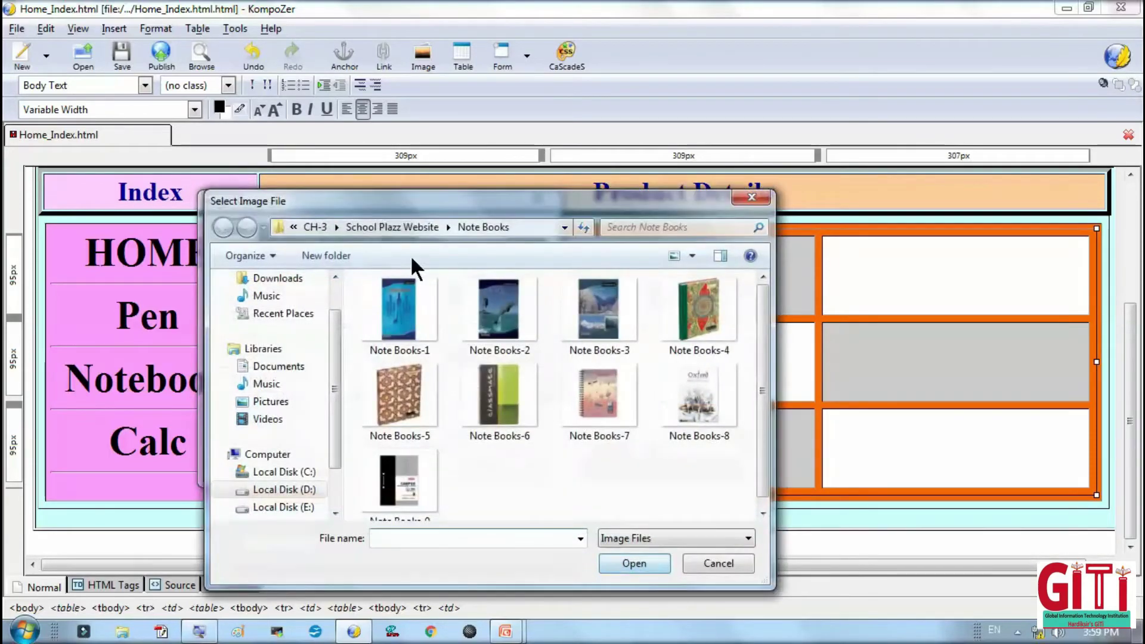
pyautogui.click(410, 231)
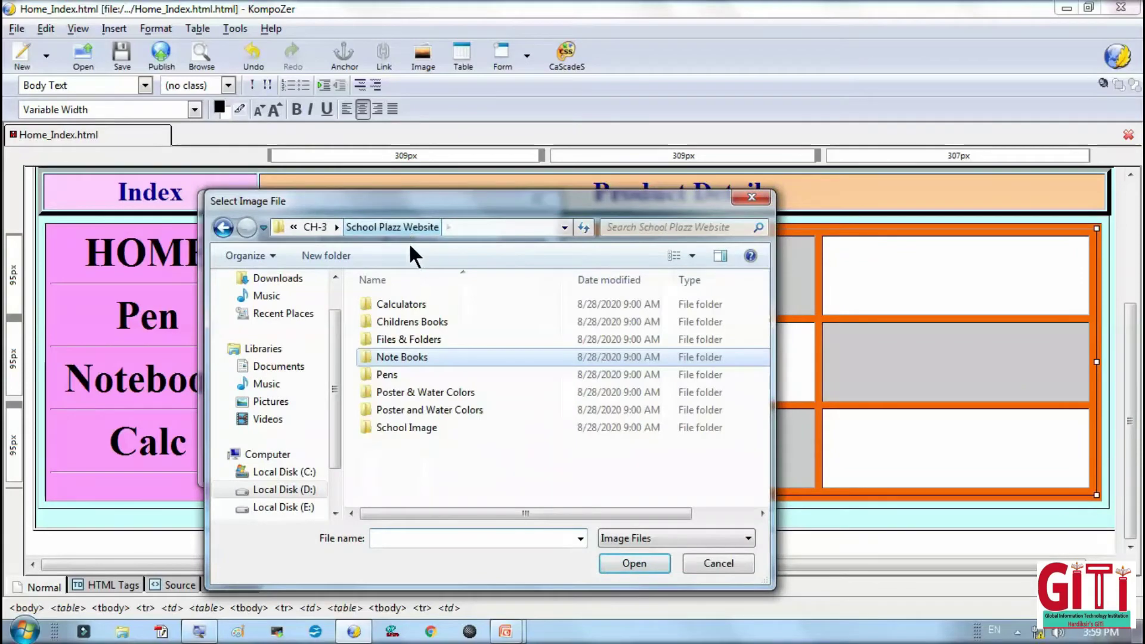
pyautogui.click(394, 375)
pyautogui.doubleClick(394, 374)
pyautogui.click(404, 338)
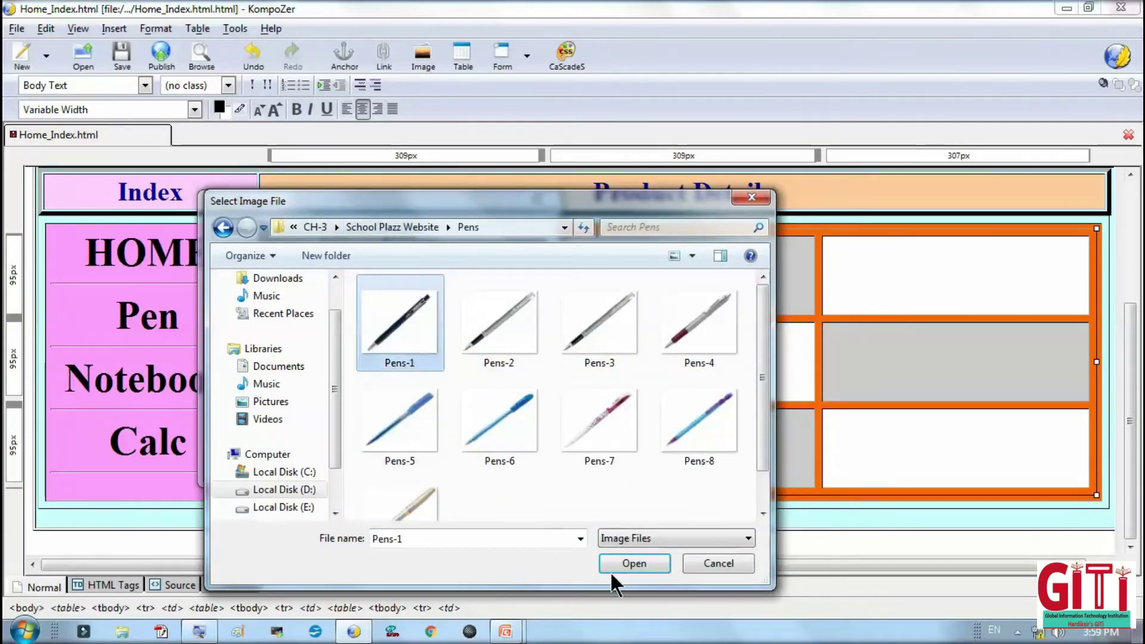
pyautogui.click(631, 563)
# Set the pen image to use no alternate text and insert it into the top-left product cell.
pyautogui.click(366, 461)
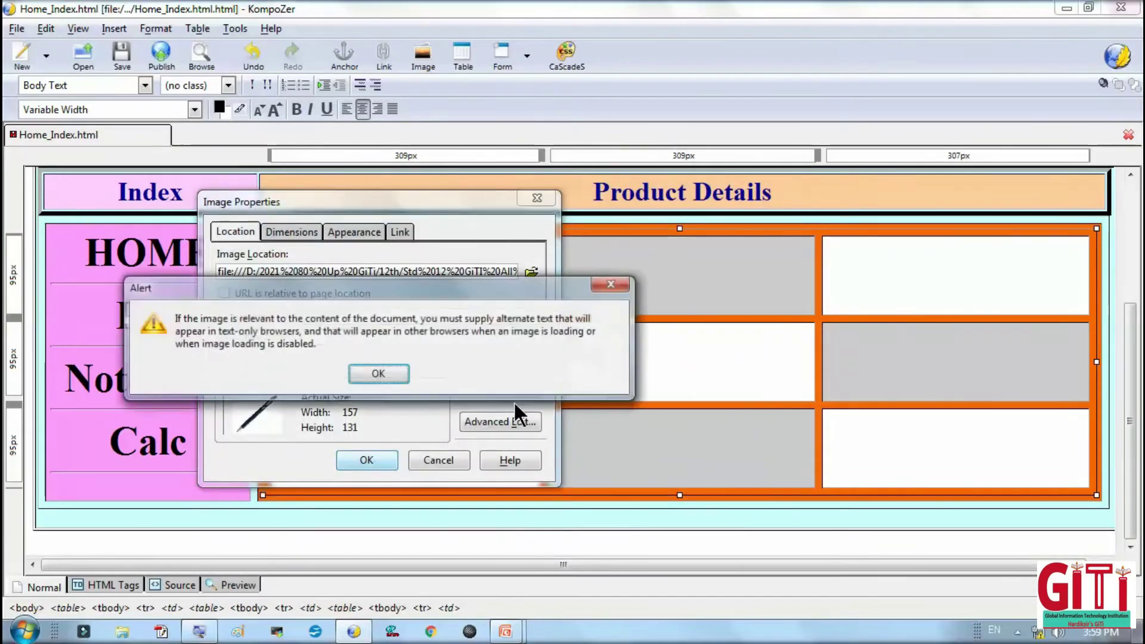
pyautogui.click(399, 373)
pyautogui.click(227, 356)
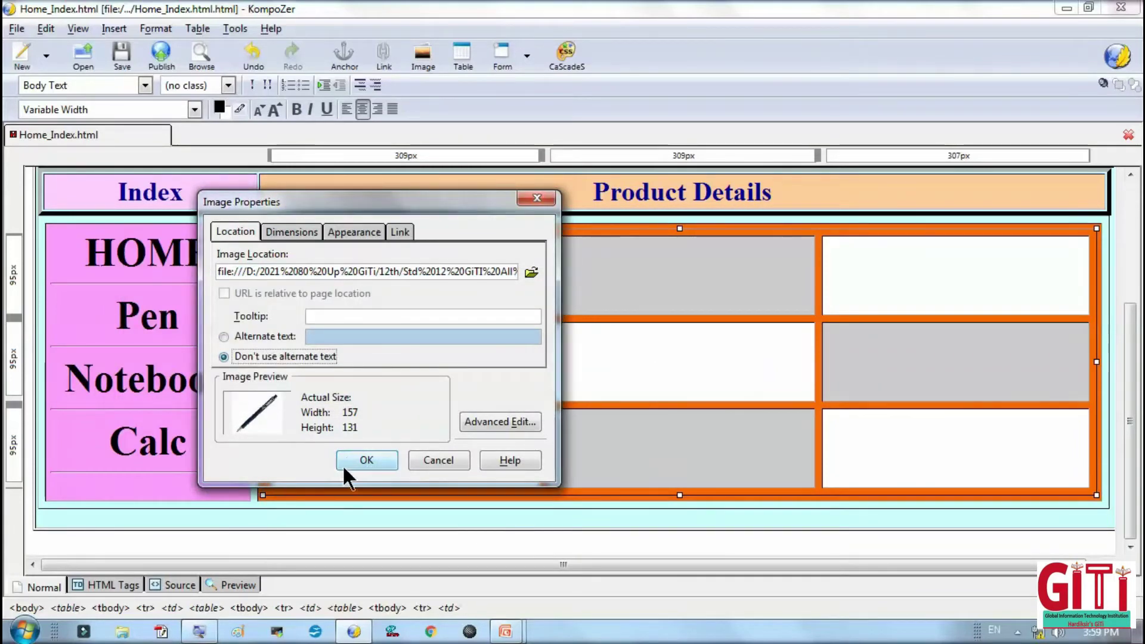
pyautogui.click(346, 459)
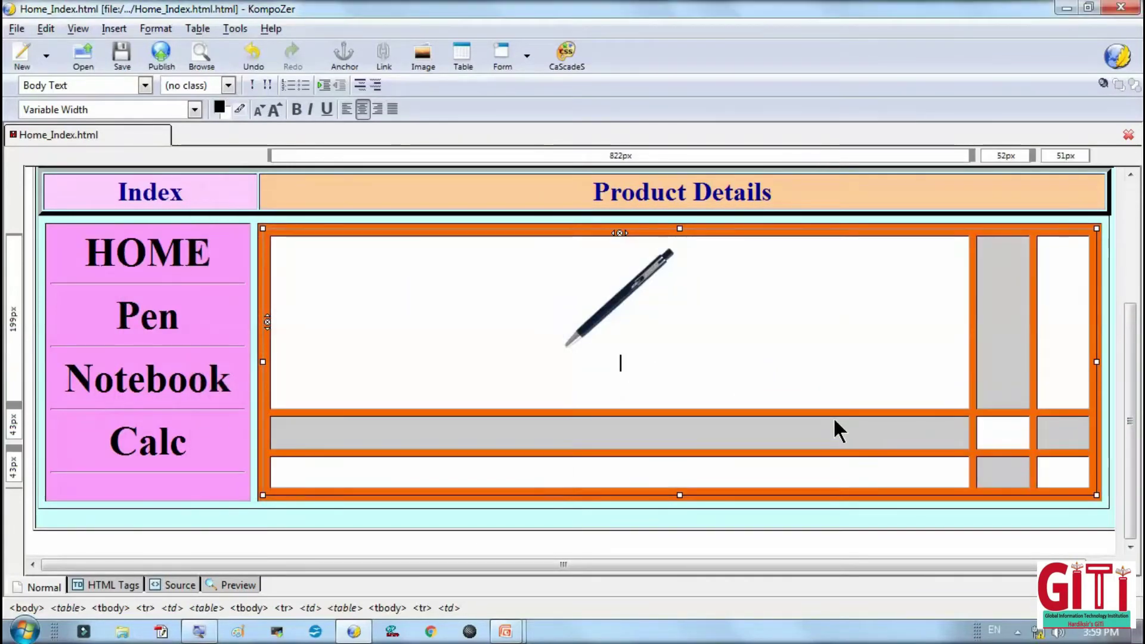
# Enter the caption "Pen 1" below the pen image, with "Old Price :- 56" on the following line.
pyautogui.write('Pen 1')
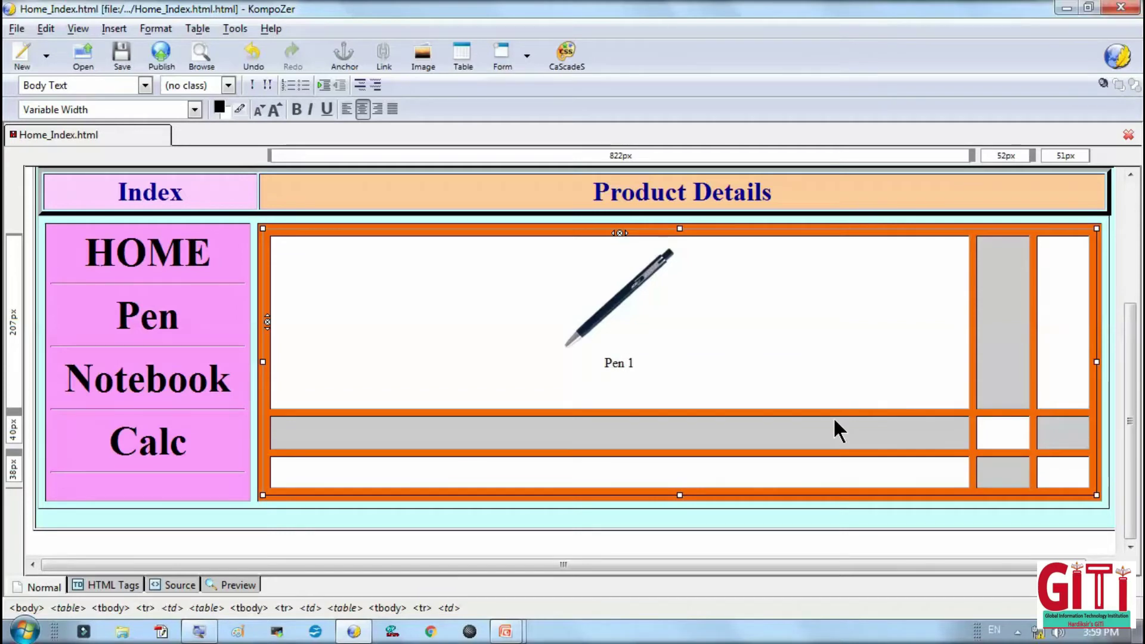
pyautogui.press('Return')
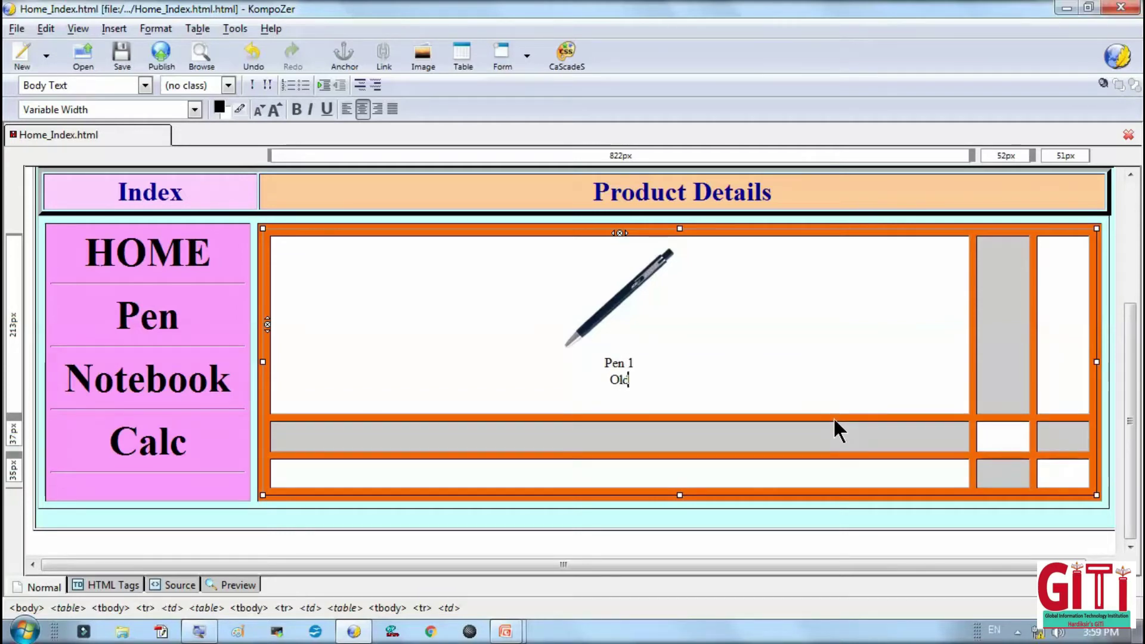
pyautogui.write('Old Price')
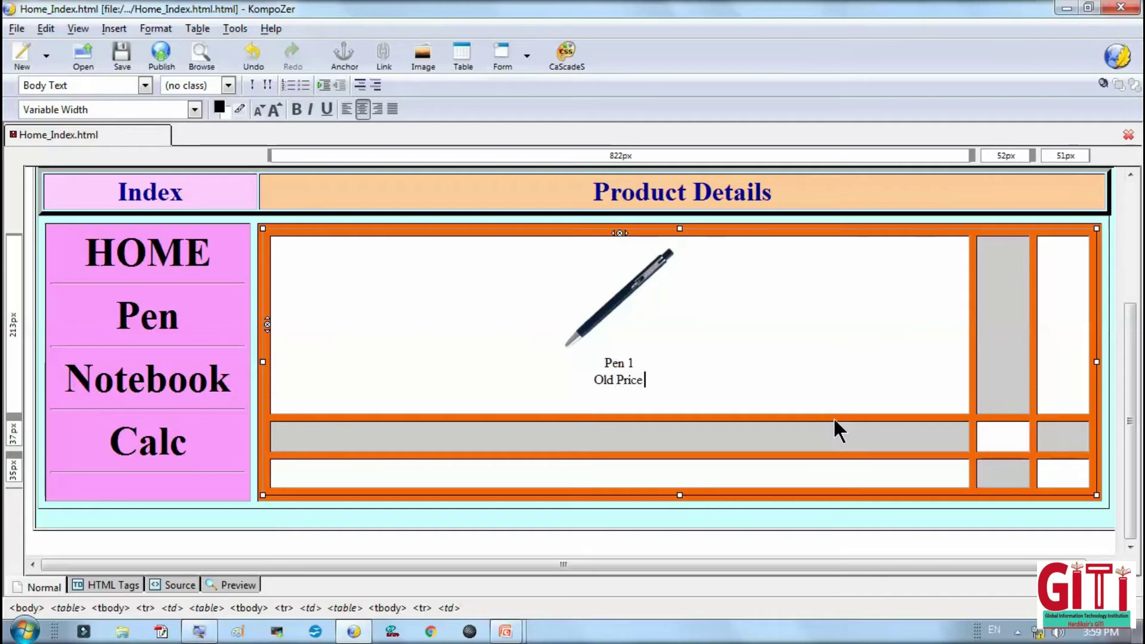
pyautogui.write(' :-')
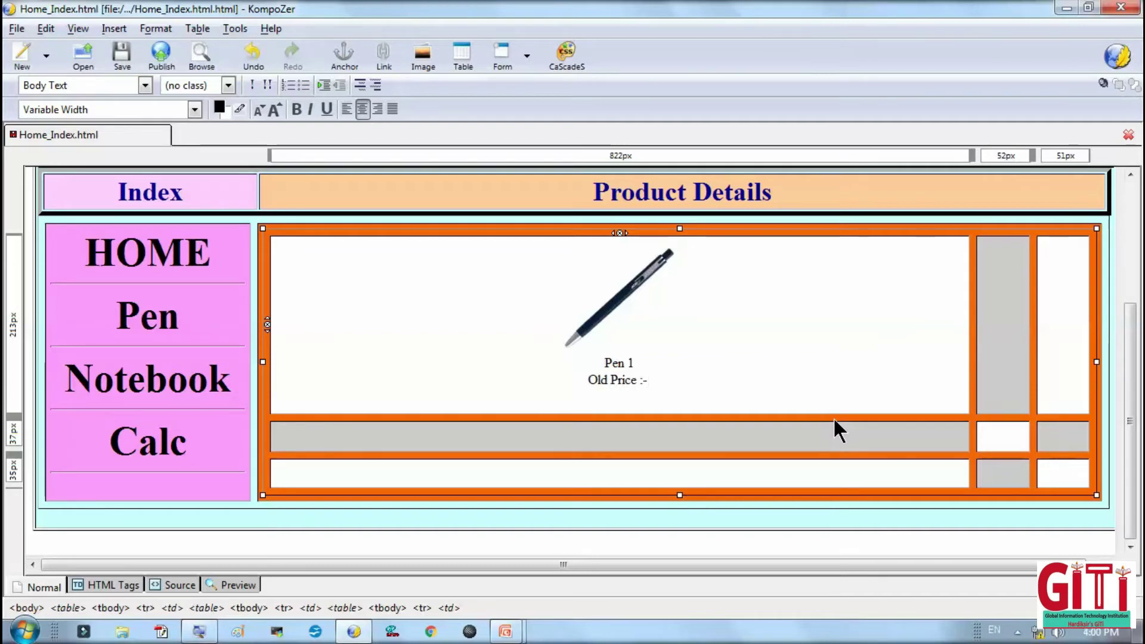
pyautogui.write(' 56')
# Add the lines "New Price :- 46" and "Add To Cart" below the old price in the pen caption.
pyautogui.press('Return')
pyautogui.write('N')
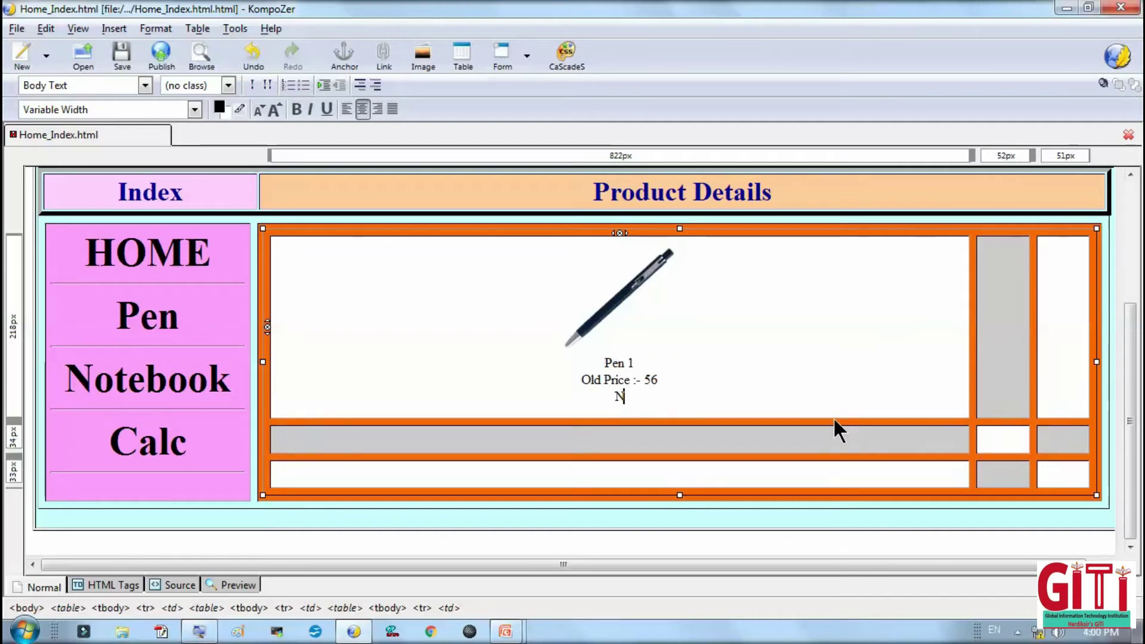
pyautogui.write('ew Price ')
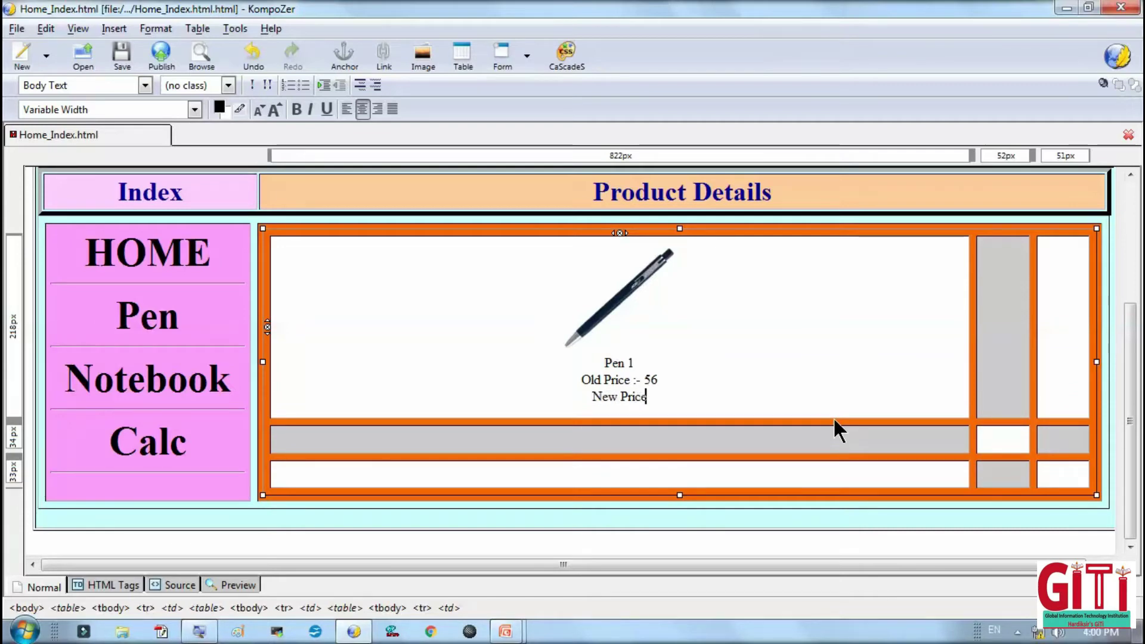
pyautogui.write(':- 46')
pyautogui.press('Return')
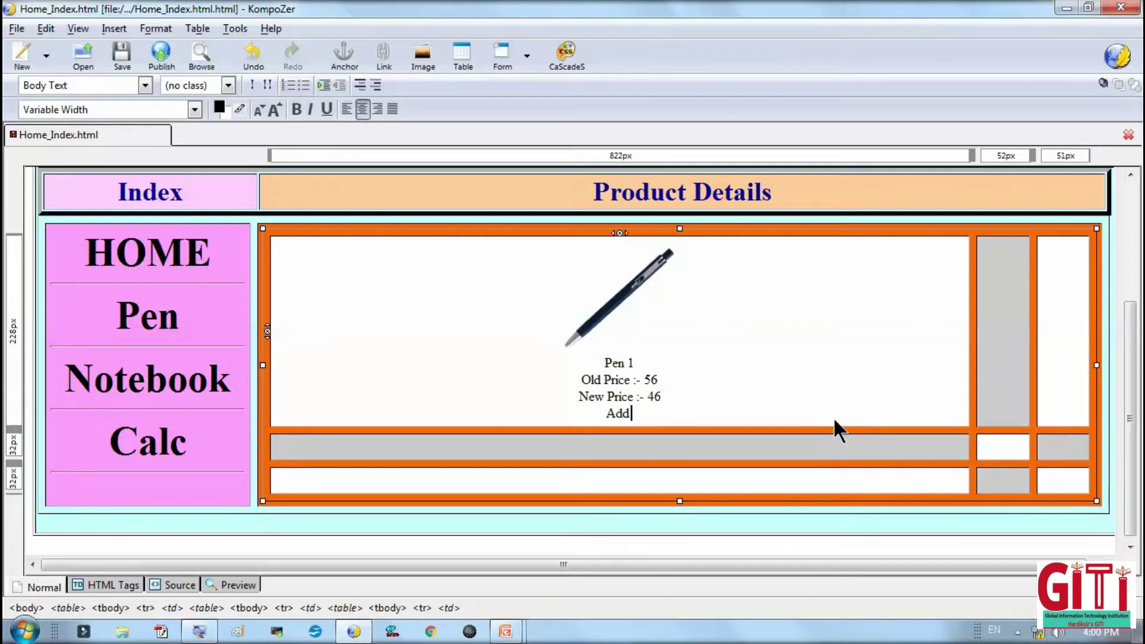
pyautogui.write('Add To cCar')
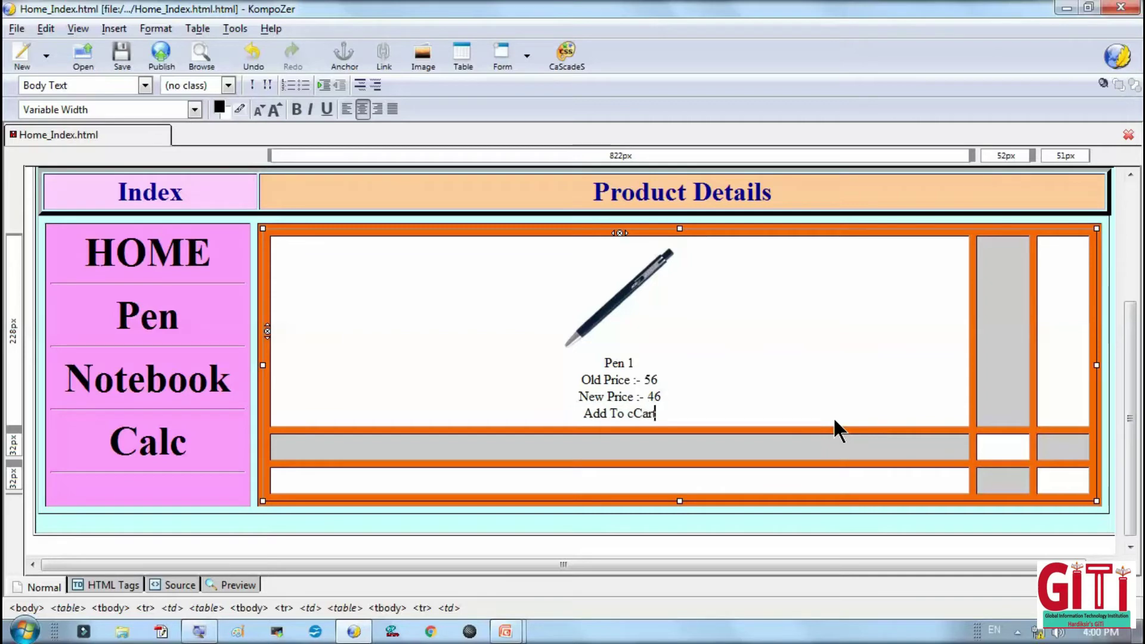
pyautogui.write('t')
pyautogui.press('Left')
pyautogui.press('Left')
pyautogui.press('BackSpace')
pyautogui.press('End')
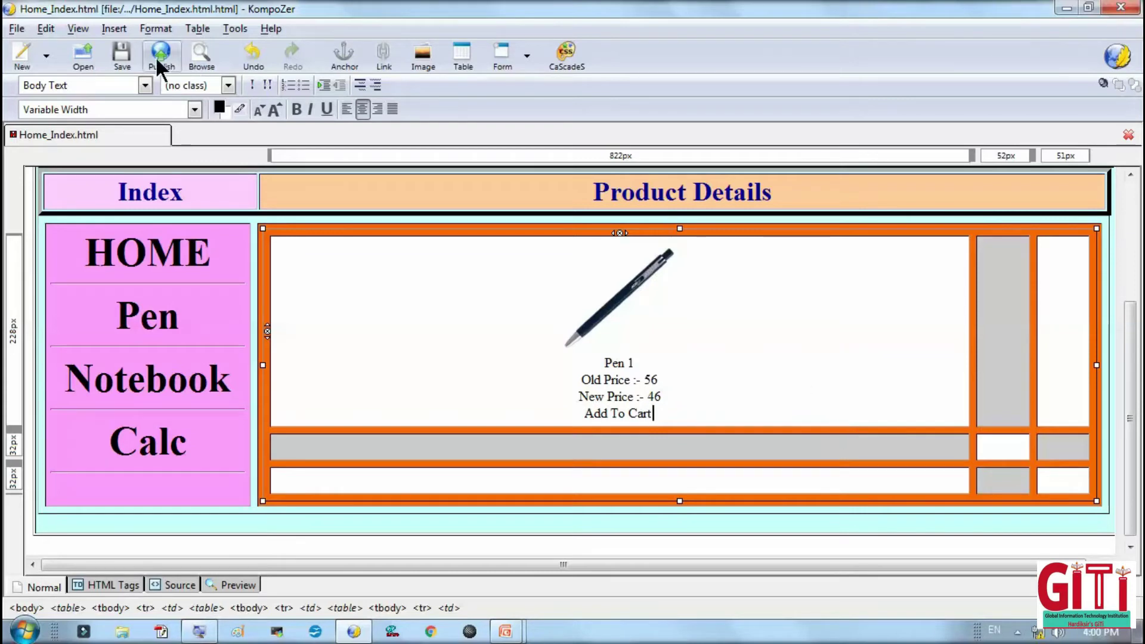
# Insert a check box form field named p1 after "Add To Cart".
pyautogui.click(113, 28)
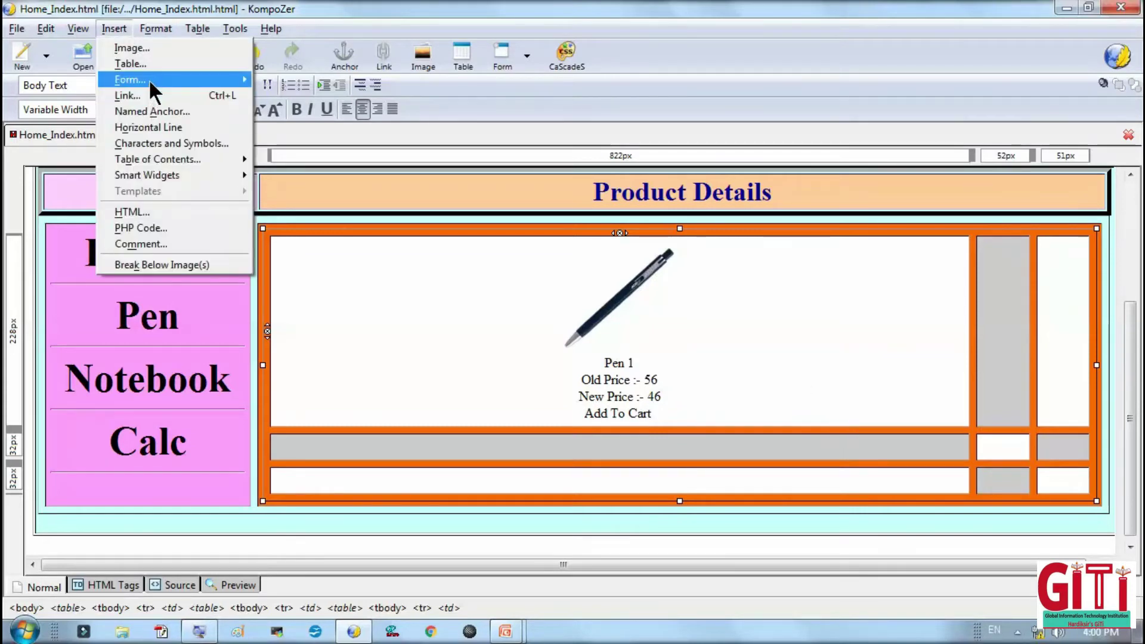
pyautogui.moveTo(148, 79)
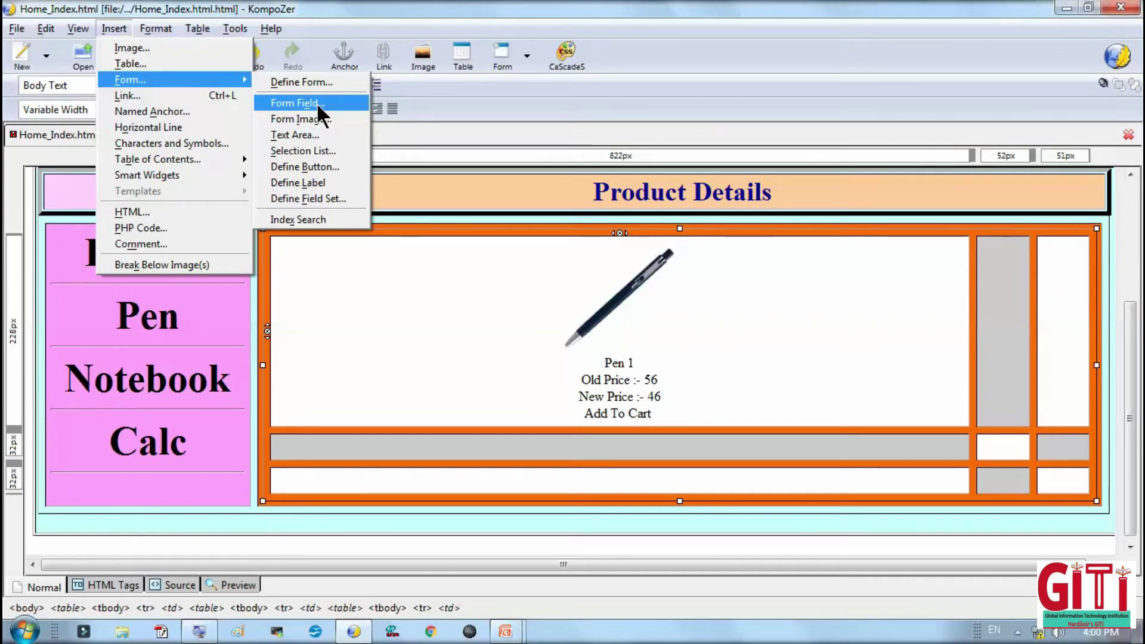
pyautogui.click(317, 106)
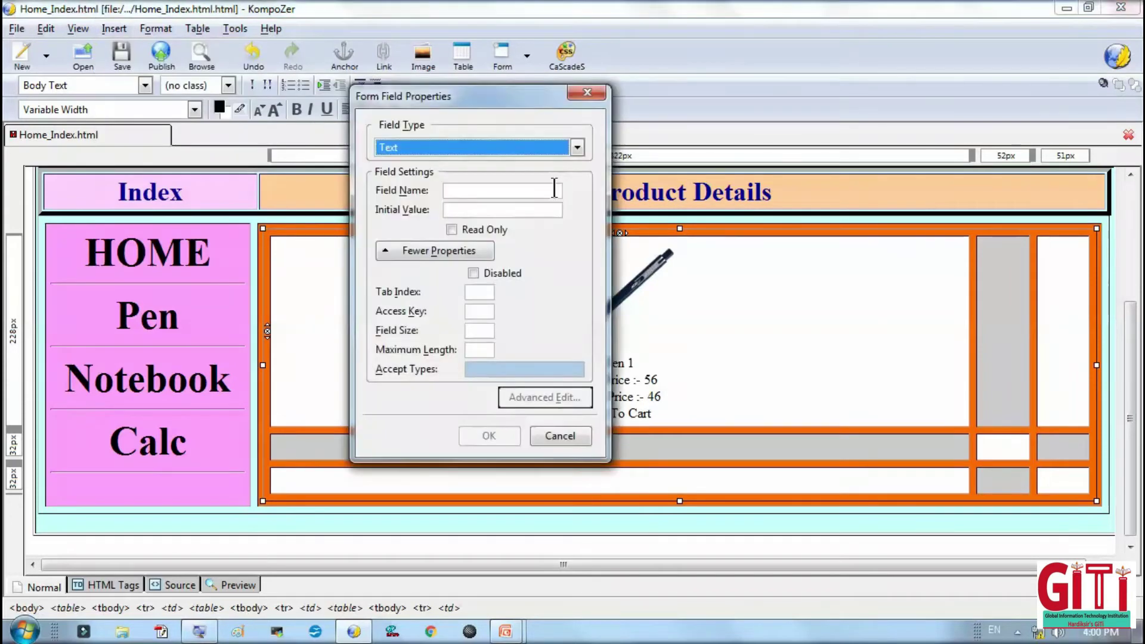
pyautogui.click(546, 147)
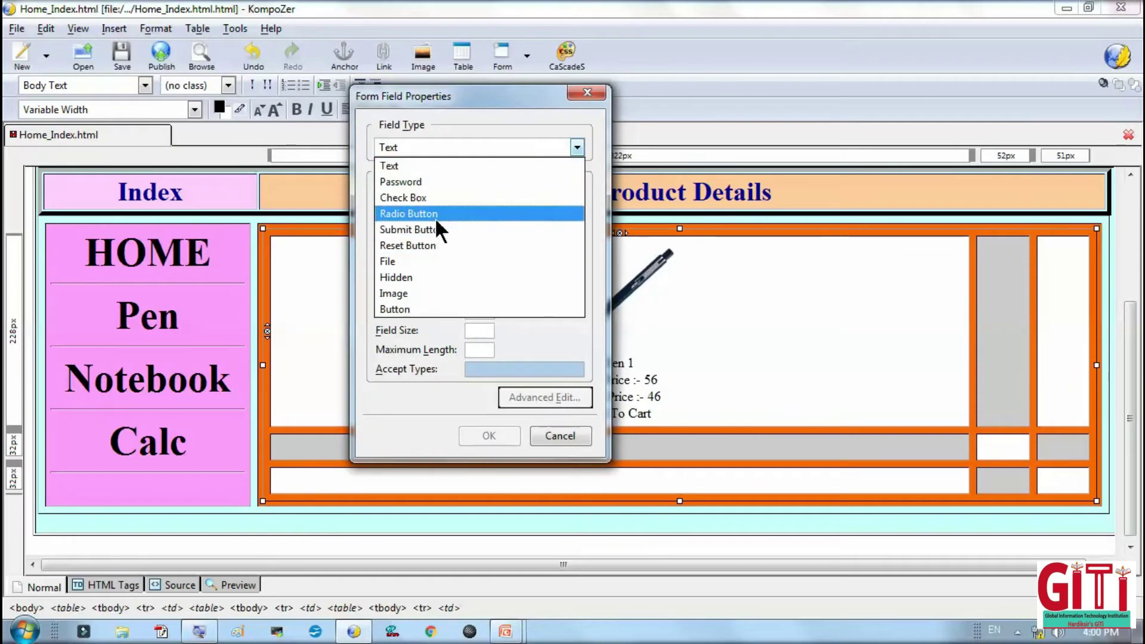
pyautogui.click(432, 200)
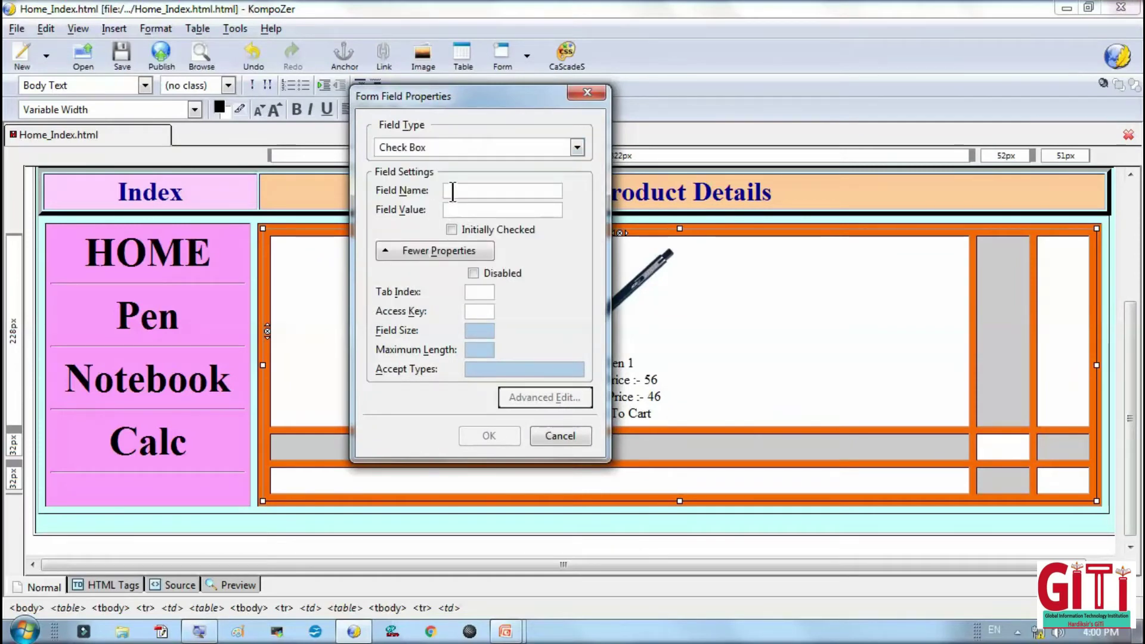
pyautogui.write('p1')
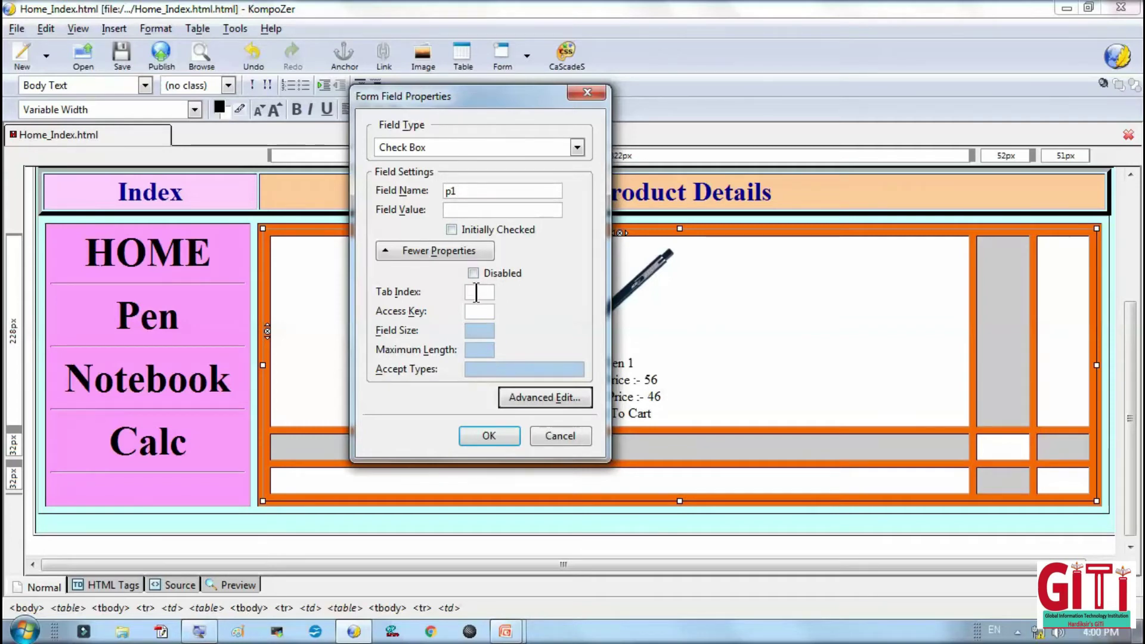
pyautogui.click(475, 435)
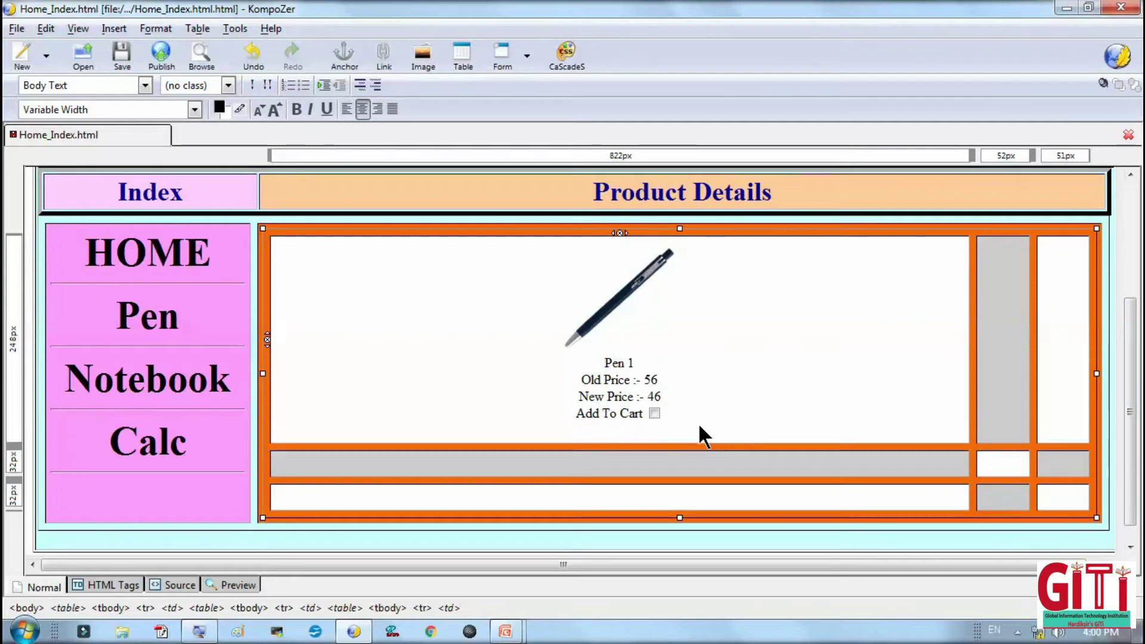
# Add the line "Qty :-" below the check box, followed by a text form field named p1 with field size 3.
pyautogui.write('Q')
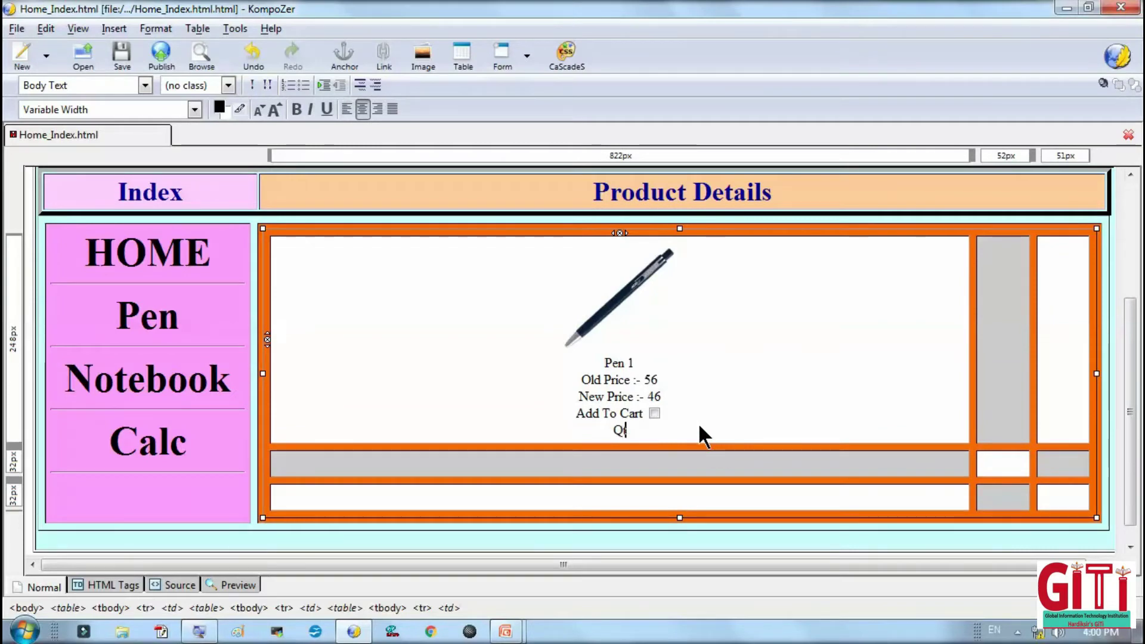
pyautogui.write('ty :-')
pyautogui.click(103, 26)
pyautogui.moveTo(188, 81)
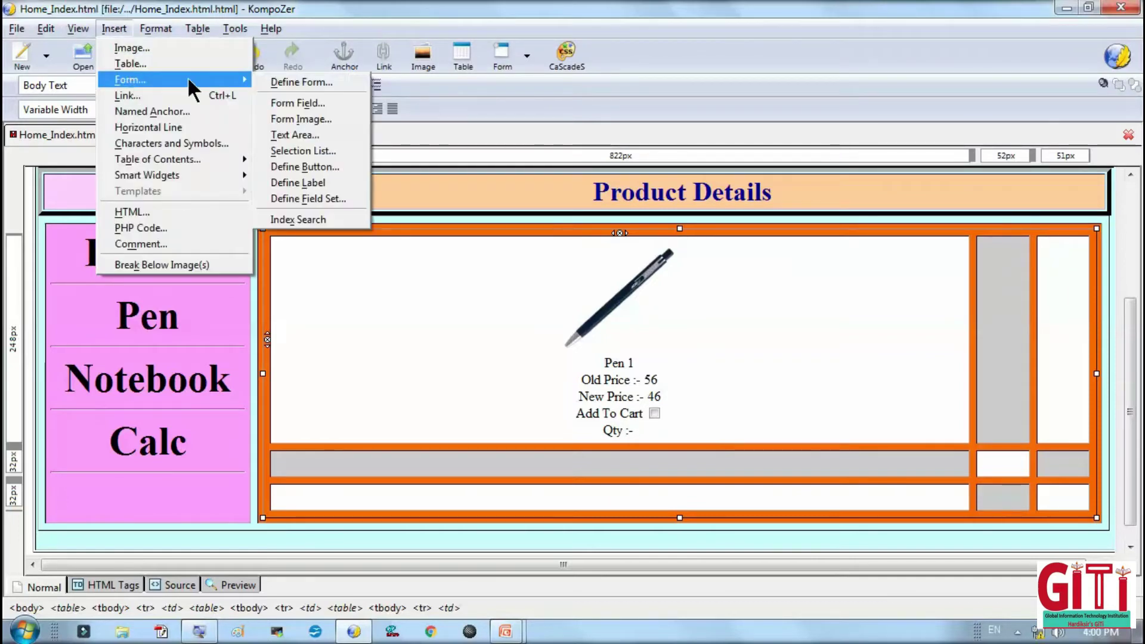
pyautogui.click(334, 103)
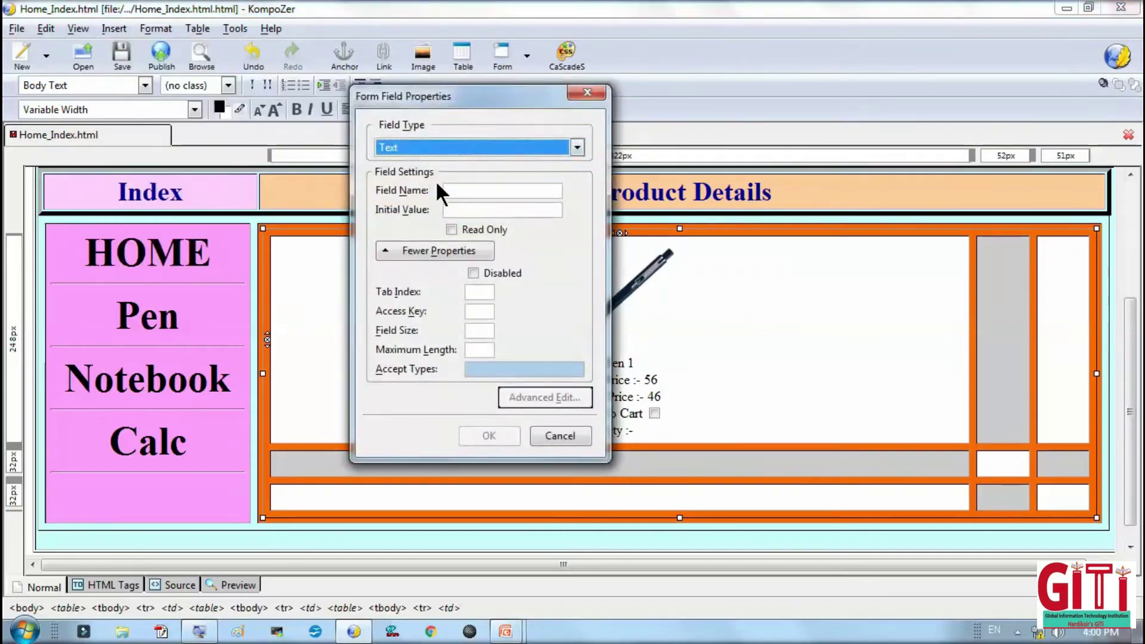
pyautogui.click(454, 191)
pyautogui.write('p1')
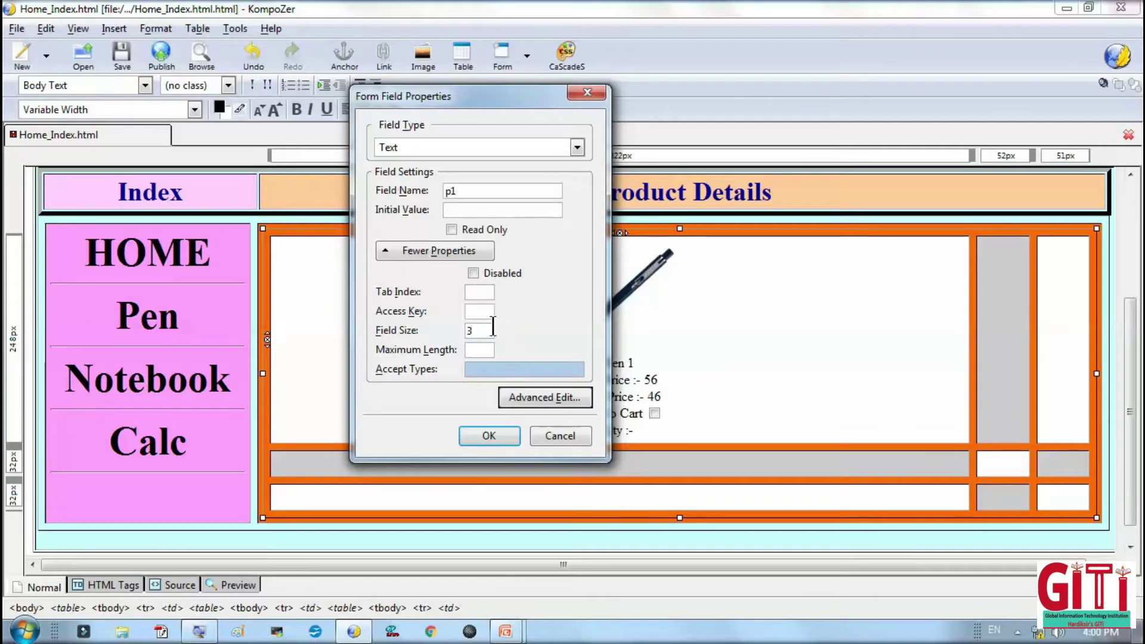
pyautogui.click(495, 428)
# Enlarge the whole pen caption, from "Pen 1" through the quantity line, and make it bold.
pyautogui.moveTo(670, 434)
pyautogui.mouseDown()
pyautogui.moveTo(610, 363)
pyautogui.moveTo(668, 444)
pyautogui.mouseUp()
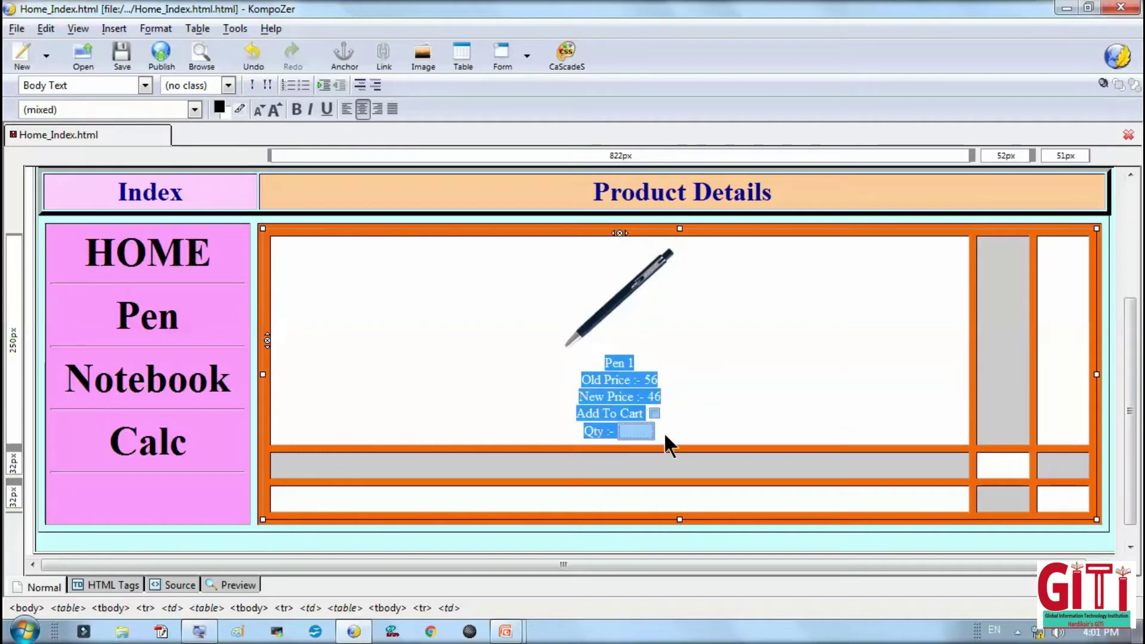
pyautogui.click(271, 111)
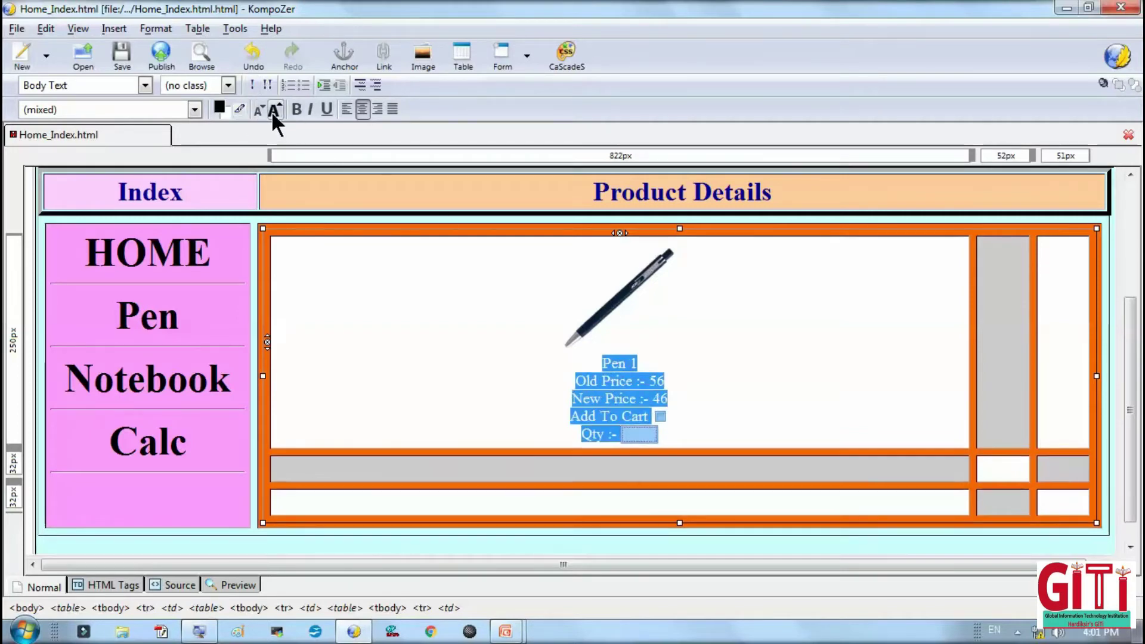
pyautogui.click(272, 111)
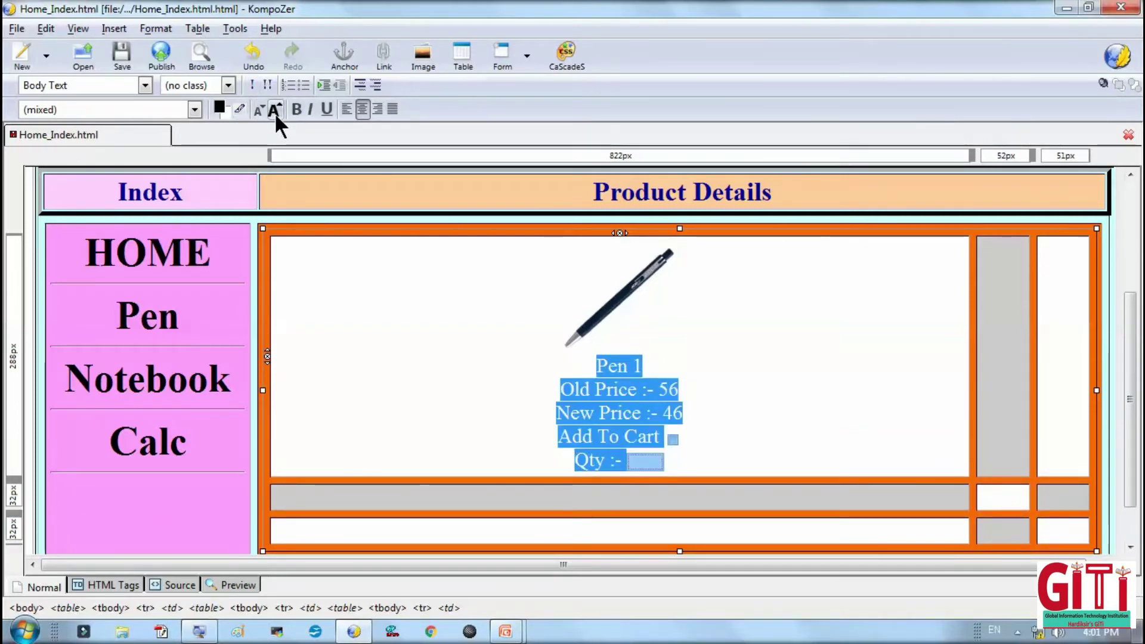
pyautogui.click(298, 108)
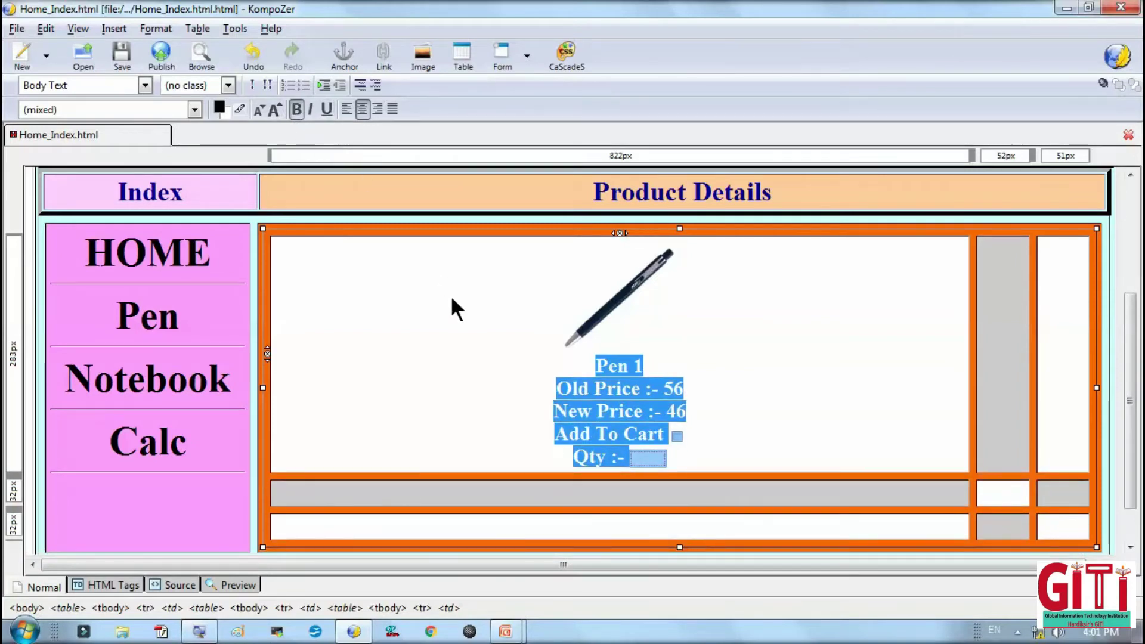
pyautogui.click(477, 316)
# Color all the caption lines below the pen image dark blue, #000066.
pyautogui.moveTo(592, 362); pyautogui.dragTo(678, 459)
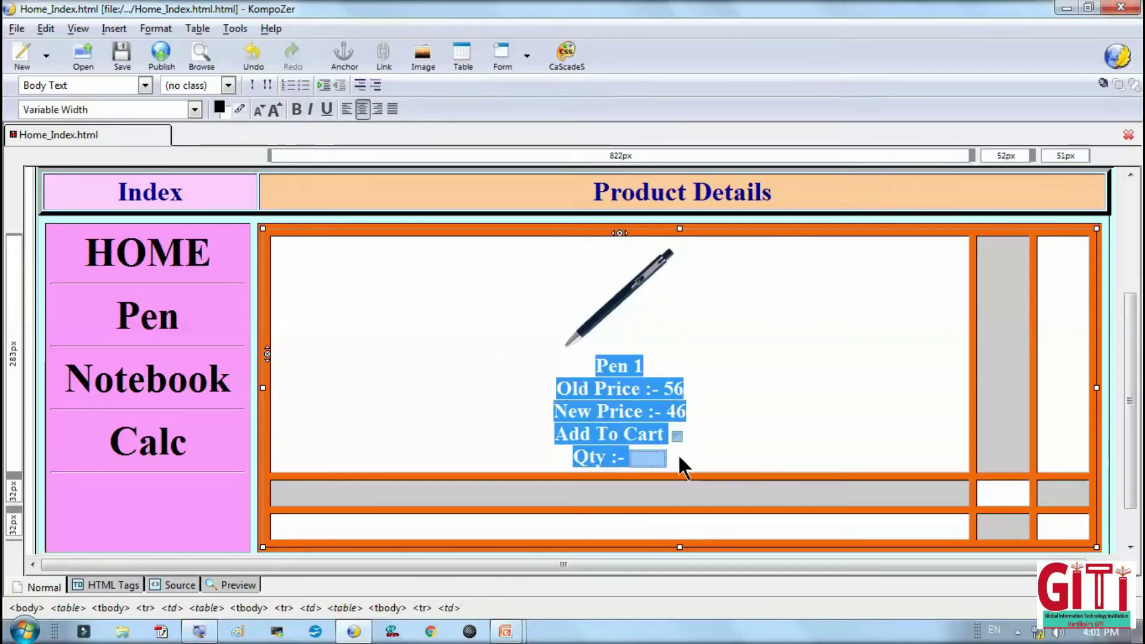
pyautogui.click(220, 108)
pyautogui.click(480, 217)
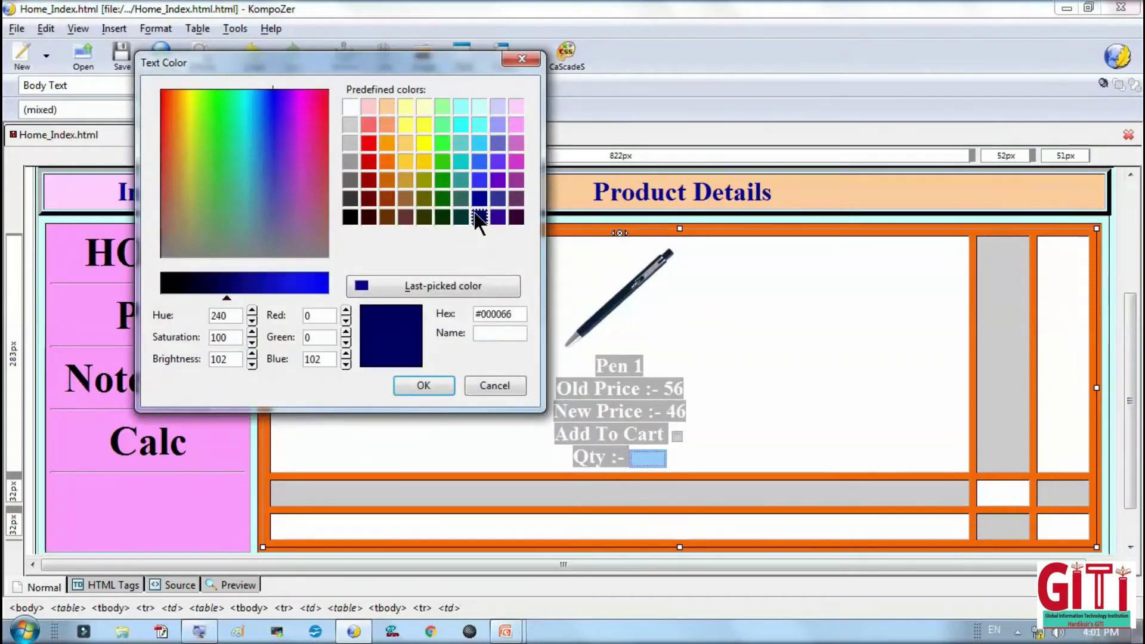
pyautogui.click(424, 385)
# Color the "Old Price :- 56" line green, #009900.
pyautogui.click(555, 387)
pyautogui.moveTo(554, 387); pyautogui.dragTo(700, 382)
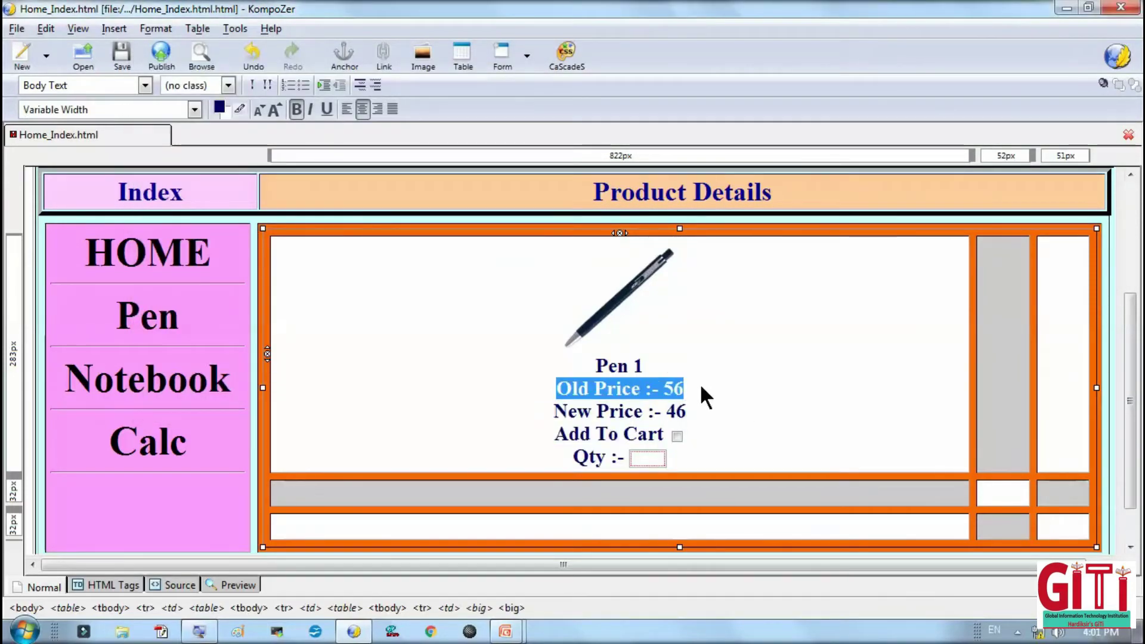
pyautogui.click(219, 108)
pyautogui.click(442, 179)
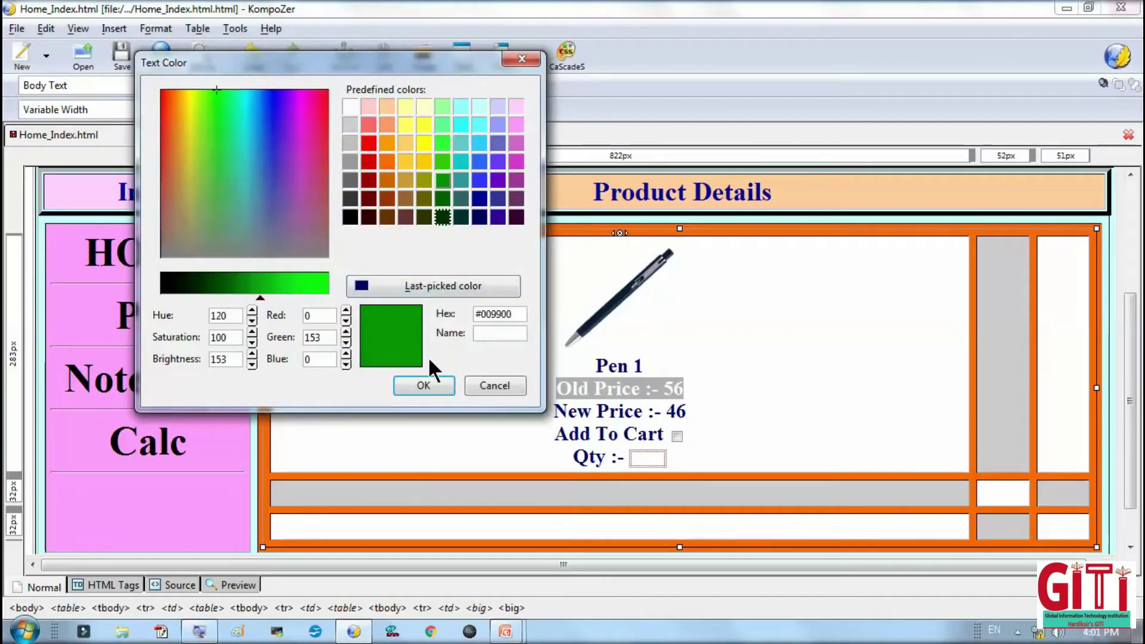
pyautogui.click(431, 380)
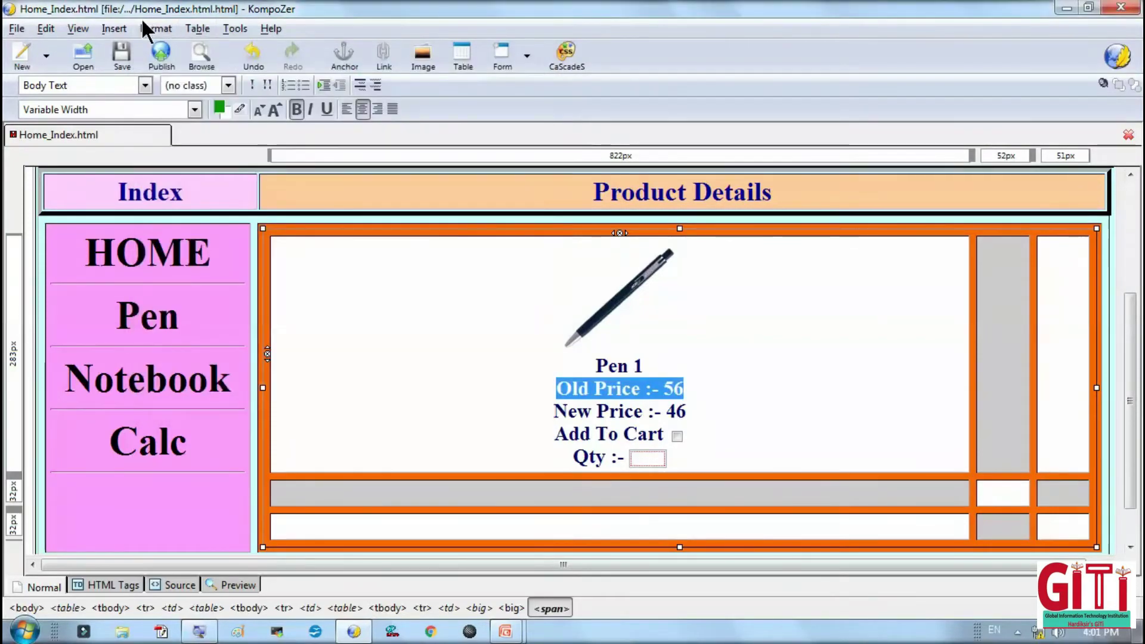
# Apply strikethrough to the "Old Price :- 56" line.
pyautogui.click(116, 30)
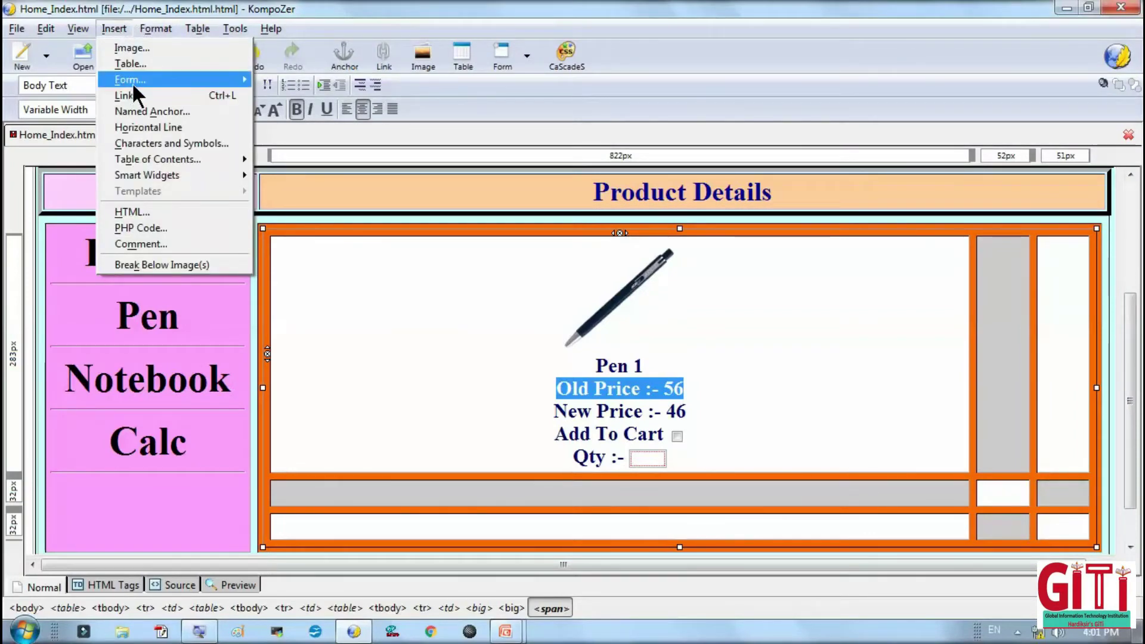
pyautogui.moveTo(156, 27)
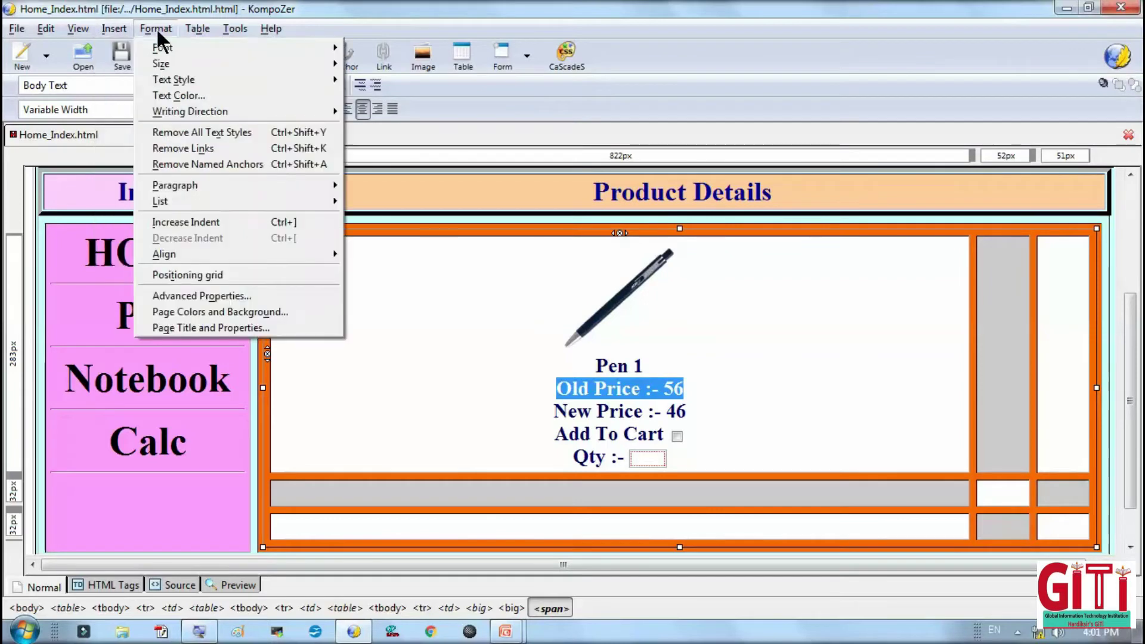
pyautogui.moveTo(185, 78)
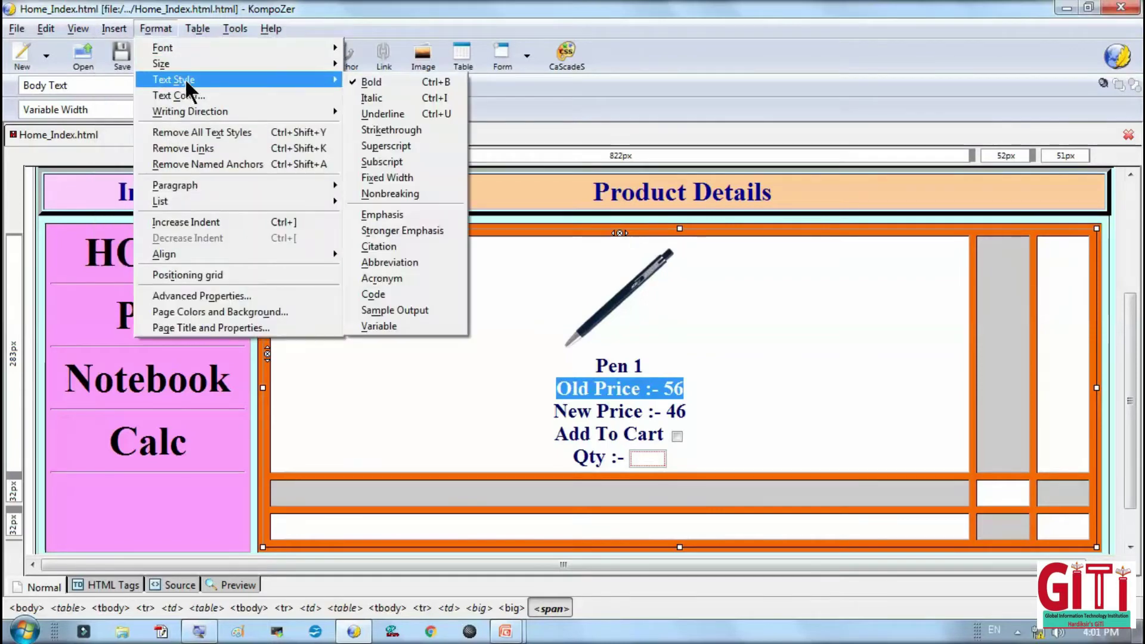
pyautogui.click(381, 130)
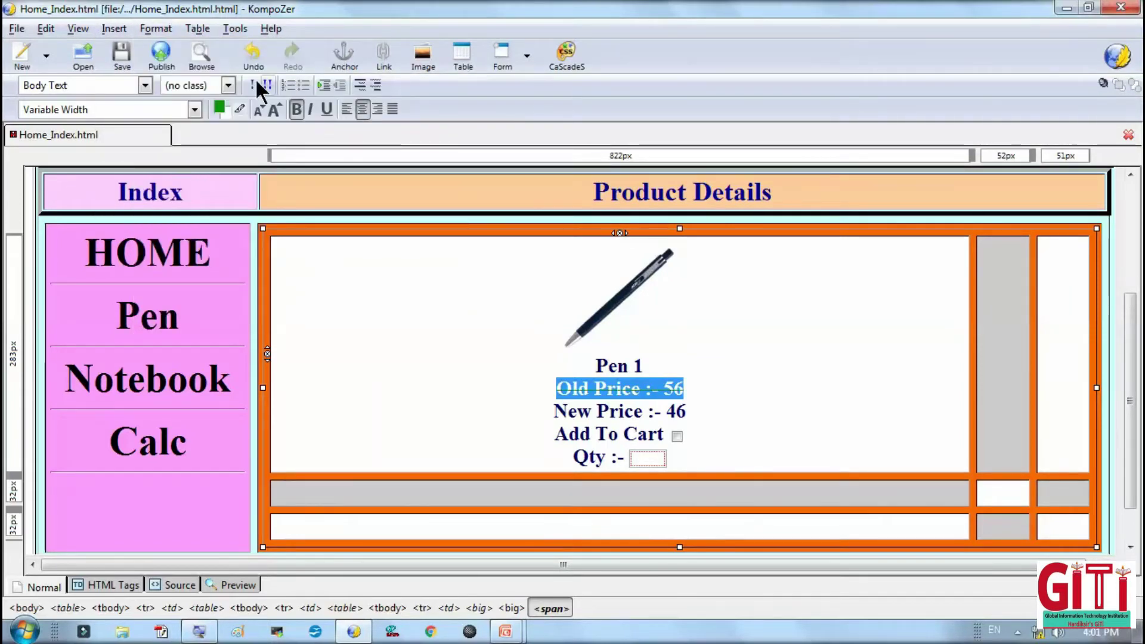
# Make the struck-through old price line red and underlined.
pyautogui.click(220, 107)
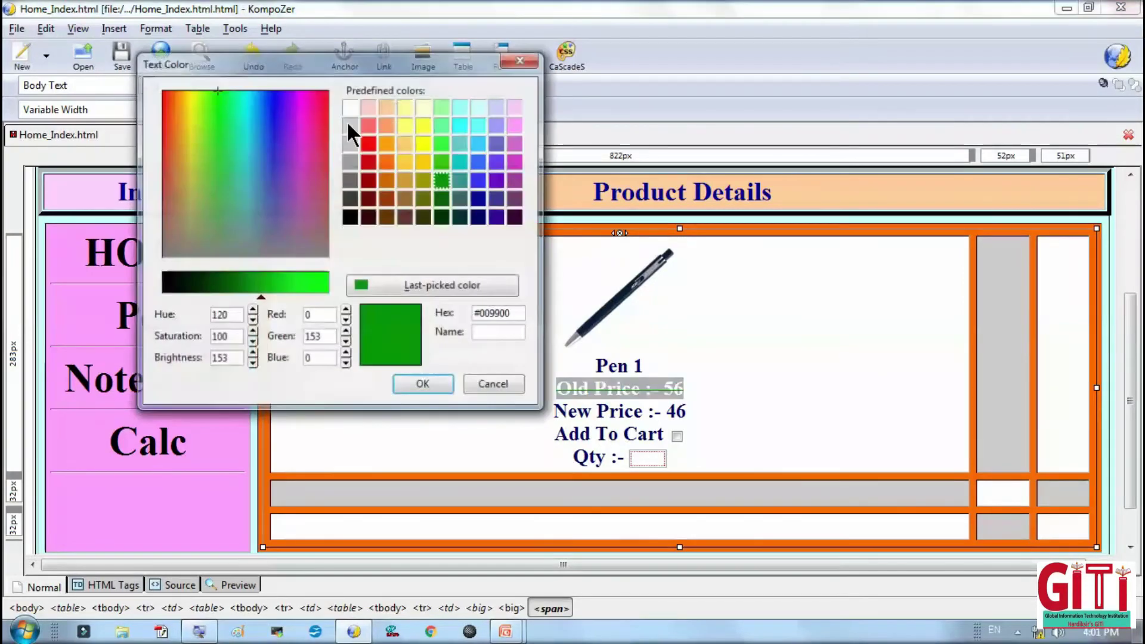
pyautogui.click(368, 161)
pyautogui.click(423, 385)
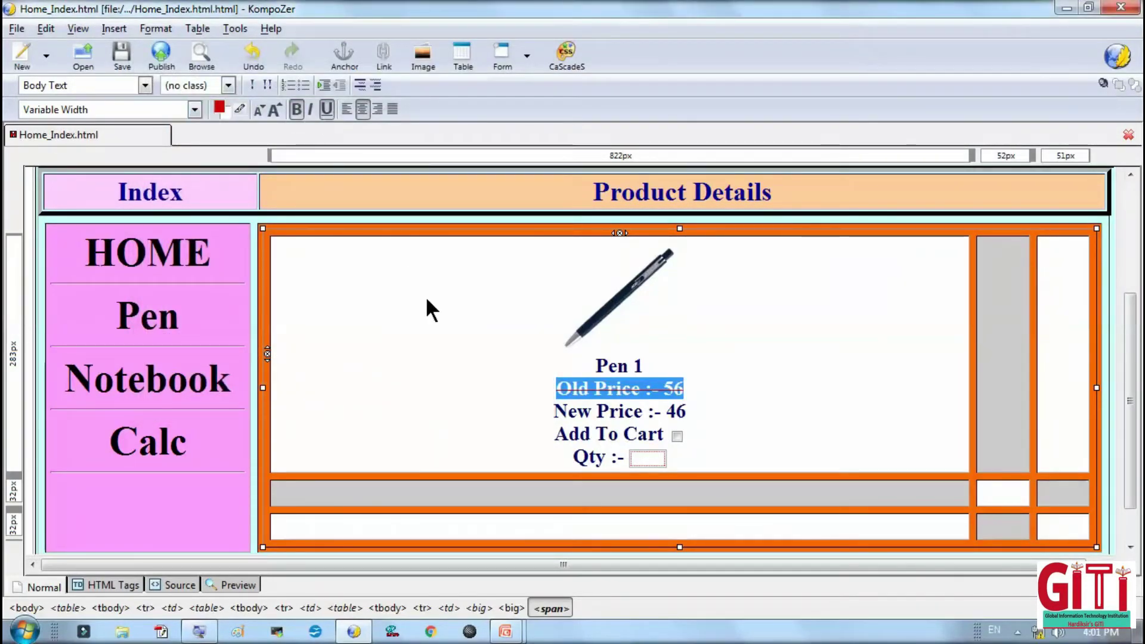
pyautogui.click(426, 304)
pyautogui.moveTo(687, 411); pyautogui.dragTo(544, 410)
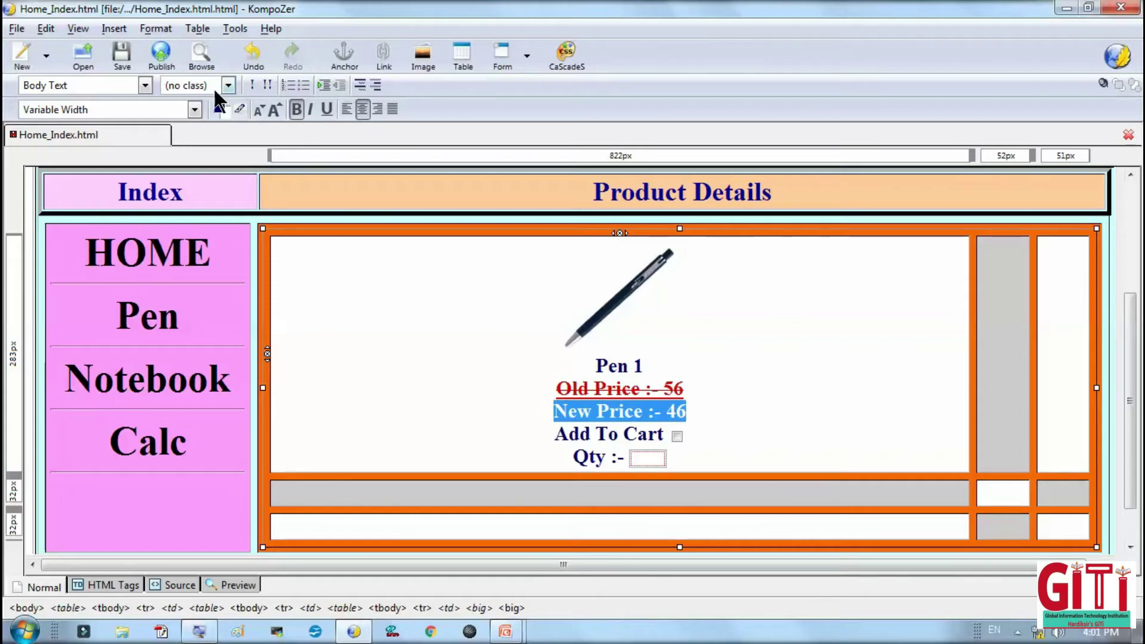
pyautogui.click(117, 27)
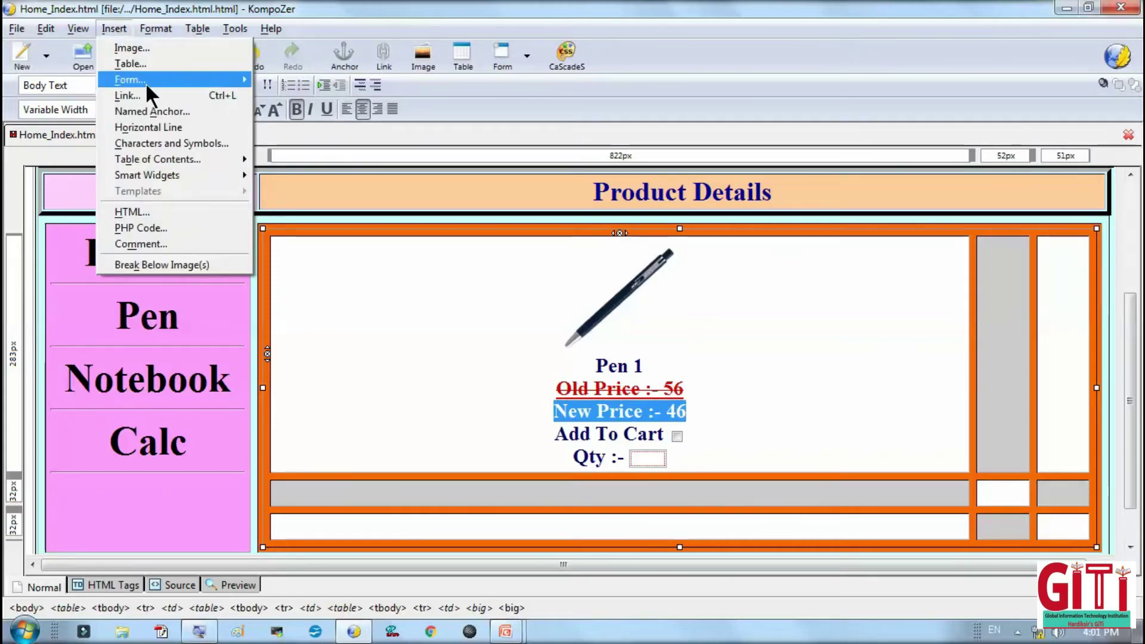
pyautogui.moveTo(145, 81)
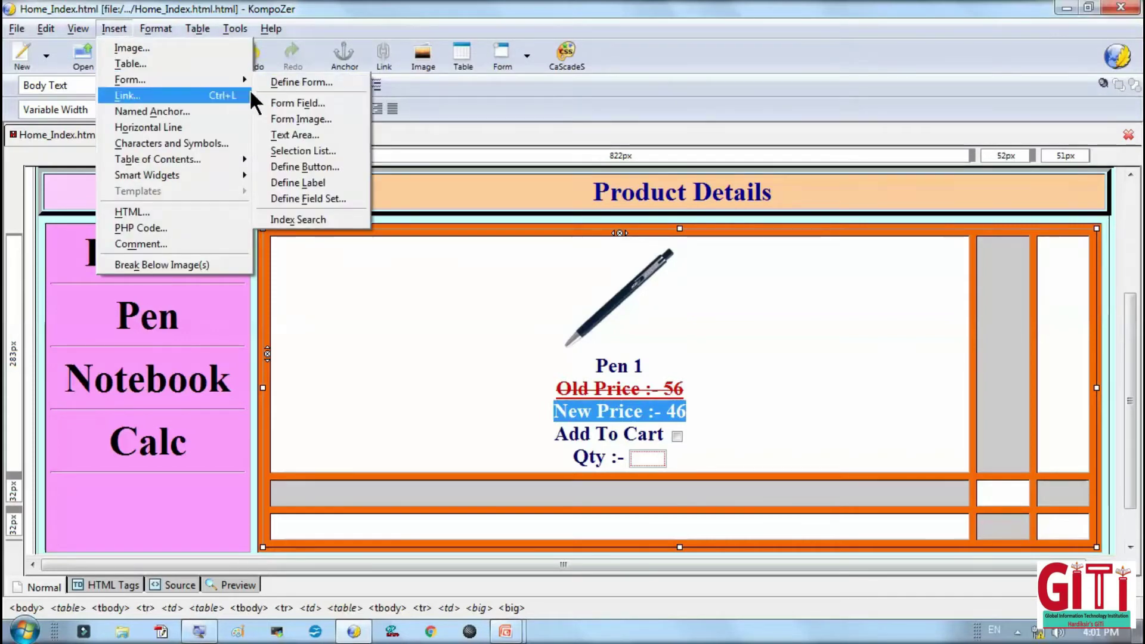
pyautogui.click(369, 300)
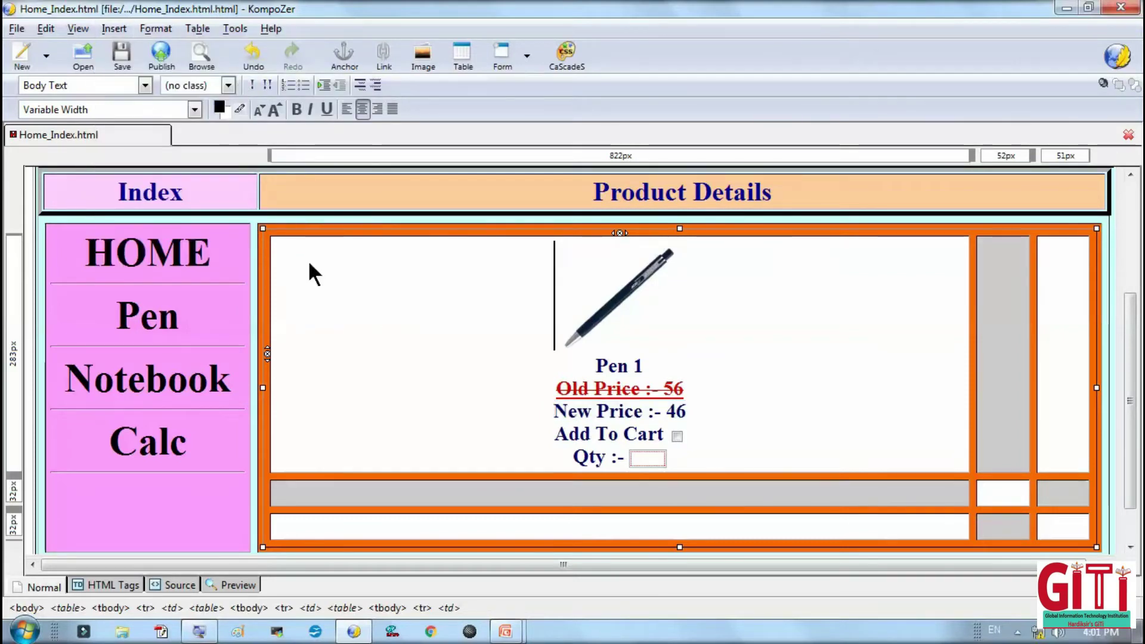
# Color the "New Price :- 46" line green, #009900.
pyautogui.moveTo(550, 412); pyautogui.dragTo(684, 419)
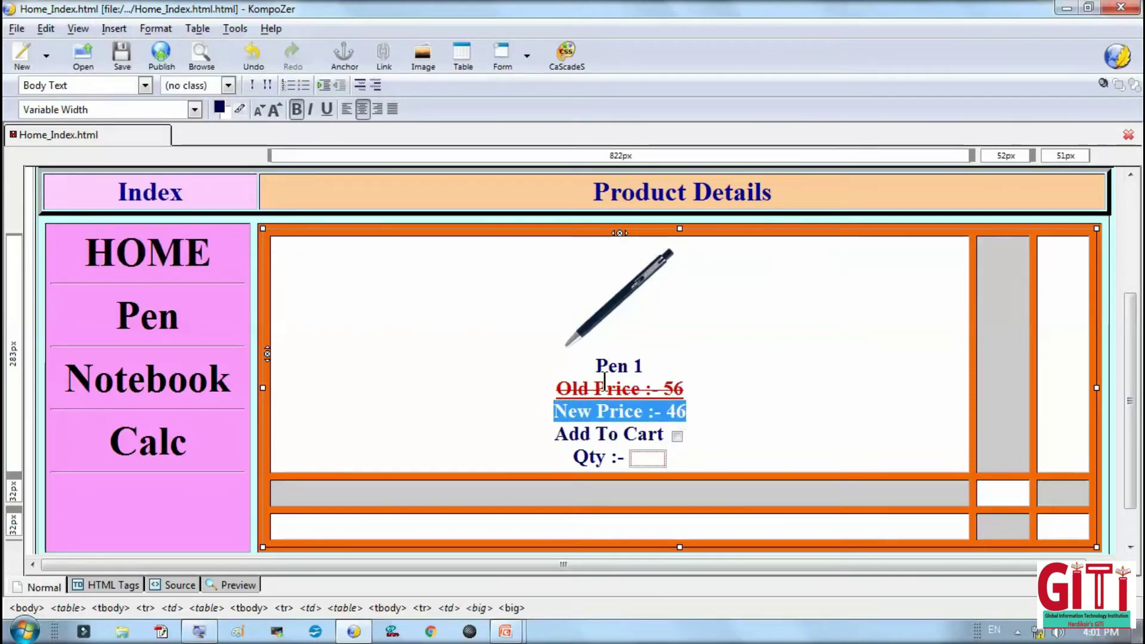
pyautogui.click(220, 108)
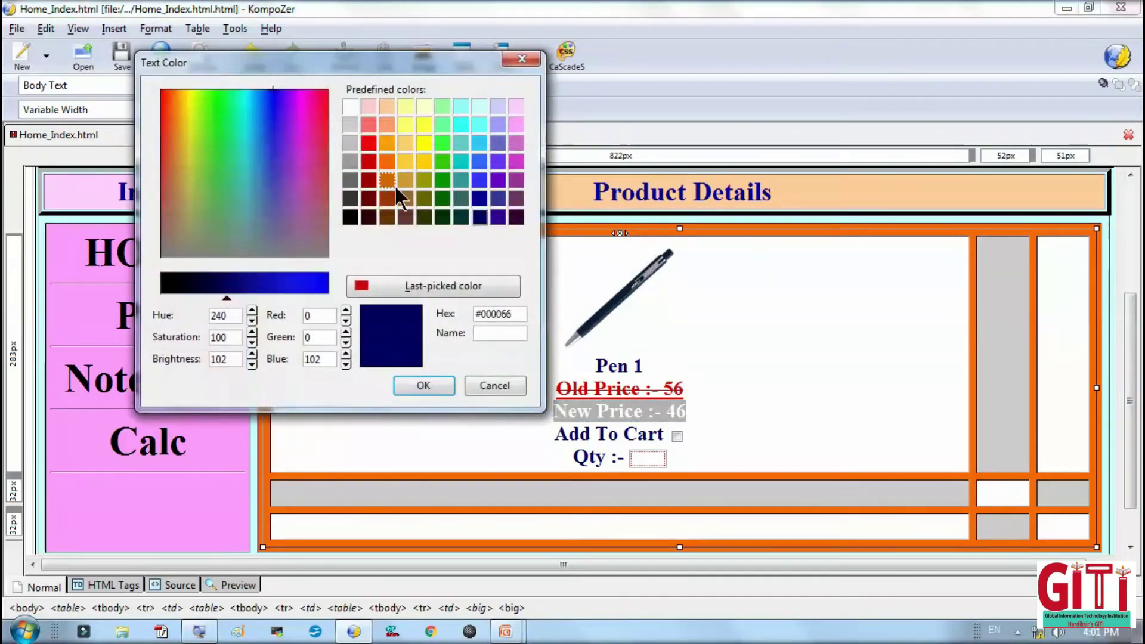
pyautogui.click(442, 180)
pyautogui.click(433, 383)
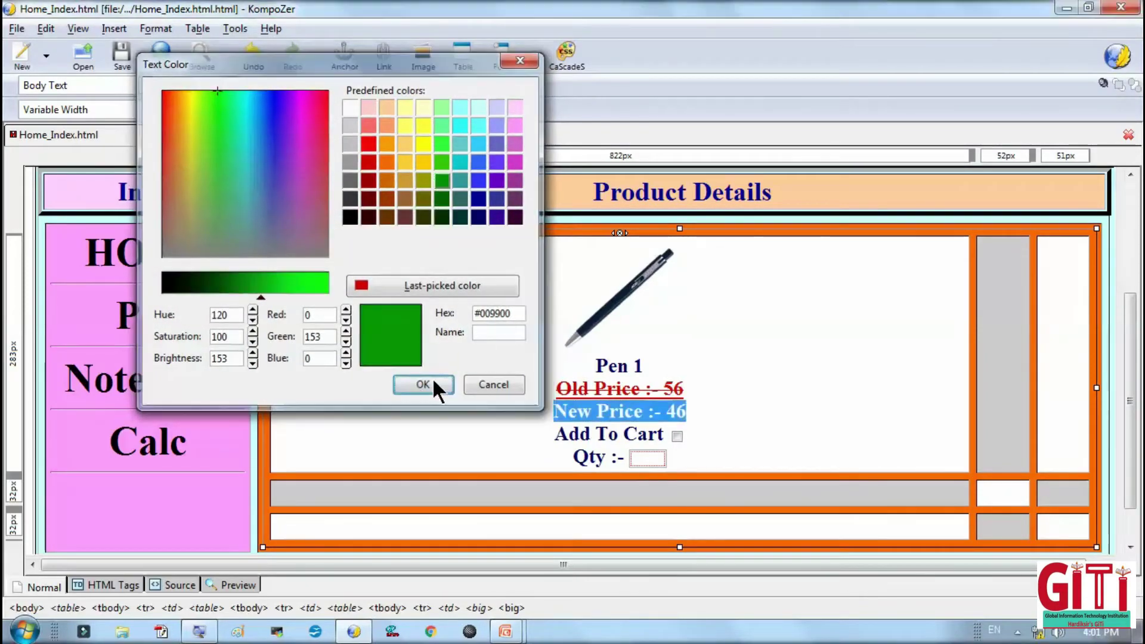
pyautogui.click(769, 465)
# Enlarge the text of the "Pen 1" product name by one size.
pyautogui.click(652, 365)
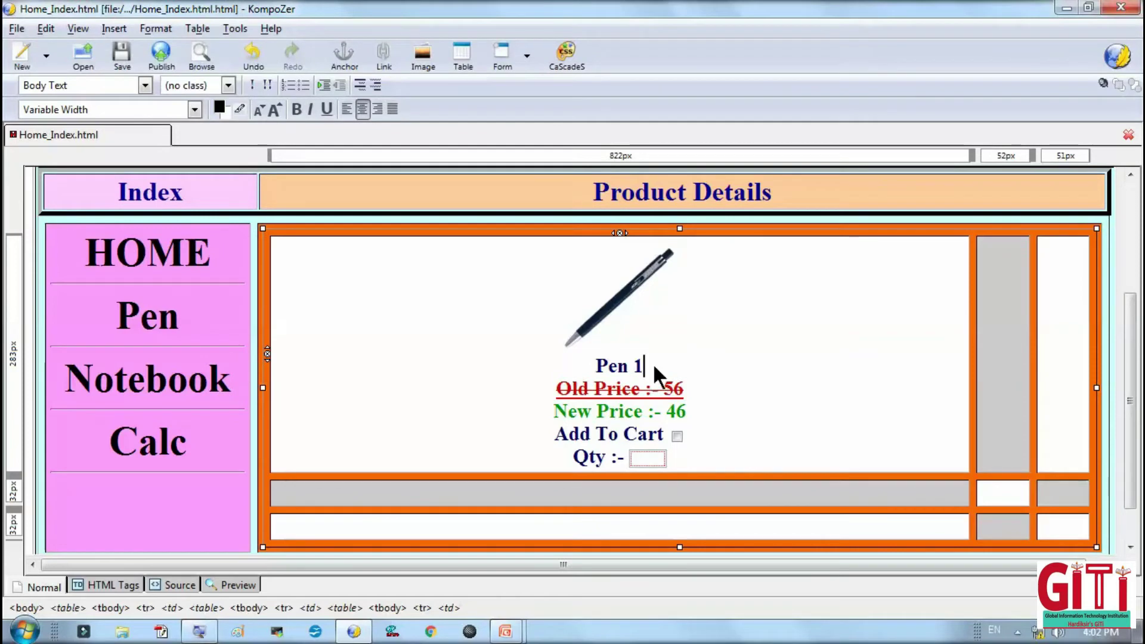
pyautogui.moveTo(652, 364); pyautogui.dragTo(592, 356)
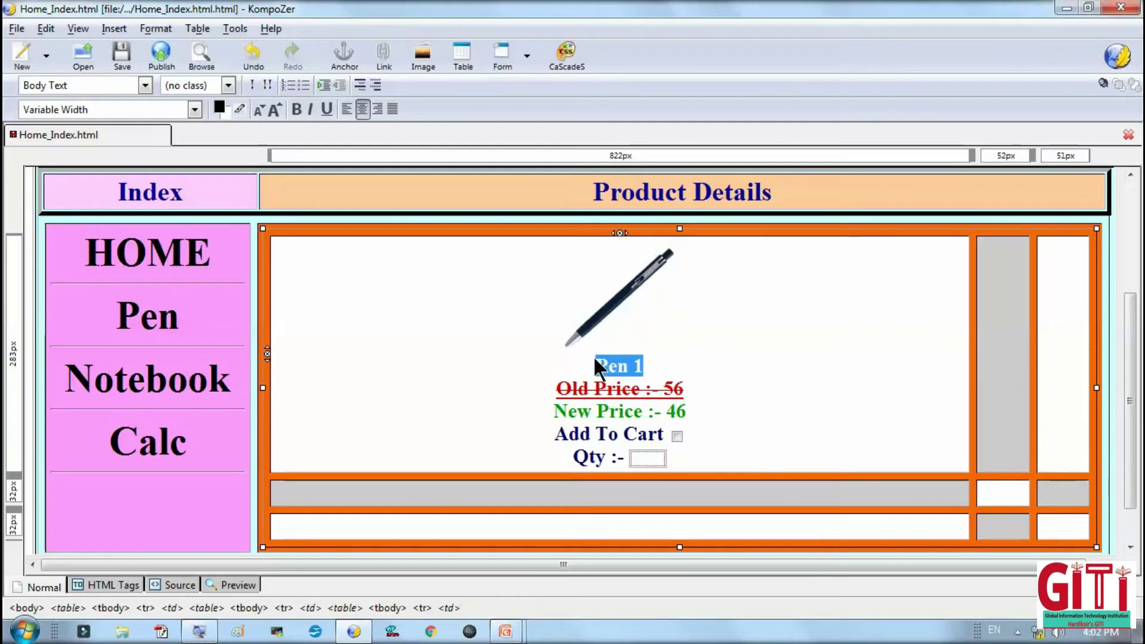
pyautogui.click(267, 107)
# Insert the Pens-2 image without alternate text in the second cell of the product grid's first row.
pyautogui.click(991, 424)
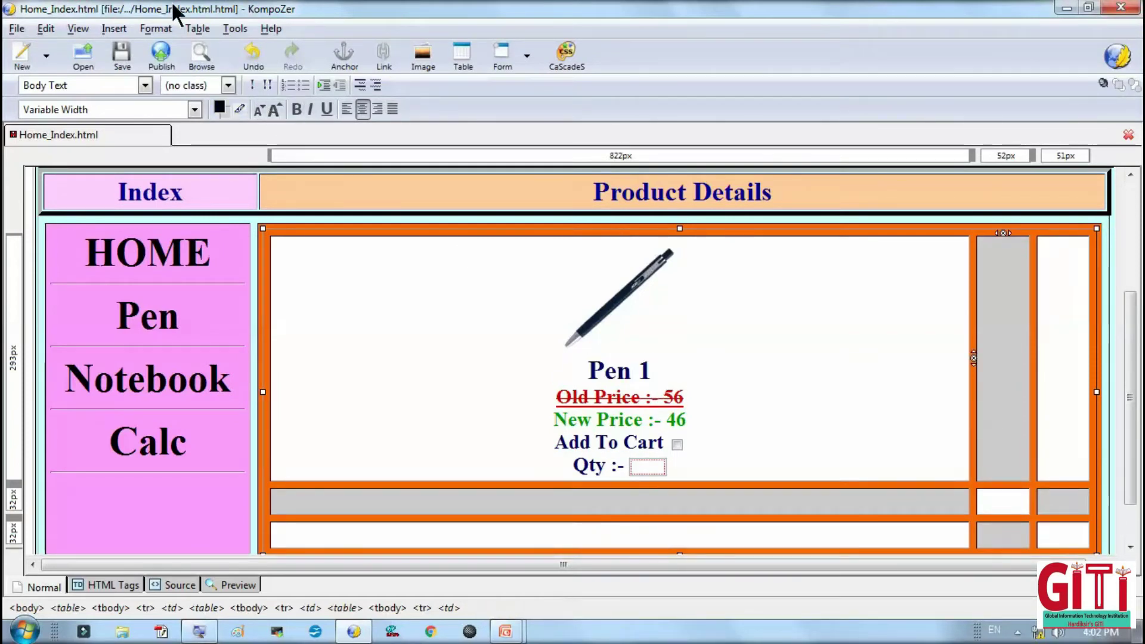
pyautogui.click(427, 63)
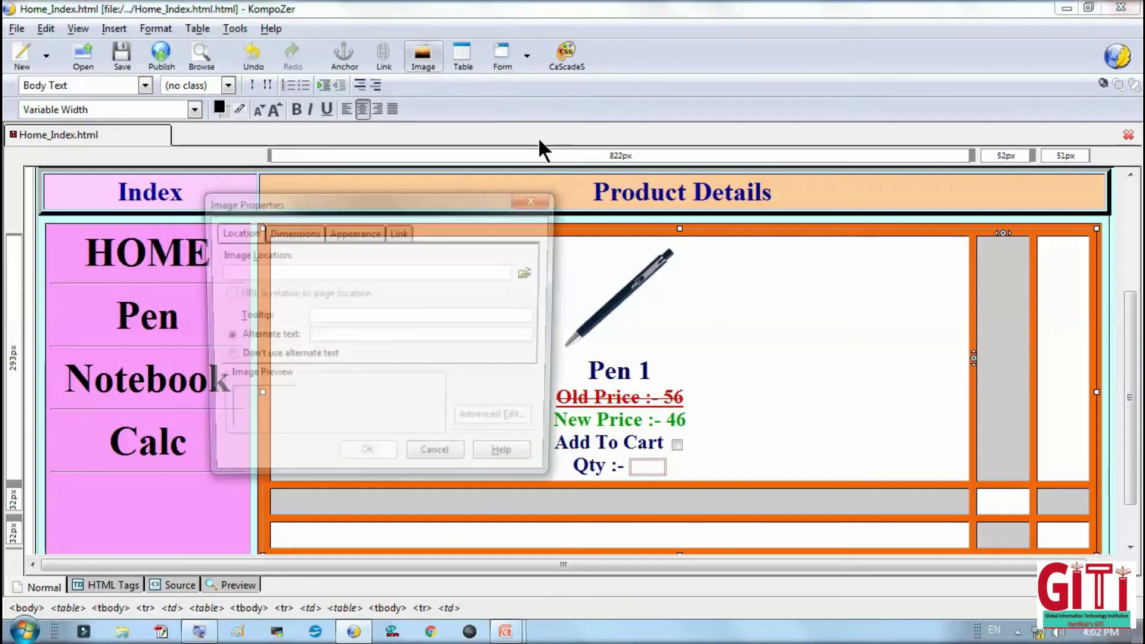
pyautogui.click(524, 264)
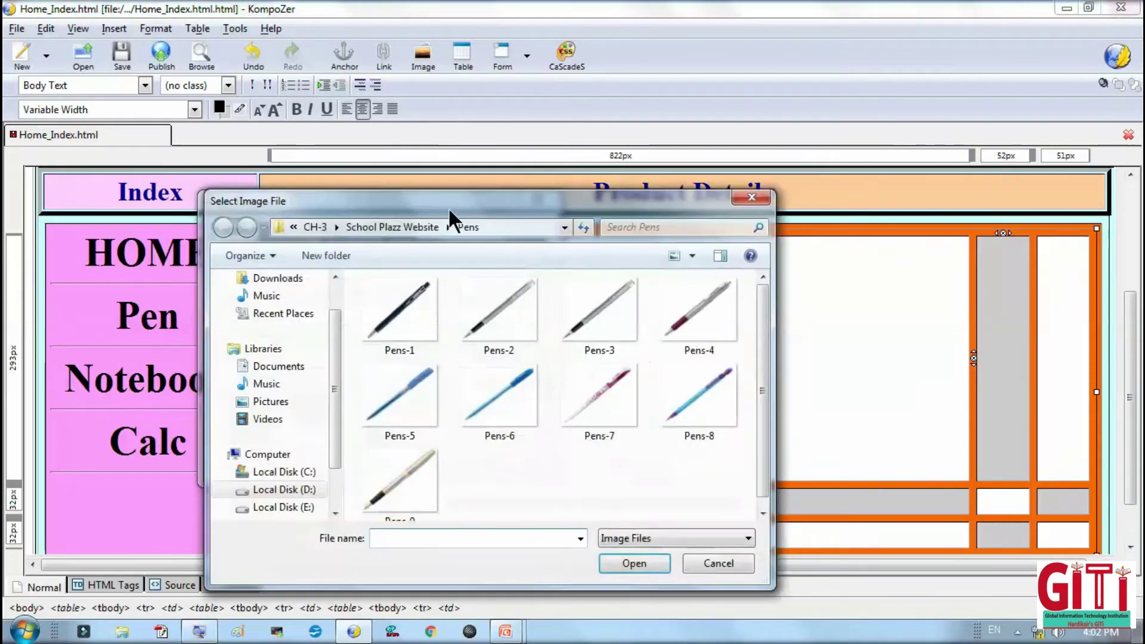
pyautogui.click(487, 324)
pyautogui.doubleClick(487, 324)
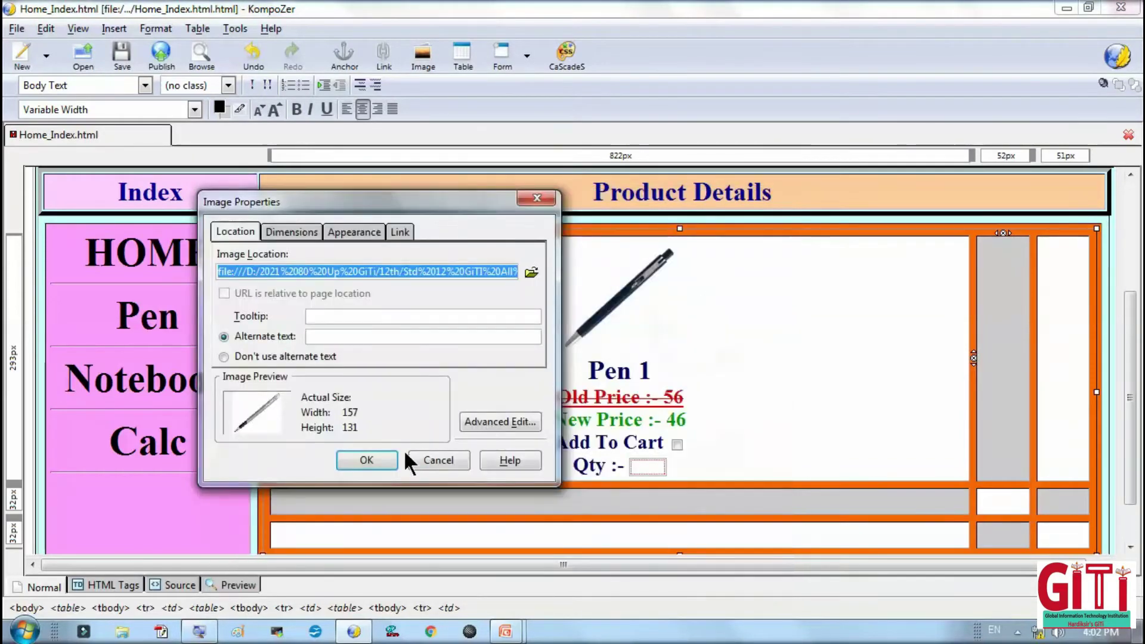
pyautogui.click(366, 460)
pyautogui.click(364, 374)
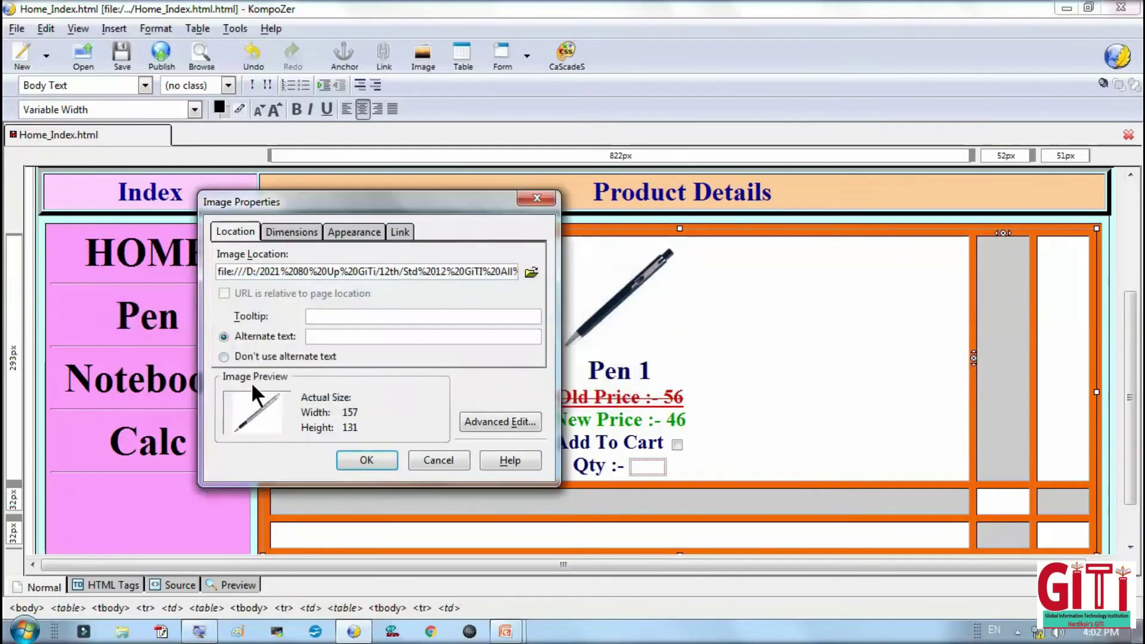
pyautogui.click(258, 355)
pyautogui.click(356, 458)
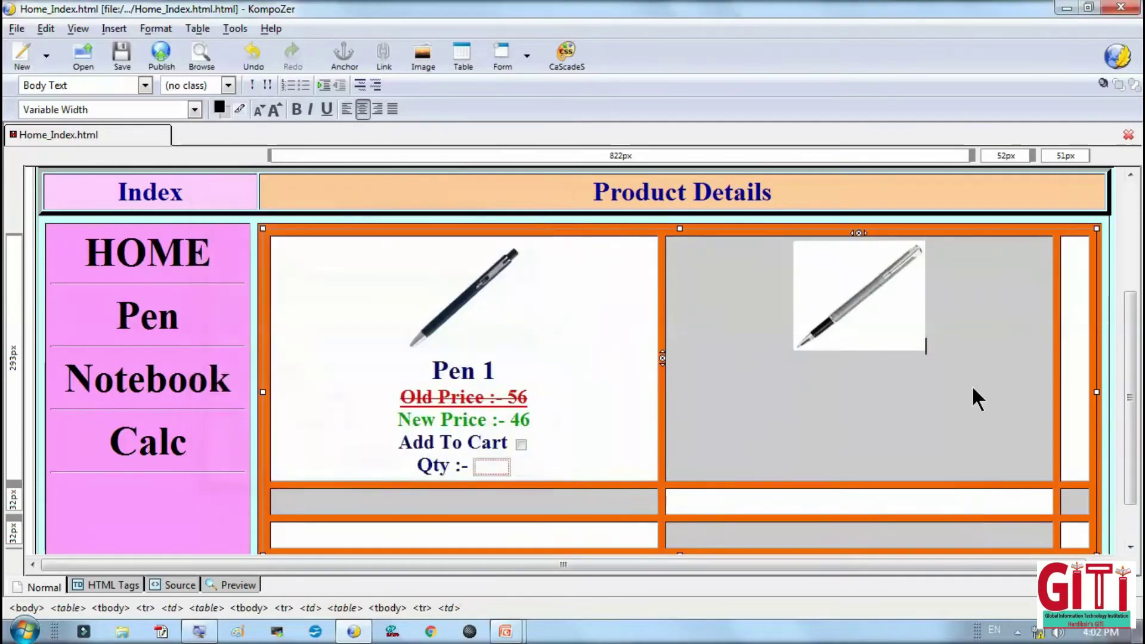
# Insert the Pens-3 image without alternate text in the third cell of the product grid's first row.
pyautogui.click(1070, 373)
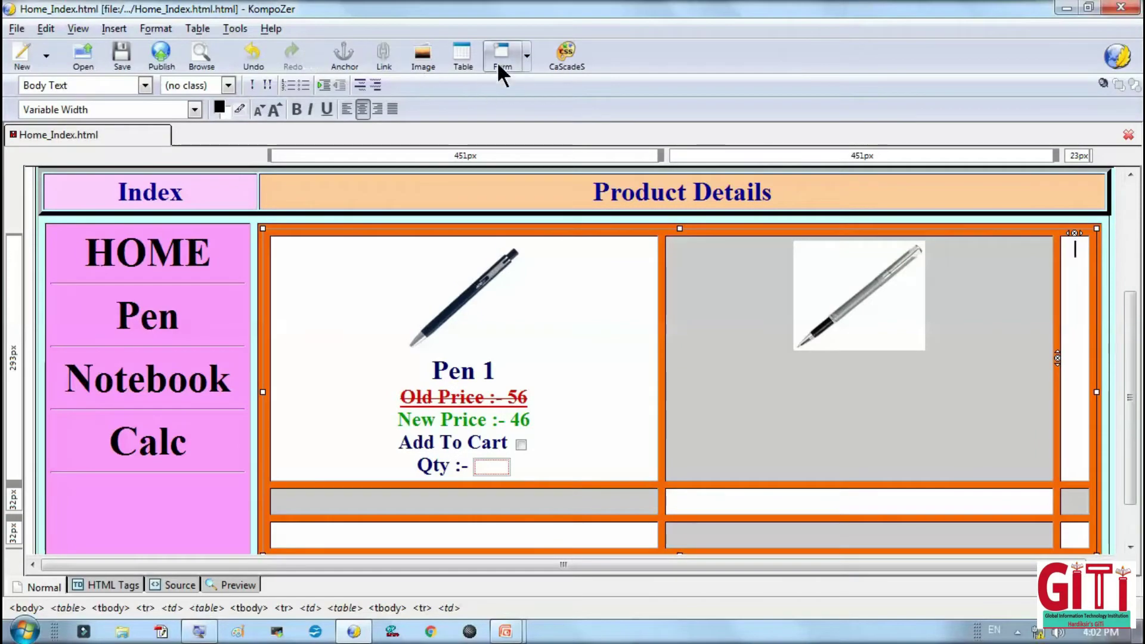
pyautogui.click(431, 56)
pyautogui.click(529, 267)
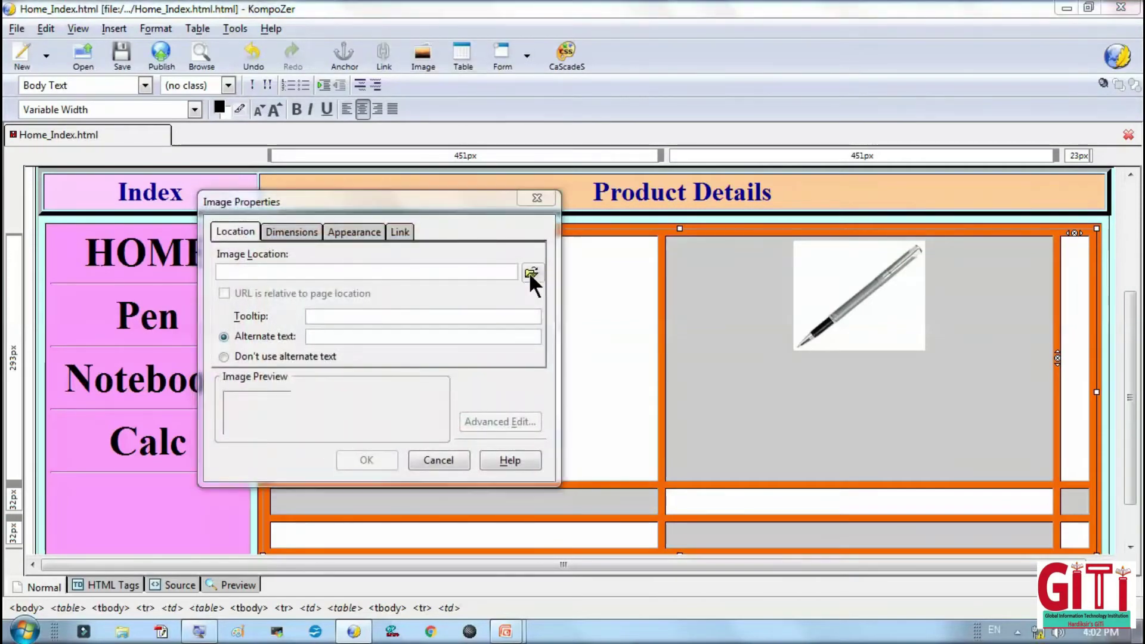
pyautogui.click(605, 325)
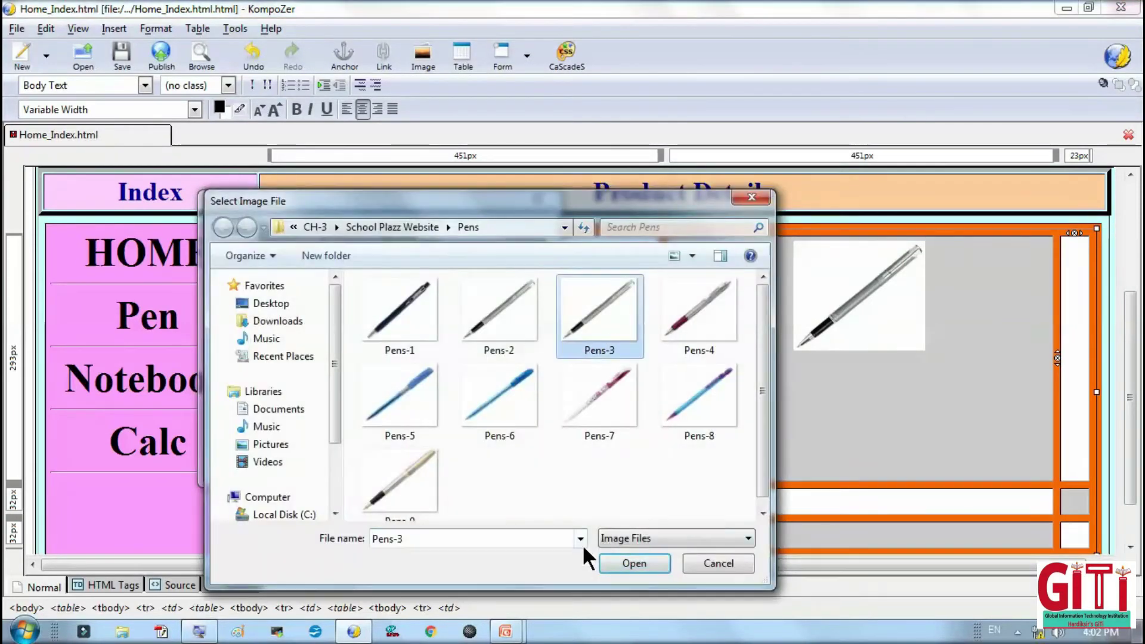
pyautogui.click(622, 562)
pyautogui.click(266, 356)
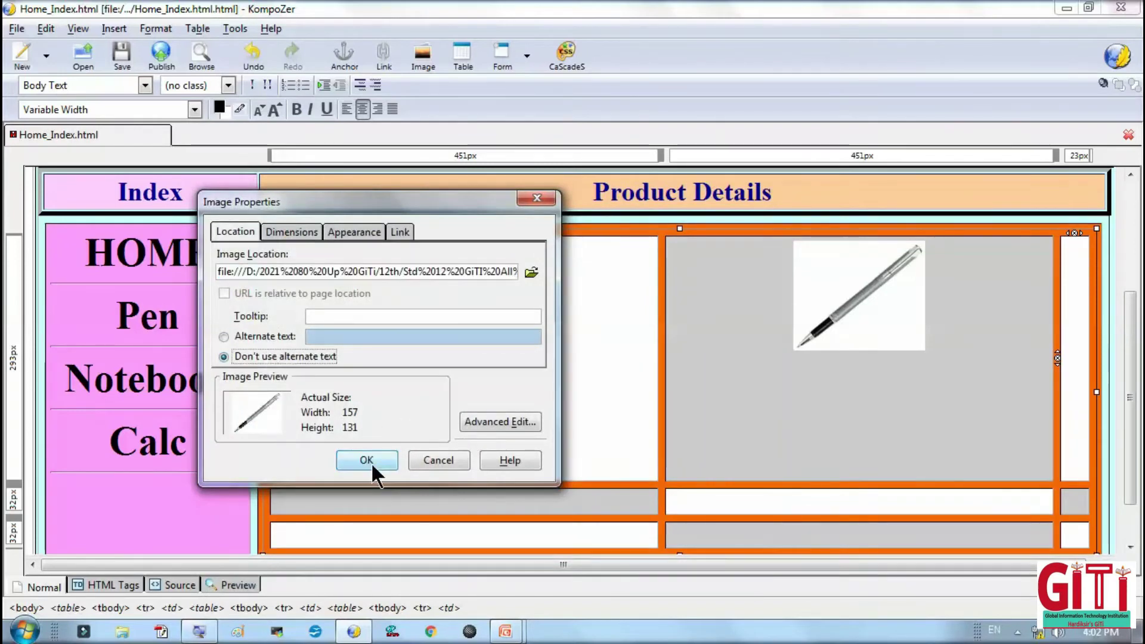
pyautogui.click(366, 460)
# Insert the Pens-4 image without alternate text in the first cell of the product grid's second row.
pyautogui.scroll(-2, 603, 491)
pyautogui.click(436, 434)
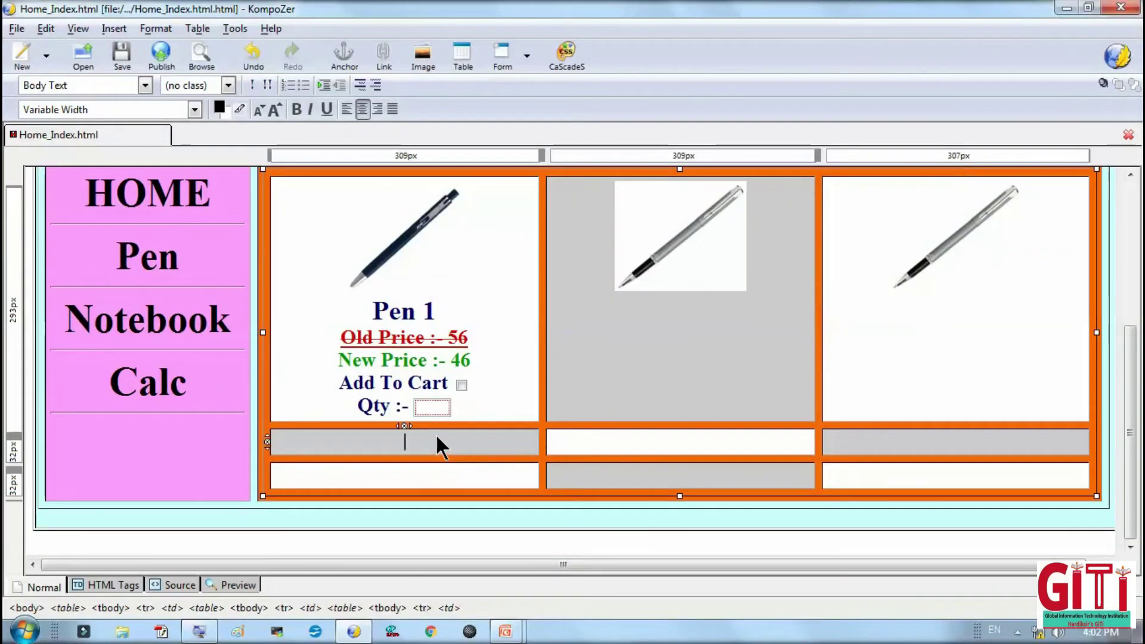
pyautogui.click(422, 52)
pyautogui.click(529, 273)
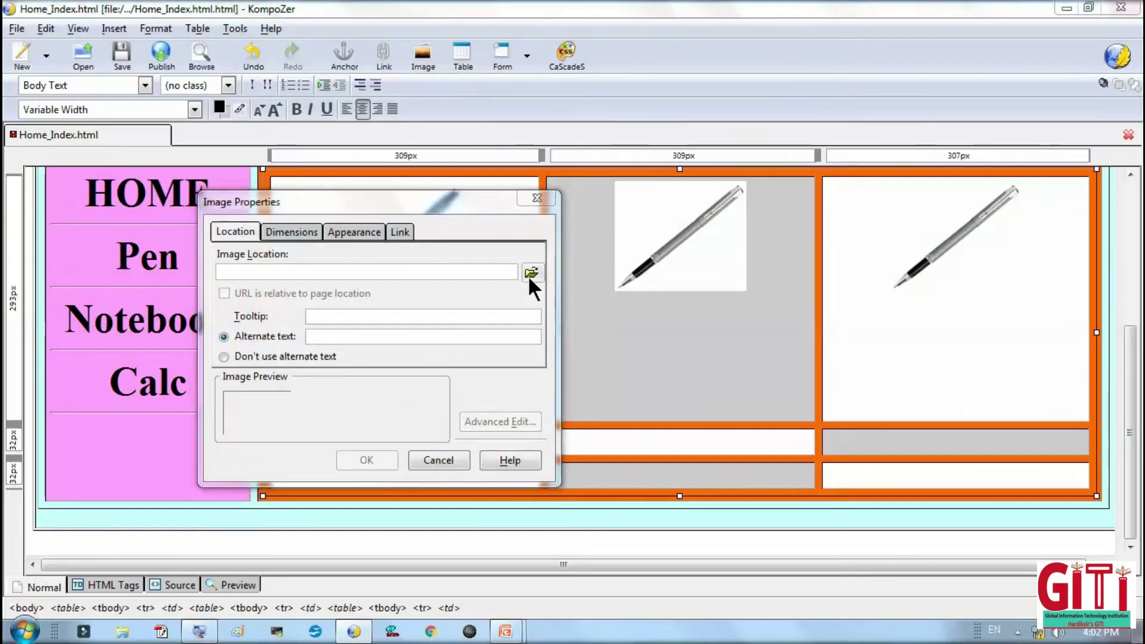
pyautogui.click(685, 337)
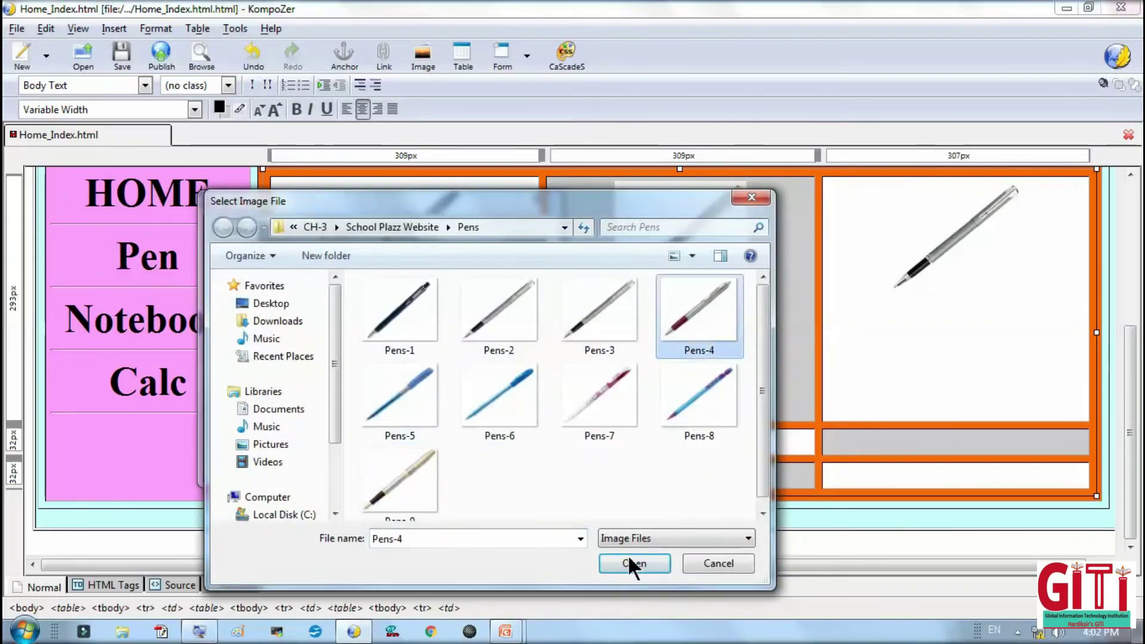
pyautogui.click(622, 560)
pyautogui.click(271, 358)
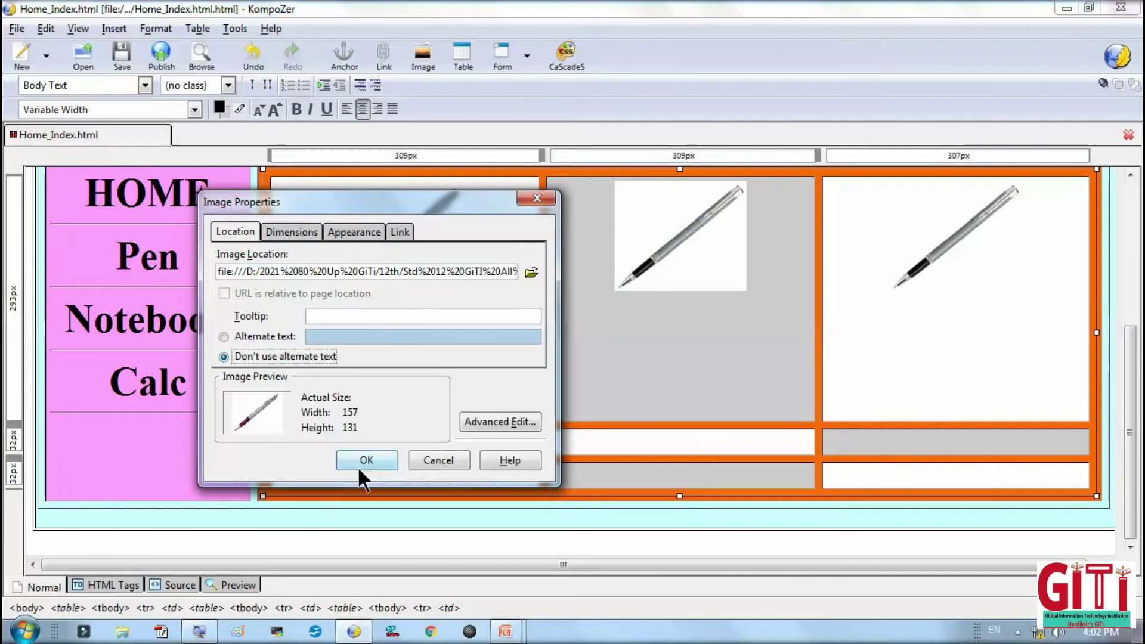
pyautogui.click(366, 460)
# Insert the Pens-5 image without alternate text in the middle cell of the product grid's second row.
pyautogui.scroll(-3, 666, 438)
pyautogui.click(665, 437)
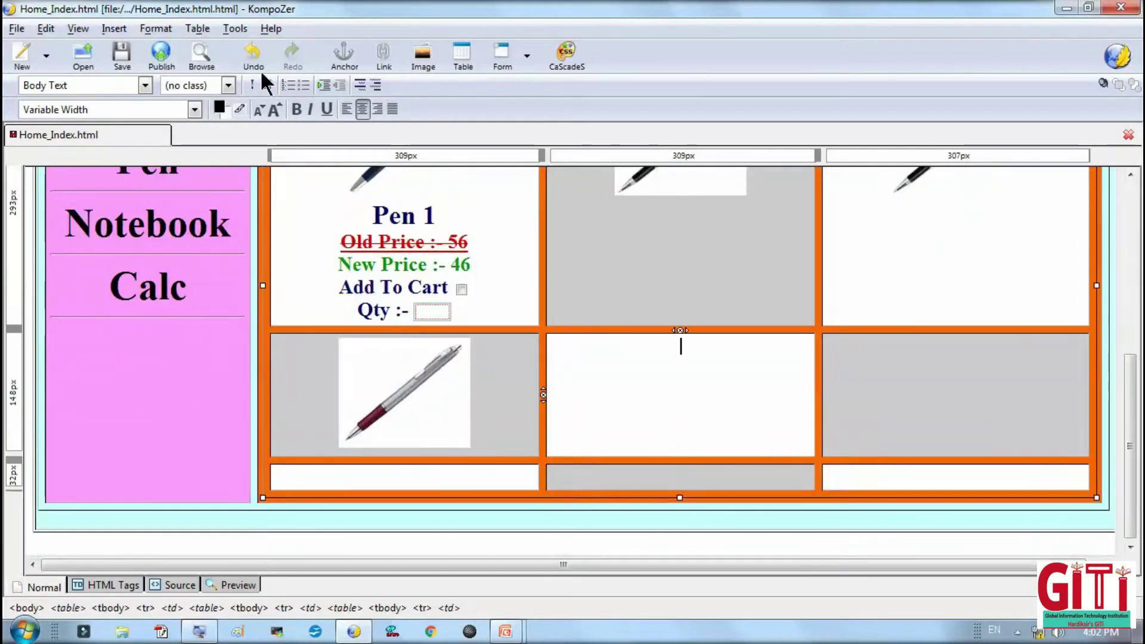
pyautogui.click(424, 56)
pyautogui.click(529, 275)
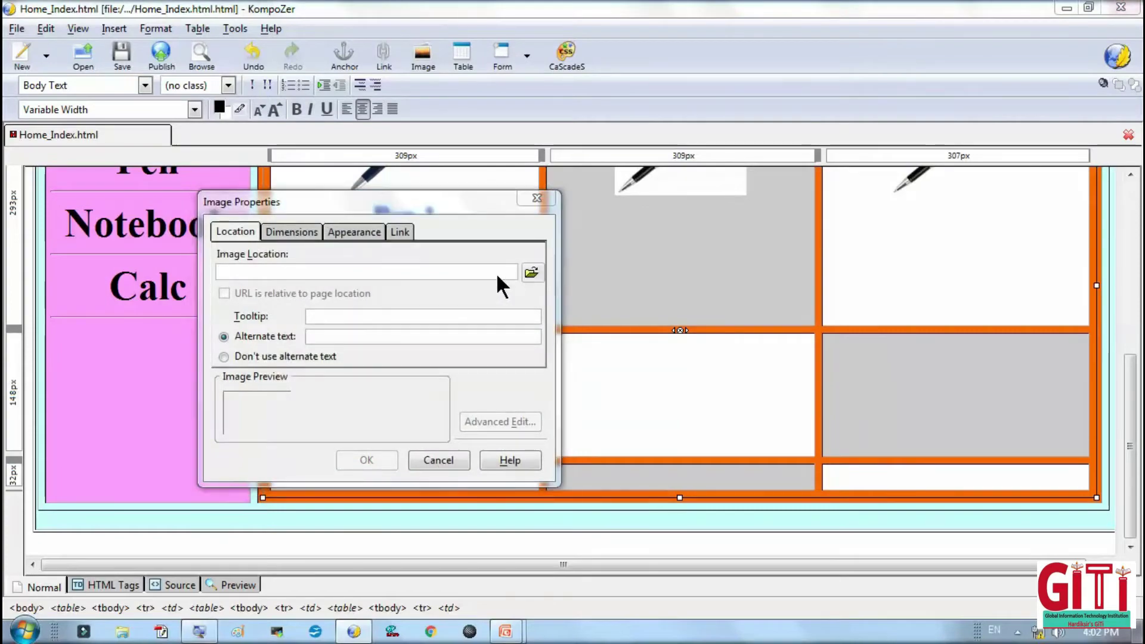
pyautogui.click(471, 406)
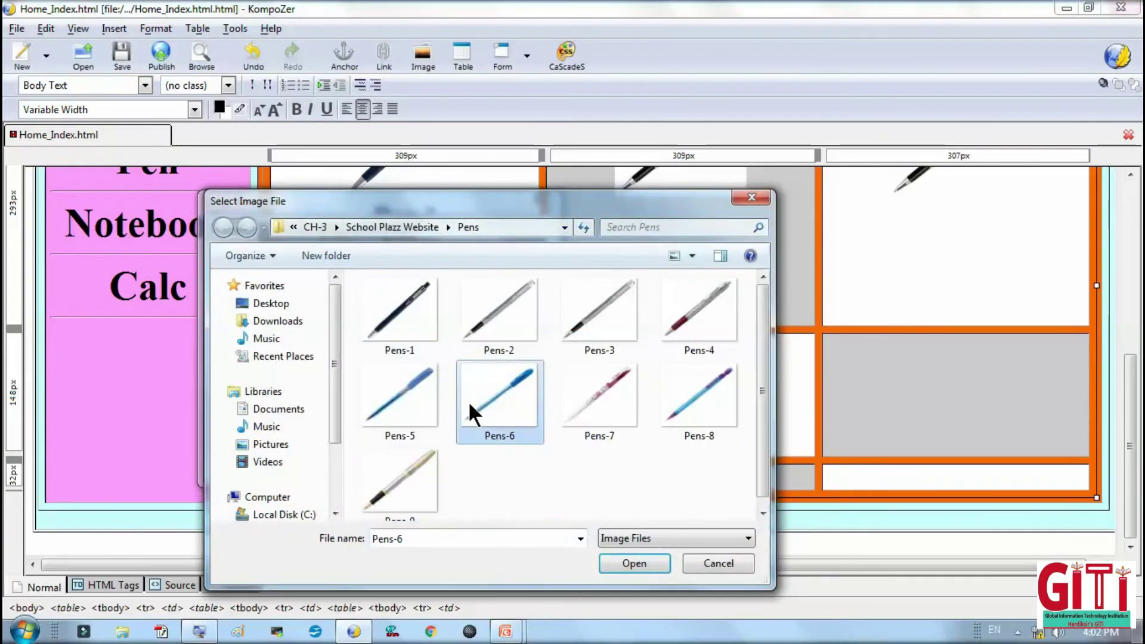
pyautogui.click(414, 399)
pyautogui.click(629, 565)
pyautogui.click(366, 458)
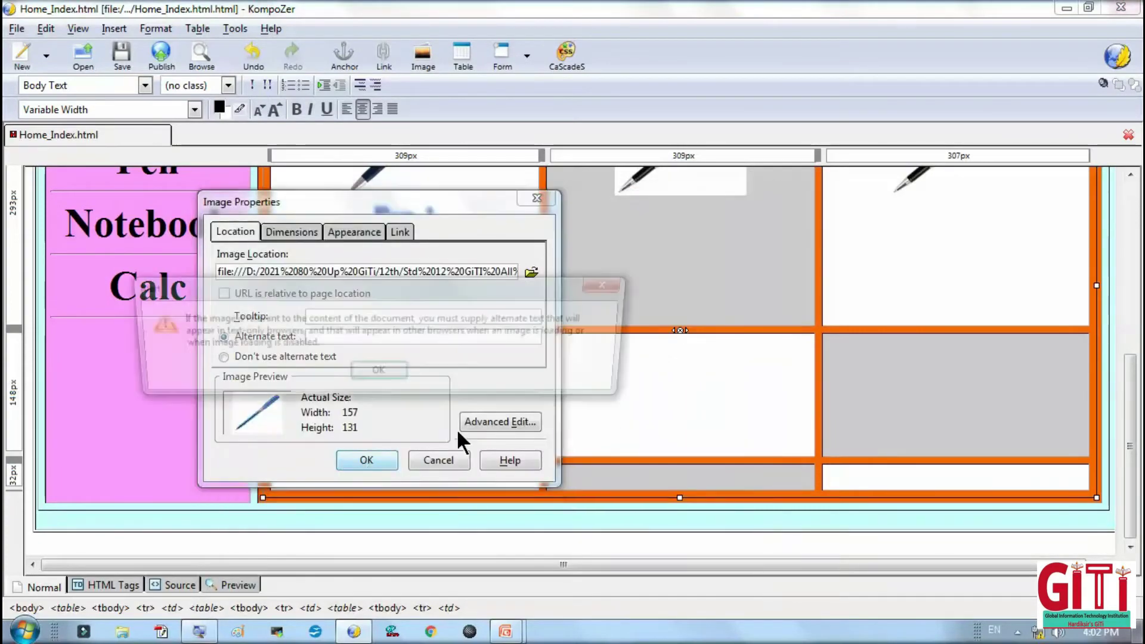
pyautogui.click(378, 374)
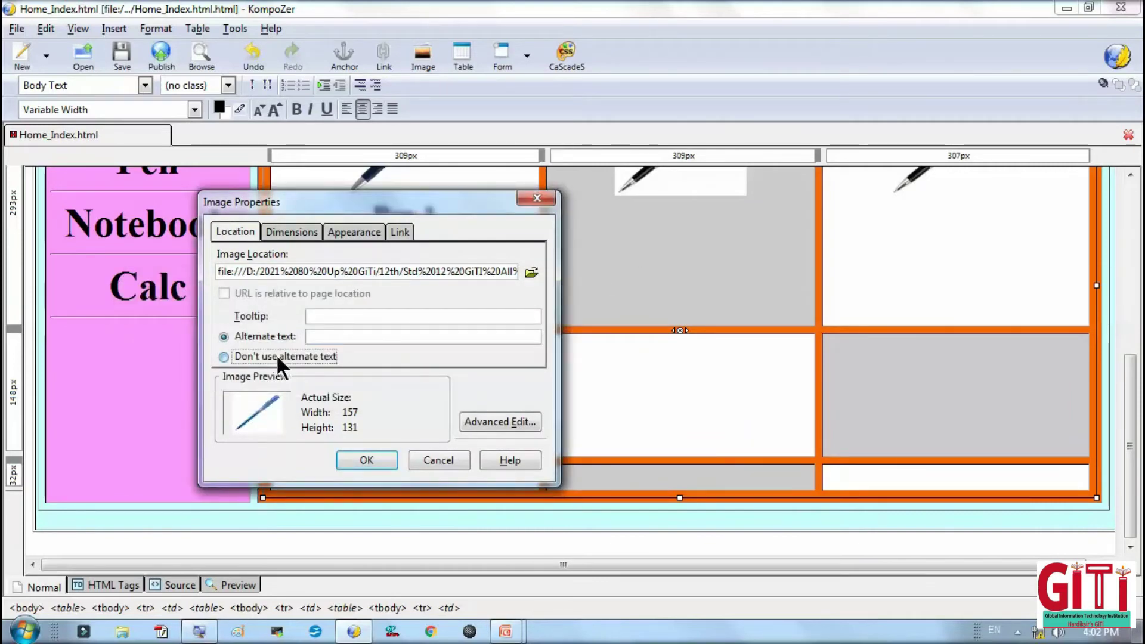
pyautogui.click(276, 355)
pyautogui.click(366, 459)
pyautogui.click(382, 457)
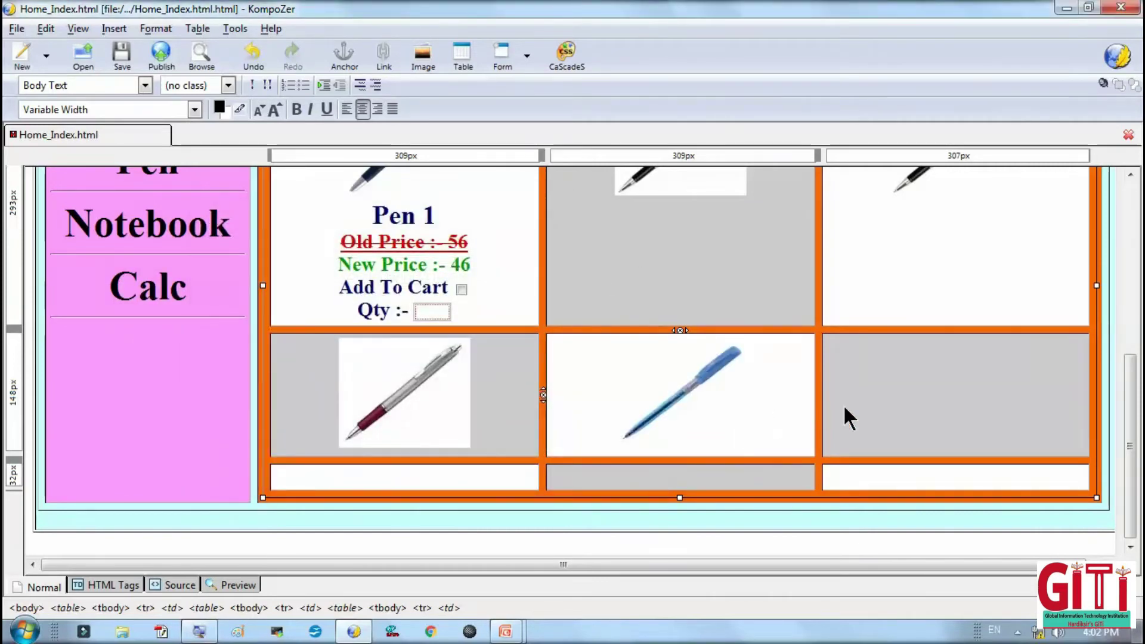
# Insert the Pens-6 image without alternate text in the third cell of the product grid's second row.
pyautogui.click(423, 52)
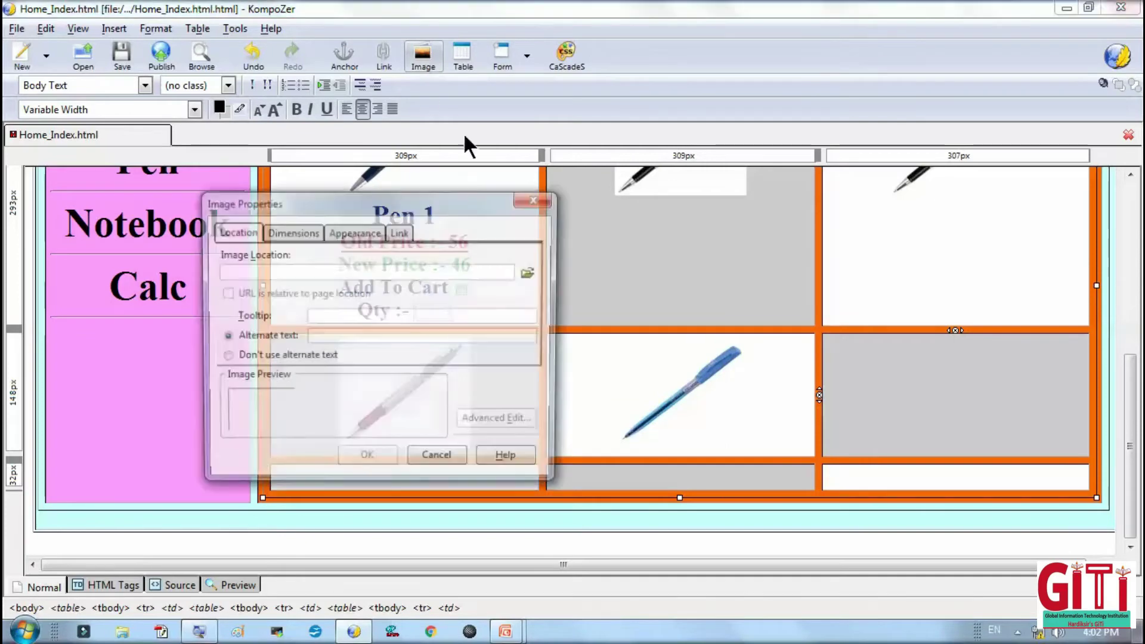
pyautogui.click(532, 272)
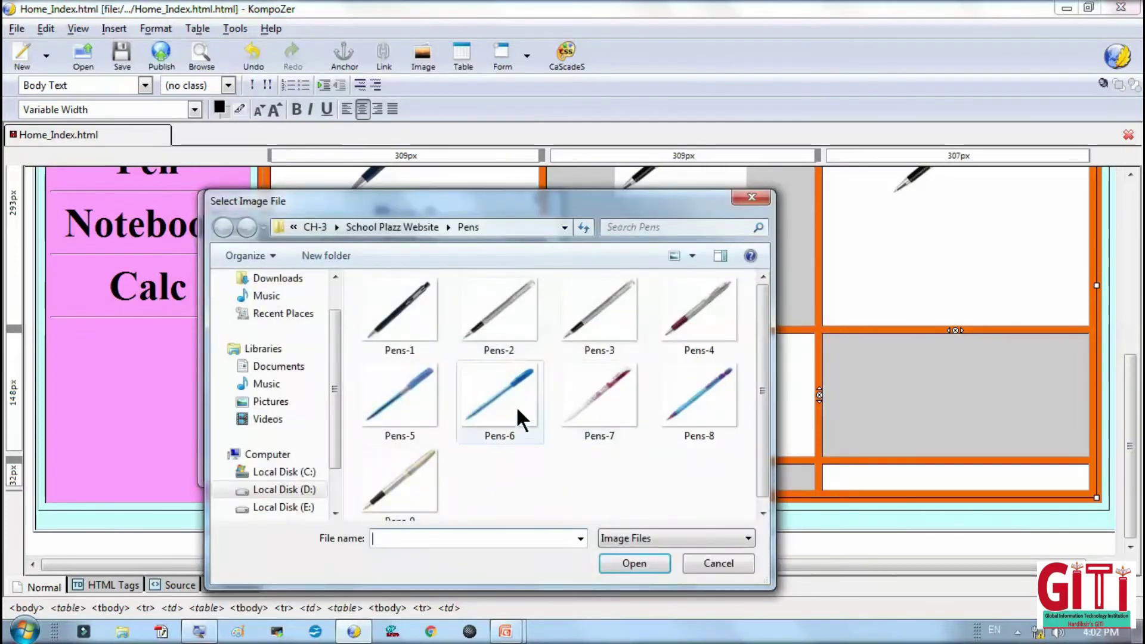
pyautogui.click(504, 418)
pyautogui.click(632, 563)
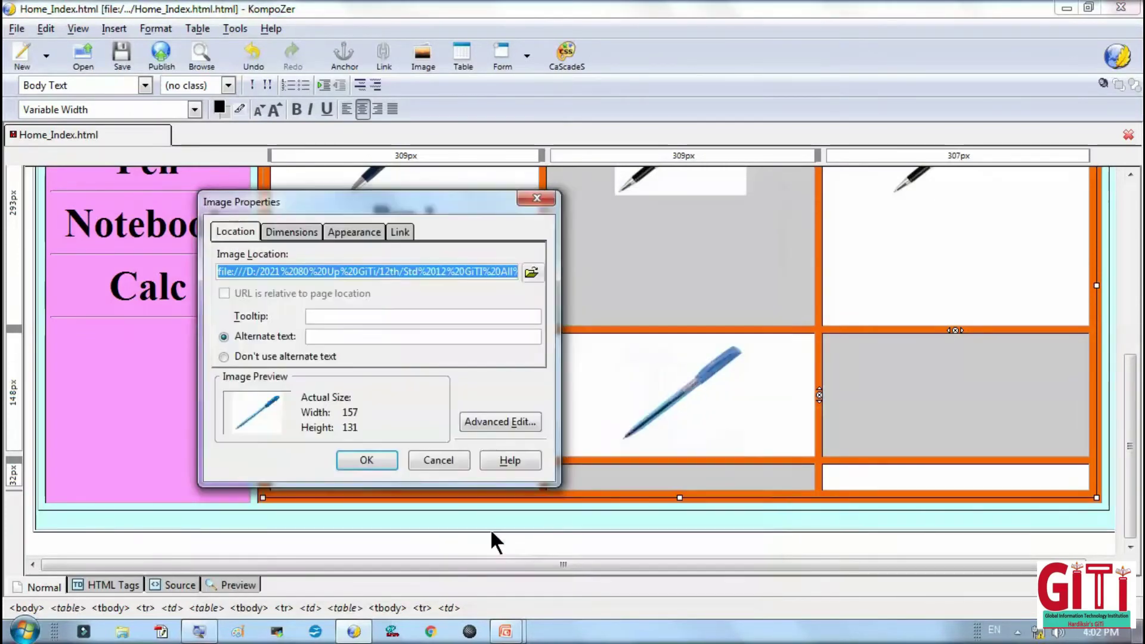
pyautogui.click(375, 460)
pyautogui.click(385, 366)
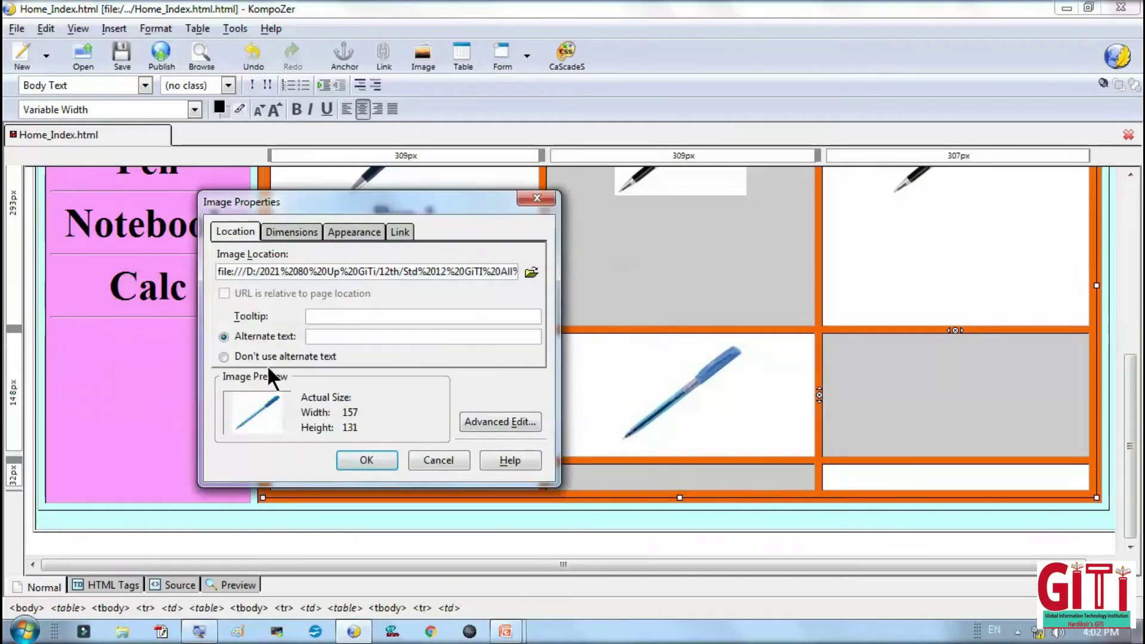
pyautogui.click(262, 358)
pyautogui.click(366, 460)
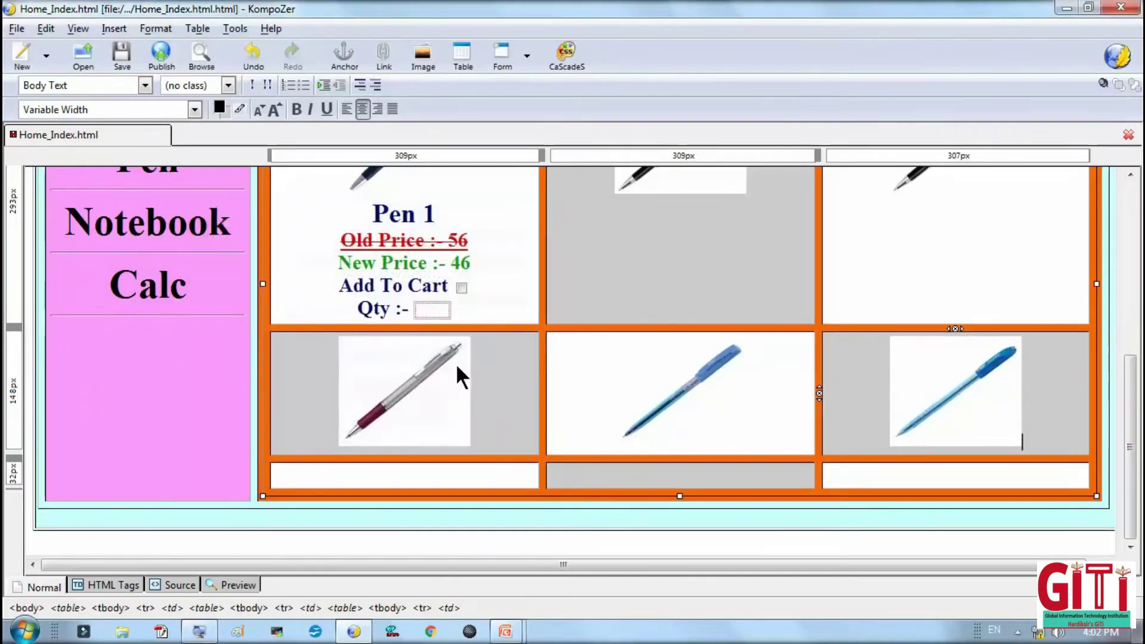
# Insert the Pens-7 image without alternate text in the first cell of the product grid's third row.
pyautogui.click(431, 470)
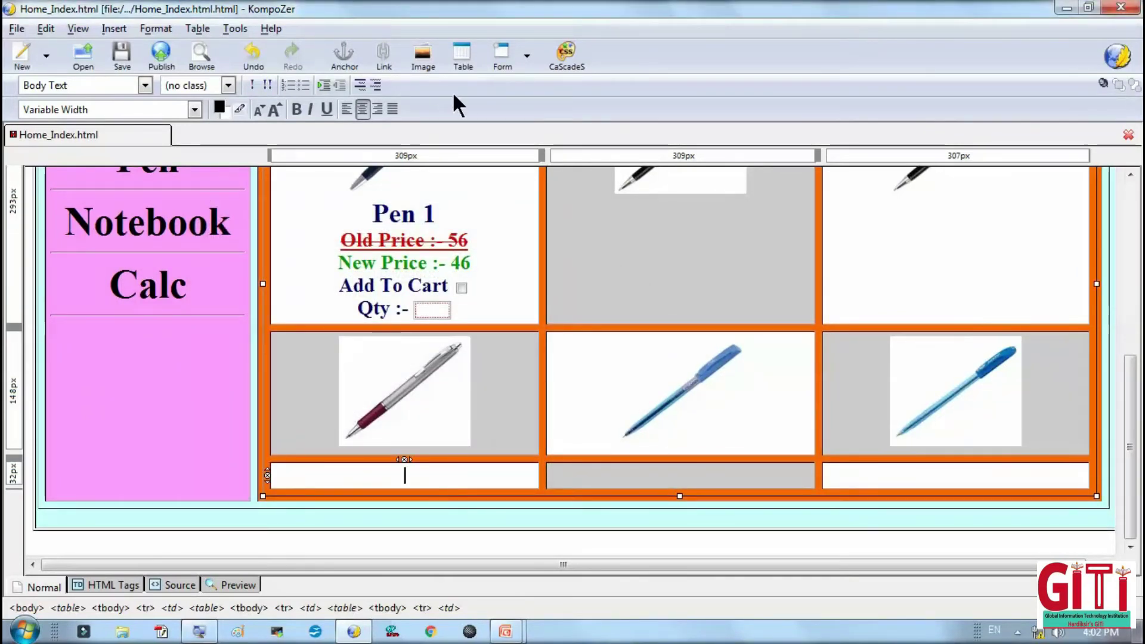
pyautogui.click(425, 53)
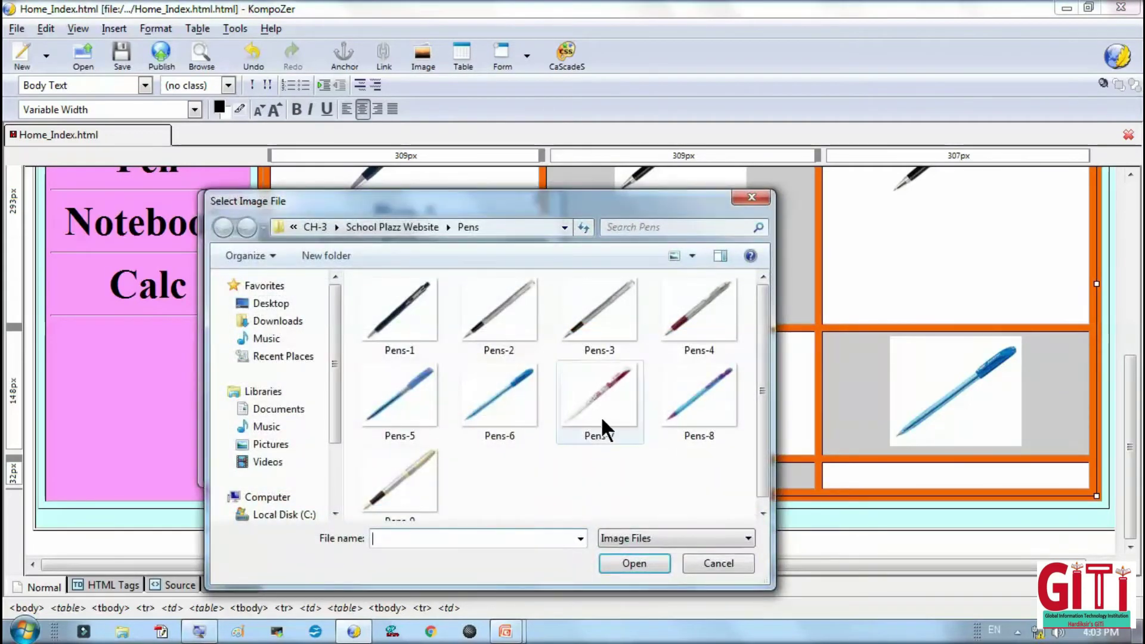
pyautogui.click(599, 417)
pyautogui.click(634, 563)
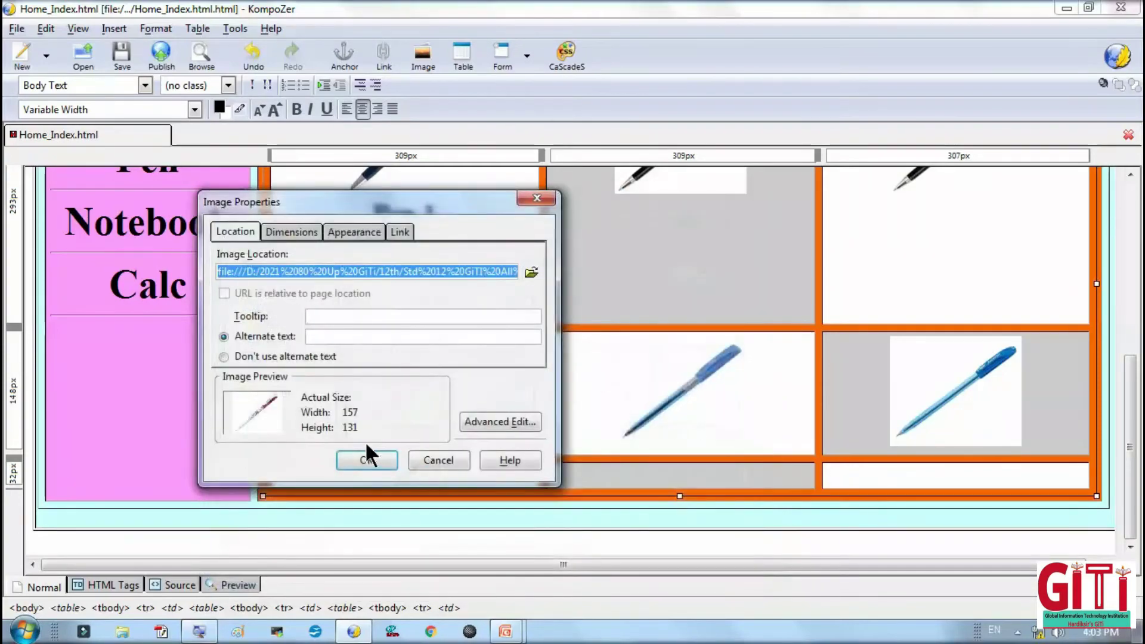
pyautogui.click(366, 460)
pyautogui.click(388, 378)
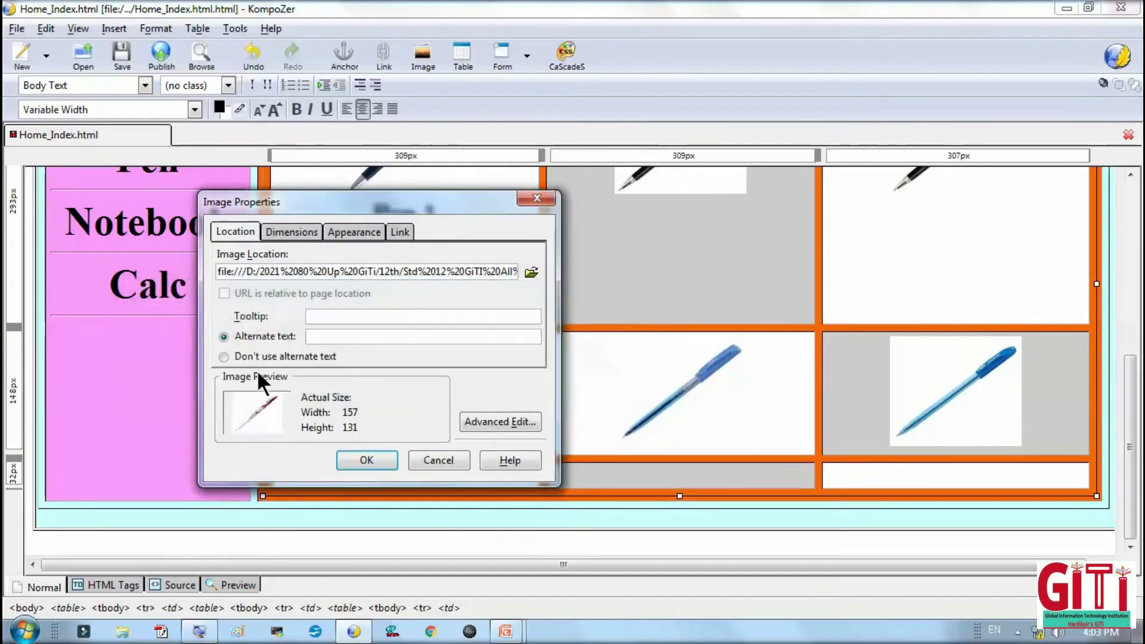
pyautogui.click(256, 357)
pyautogui.click(365, 460)
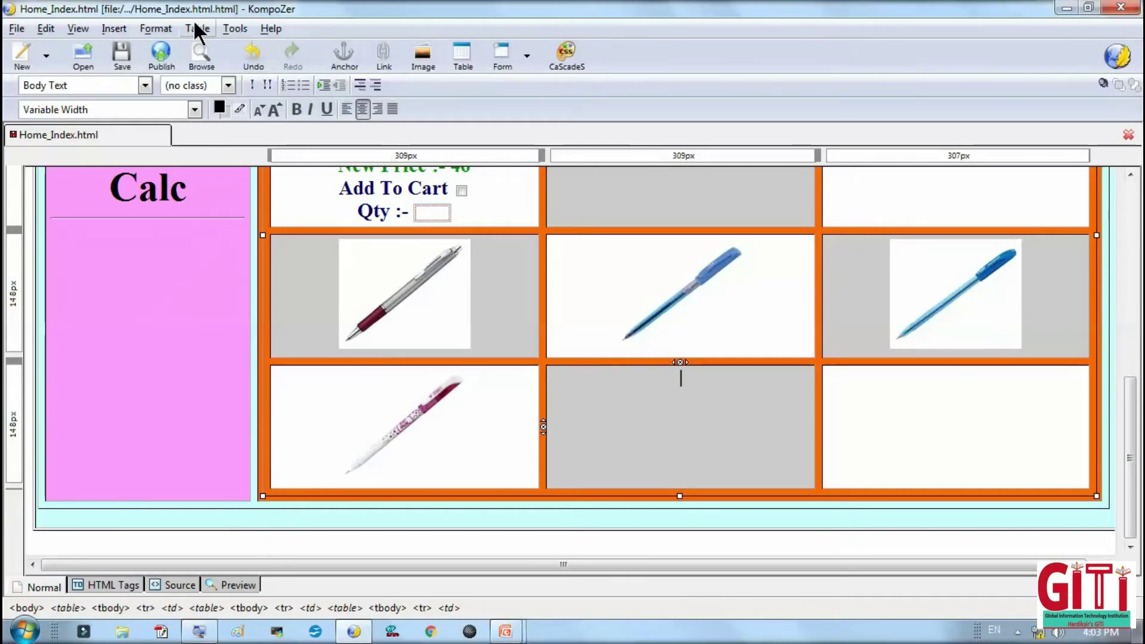
# Insert the Pens-8 image without alternate text in the middle cell of the product grid's third row and place the cursor in the last cell.
pyautogui.click(114, 29)
pyautogui.moveTo(173, 76)
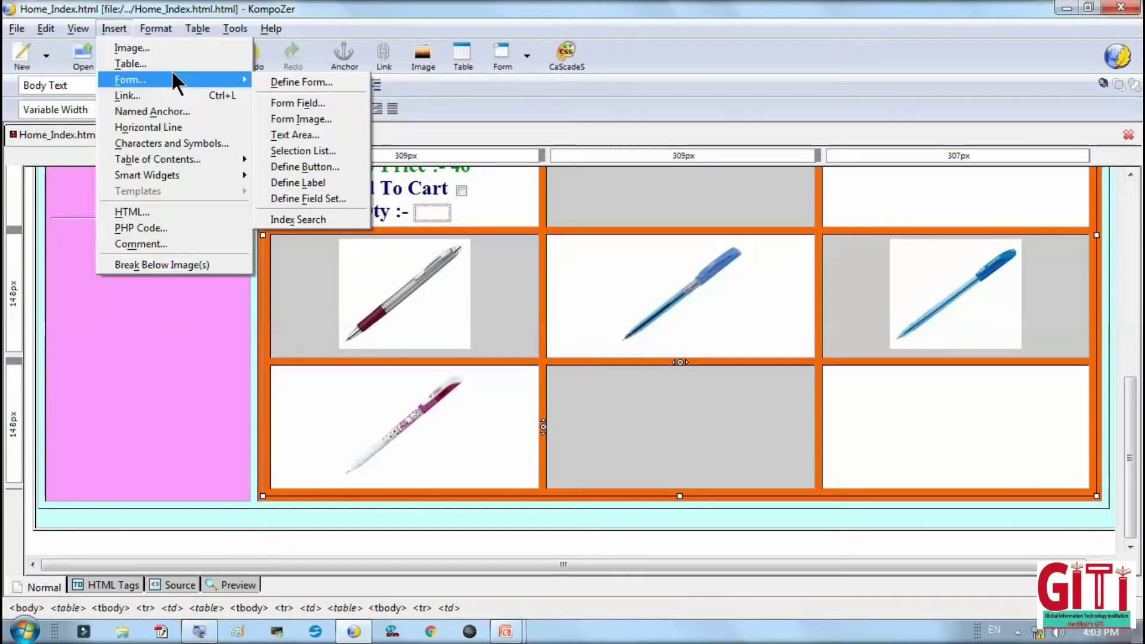
pyautogui.click(153, 47)
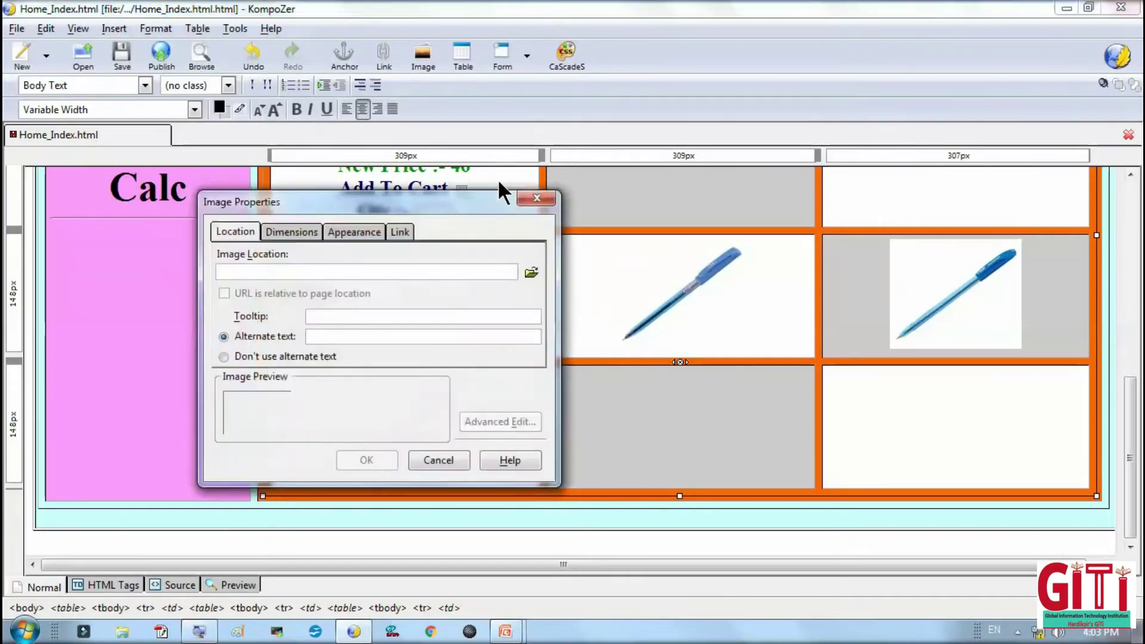
pyautogui.click(532, 272)
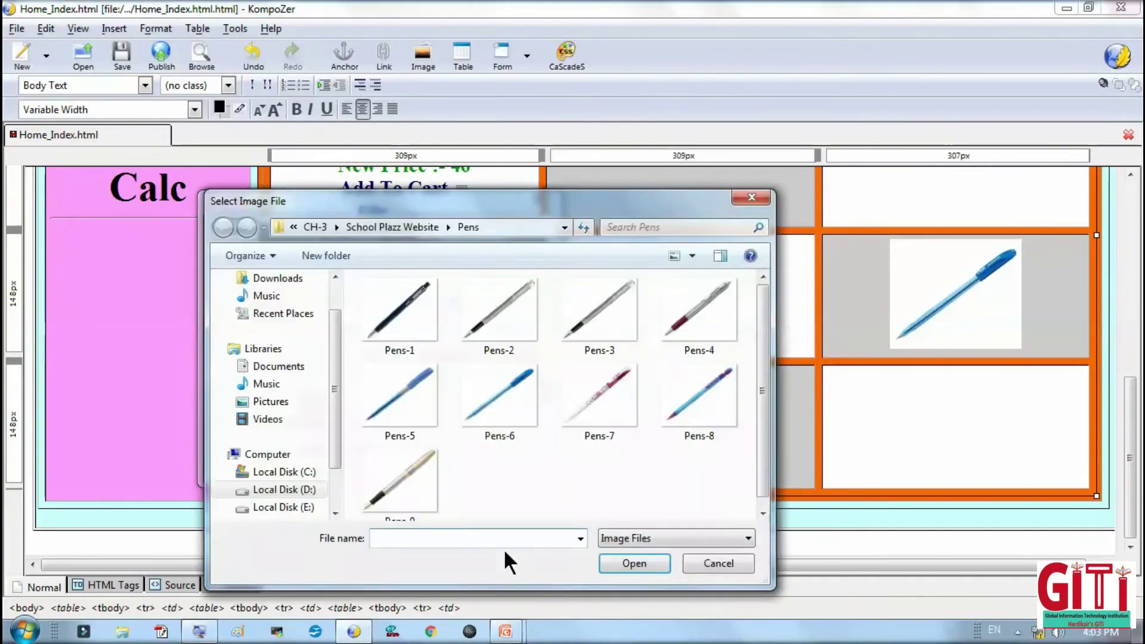
pyautogui.click(584, 438)
pyautogui.click(678, 428)
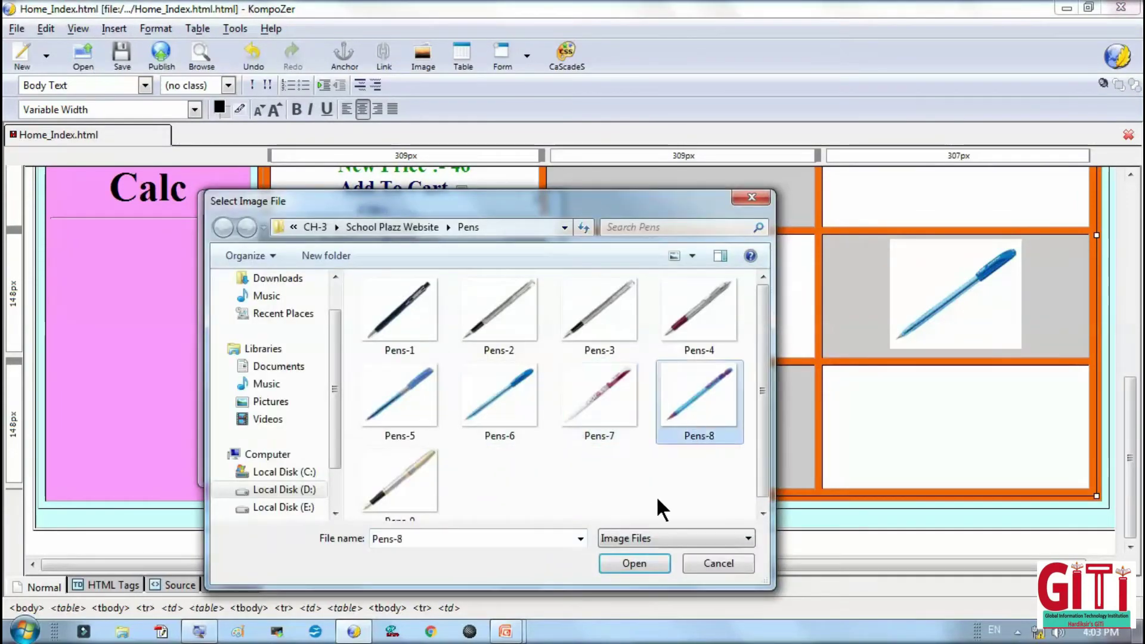
pyautogui.click(633, 562)
pyautogui.click(282, 355)
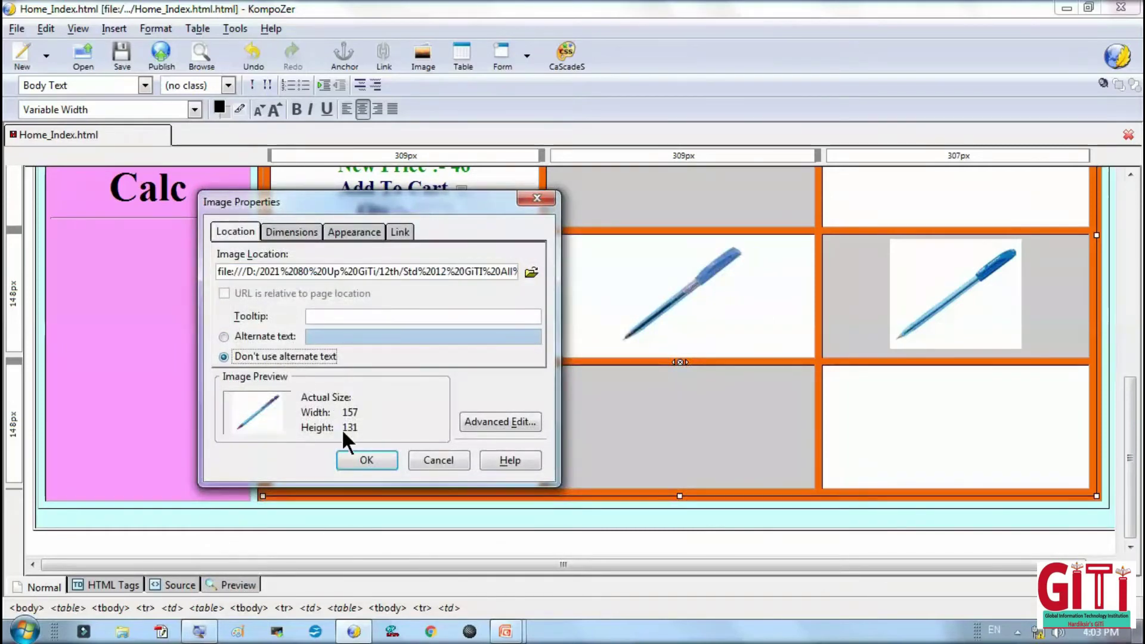
pyautogui.click(365, 459)
pyautogui.click(924, 450)
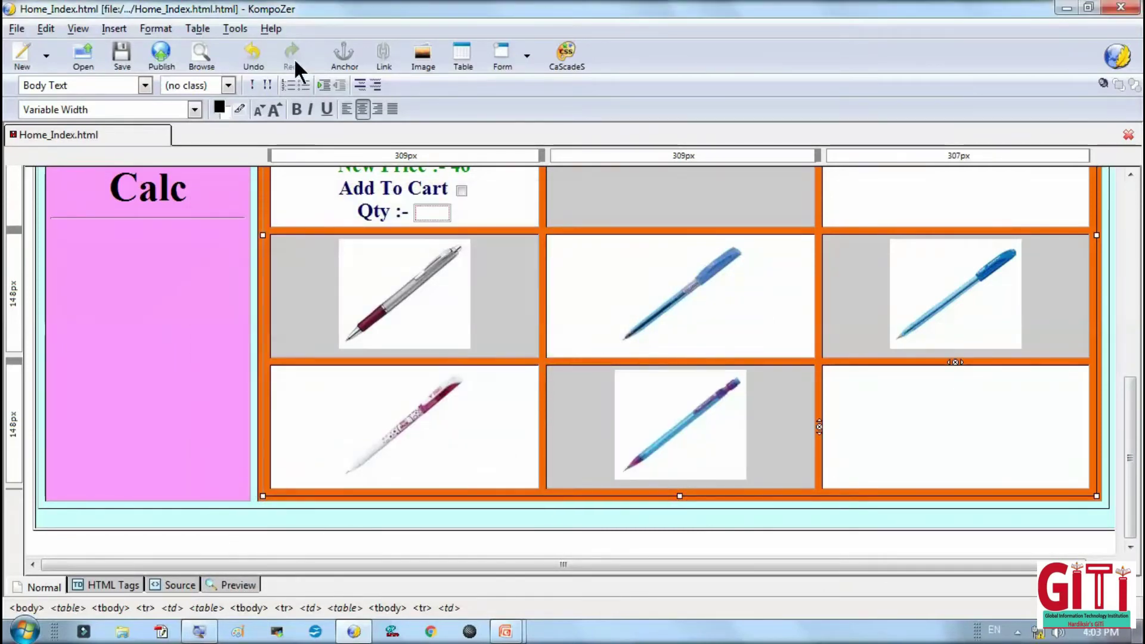
# Insert the Pens-9 image from the Pens folder into the empty last table cell, without alternate text.
pyautogui.click(430, 52)
pyautogui.click(532, 273)
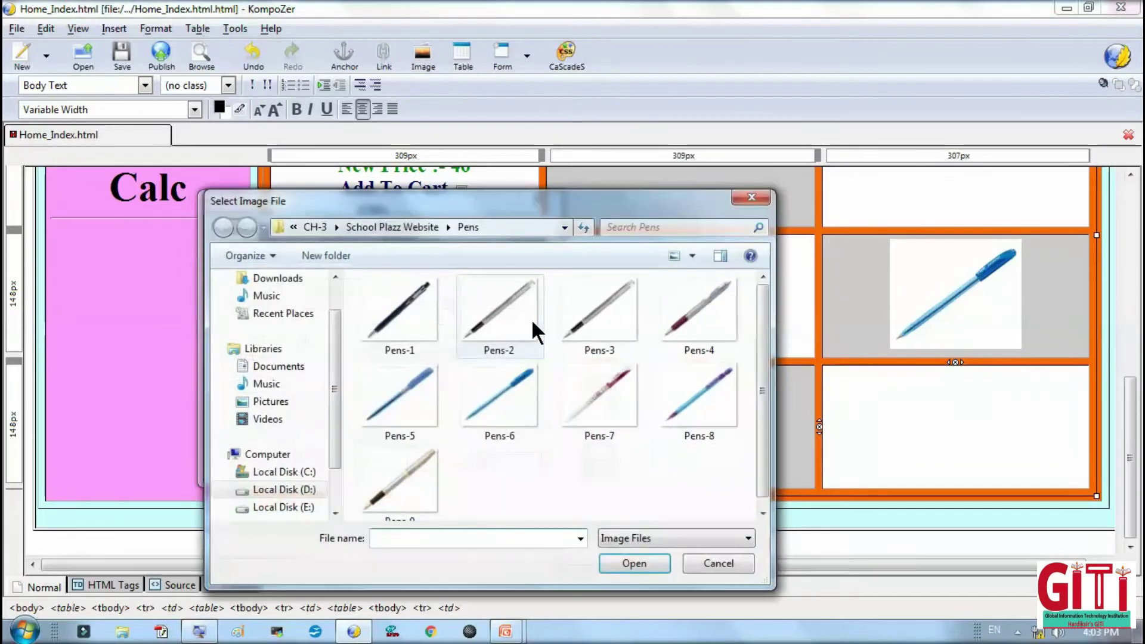
pyautogui.click(438, 490)
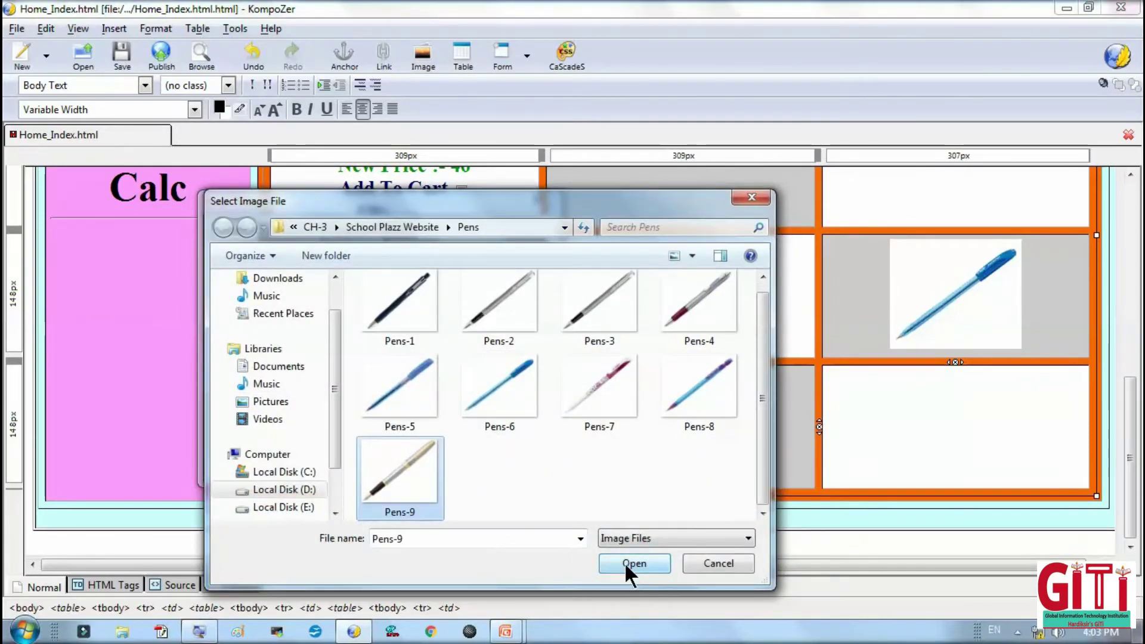
pyautogui.click(624, 563)
pyautogui.click(358, 459)
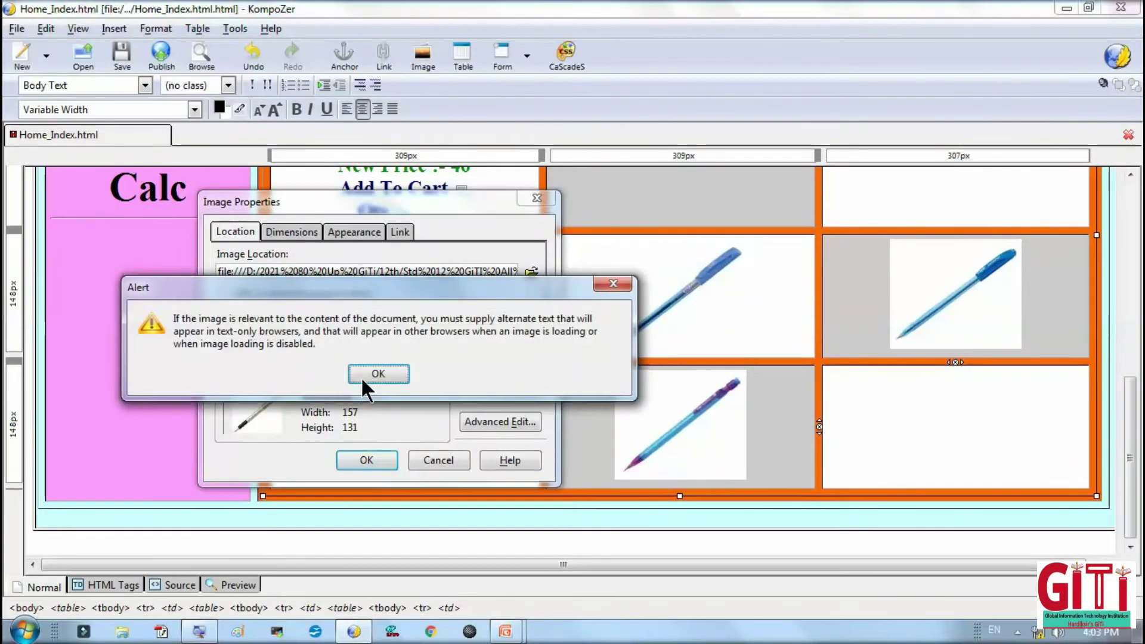
pyautogui.click(364, 373)
pyautogui.click(281, 355)
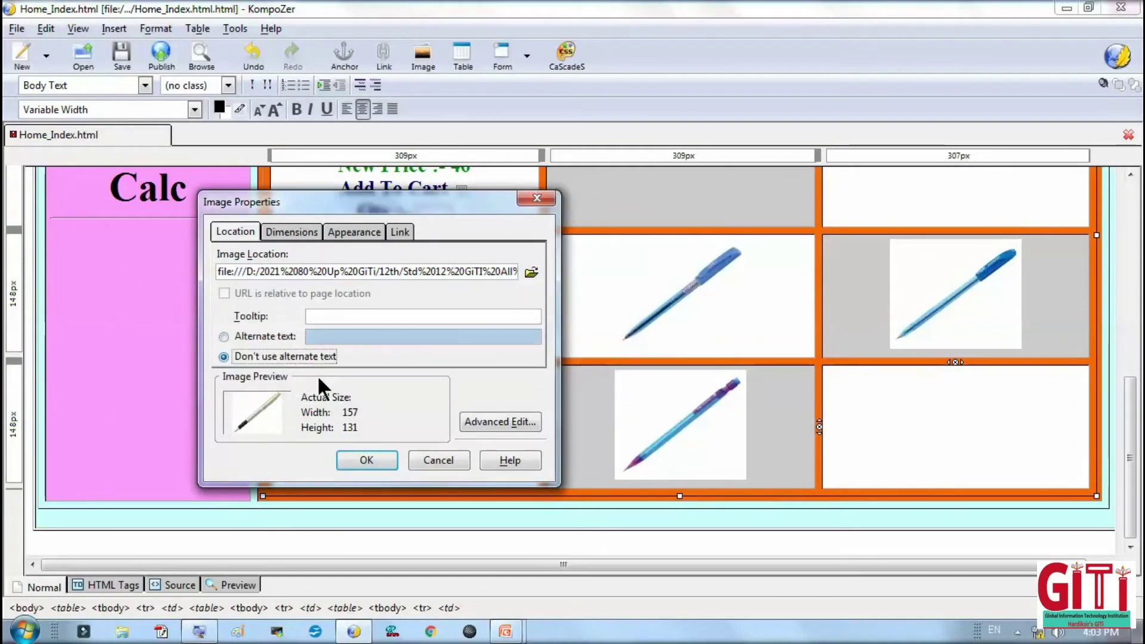
pyautogui.click(365, 459)
# Copy the Pen 1 name, prices, cart checkbox and quantity field into the cell below the second pen image.
pyautogui.scroll(3, 528, 314)
pyautogui.moveTo(515, 352); pyautogui.dragTo(359, 266)
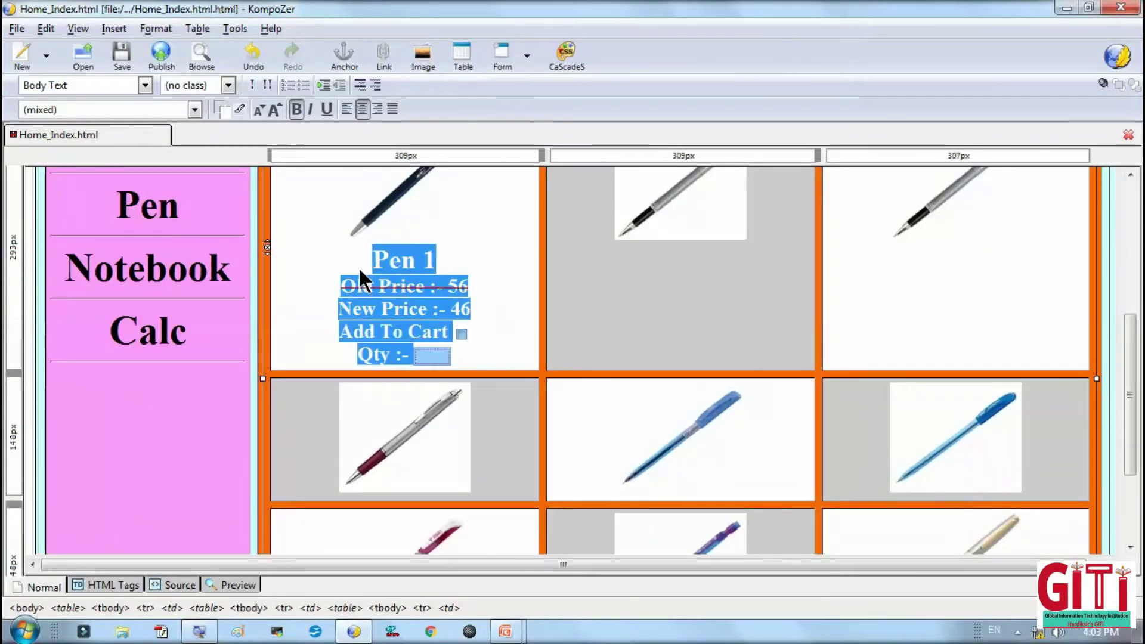
pyautogui.click(769, 249)
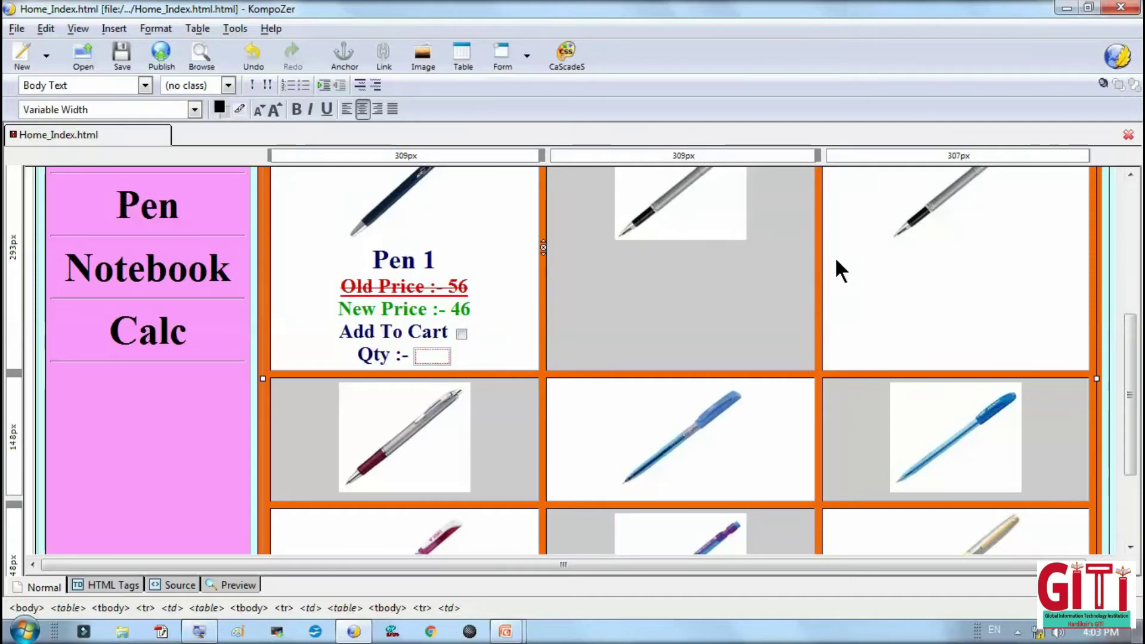
pyautogui.write('Pen 1 Old Price :- 56 New Price :- 46 Add To Cart Qty :-')
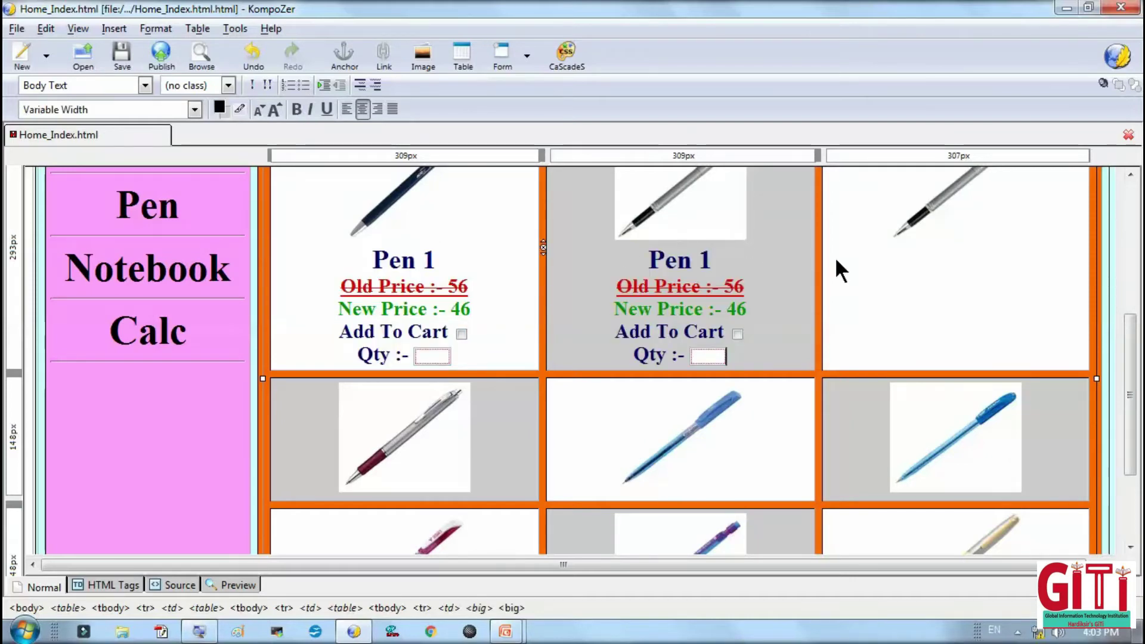
# Retitle the second pen's copied details as Pen 2, with Old Price 46 and New Price 36.
pyautogui.click(725, 260)
pyautogui.press('BackSpace')
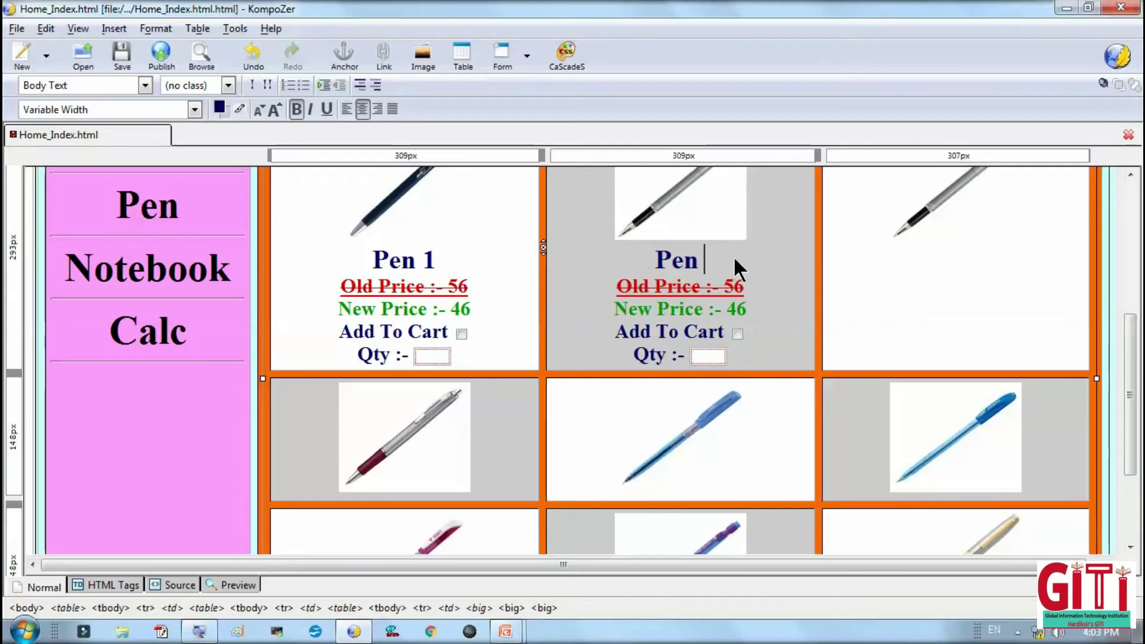
pyautogui.write('2')
pyautogui.click(737, 291)
pyautogui.press('BackSpace')
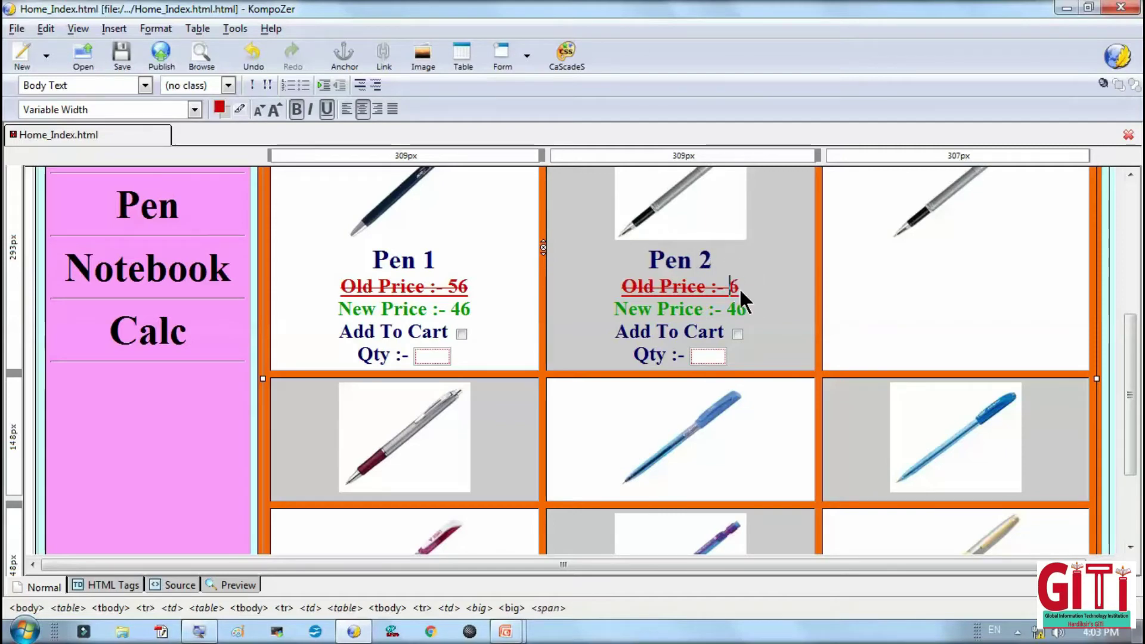
pyautogui.write('4')
pyautogui.press('BackSpace')
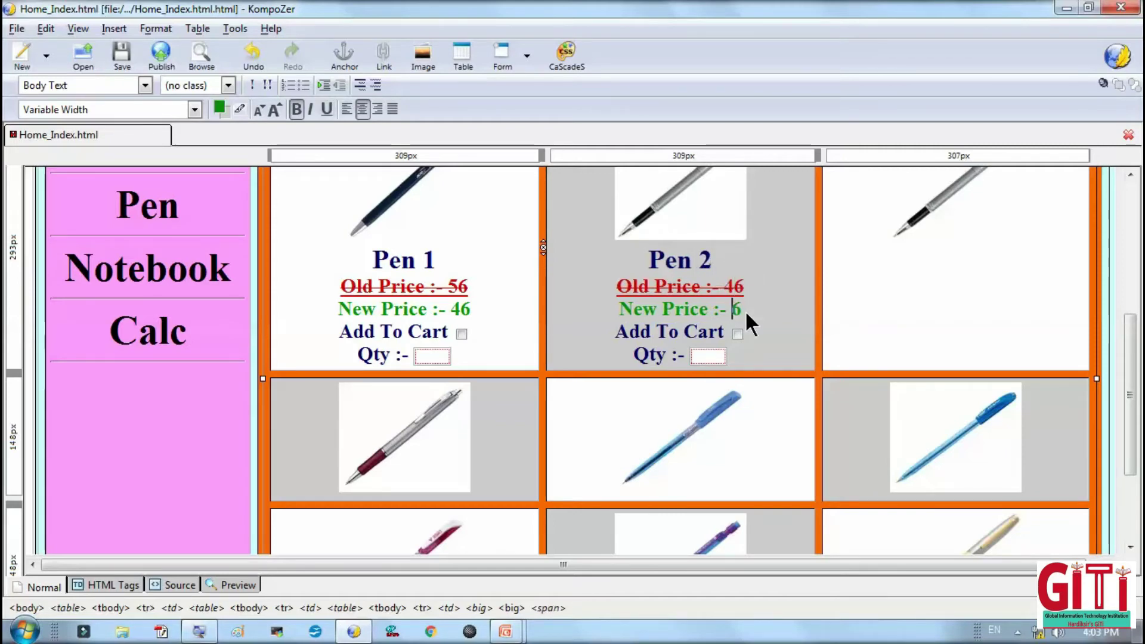
pyautogui.write('3')
# Paste the copied Pen 1 details below the third pen image and retitle them Pen 3.
pyautogui.click(984, 260)
pyautogui.click(983, 258)
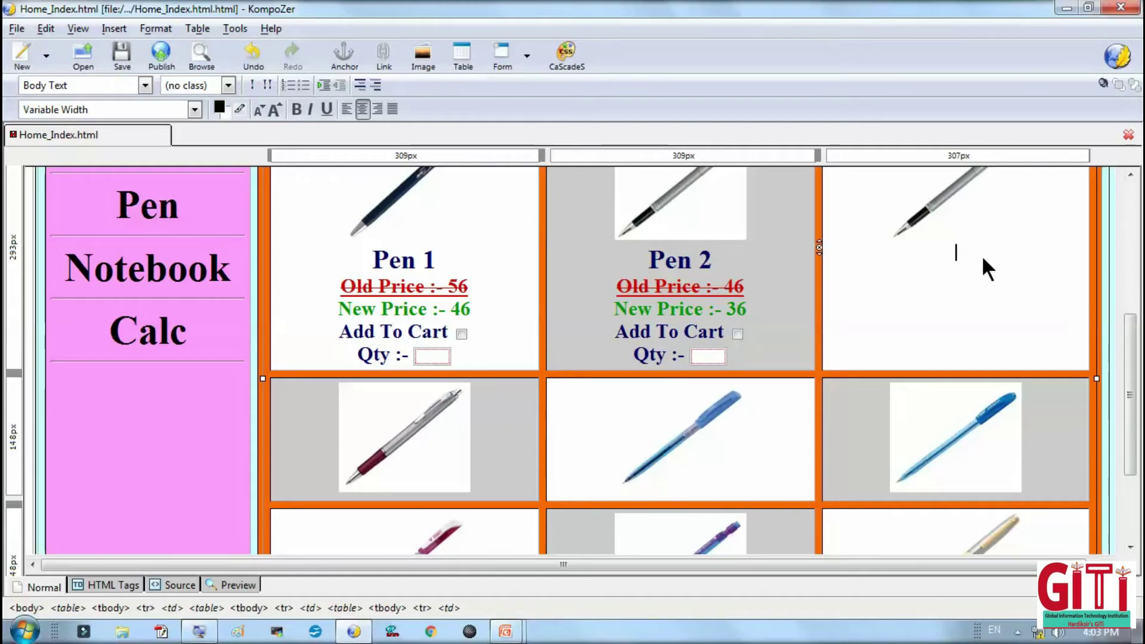
pyautogui.write('Pen 1 Old Price :- 56 New Price :- 46 Add To Cart Qty :-')
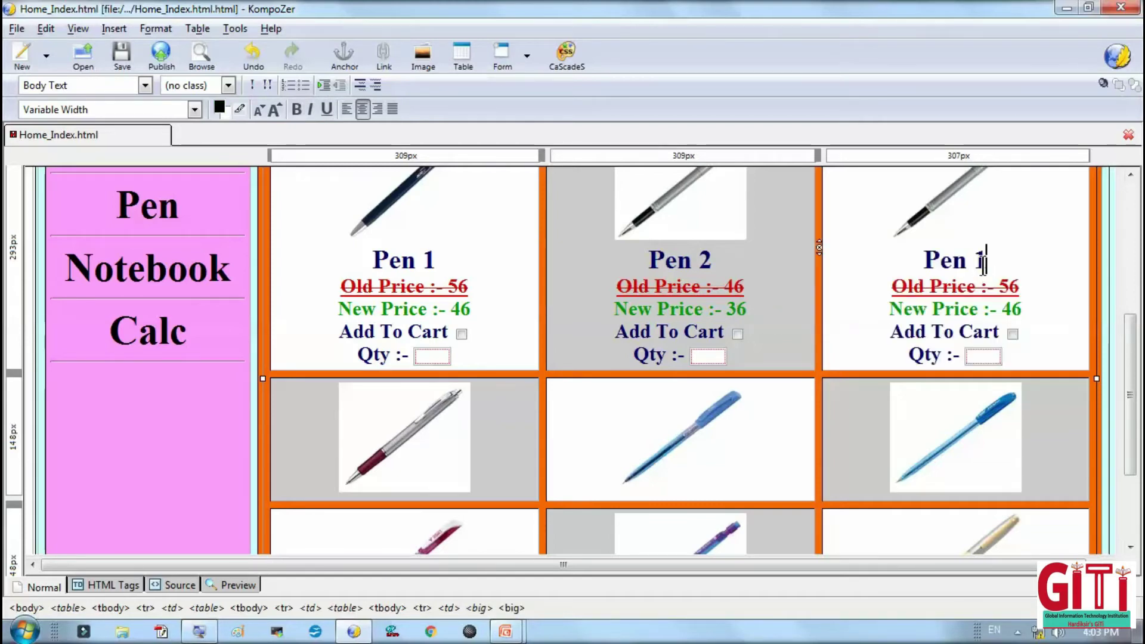
pyautogui.press('BackSpace')
pyautogui.write('3')
# Set Pen 3's Old Price to 46 and its New Price to 36.
pyautogui.moveTo(999, 286); pyautogui.dragTo(1009, 286)
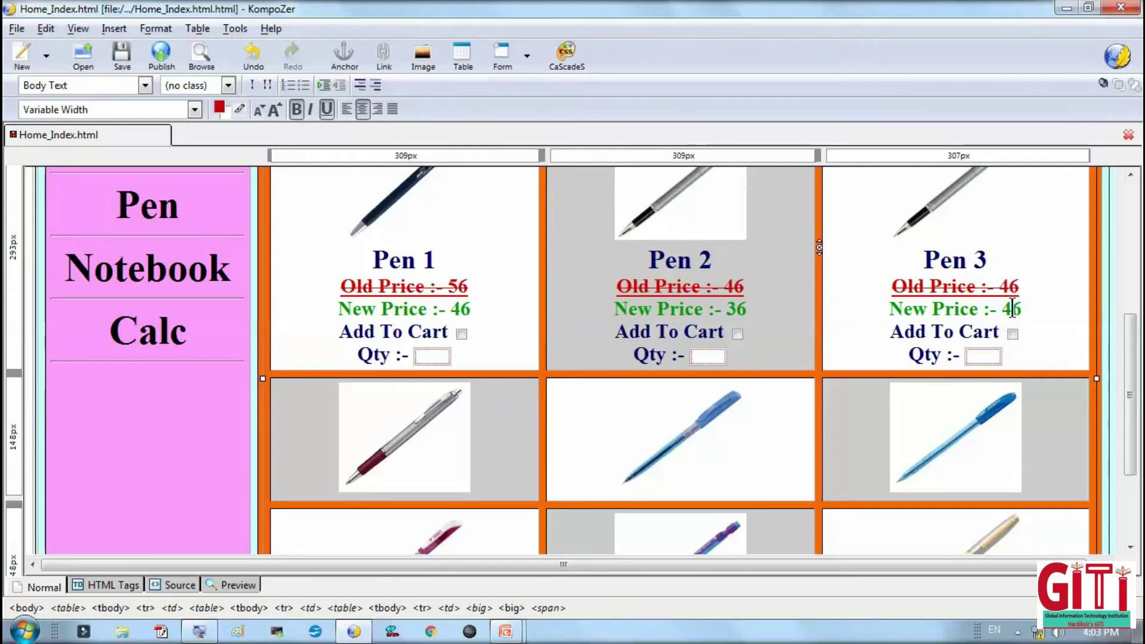
pyautogui.press('BackSpace')
pyautogui.write('3')
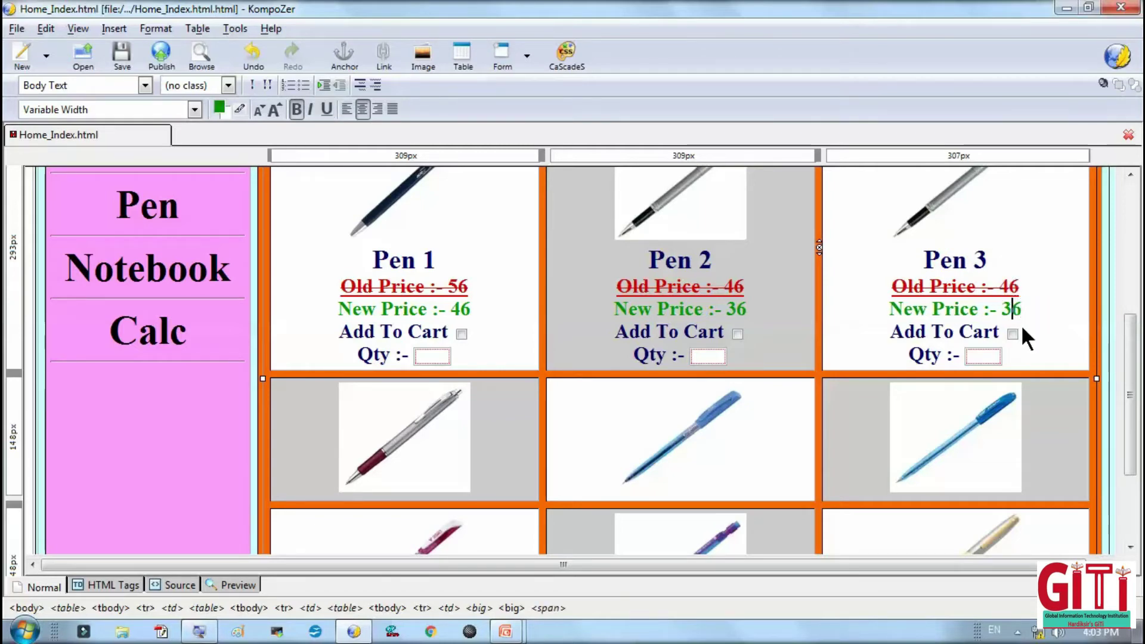
# Paste the copied pen details below the first pen image of the second row and retitle them Pen 4.
pyautogui.scroll(-3, 775, 375)
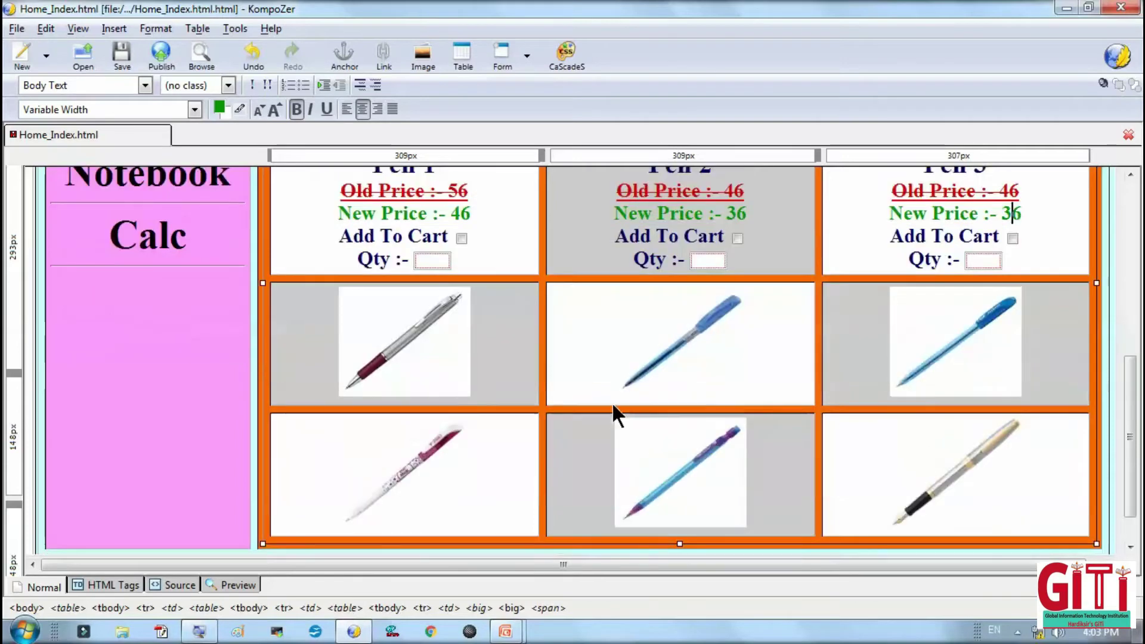
pyautogui.click(498, 381)
pyautogui.press('Return')
pyautogui.write('Pen 1 Old Price :- 56 New Price :- 46 Add To Cart Qty :-')
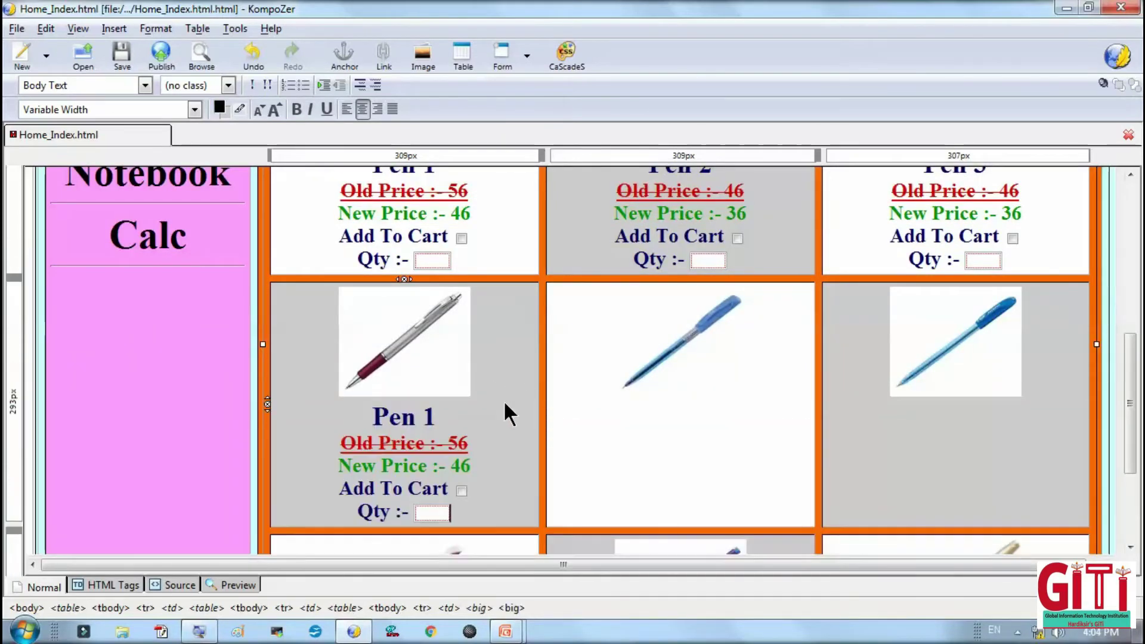
pyautogui.press('BackSpace')
pyautogui.write('4')
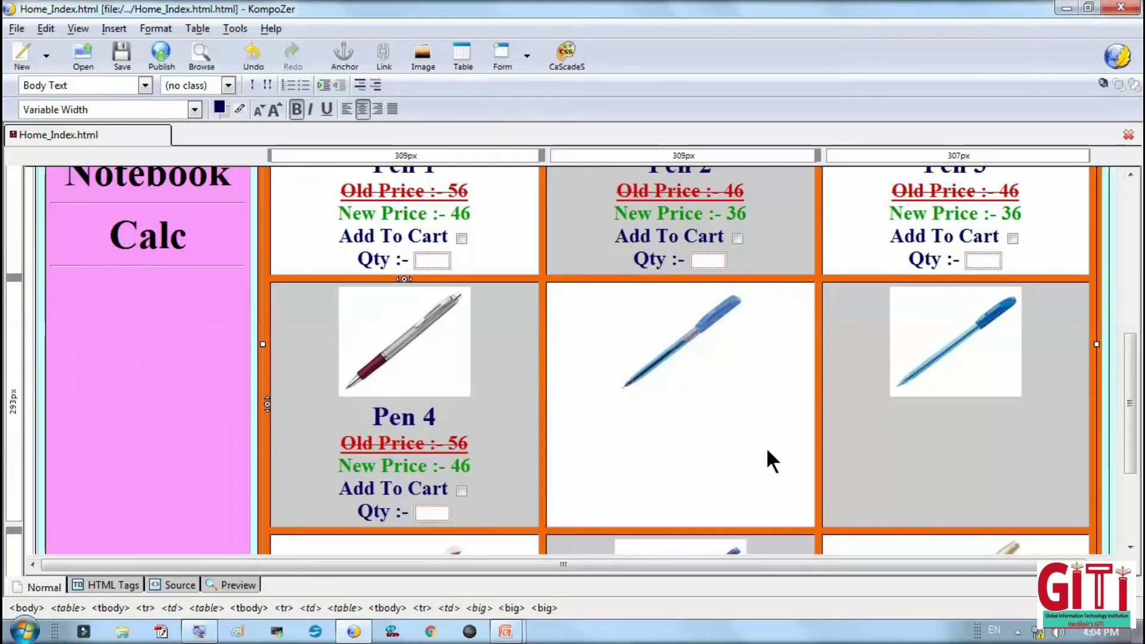
# Paste the copied pen details below the middle pen image of the second row and retitle them Pen 5.
pyautogui.click(772, 413)
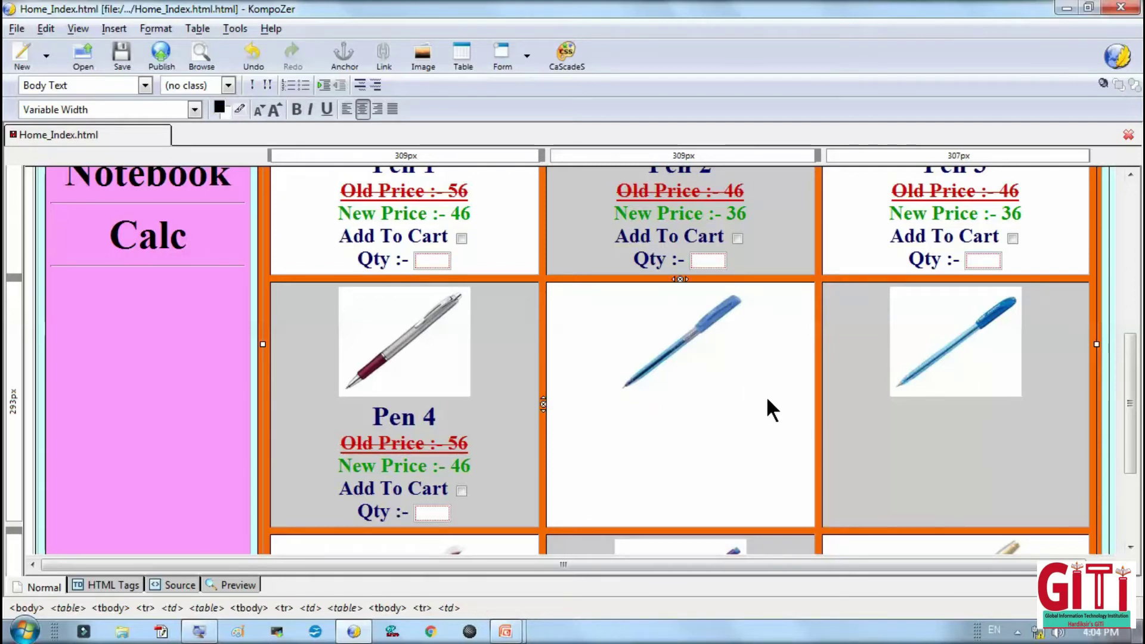
pyautogui.write('Pen 1 Old Price :- 56 New Price :- 46 Add To Cart Qty :-')
pyautogui.press('BackSpace')
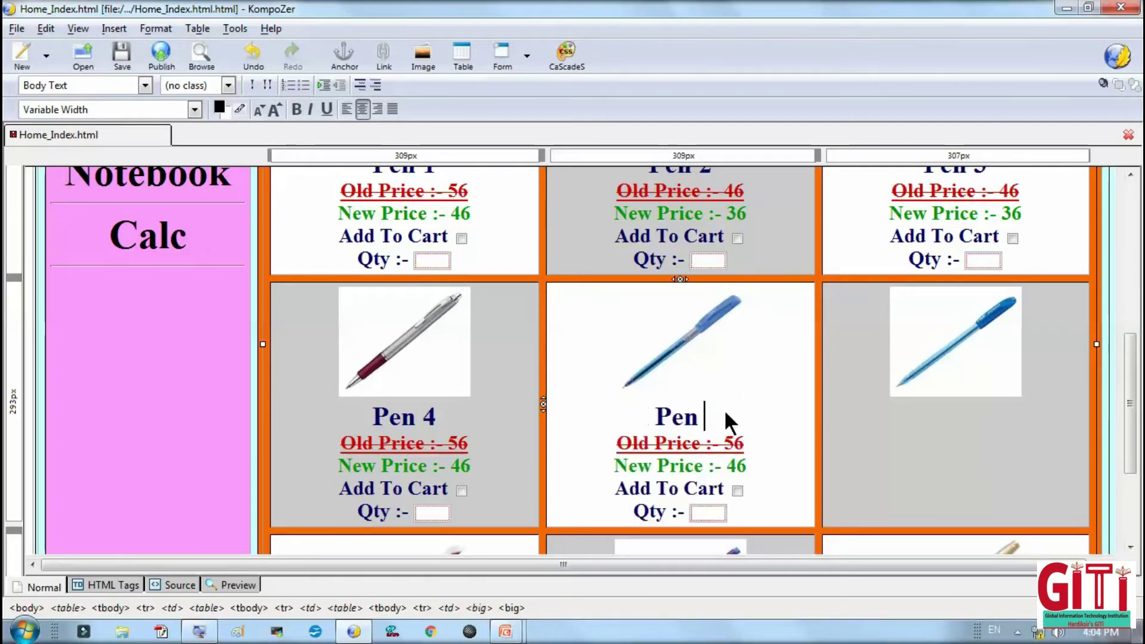
pyautogui.write('5')
# Paste the copied pen details below the last pen image of the second row and retitle them Pen 6.
pyautogui.click(1029, 393)
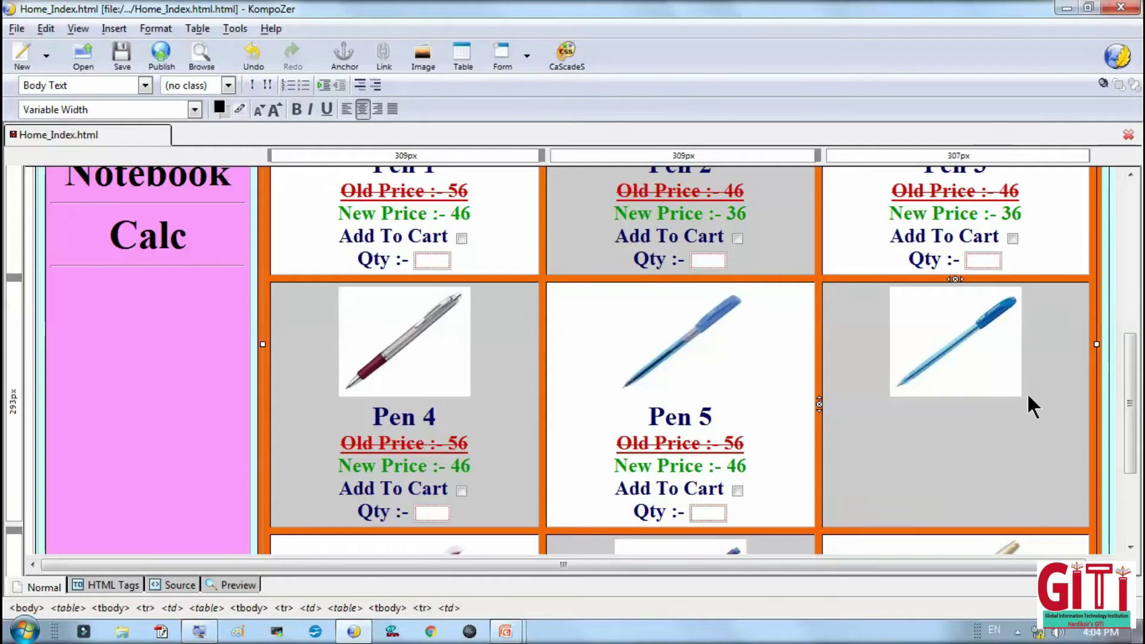
pyautogui.press('Return')
pyautogui.write('Pen 1 Old Price :- 56 New Price :- 46 Add To Cart Qty :-')
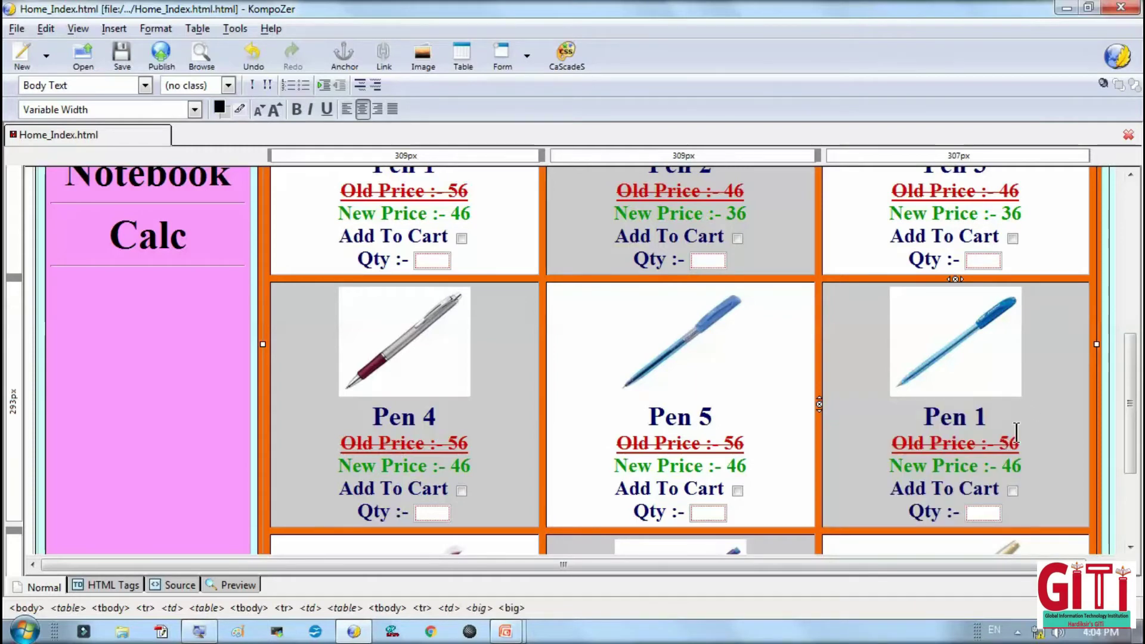
pyautogui.click(989, 421)
pyautogui.press('BackSpace')
pyautogui.write('6')
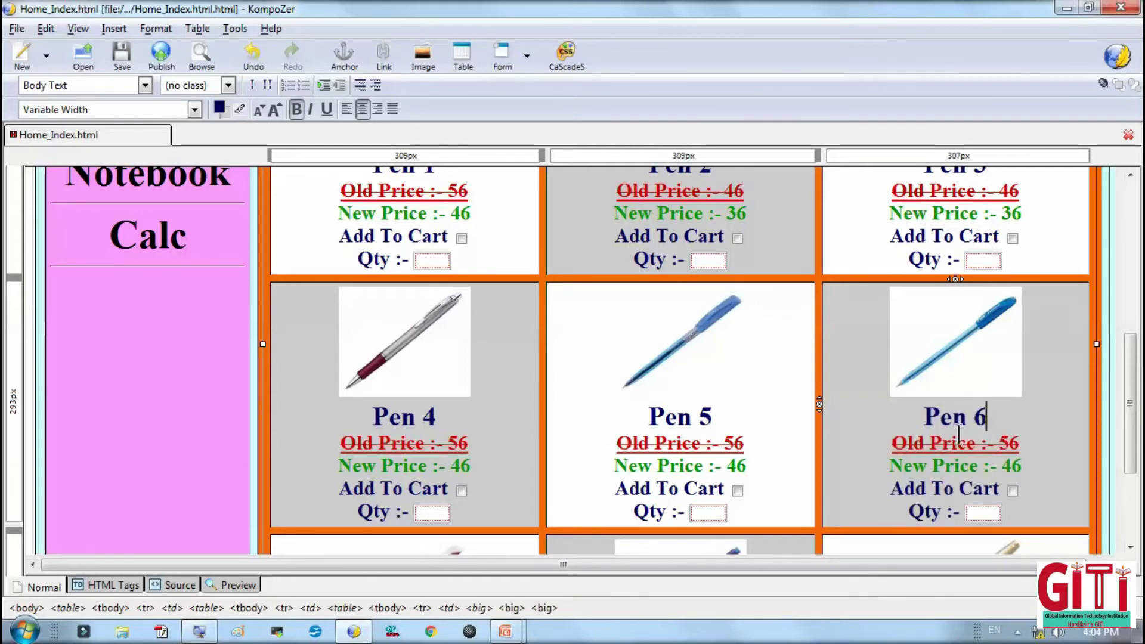
# Paste the copied pen details below the first pen image of the third row and retitle them Pen 7.
pyautogui.scroll(-5, 879, 408)
pyautogui.click(512, 459)
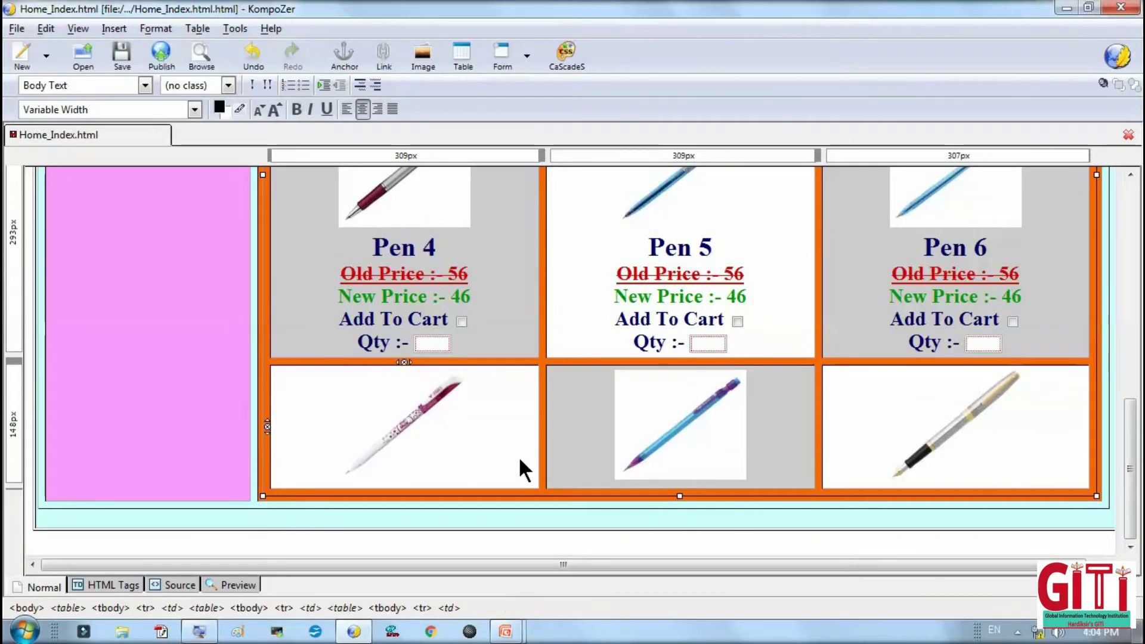
pyautogui.press('Return')
pyautogui.write('Pen 1 Old Price :- 56 New Price :- 46 Add To Cart Qty :-')
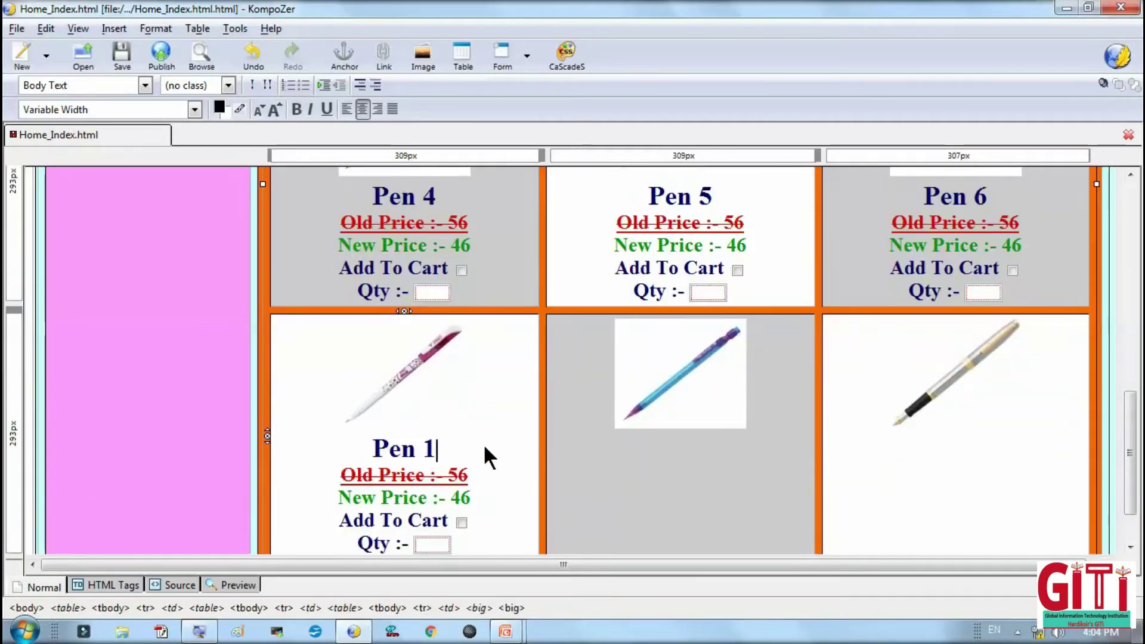
pyautogui.press('BackSpace')
pyautogui.write('7')
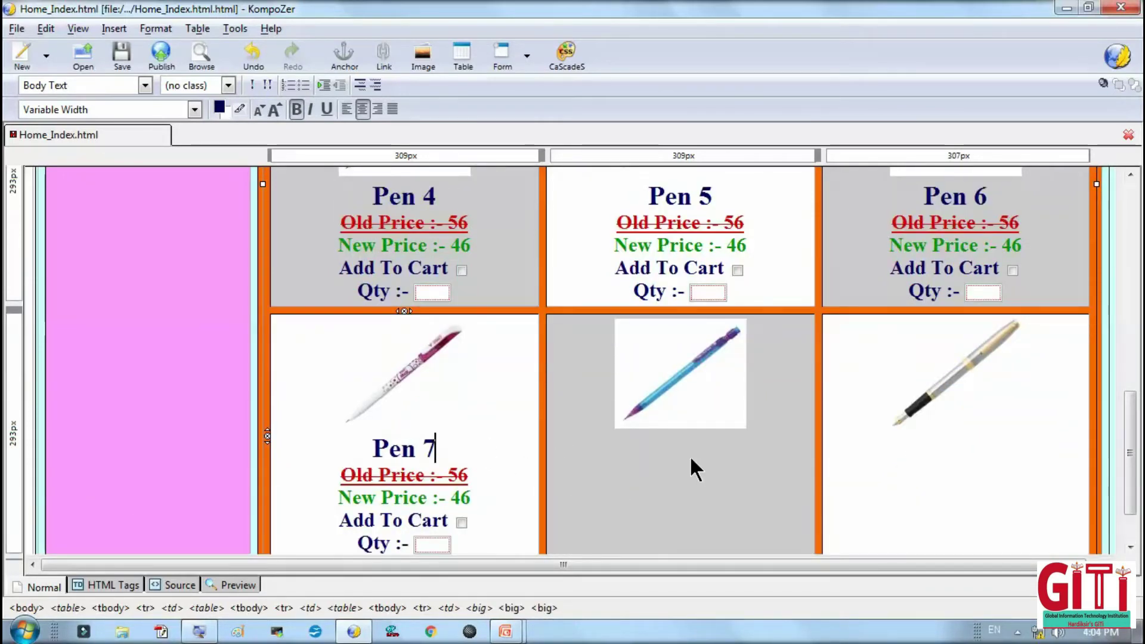
# Paste the copied pen details below the middle pen image of the third row and retitle them Pen 8.
pyautogui.click(755, 426)
pyautogui.press('Return')
pyautogui.write('Pen 1 Old Price :- 56 New Price :- 46 Add To Cart Qty :-')
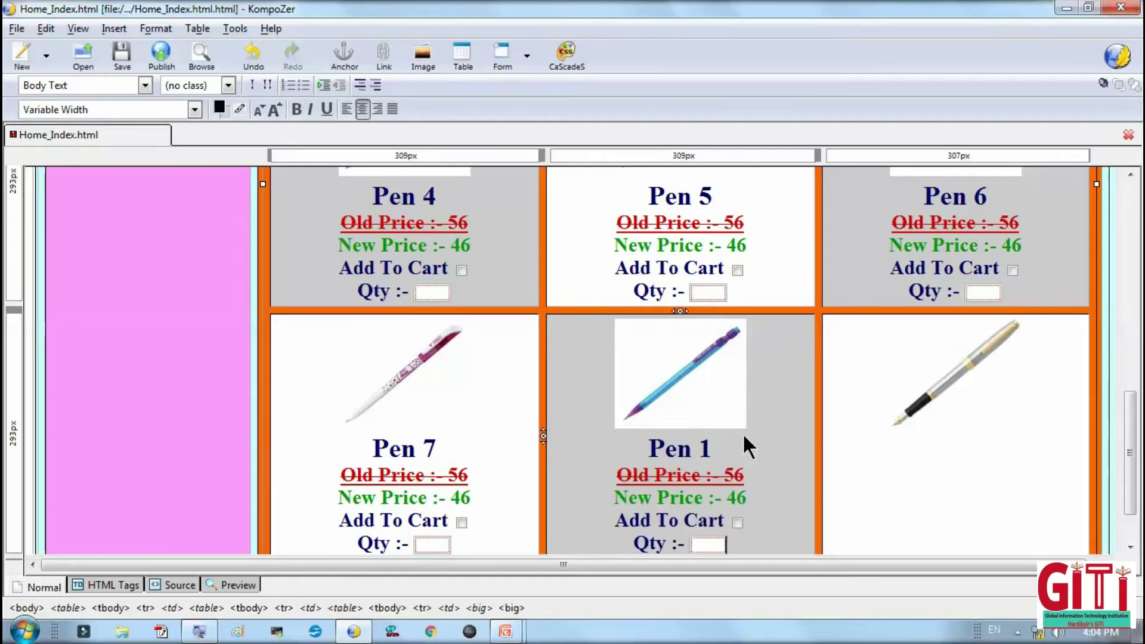
pyautogui.click(718, 446)
pyautogui.press('BackSpace')
pyautogui.write('8')
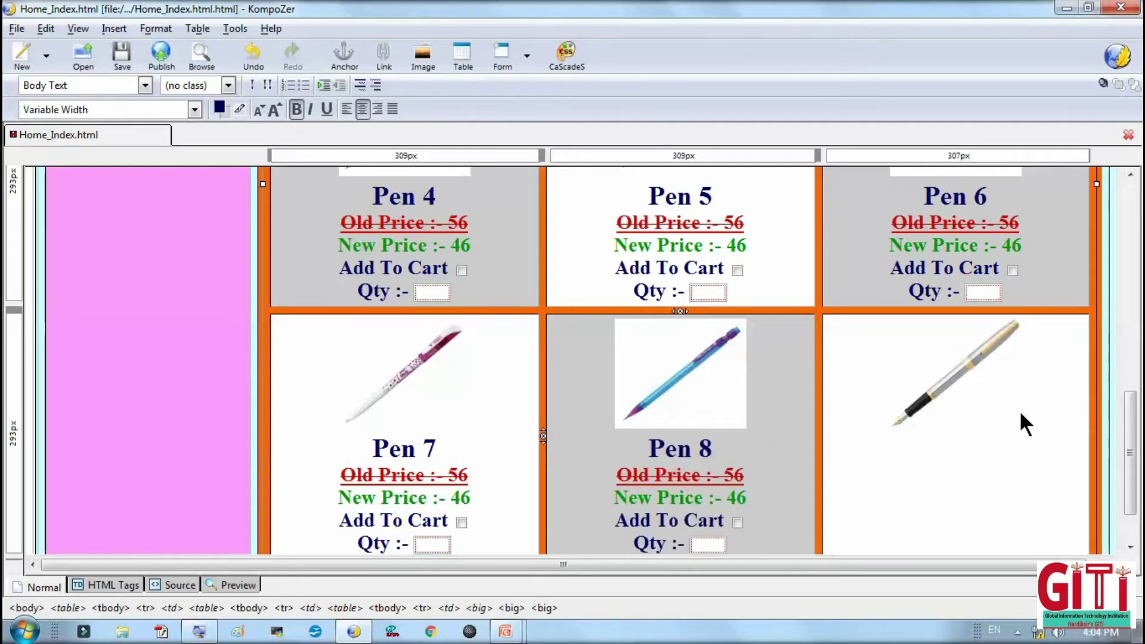
# Paste the copied pen details below the last pen image of the third row and retitle them Pen 9.
pyautogui.press('Return')
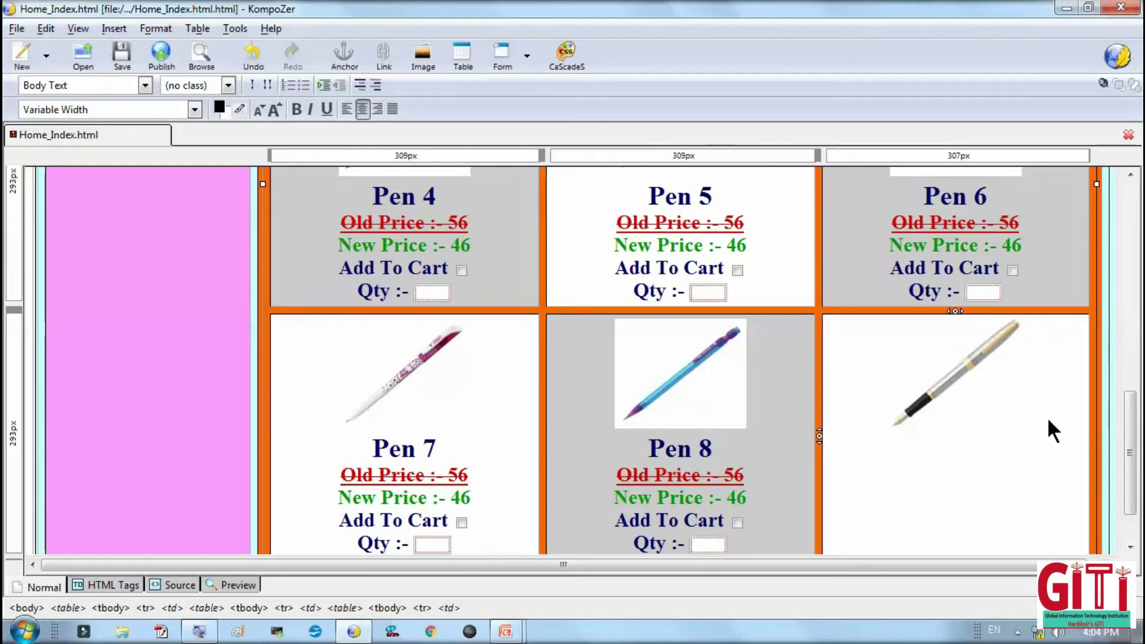
pyautogui.write('Pen 1 Old Price :- 56 New Price :- 46 Add To Cart Qty :-')
pyautogui.click(991, 444)
pyautogui.press('BackSpace')
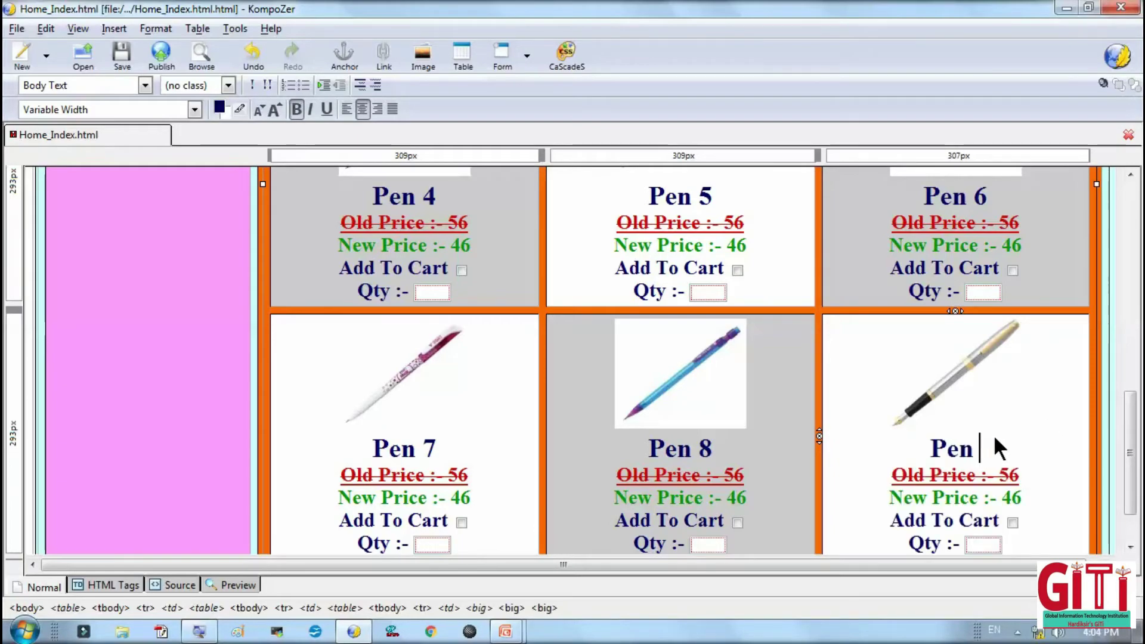
pyautogui.write('9')
# Set Pen 4's Old Price to 36 and its New Price to 26.
pyautogui.scroll(10, 953, 420)
pyautogui.scroll(-5, 767, 427)
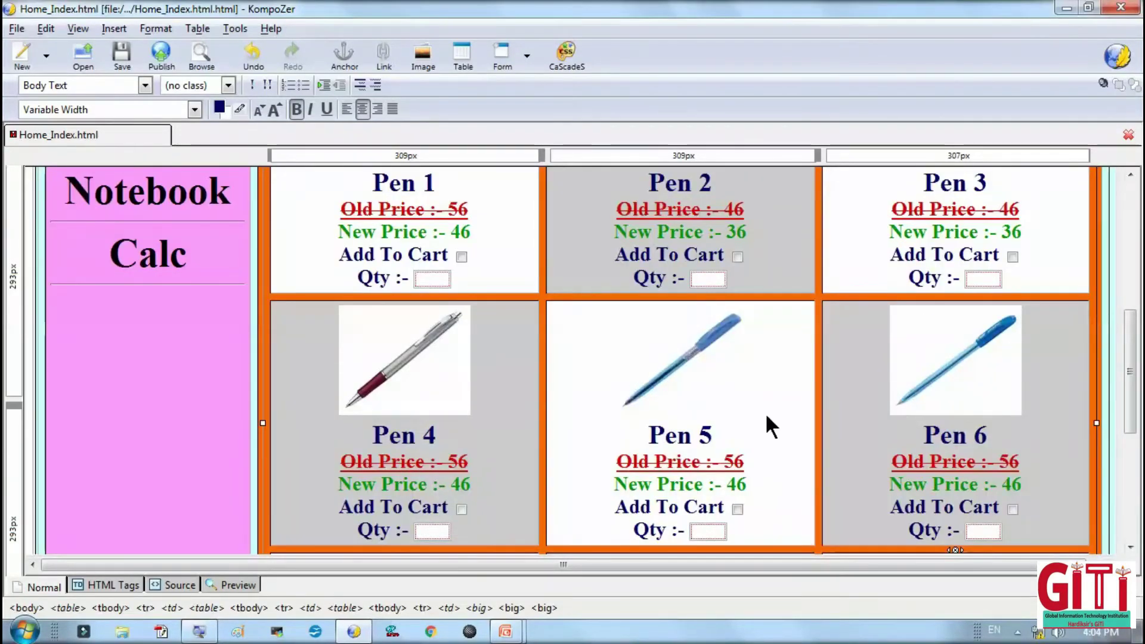
pyautogui.click(459, 462)
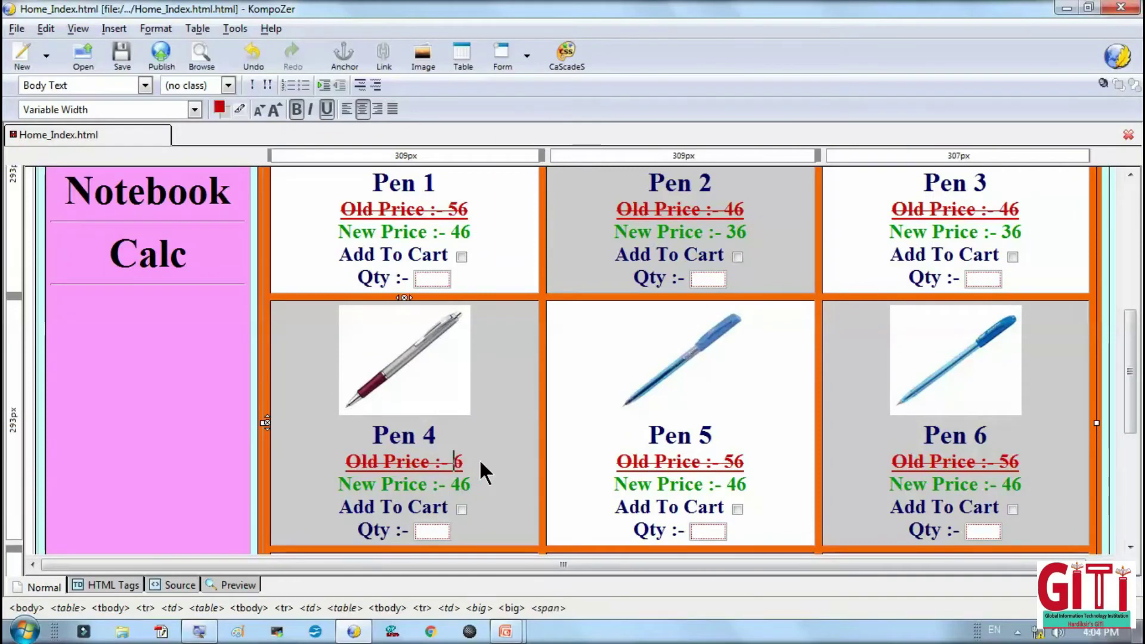
pyautogui.press('BackSpace')
pyautogui.write('3')
pyautogui.click(461, 484)
pyautogui.press('BackSpace')
pyautogui.write('2')
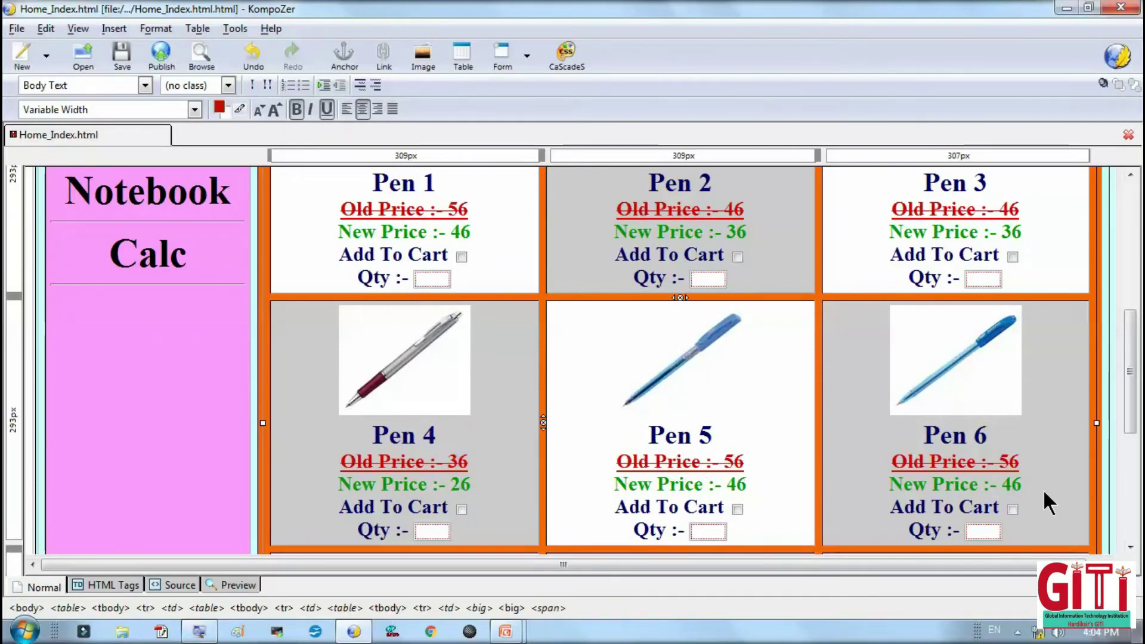
# Set Pen 6's Old Price to 46 and its New Price to 36.
pyautogui.click(1002, 462)
pyautogui.press('BackSpace')
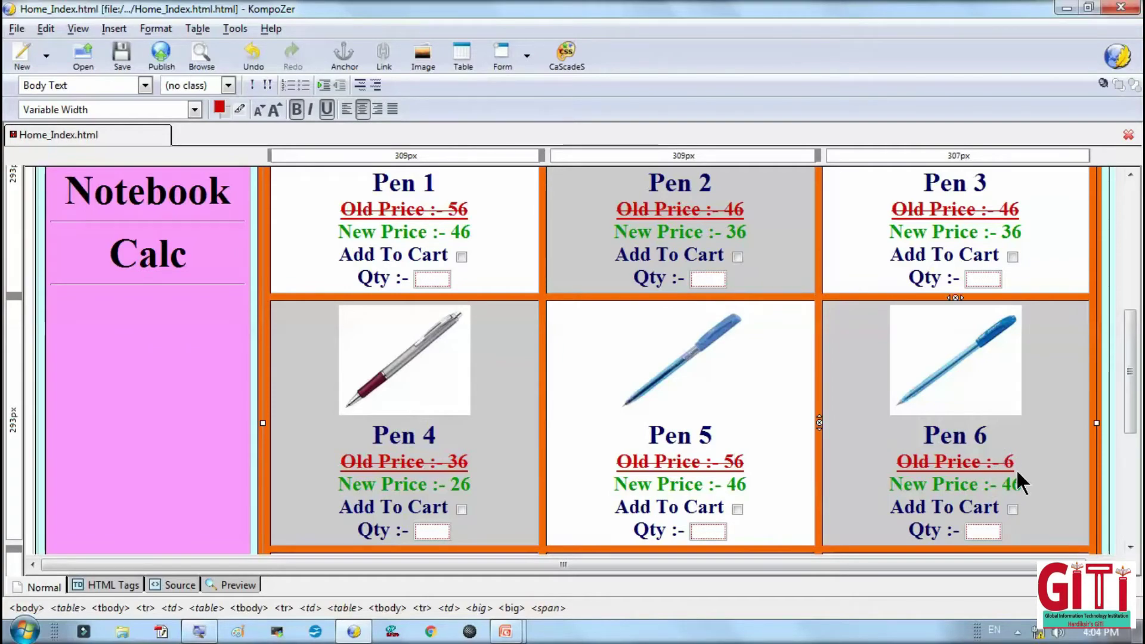
pyautogui.write('4')
pyautogui.click(1011, 485)
pyautogui.press('BackSpace')
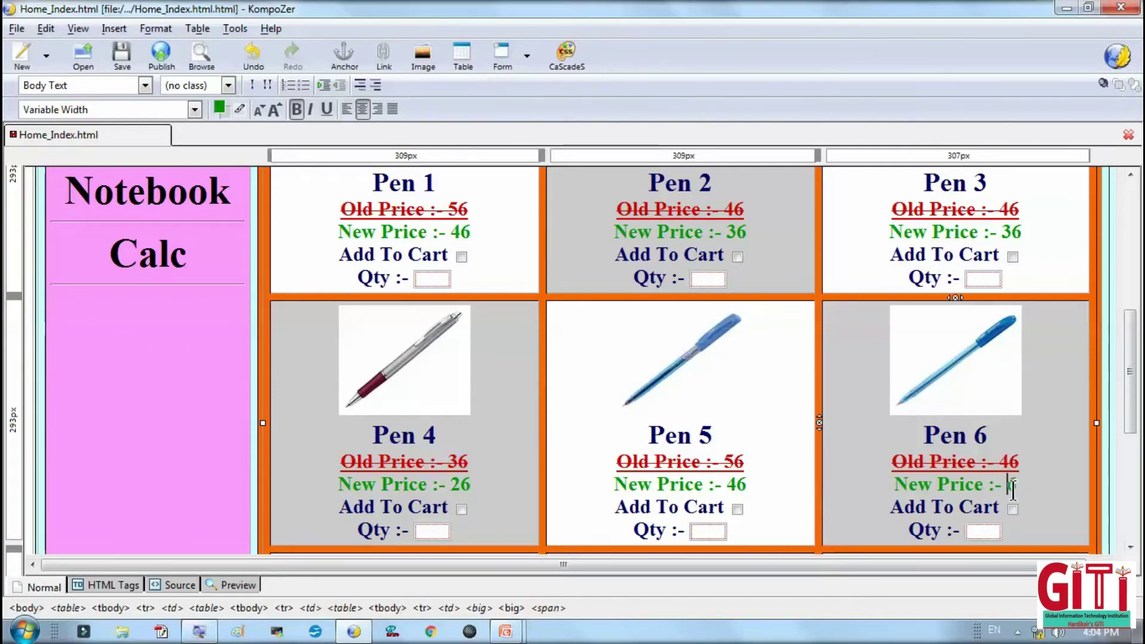
pyautogui.write('36')
# Set Pen 7's Old Price to 26 and its New Price to 16.
pyautogui.scroll(-5, 1007, 486)
pyautogui.click(460, 433)
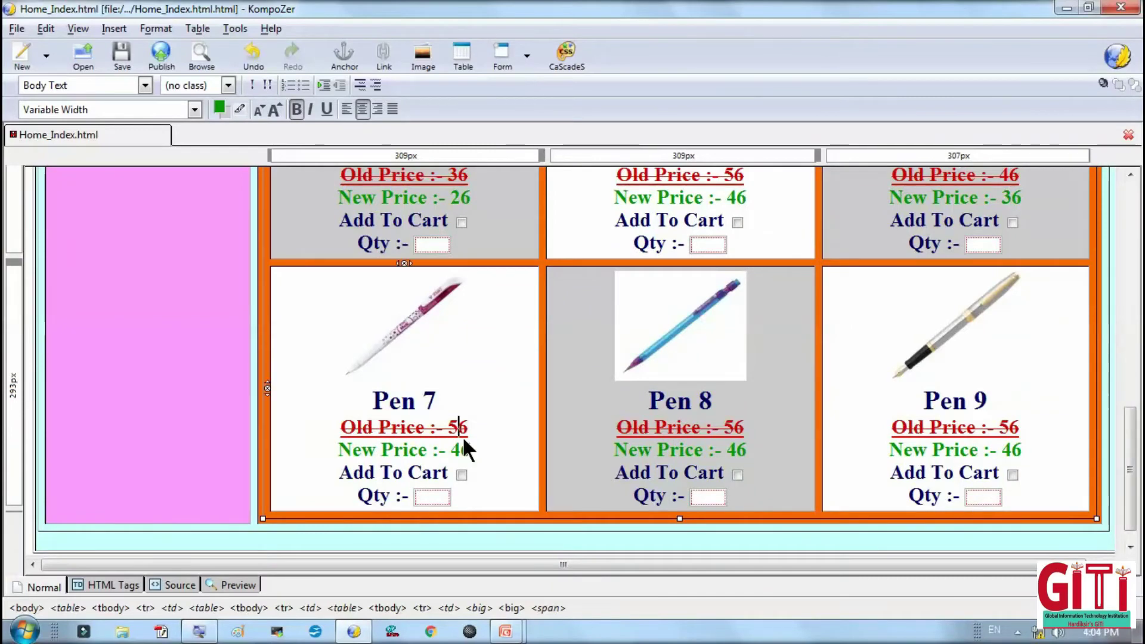
pyautogui.press('BackSpace')
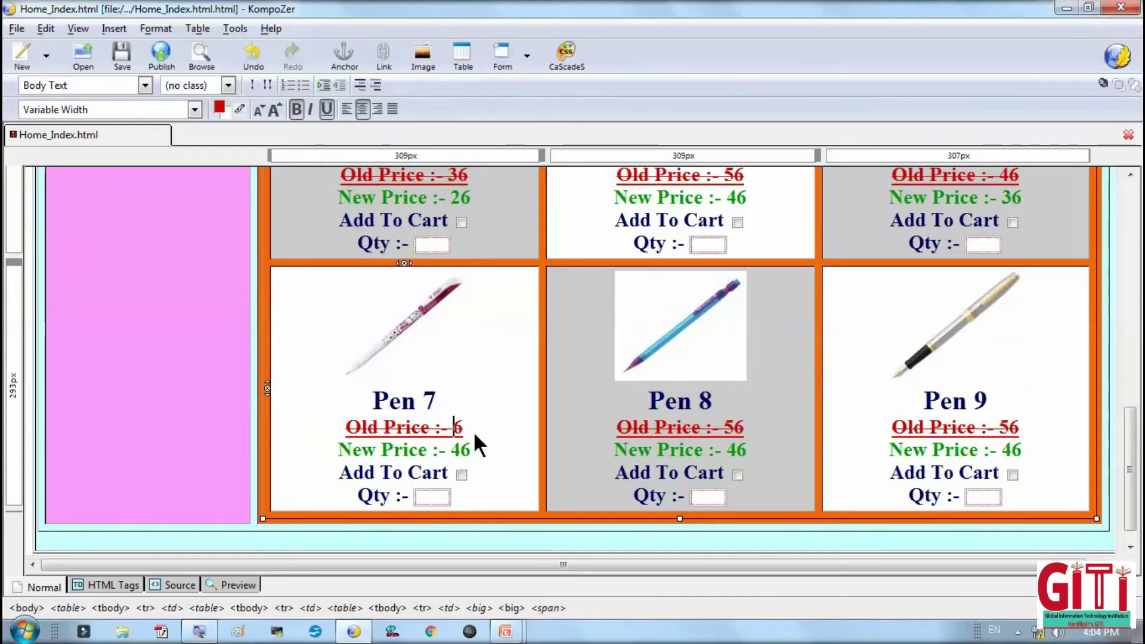
pyautogui.write('2')
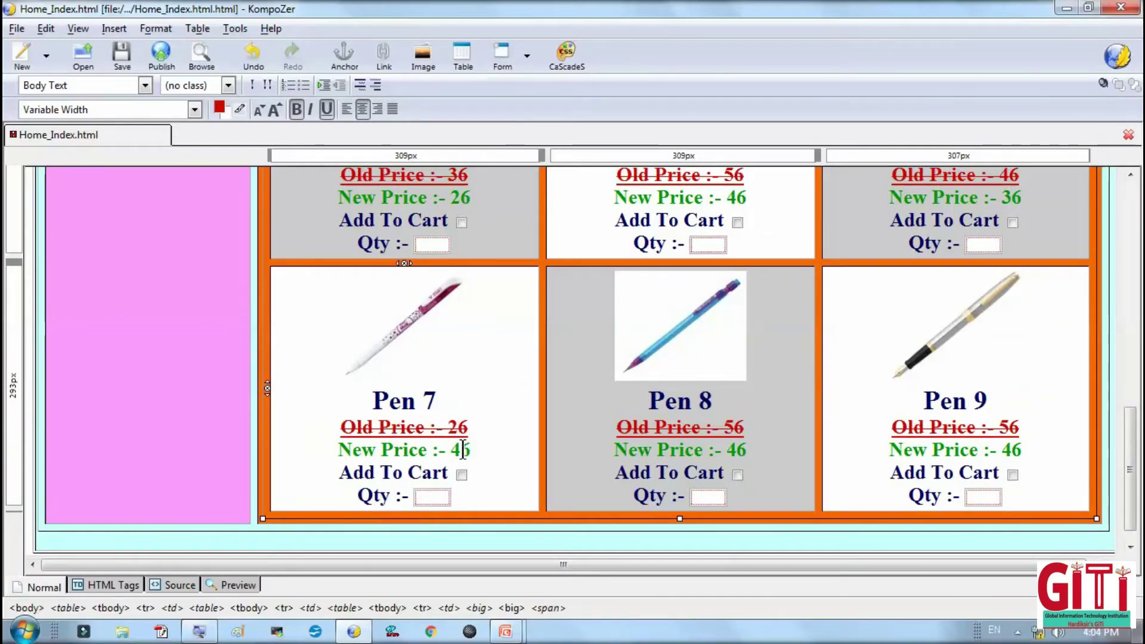
pyautogui.press('BackSpace')
pyautogui.write('16')
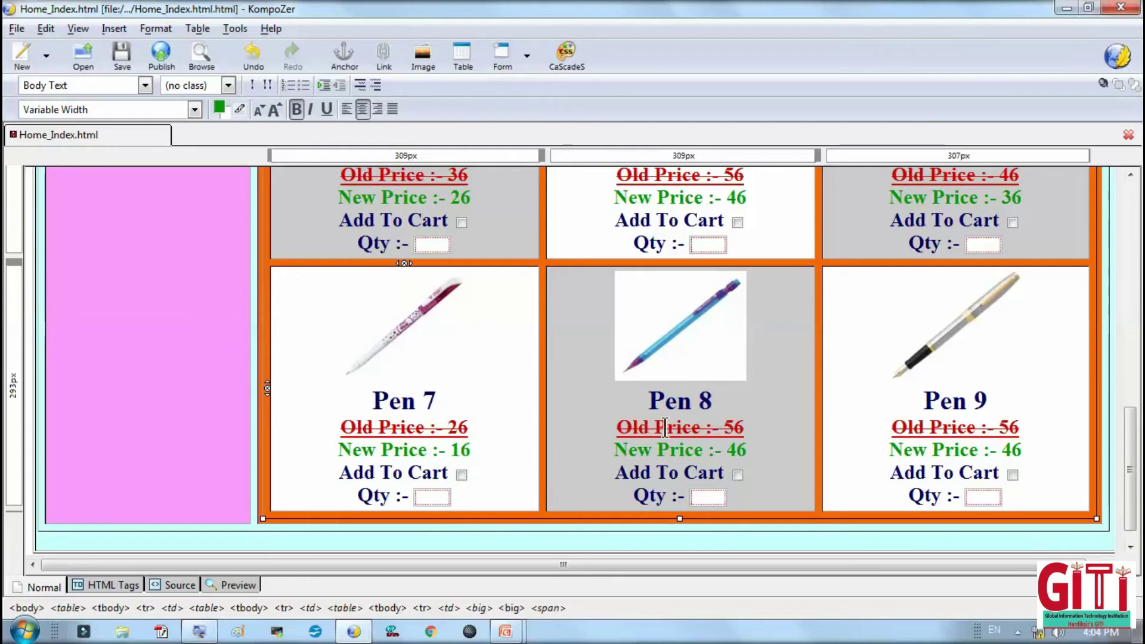
# Set Pen 8's Old Price to 86 and its New Price to 56.
pyautogui.click(731, 430)
pyautogui.press('BackSpace')
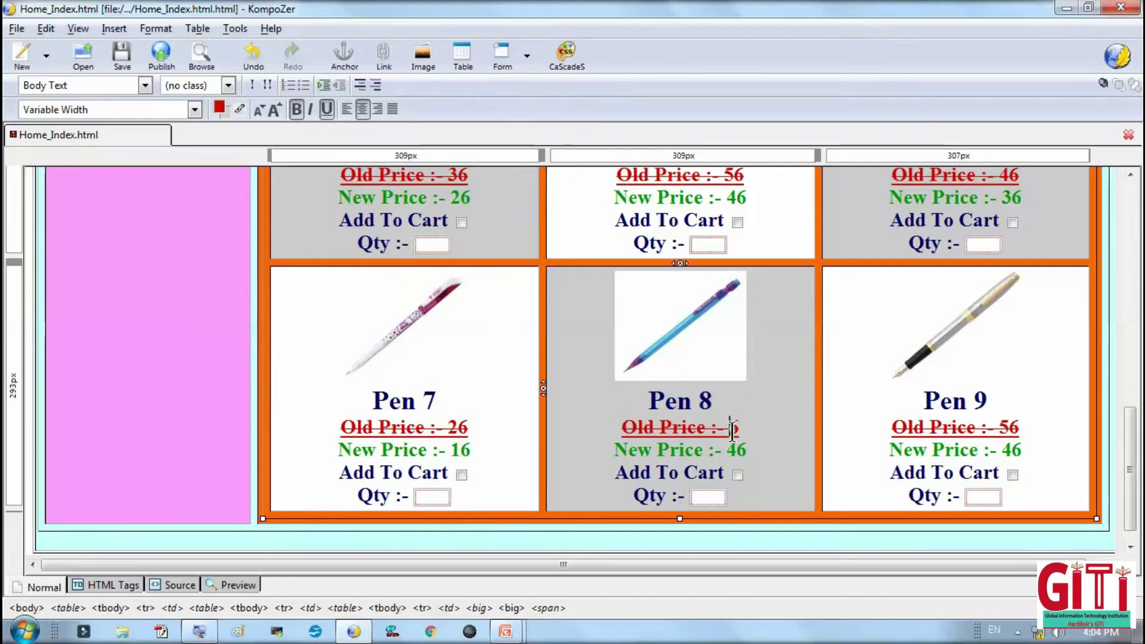
pyautogui.write('8')
pyautogui.click(735, 448)
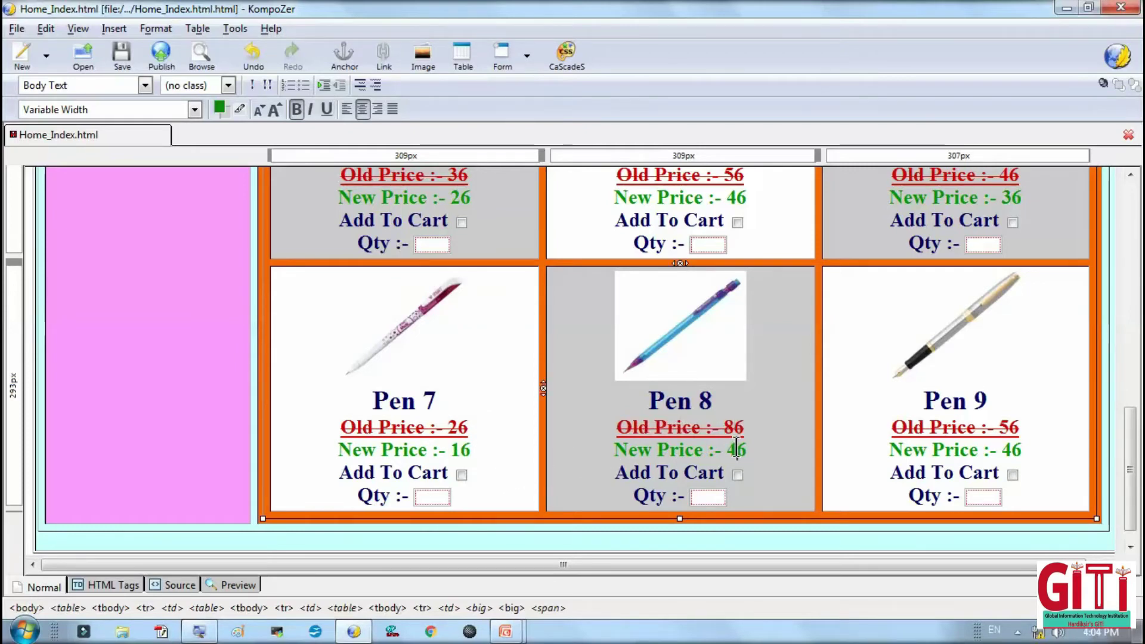
pyautogui.press('BackSpace')
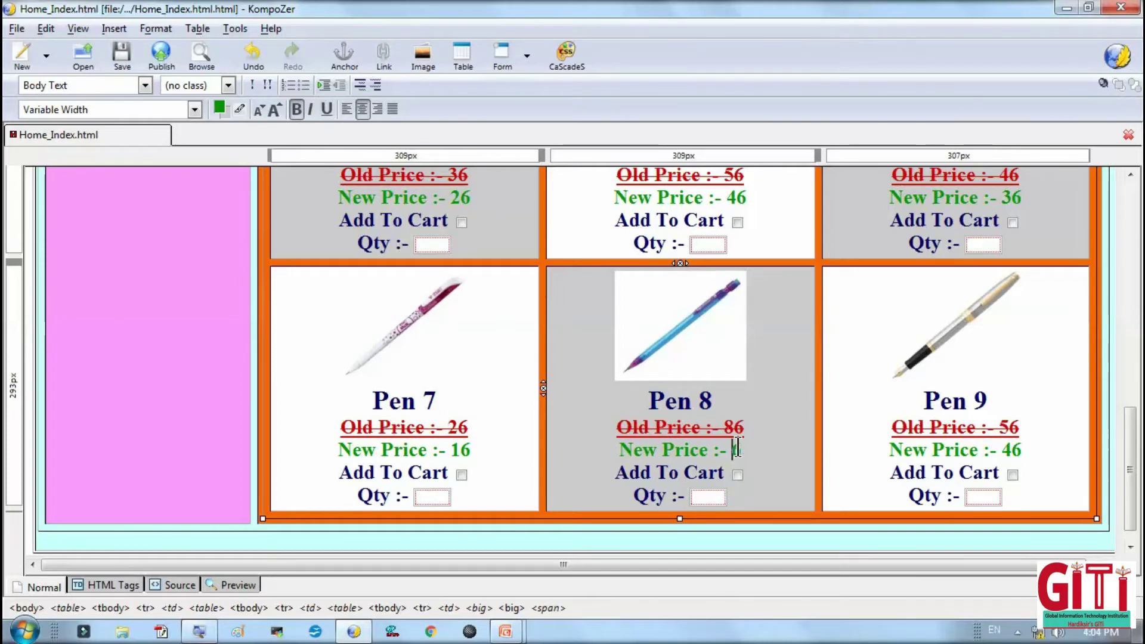
pyautogui.write('56')
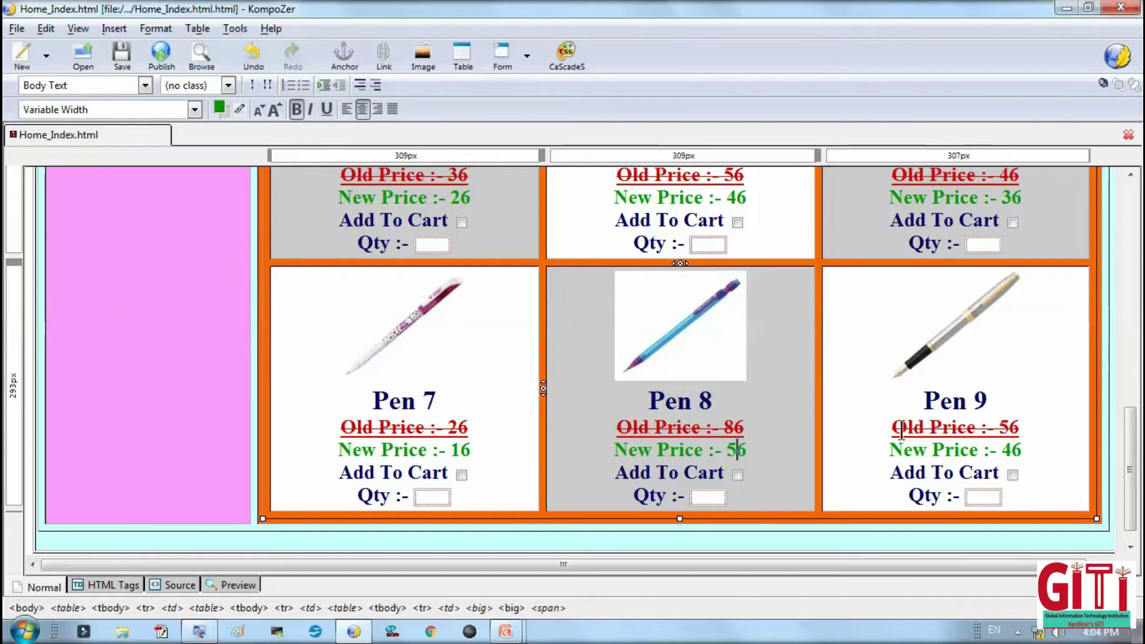
# Set Pen 9's Old Price to 86 and its New Price to 76.
pyautogui.click(1010, 431)
pyautogui.press('BackSpace')
pyautogui.write('8')
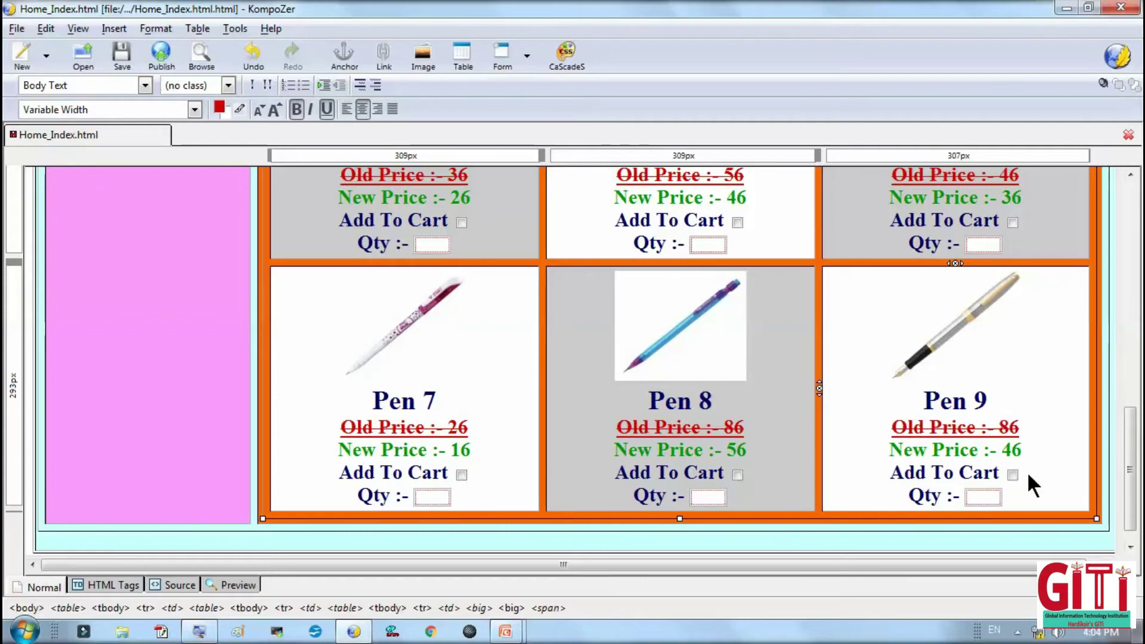
pyautogui.click(1012, 450)
pyautogui.press('BackSpace')
pyautogui.write('7')
# Check the finished pen table against the rest of the page and save Home_Index.html.
pyautogui.scroll(10, 1010, 447)
pyautogui.scroll(-10, 719, 382)
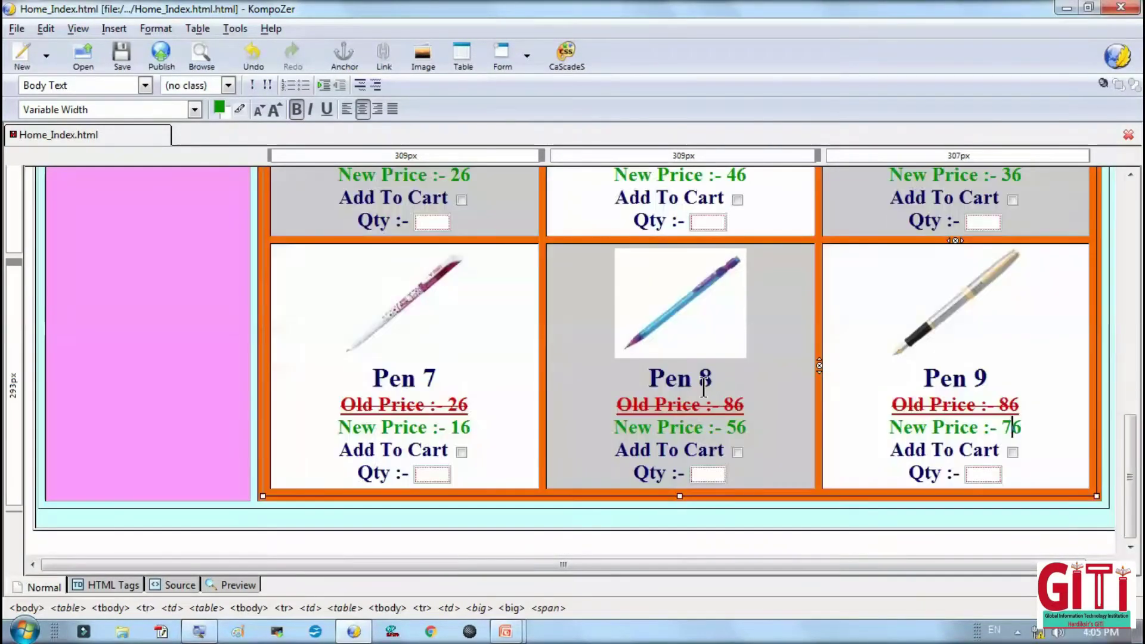
pyautogui.scroll(5, 695, 391)
pyautogui.scroll(-5, 686, 394)
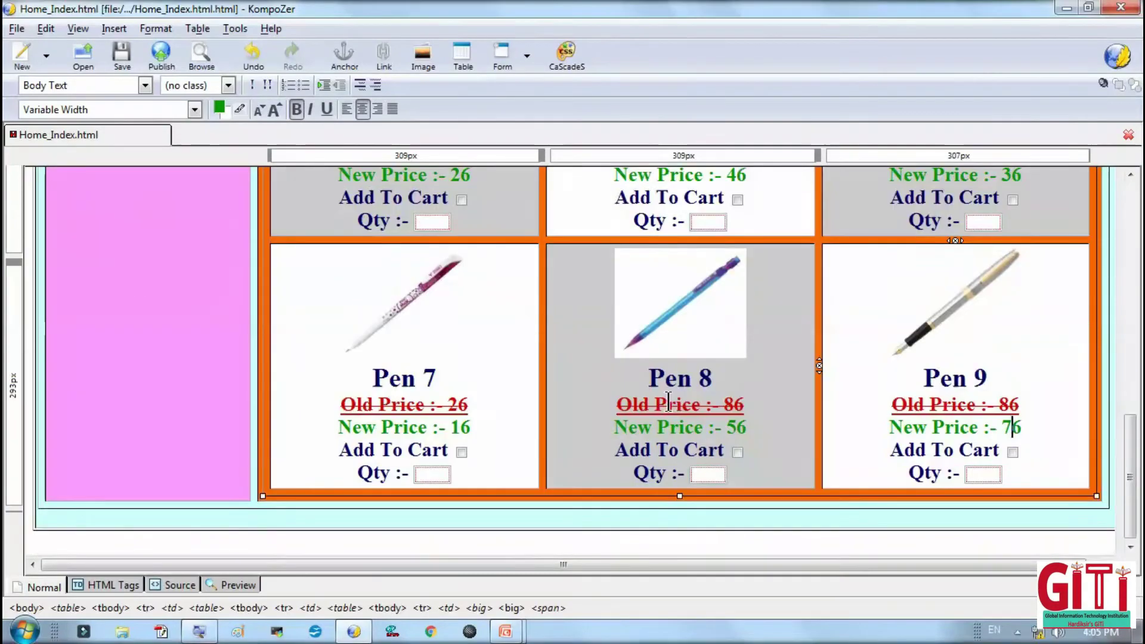
pyautogui.click(241, 518)
pyautogui.scroll(10, 260, 502)
pyautogui.scroll(3, 266, 496)
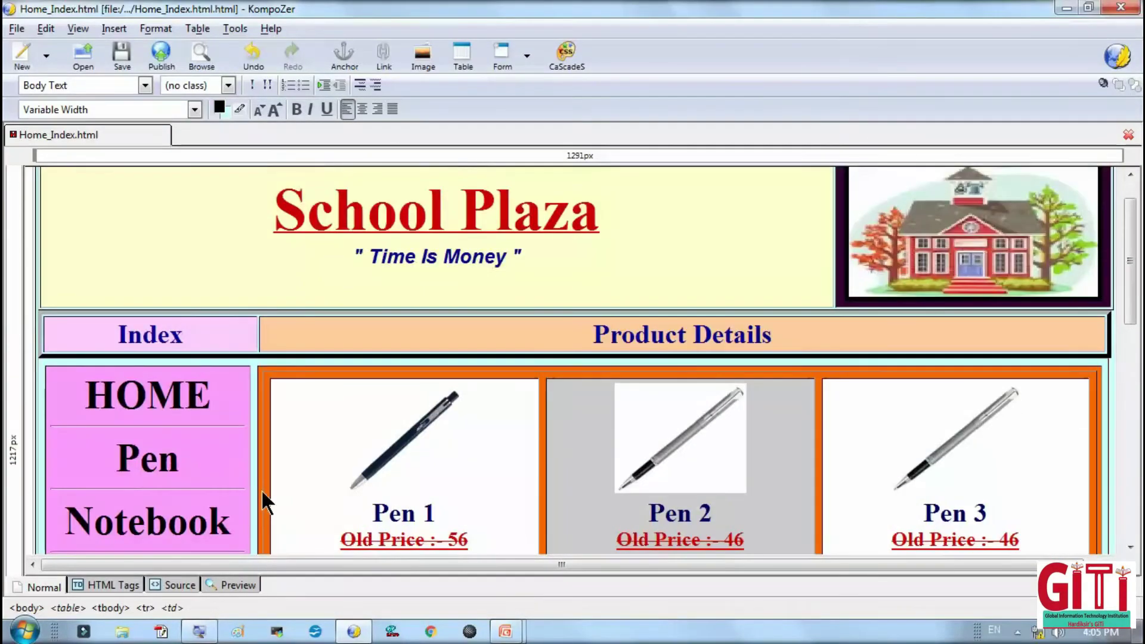
pyautogui.scroll(-8, 272, 477)
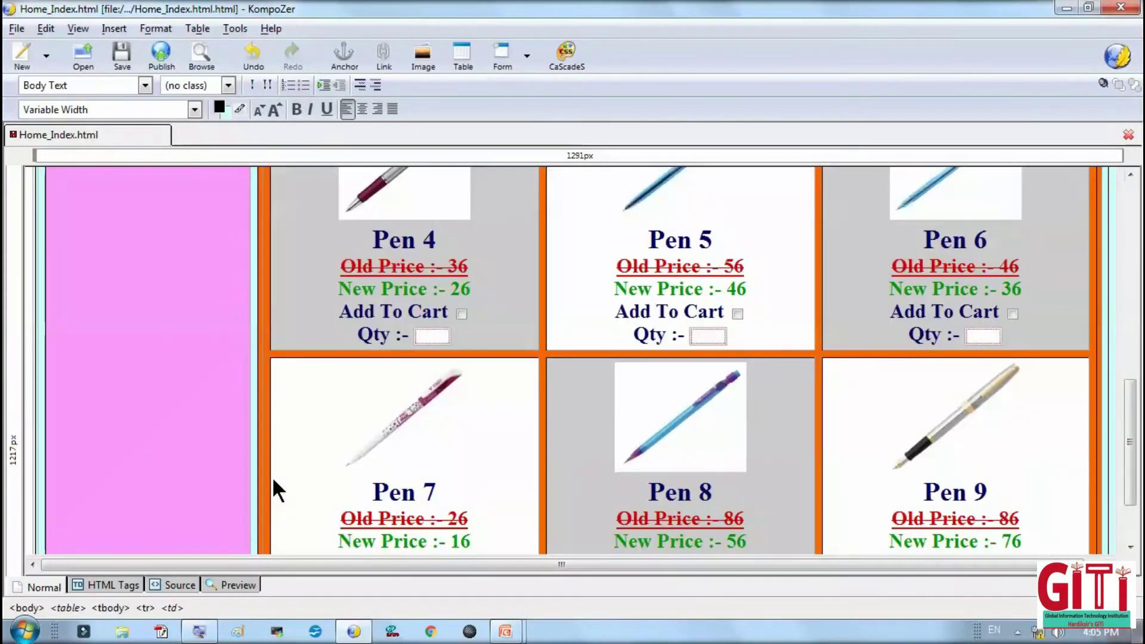
pyautogui.hotkey('ctrl', 's')
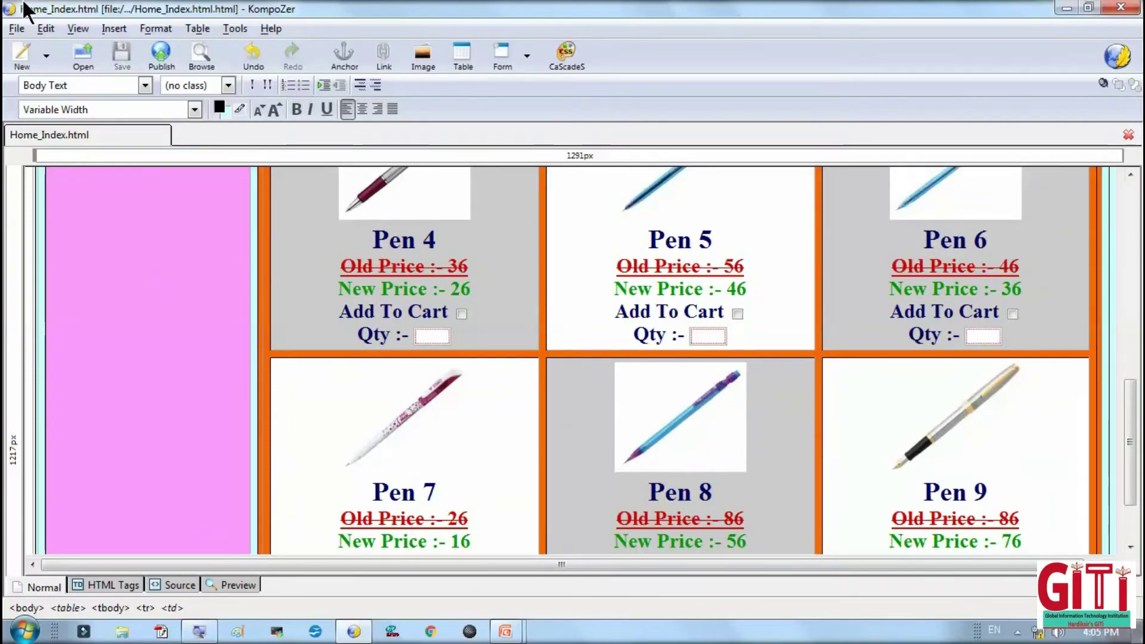
pyautogui.scroll(5, 481, 235)
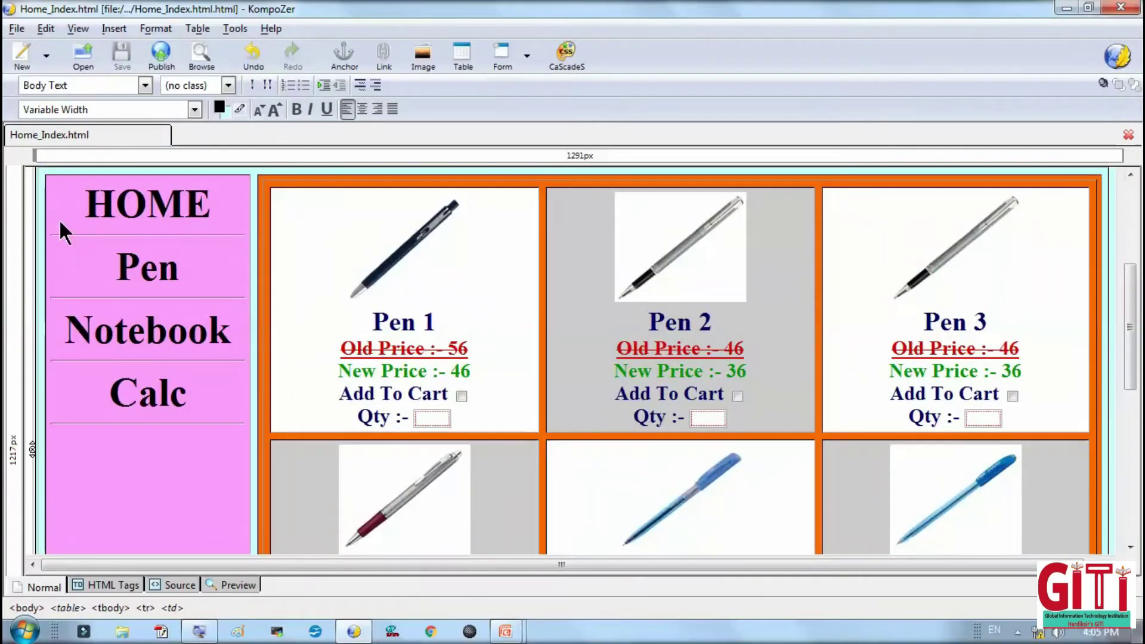
pyautogui.click(113, 265)
pyautogui.moveTo(110, 265); pyautogui.dragTo(128, 291)
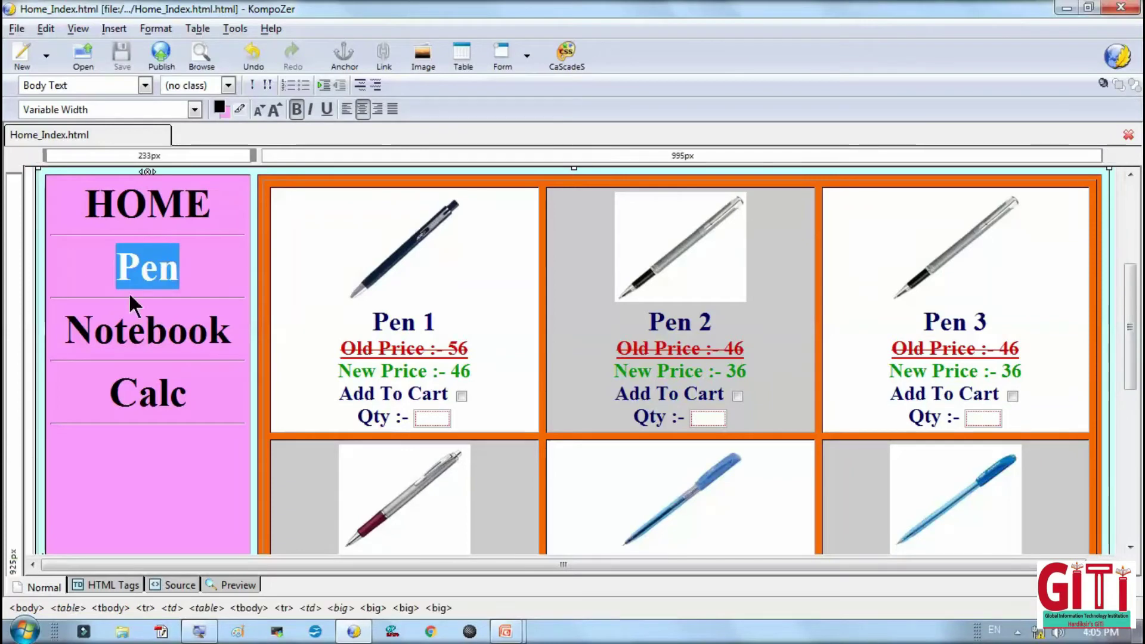
pyautogui.click(64, 328)
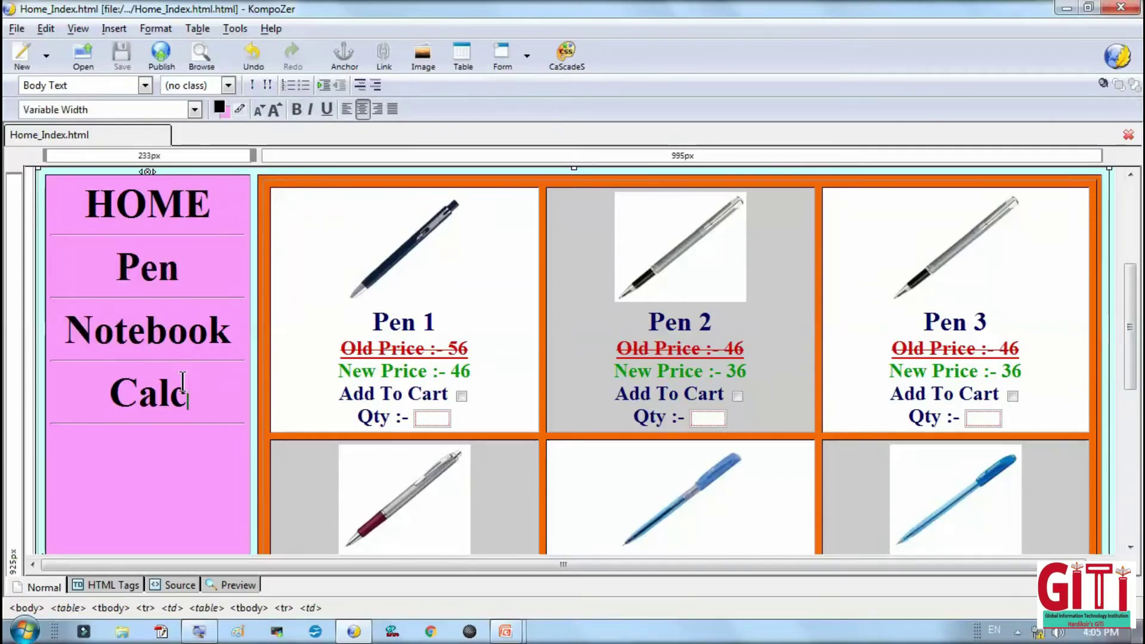
pyautogui.moveTo(86, 201); pyautogui.dragTo(214, 216)
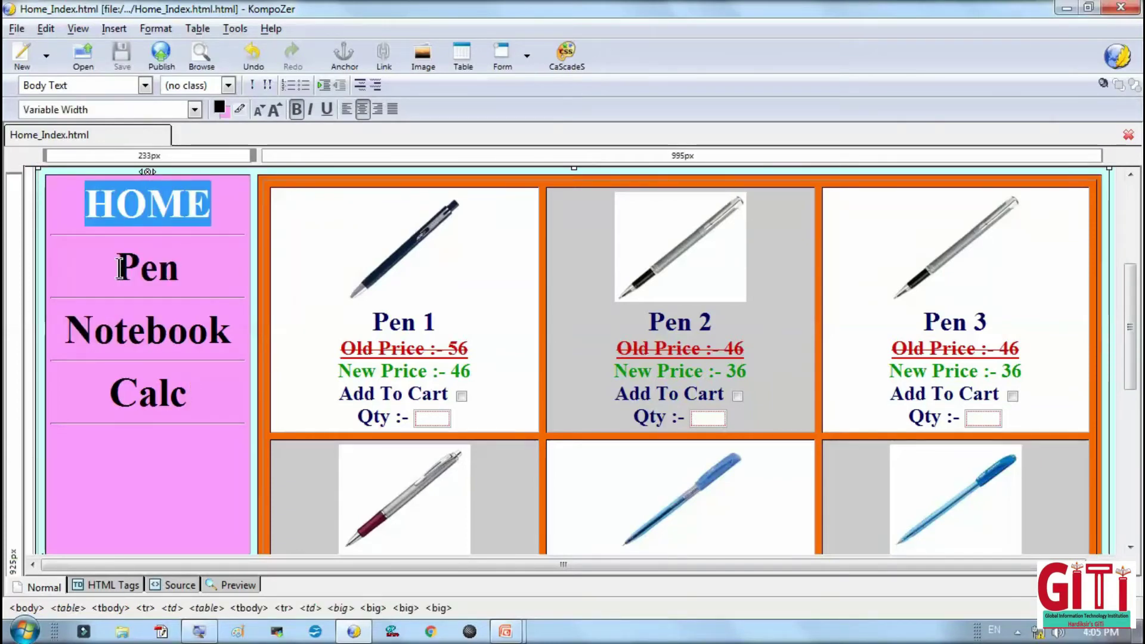
pyautogui.moveTo(136, 266); pyautogui.dragTo(192, 380)
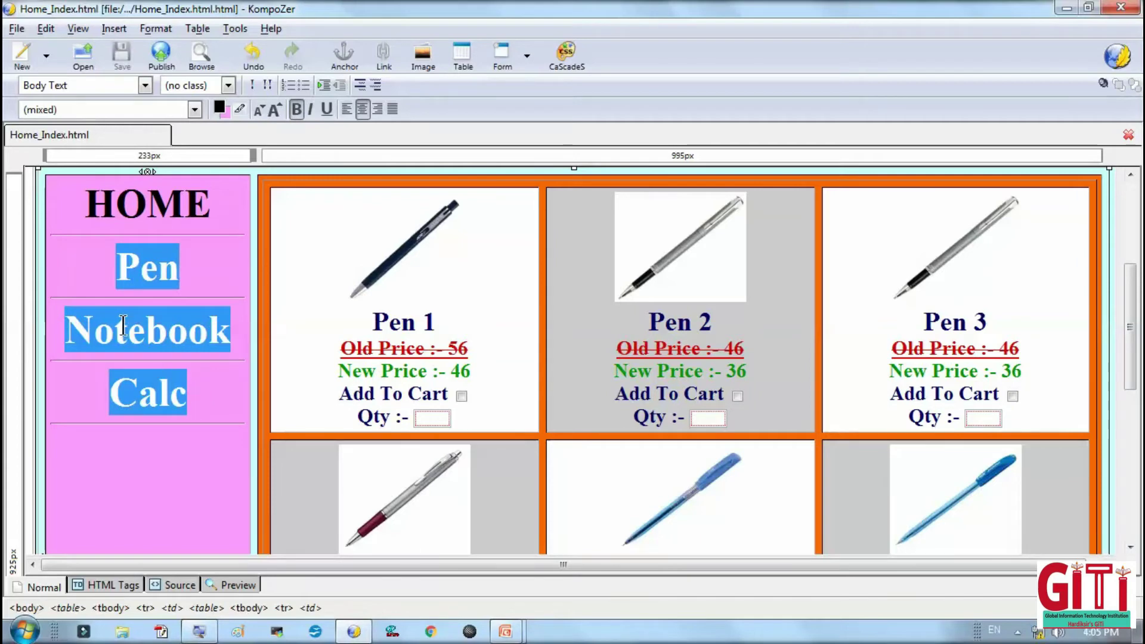
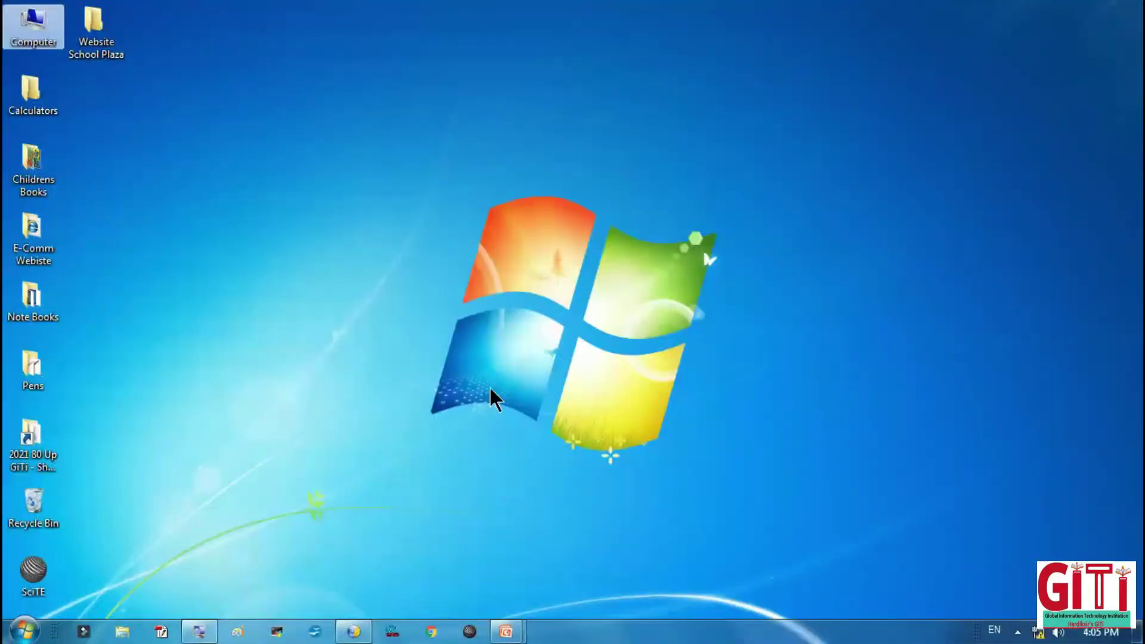
# Open the Website School Plaza folder from the desktop and close the running KompoZer window.
pyautogui.doubleClick(112, 38)
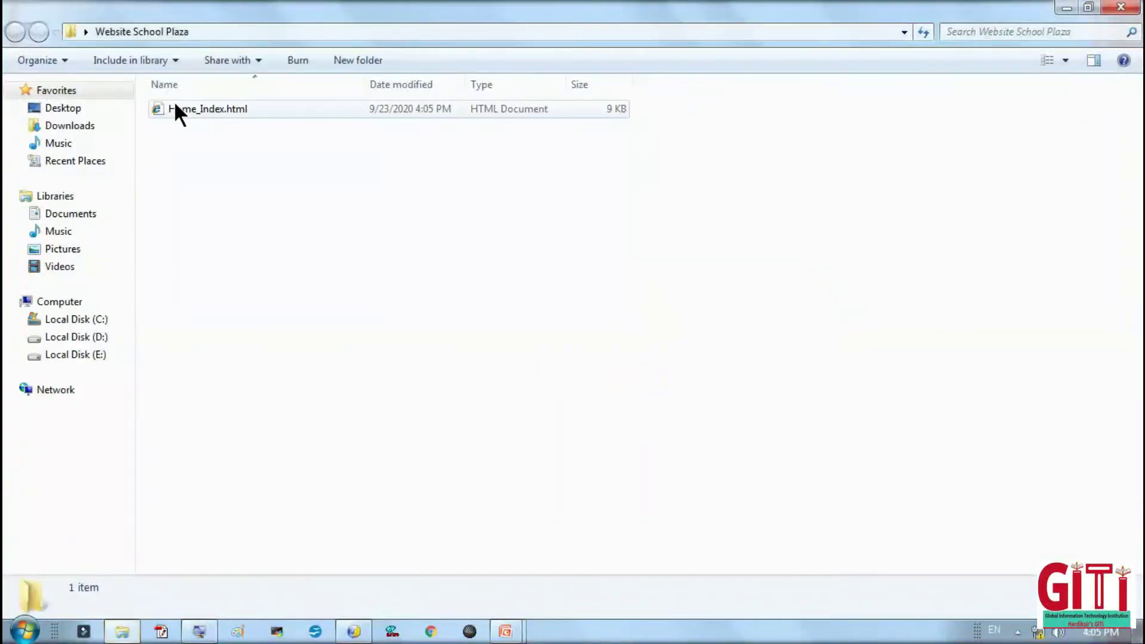
pyautogui.rightClick(354, 632)
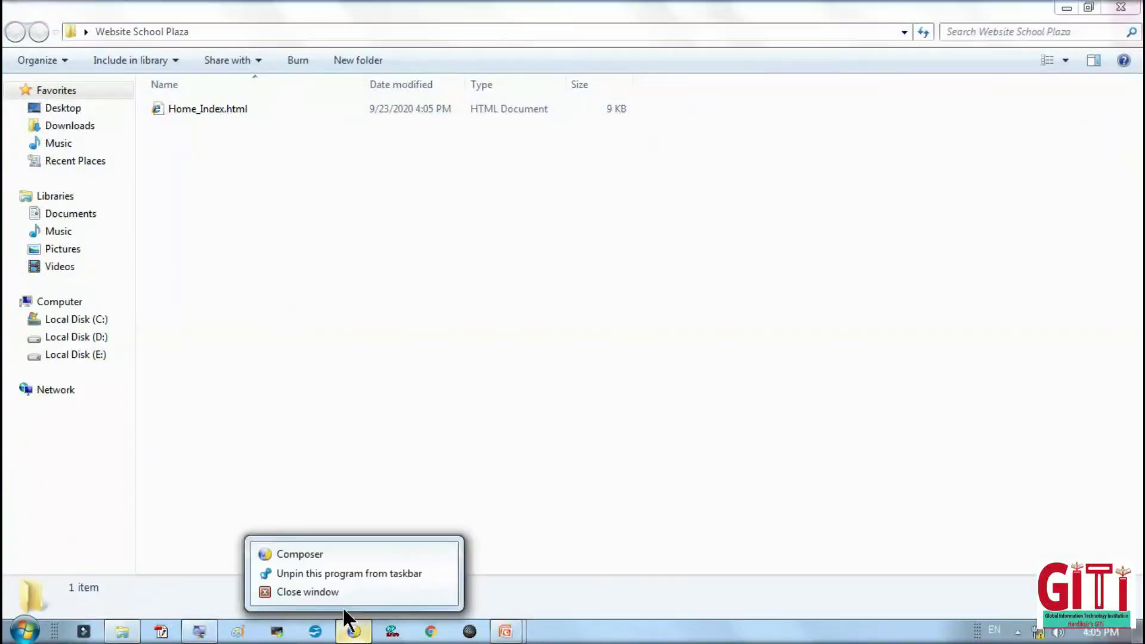
pyautogui.click(334, 589)
# Copy Home_Index.html and paste three duplicates into the Website School Plaza folder.
pyautogui.click(191, 111)
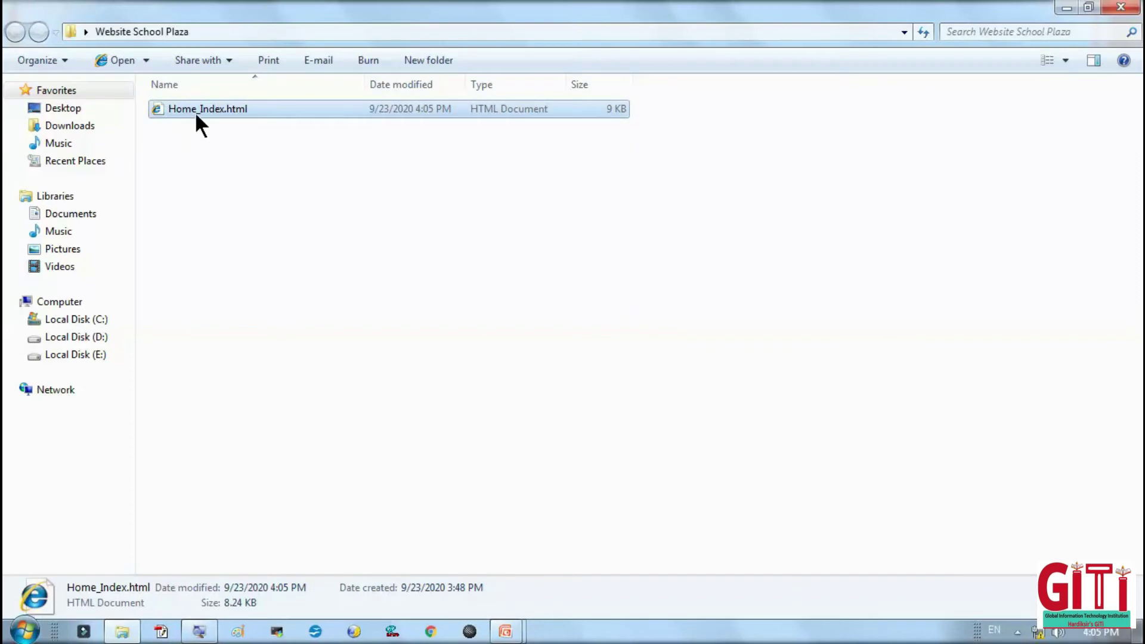
pyautogui.rightClick(195, 111)
pyautogui.click(288, 392)
pyautogui.hotkey('ctrl', 'v')
pyautogui.hotkey('ctrl', 'v')
pyautogui.hotkey('ctrl', 'v')
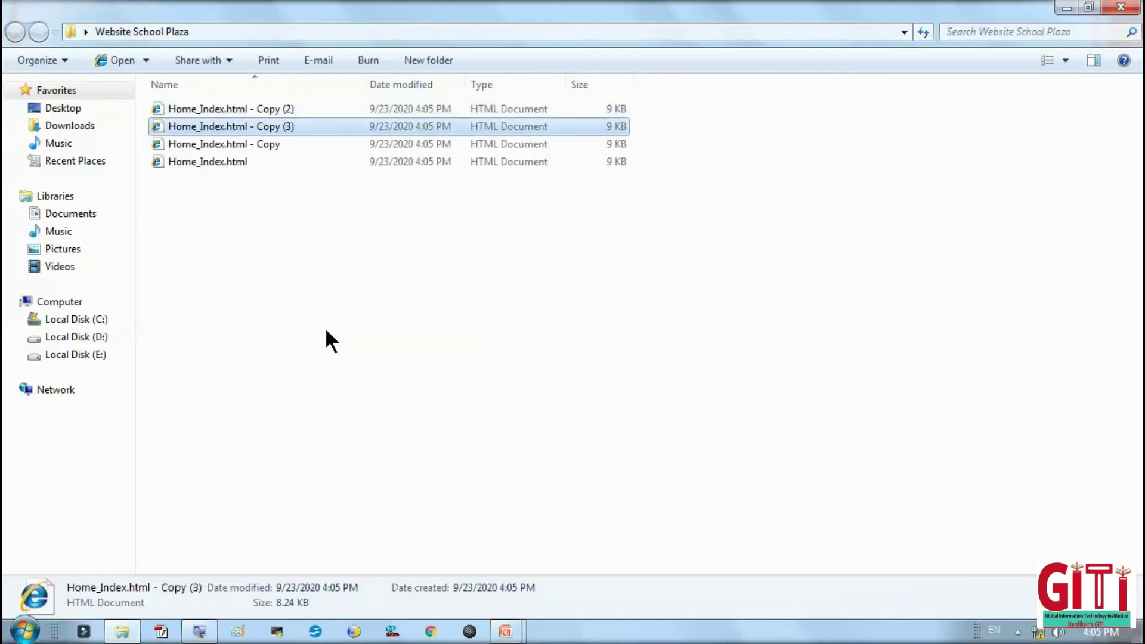
# Rename the duplicate "Home_Index.html - Copy" as P.
pyautogui.rightClick(256, 143)
pyautogui.click(355, 484)
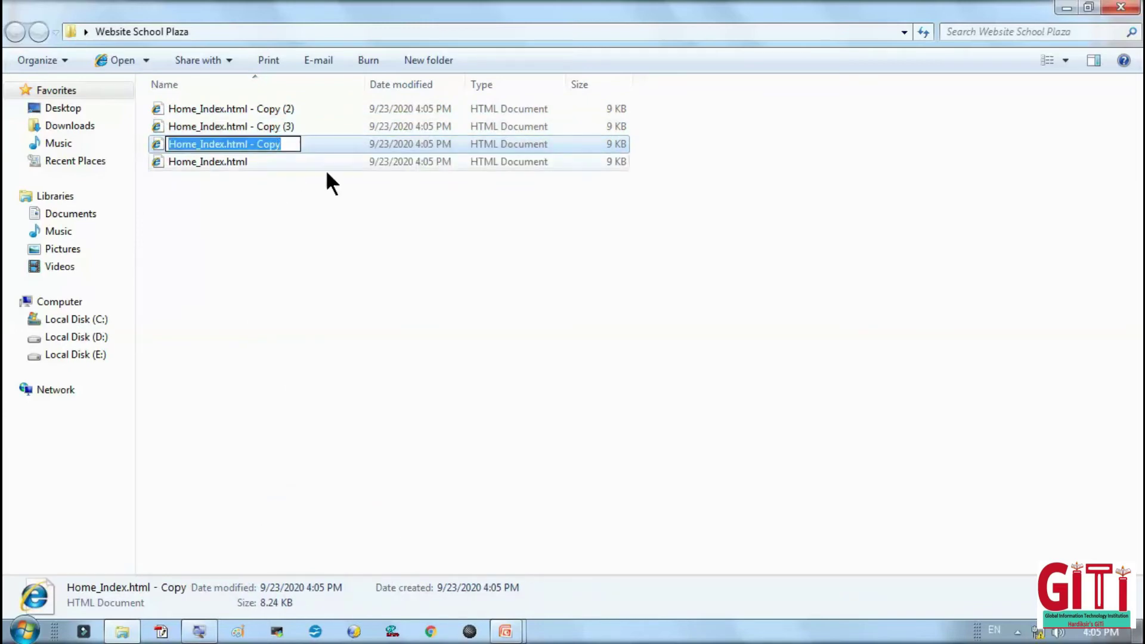
pyautogui.press('BackSpace')
pyautogui.write('Per')
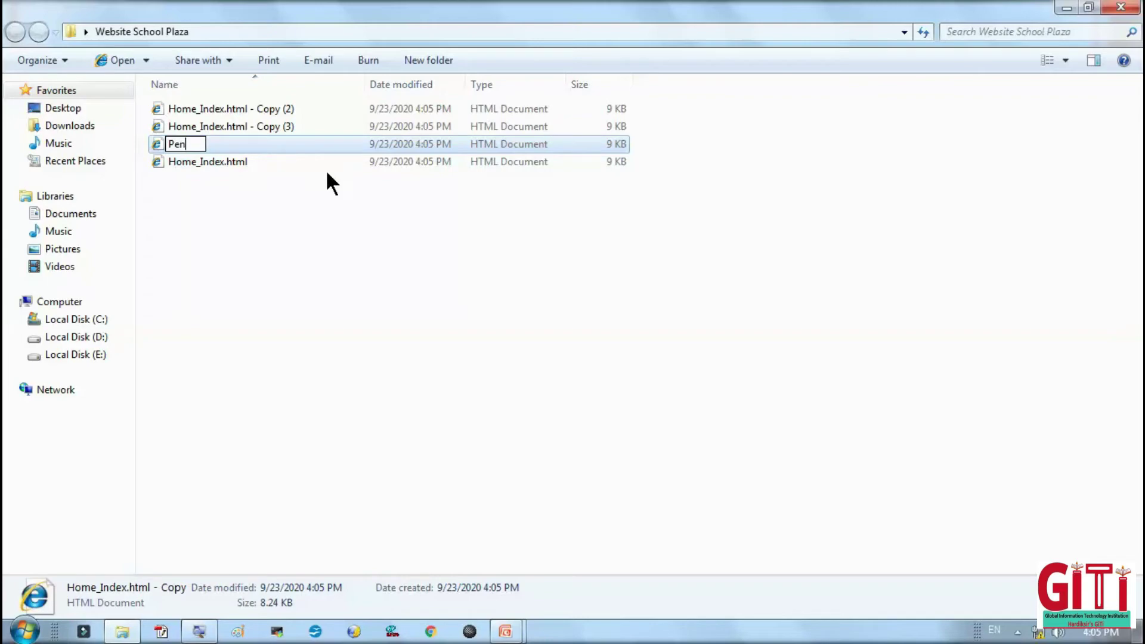
pyautogui.press('BackSpace')
pyautogui.press('BackSpace')
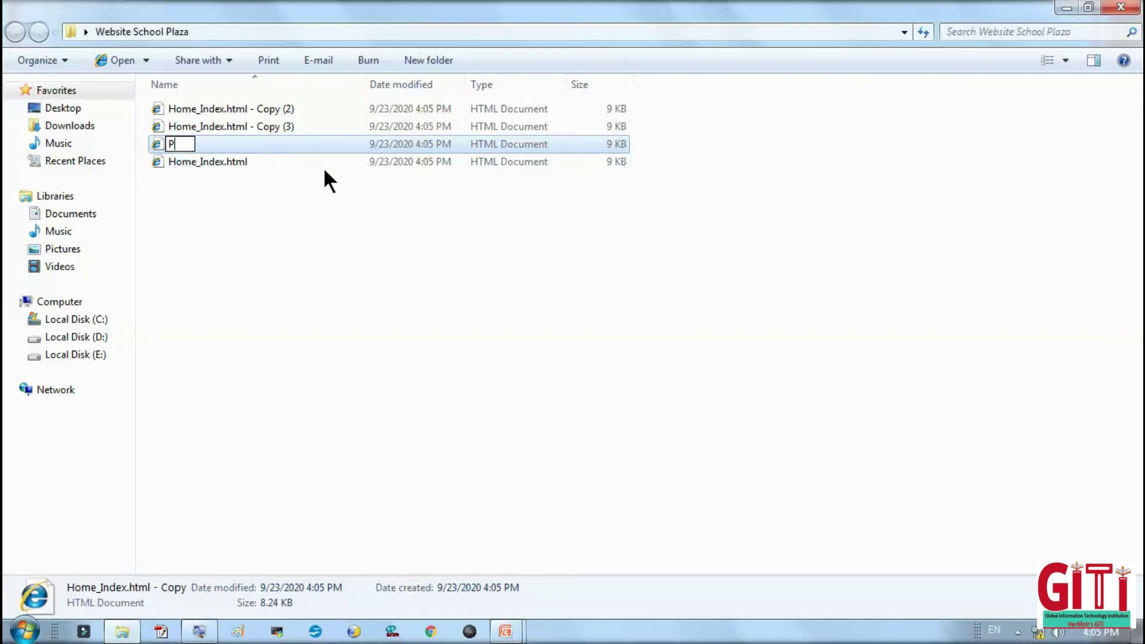
# Rename the duplicate "Home_Index.html - Copy (3)" as N.
pyautogui.click(221, 127)
pyautogui.rightClick(221, 128)
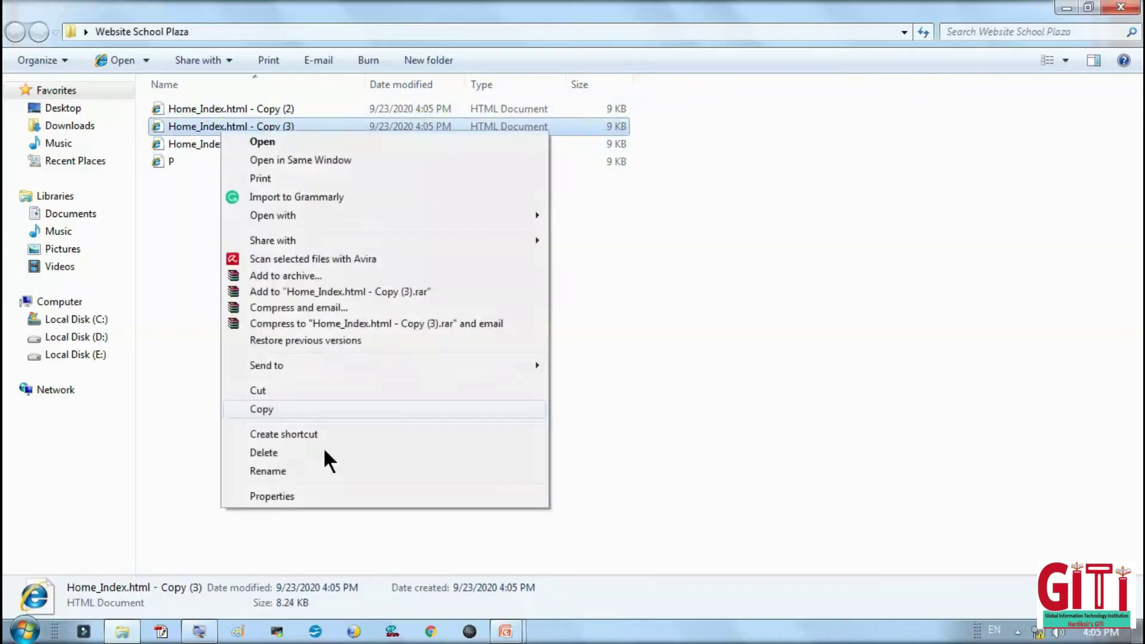
pyautogui.click(294, 471)
pyautogui.press('BackSpace')
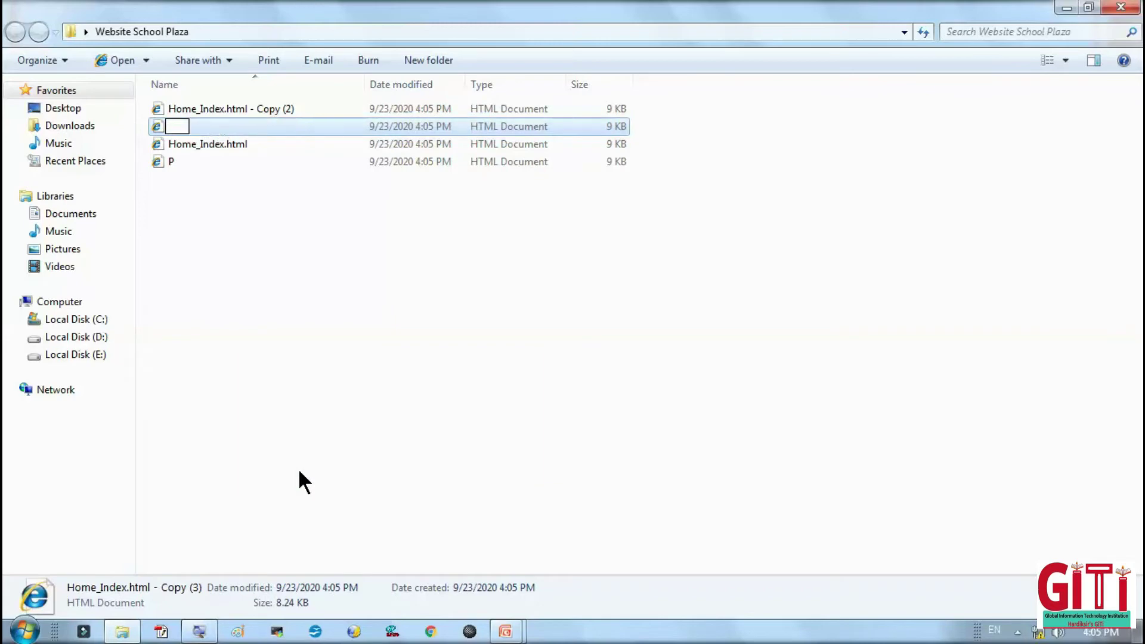
pyautogui.click(398, 441)
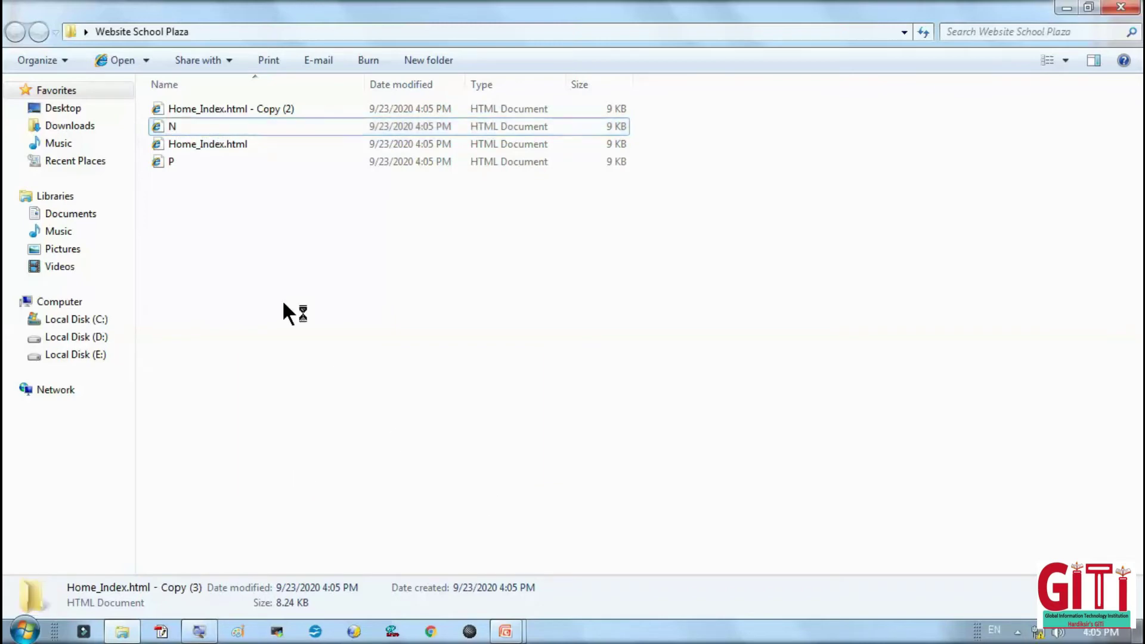
# Rename the duplicate "Home_Index.html - Copy (2)" as C.
pyautogui.click(226, 120)
pyautogui.rightClick(224, 111)
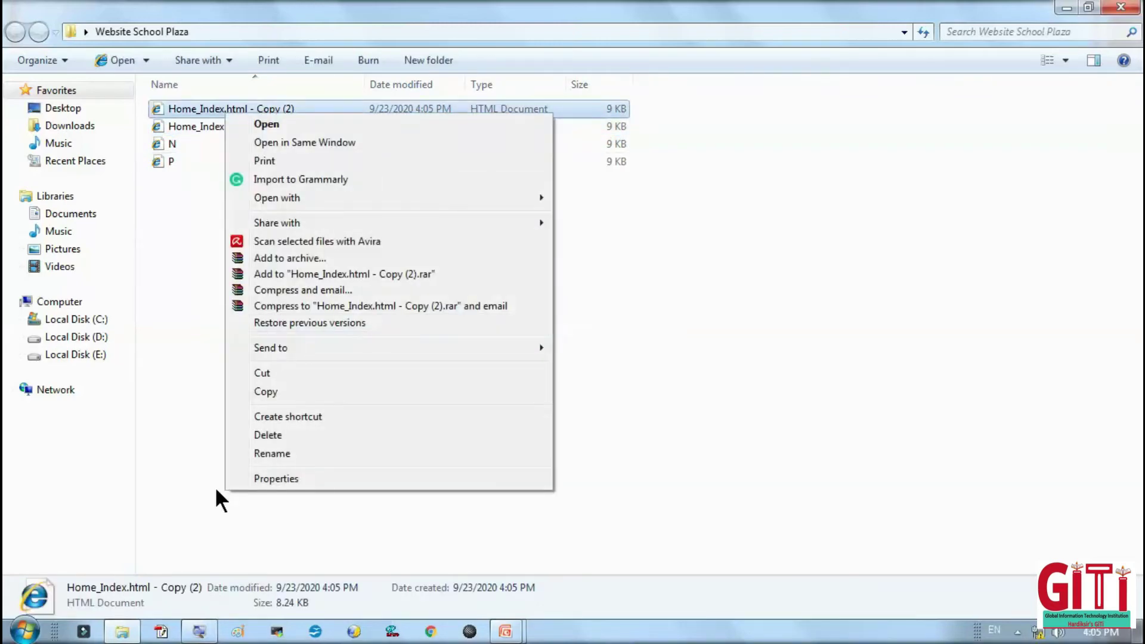
pyautogui.click(256, 453)
pyautogui.write('C')
pyautogui.click(286, 435)
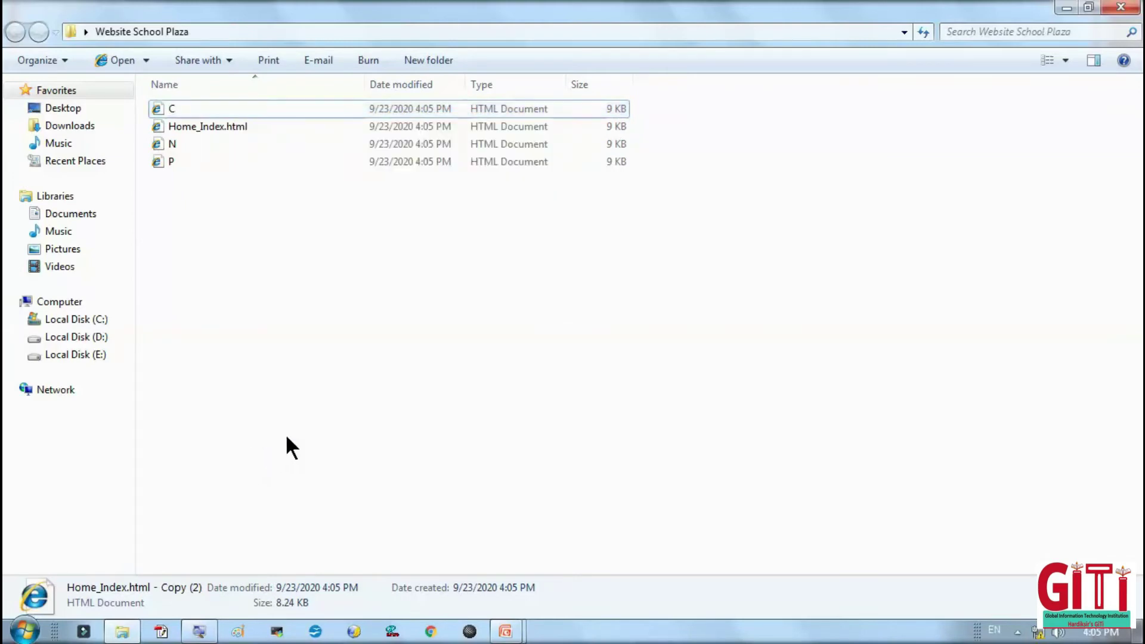
# Switch to KompoZer, dismiss the startup tips and open Home_Index.html from the Website School Plaza folder.
pyautogui.click(227, 128)
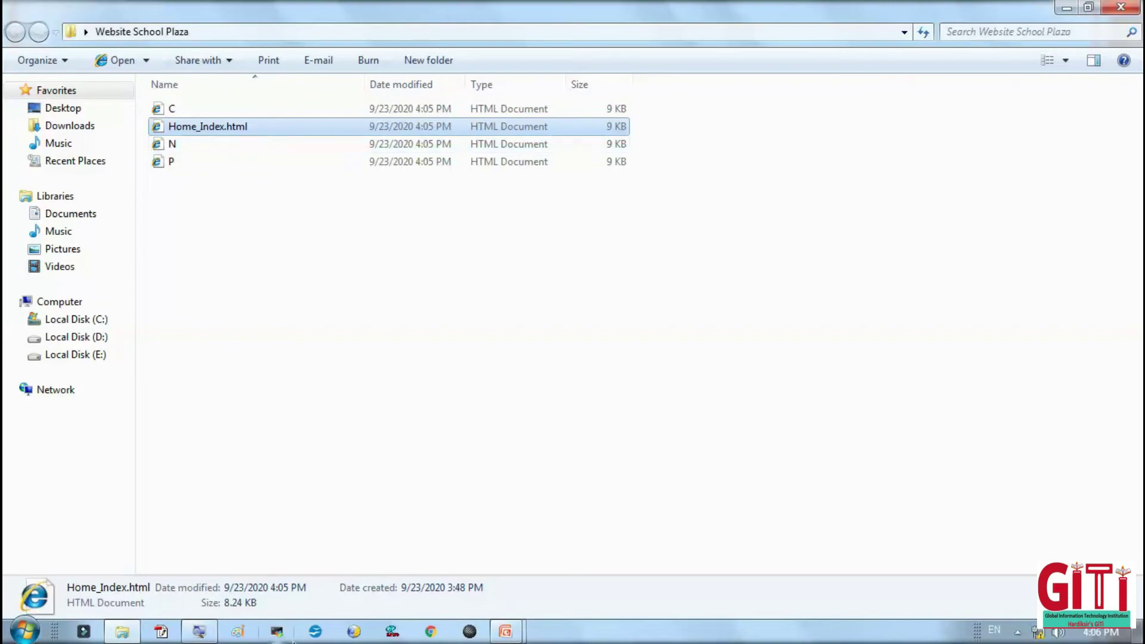
pyautogui.click(359, 636)
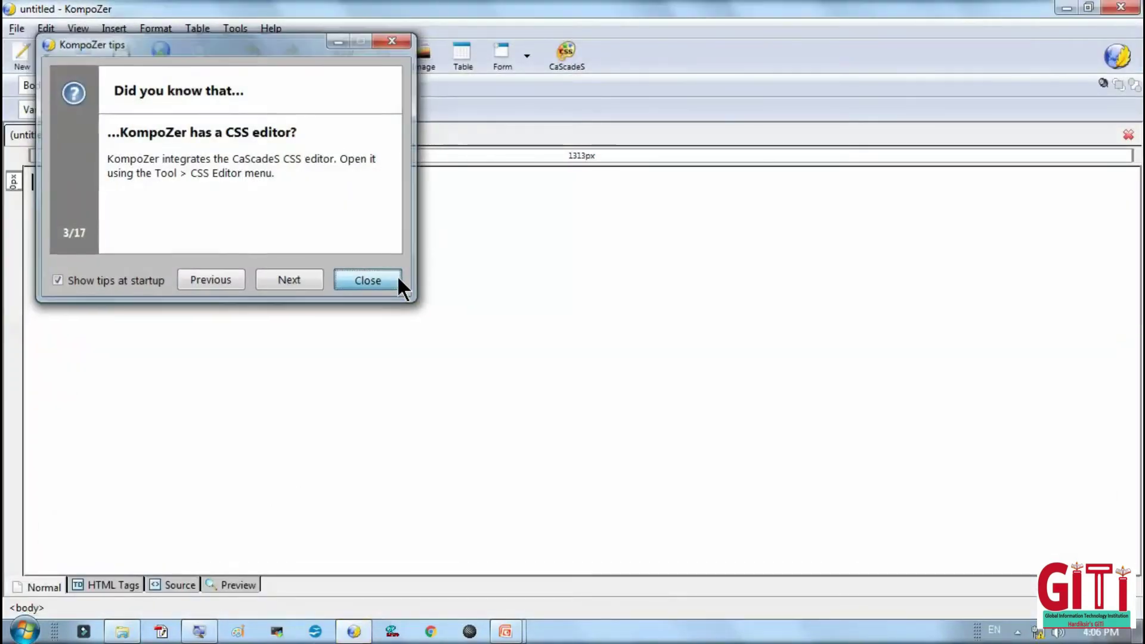
pyautogui.click(367, 280)
pyautogui.click(15, 27)
pyautogui.click(25, 51)
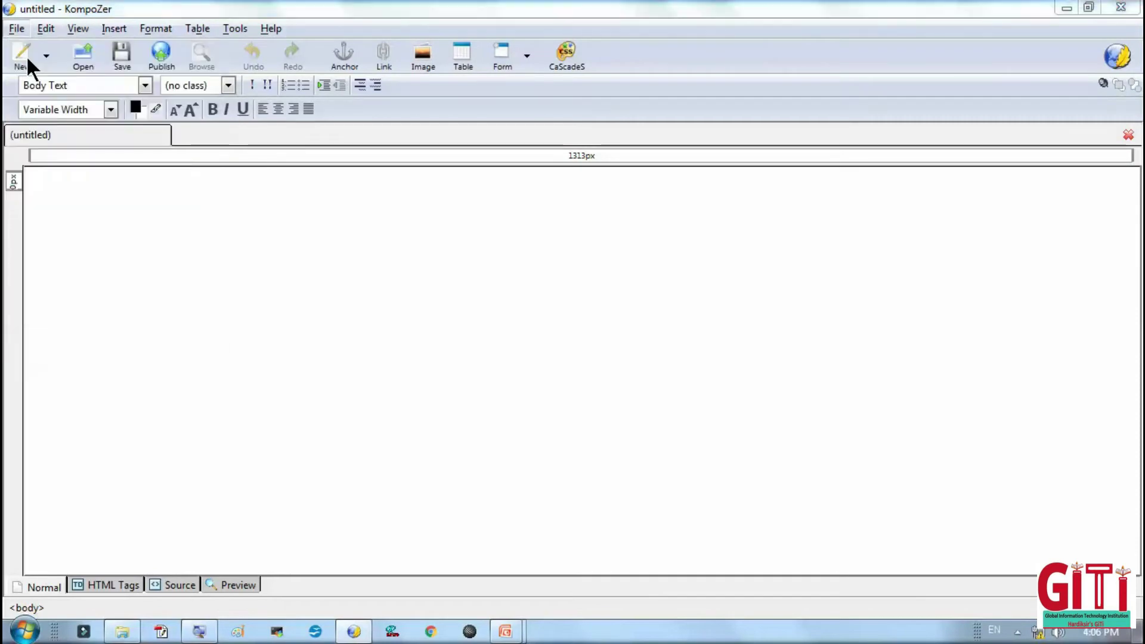
pyautogui.hotkey('ctrl', 'o')
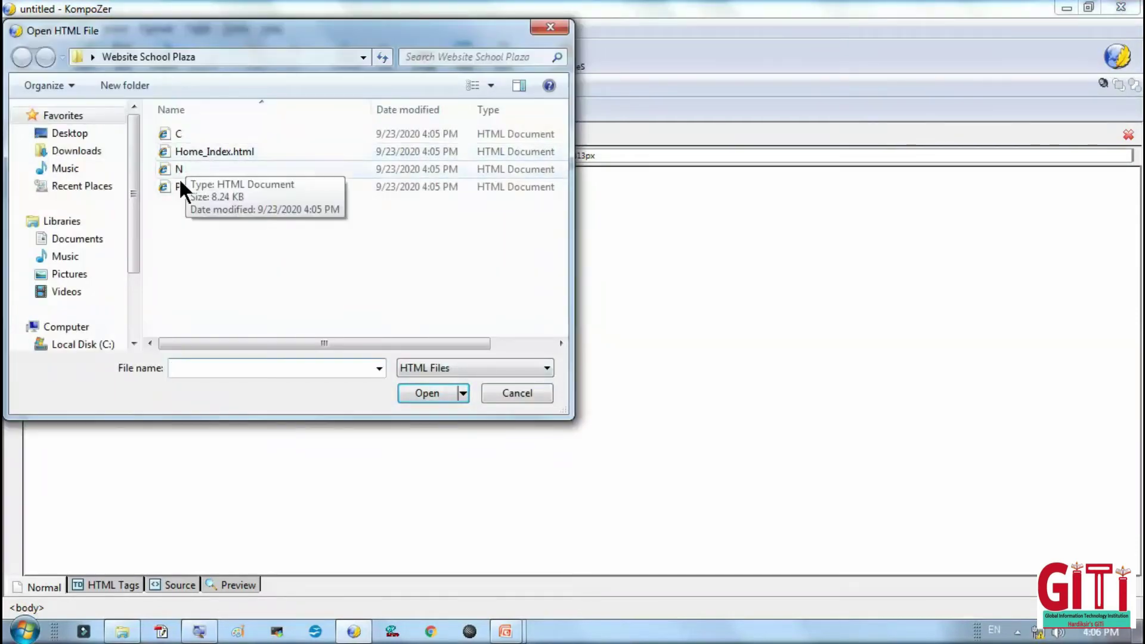
pyautogui.doubleClick(189, 151)
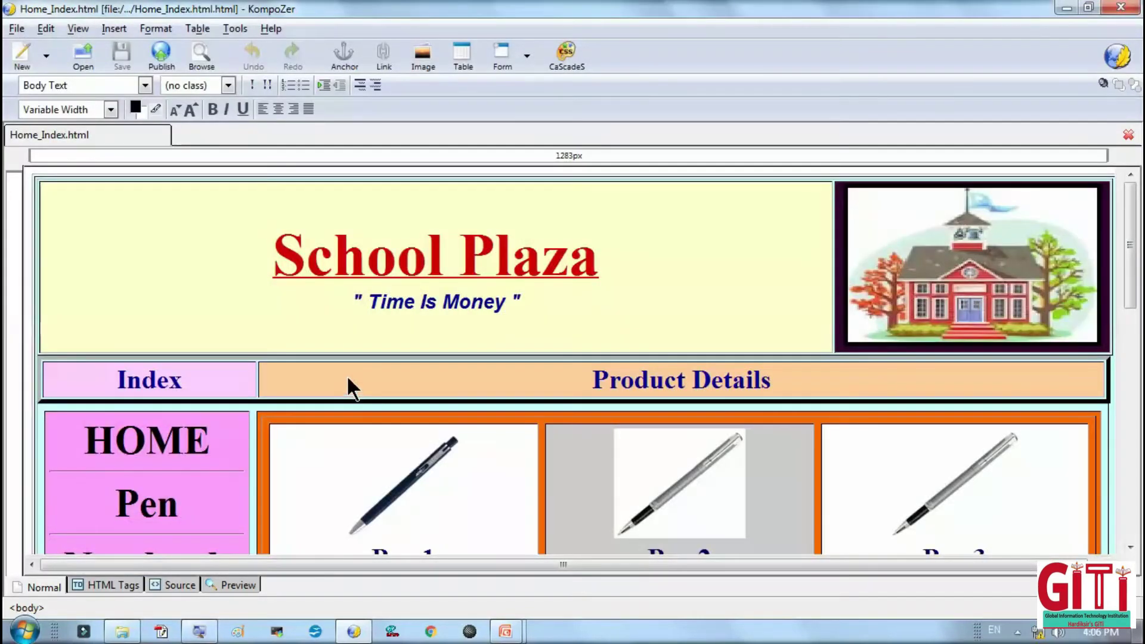
# Replace the Pen 2 product picture with Note Books-1 from the Note Books folder.
pyautogui.scroll(-5, 346, 374)
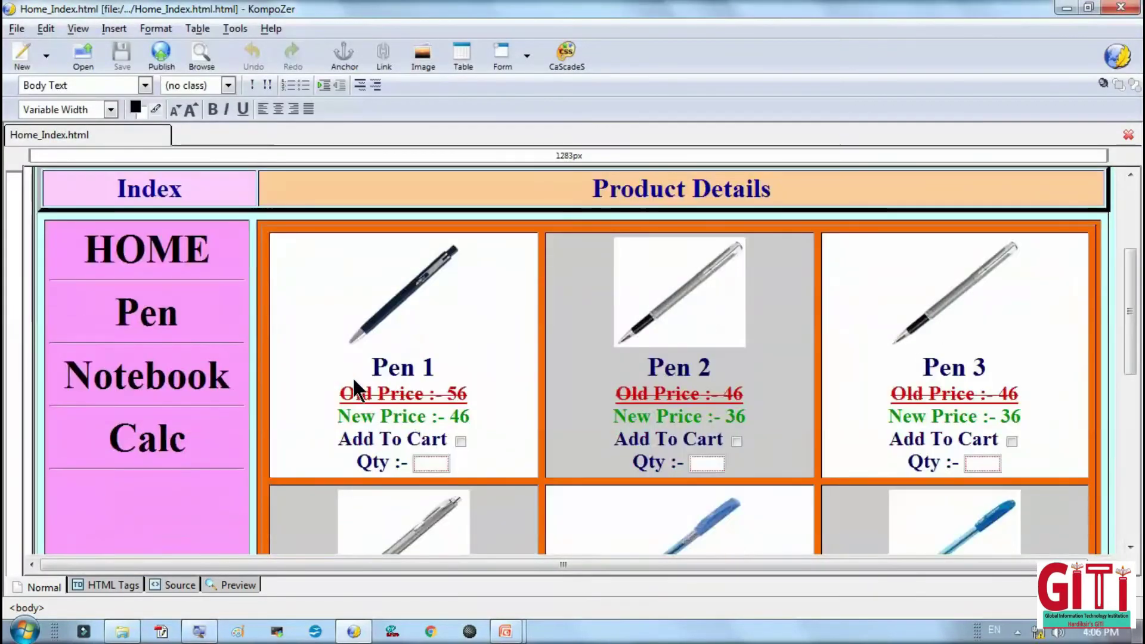
pyautogui.doubleClick(627, 300)
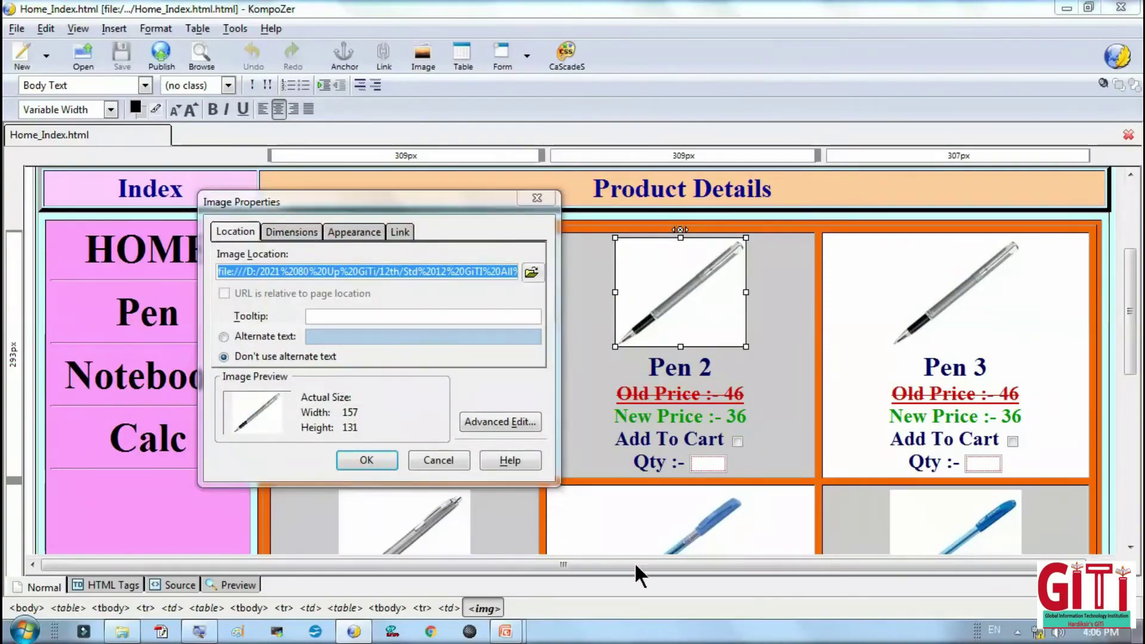
pyautogui.click(527, 274)
pyautogui.click(407, 224)
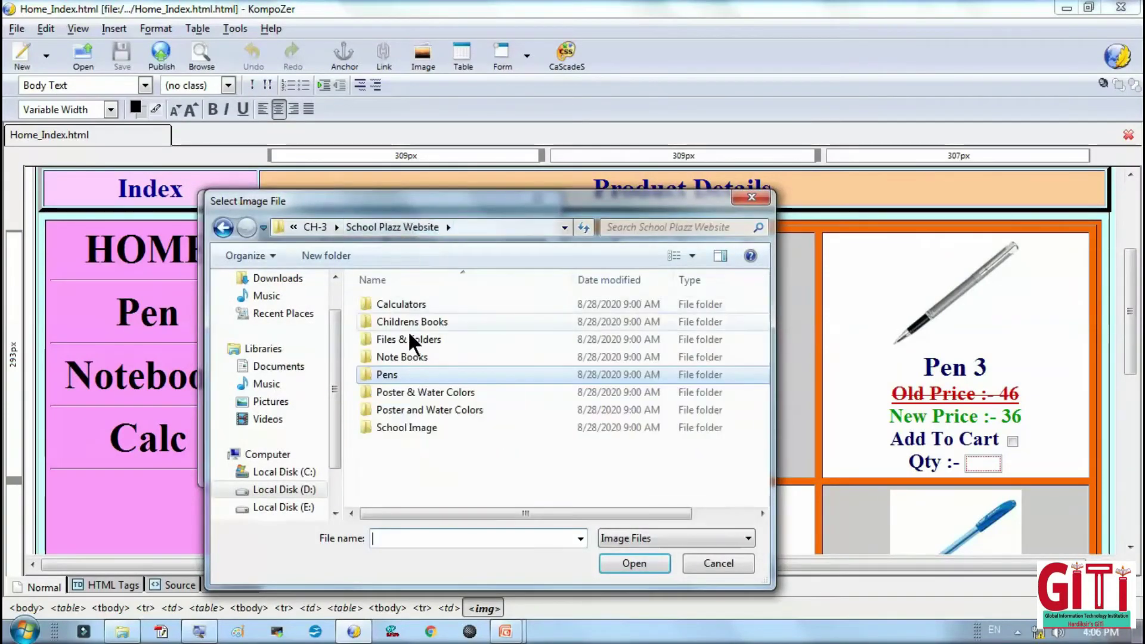
pyautogui.doubleClick(403, 357)
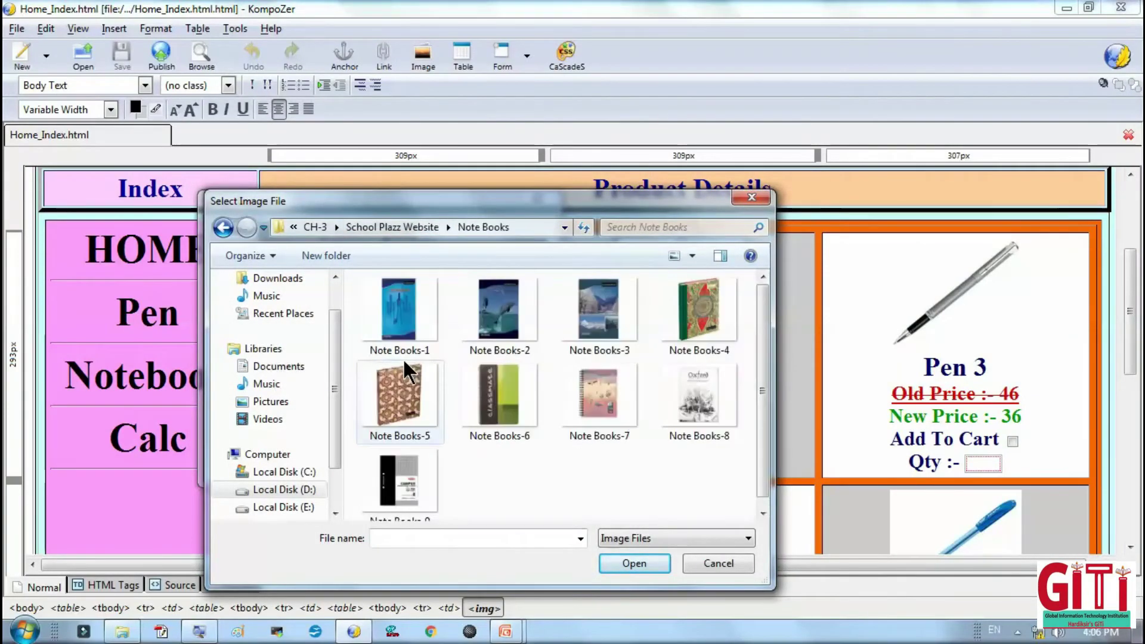
pyautogui.doubleClick(423, 316)
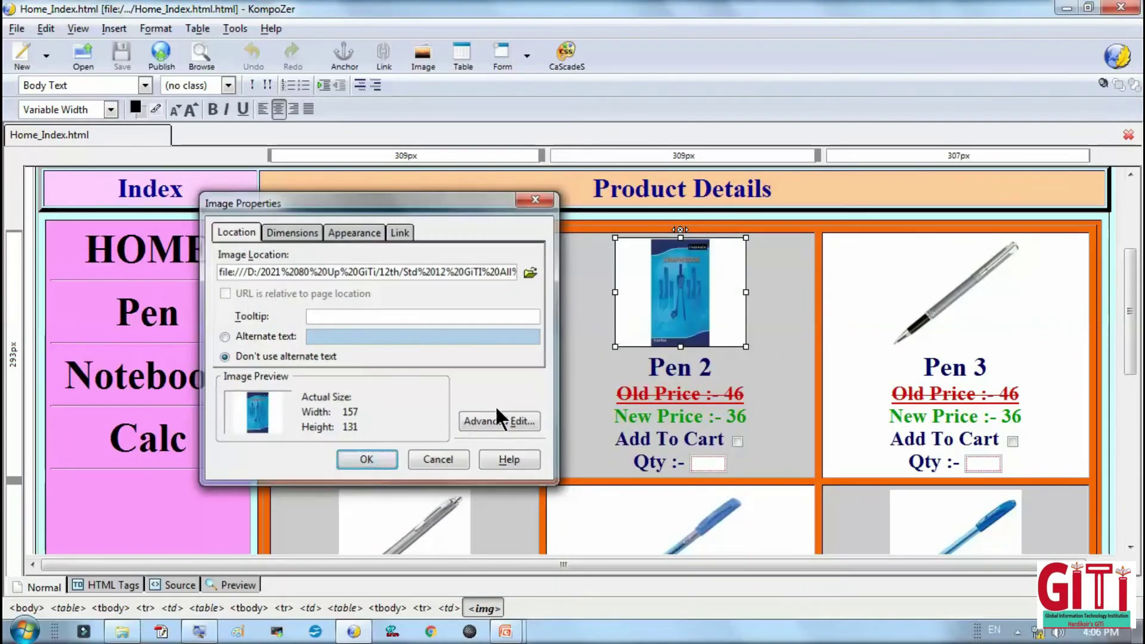
pyautogui.press('Return')
# Change the caption under the blue notebook picture from Pen to Notebook, keeping its number.
pyautogui.click(666, 366)
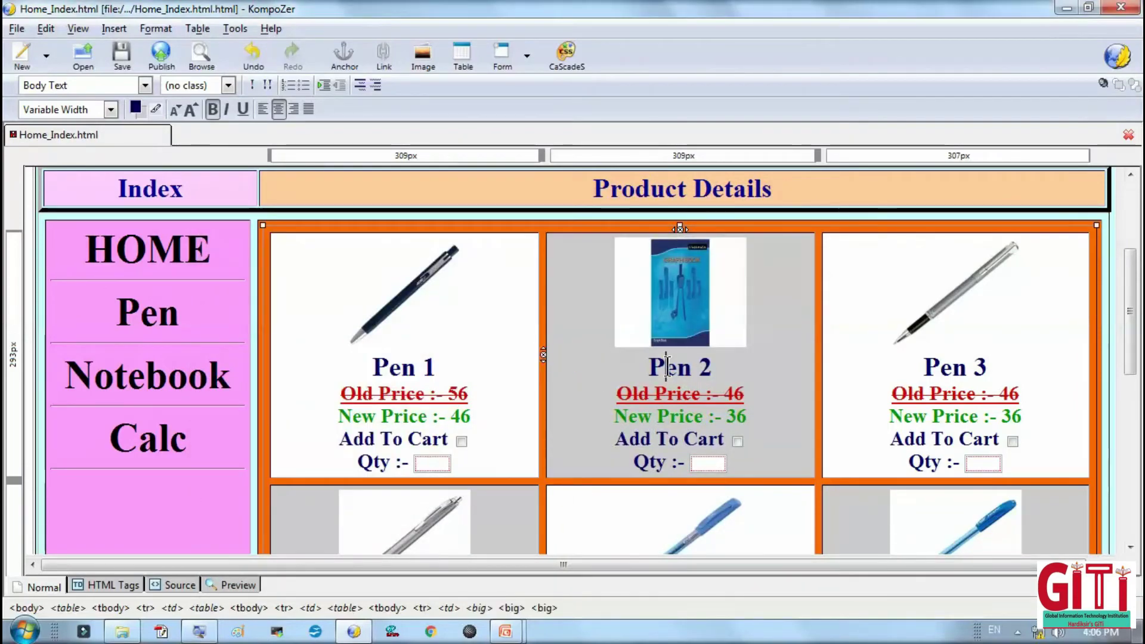
pyautogui.doubleClick(666, 367)
pyautogui.write('Noteboo')
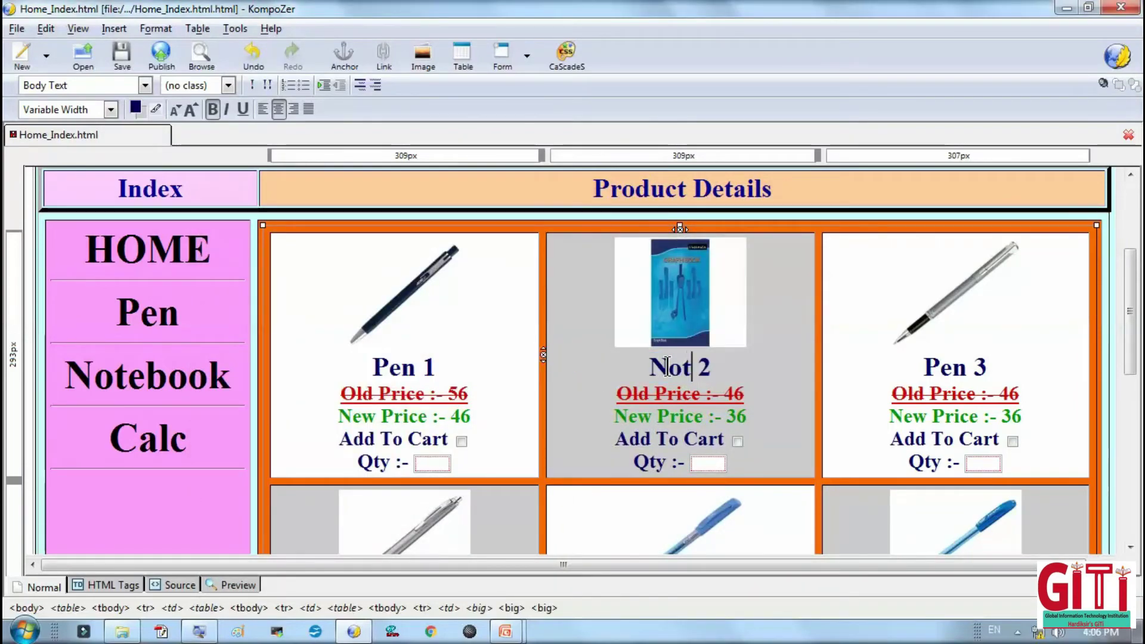
pyautogui.write('k')
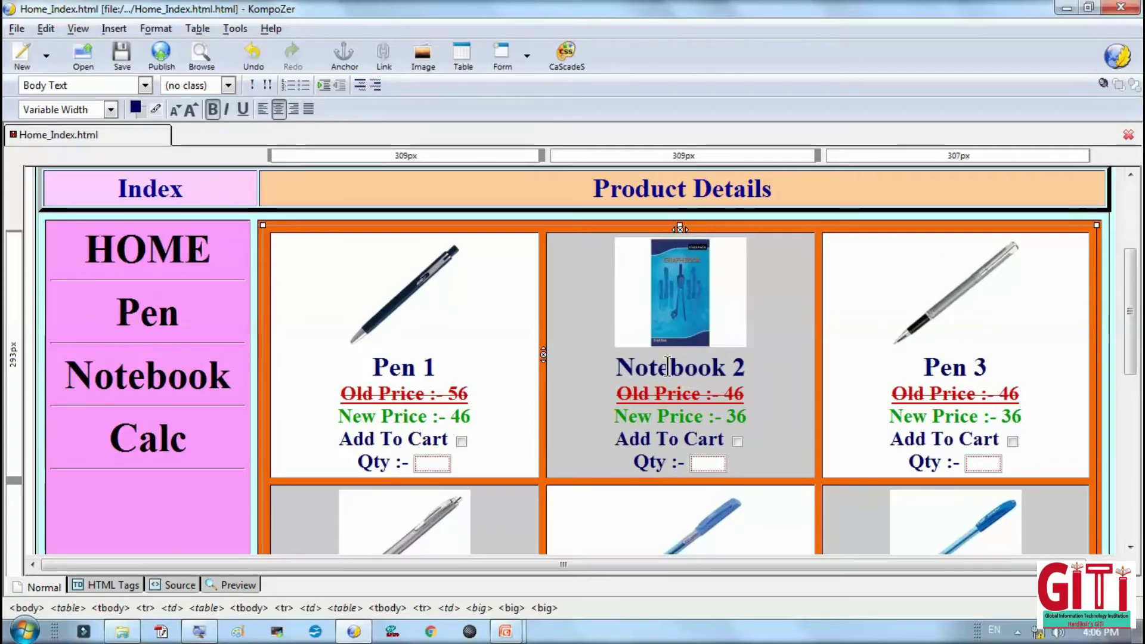
# Replace the Pen 4 product picture with Note Books-3.
pyautogui.scroll(-1, 404, 520)
pyautogui.click(410, 484)
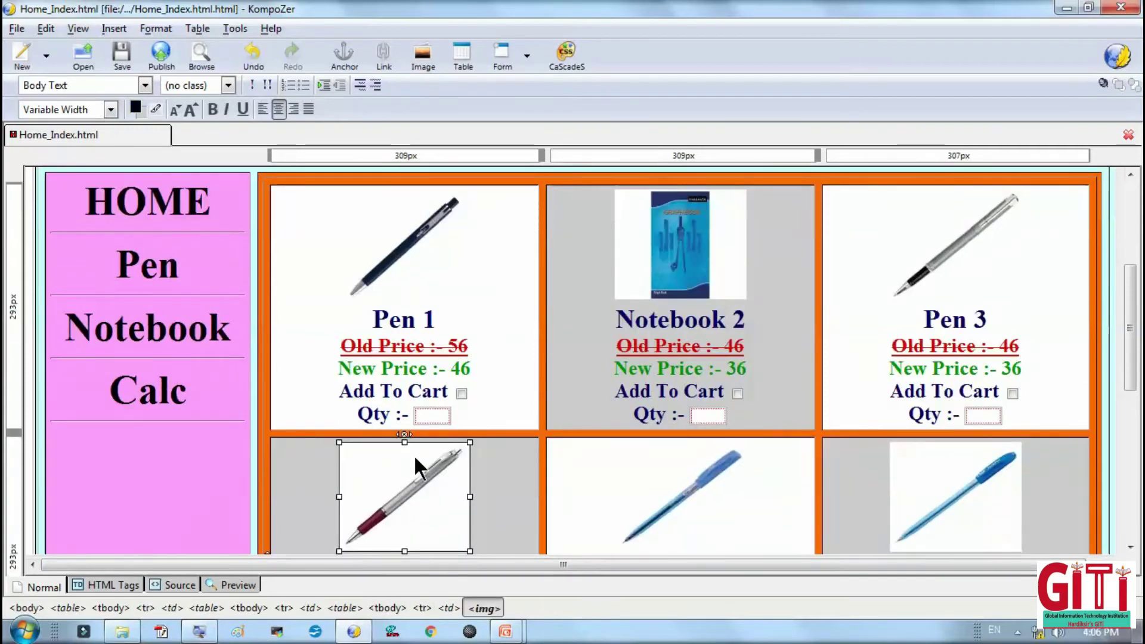
pyautogui.doubleClick(438, 478)
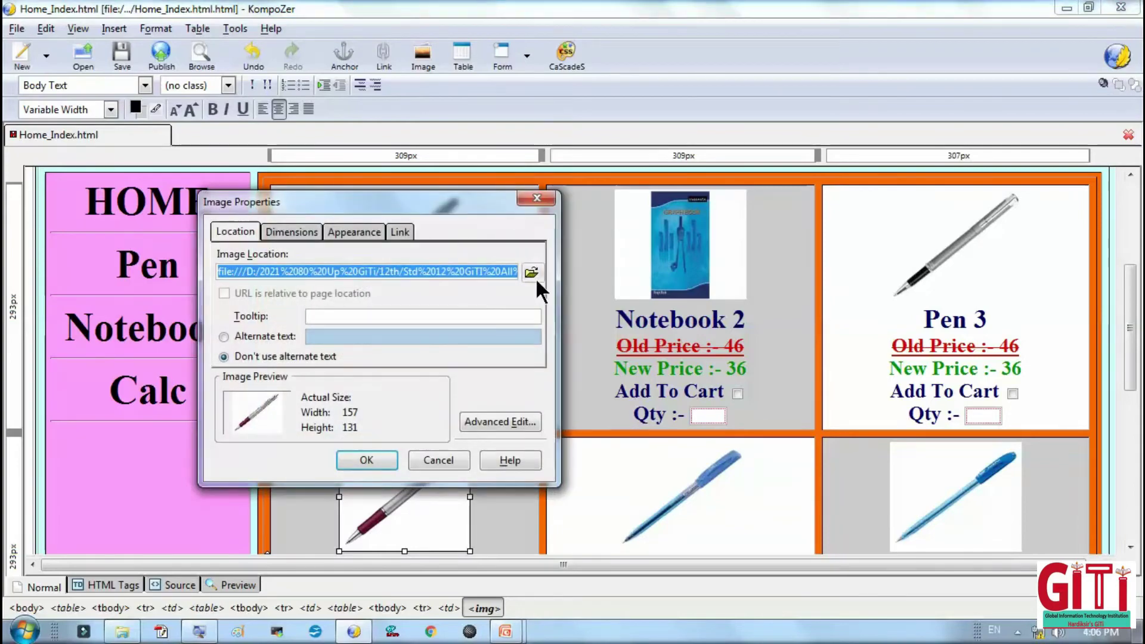
pyautogui.click(535, 277)
pyautogui.doubleClick(601, 310)
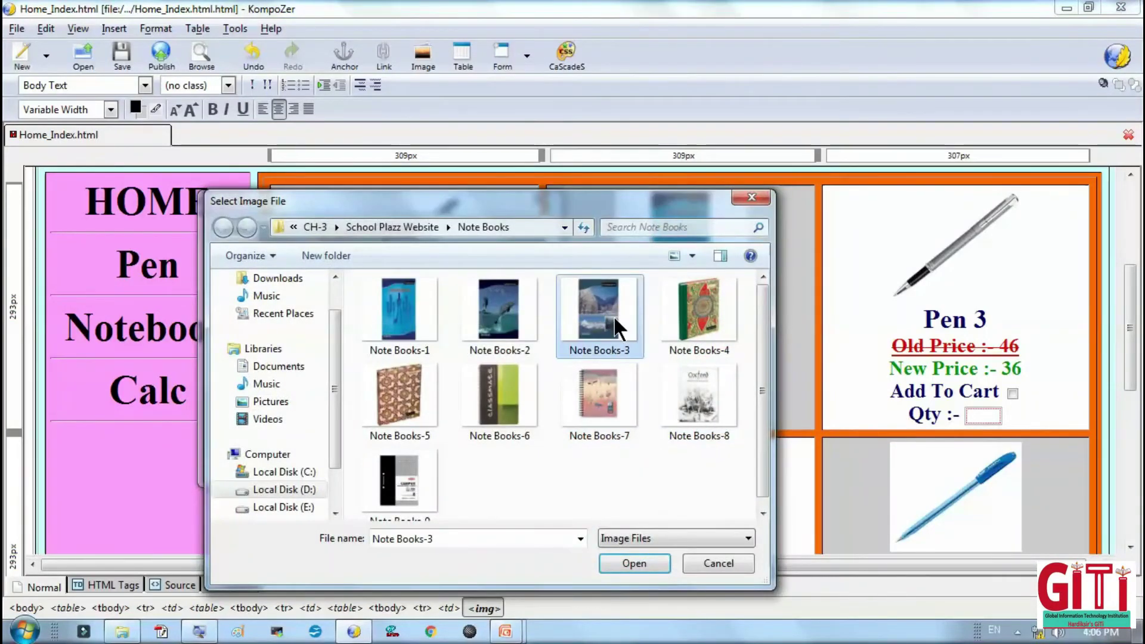
pyautogui.click(355, 459)
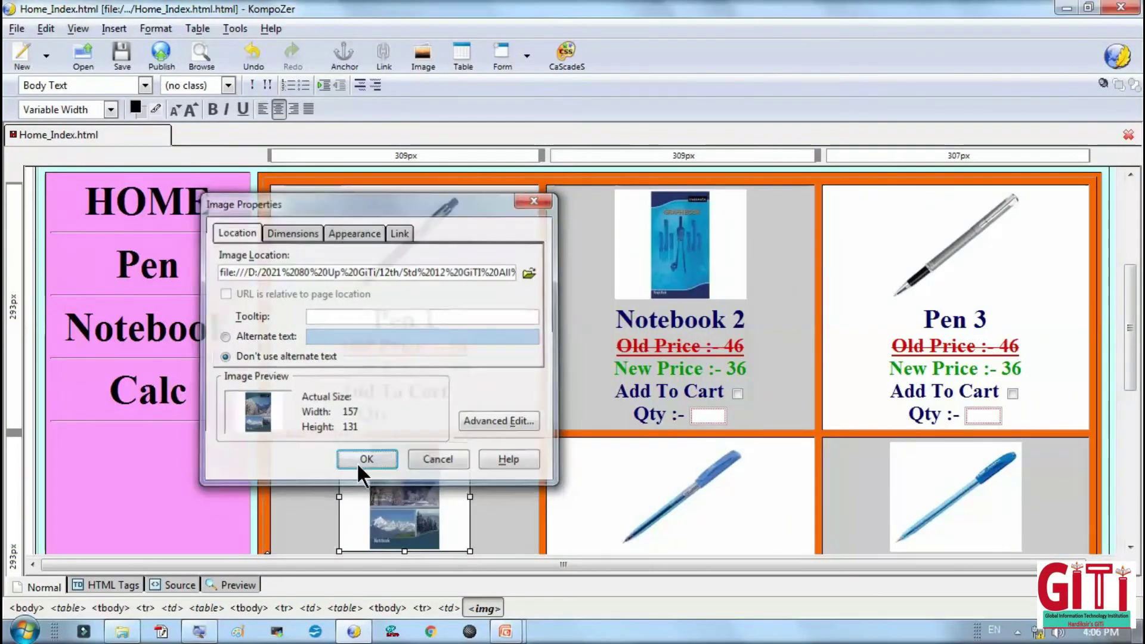
# Replace the word Pen with Notebook in the fourth product's caption.
pyautogui.scroll(-3, 548, 322)
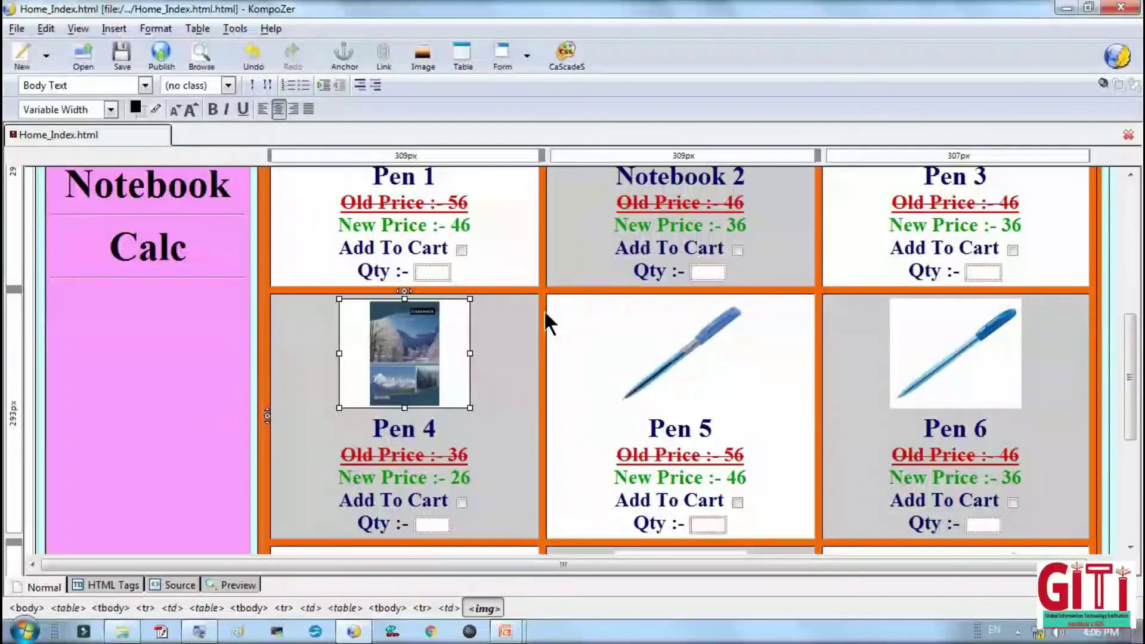
pyautogui.doubleClick(391, 430)
pyautogui.write('Noteboo')
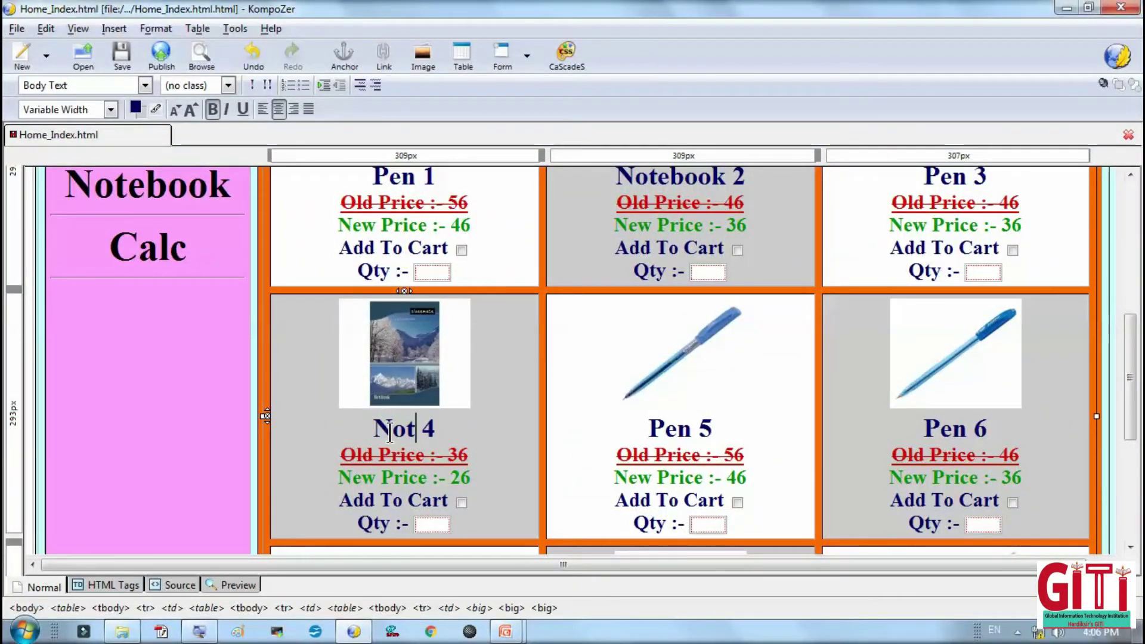
pyautogui.write('k')
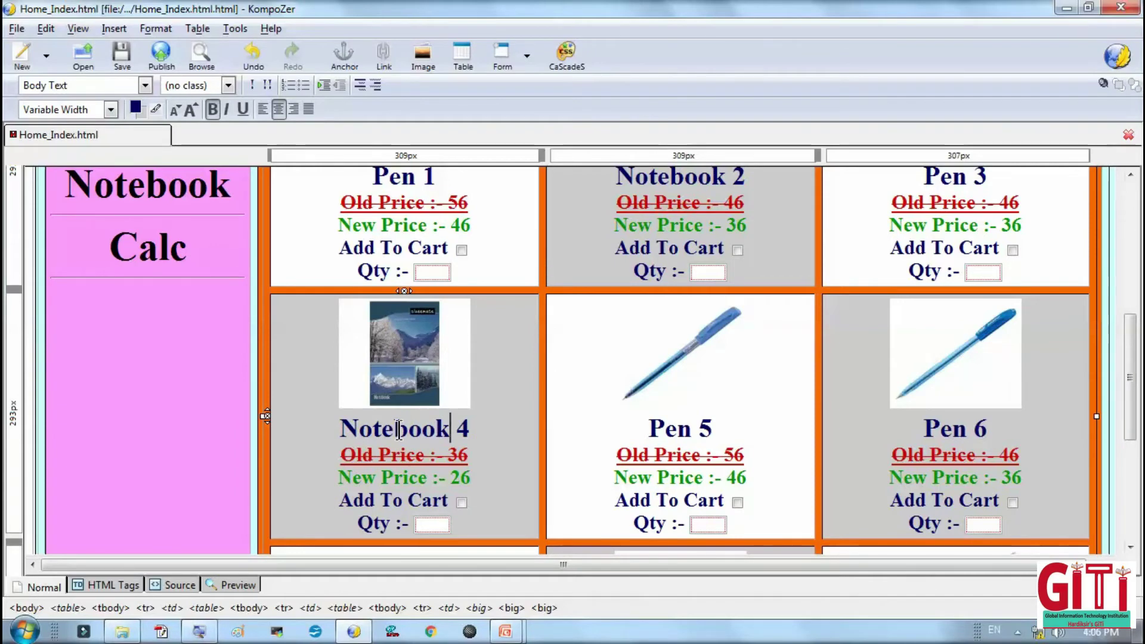
# Replace the Pen 6 product picture with Note Books-7.
pyautogui.doubleClick(967, 343)
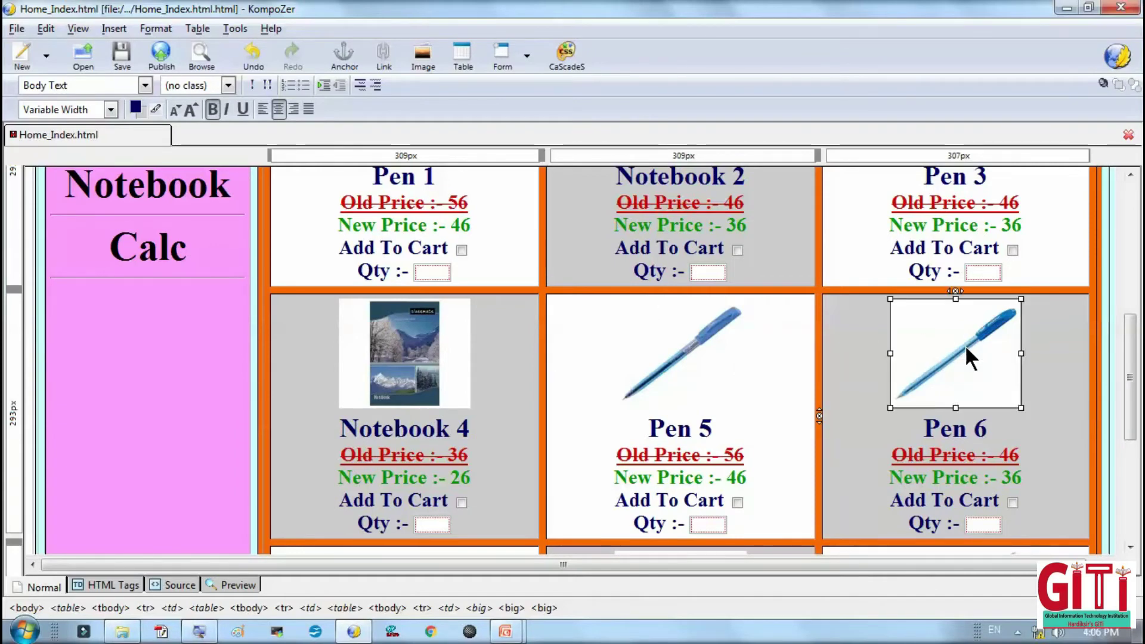
pyautogui.click(531, 272)
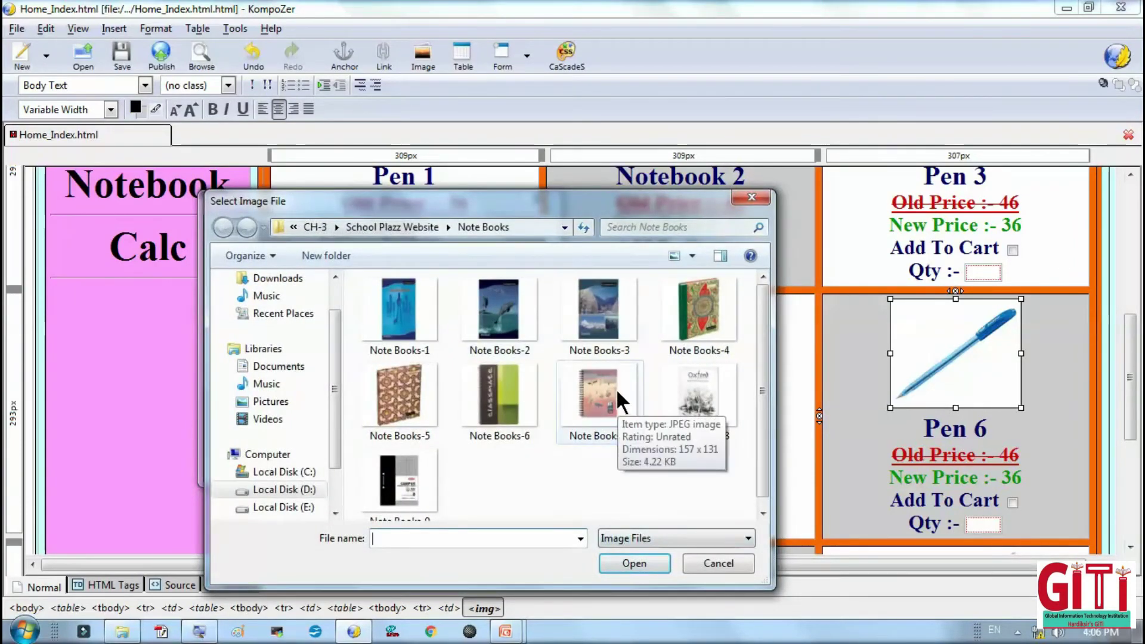
pyautogui.click(569, 411)
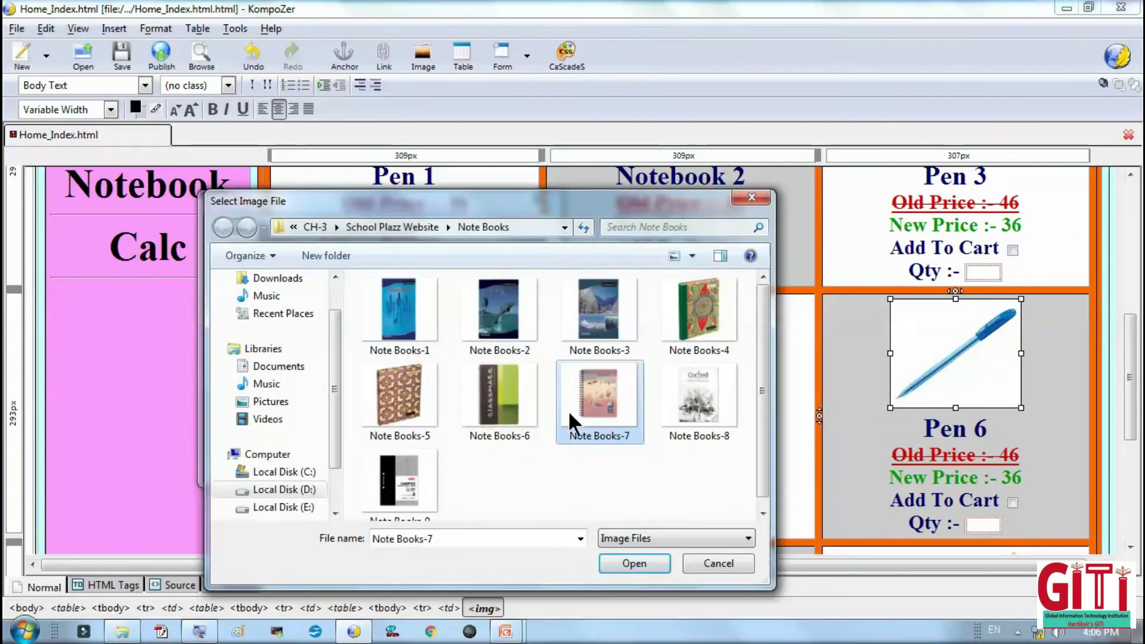
pyautogui.click(631, 563)
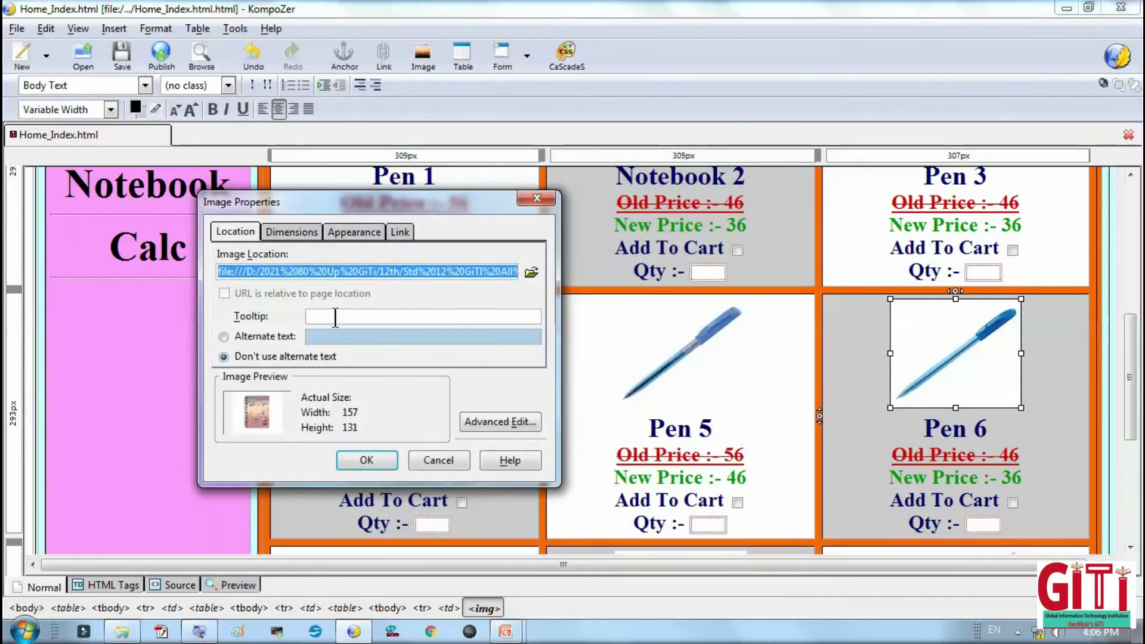
pyautogui.click(362, 459)
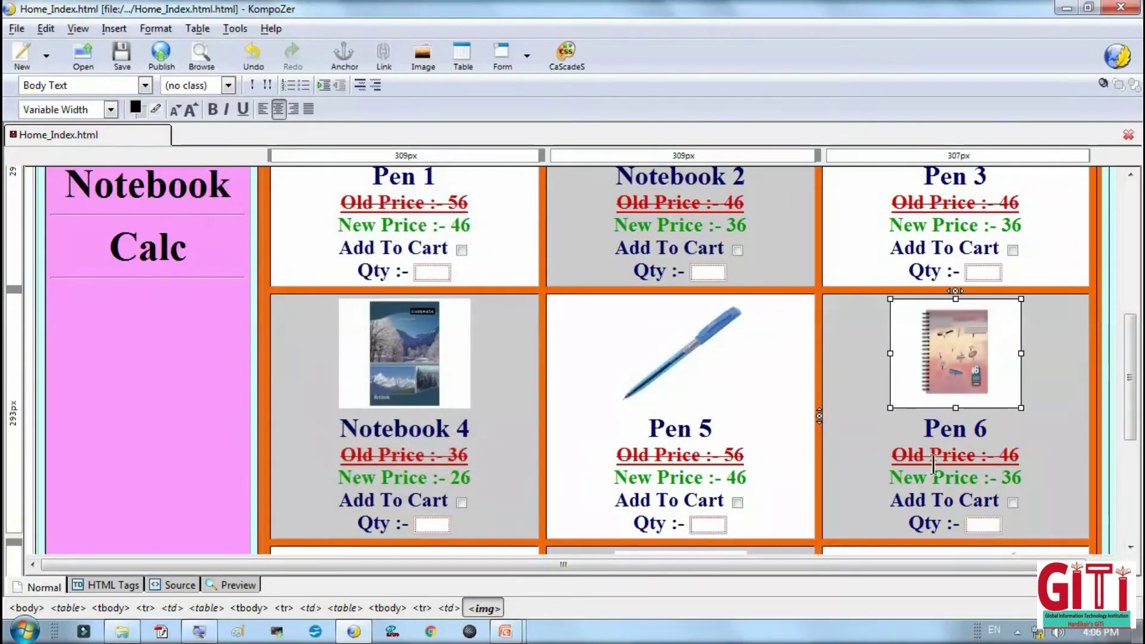
# Replace the word Pen with Notebook in the sixth product's caption.
pyautogui.doubleClick(948, 430)
pyautogui.write('Note')
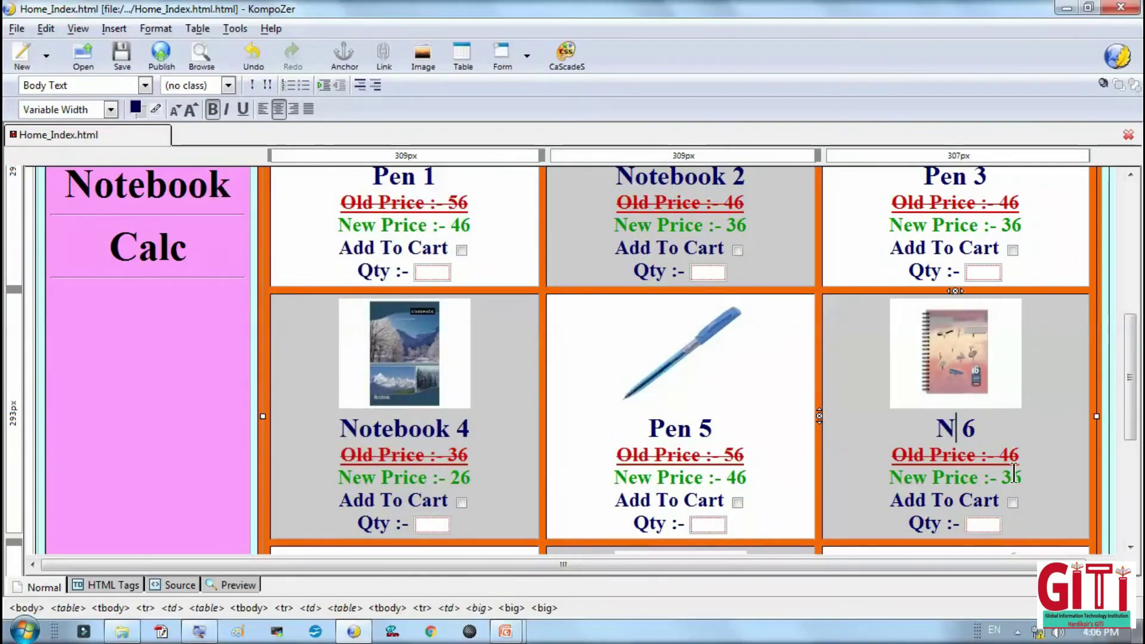
pyautogui.write('book')
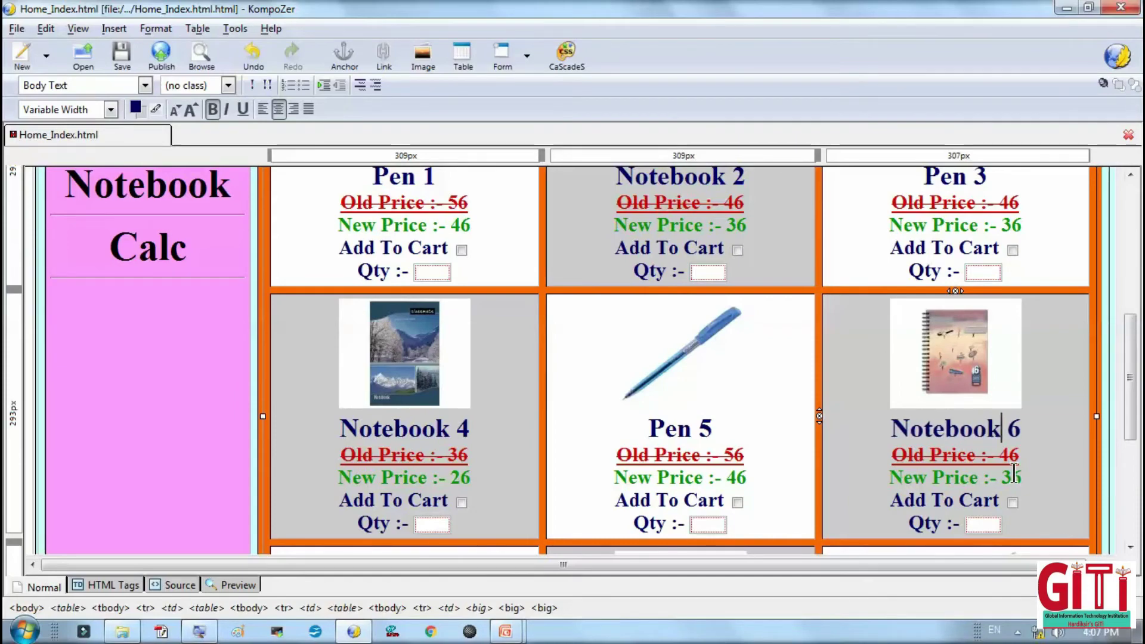
# Renumber the three notebook captions in page order as Notebook 1, Notebook 2 and Notebook 3.
pyautogui.scroll(-1, 1013, 474)
pyautogui.scroll(5, 1013, 474)
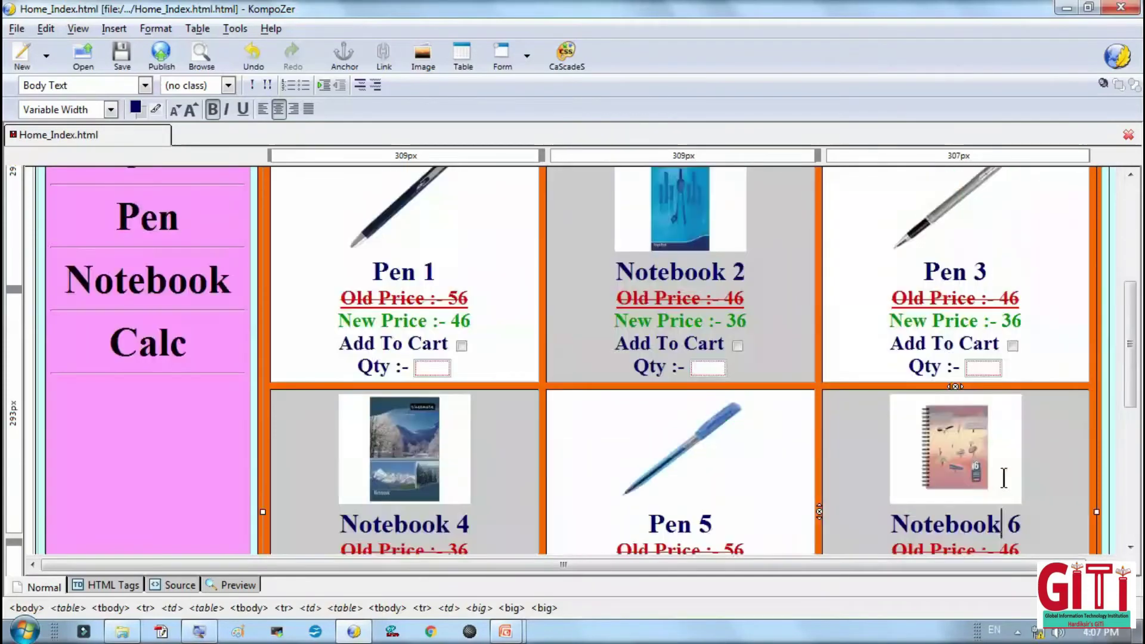
pyautogui.click(742, 319)
pyautogui.press('BackSpace')
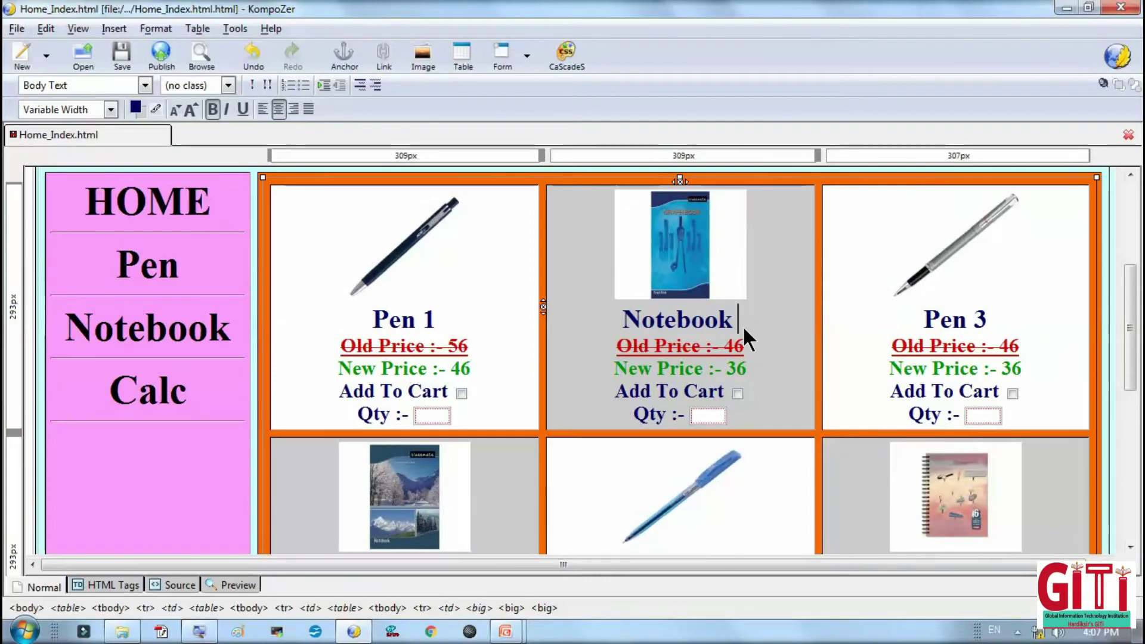
pyautogui.write('1')
pyautogui.scroll(-3, 750, 394)
pyautogui.scroll(-1, 749, 395)
pyautogui.click(480, 421)
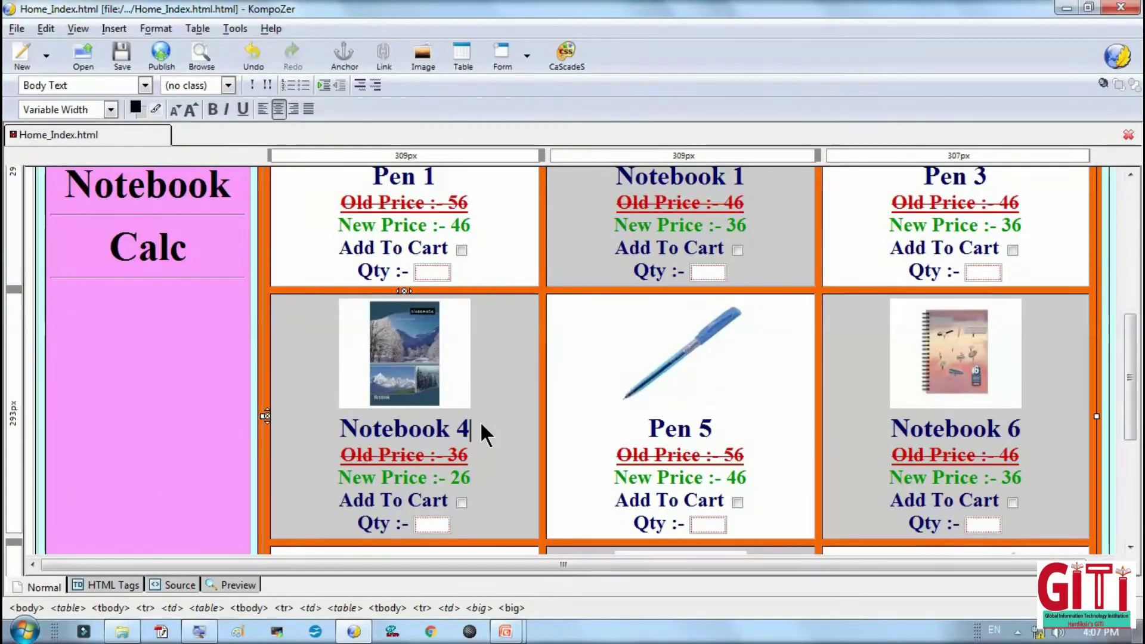
pyautogui.press('BackSpace')
pyautogui.write('2')
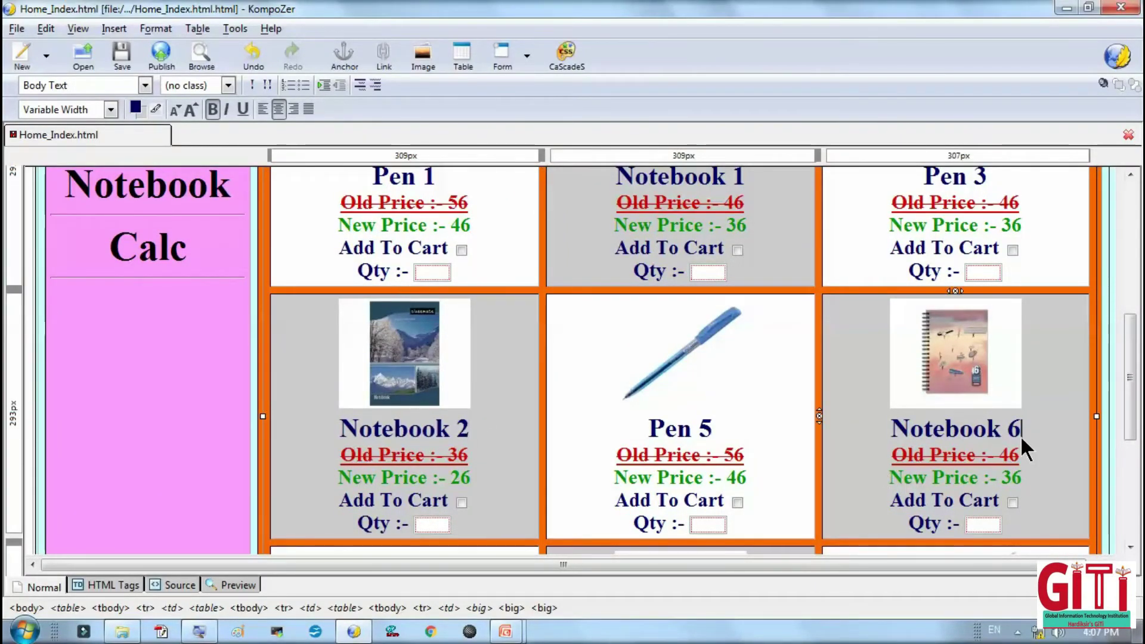
pyautogui.press('BackSpace')
pyautogui.write('3')
# Replace the Pen 5 product picture with Calculators-1 from the Calculators folder.
pyautogui.scroll(-3, 950, 461)
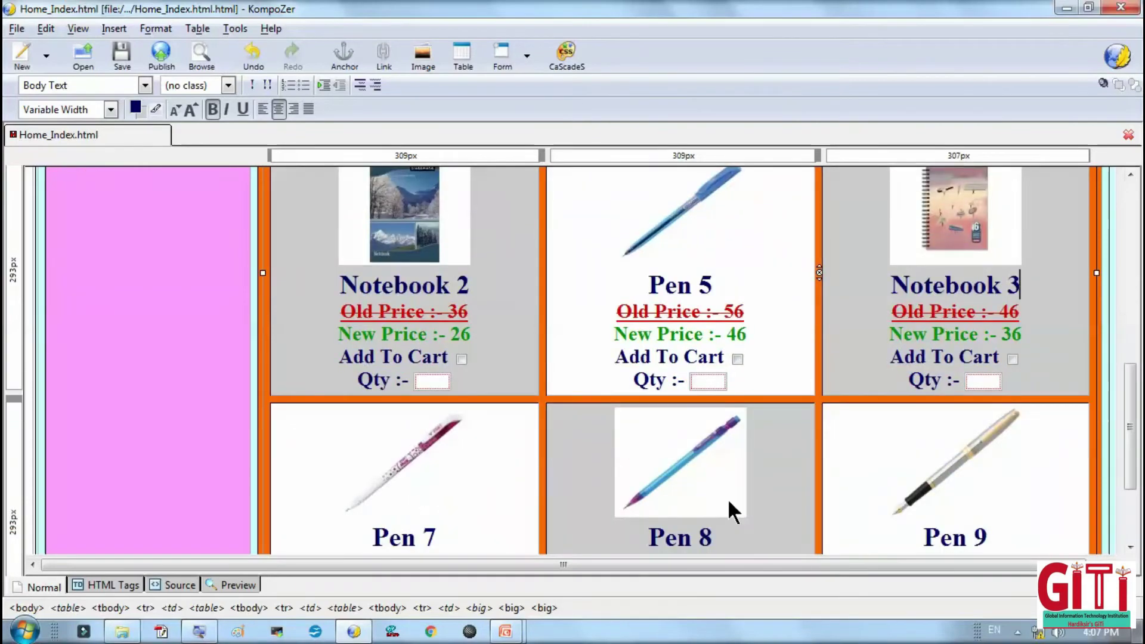
pyautogui.scroll(4, 660, 460)
pyautogui.click(669, 431)
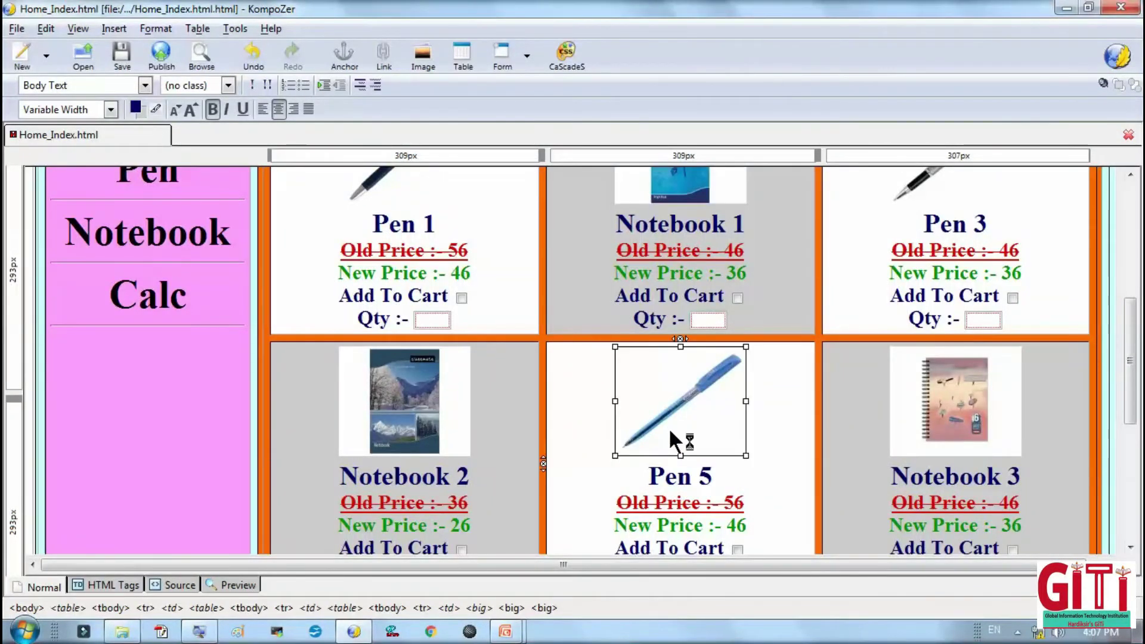
pyautogui.click(530, 272)
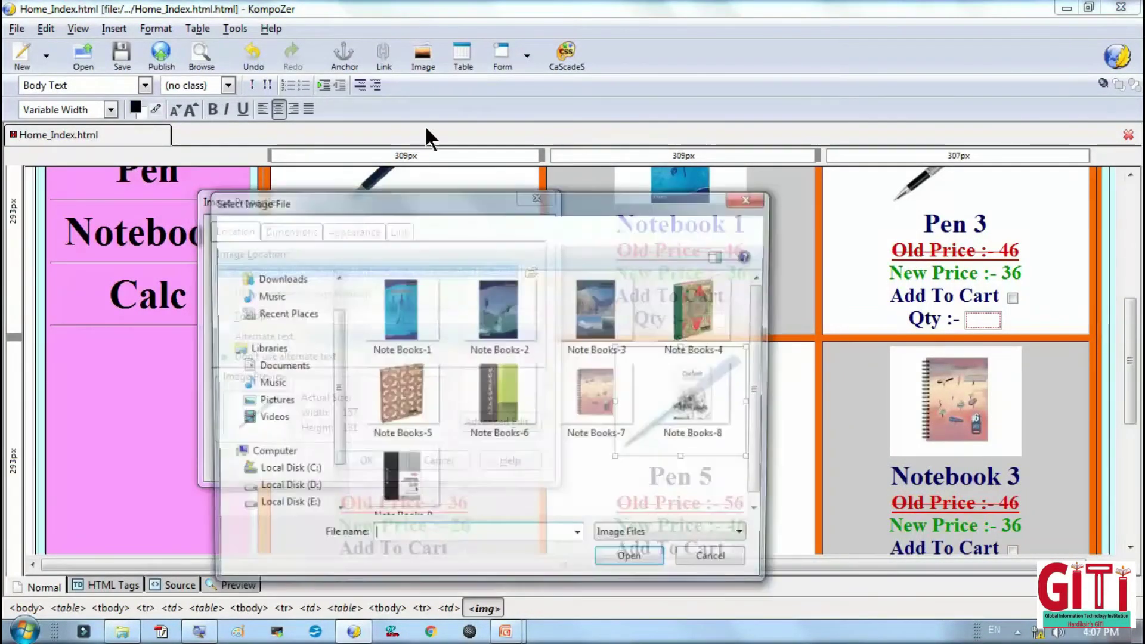
pyautogui.click(362, 226)
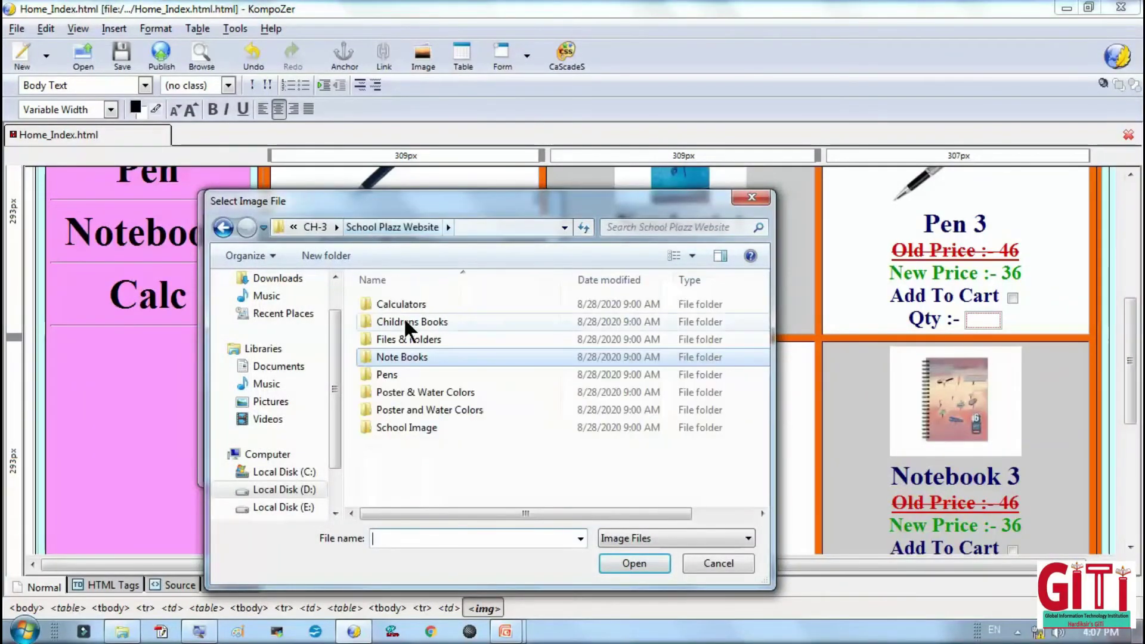
pyautogui.doubleClick(399, 301)
pyautogui.doubleClick(407, 325)
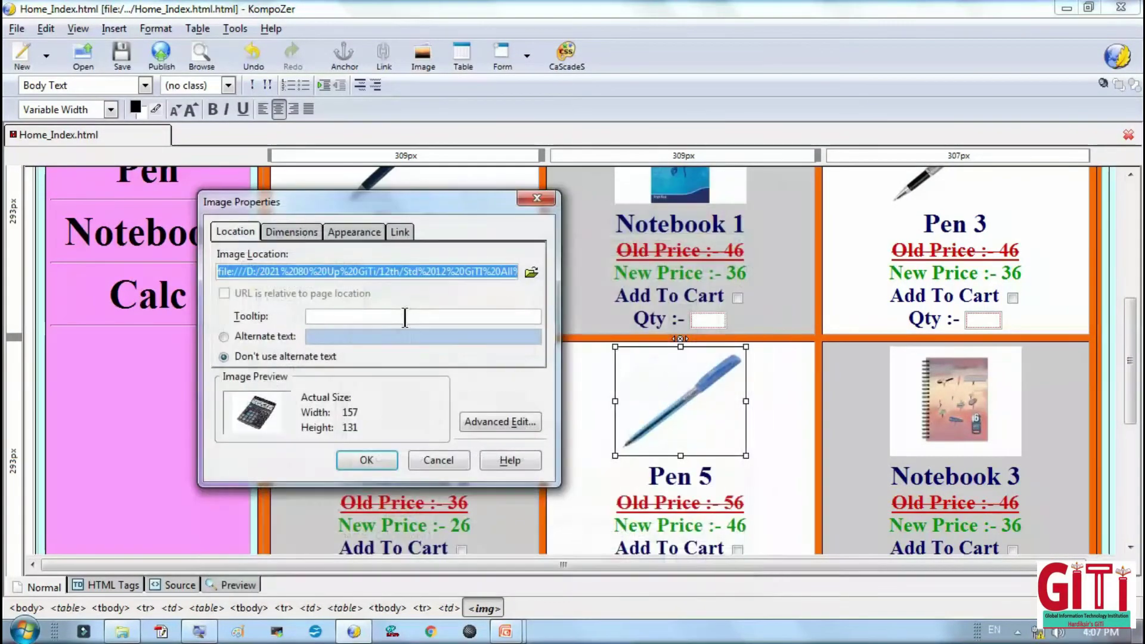
pyautogui.click(364, 458)
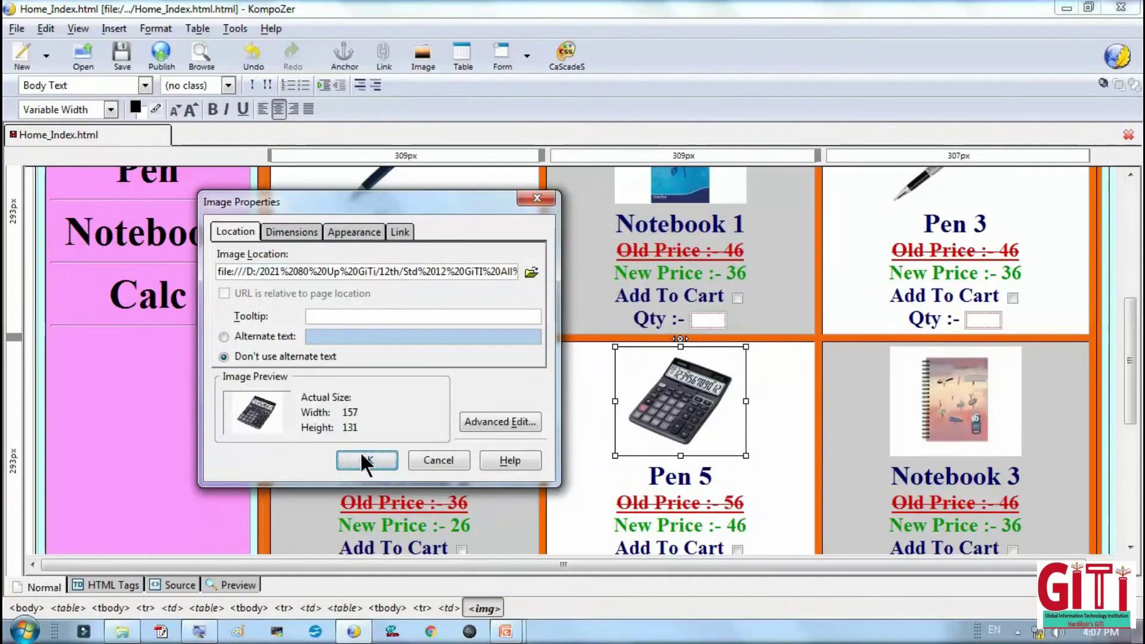
# Change the caption under the fifth product's calculator picture to Cal 1.
pyautogui.doubleClick(673, 477)
pyautogui.write('Cal')
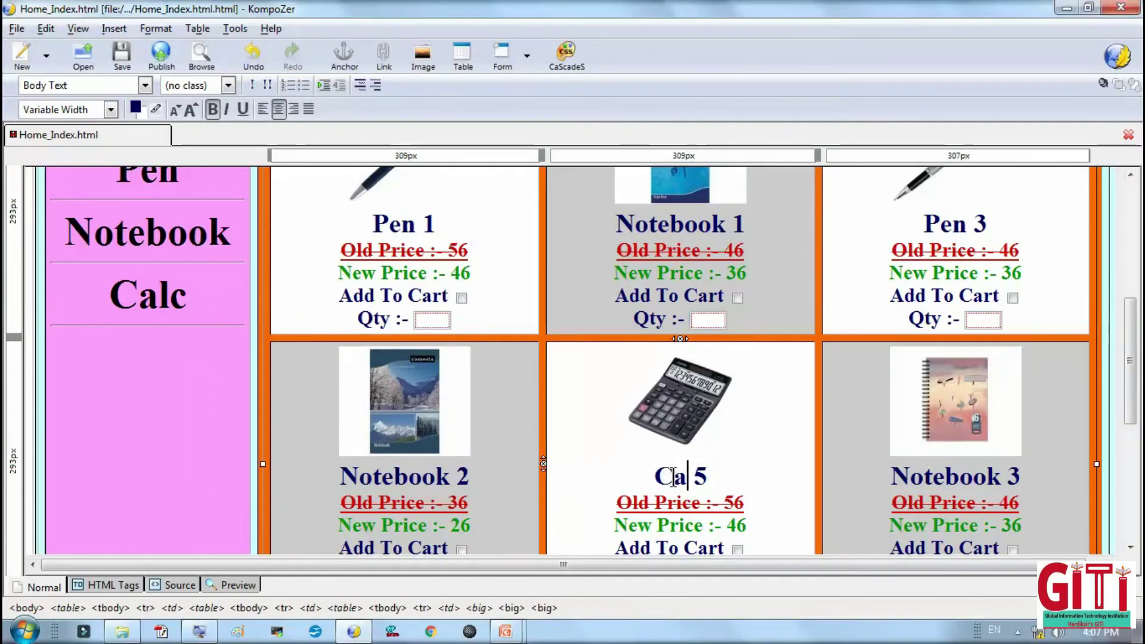
pyautogui.click(706, 463)
pyautogui.press('BackSpace')
pyautogui.write('1')
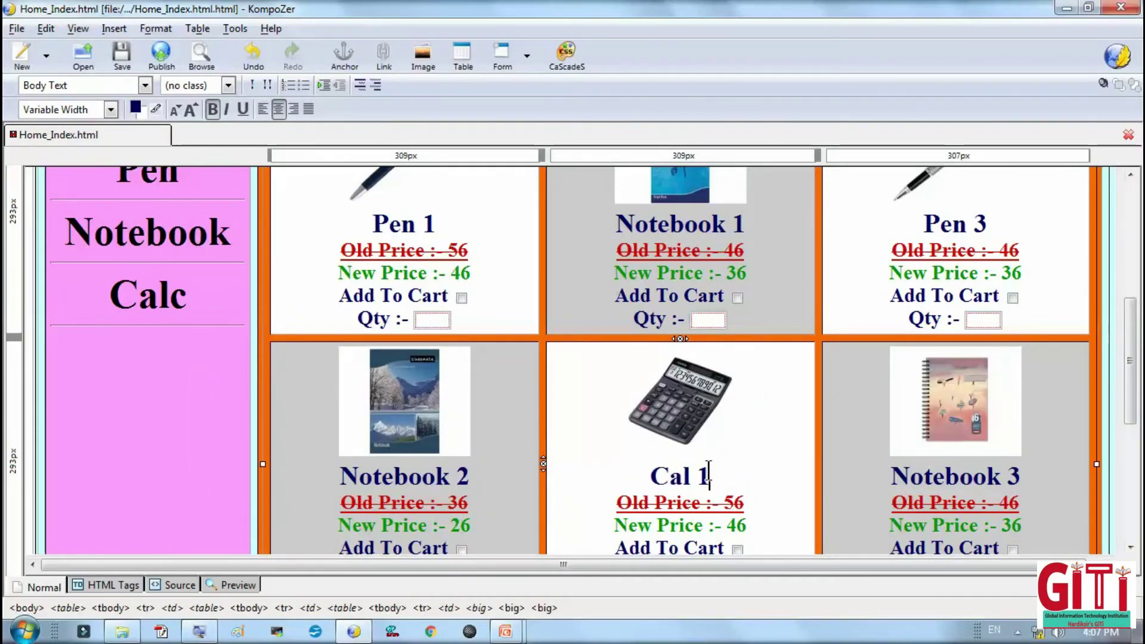
# Replace the Pen 7 product picture with Calculators-6.
pyautogui.scroll(-5, 707, 471)
pyautogui.doubleClick(452, 444)
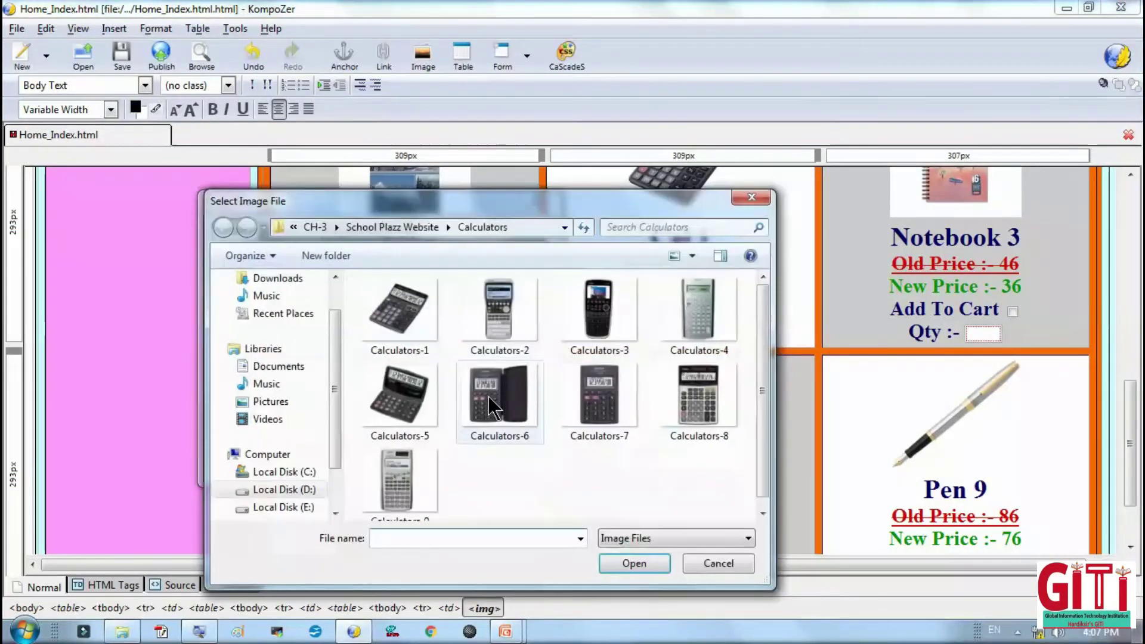
pyautogui.doubleClick(489, 394)
pyautogui.click(348, 458)
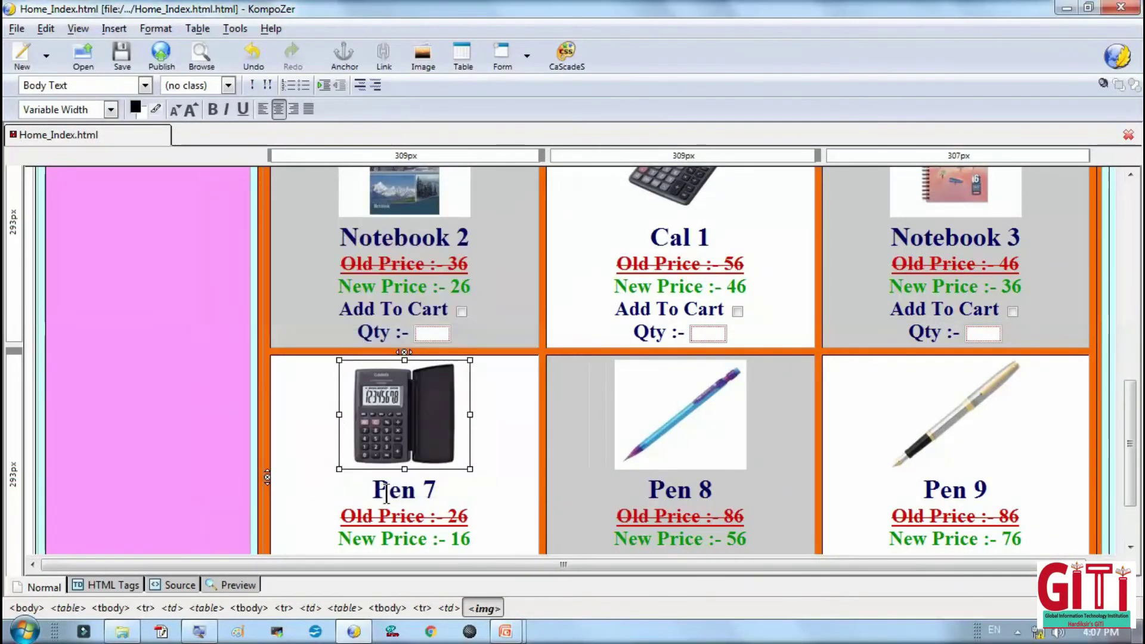
# Change the seventh product's caption to Cal 2.
pyautogui.doubleClick(388, 490)
pyautogui.write('Cal')
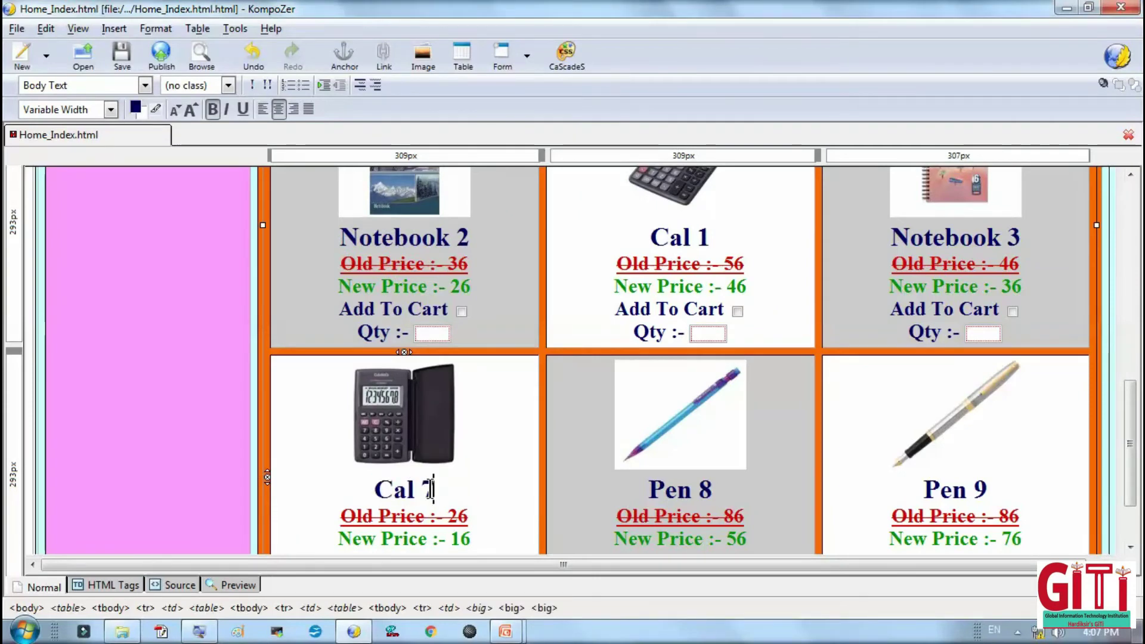
pyautogui.press('BackSpace')
pyautogui.write('2')
# Replace the Pen 9 product picture with Calculators-7.
pyautogui.click(935, 448)
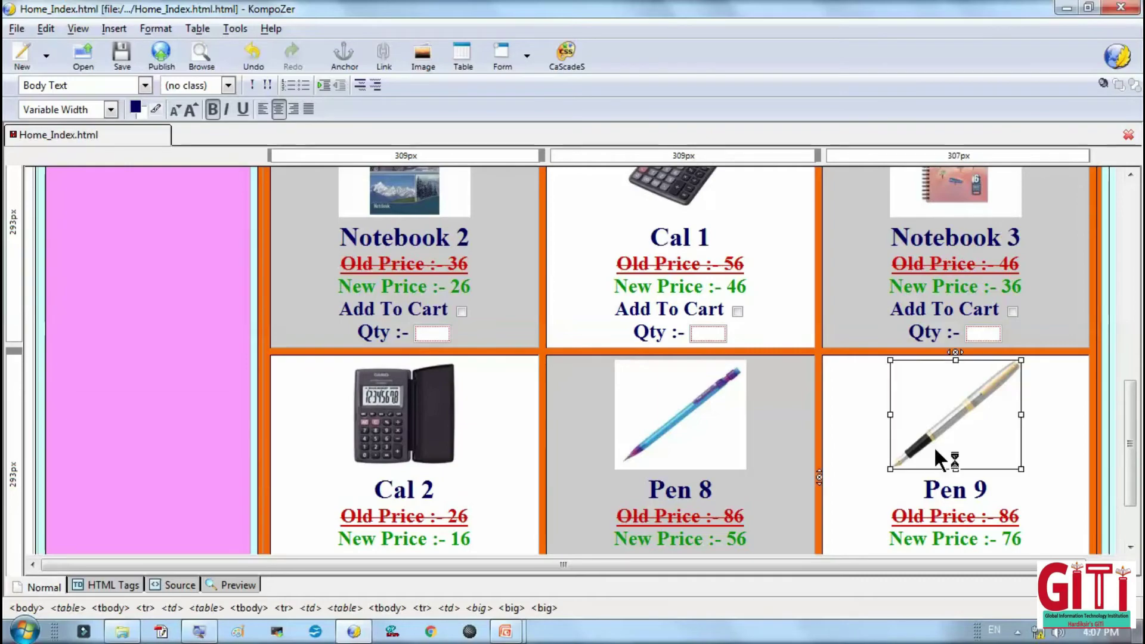
pyautogui.click(531, 272)
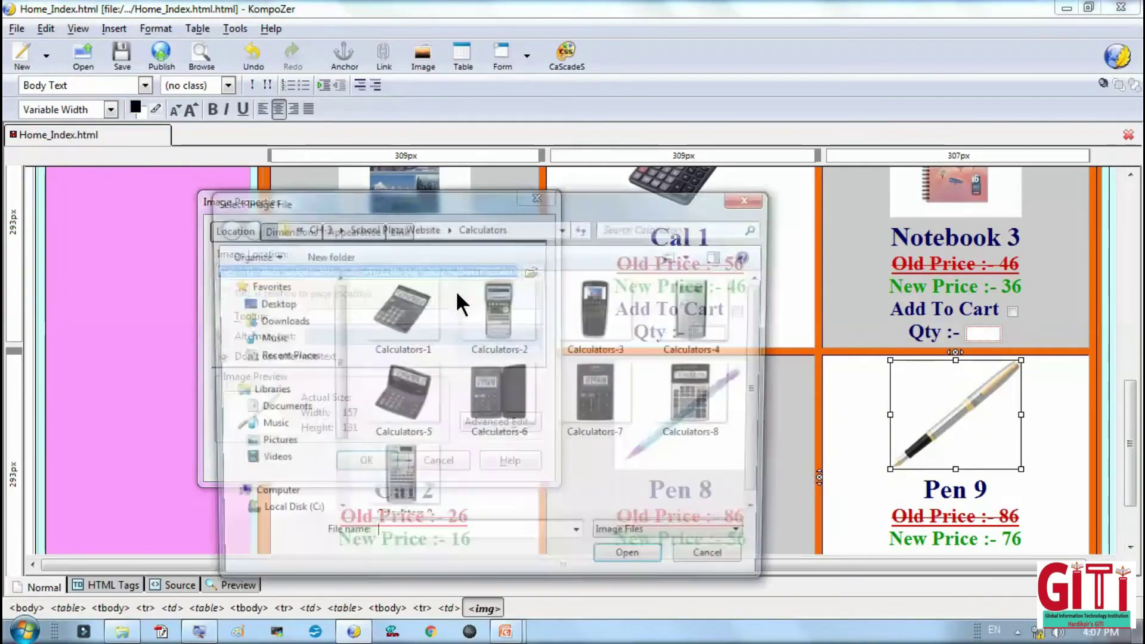
pyautogui.click(616, 412)
pyautogui.doubleClick(616, 411)
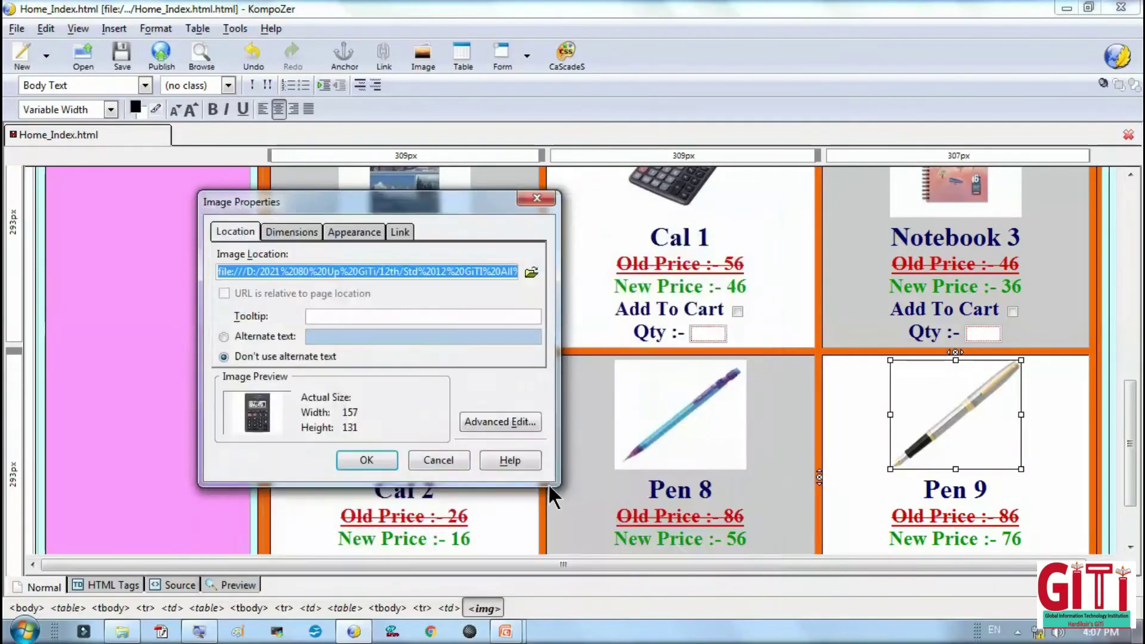
pyautogui.click(364, 459)
# Change the ninth product's caption to Cal 3 and save the home page.
pyautogui.doubleClick(950, 490)
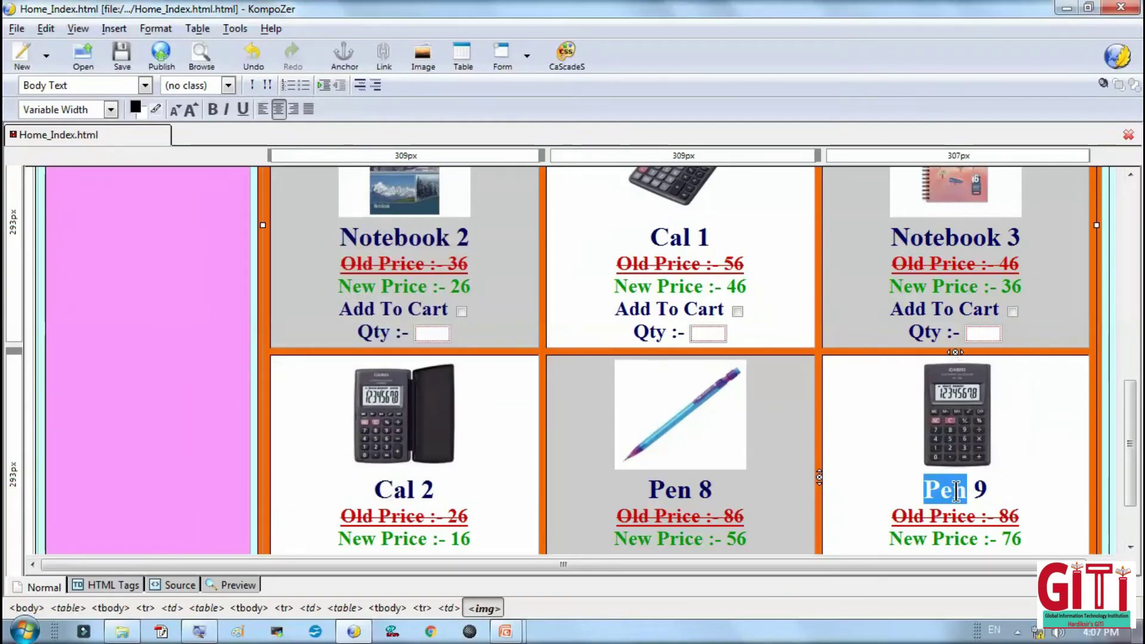
pyautogui.write('Cal')
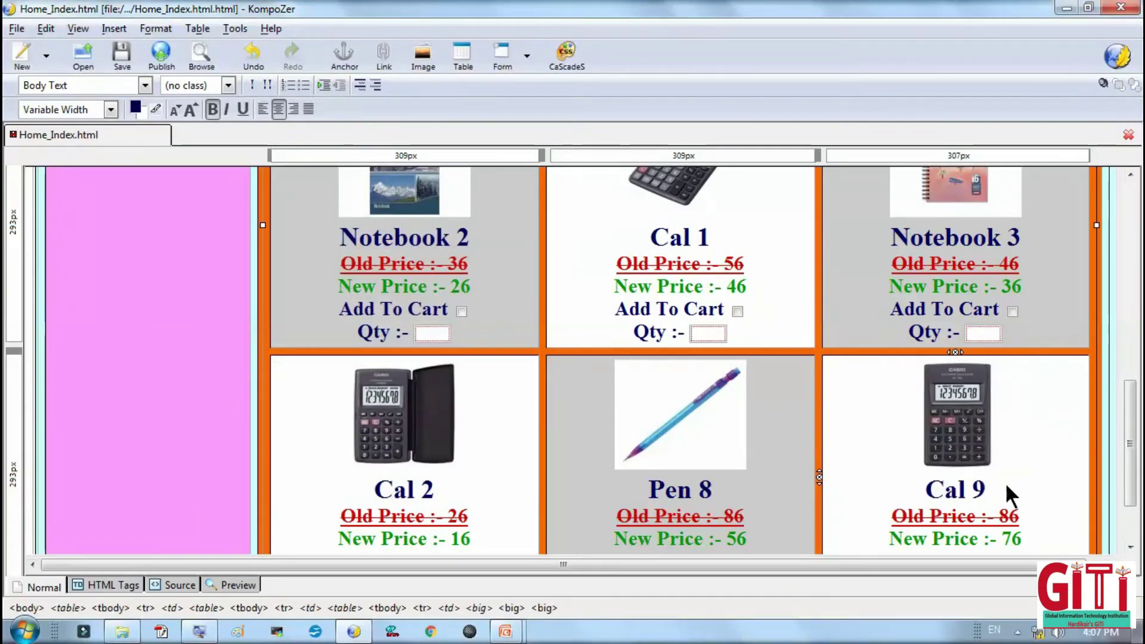
pyautogui.press('Delete')
pyautogui.press('Delete')
pyautogui.write('3')
pyautogui.scroll(5, 996, 488)
pyautogui.hotkey('ctrl', 's')
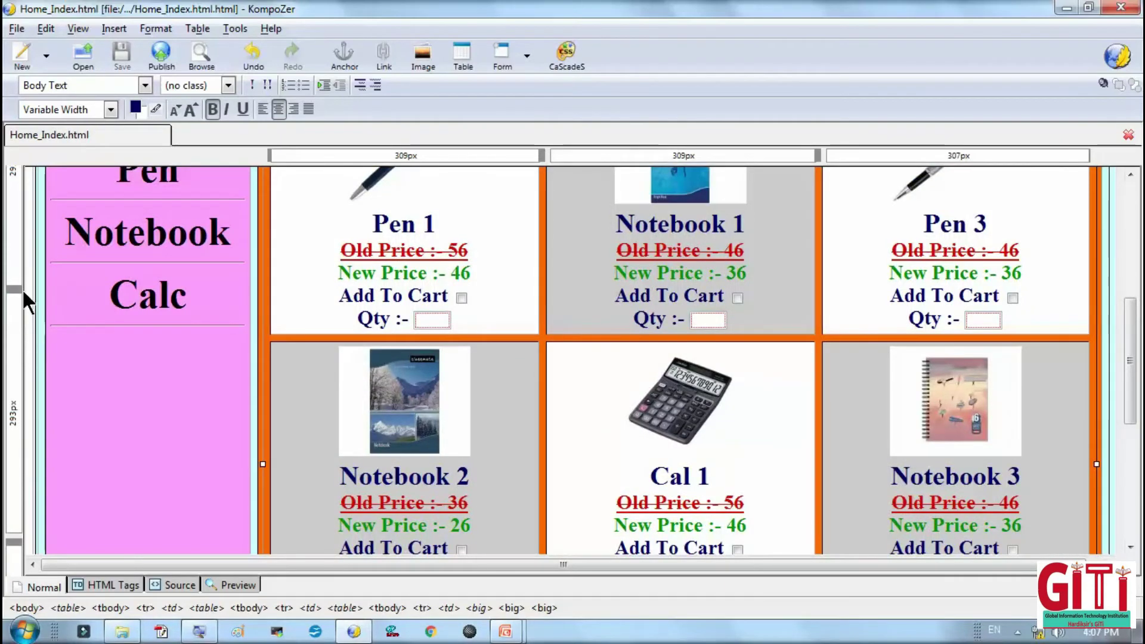
# Open the P page from the Website School Plaza folder and look over its pen table.
pyautogui.scroll(3, 409, 288)
pyautogui.scroll(-10, 532, 319)
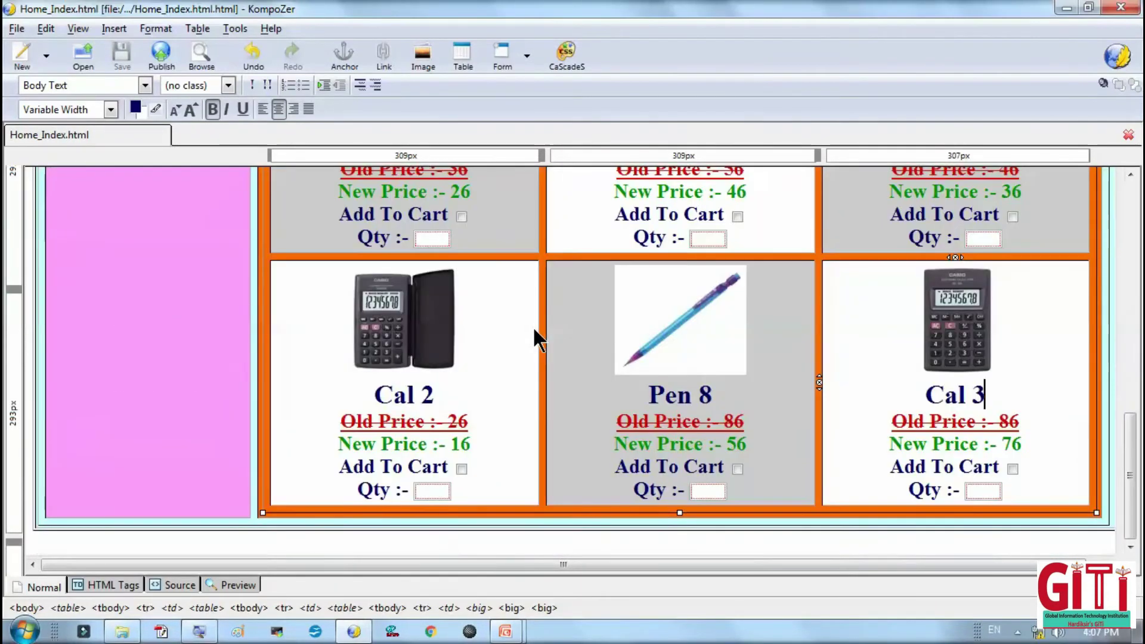
pyautogui.scroll(8, 532, 326)
pyautogui.click(15, 28)
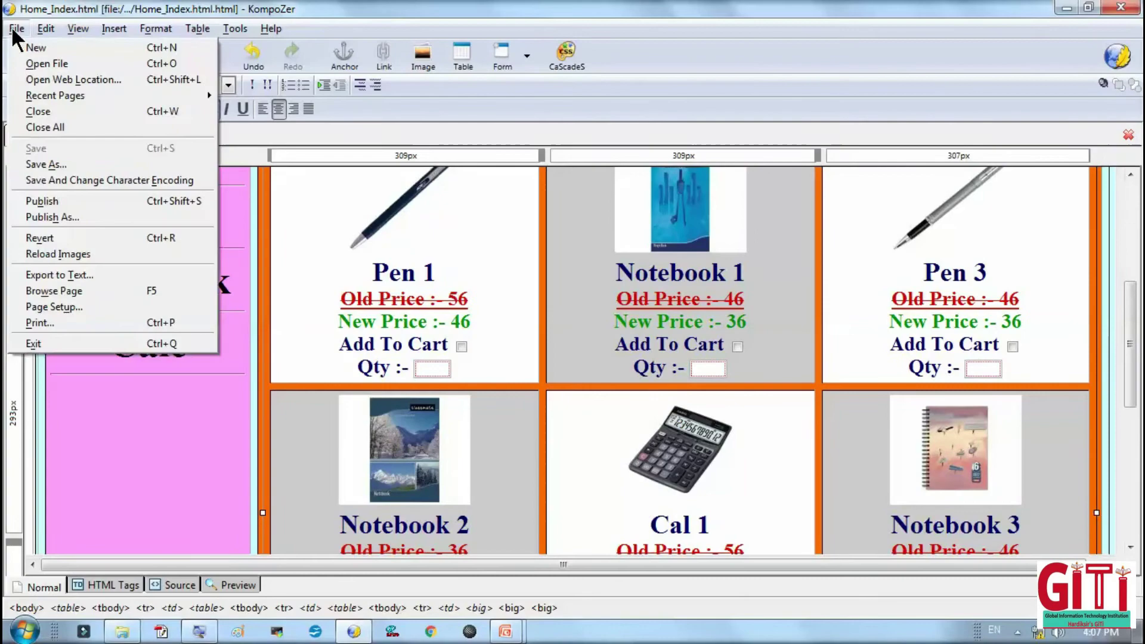
pyautogui.click(37, 63)
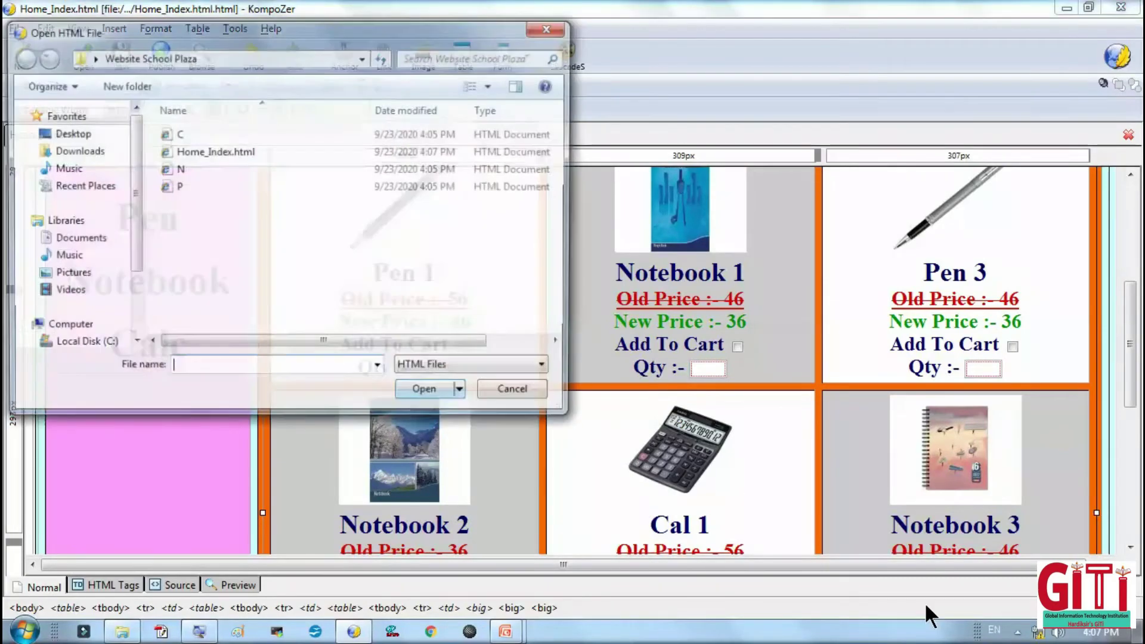
pyautogui.doubleClick(180, 187)
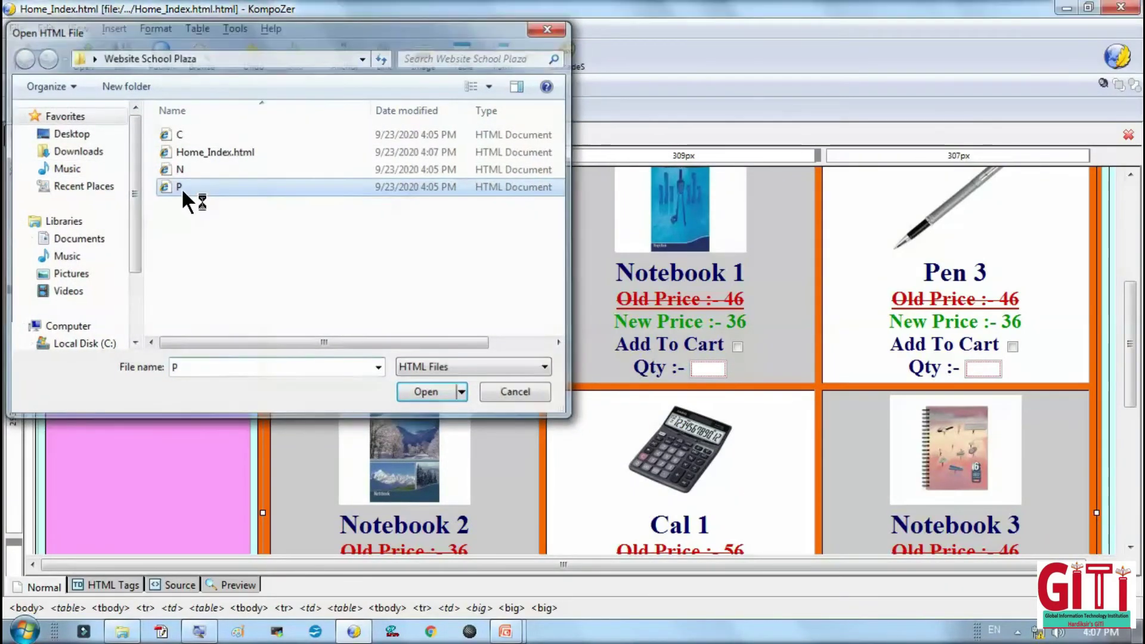
pyautogui.scroll(-3, 159, 421)
pyautogui.scroll(-8, 158, 418)
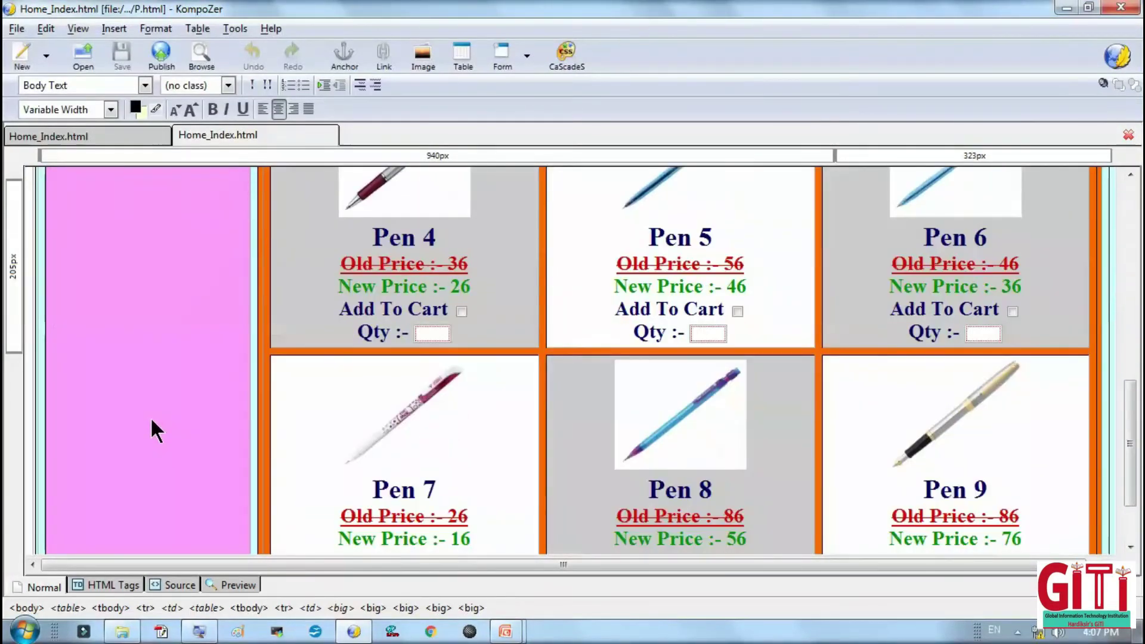
pyautogui.scroll(7, 179, 345)
pyautogui.scroll(-2, 222, 292)
# Try to remove the Notebook and Calc entries from the index list of the P page.
pyautogui.click(221, 291)
pyautogui.scroll(2, 223, 298)
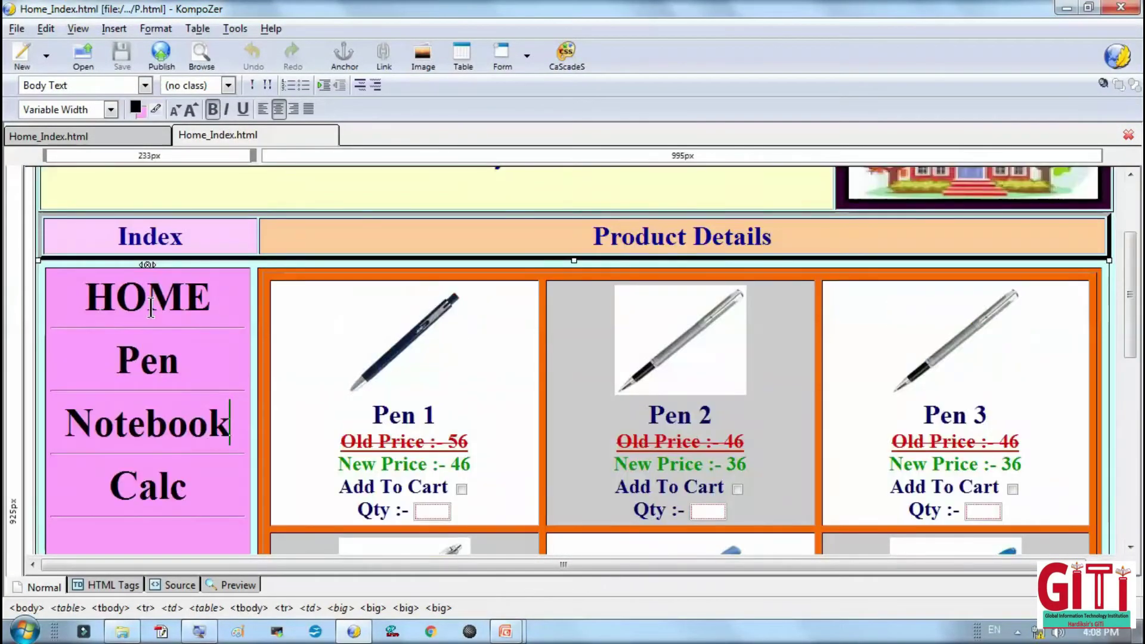
pyautogui.press('BackSpace')
pyautogui.press('BackSpace')
pyautogui.press('BackSpace')
pyautogui.press('BackSpace')
pyautogui.press('BackSpace')
pyautogui.press('BackSpace')
pyautogui.press('BackSpace')
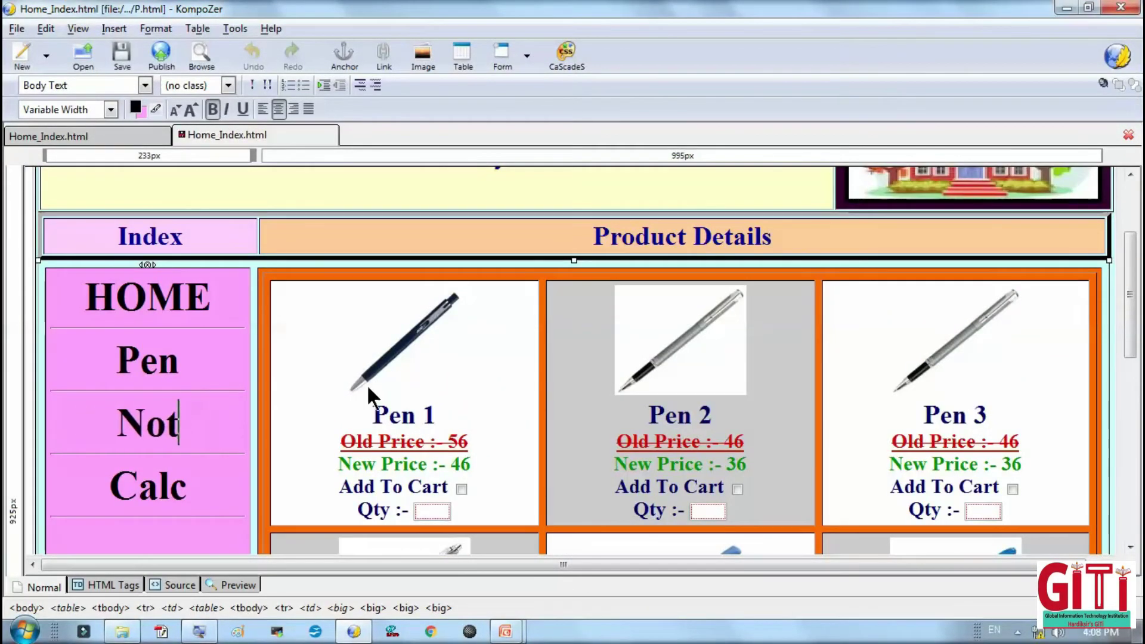
pyautogui.press('BackSpace')
pyautogui.click(196, 477)
pyautogui.press('BackSpace')
pyautogui.press('BackSpace')
pyautogui.press('BackSpace')
pyautogui.press('BackSpace')
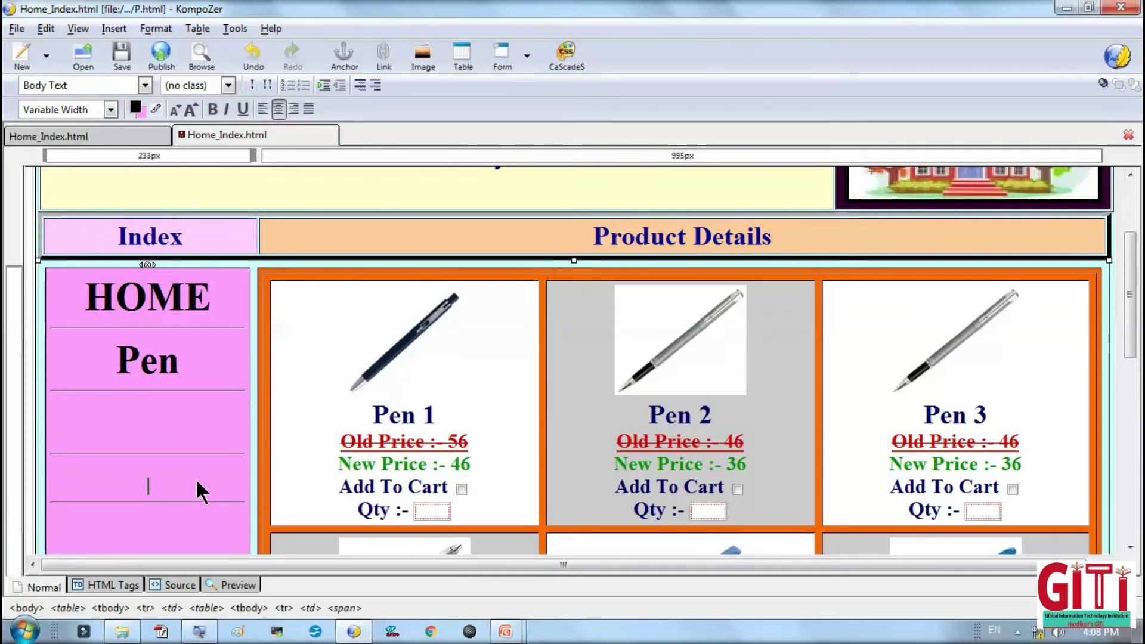
pyautogui.press('Return')
# Undo the removal of the Notebook and Calc index entries.
pyautogui.hotkey('ctrl', 'z')
pyautogui.hotkey('ctrl', 'z')
pyautogui.hotkey('ctrl', 'z')
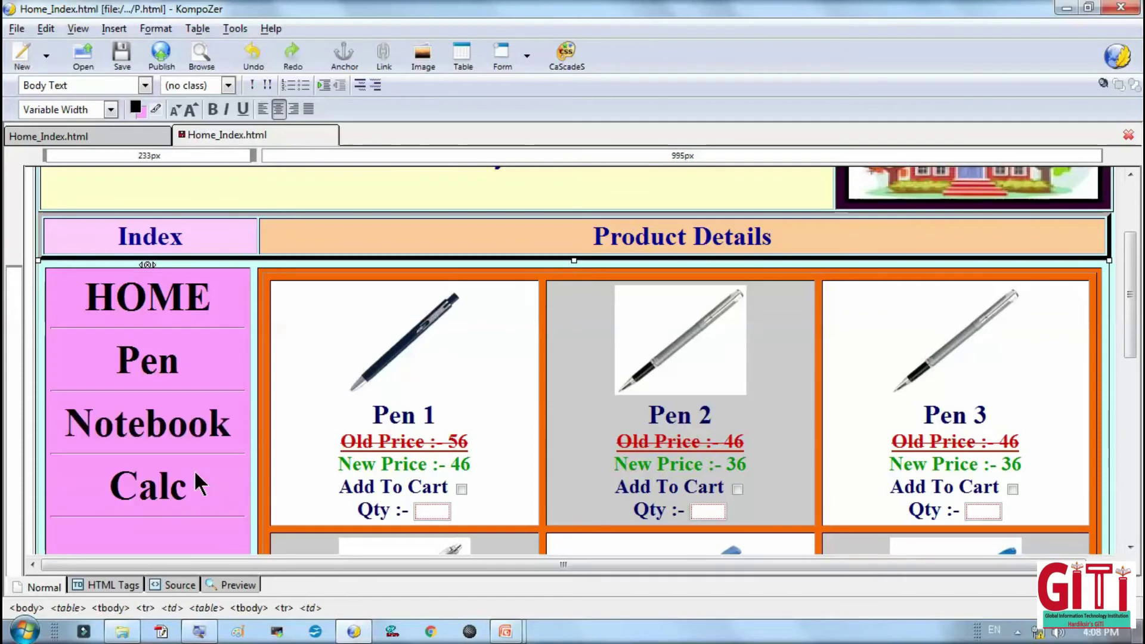
# Save the P page and open the N page from the Website School Plaza folder.
pyautogui.hotkey('ctrl', 's')
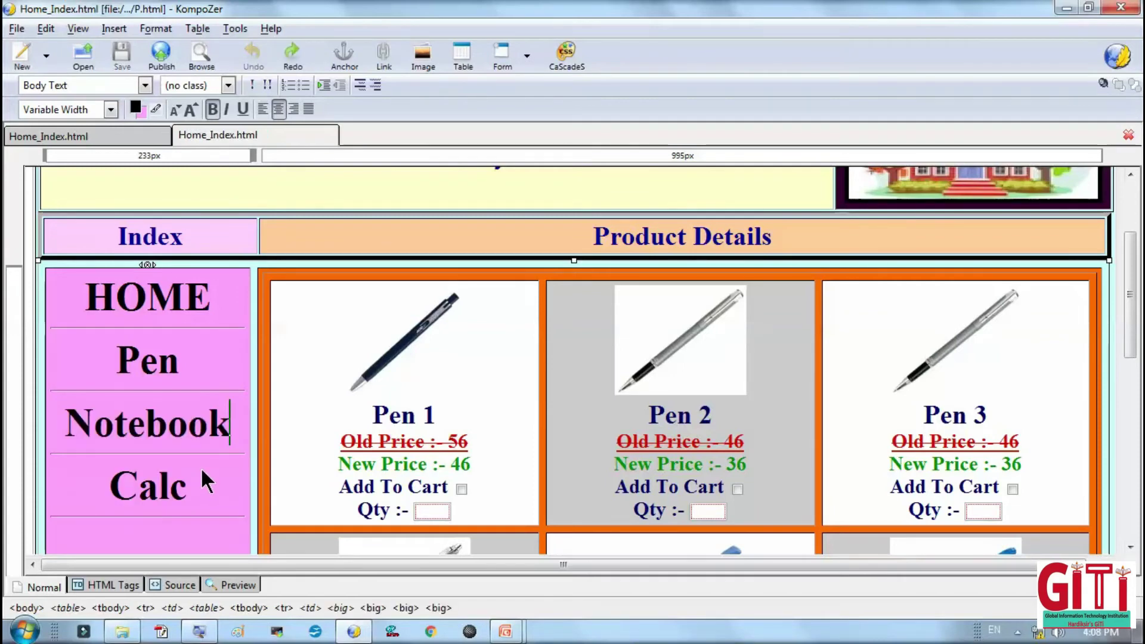
pyautogui.click(17, 28)
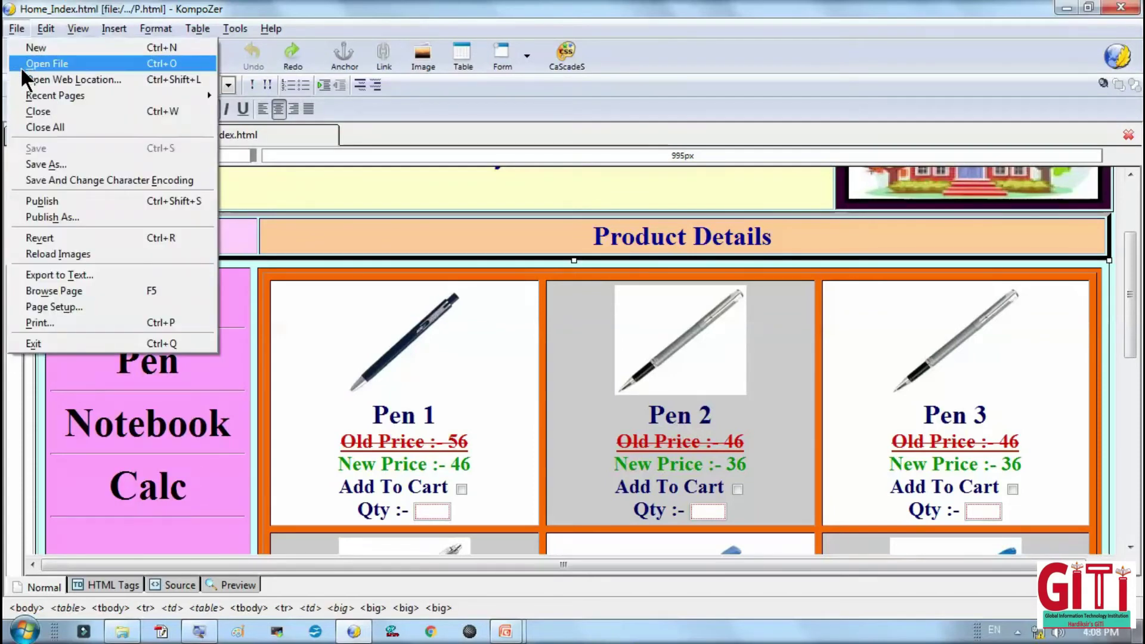
pyautogui.click(23, 63)
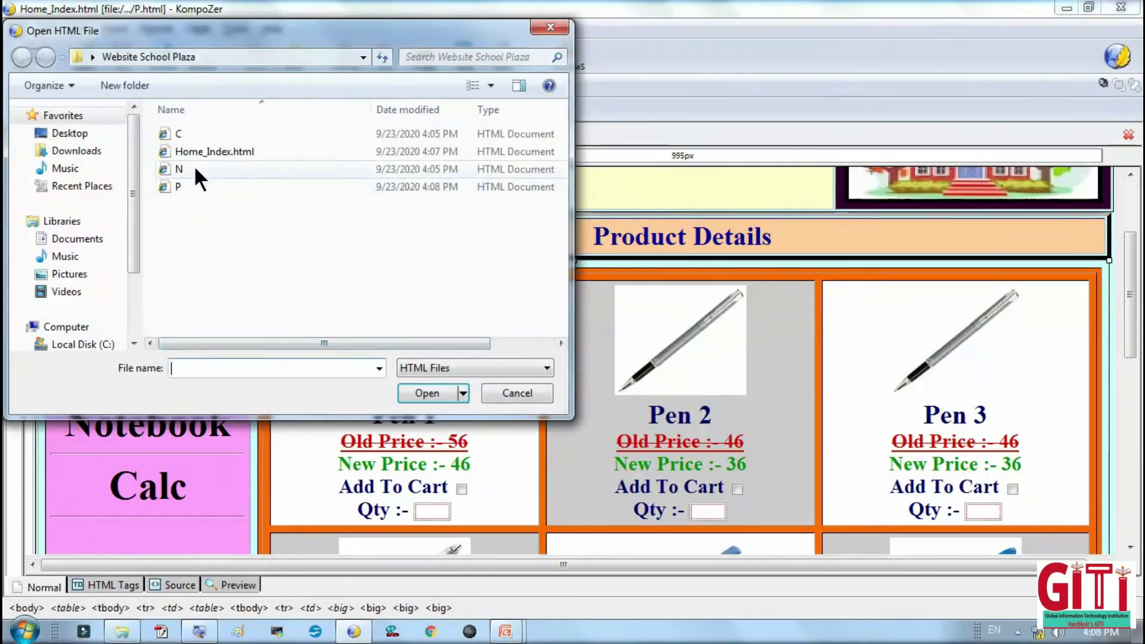
pyautogui.click(195, 169)
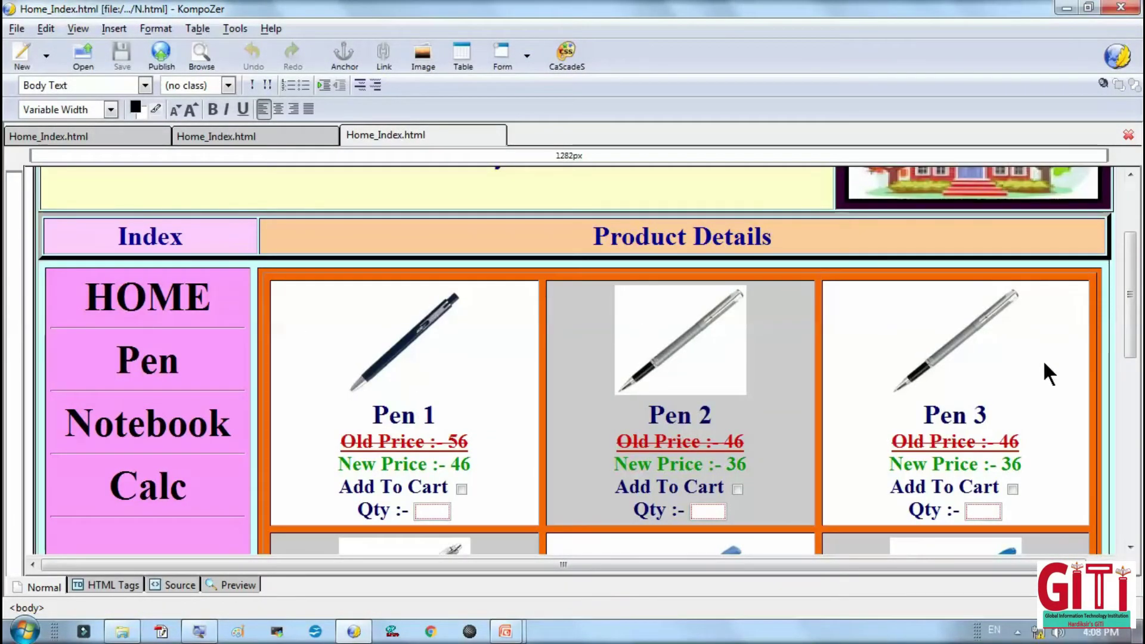
# Replace the Pen 1 product picture on the N page with Note Books-1 from the Note Books folder.
pyautogui.doubleClick(416, 344)
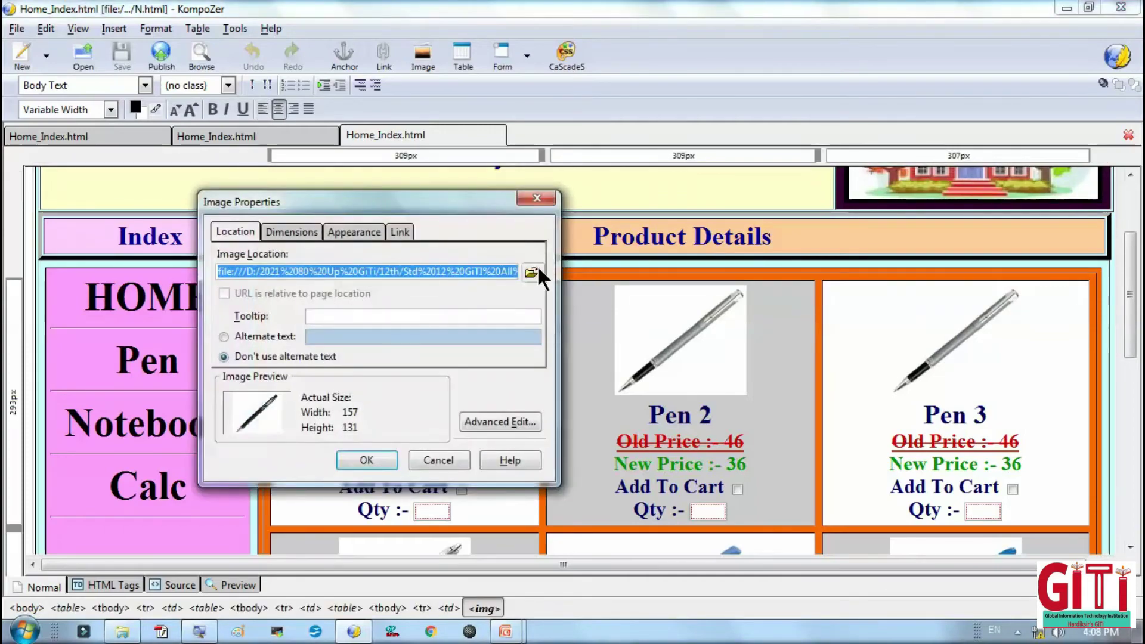
pyautogui.click(526, 273)
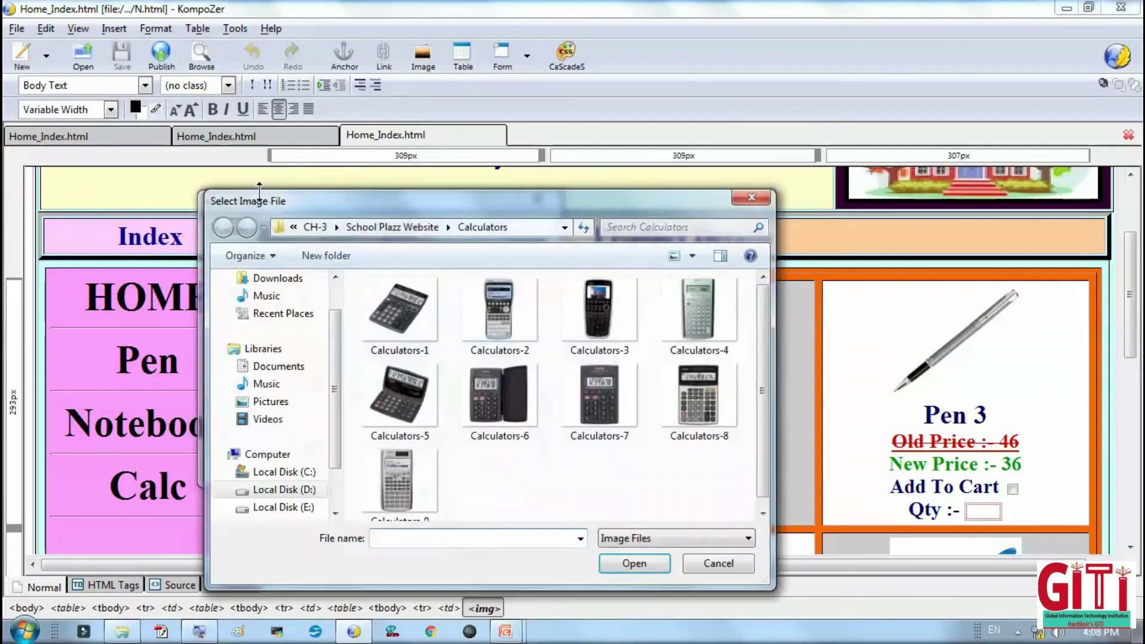
pyautogui.click(383, 229)
pyautogui.doubleClick(406, 351)
pyautogui.doubleClick(400, 340)
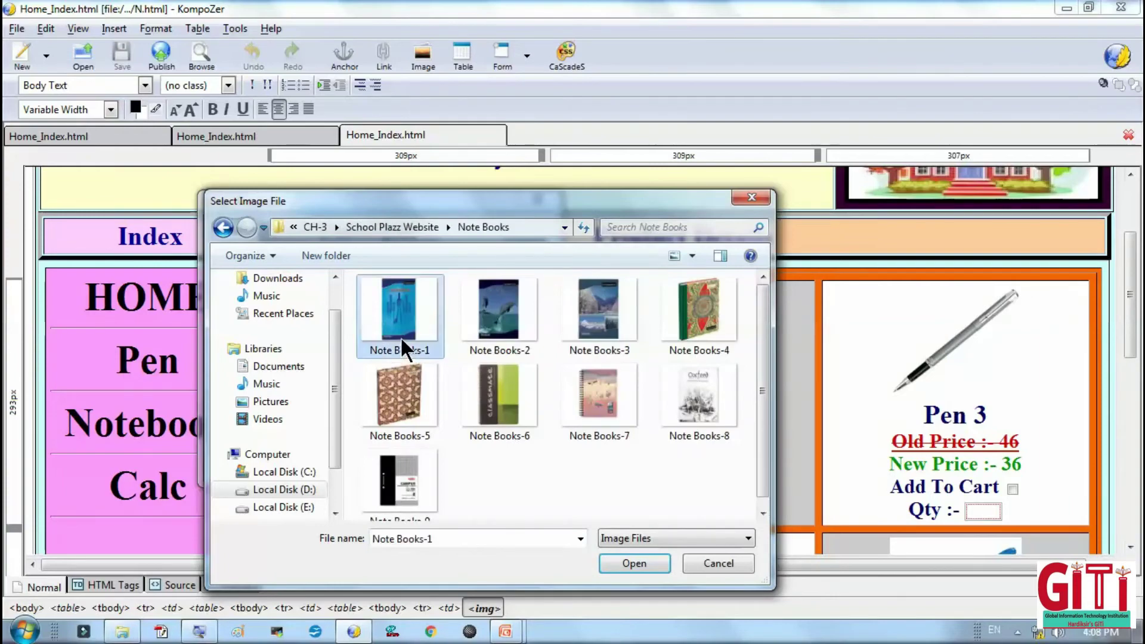
pyautogui.click(413, 456)
# Replace the Pen 2 and Pen 3 product pictures with Note Books-2 and Note Books-3 from the Note Books folder.
pyautogui.doubleClick(691, 353)
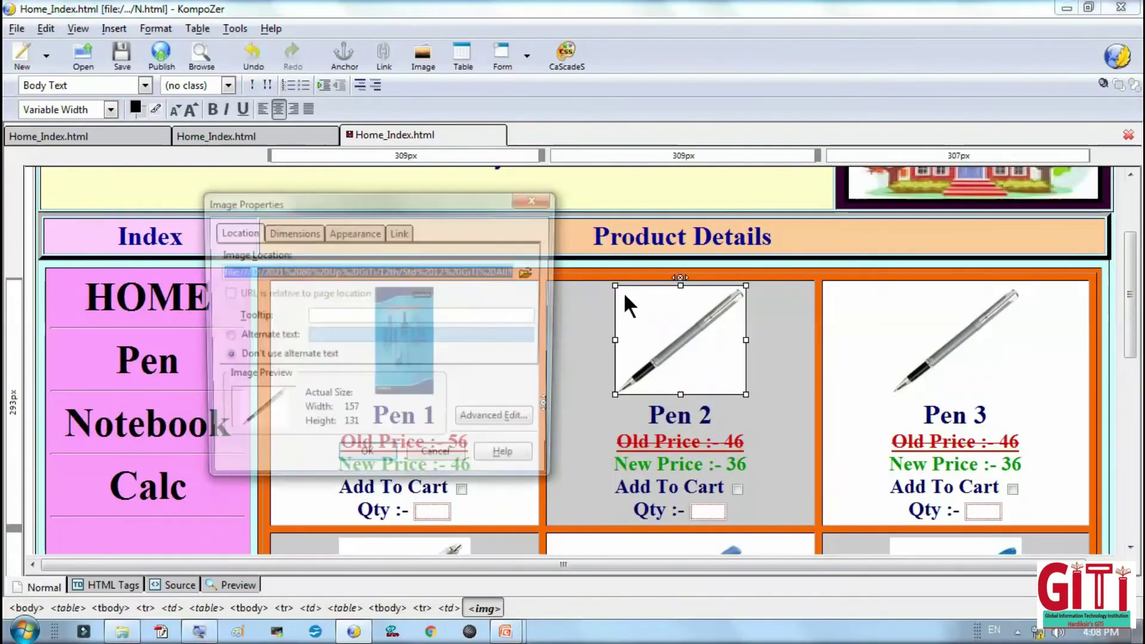
pyautogui.click(526, 272)
pyautogui.doubleClick(477, 292)
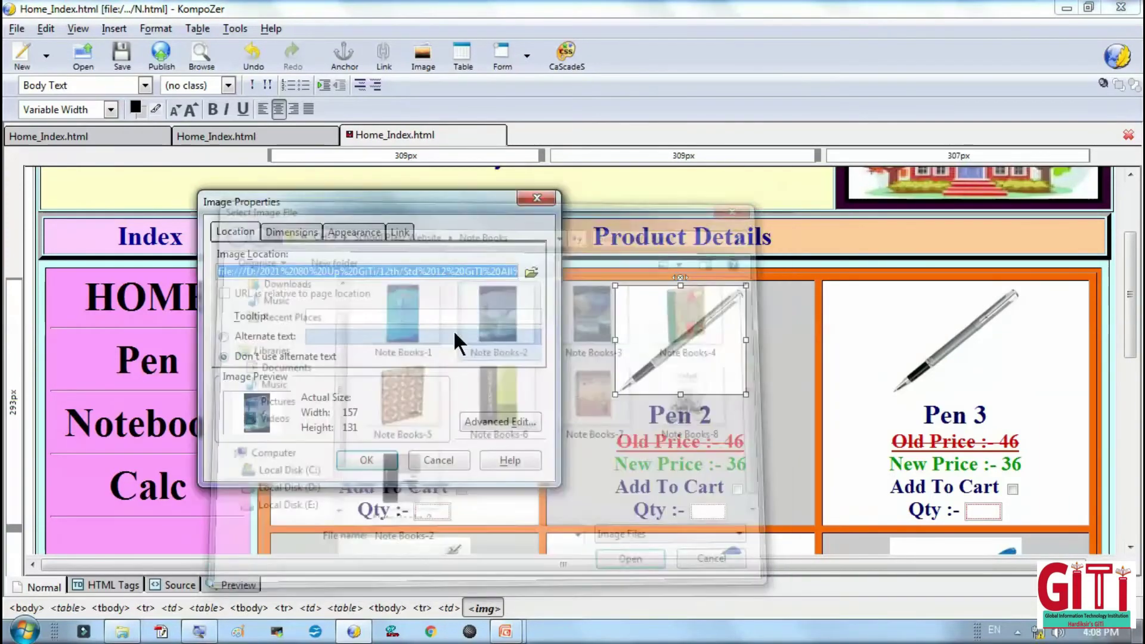
pyautogui.click(363, 459)
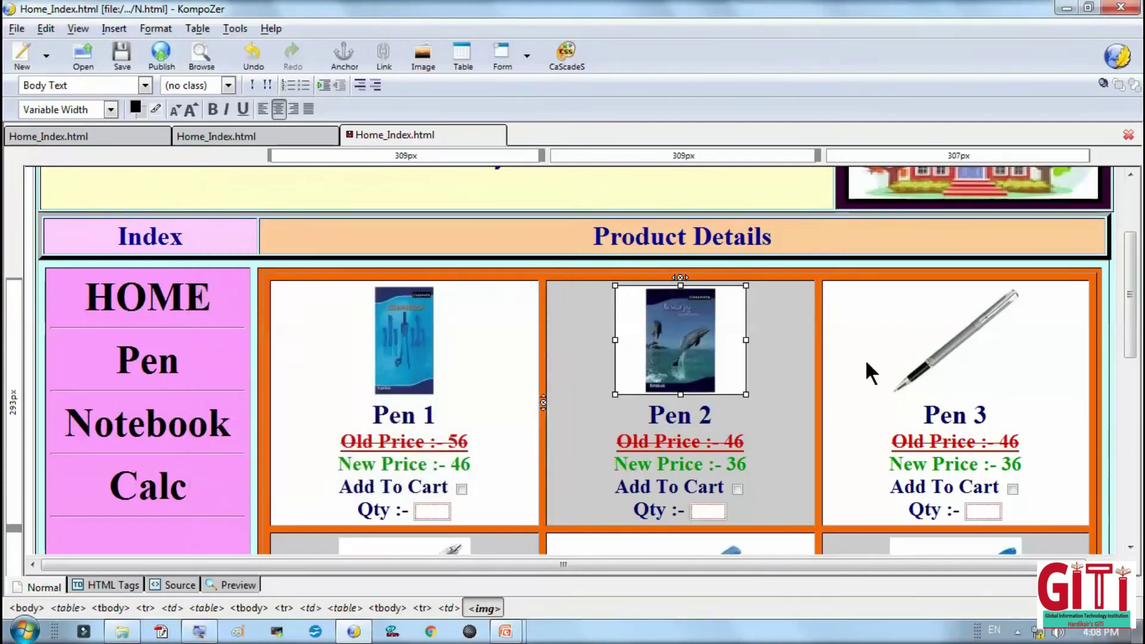
pyautogui.doubleClick(927, 353)
pyautogui.click(531, 272)
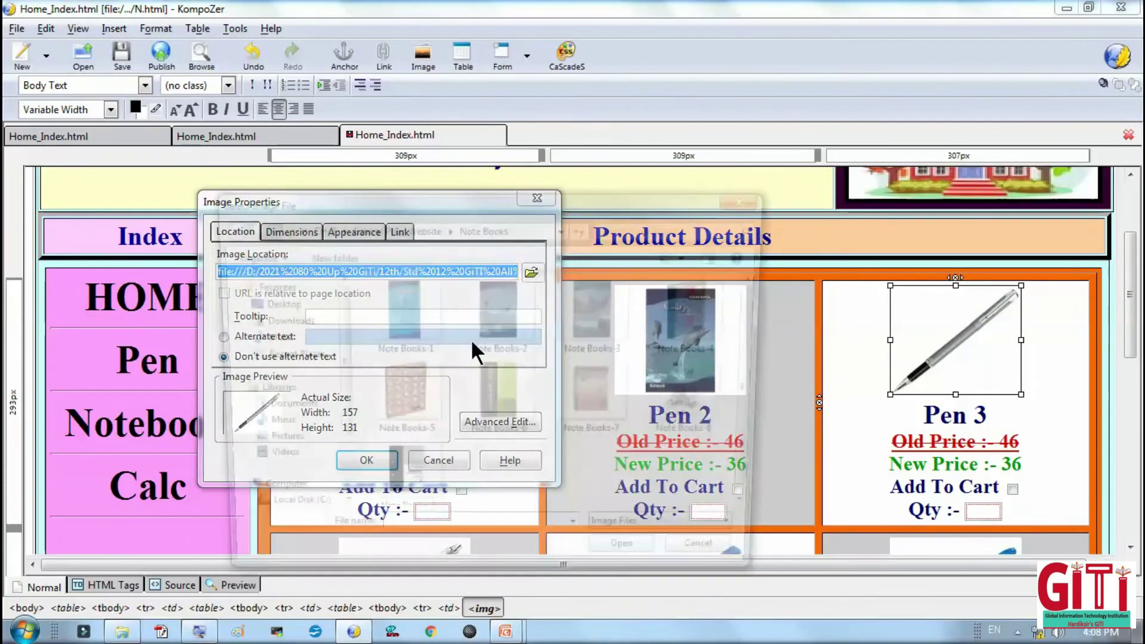
pyautogui.doubleClick(587, 313)
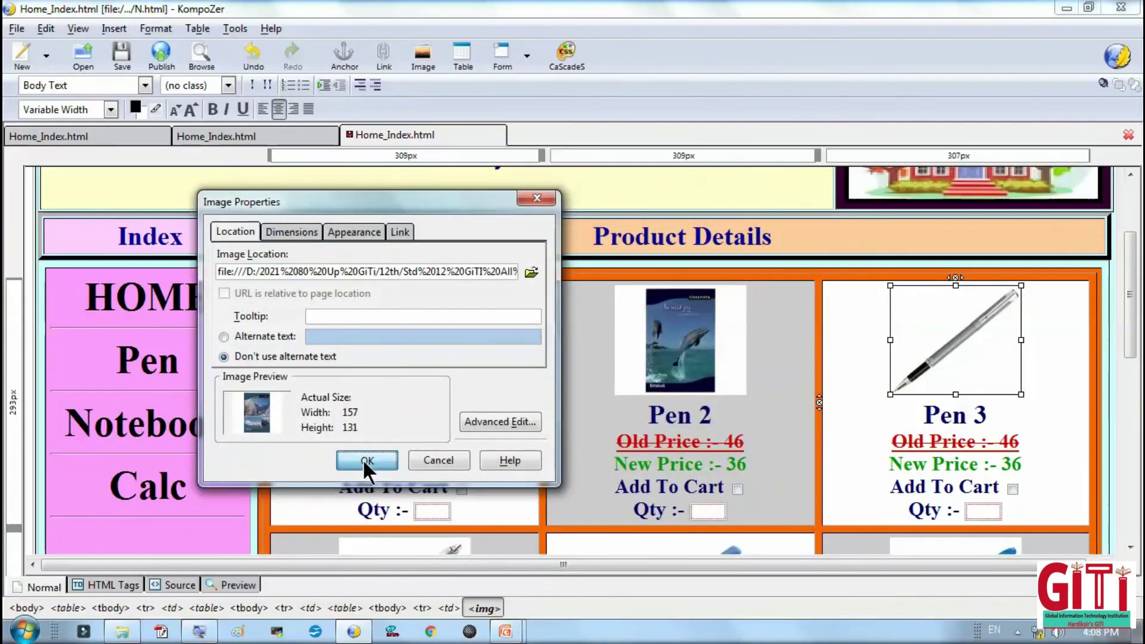
pyautogui.click(362, 459)
# Replace the Pen 4 and Pen 5 product pictures with Note Books-4 and Note Books-5 respectively.
pyautogui.scroll(-3, 359, 453)
pyautogui.doubleClick(377, 434)
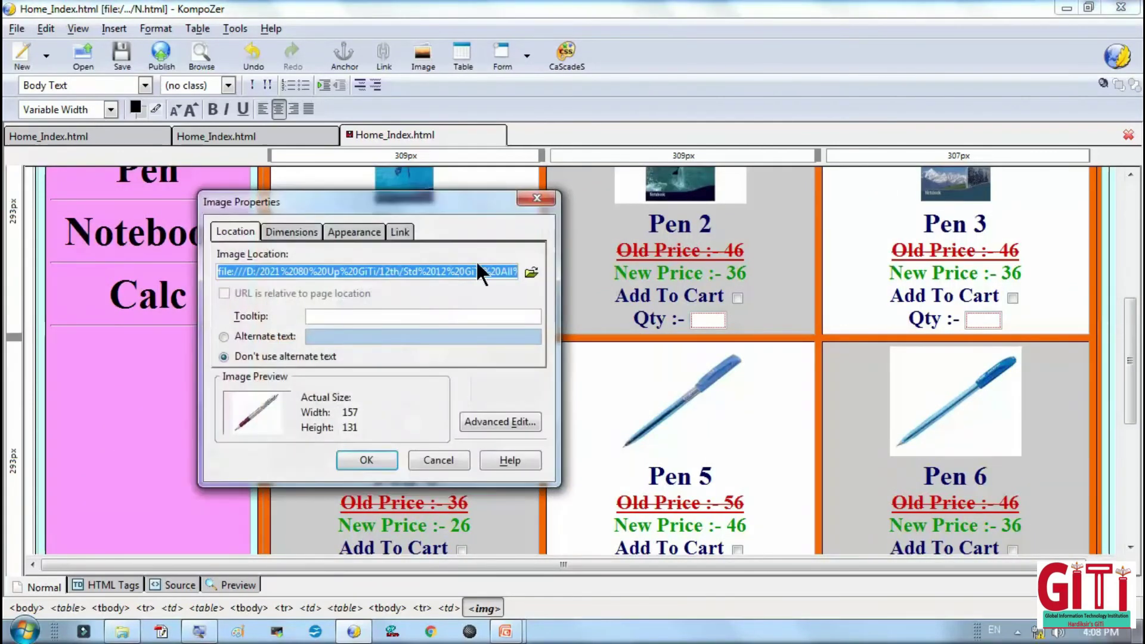
pyautogui.click(531, 272)
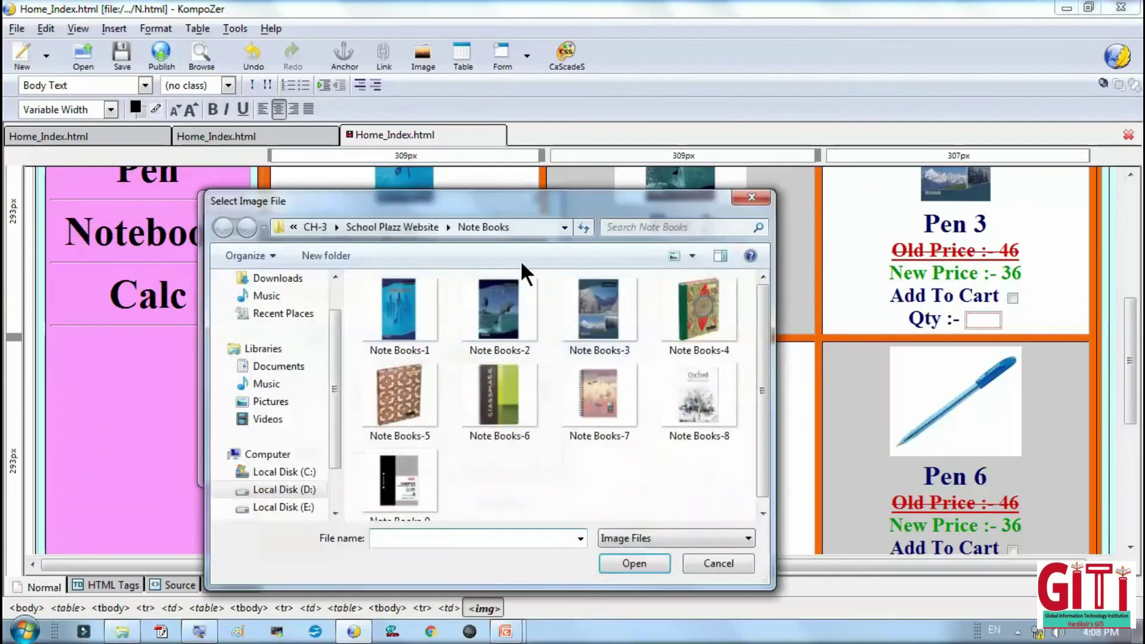
pyautogui.doubleClick(714, 323)
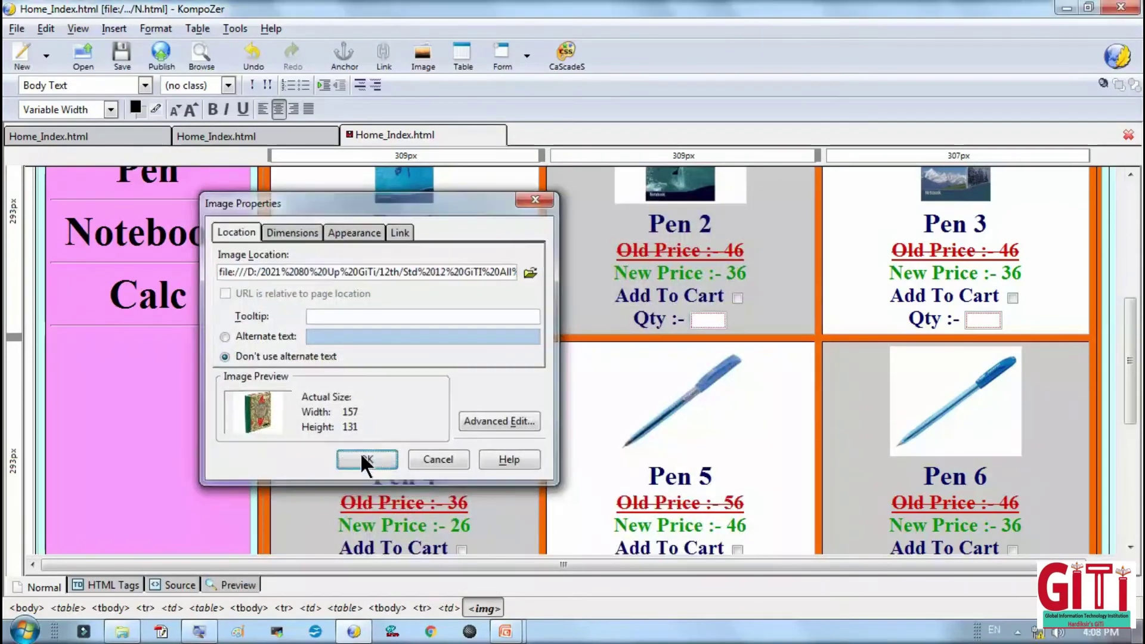
pyautogui.click(364, 459)
pyautogui.doubleClick(658, 408)
pyautogui.click(536, 268)
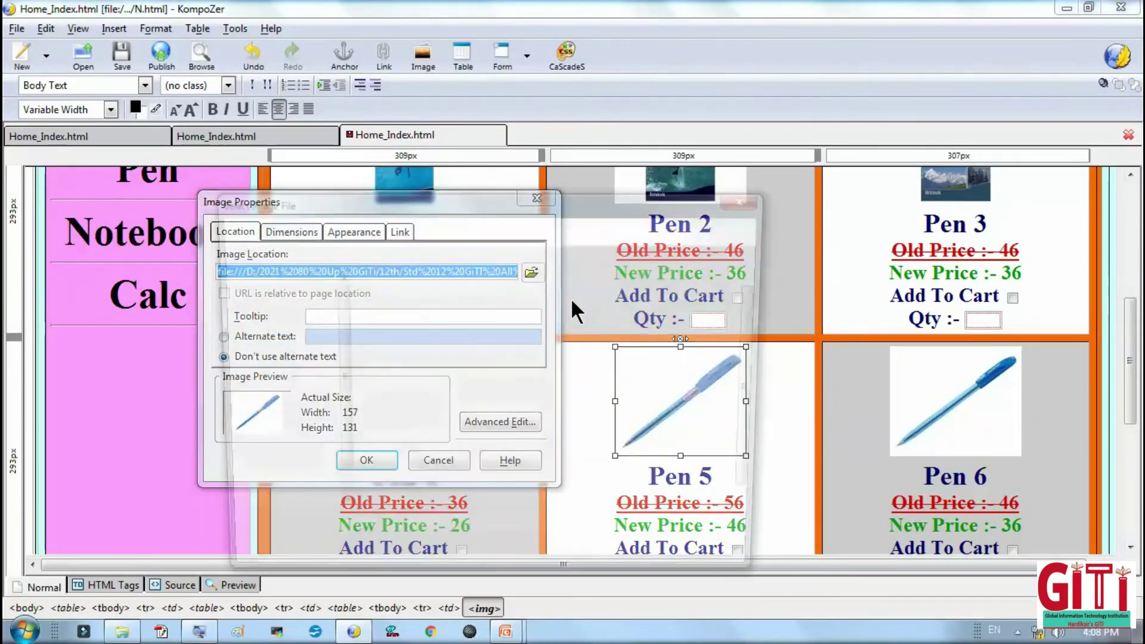
pyautogui.doubleClick(410, 403)
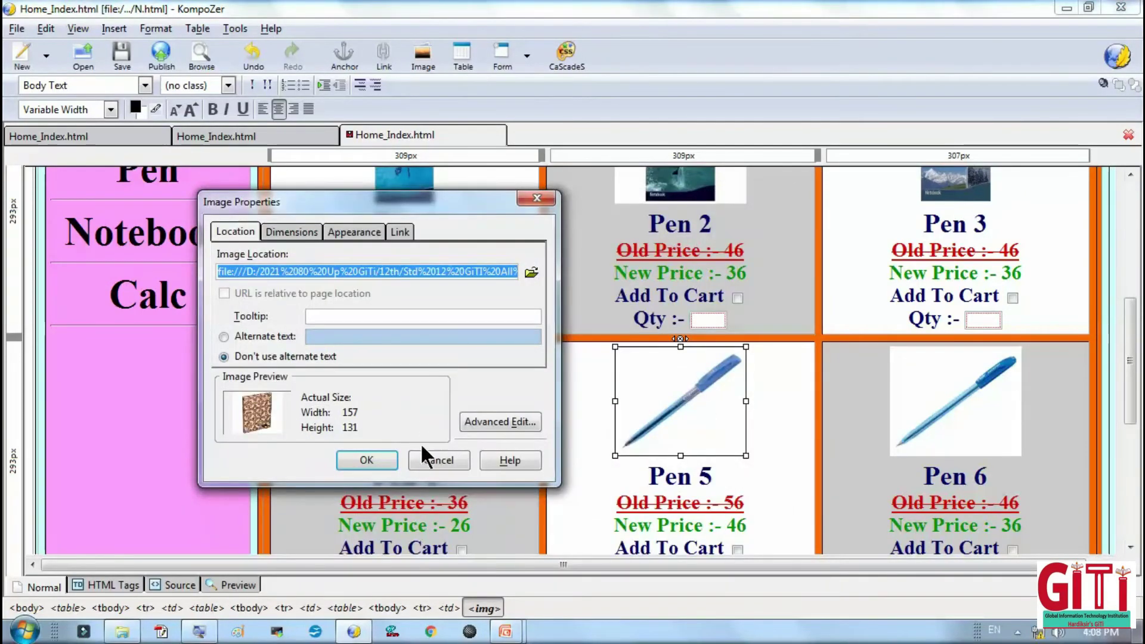
pyautogui.click(381, 457)
# Replace the Pen 6 and Pen 7 product pictures with Note Books-6 and Note Books-7 respectively.
pyautogui.doubleClick(904, 416)
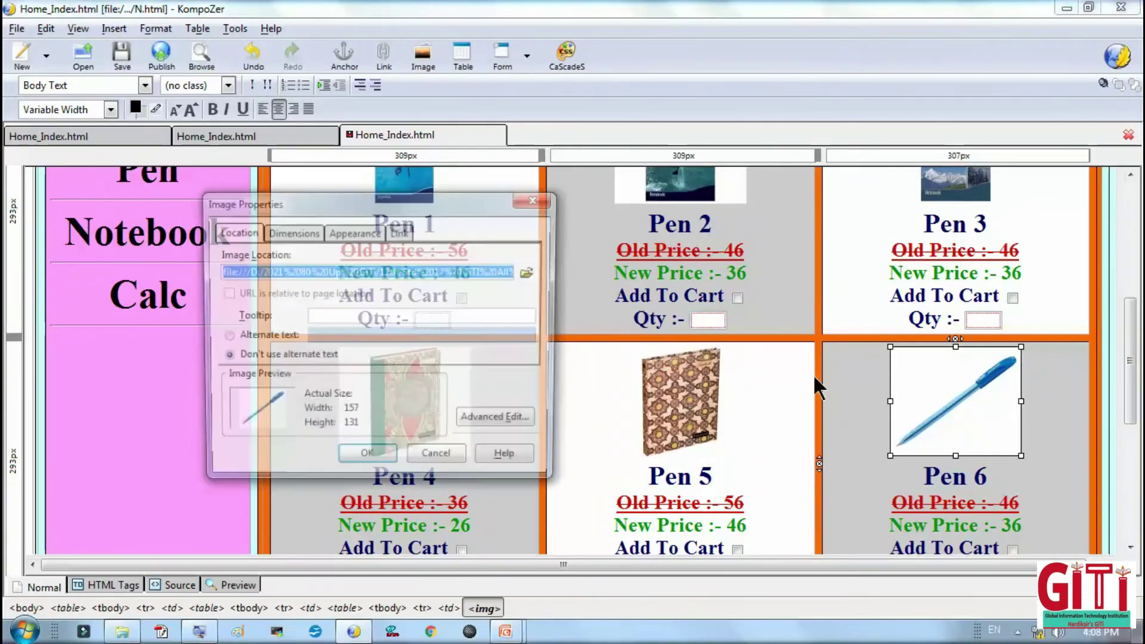
pyautogui.click(534, 265)
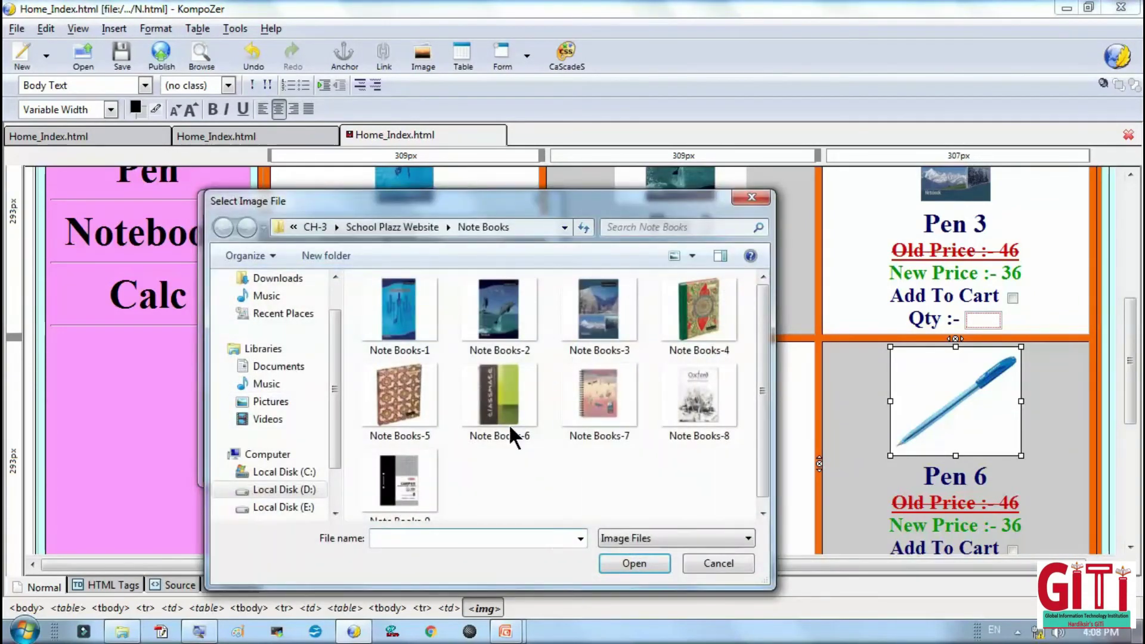
pyautogui.doubleClick(509, 420)
pyautogui.click(366, 459)
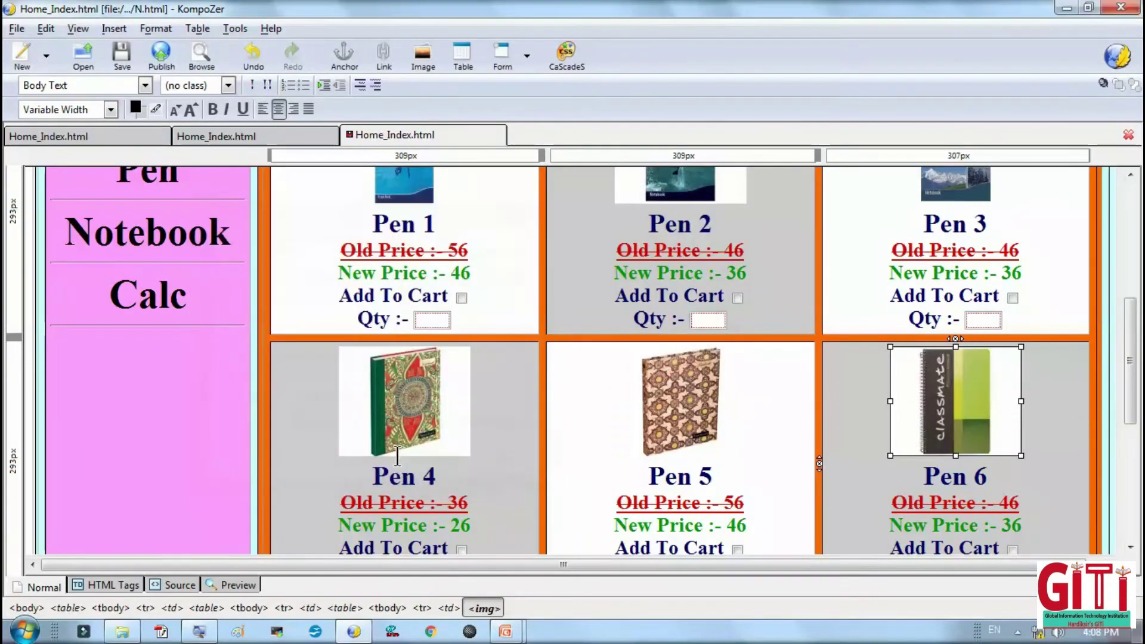
pyautogui.scroll(-5, 403, 506)
pyautogui.click(443, 387)
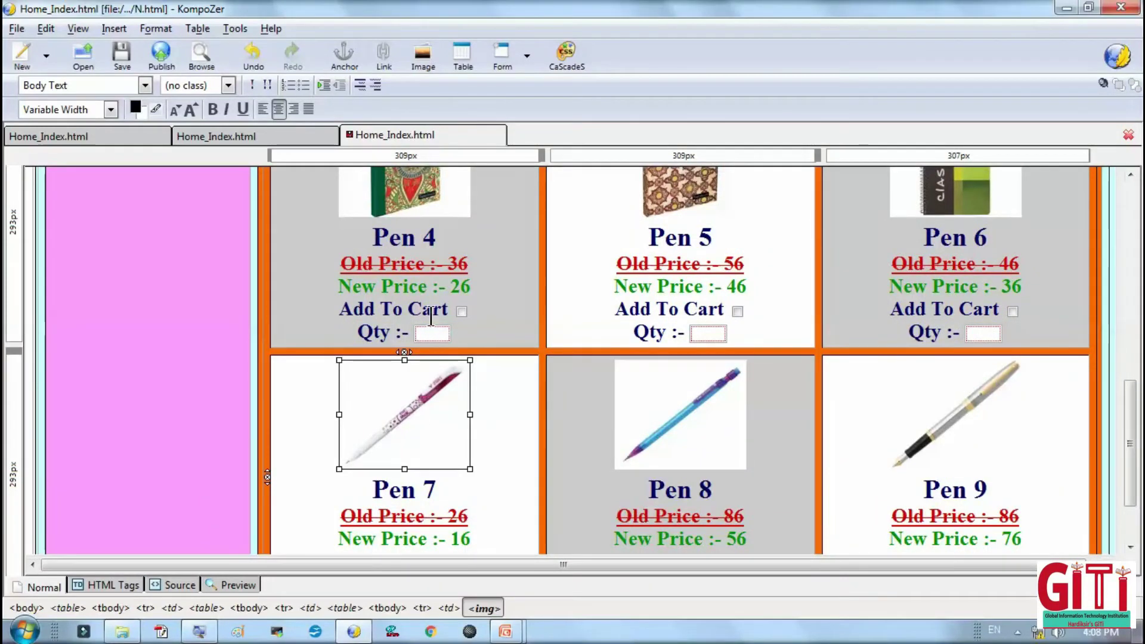
pyautogui.doubleClick(414, 412)
pyautogui.click(530, 272)
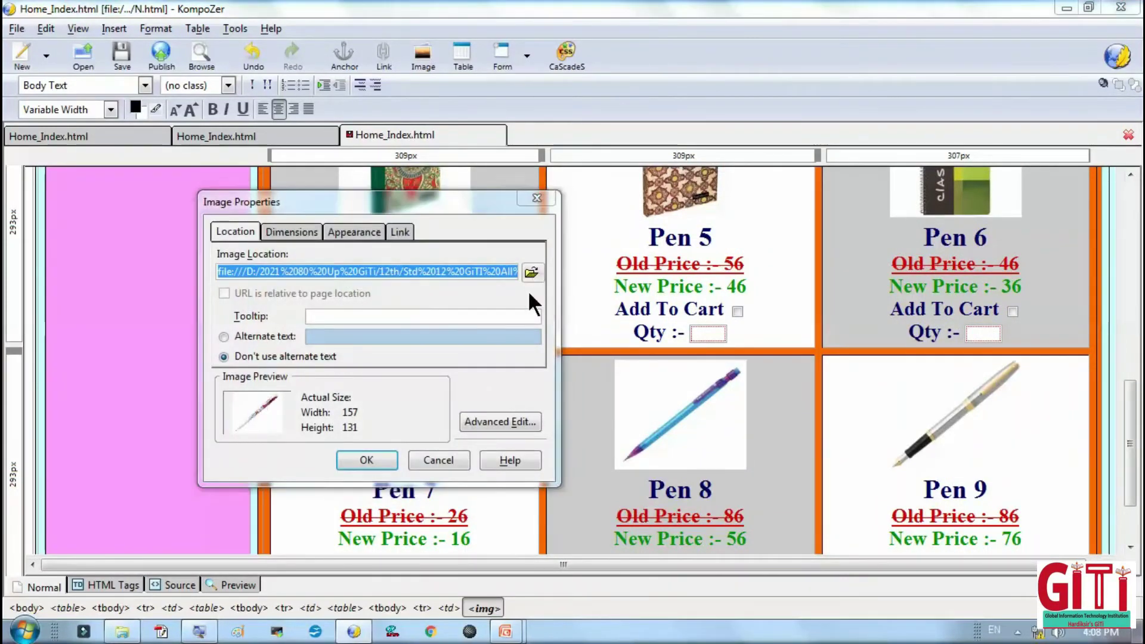
pyautogui.doubleClick(626, 403)
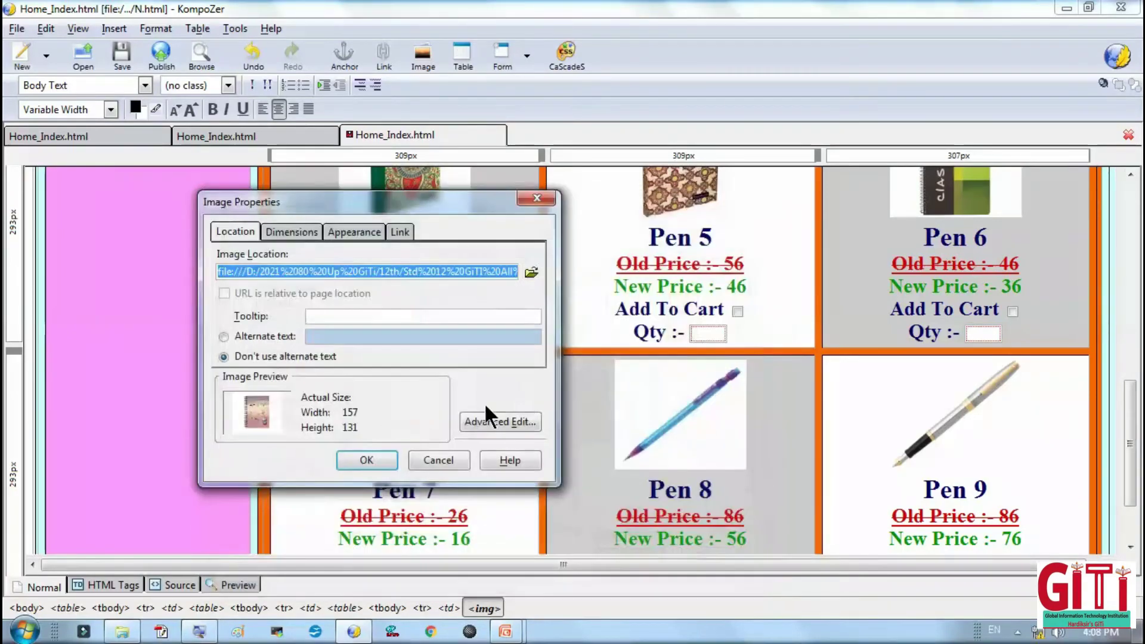
pyautogui.click(371, 459)
# Replace the Pen 8 and Pen 9 product pictures with Note Books-8 and Note Books-9 respectively.
pyautogui.doubleClick(707, 437)
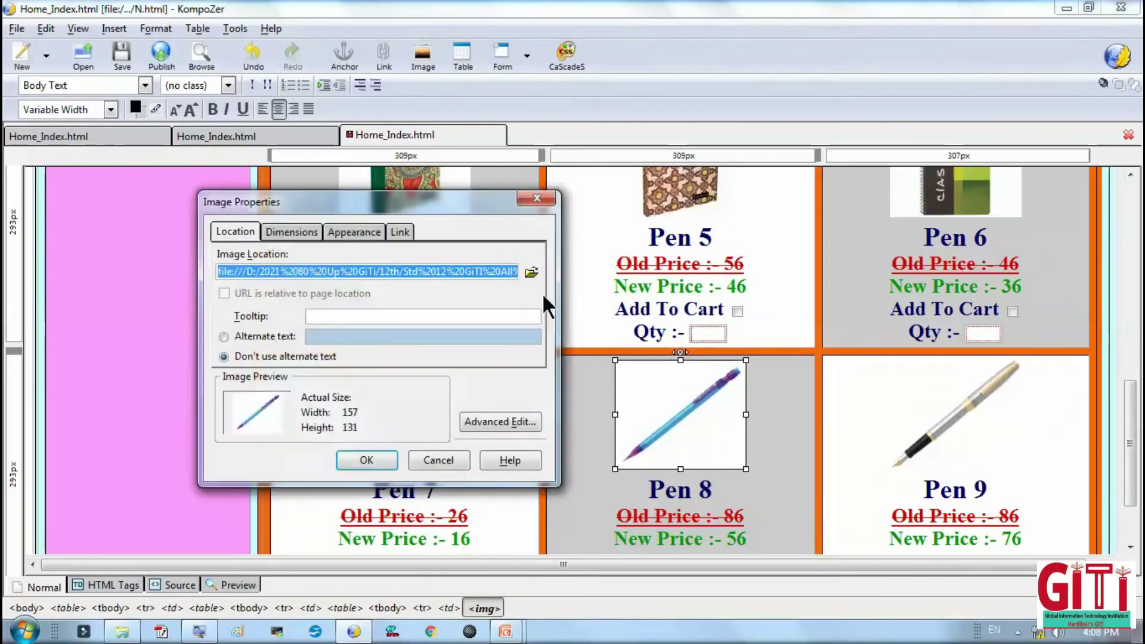
pyautogui.click(542, 272)
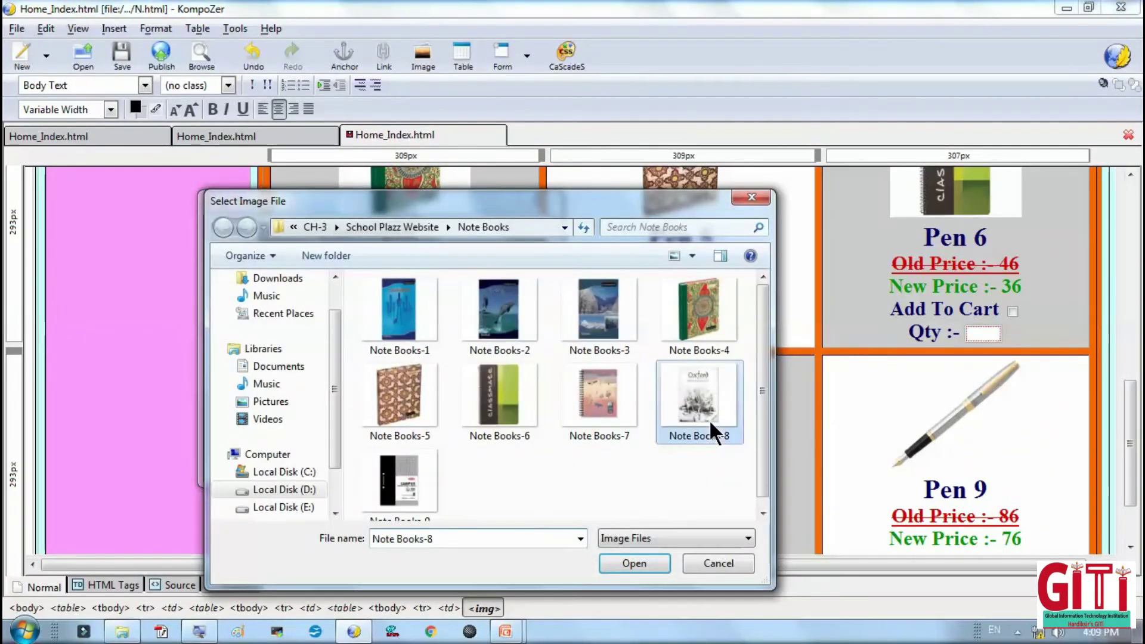
pyautogui.doubleClick(710, 419)
pyautogui.click(377, 453)
pyautogui.doubleClick(904, 433)
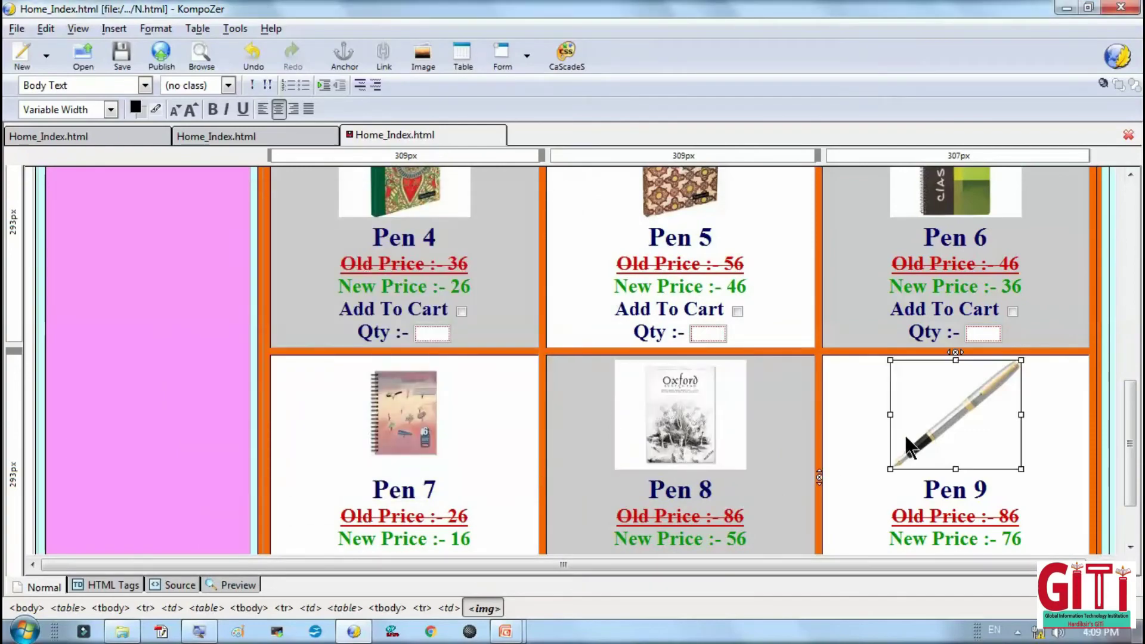
pyautogui.click(525, 272)
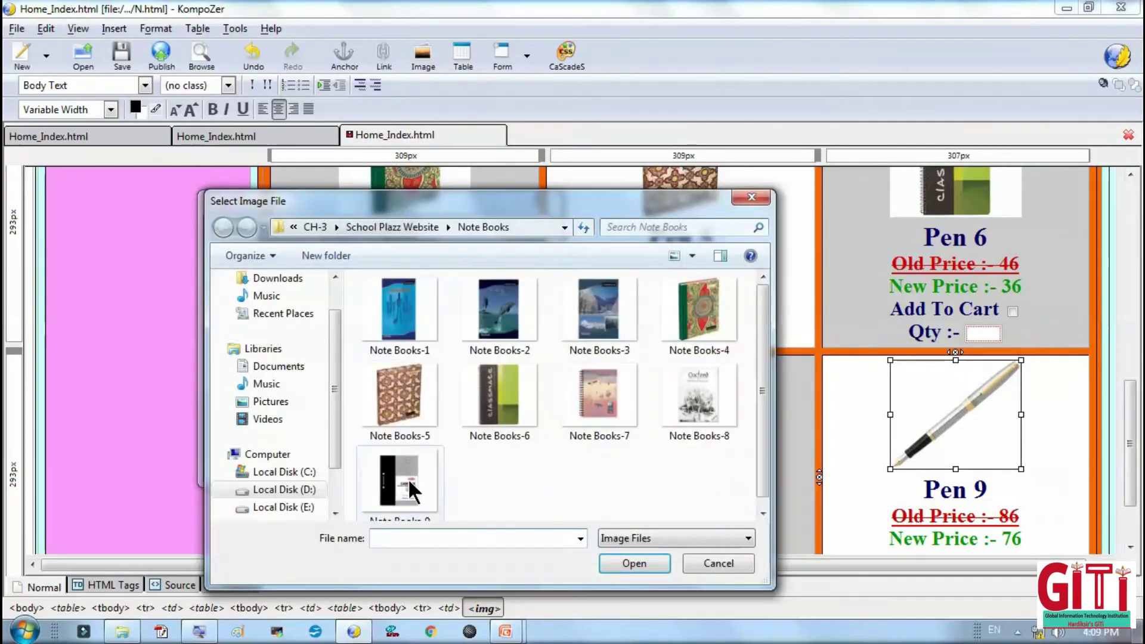
pyautogui.click(408, 479)
pyautogui.click(635, 563)
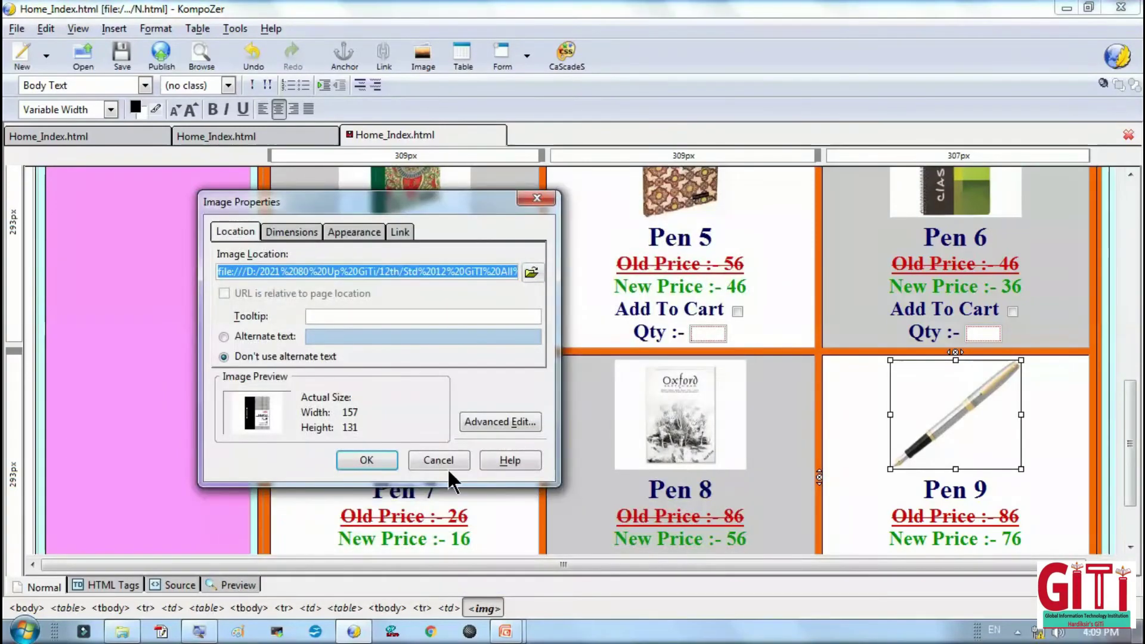
pyautogui.click(384, 459)
# Rename the first row's products from Pen 1, Pen 2 and Pen 3 to Notebook 1, Notebook 2 and Notebook 3.
pyautogui.scroll(5, 676, 482)
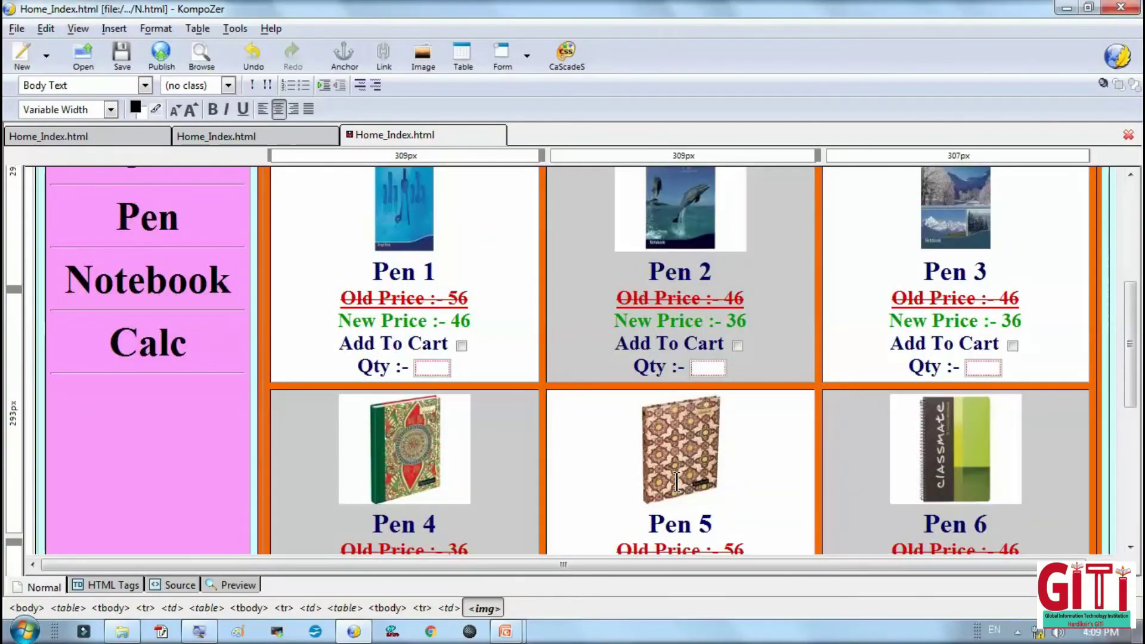
pyautogui.scroll(3, 676, 481)
pyautogui.doubleClick(381, 464)
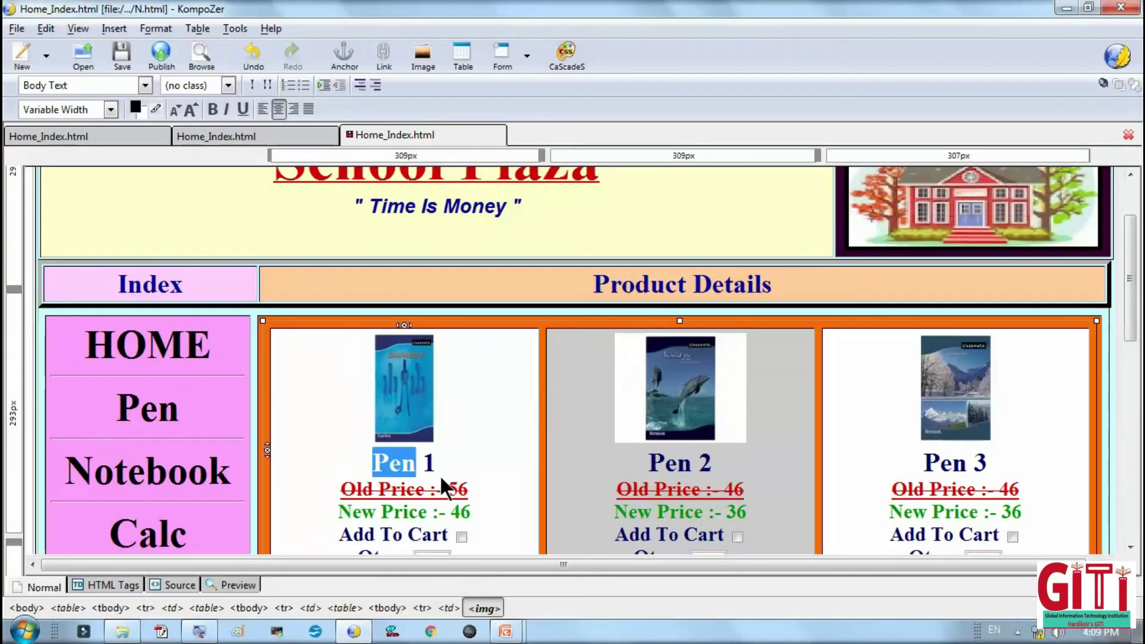
pyautogui.write('Notebook')
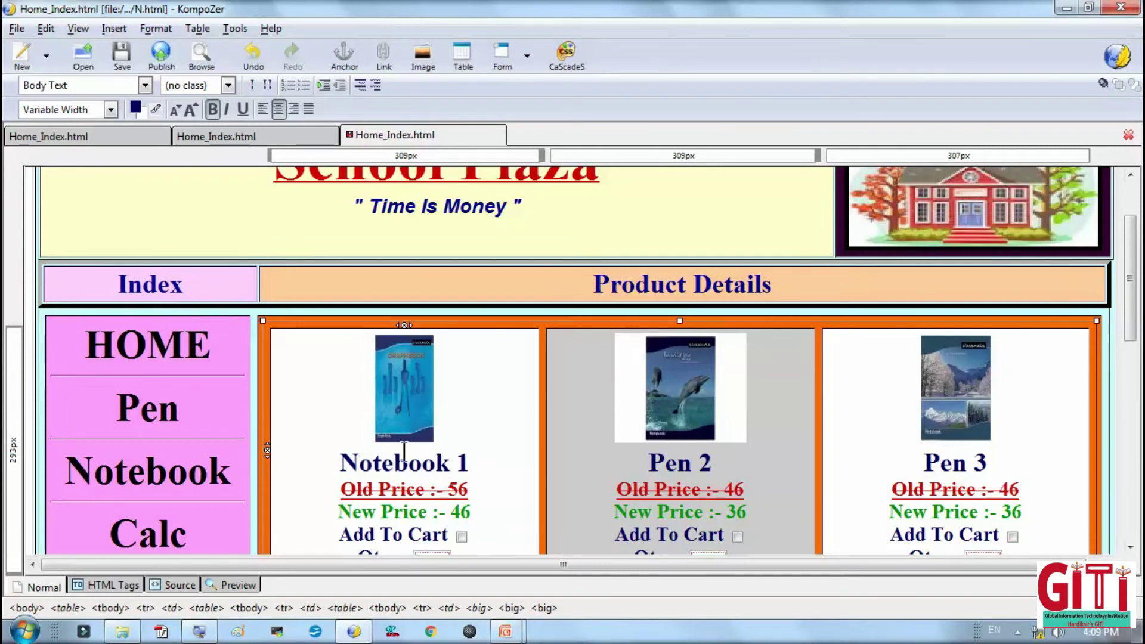
pyautogui.doubleClick(391, 464)
pyautogui.hotkey('ctrl', 'c')
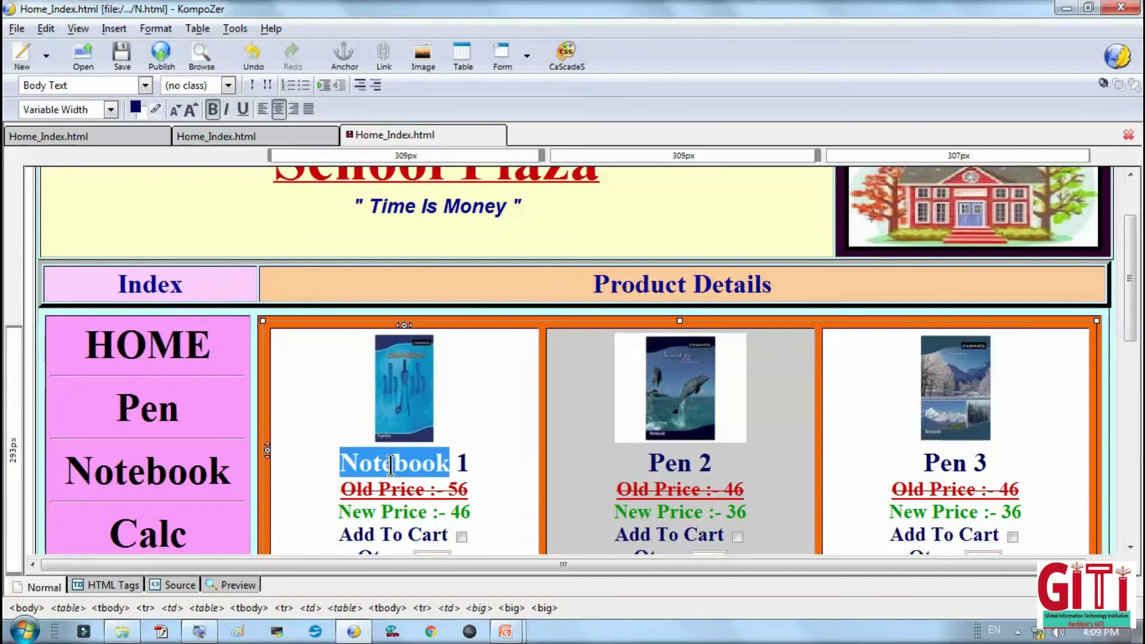
pyautogui.doubleClick(659, 462)
pyautogui.hotkey('ctrl', 'v')
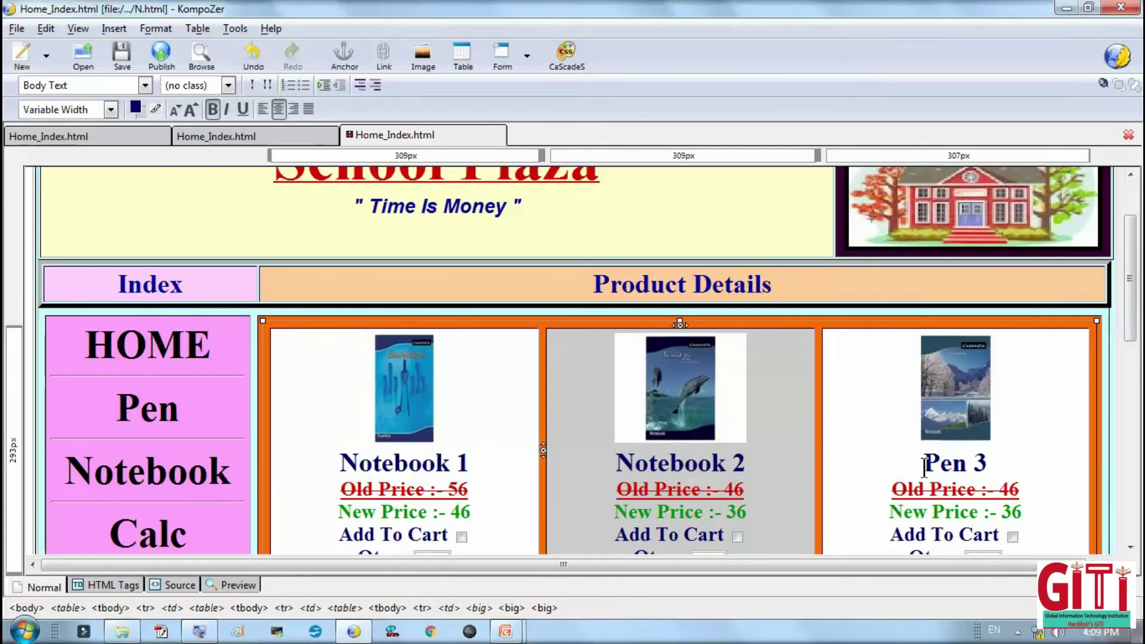
pyautogui.doubleClick(947, 463)
pyautogui.hotkey('ctrl', 'v')
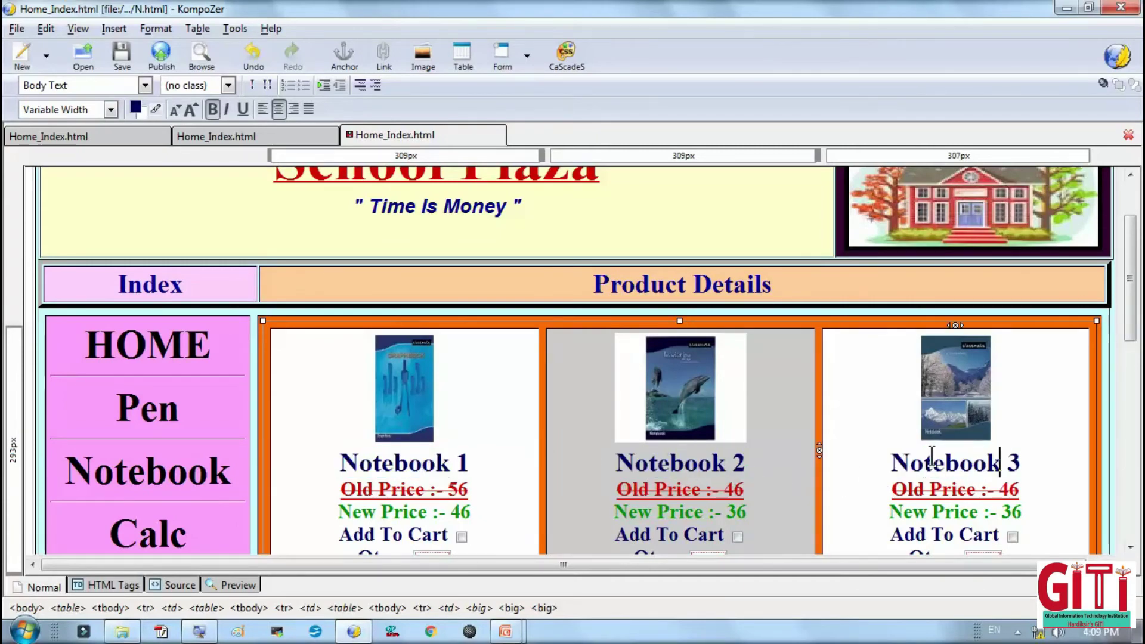
# Rename the second row's products from Pen 4, Pen 5 and Pen 6 to Notebook 4, Notebook 5 and Notebook 6.
pyautogui.scroll(-3, 638, 476)
pyautogui.doubleClick(385, 421)
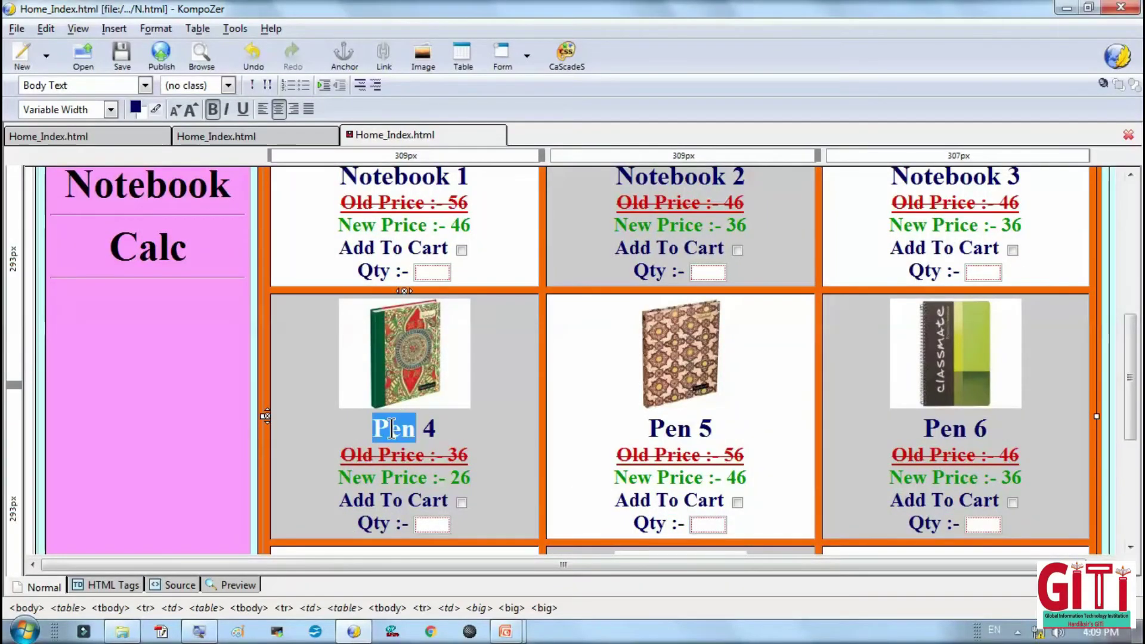
pyautogui.hotkey('ctrl', 'v')
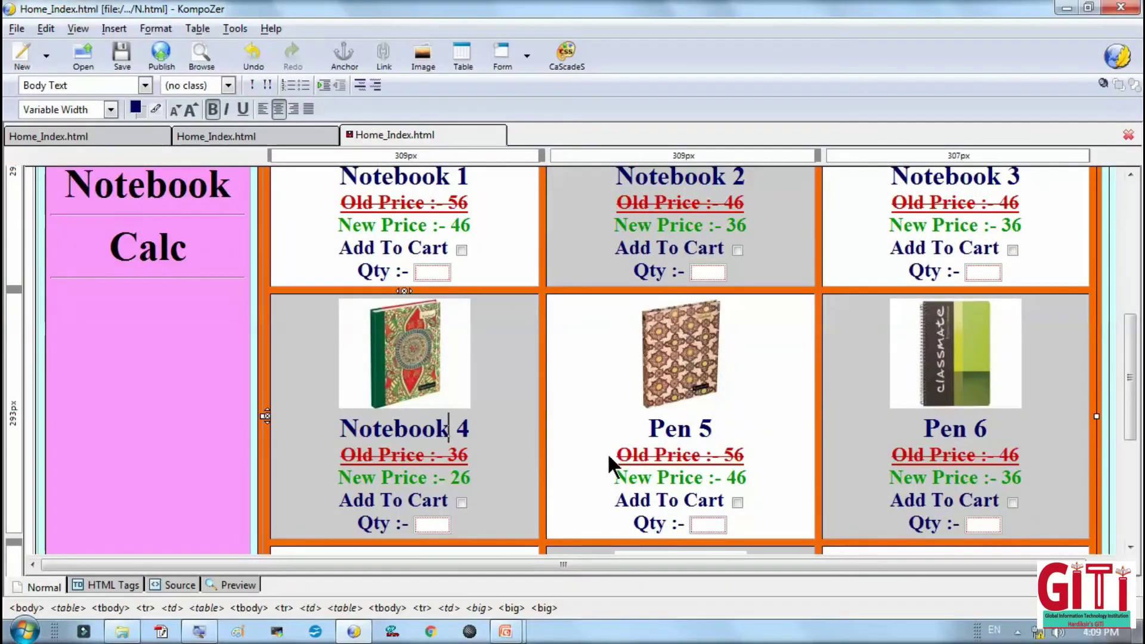
pyautogui.doubleClick(665, 428)
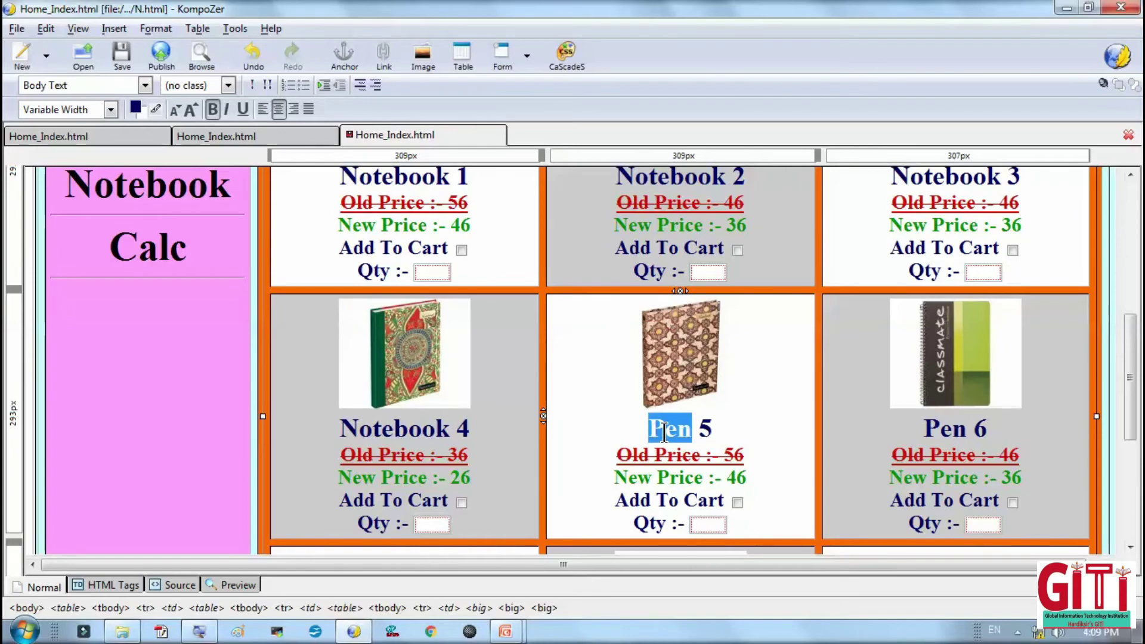
pyautogui.write('Notebook')
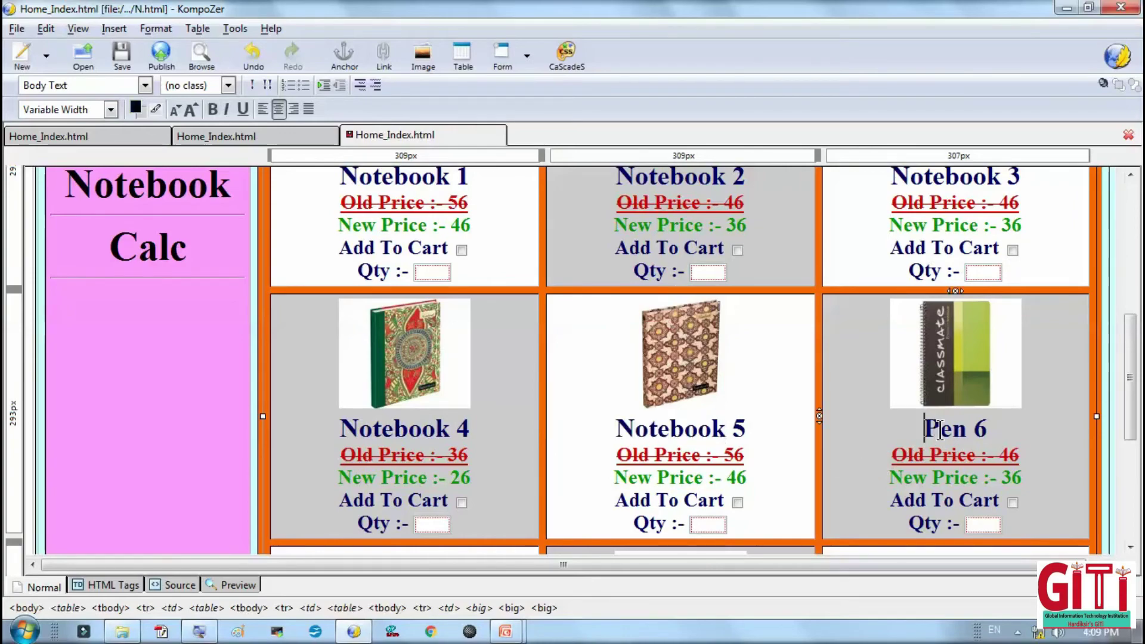
pyautogui.doubleClick(942, 428)
pyautogui.write('Notebook')
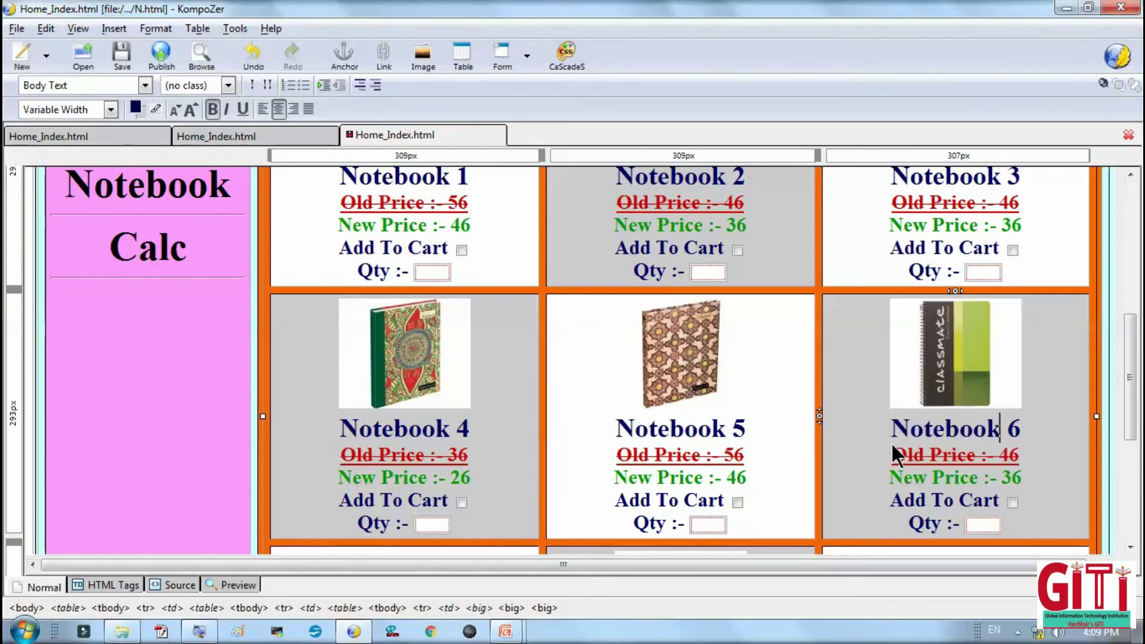
# Replace the word Pen with Notebook in the product names Pen 7 and Pen 8.
pyautogui.scroll(-3, 494, 518)
pyautogui.doubleClick(385, 488)
pyautogui.click(390, 489)
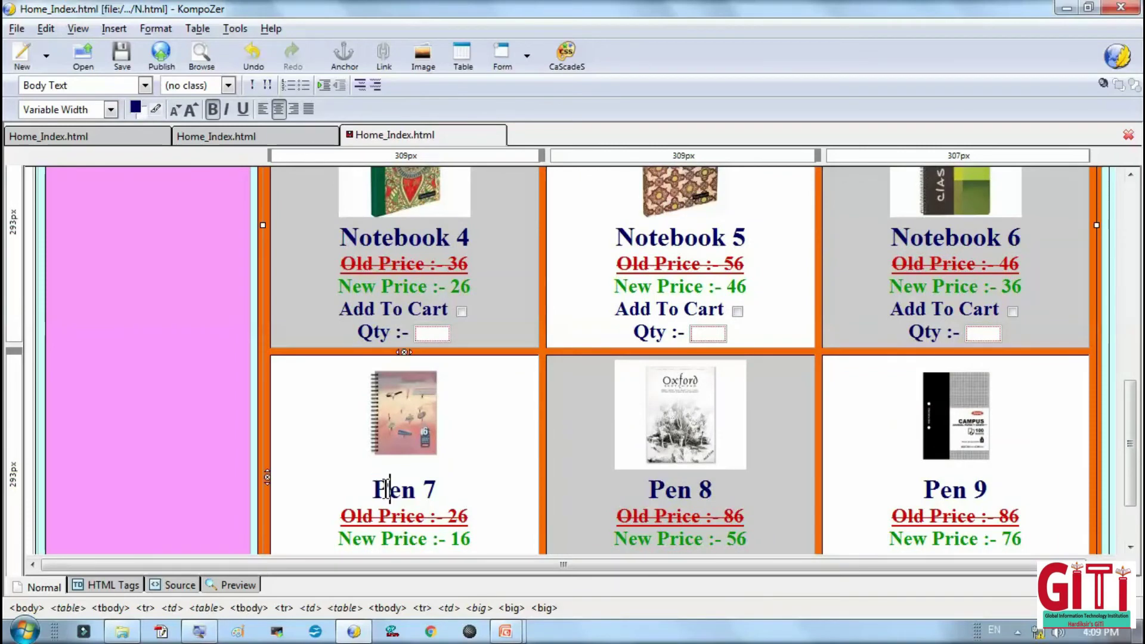
pyautogui.write('Notebook')
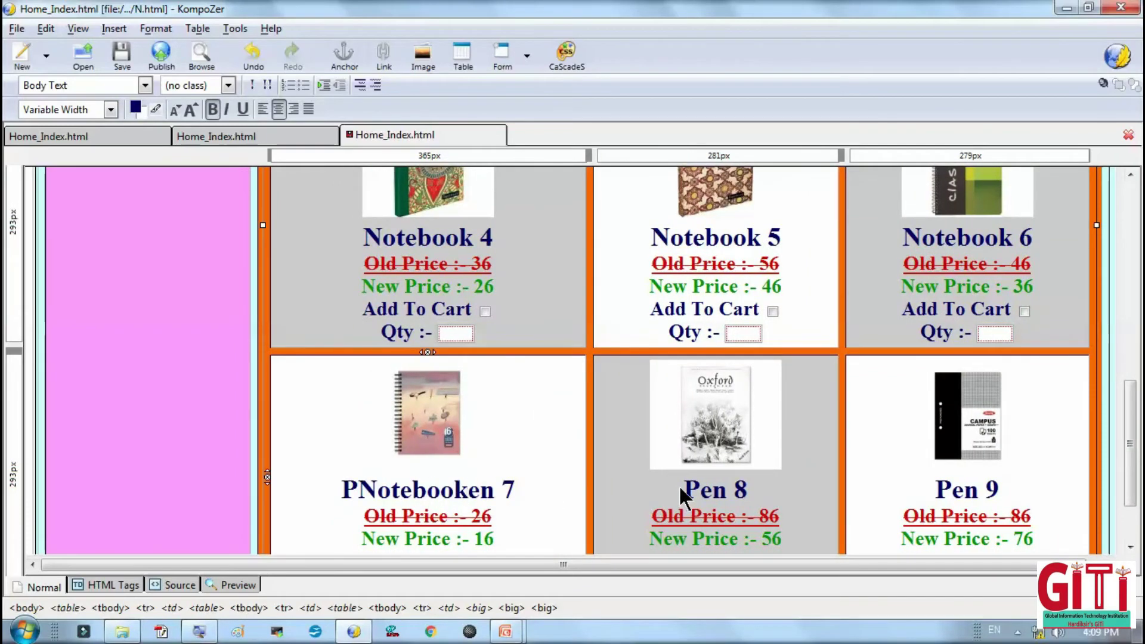
pyautogui.doubleClick(678, 494)
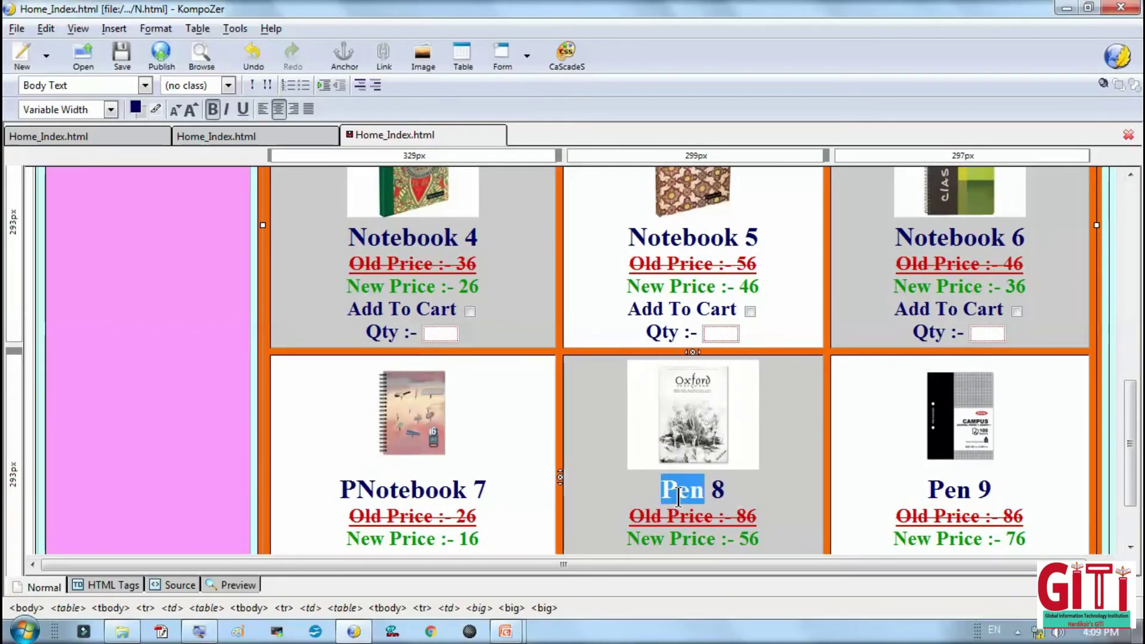
pyautogui.write('Notebook')
# Replace the word Pen with Notebook in the Pen 9 product name and delete the leftover letters.
pyautogui.doubleClick(950, 494)
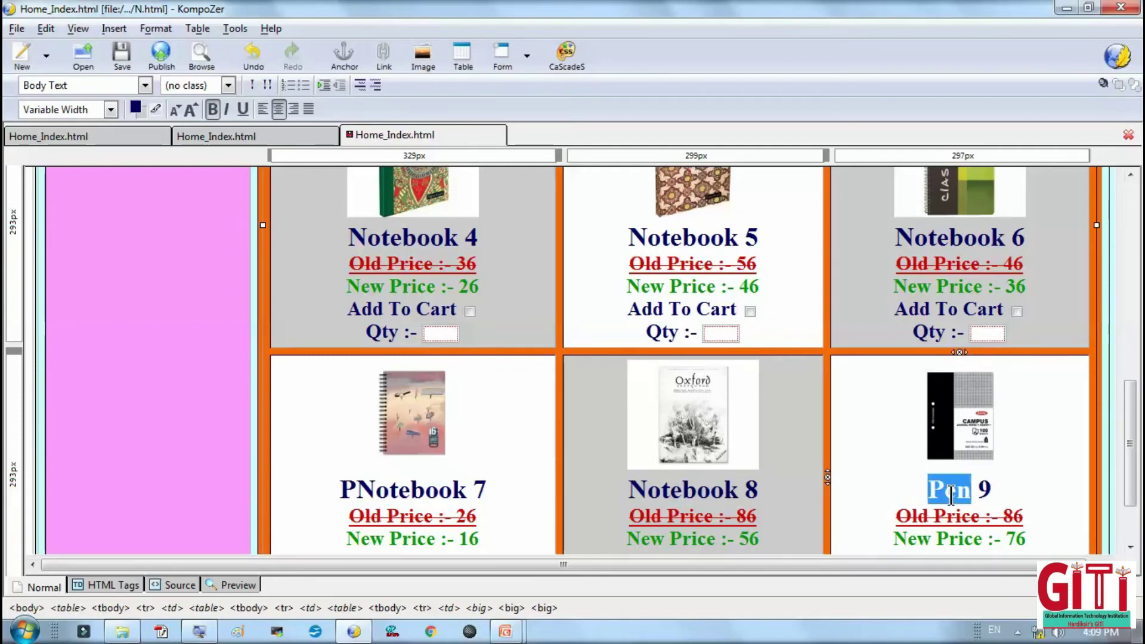
pyautogui.click(954, 494)
pyautogui.write('Notebook')
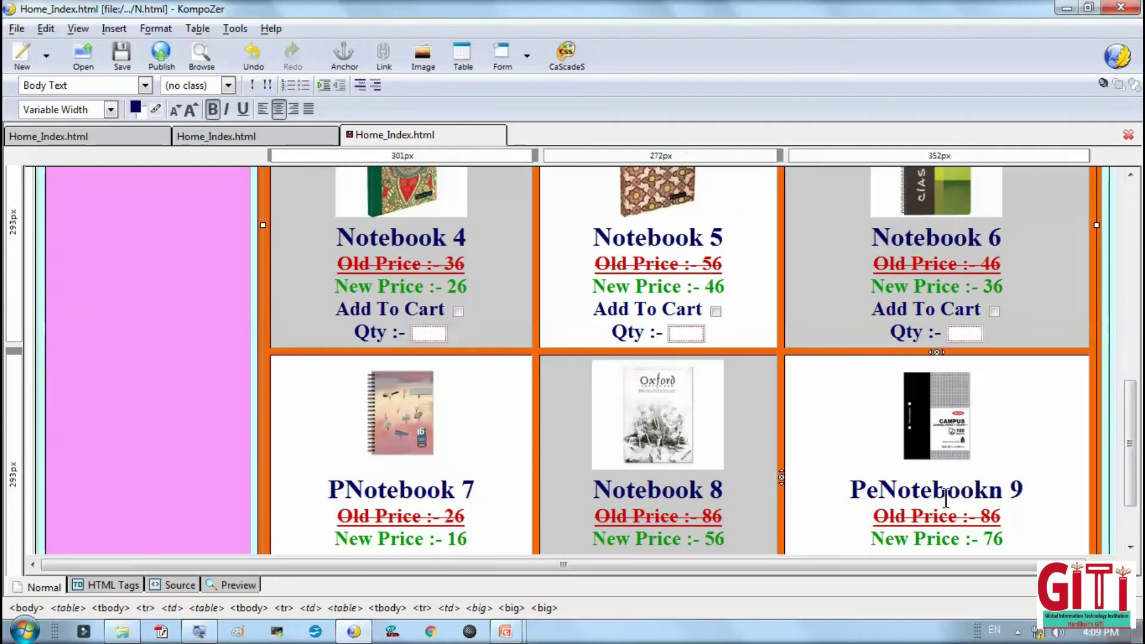
pyautogui.press('BackSpace')
pyautogui.press('BackSpace')
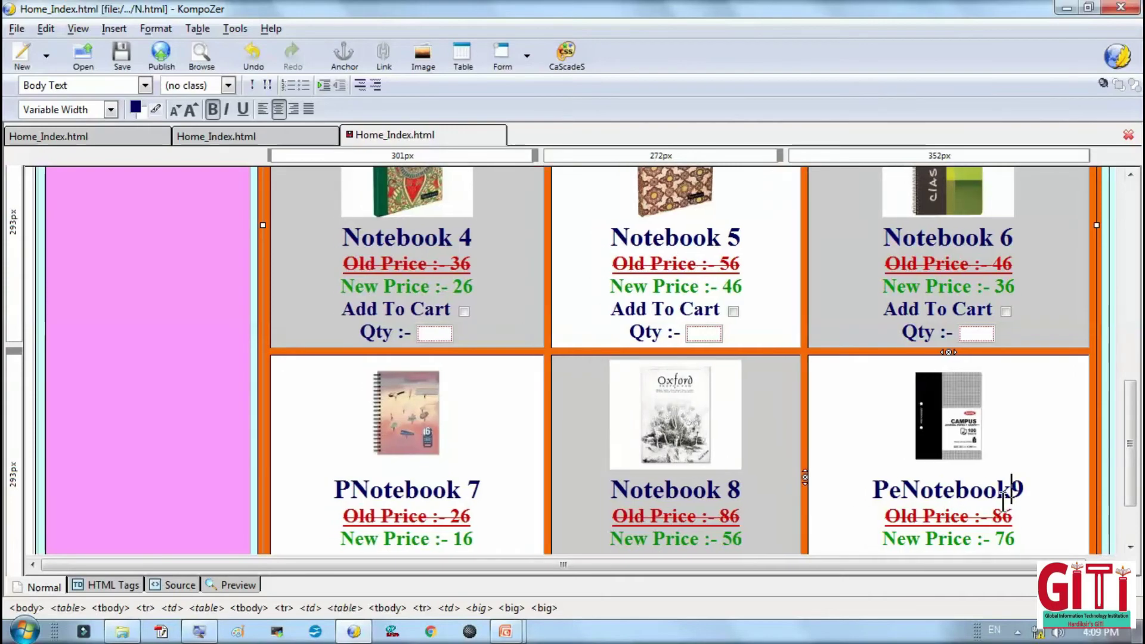
pyautogui.click(902, 494)
pyautogui.press('BackSpace')
pyautogui.press('BackSpace')
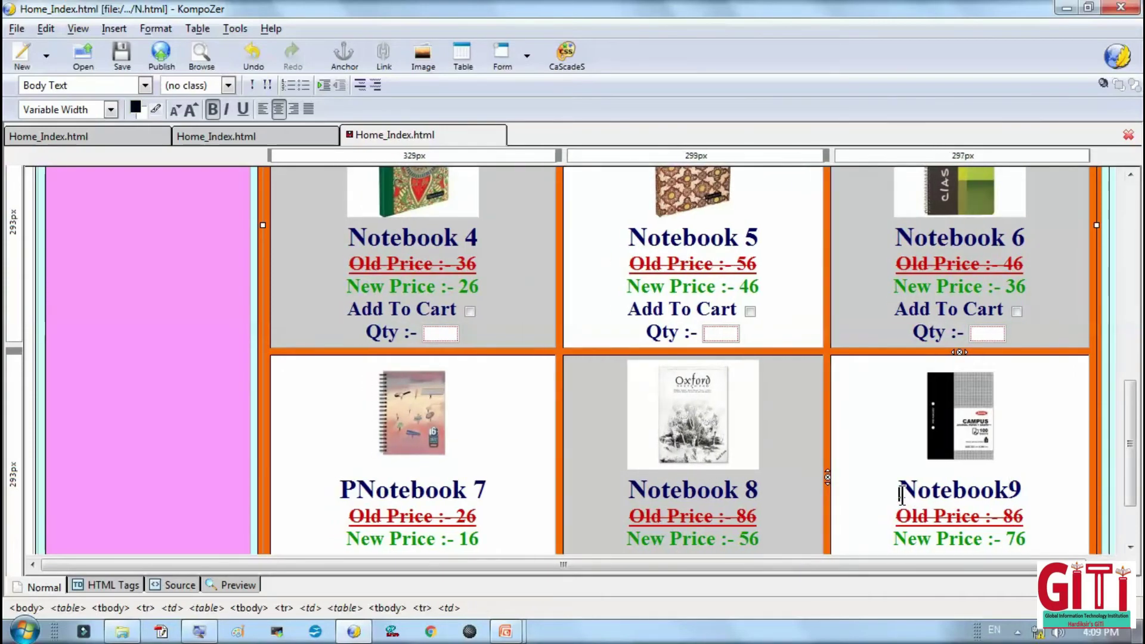
# Check and save the notebook page, then open the C page from the Website School Plaza folder.
pyautogui.scroll(10, 896, 492)
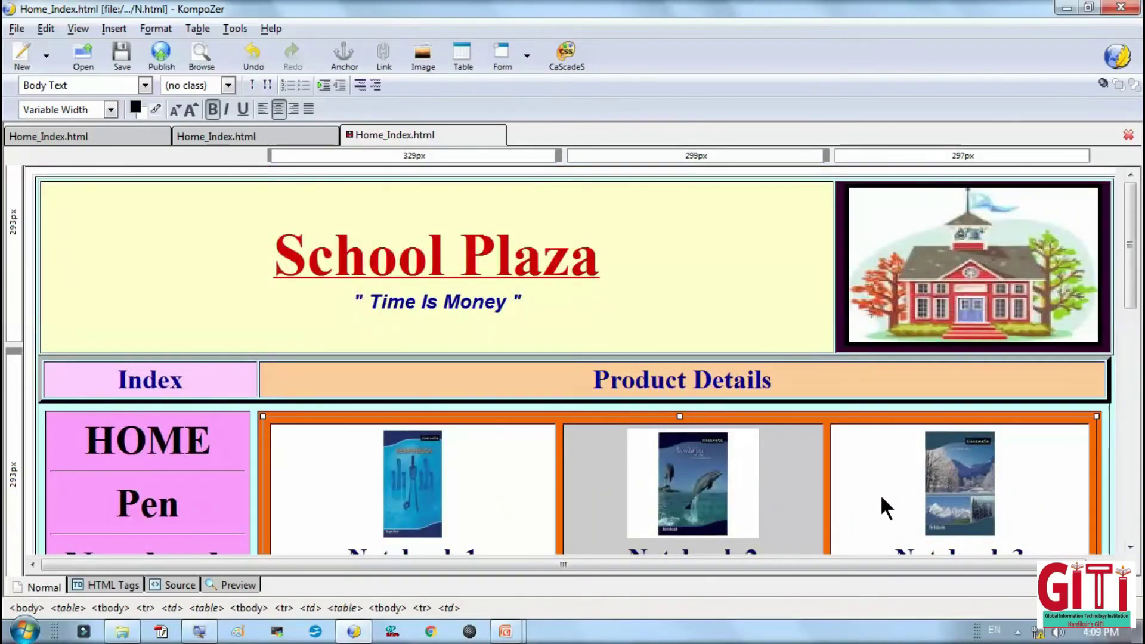
pyautogui.scroll(-5, 806, 519)
pyautogui.scroll(-1, 716, 496)
pyautogui.scroll(6, 696, 492)
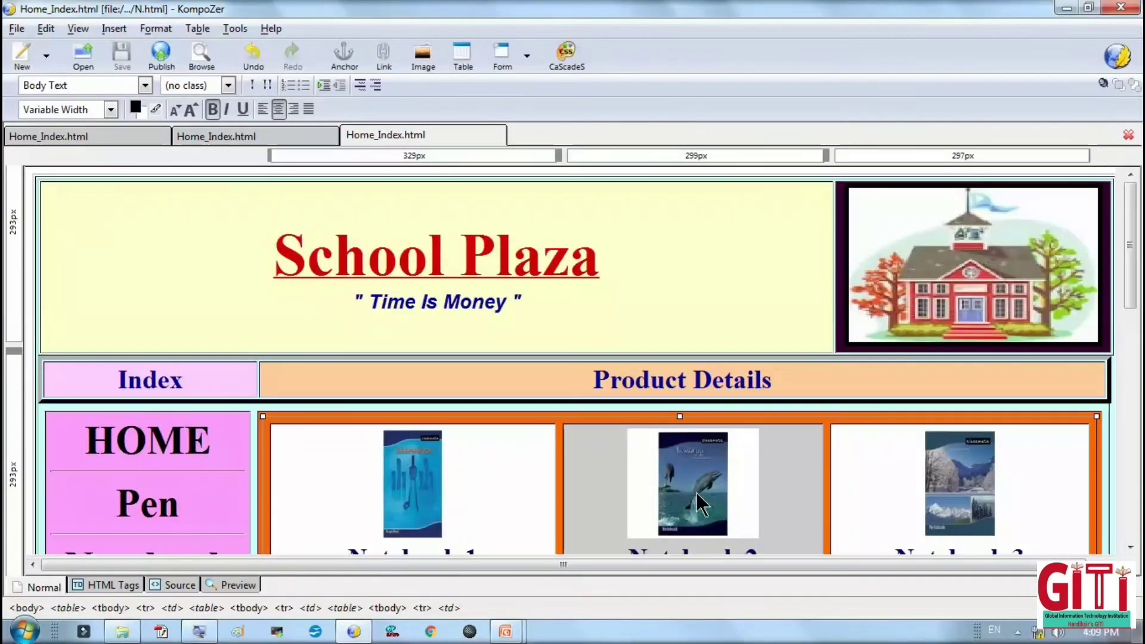
pyautogui.scroll(-3, 130, 360)
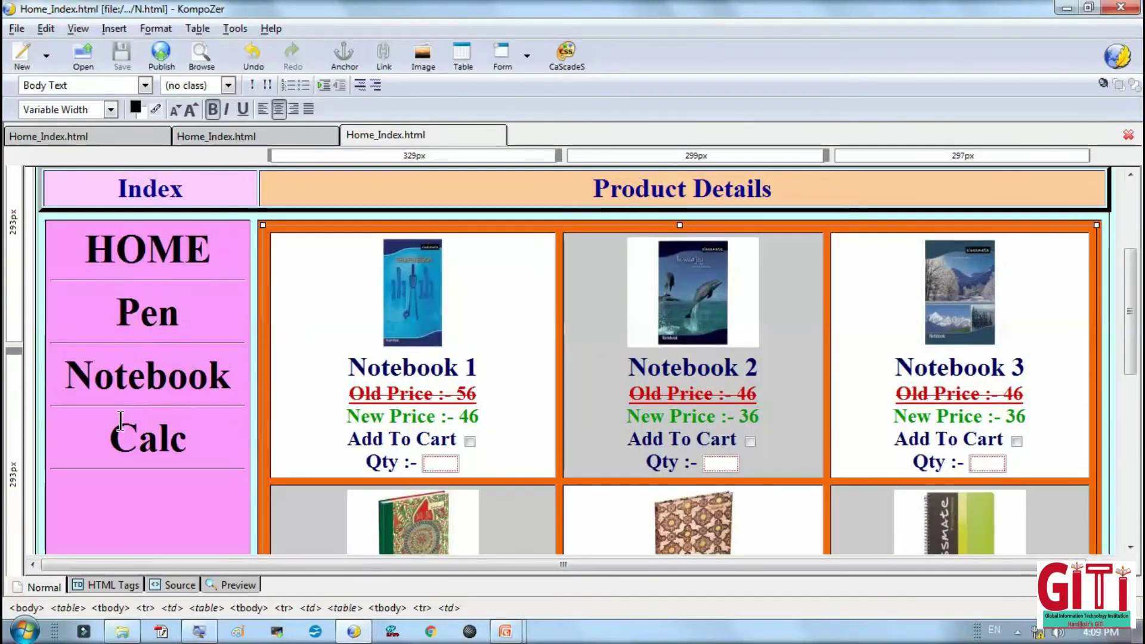
pyautogui.click(16, 30)
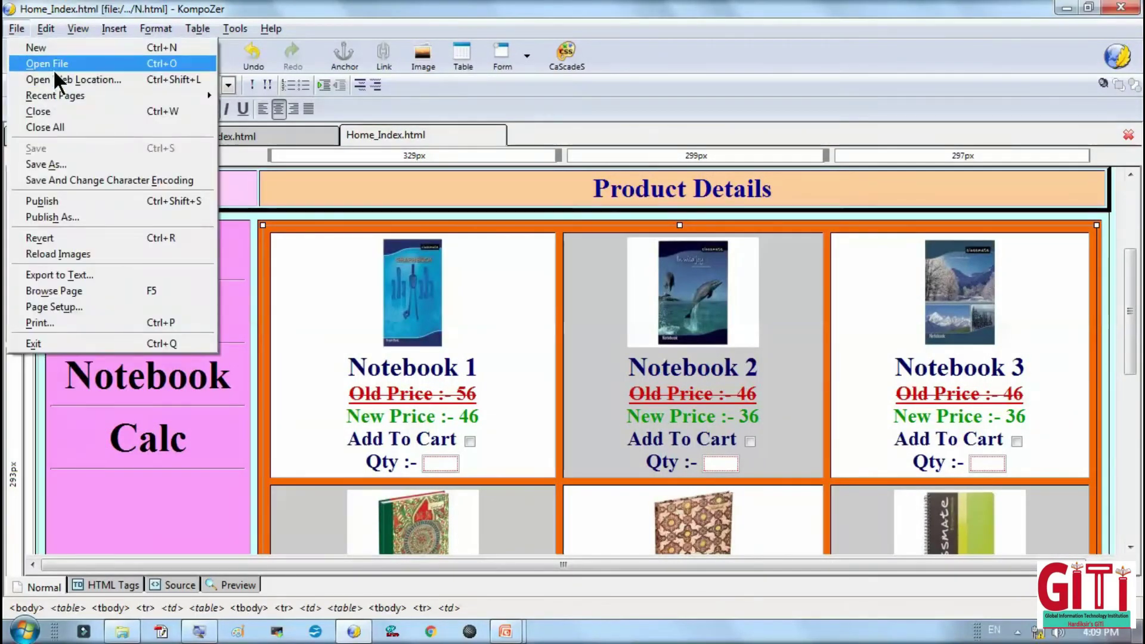
pyautogui.click(53, 66)
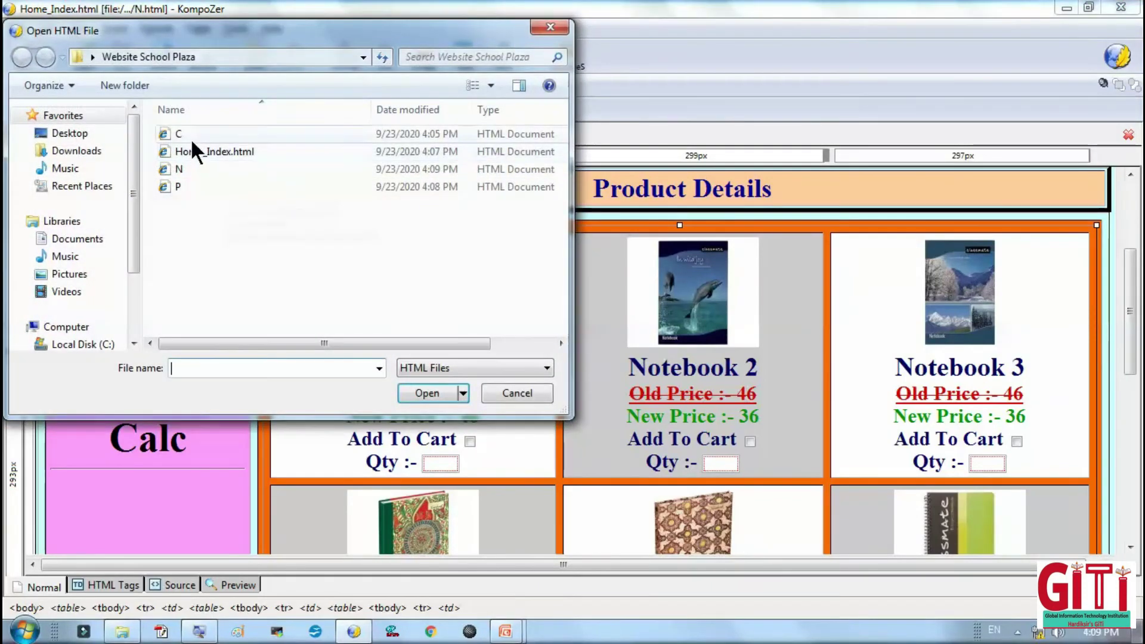
pyautogui.click(190, 137)
pyautogui.click(417, 393)
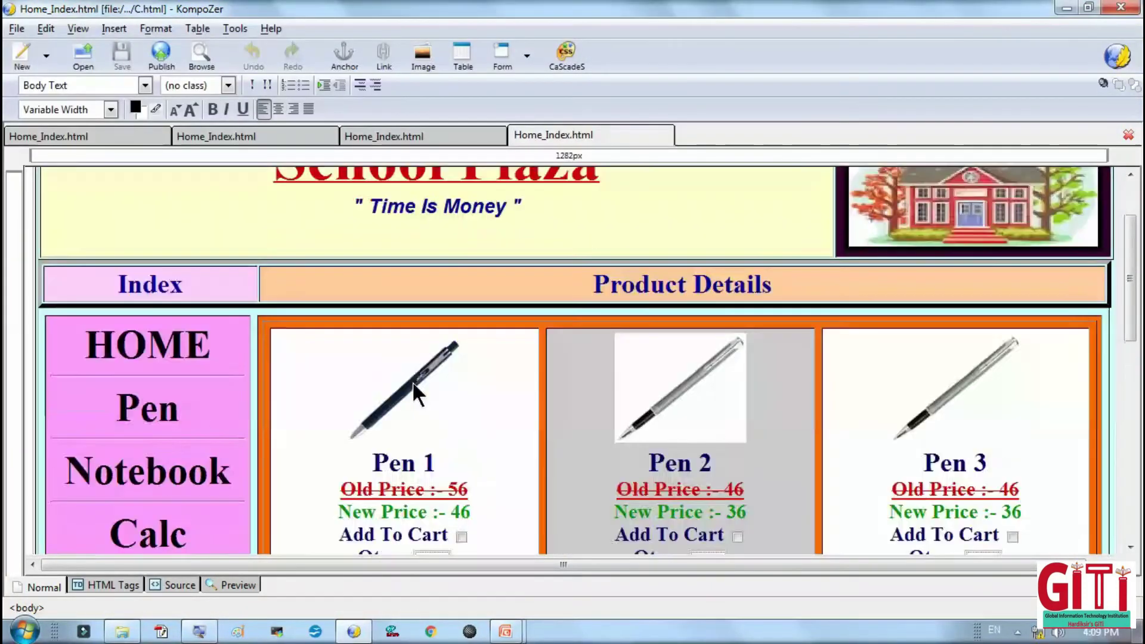
# Replace the Pen 1 product picture with Calculators-1 from the Calculators folder of School Plazz Website.
pyautogui.scroll(-2, 415, 388)
pyautogui.click(413, 269)
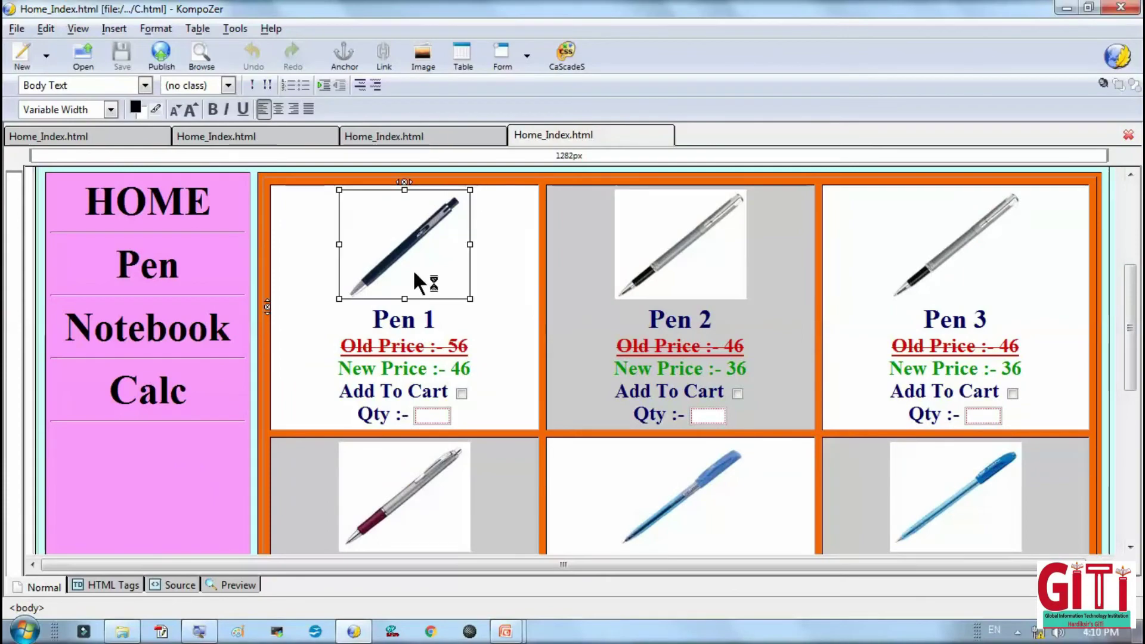
pyautogui.doubleClick(412, 270)
pyautogui.click(532, 272)
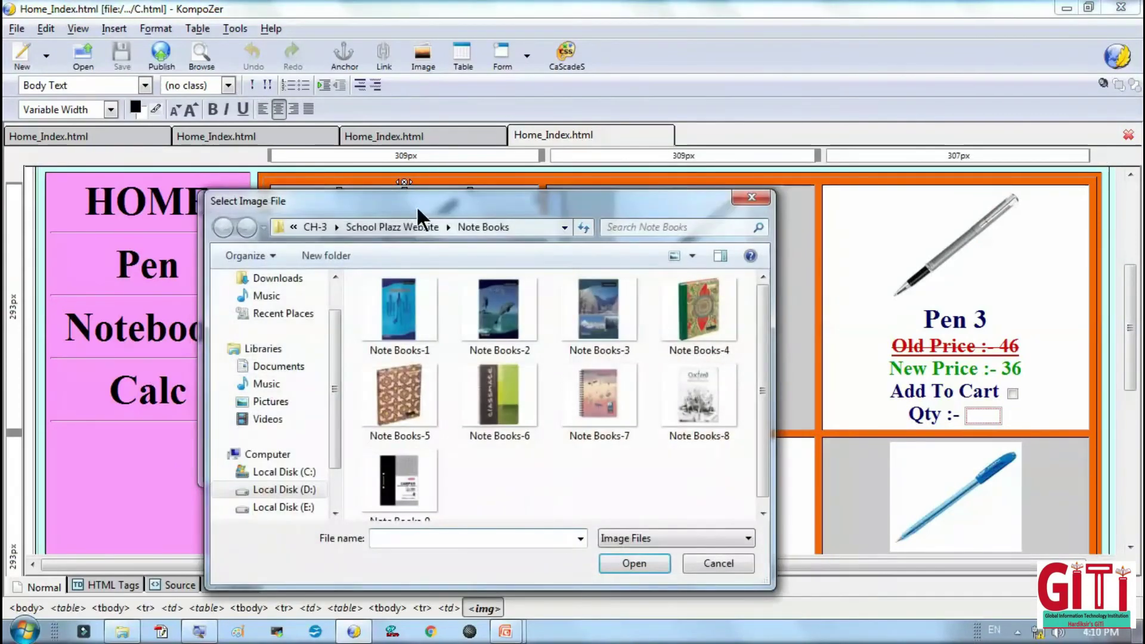
pyautogui.click(403, 226)
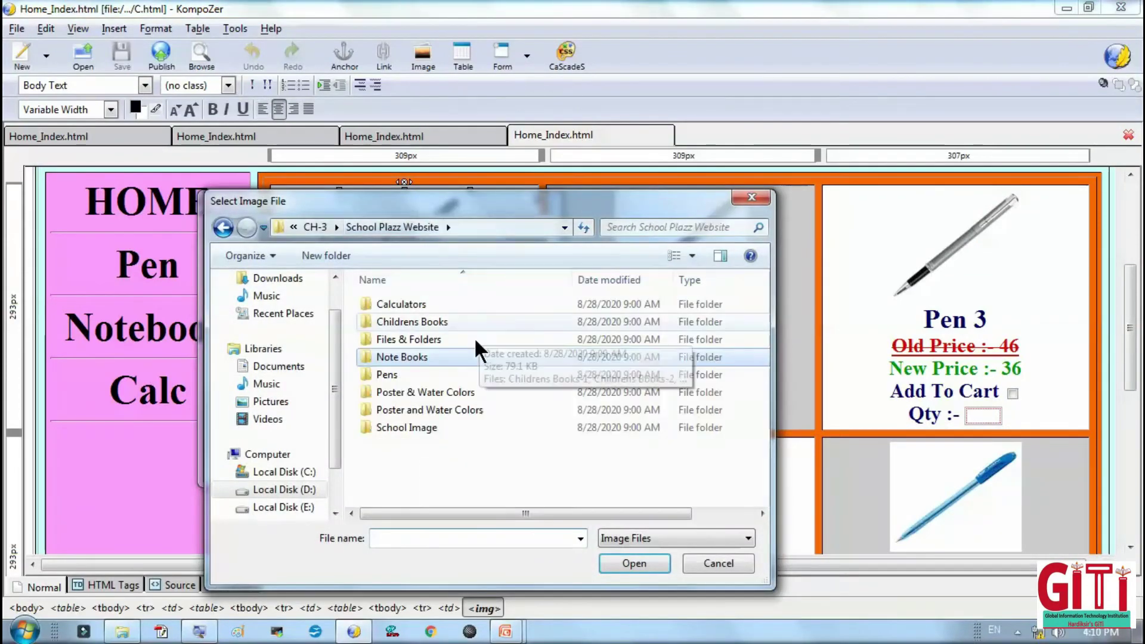
pyautogui.doubleClick(423, 305)
pyautogui.doubleClick(414, 302)
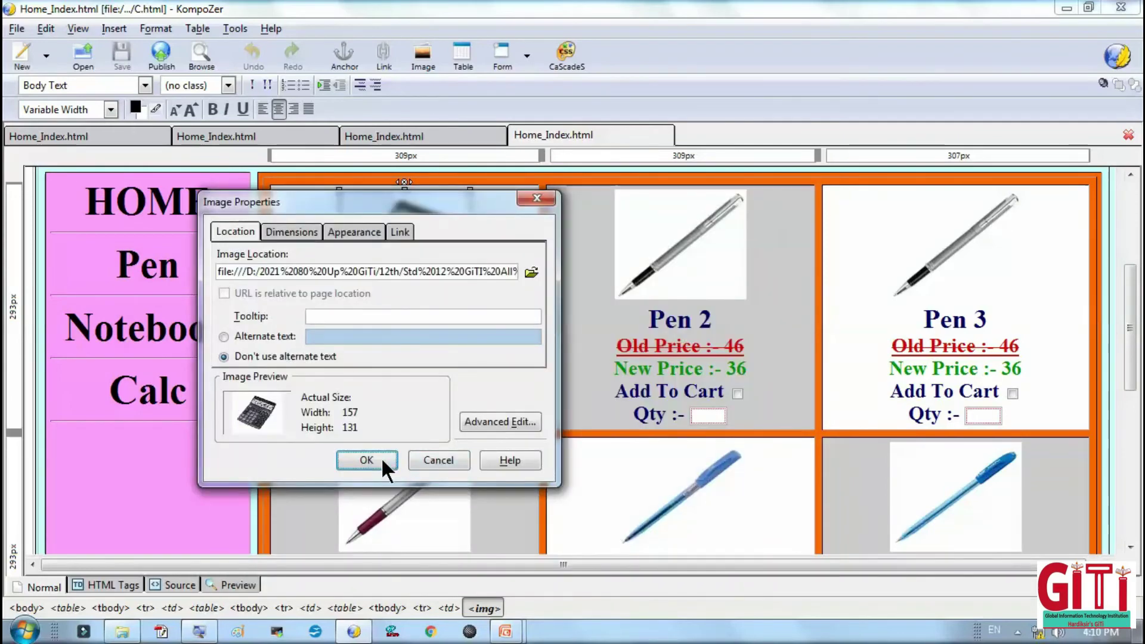
pyautogui.click(381, 457)
# Replace the Pen 2 product picture with Calculators-2.
pyautogui.click(663, 246)
pyautogui.doubleClick(663, 246)
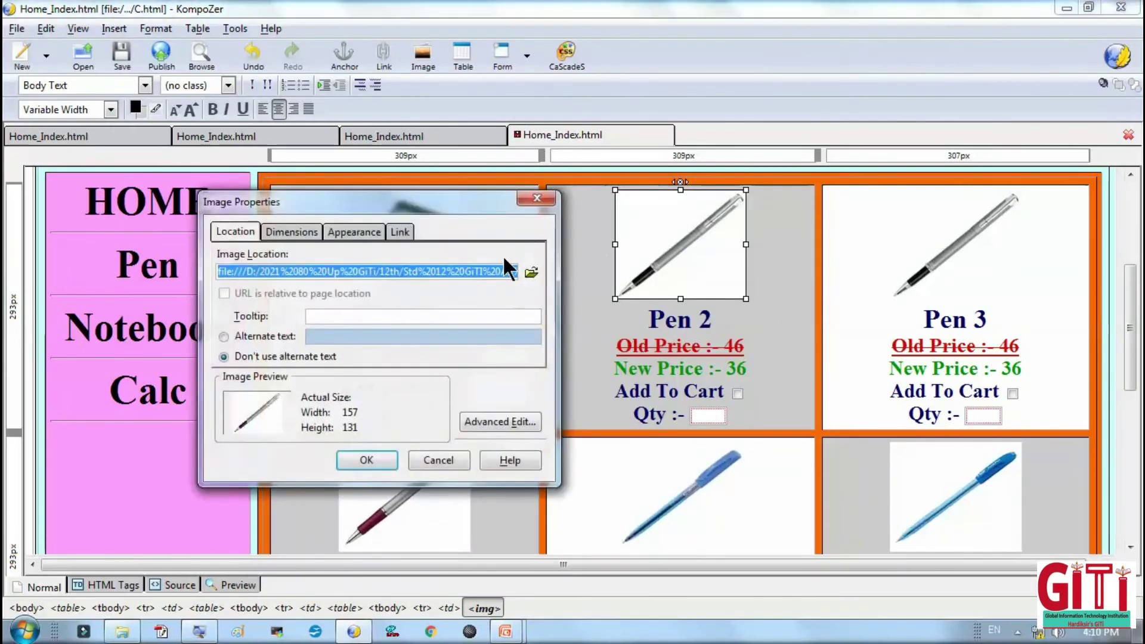
pyautogui.click(529, 274)
pyautogui.click(506, 325)
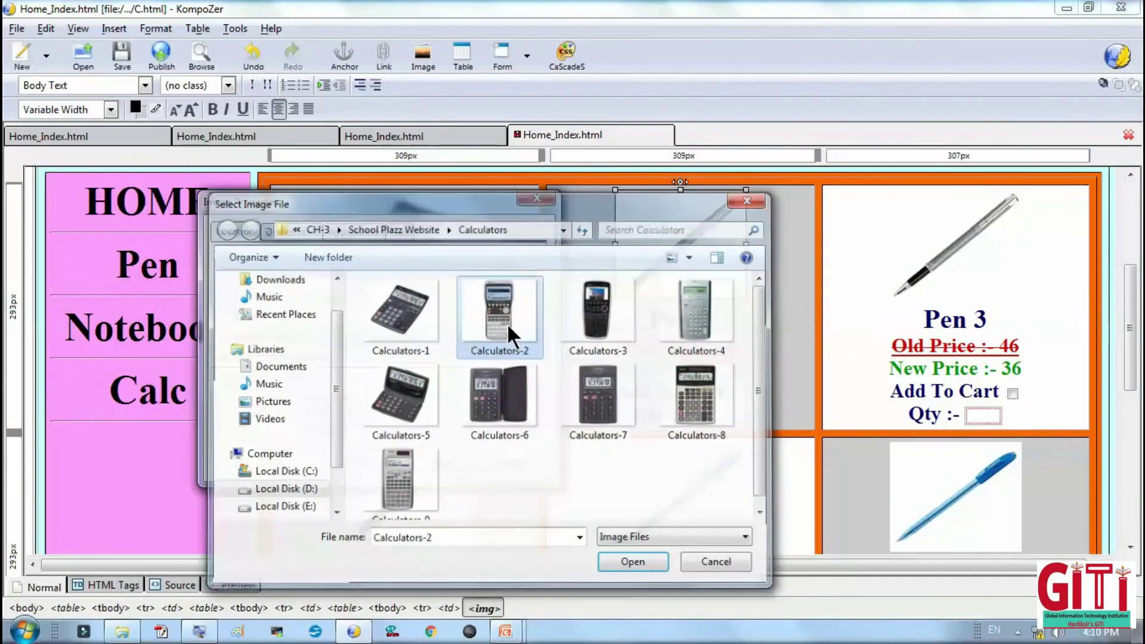
pyautogui.doubleClick(507, 323)
pyautogui.click(382, 457)
# Replace the Pen 3 product picture with Calculators-3.
pyautogui.click(946, 237)
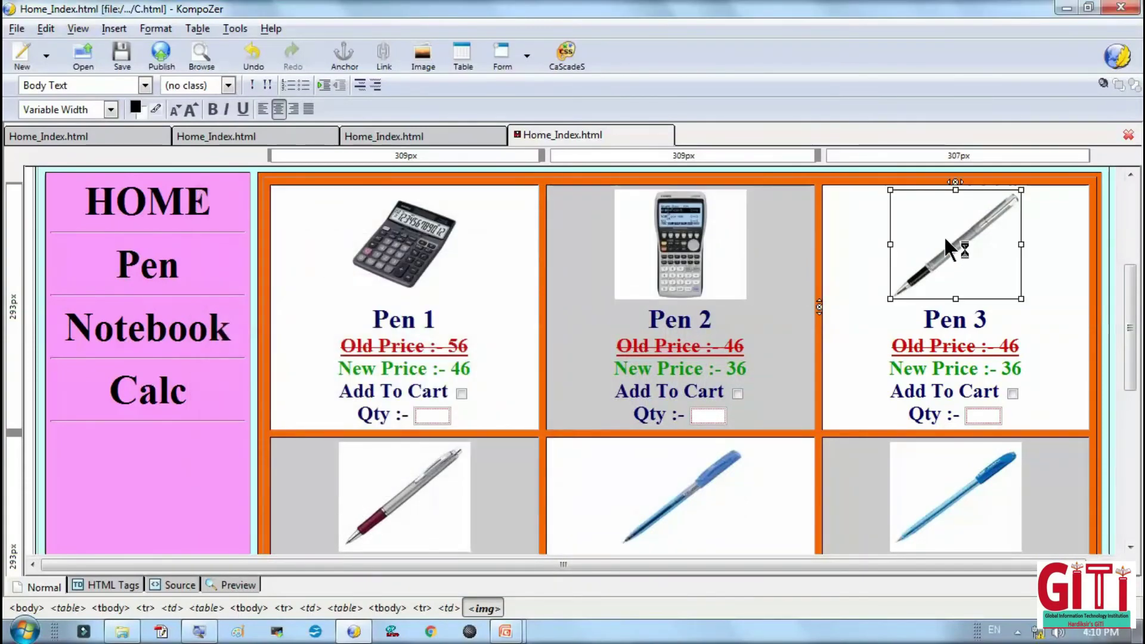
pyautogui.doubleClick(946, 238)
pyautogui.click(530, 271)
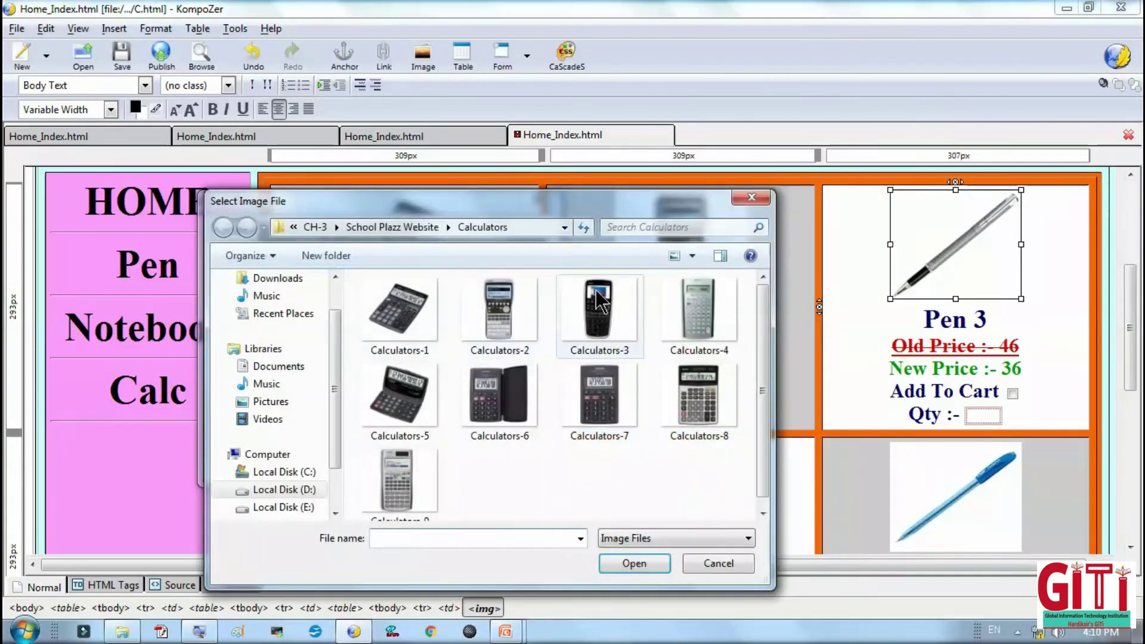
pyautogui.doubleClick(599, 304)
pyautogui.click(343, 459)
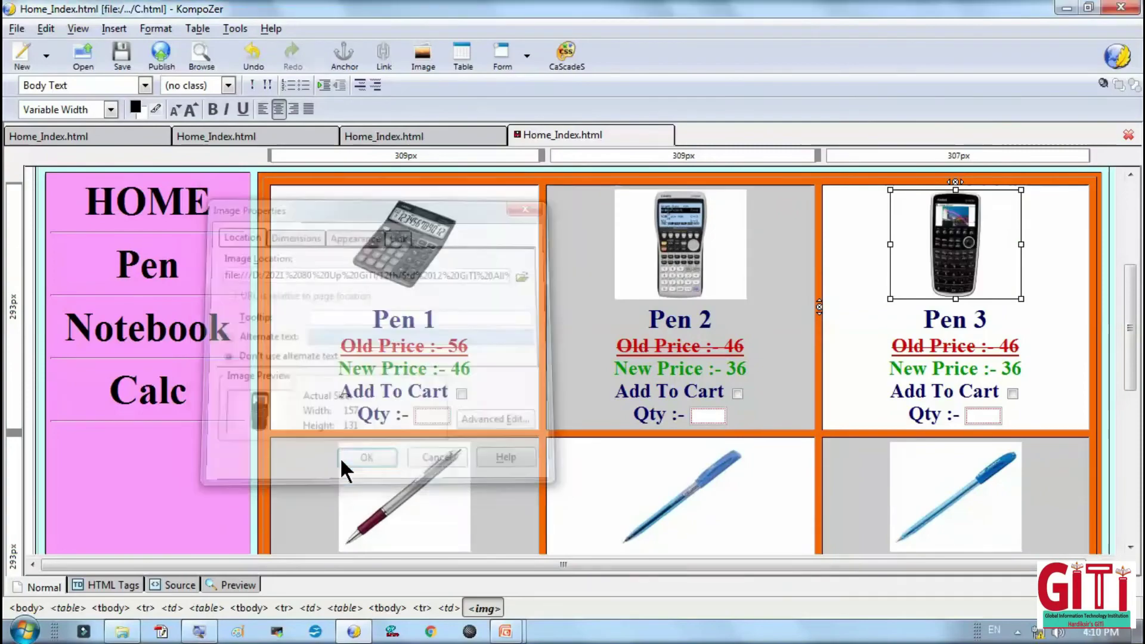
# Replace the Pen 4 product picture with Calculators-4.
pyautogui.scroll(-3, 382, 393)
pyautogui.click(434, 326)
pyautogui.doubleClick(434, 326)
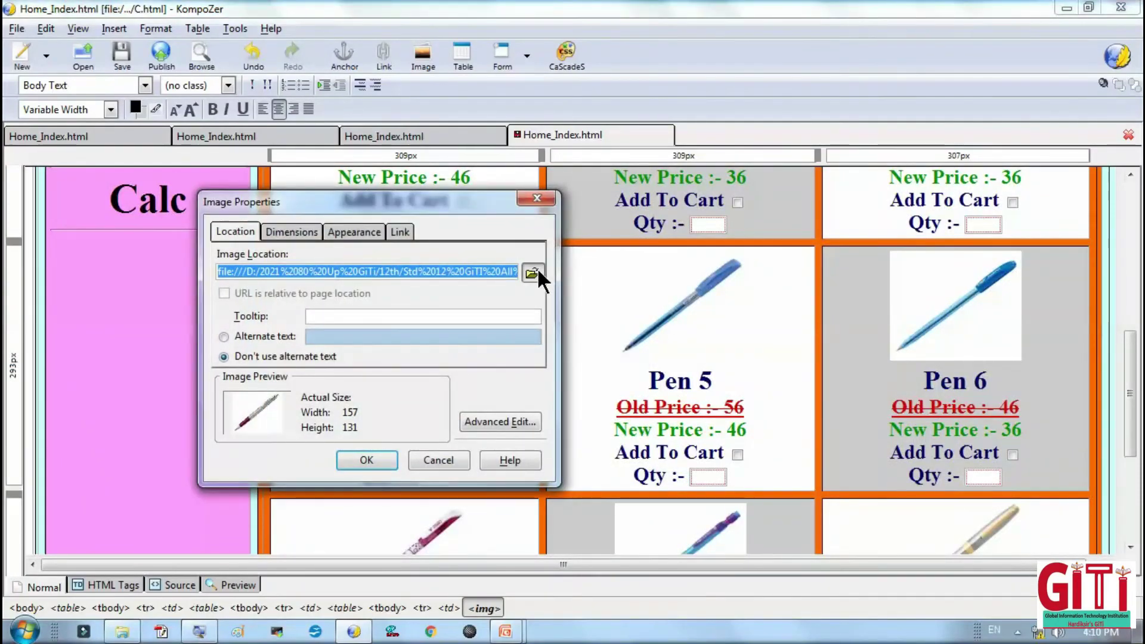
pyautogui.click(531, 273)
pyautogui.doubleClick(722, 337)
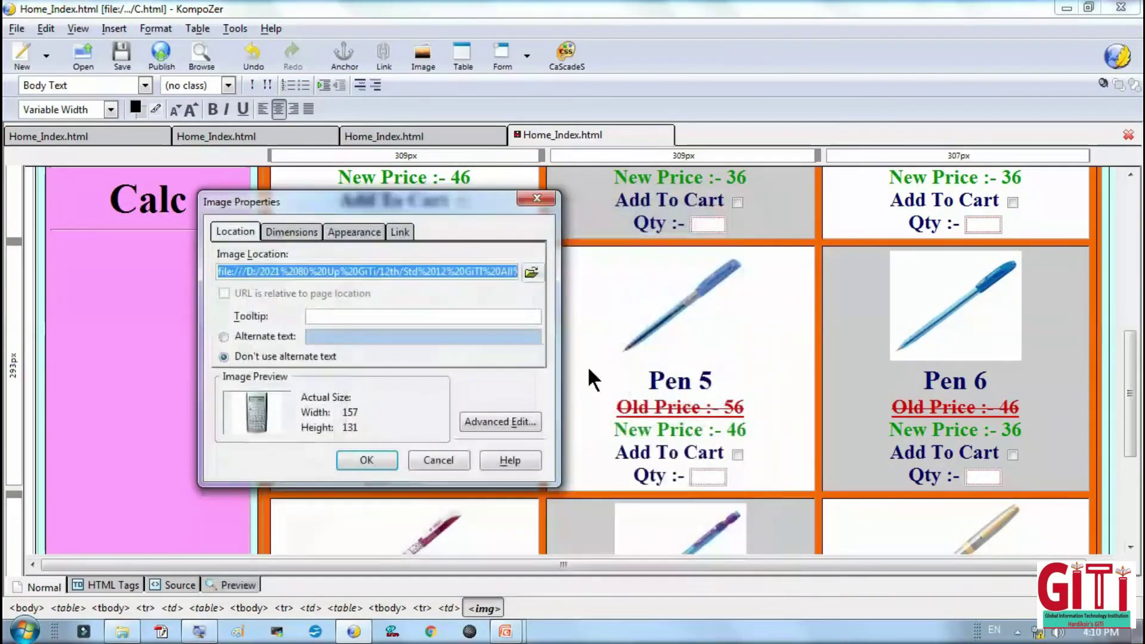
pyautogui.click(366, 459)
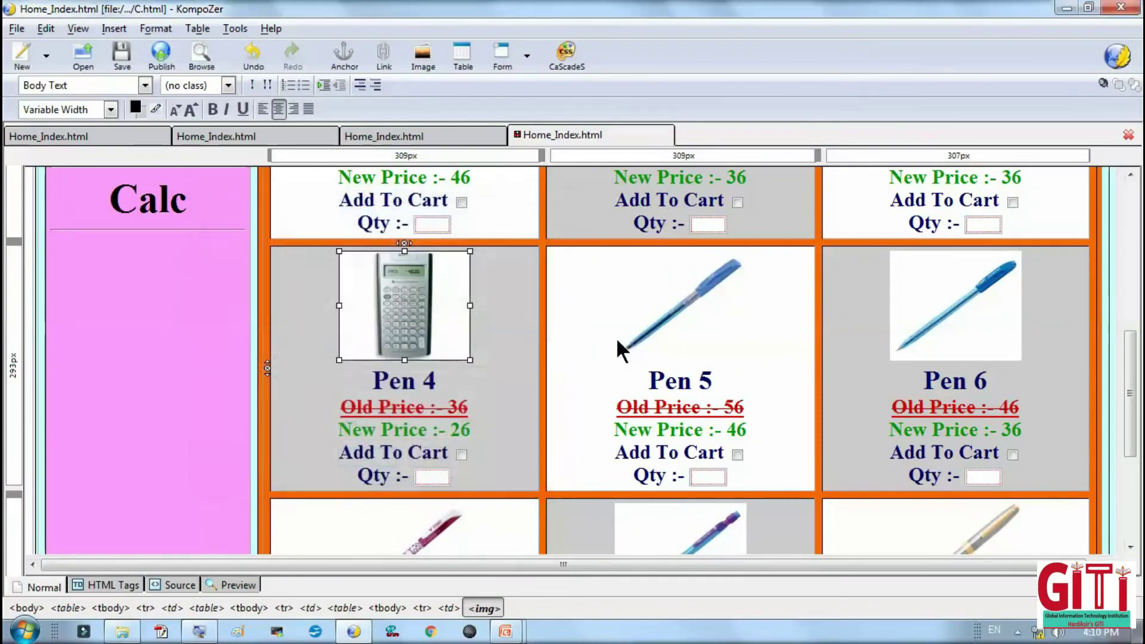
# Replace the Pen 5 and Pen 6 product pictures with Calculators-5 and Calculators-6 respectively.
pyautogui.doubleClick(680, 330)
pyautogui.click(527, 279)
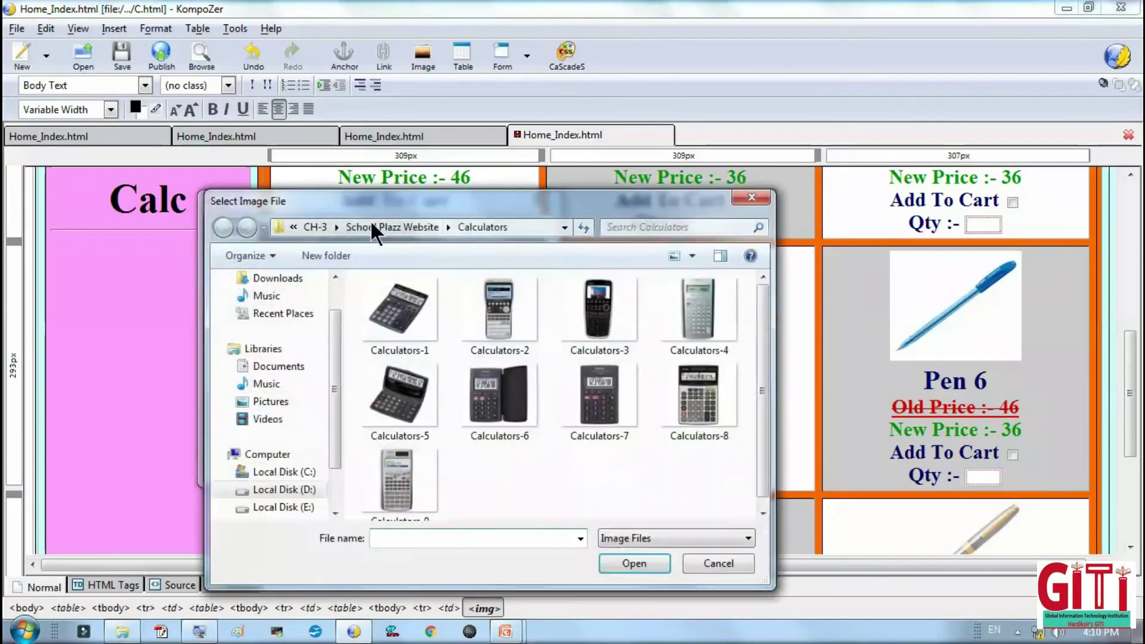
pyautogui.doubleClick(396, 412)
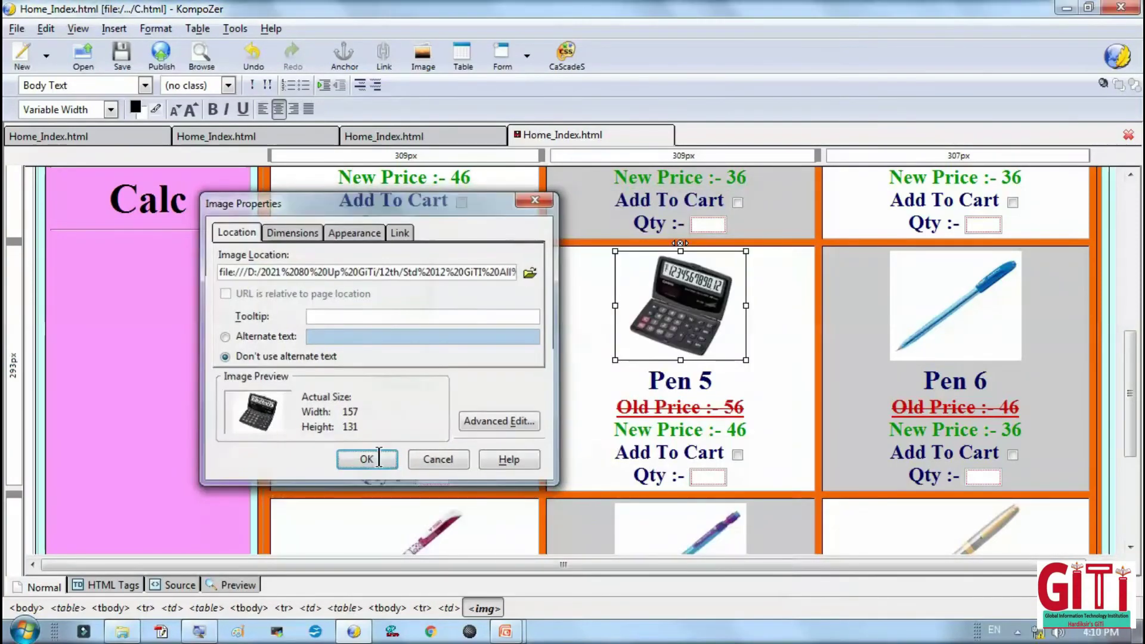
pyautogui.click(366, 459)
pyautogui.doubleClick(939, 331)
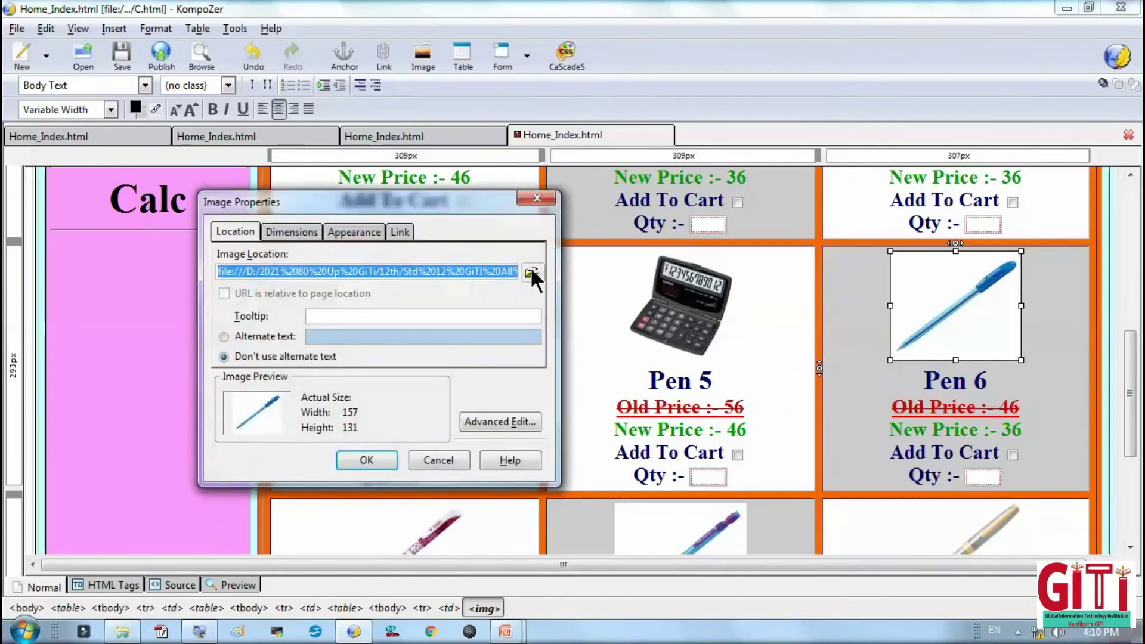
pyautogui.click(530, 272)
pyautogui.doubleClick(491, 398)
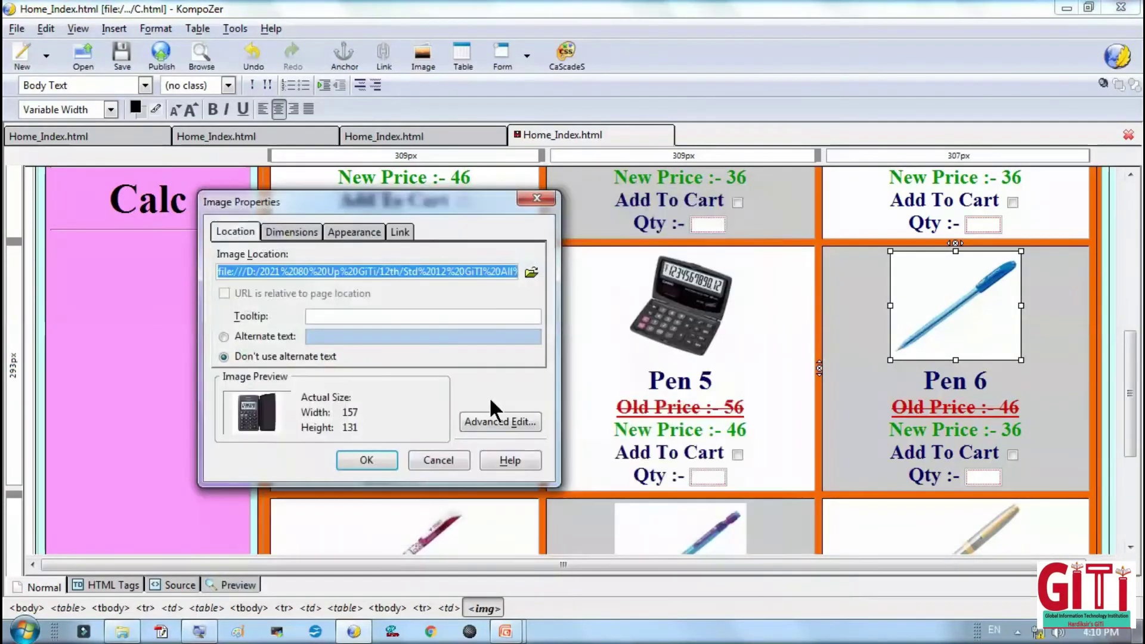
pyautogui.click(366, 460)
# Replace the Pen 7 product picture with Calculators-7.
pyautogui.scroll(-3, 385, 458)
pyautogui.doubleClick(442, 441)
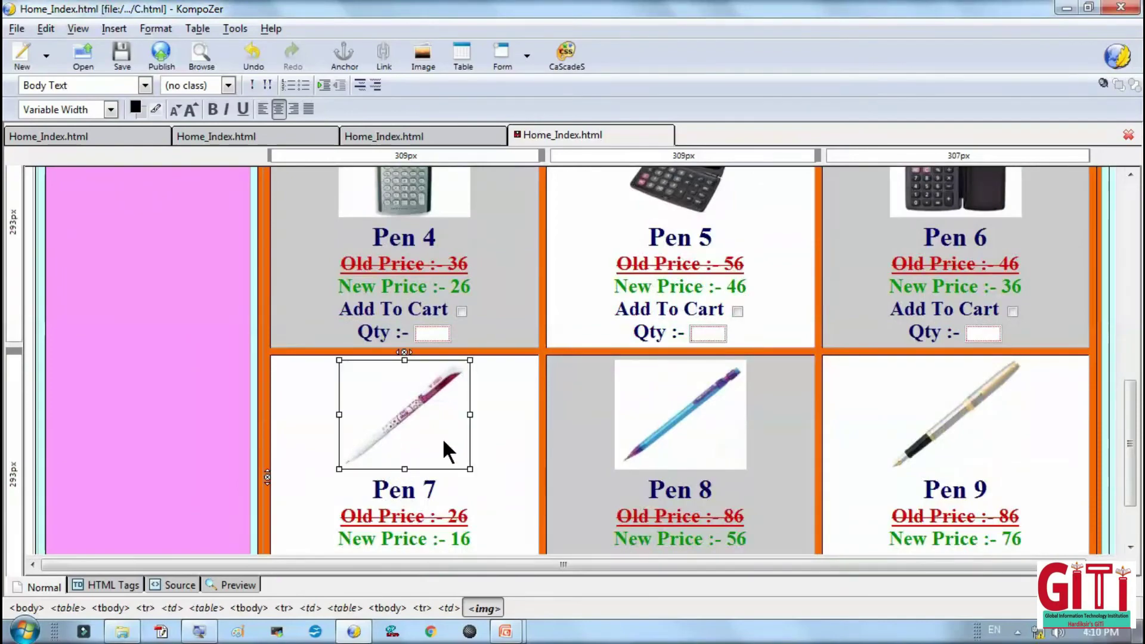
pyautogui.click(528, 273)
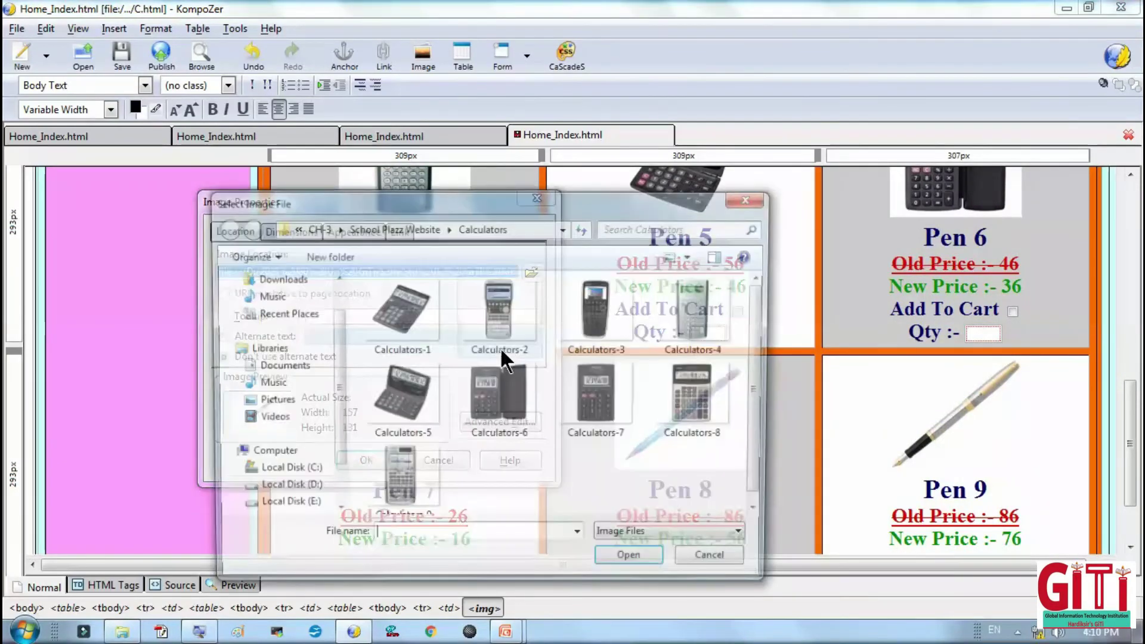
pyautogui.click(582, 382)
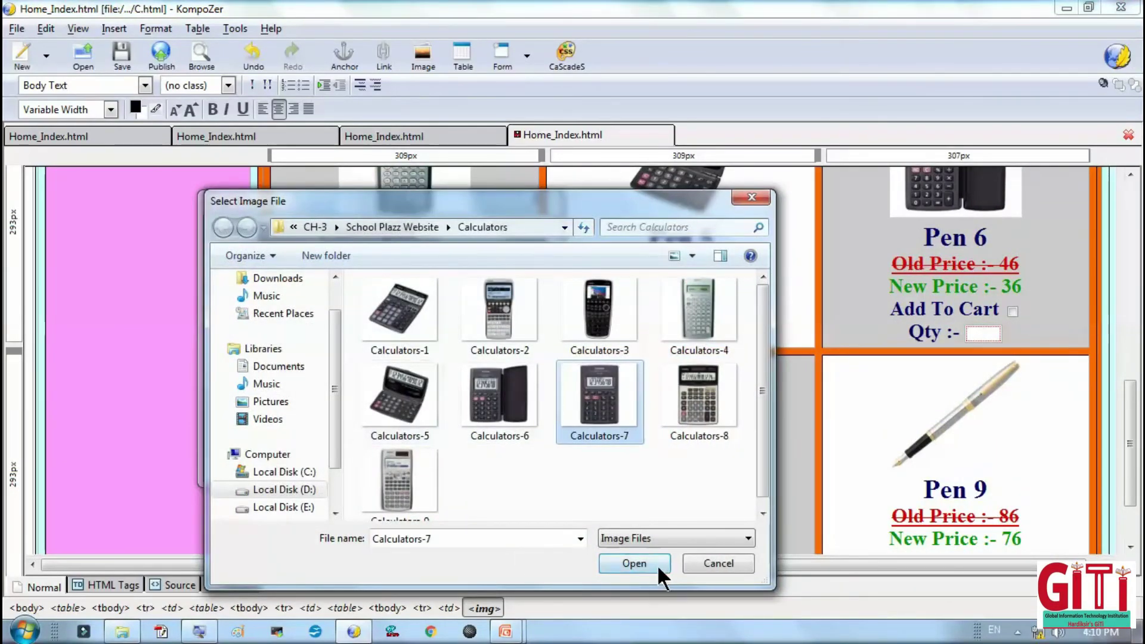
pyautogui.click(630, 562)
pyautogui.click(378, 457)
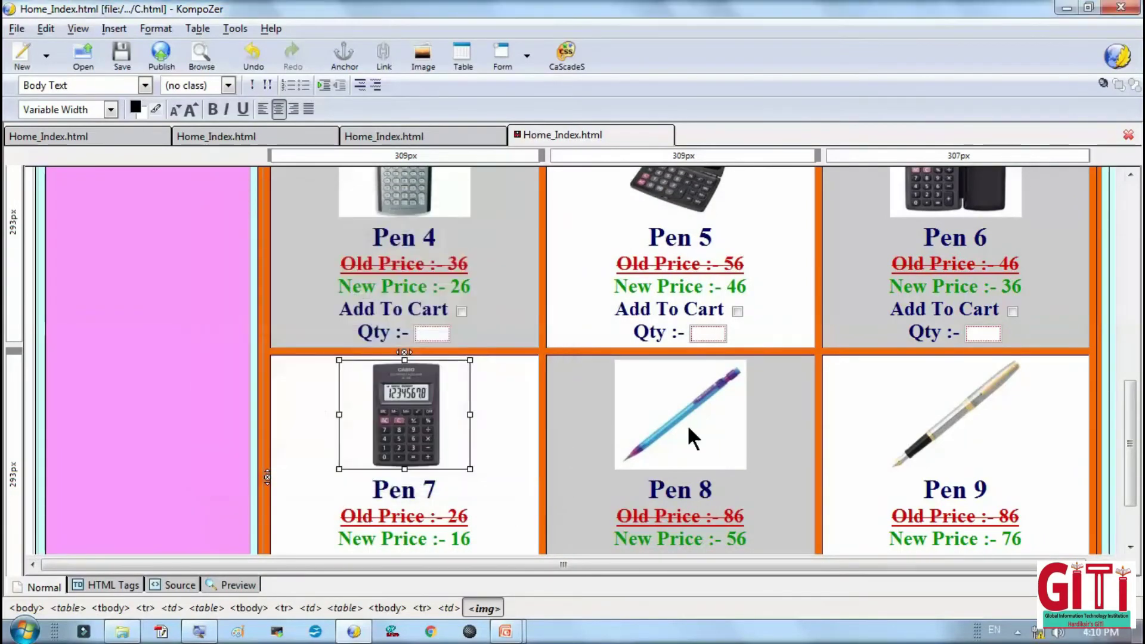
# Replace the Pen 8 product picture with Calculators-8.
pyautogui.doubleClick(686, 421)
pyautogui.click(532, 272)
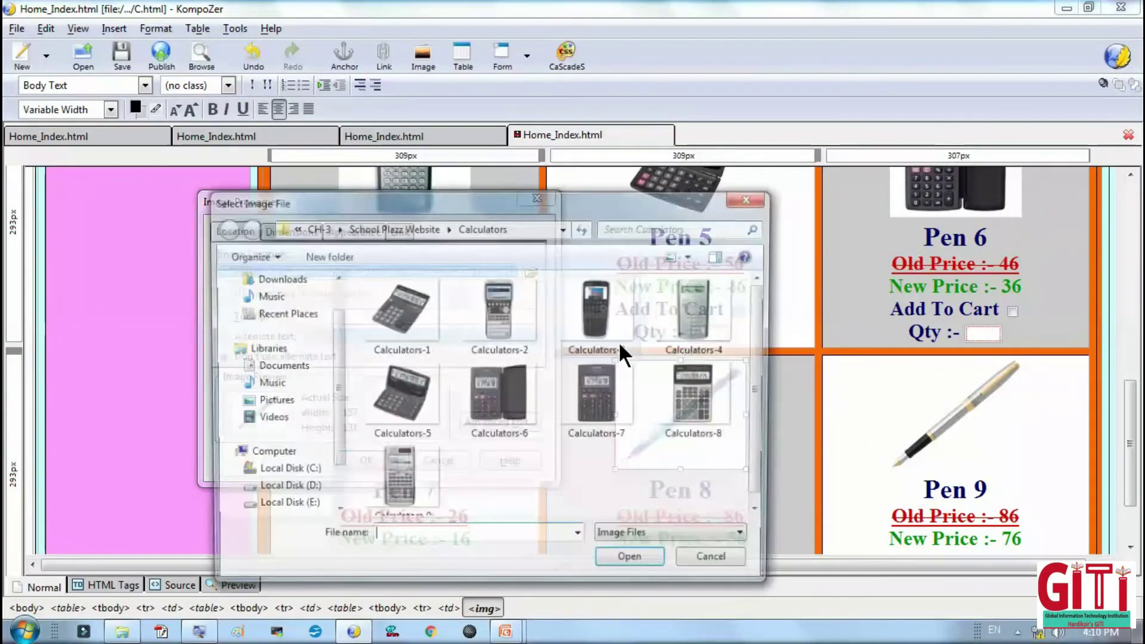
pyautogui.doubleClick(714, 417)
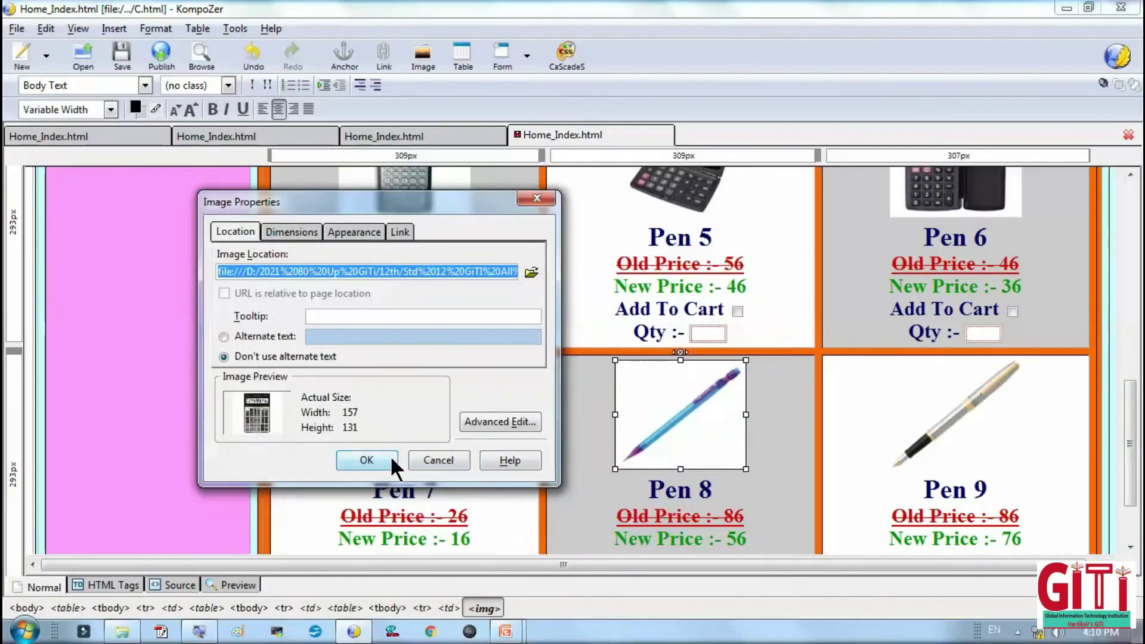
pyautogui.click(366, 459)
# Replace the Pen 9 product picture with Calculators-9.
pyautogui.doubleClick(931, 438)
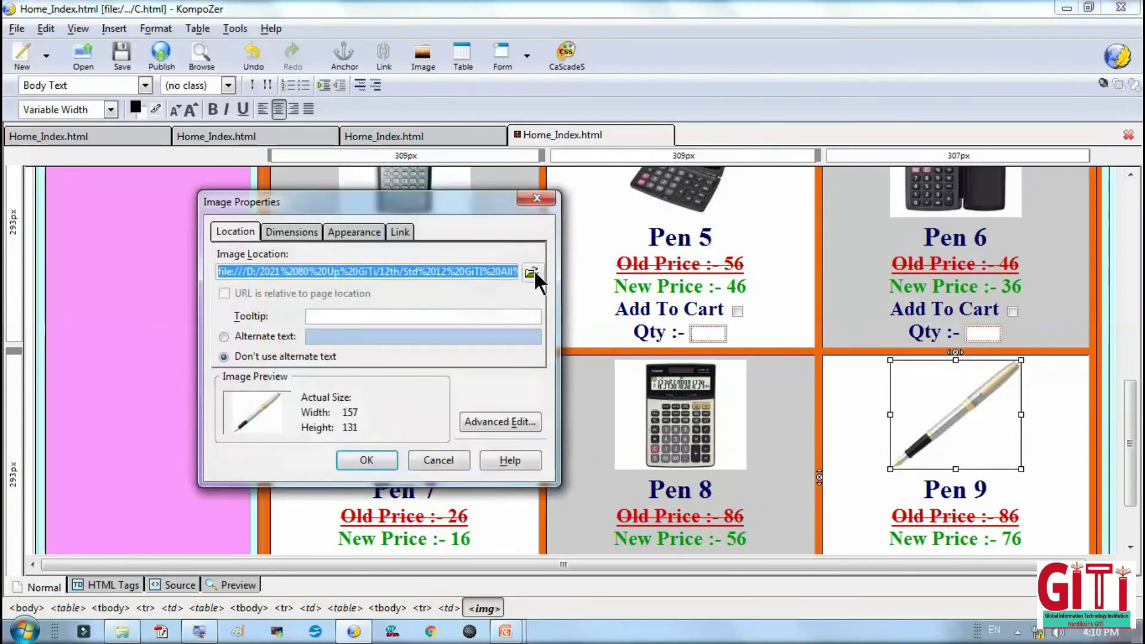
pyautogui.click(531, 273)
pyautogui.click(396, 470)
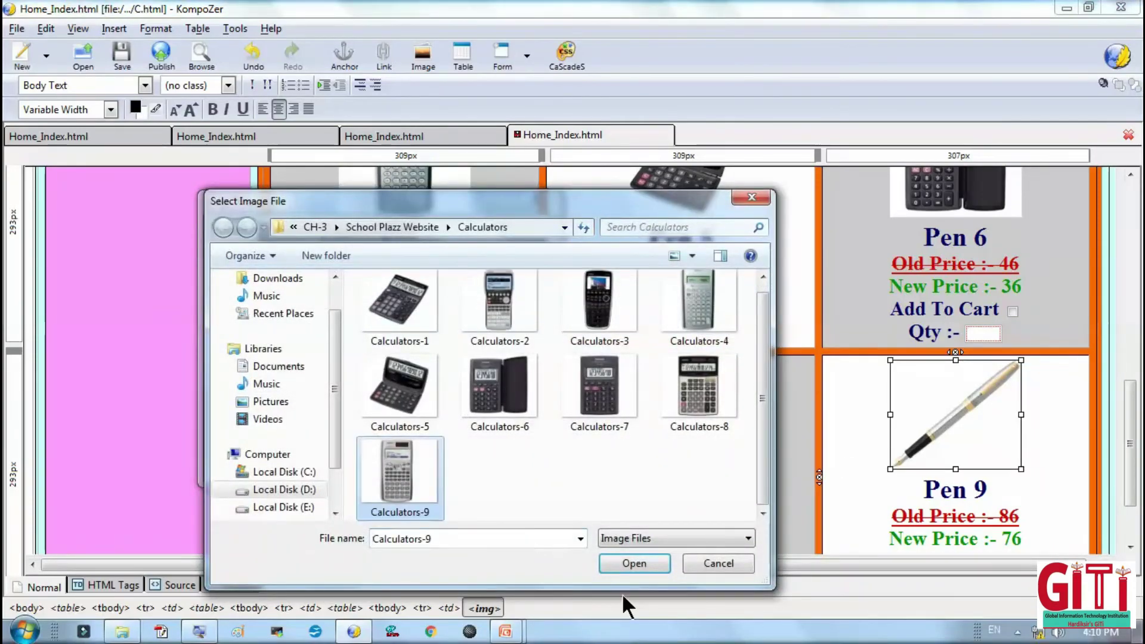
pyautogui.click(629, 562)
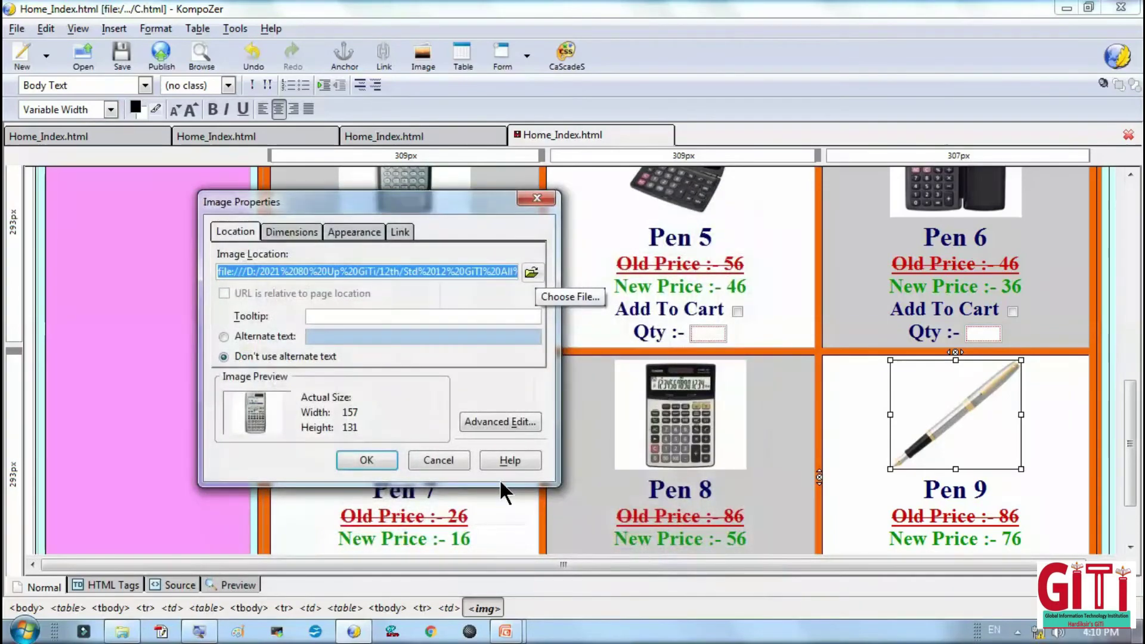
pyautogui.click(384, 459)
# Review the product pictures on the C page and the mixed products on the home page.
pyautogui.scroll(5, 395, 450)
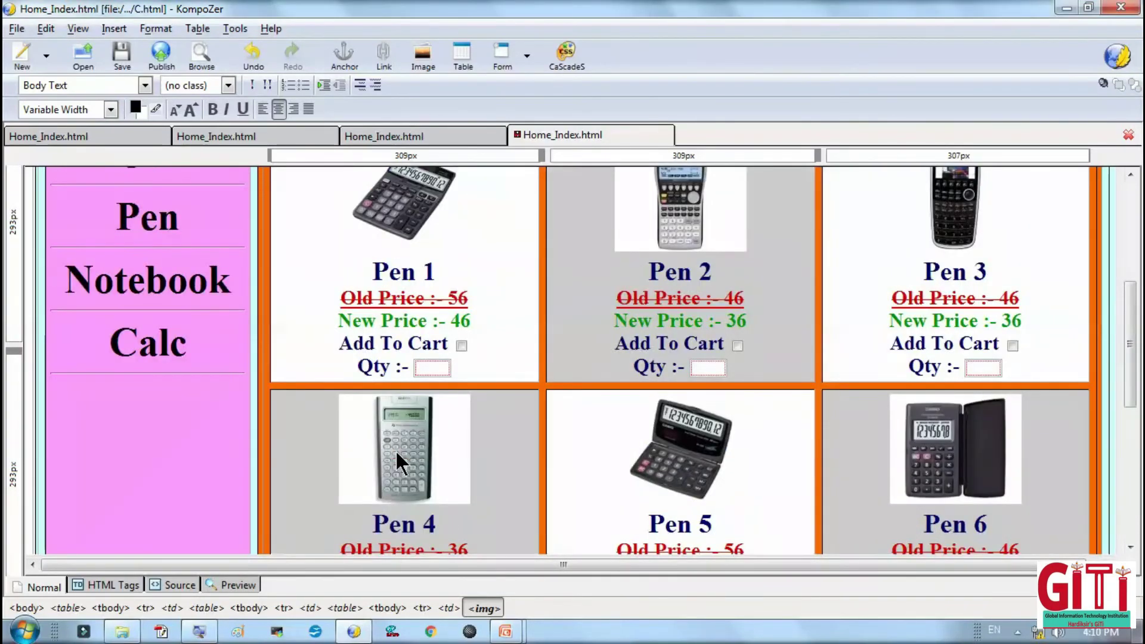
pyautogui.scroll(4, 401, 446)
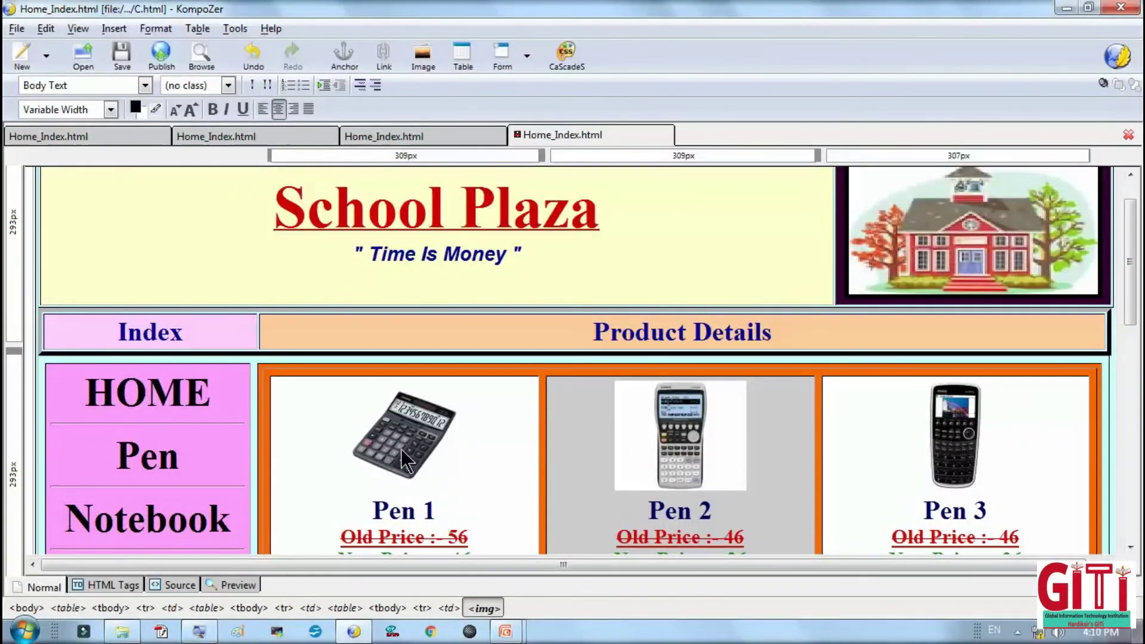
pyautogui.scroll(-3, 401, 449)
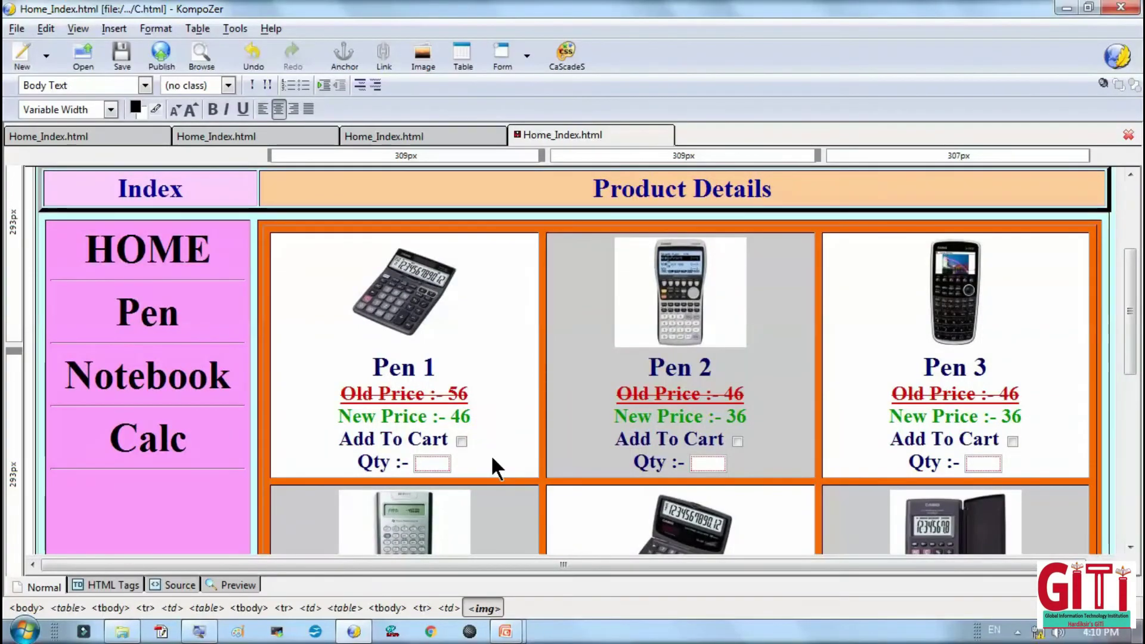
pyautogui.click(56, 127)
pyautogui.scroll(3, 87, 242)
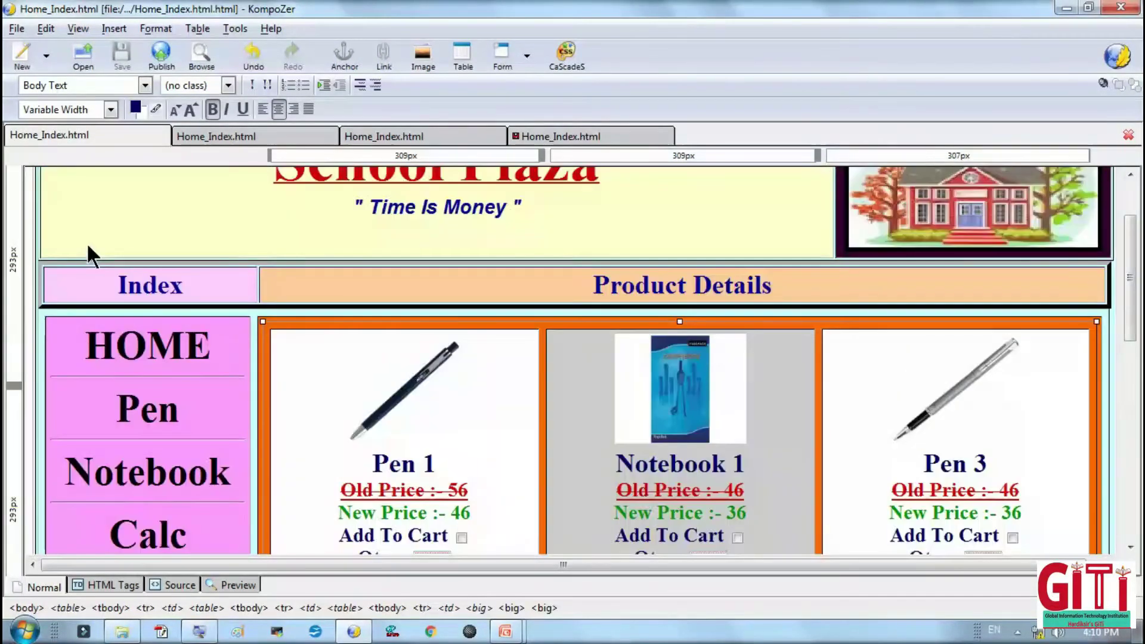
pyautogui.scroll(-3, 87, 242)
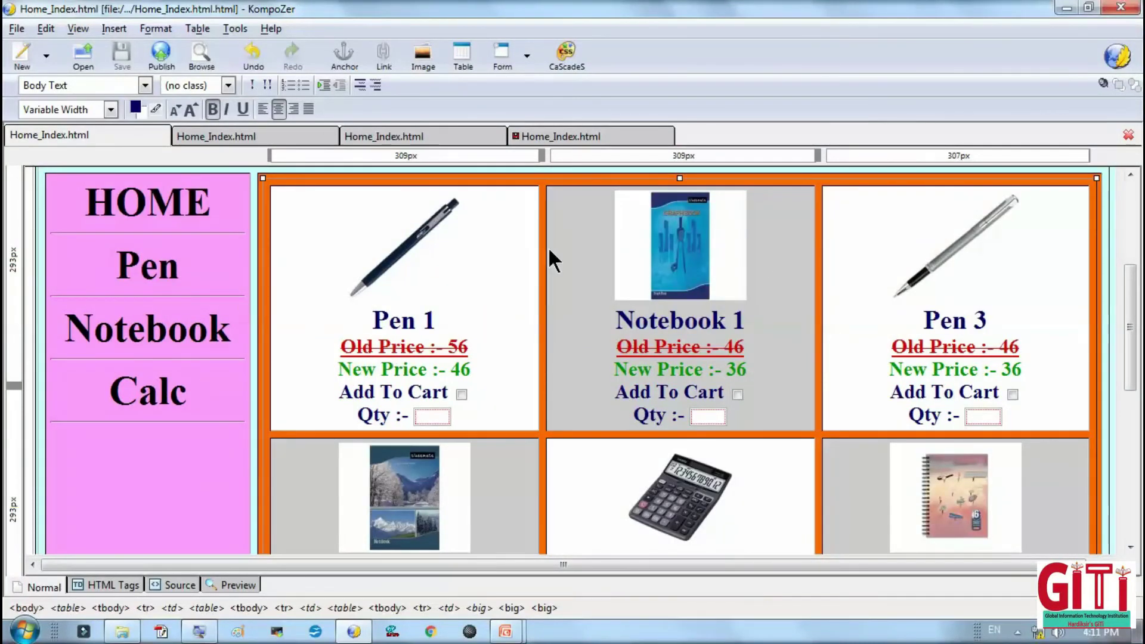
pyautogui.scroll(-6, 885, 323)
pyautogui.scroll(6, 885, 323)
# On the P page, reduce the text size of the Notebook and Calc index entries.
pyautogui.click(225, 137)
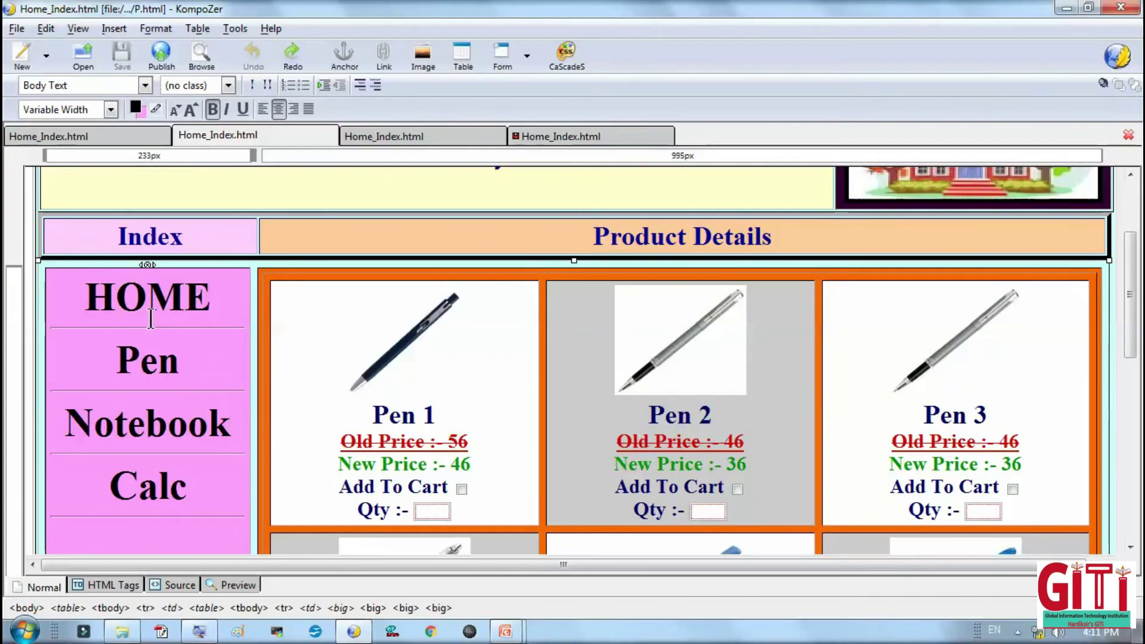
pyautogui.scroll(-6, 592, 350)
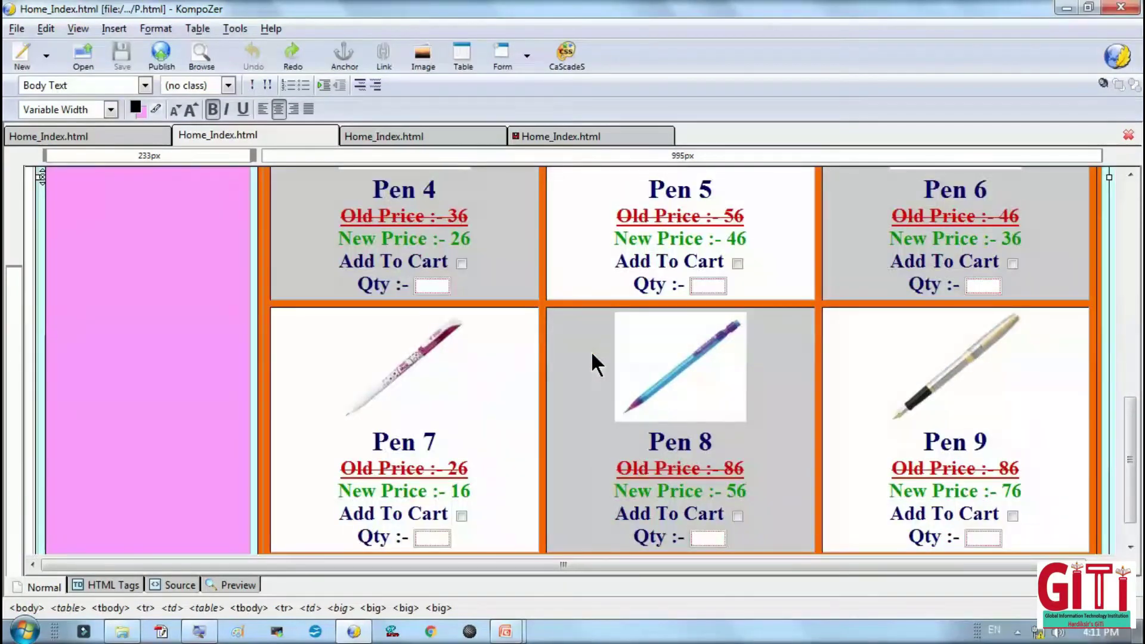
pyautogui.scroll(7, 590, 349)
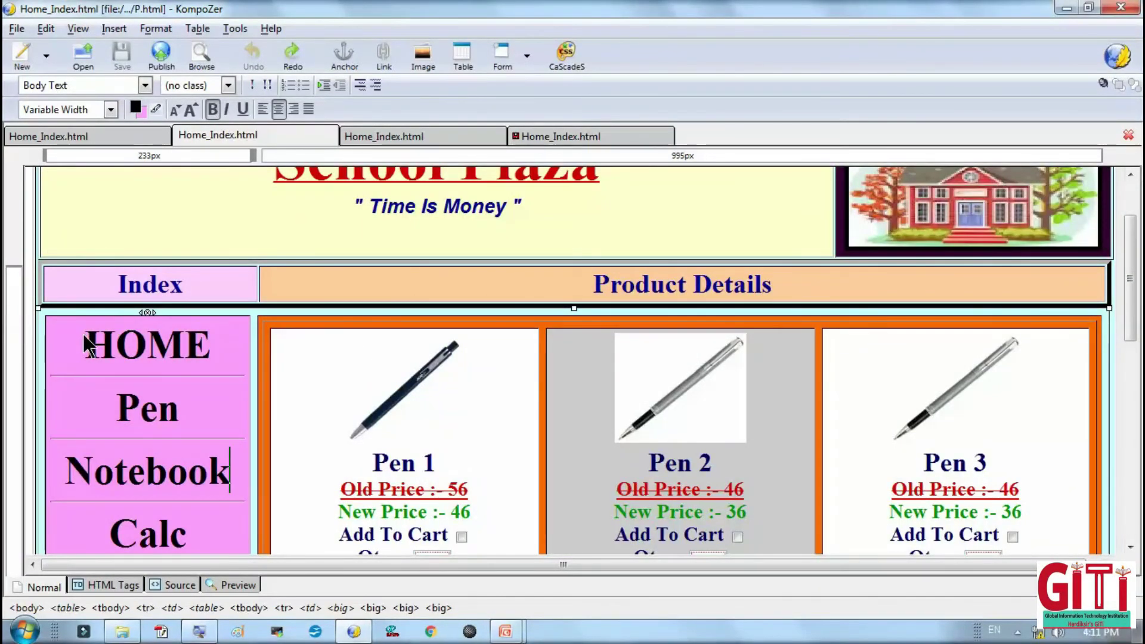
pyautogui.moveTo(60, 471); pyautogui.dragTo(182, 535)
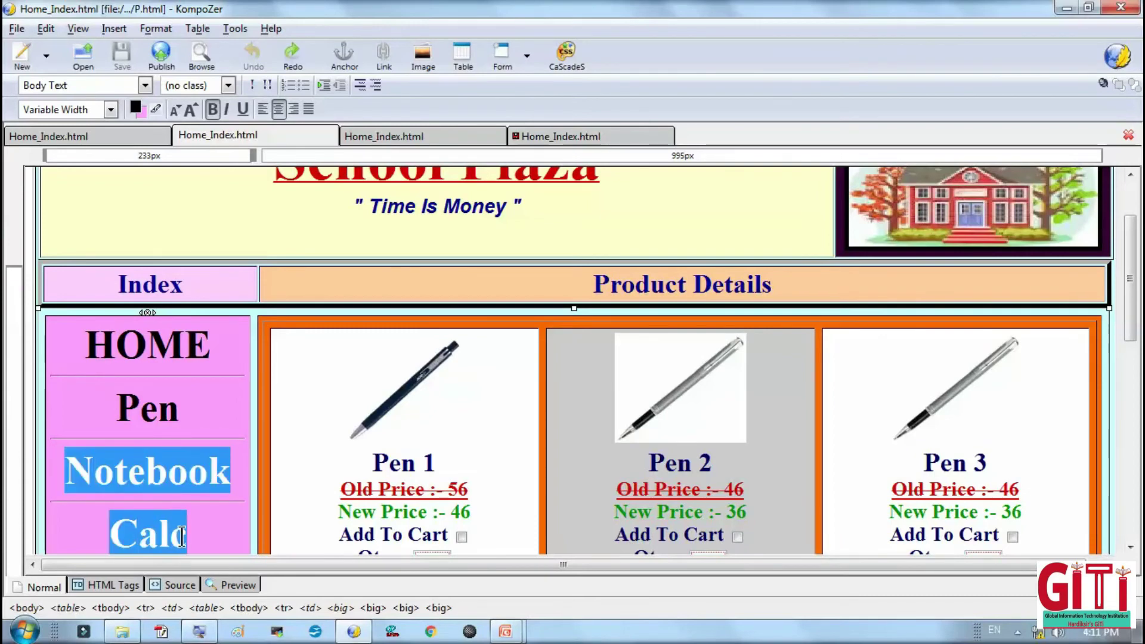
pyautogui.click(175, 111)
pyautogui.click(181, 414)
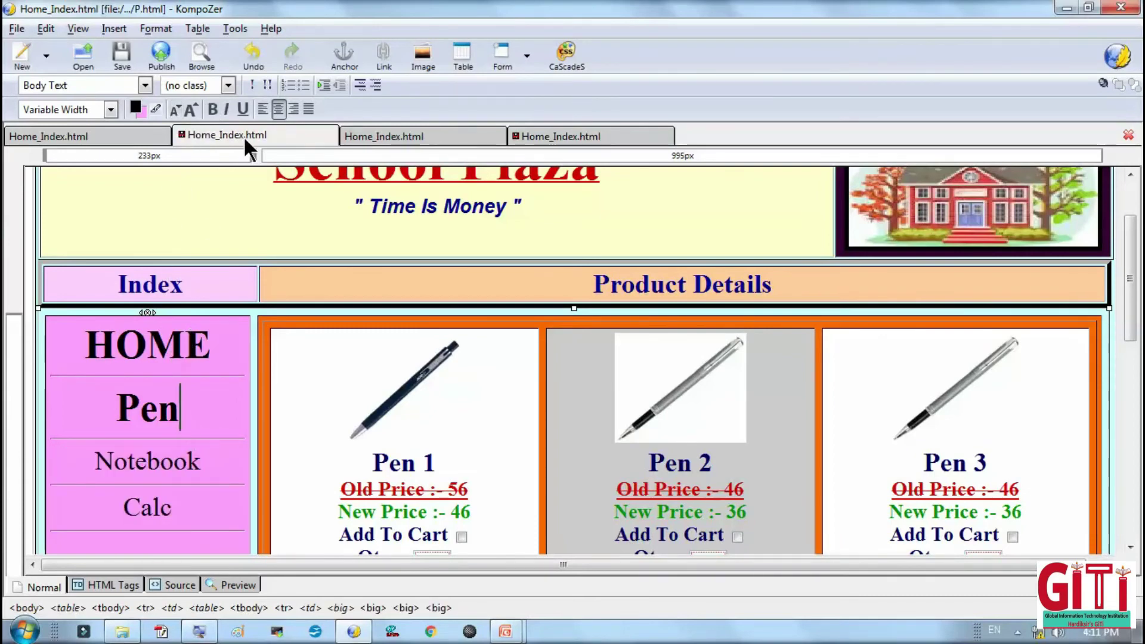
# On the N page, reduce the text size of the Pen and Calc index entries.
pyautogui.click(370, 135)
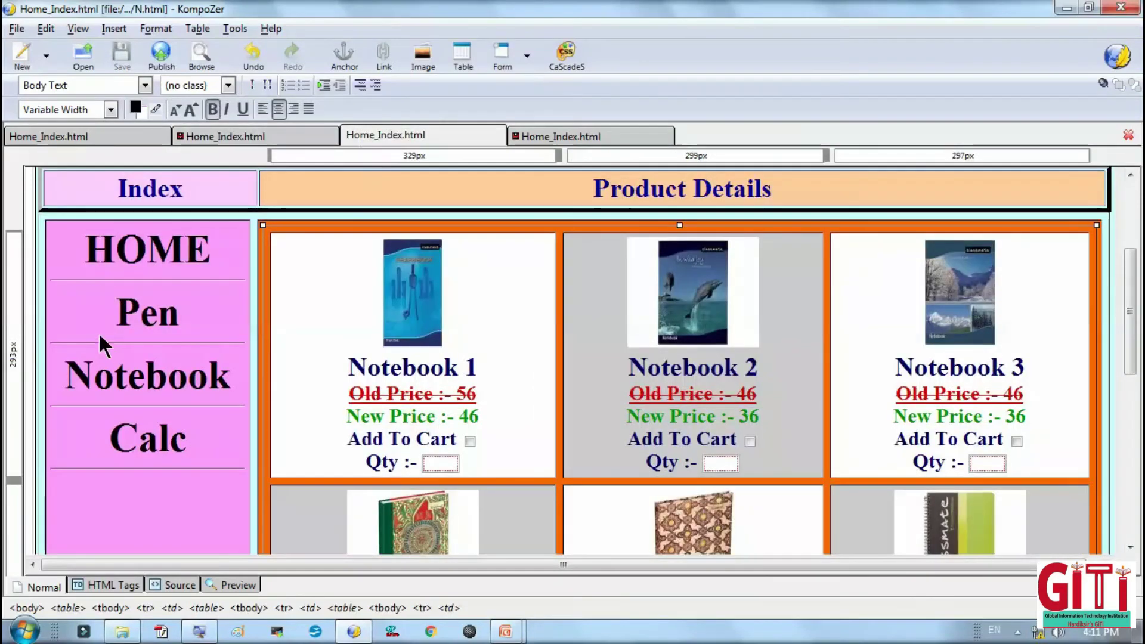
pyautogui.click(119, 313)
pyautogui.moveTo(124, 313); pyautogui.dragTo(182, 321)
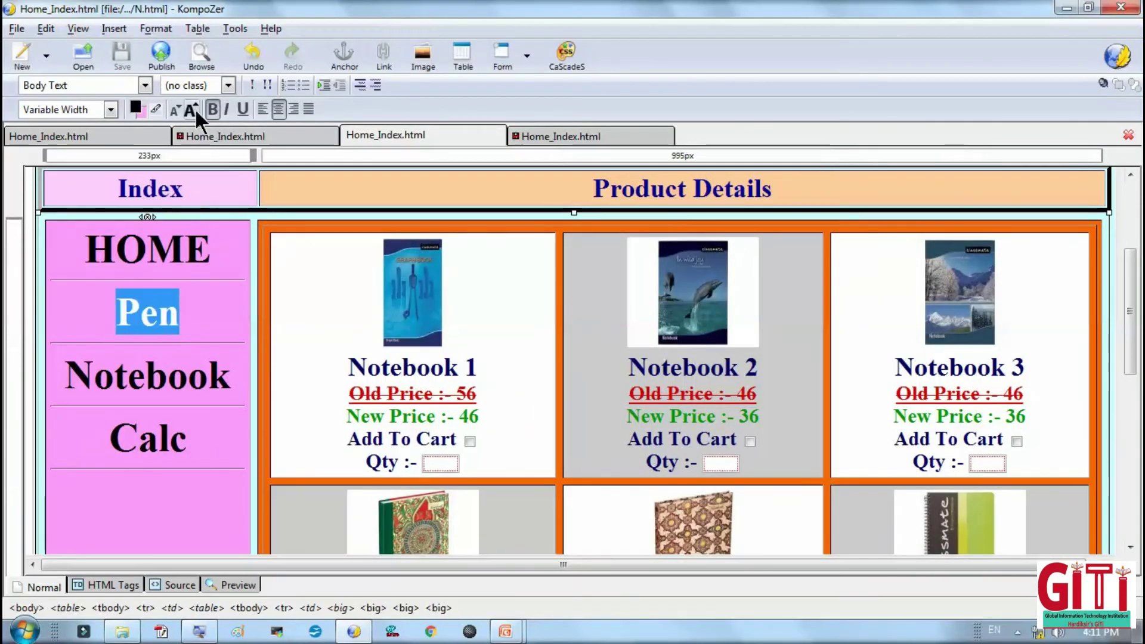
pyautogui.click(175, 109)
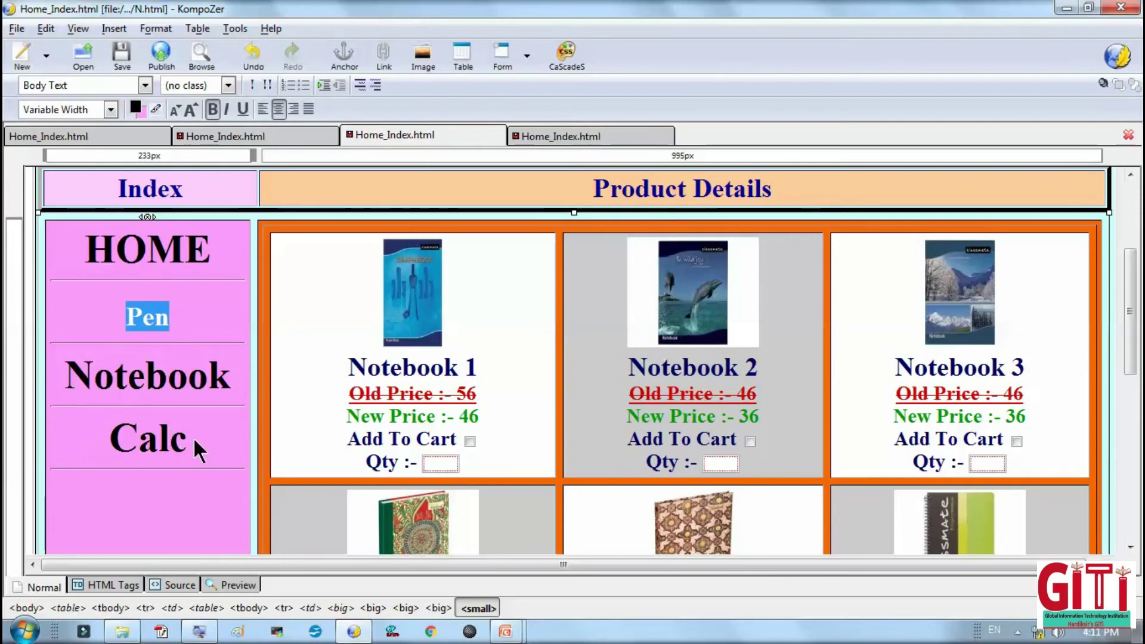
pyautogui.moveTo(188, 439); pyautogui.dragTo(108, 440)
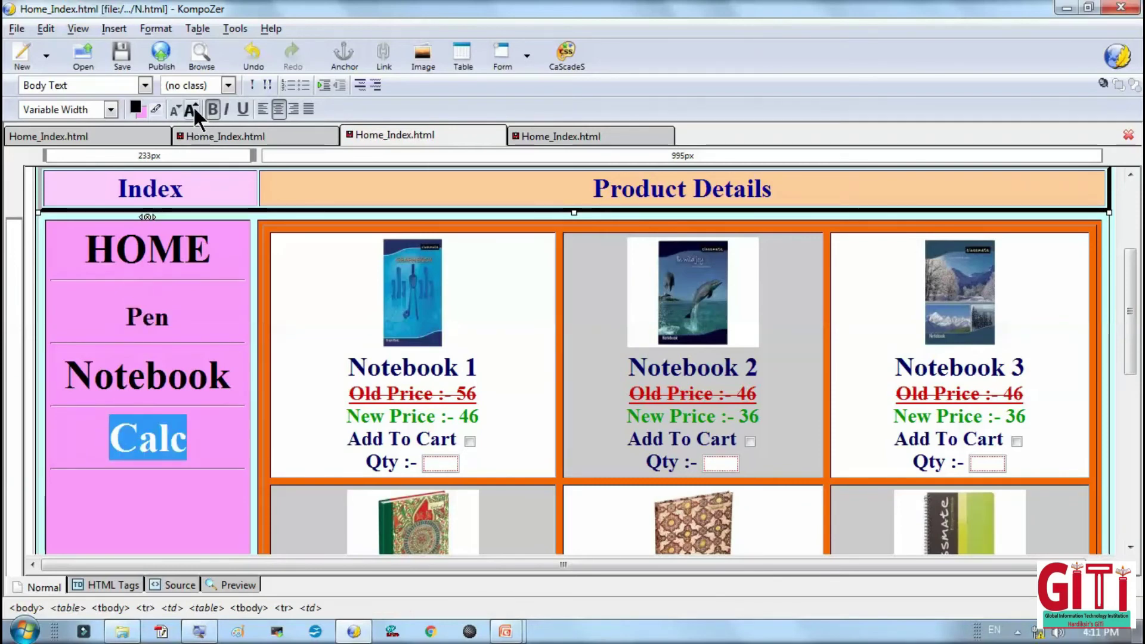
pyautogui.click(178, 110)
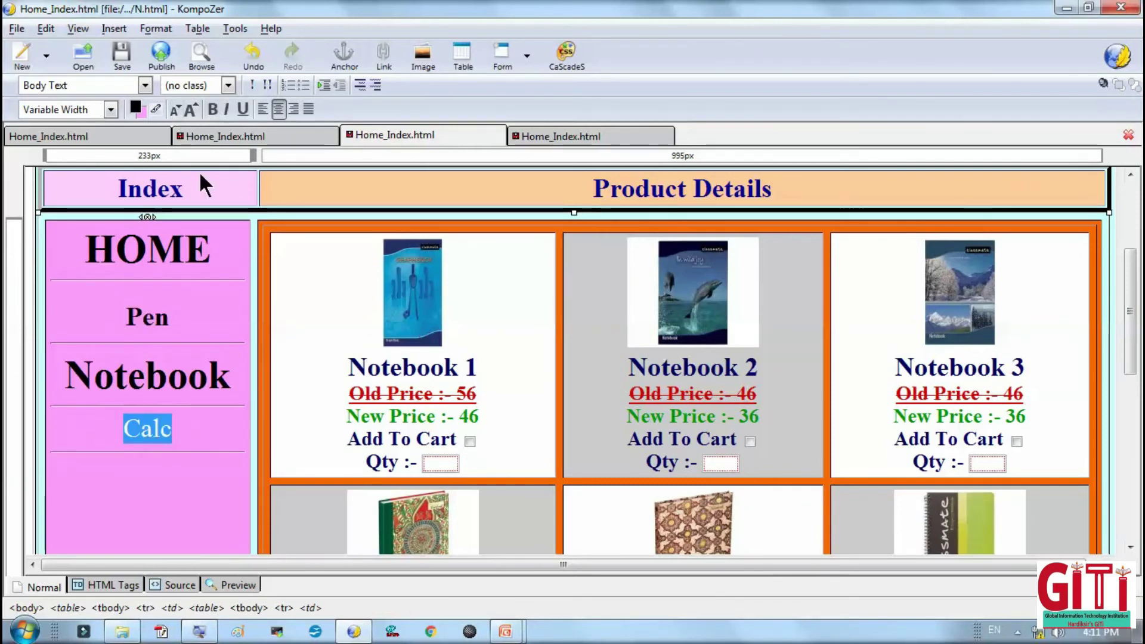
# On the C page, reduce the text size of the Pen and Notebook index entries and save the page.
pyautogui.click(534, 142)
pyautogui.click(189, 306)
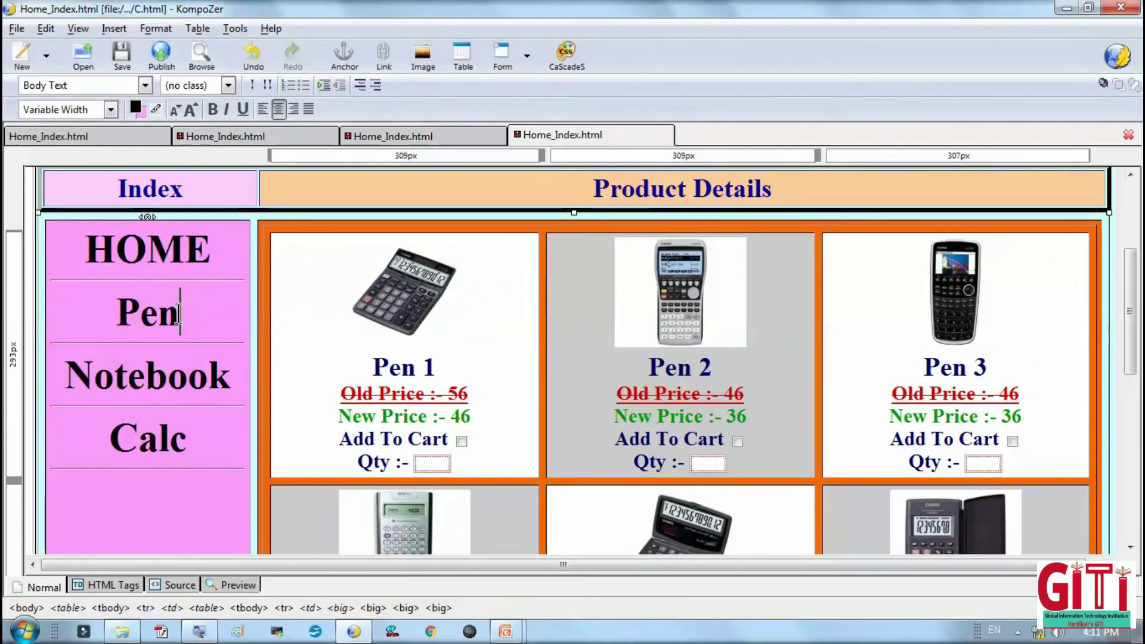
pyautogui.moveTo(119, 298); pyautogui.dragTo(232, 371)
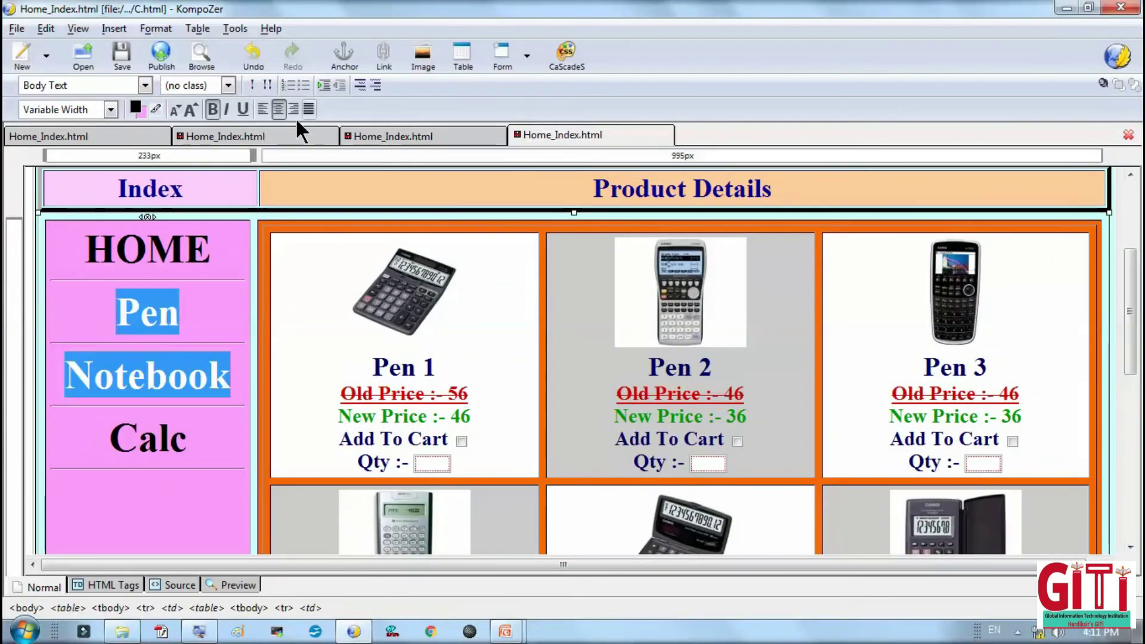
pyautogui.click(182, 107)
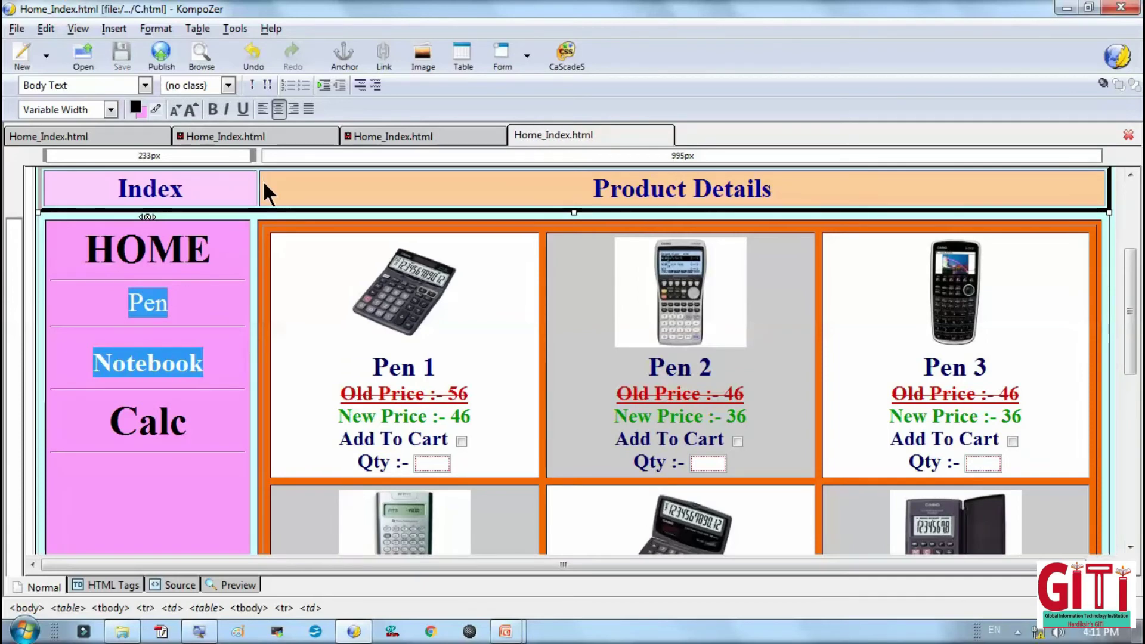
# Close the web page editor, saving the changes to the P and N pages.
pyautogui.click(1121, 7)
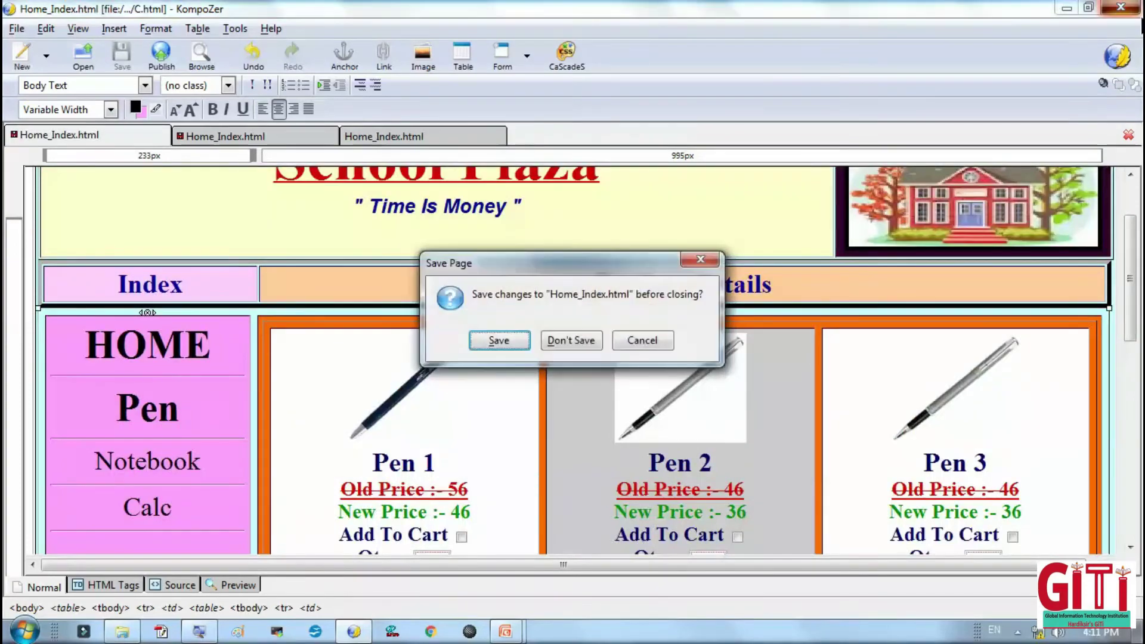
pyautogui.click(490, 340)
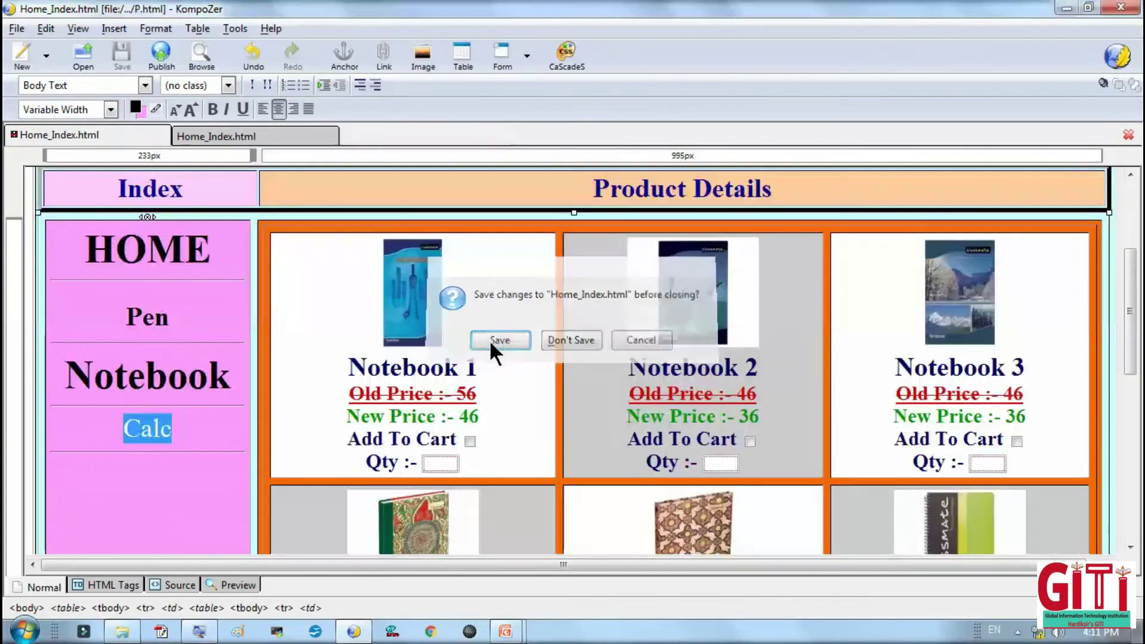
pyautogui.click(489, 341)
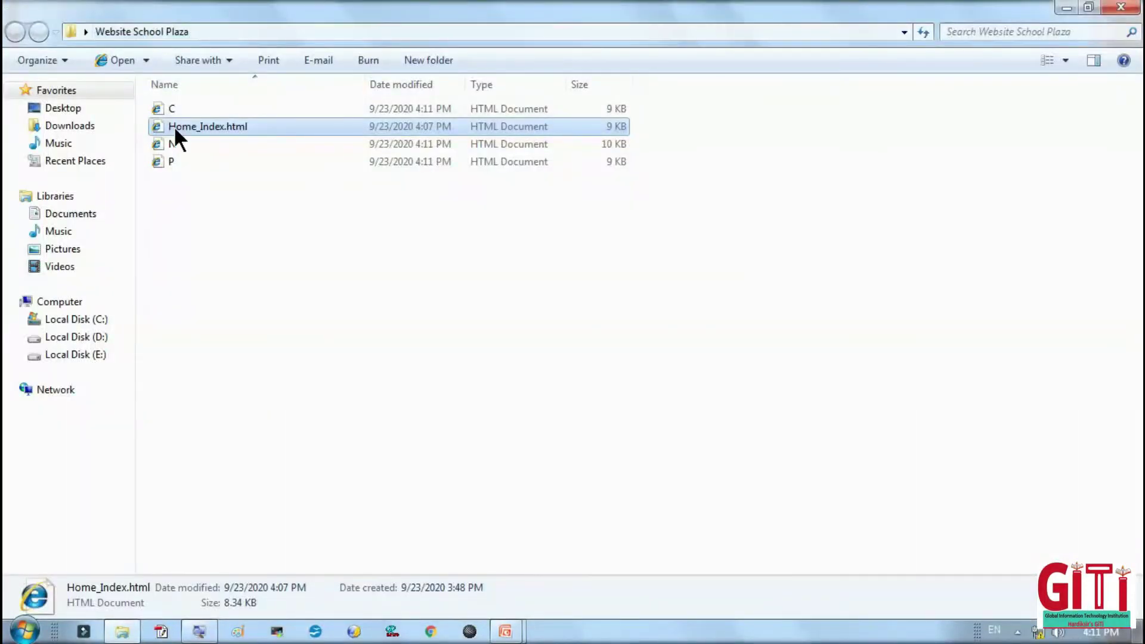
# Look over the Home_Index.html, P, N and C files in the Website School Plaza folder.
pyautogui.click(194, 126)
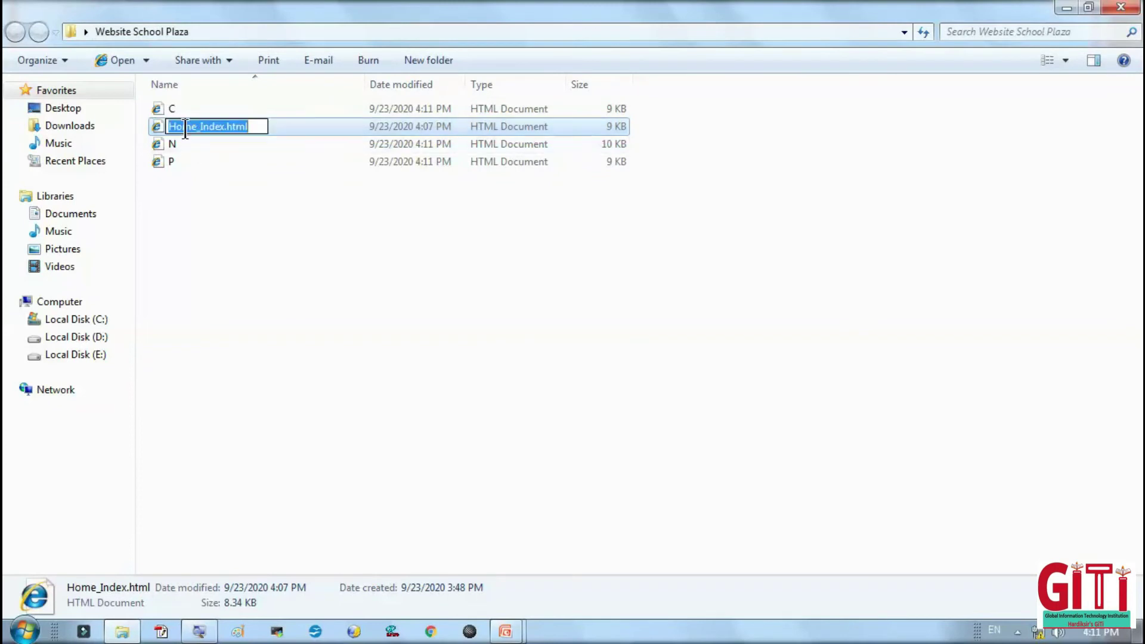
pyautogui.click(185, 127)
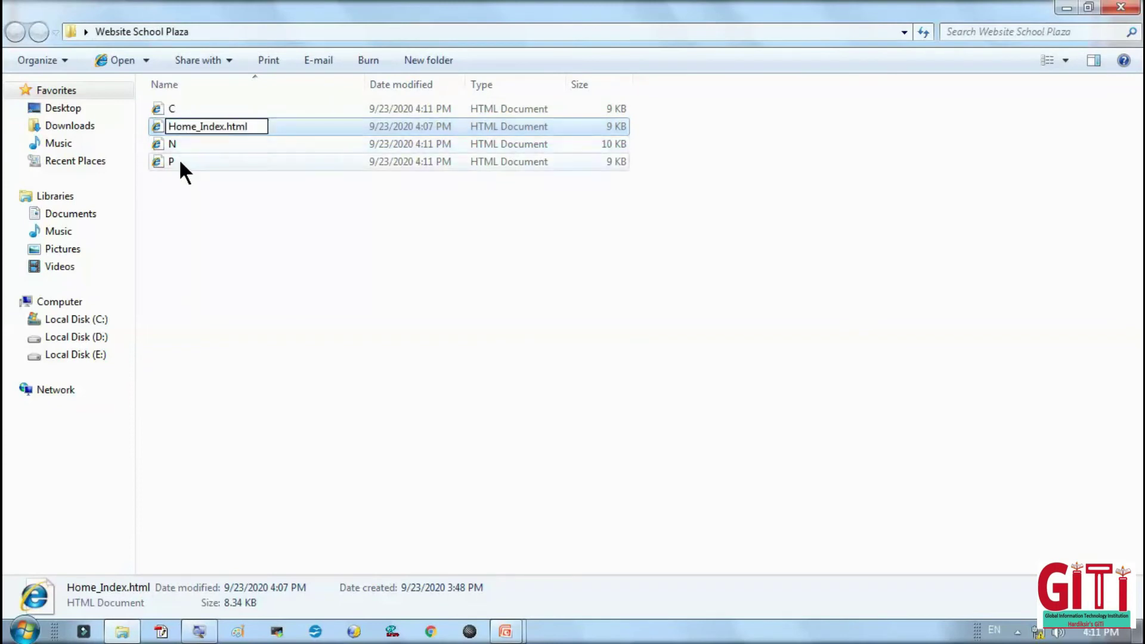
pyautogui.click(179, 160)
pyautogui.click(182, 144)
pyautogui.click(192, 110)
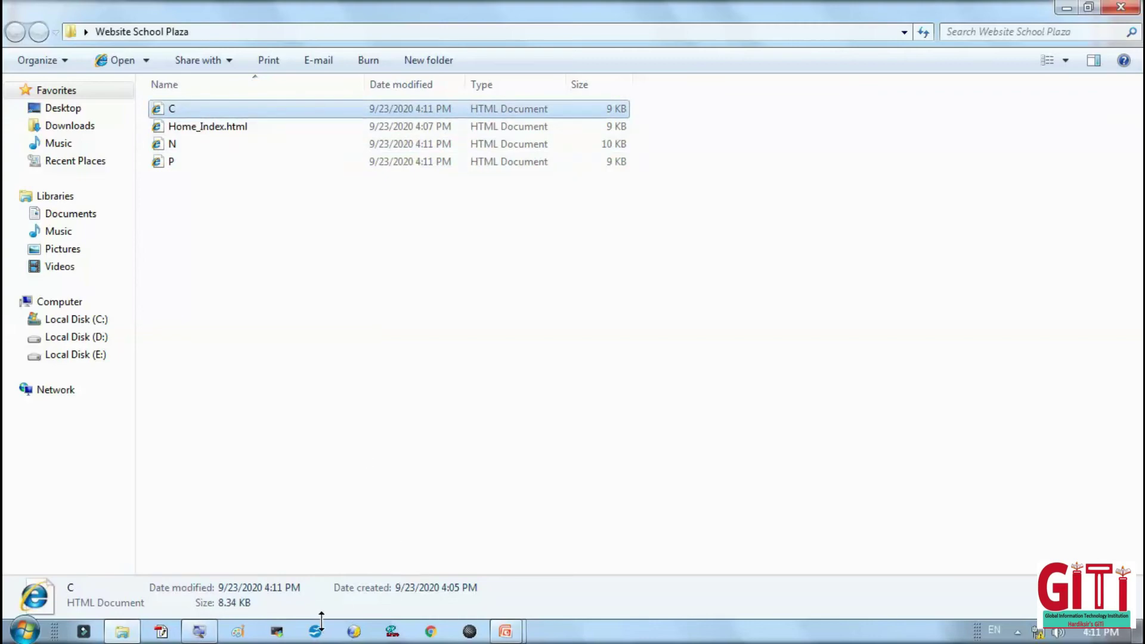
# Launch KompoZer, open Home_Index.html from the Website School Plaza folder and place the cursor in the Pen index entry.
pyautogui.click(353, 633)
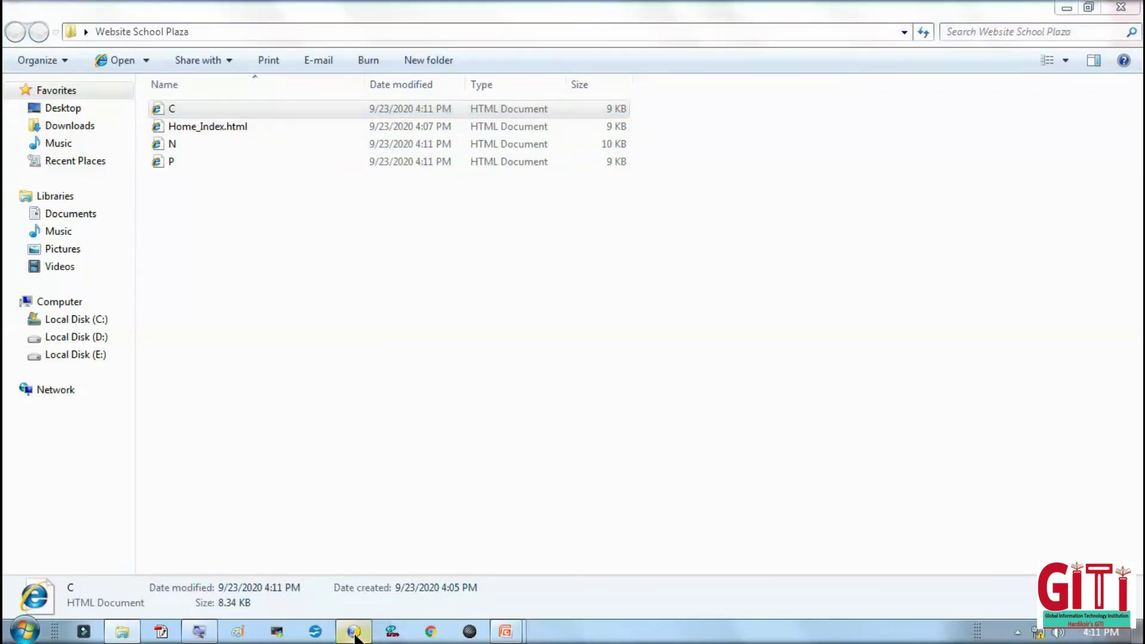
pyautogui.click(356, 274)
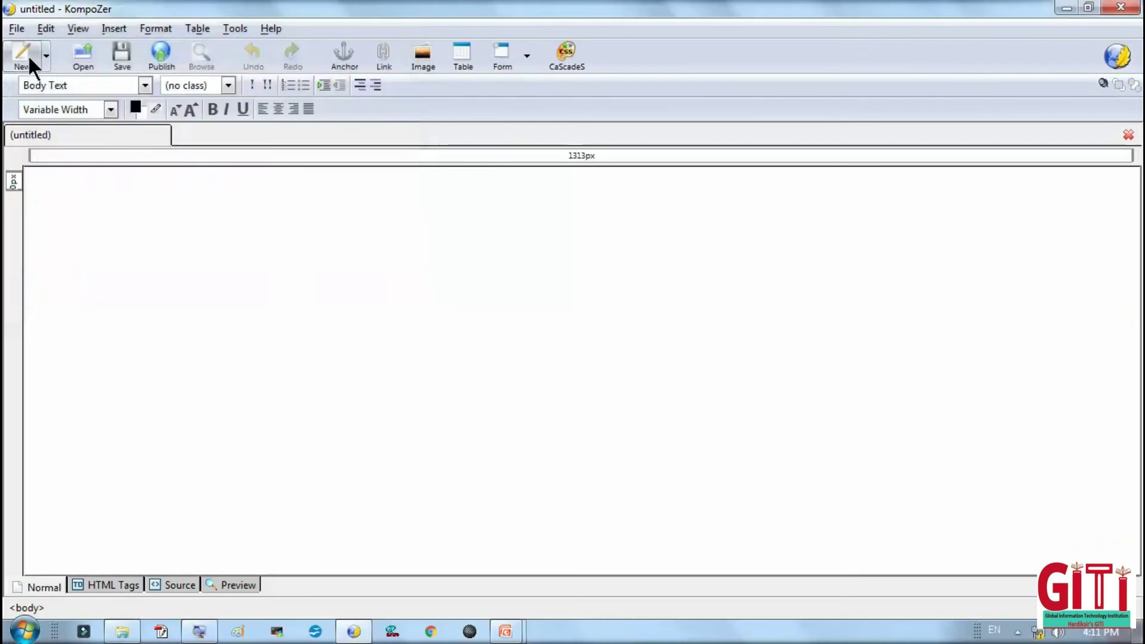
pyautogui.click(17, 28)
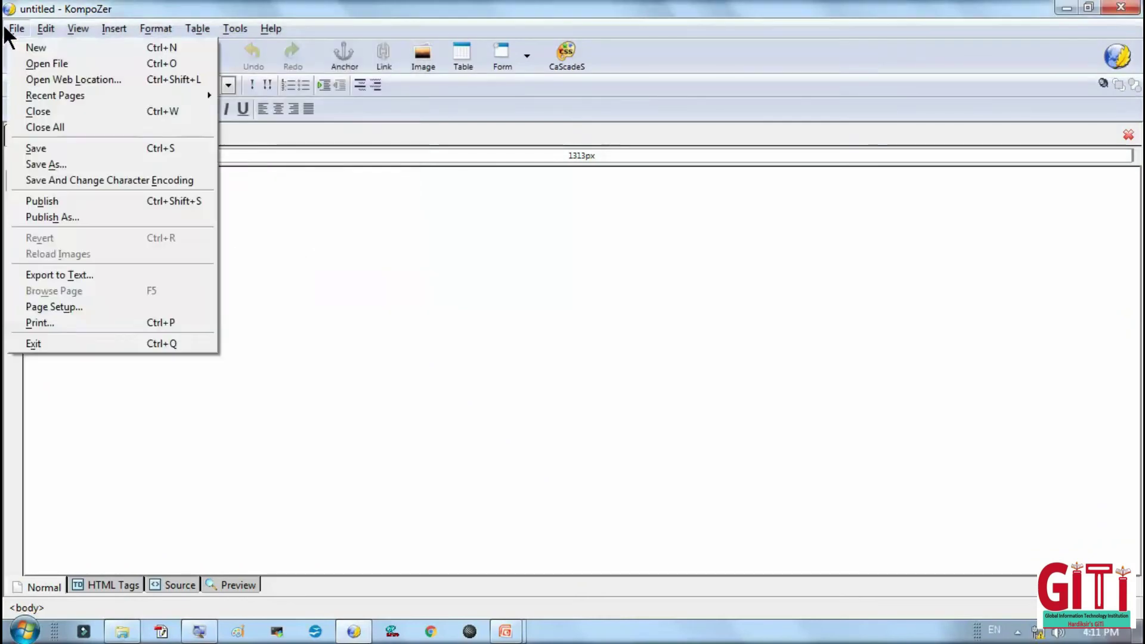
pyautogui.click(46, 68)
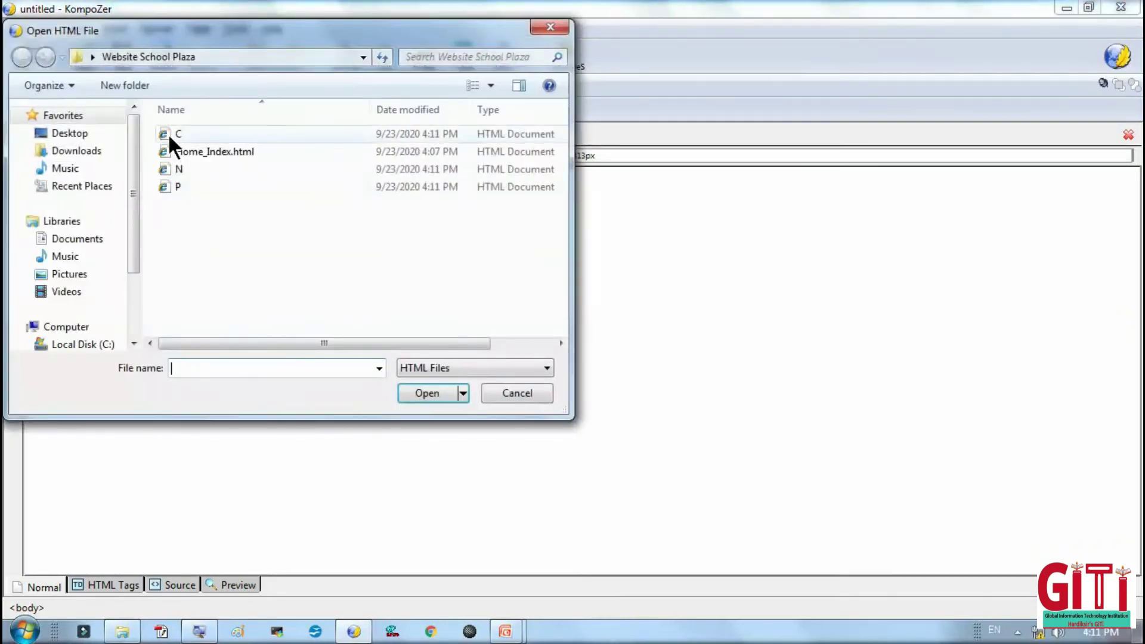
pyautogui.click(195, 151)
pyautogui.click(442, 389)
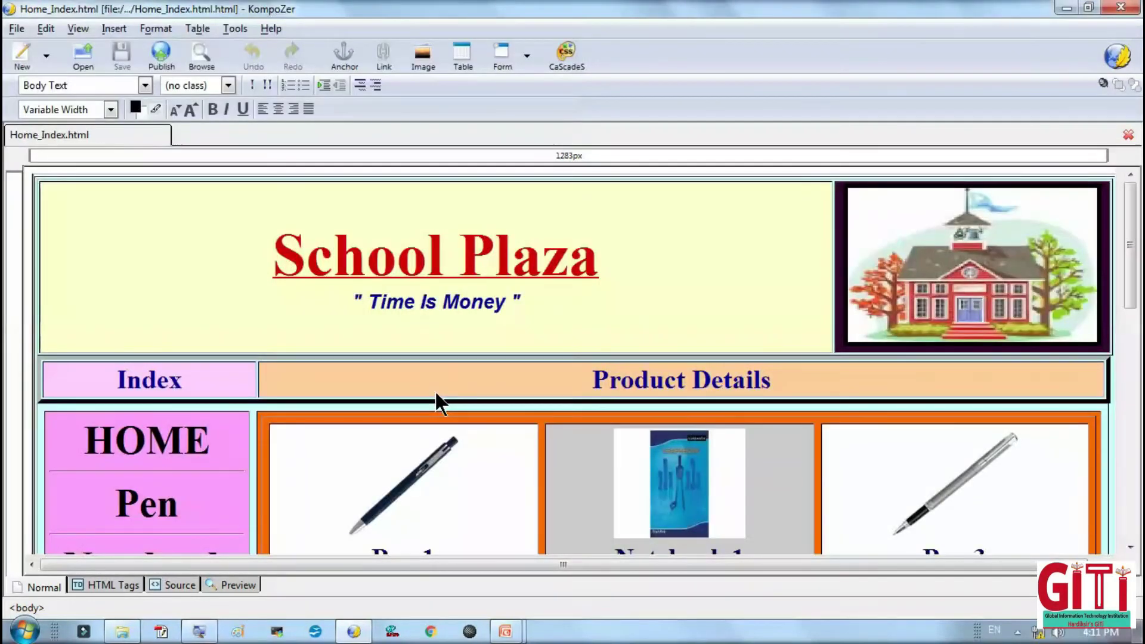
pyautogui.scroll(-3, 298, 262)
pyautogui.click(168, 406)
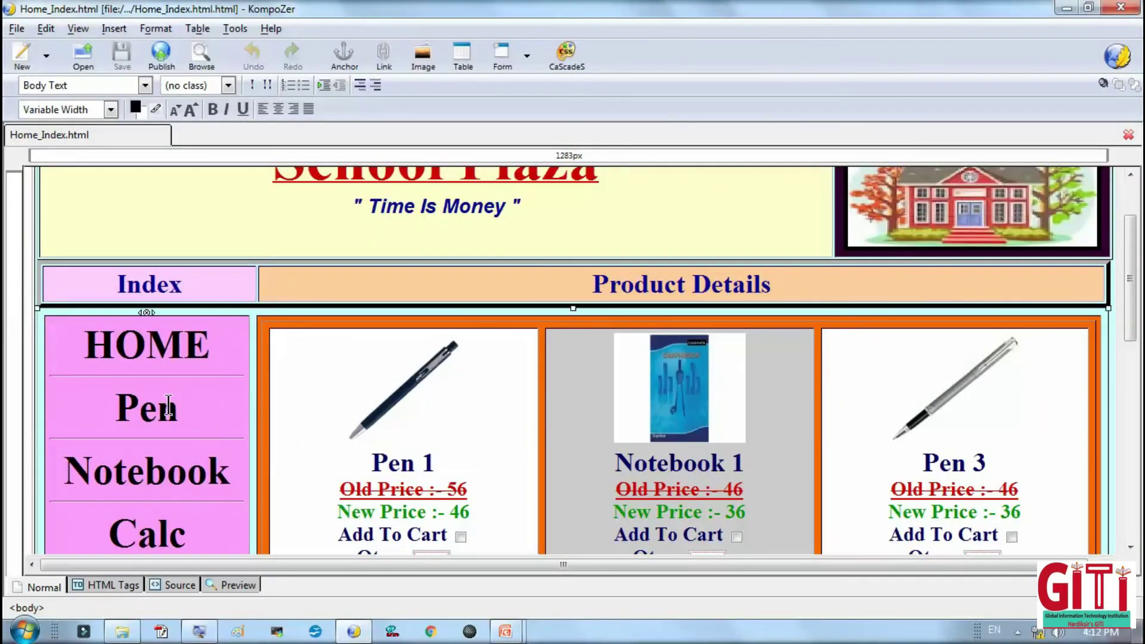
# Start a link on the Pen index entry and choose the P page from the Website School Plaza folder as its location.
pyautogui.doubleClick(168, 405)
pyautogui.click(119, 29)
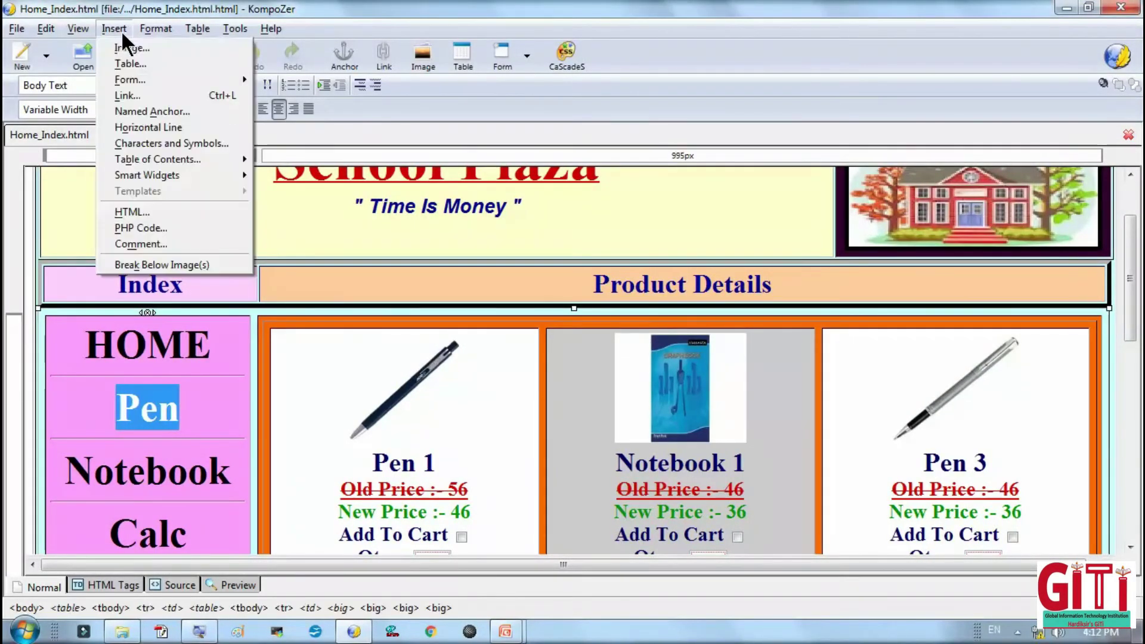
pyautogui.click(152, 95)
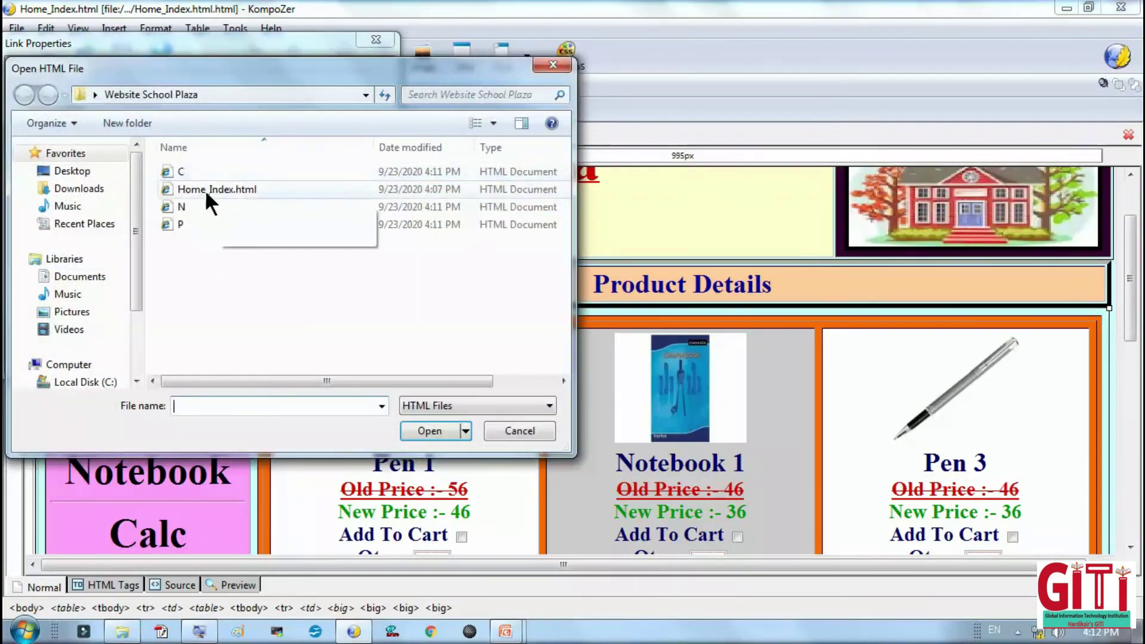
pyautogui.moveTo(246, 64); pyautogui.dragTo(444, 54)
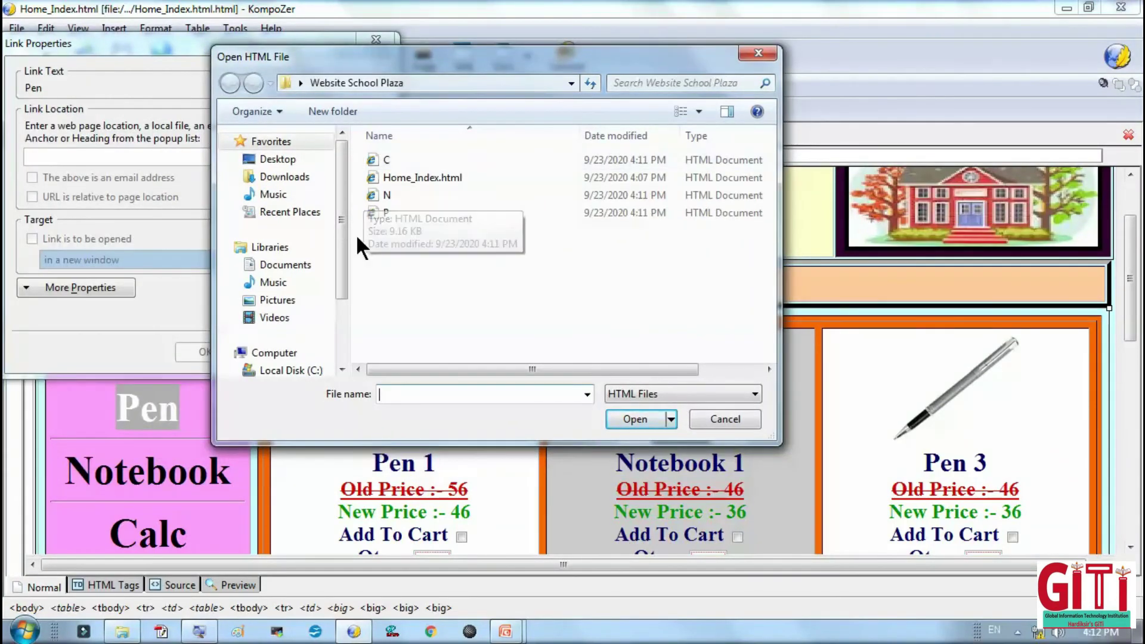
pyautogui.doubleClick(385, 213)
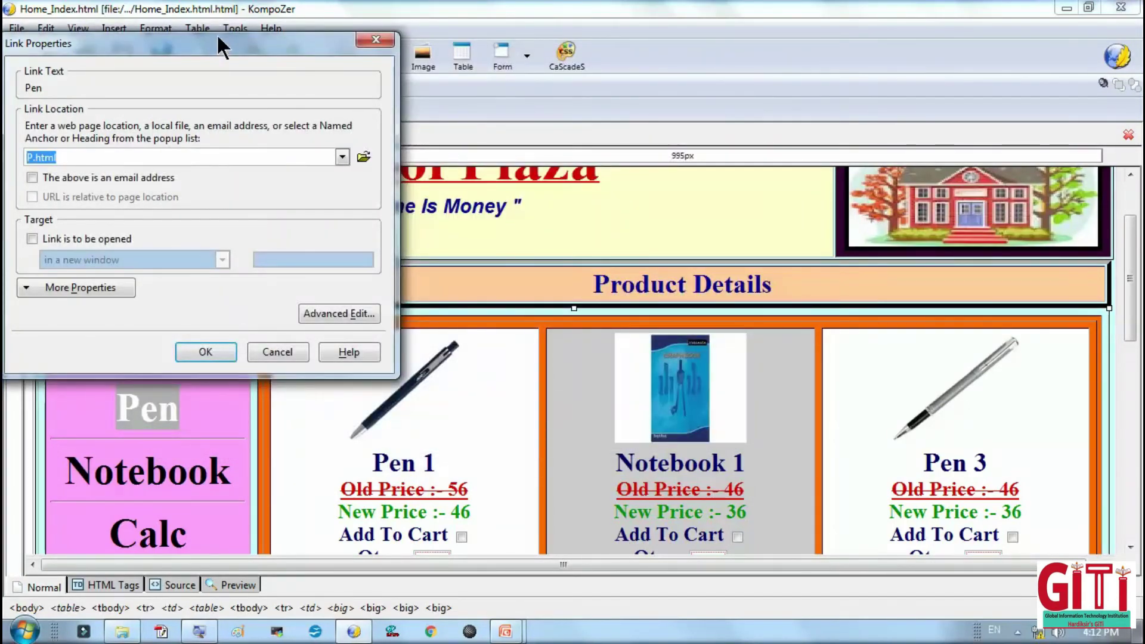
pyautogui.moveTo(216, 34); pyautogui.dragTo(428, 76)
# Set the Pen link's target to open in same window, without framesets, and apply the link.
pyautogui.click(280, 279)
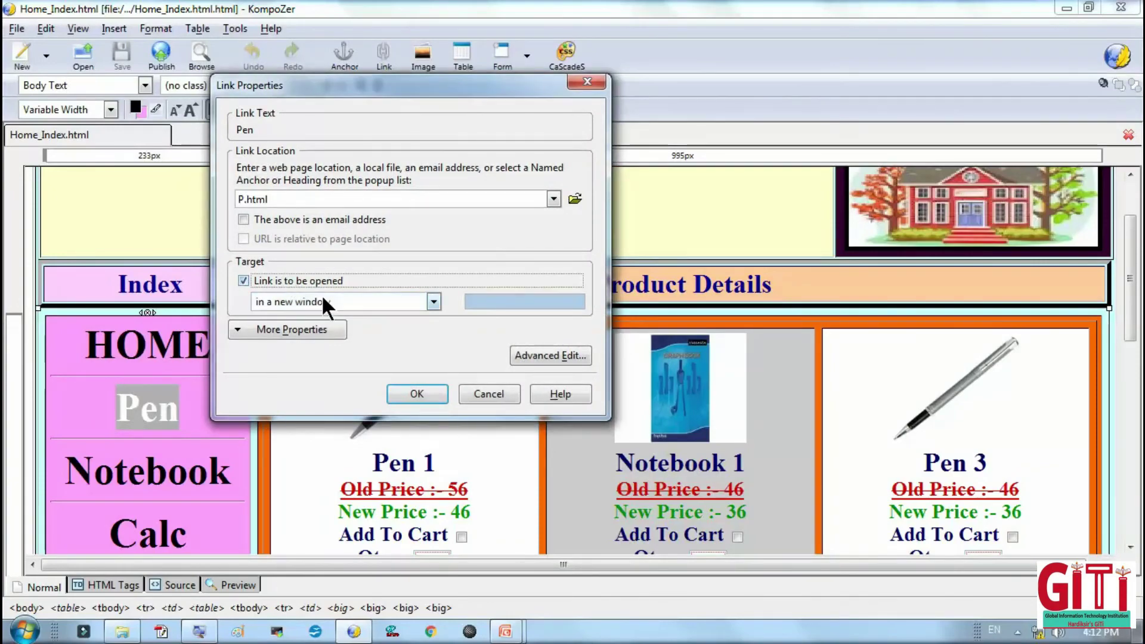
pyautogui.click(237, 630)
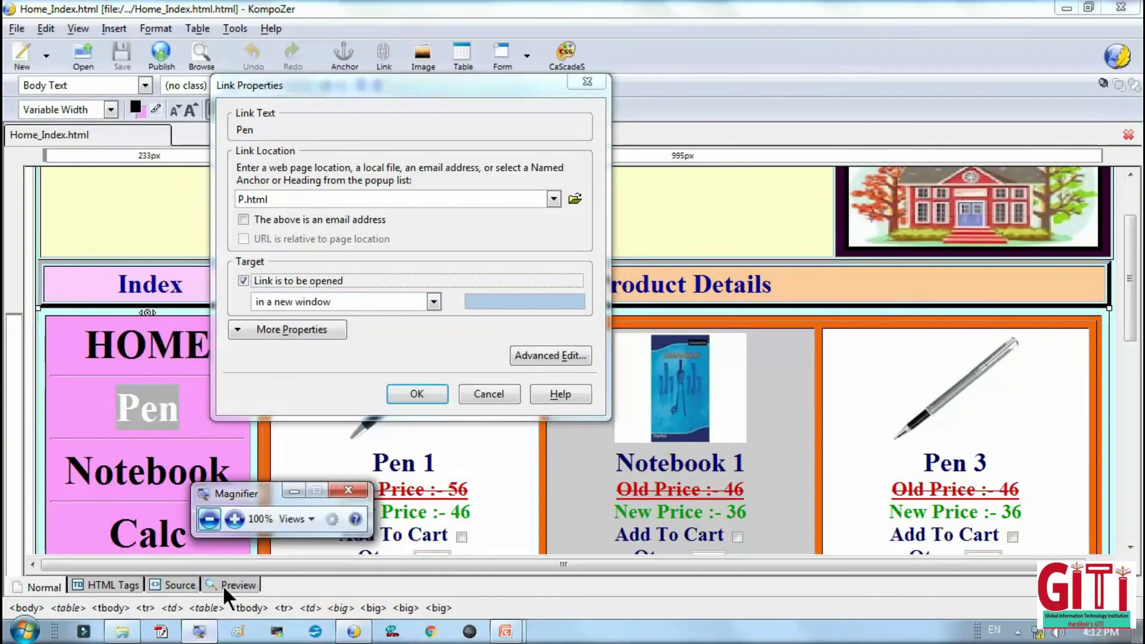
pyautogui.click(237, 519)
pyautogui.press('Tab')
pyautogui.hotkey('alt', 'Down')
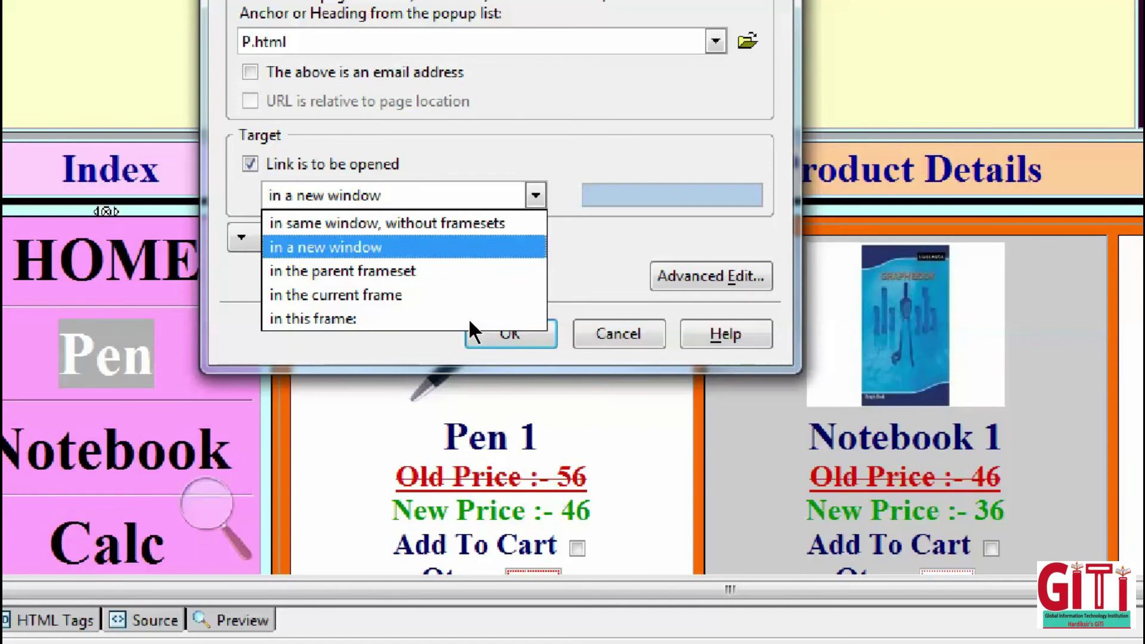
pyautogui.press('Up')
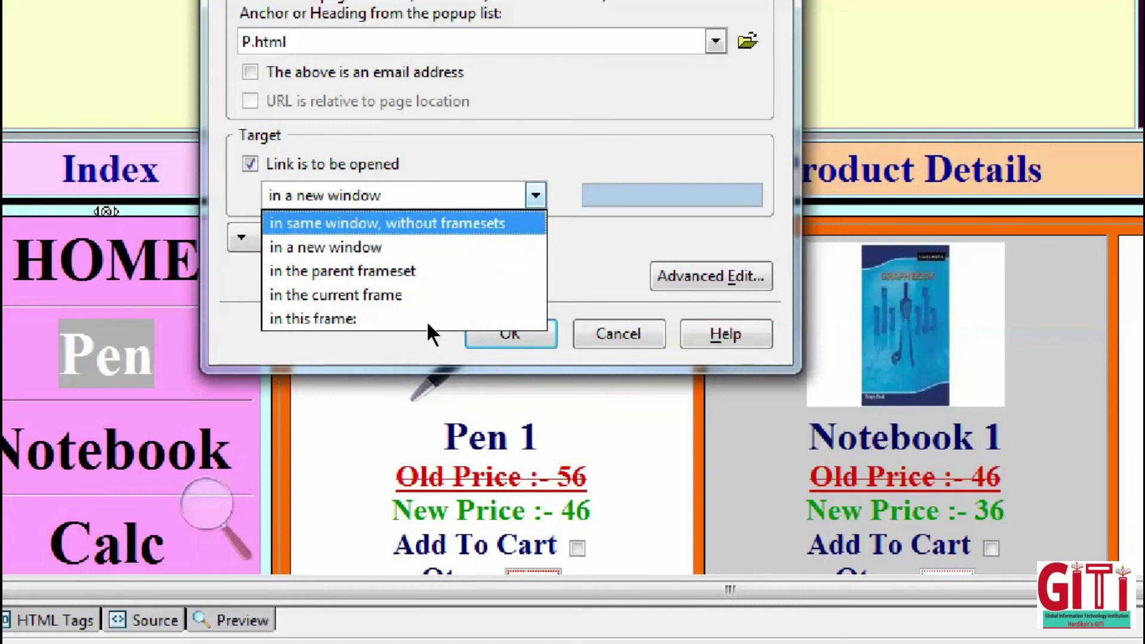
pyautogui.press('Return')
pyautogui.press('Return')
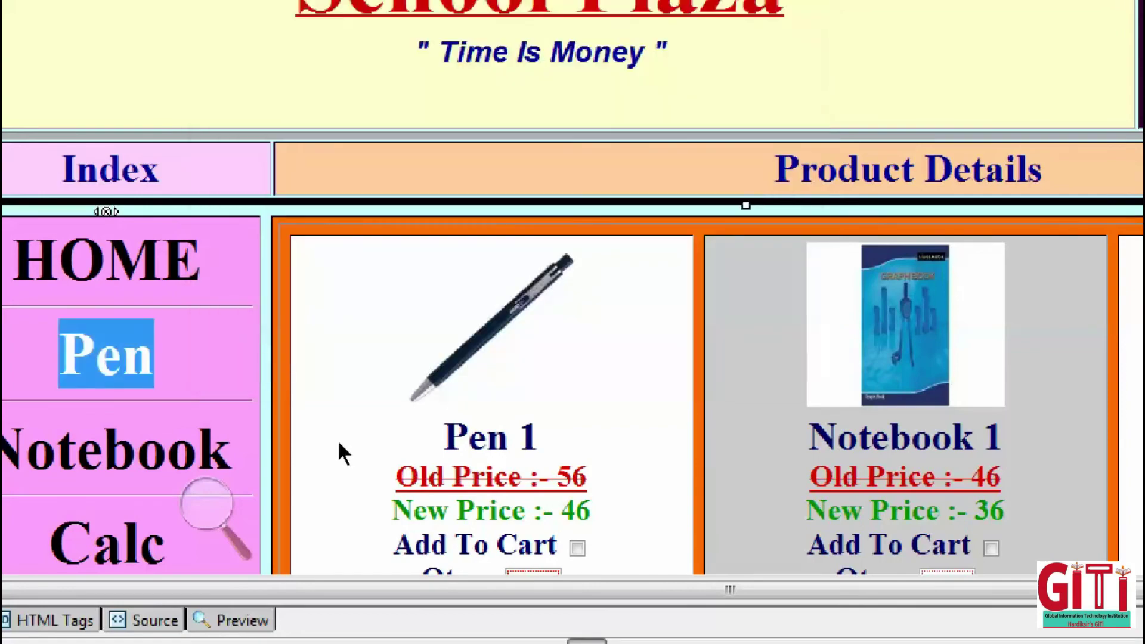
pyautogui.click(205, 518)
pyautogui.click(195, 518)
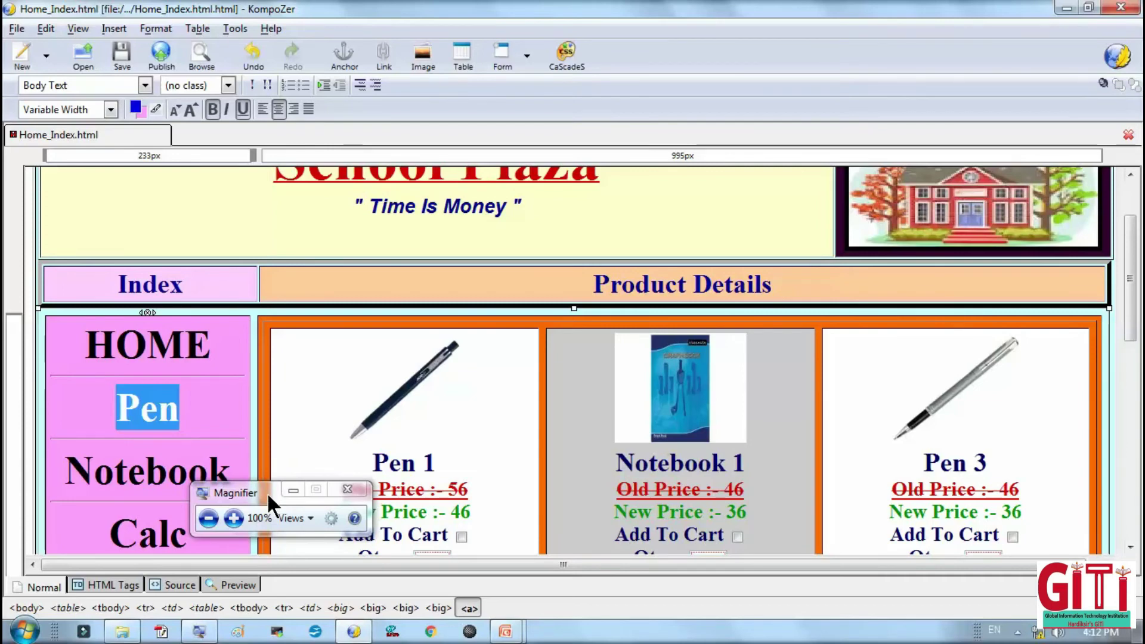
pyautogui.moveTo(267, 492); pyautogui.dragTo(604, 321)
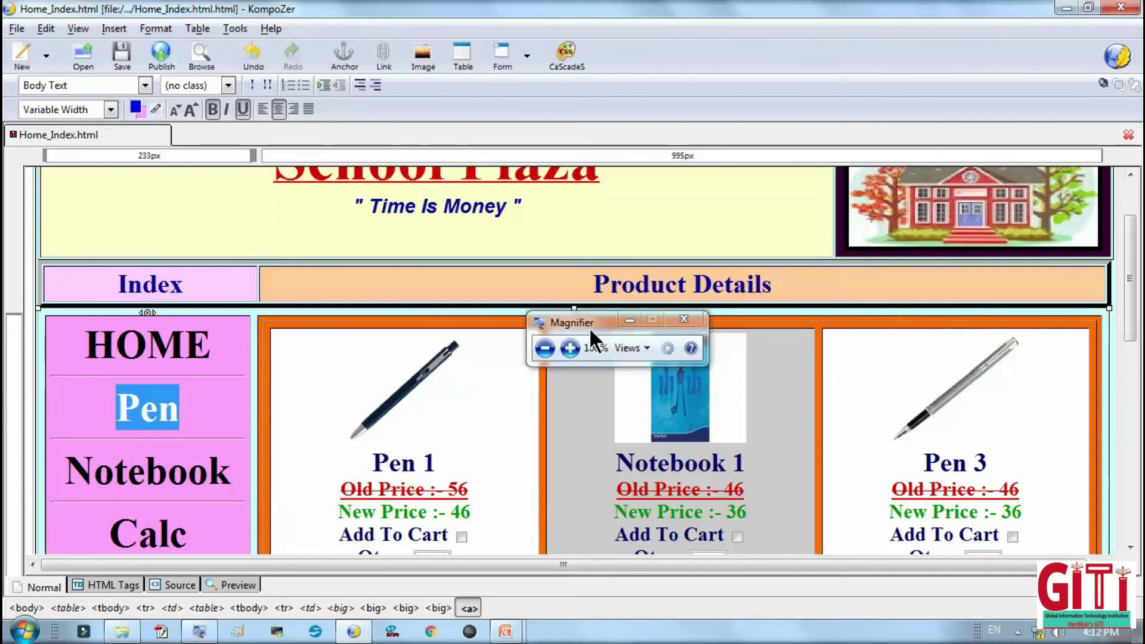
# Link the Notebook index entry to N.html, set to open in same window, without framesets.
pyautogui.moveTo(240, 468); pyautogui.dragTo(49, 465)
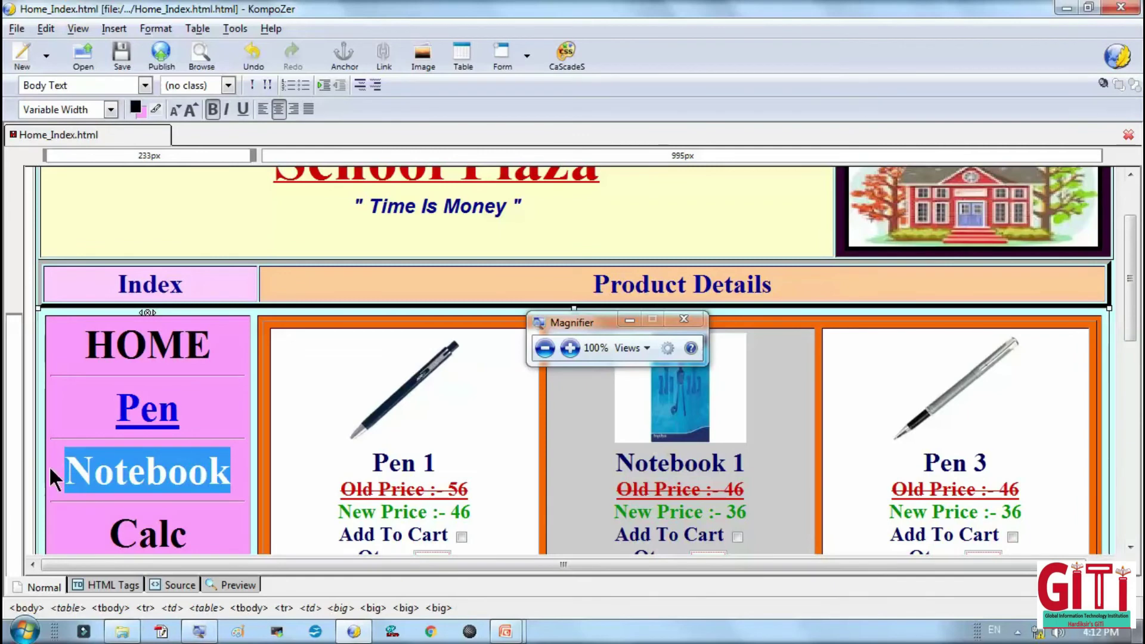
pyautogui.click(100, 29)
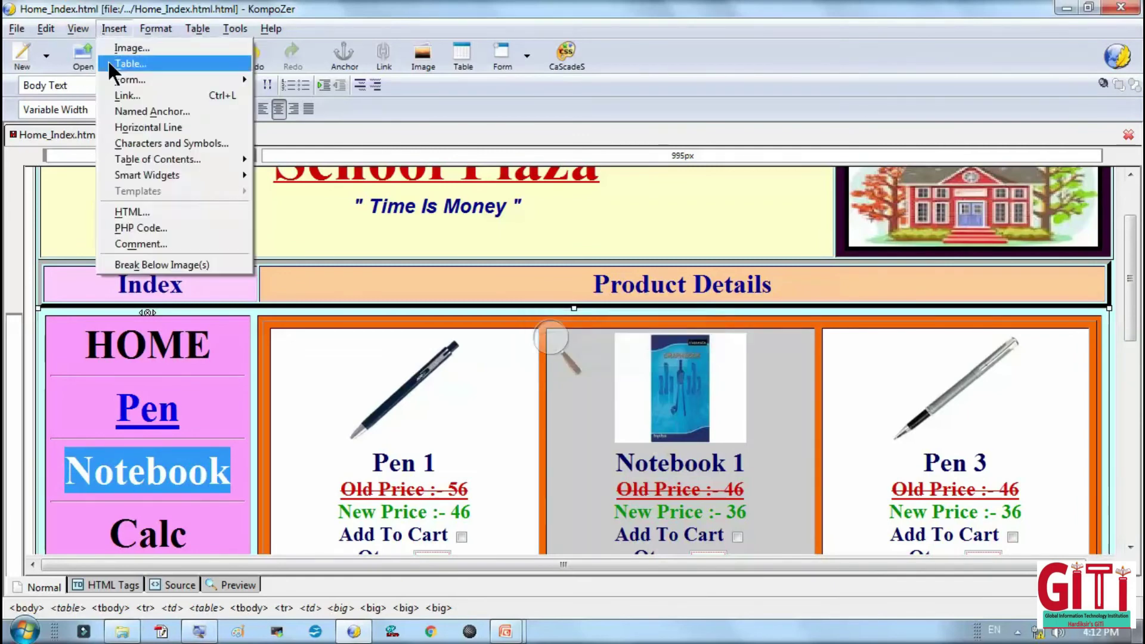
pyautogui.click(506, 106)
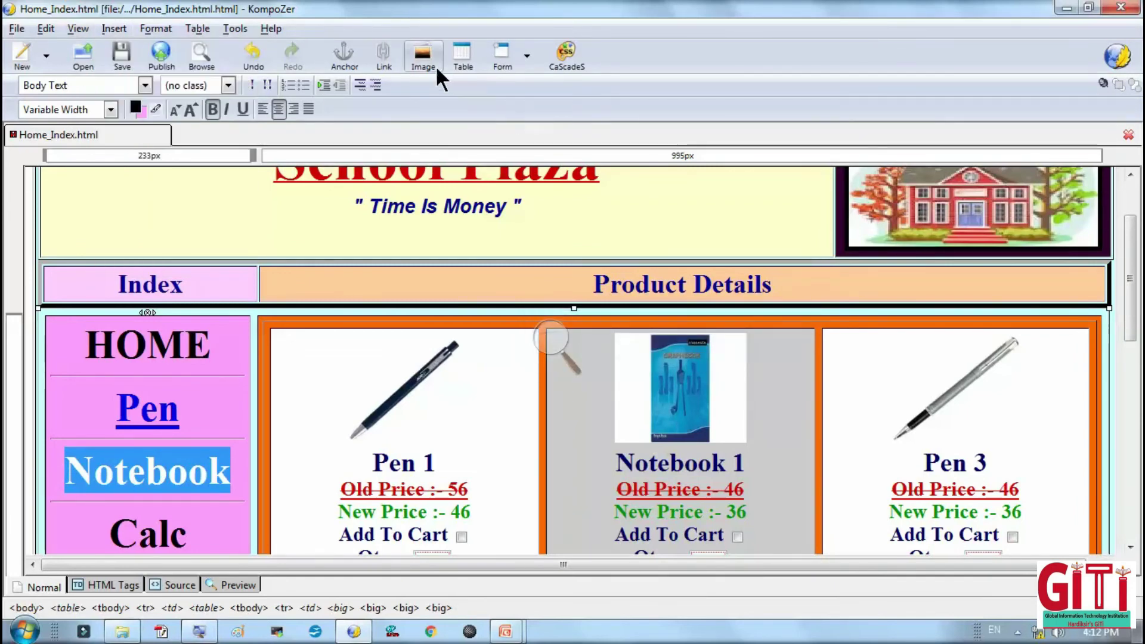
pyautogui.click(383, 58)
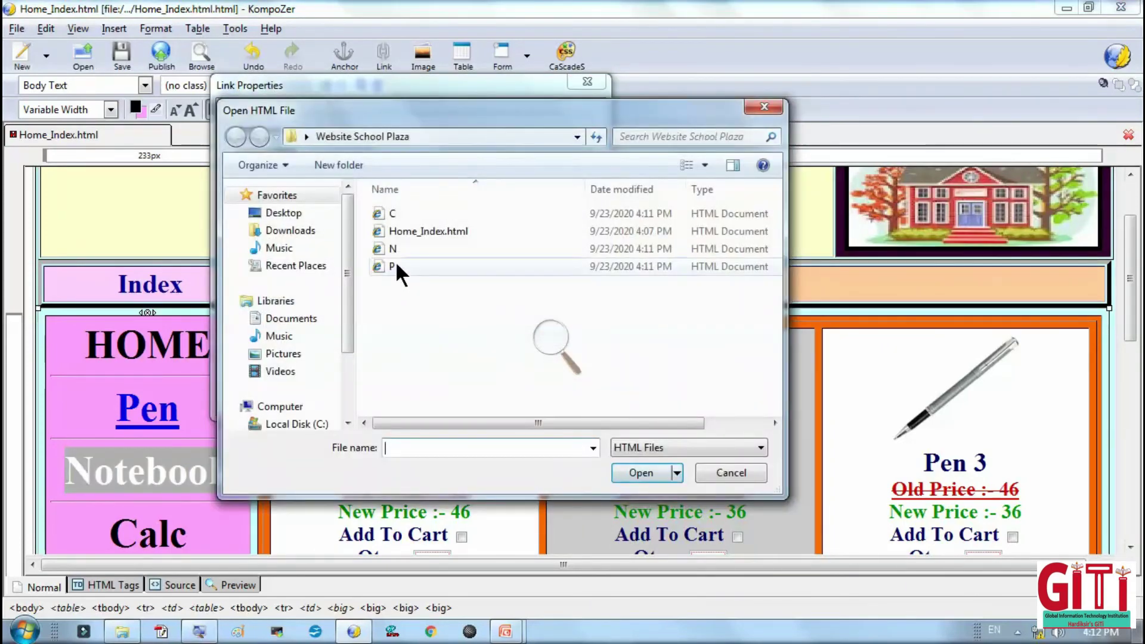
pyautogui.click(392, 250)
pyautogui.doubleClick(392, 249)
pyautogui.click(258, 281)
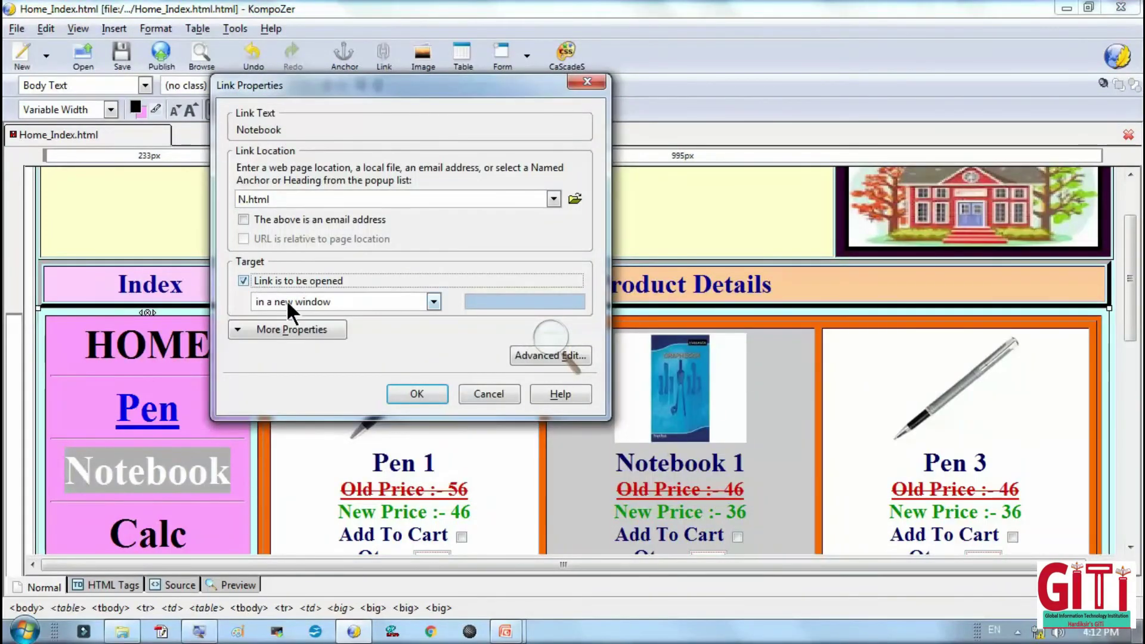
pyautogui.click(286, 301)
pyautogui.click(301, 321)
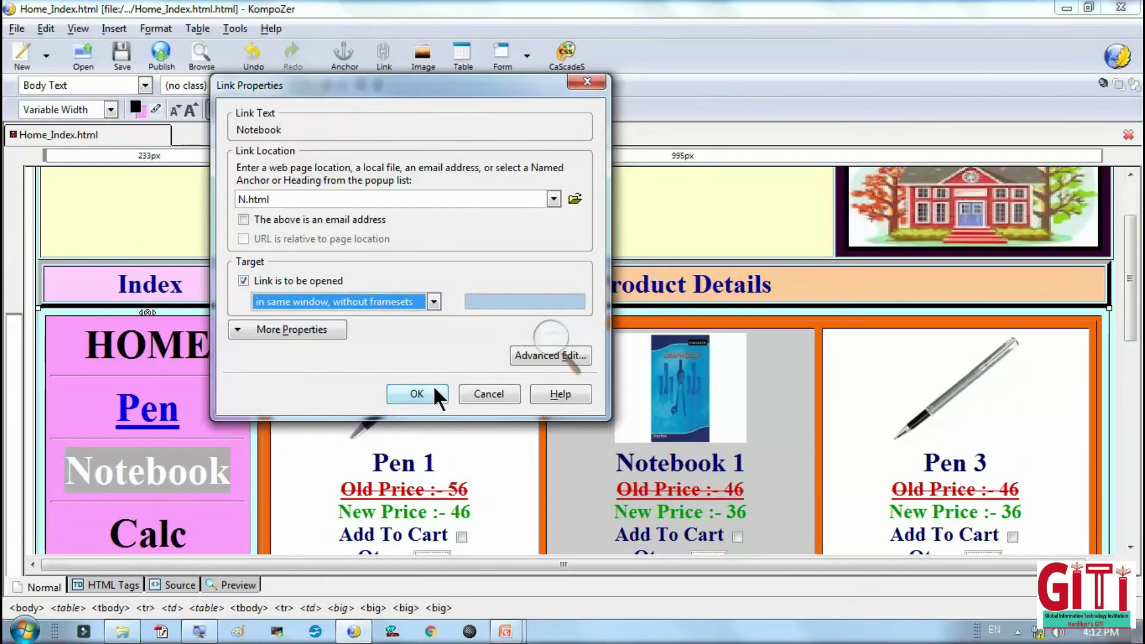
pyautogui.click(417, 394)
# Link the Calc index entry to C.html, set to open in same window, without framesets.
pyautogui.scroll(-3, 259, 436)
pyautogui.click(217, 447)
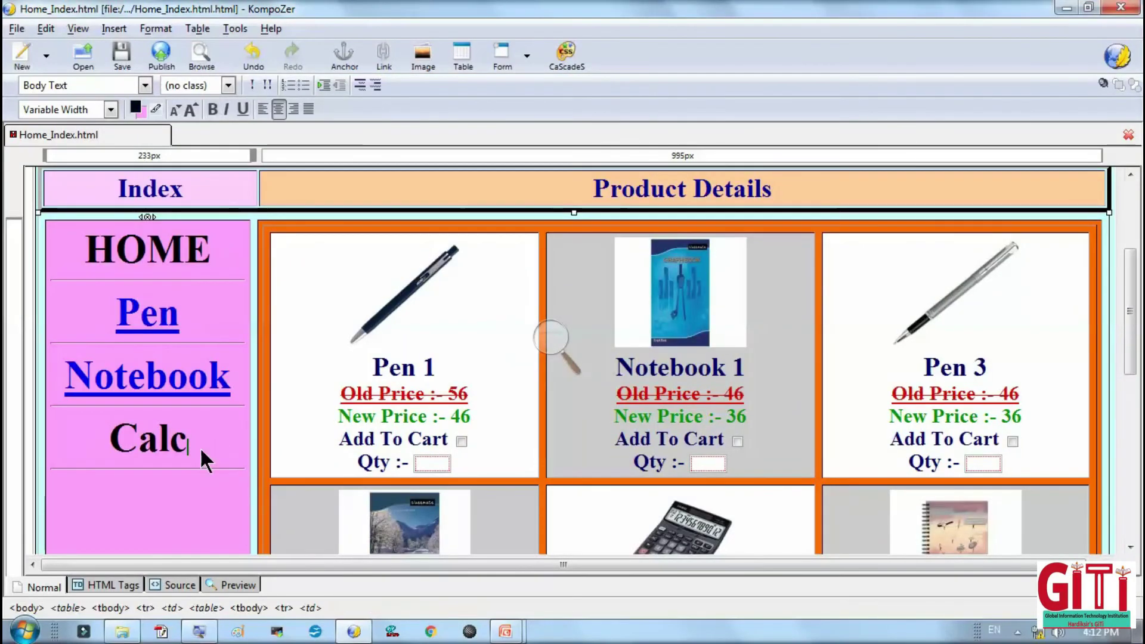
pyautogui.moveTo(199, 446); pyautogui.dragTo(131, 447)
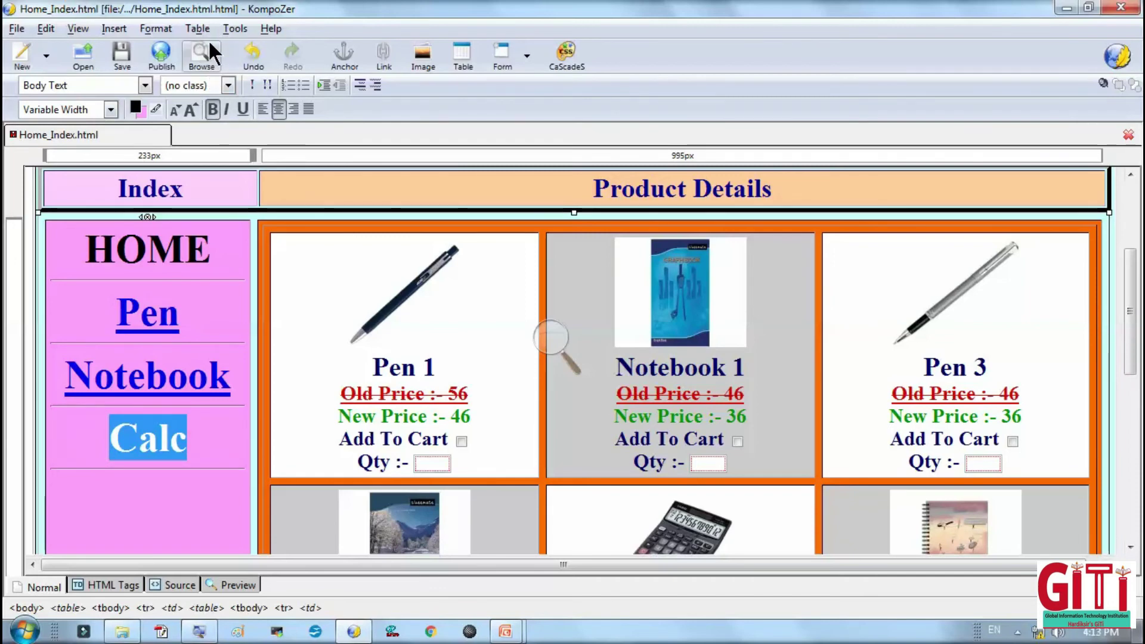
pyautogui.click(388, 58)
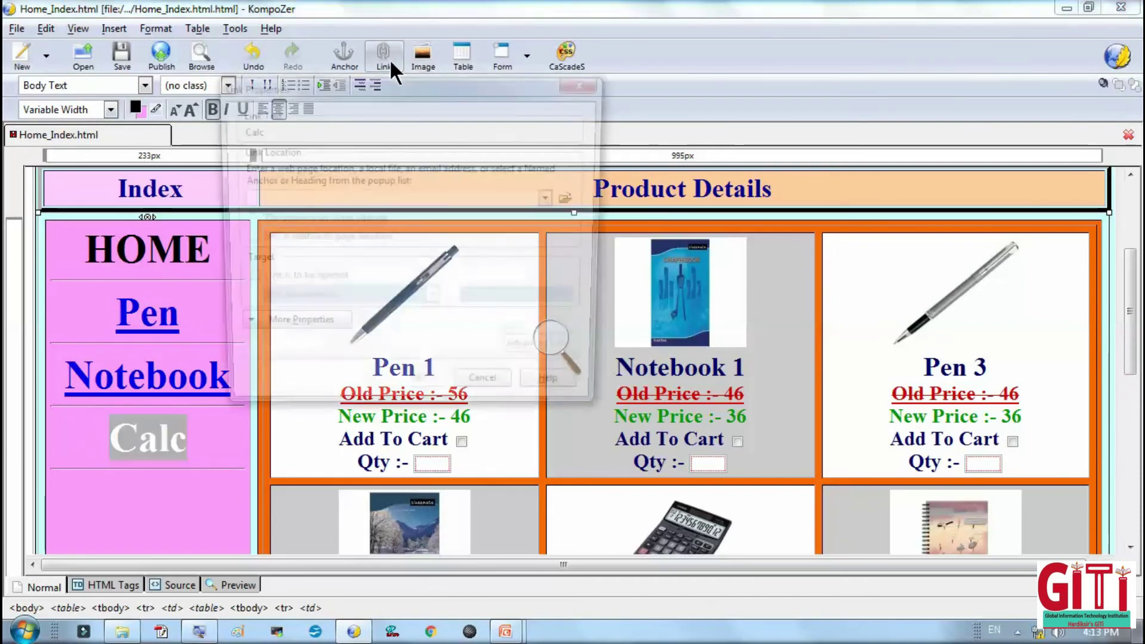
pyautogui.click(553, 198)
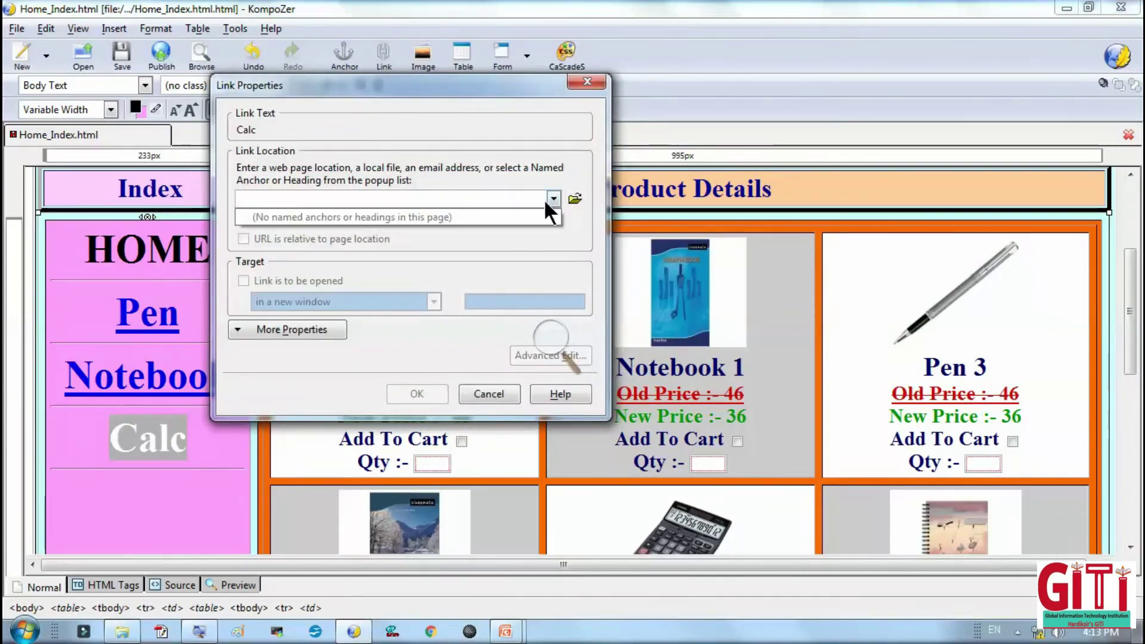
pyautogui.click(572, 195)
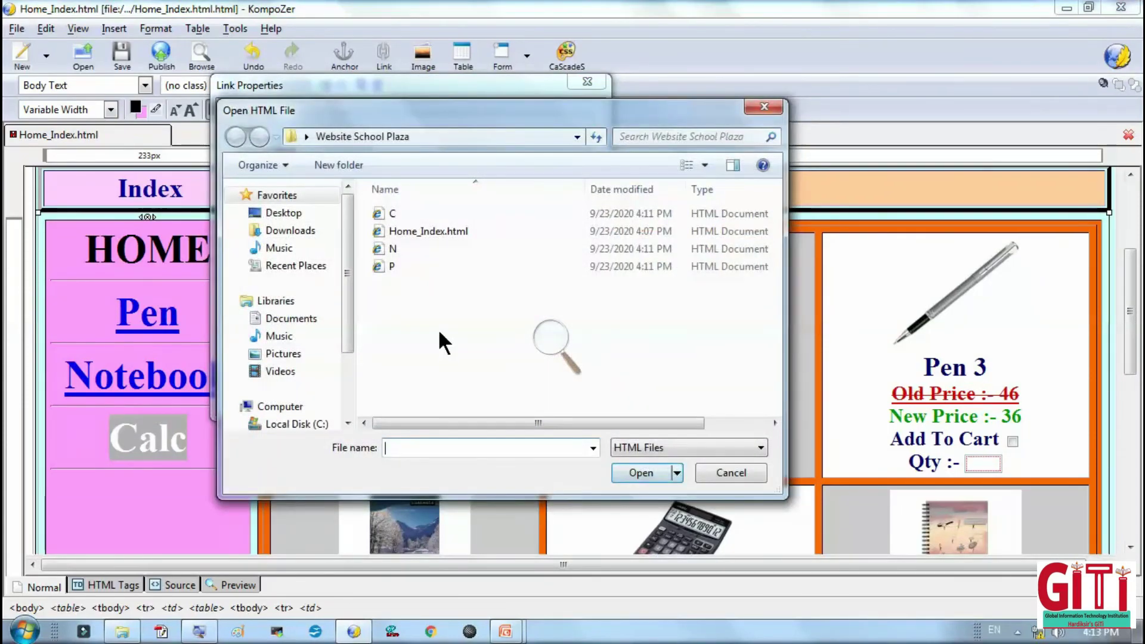
pyautogui.doubleClick(388, 213)
pyautogui.click(289, 279)
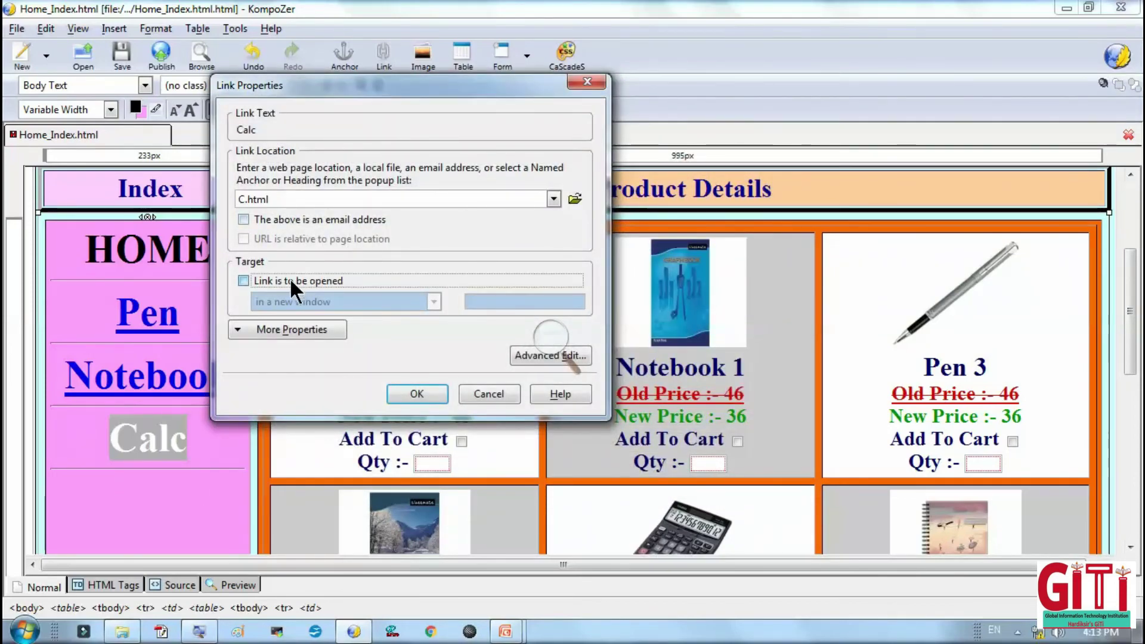
pyautogui.click(346, 301)
pyautogui.click(321, 321)
pyautogui.click(417, 394)
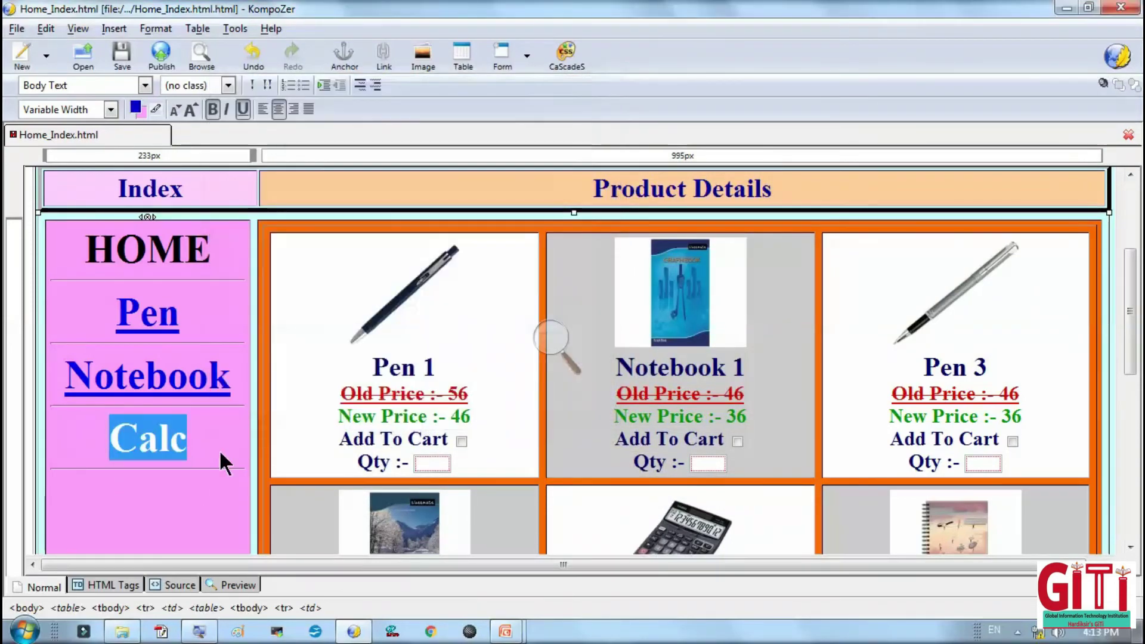
# Save the home page with its index links and close the web page editor.
pyautogui.click(166, 499)
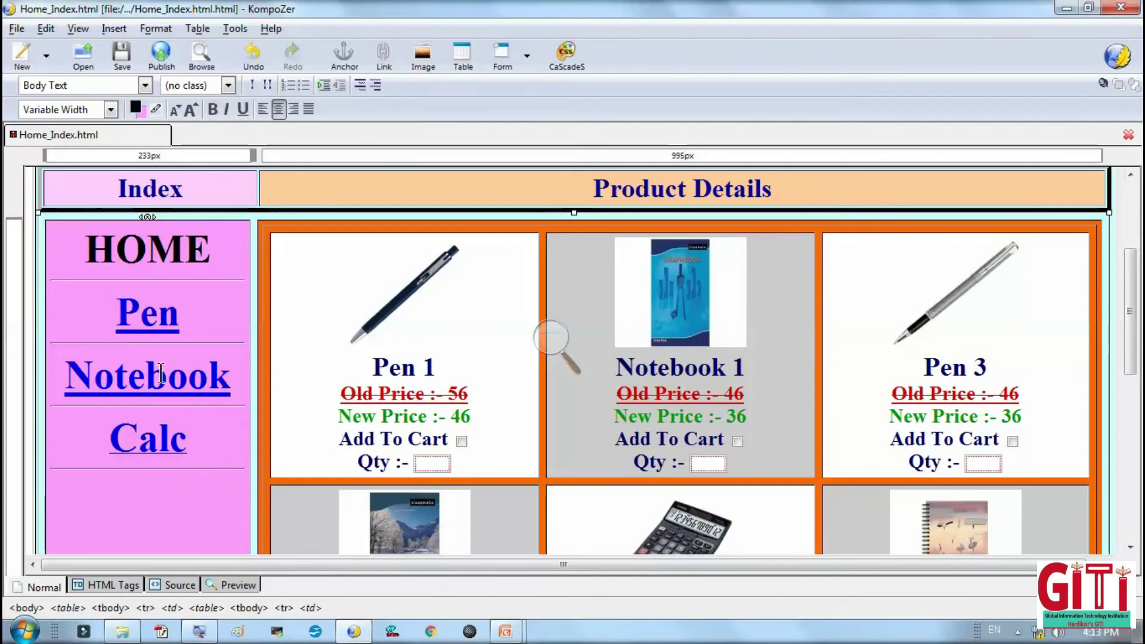
pyautogui.hotkey('ctrl', 's')
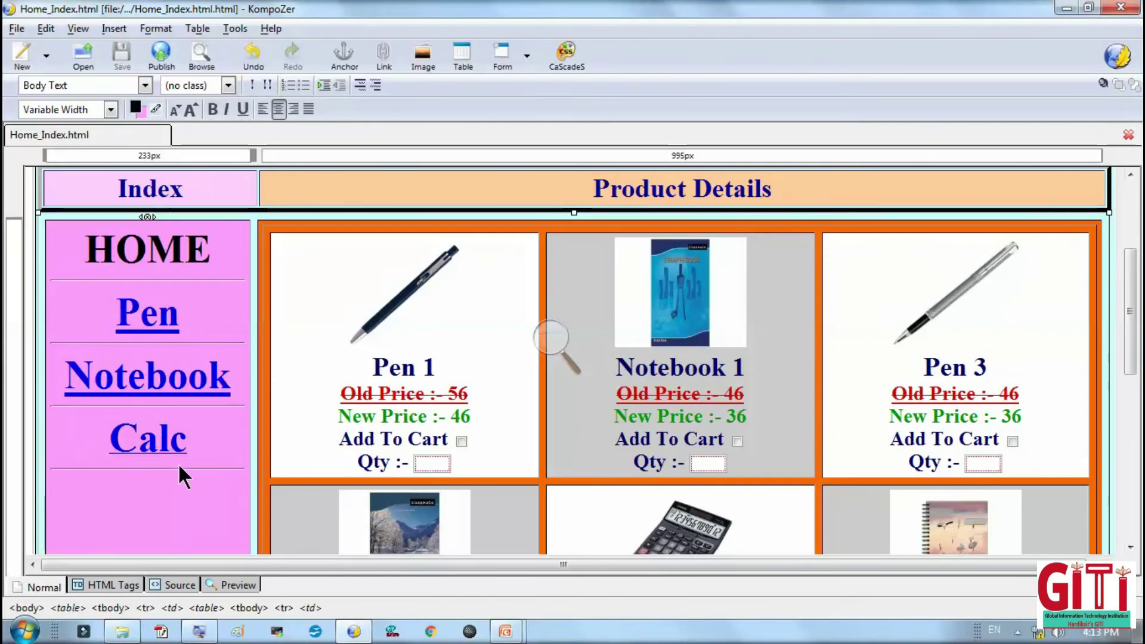
pyautogui.scroll(-5, 178, 465)
pyautogui.scroll(10, 167, 456)
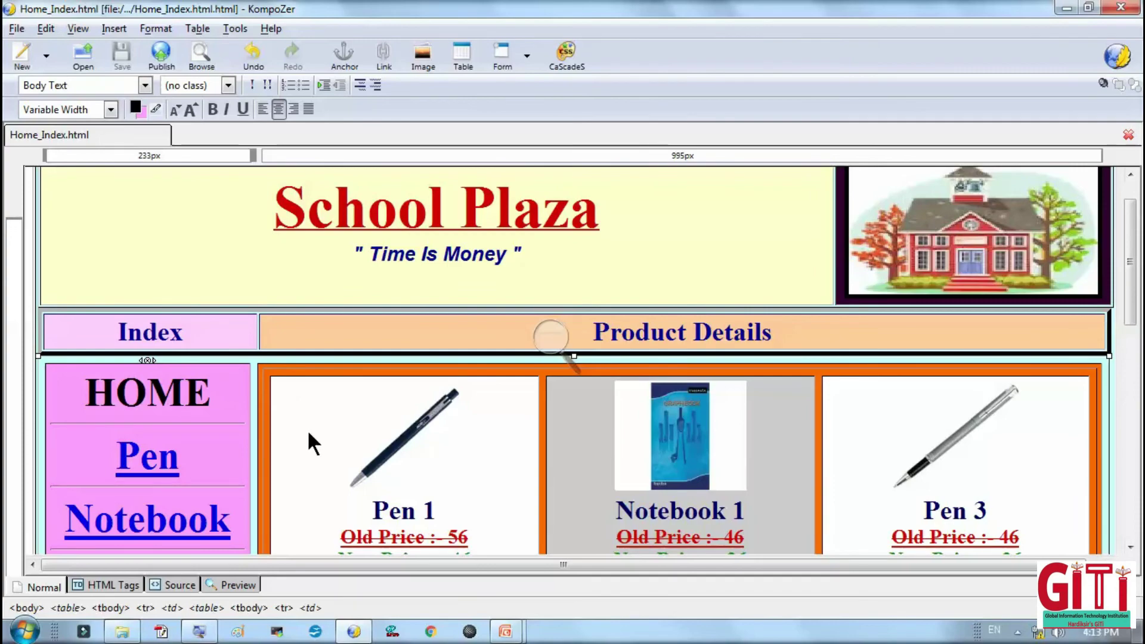
pyautogui.click(1119, 8)
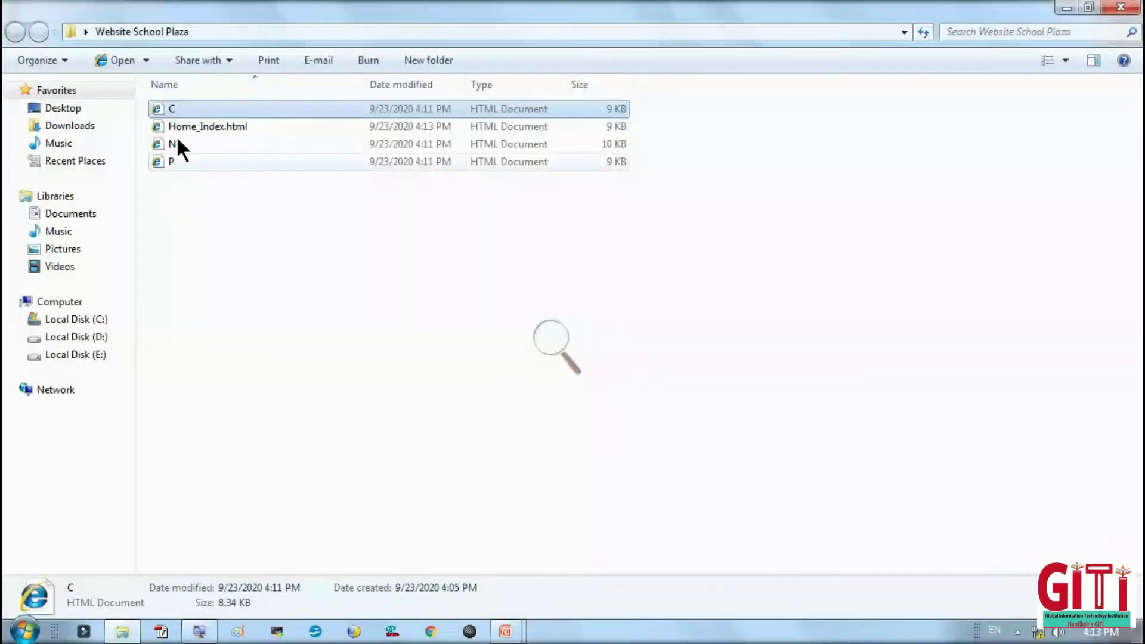
# Open Home_Index.html from the Website School Plaza folder in Google Chrome and look over the home page.
pyautogui.click(189, 130)
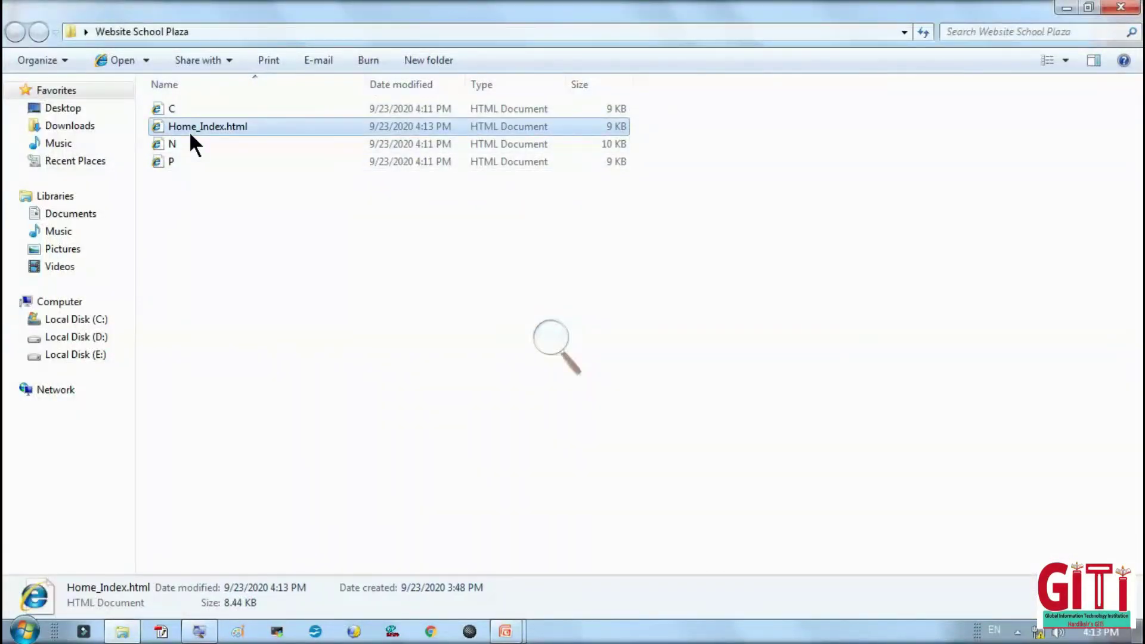
pyautogui.rightClick(188, 131)
pyautogui.moveTo(288, 220)
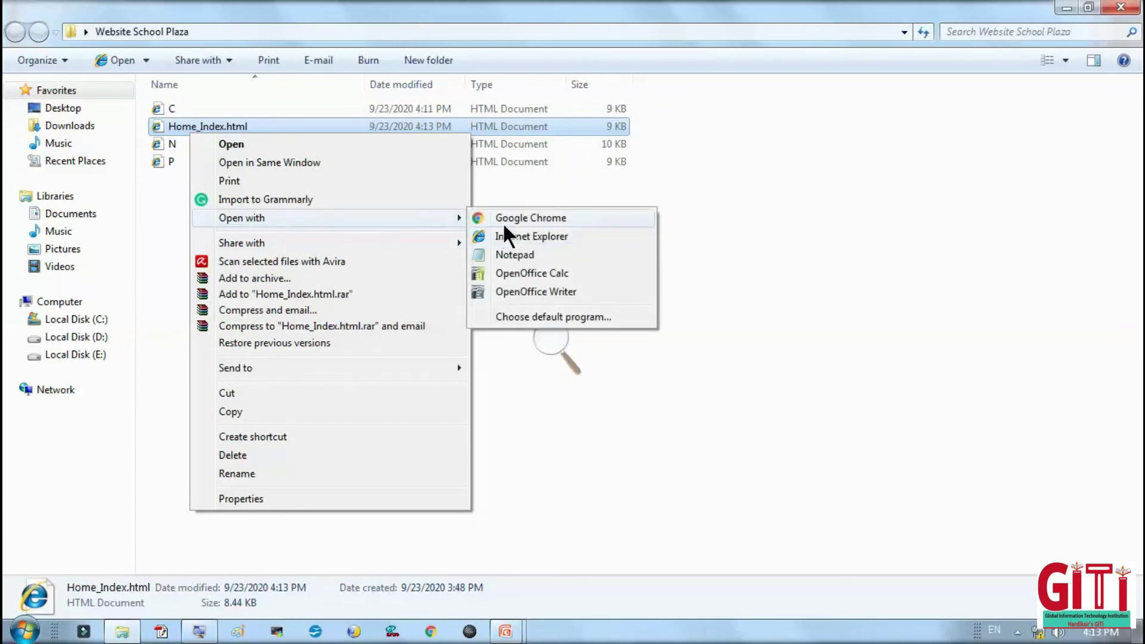
pyautogui.click(504, 220)
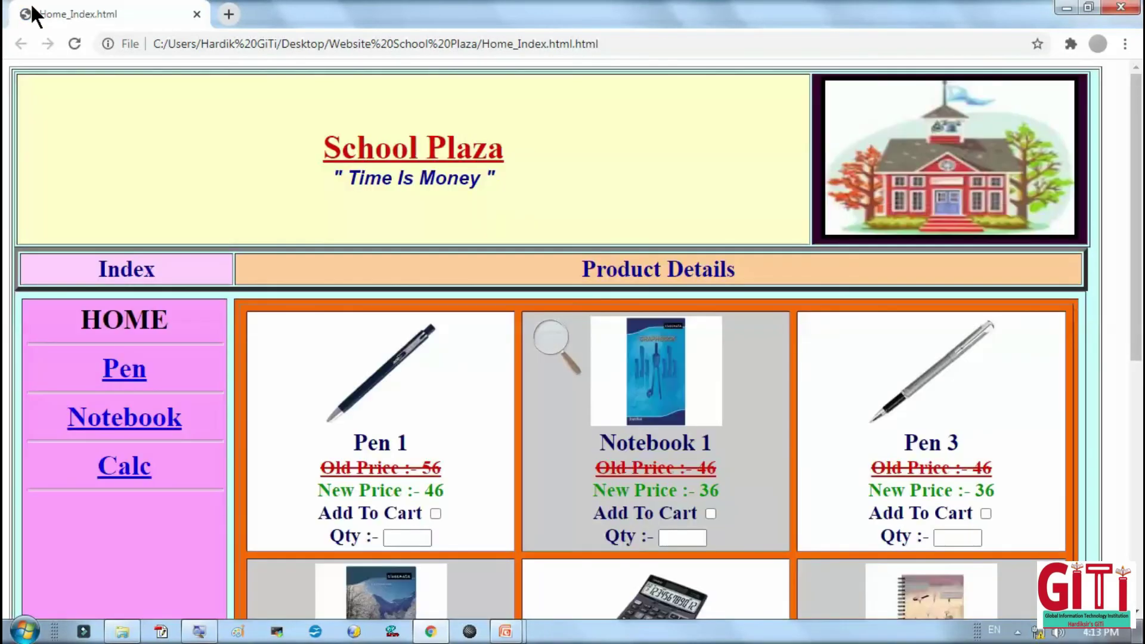
pyautogui.scroll(-8, 839, 486)
# Test the Pen link, look through the pen products on the P page, and return to the home page.
pyautogui.click(159, 367)
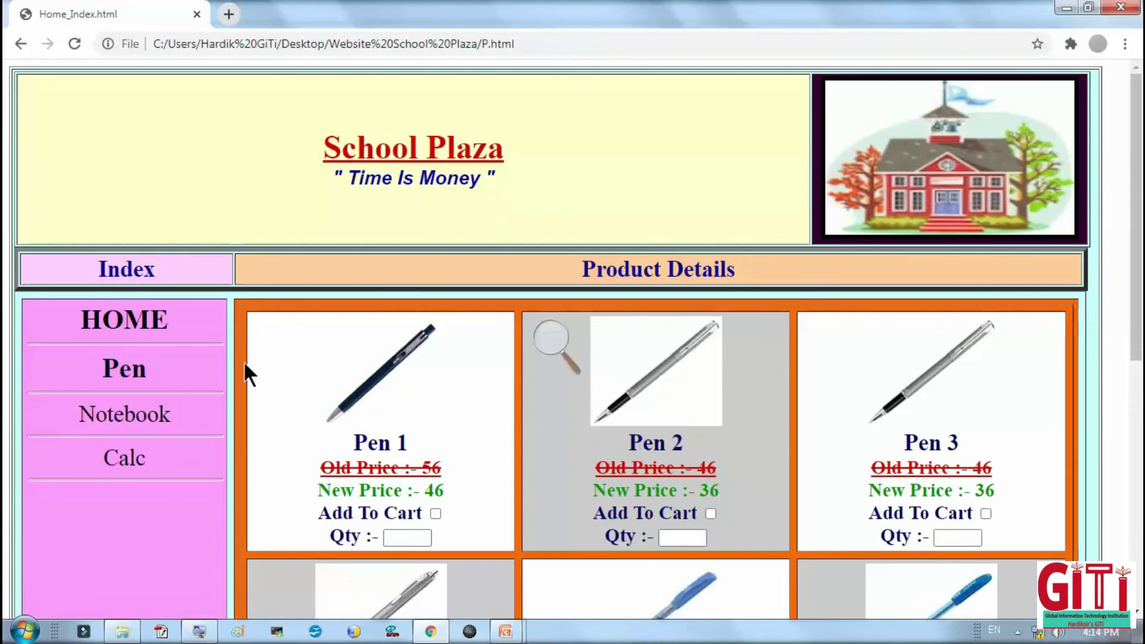
pyautogui.scroll(-4, 665, 451)
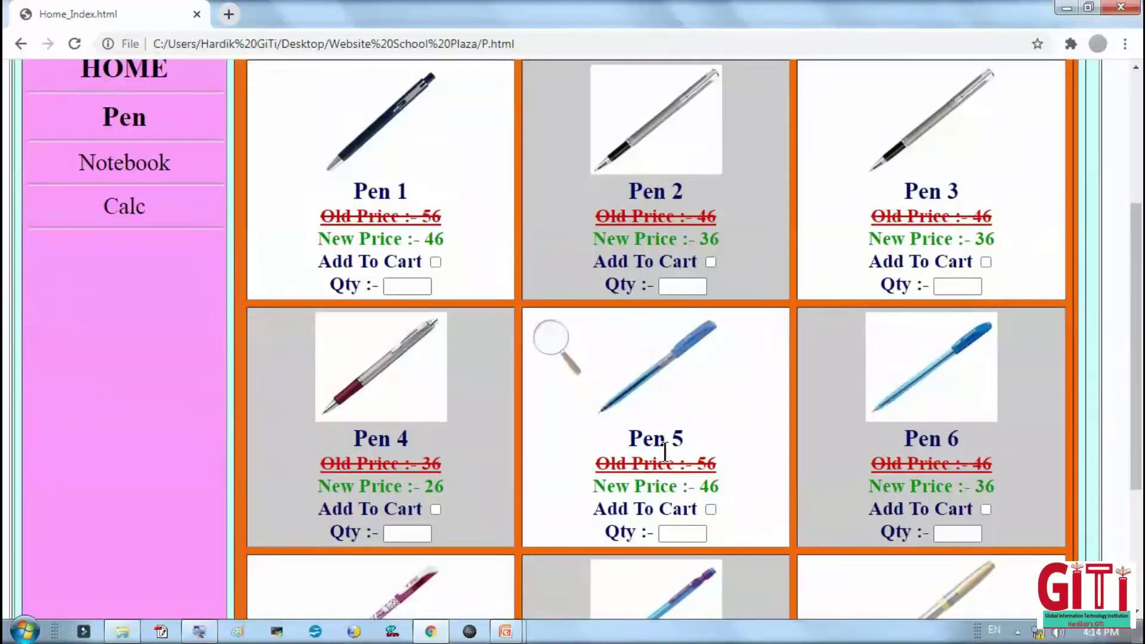
pyautogui.scroll(-4, 664, 453)
pyautogui.scroll(6, 664, 453)
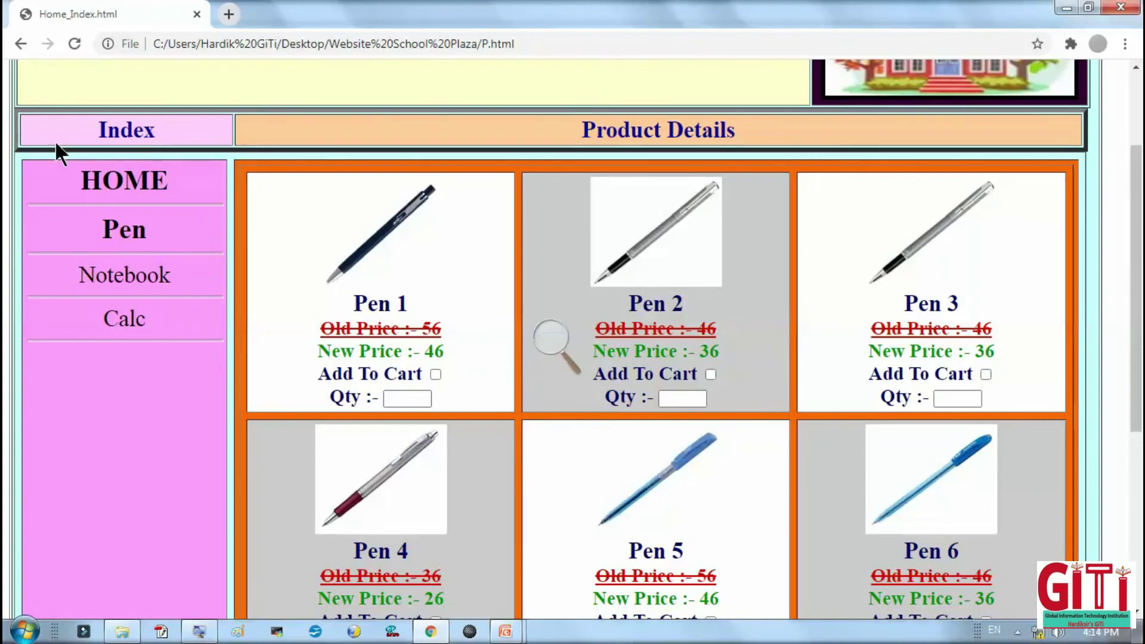
pyautogui.click(14, 48)
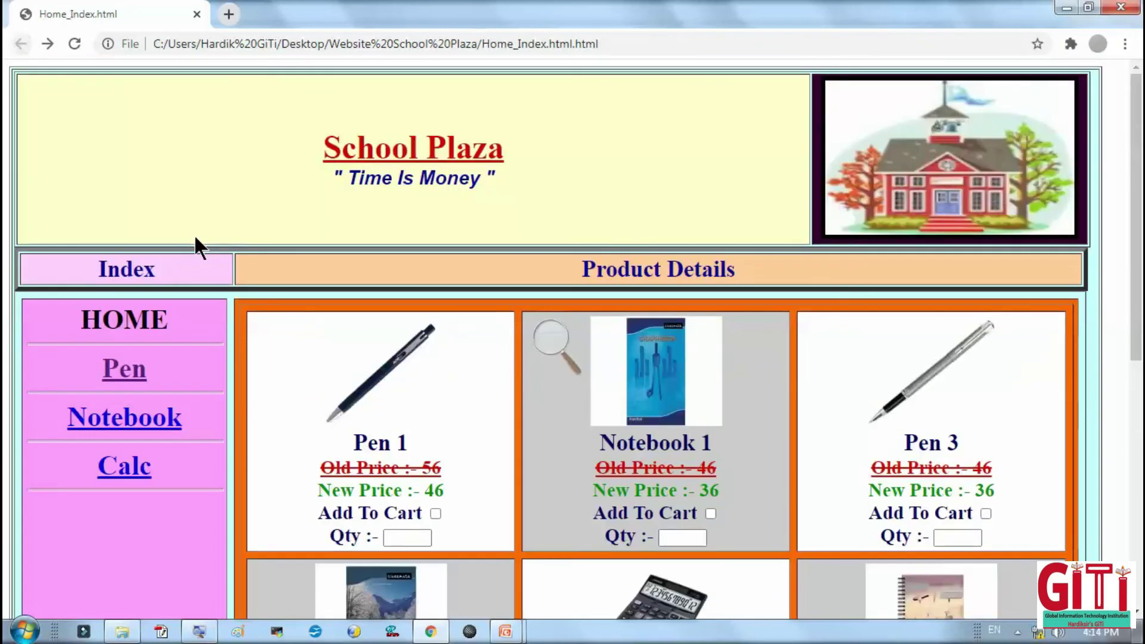
# Test the Notebook link, look through the notebook products on the N page, and return to the home page.
pyautogui.click(139, 424)
pyautogui.scroll(-5, 466, 387)
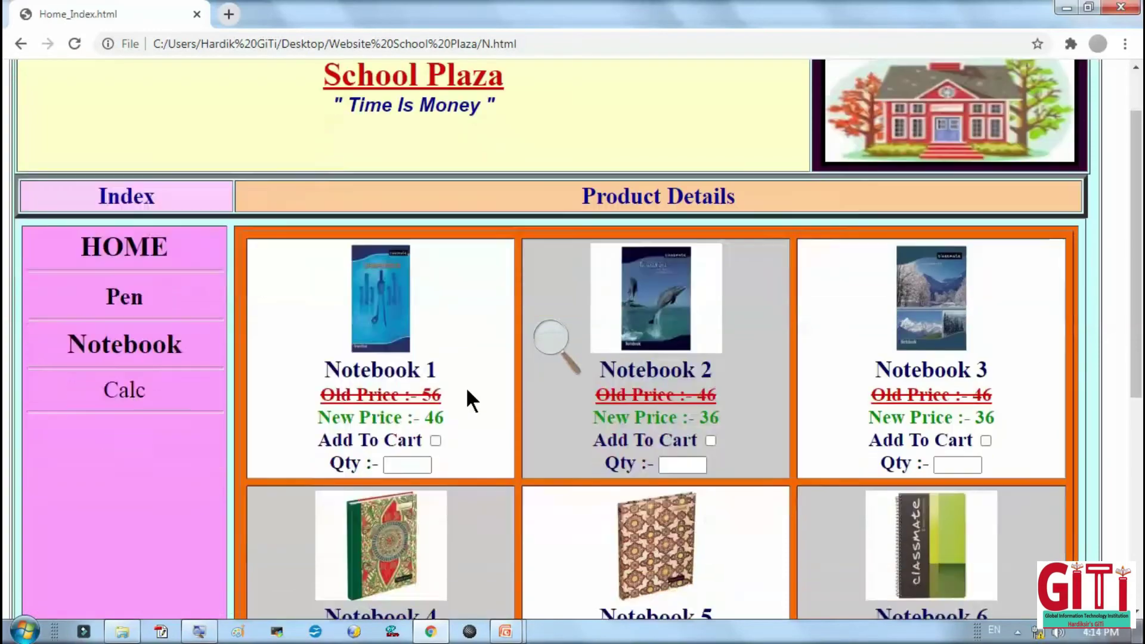
pyautogui.scroll(-3, 466, 386)
pyautogui.scroll(8, 466, 387)
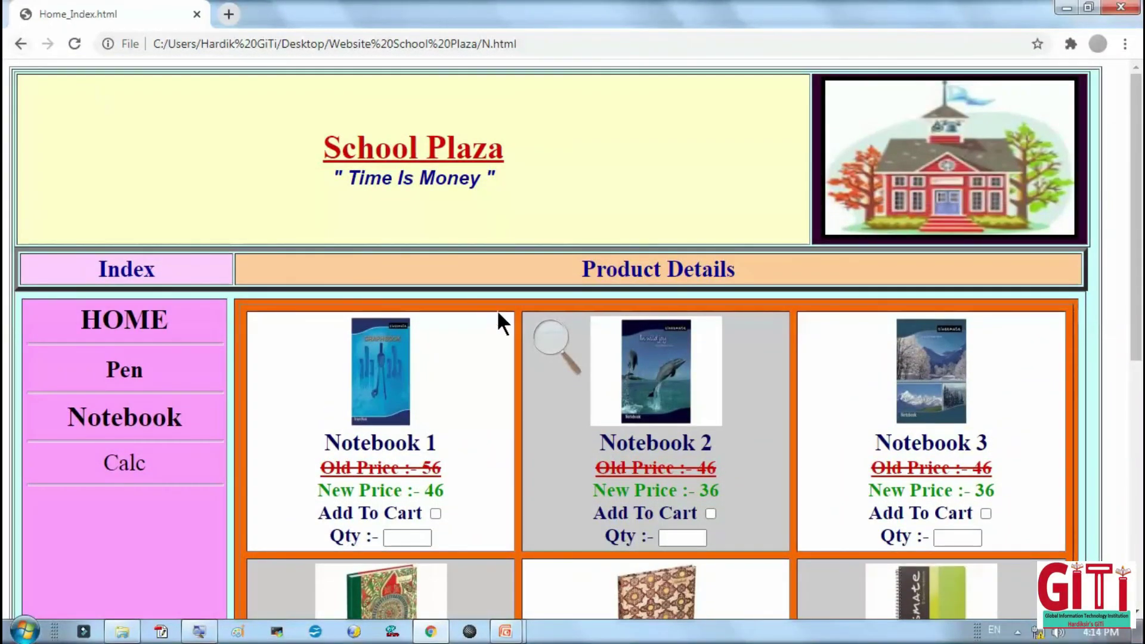
pyautogui.click(538, 350)
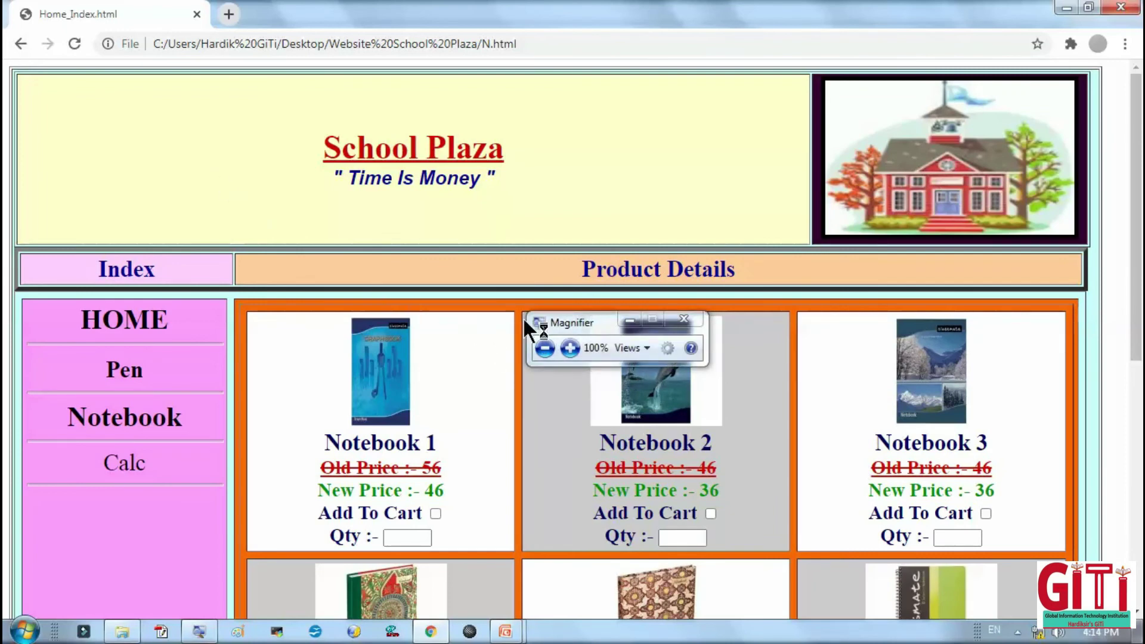
pyautogui.click(628, 322)
pyautogui.click(21, 45)
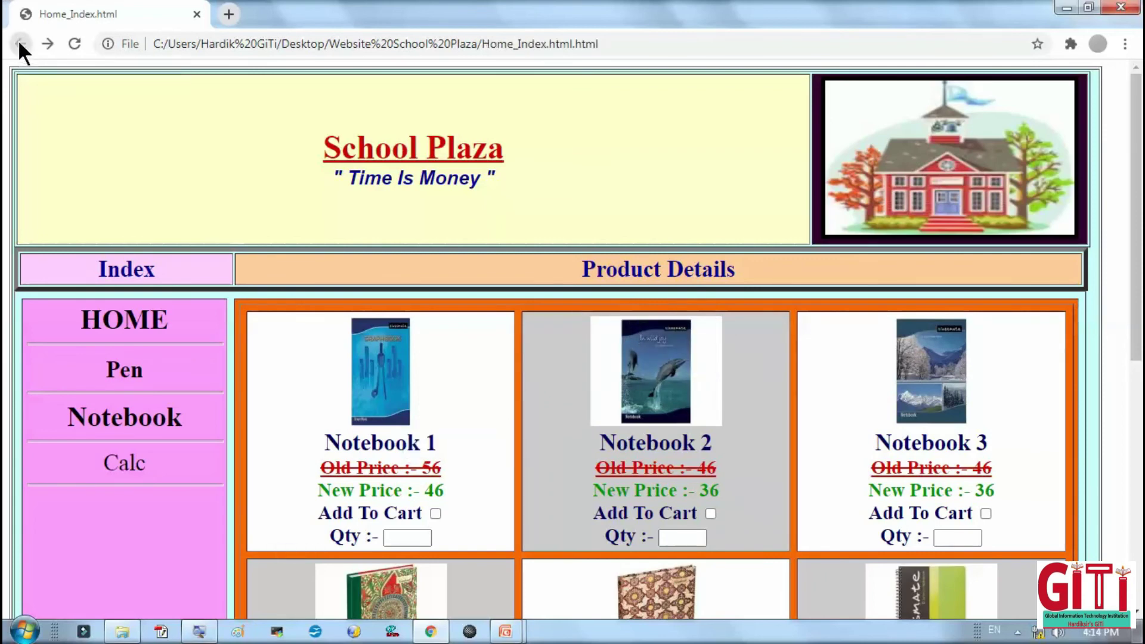
# Test the Calc link, look through the calculator products on the C page, return to the home page, and close the browser.
pyautogui.click(139, 465)
pyautogui.scroll(-8, 556, 349)
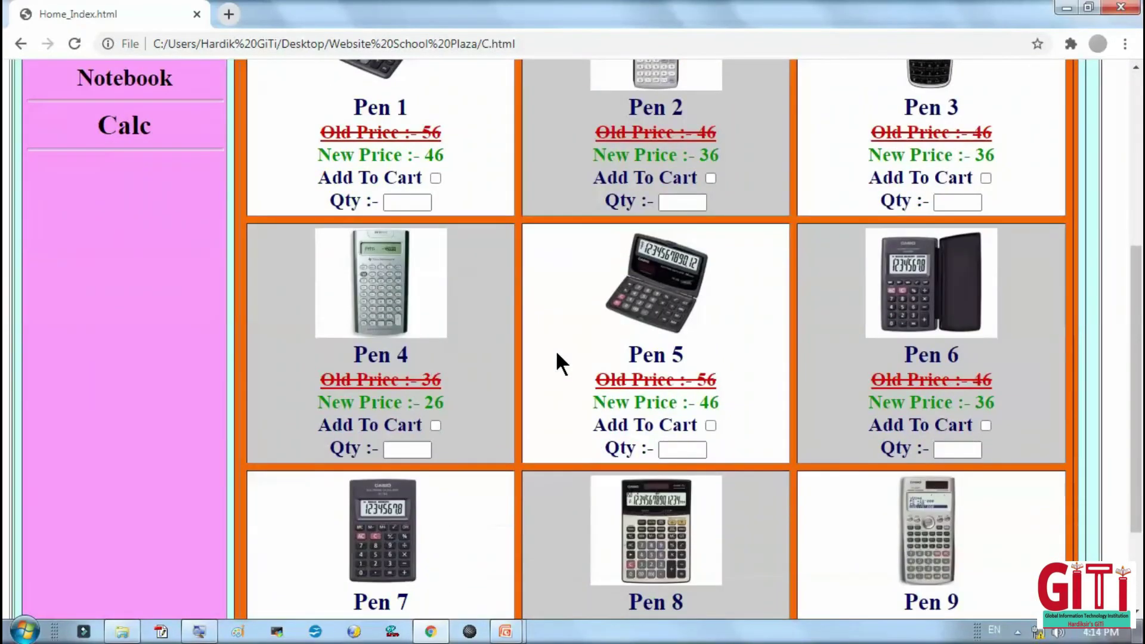
pyautogui.scroll(5, 537, 381)
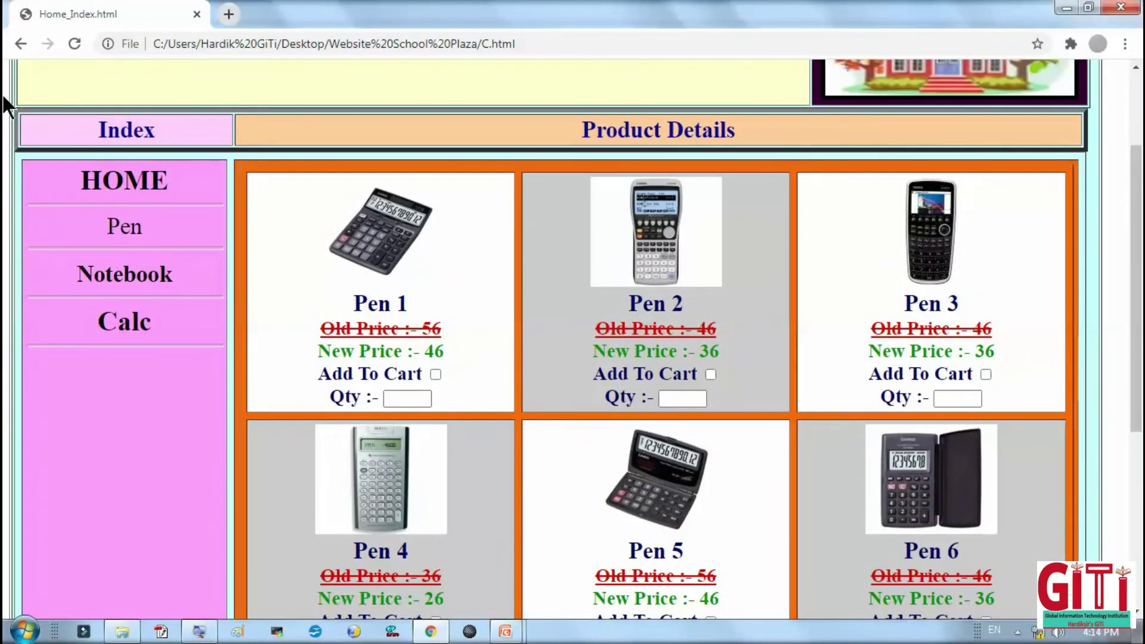
pyautogui.click(20, 43)
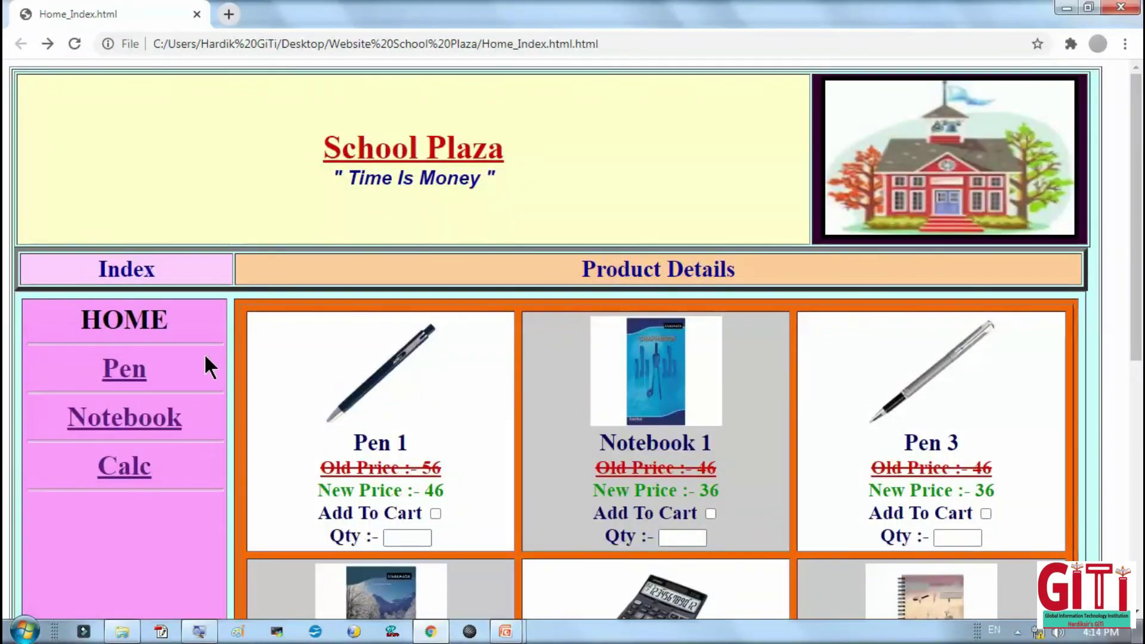
pyautogui.scroll(-5, 161, 381)
pyautogui.scroll(5, 161, 383)
pyautogui.click(1121, 7)
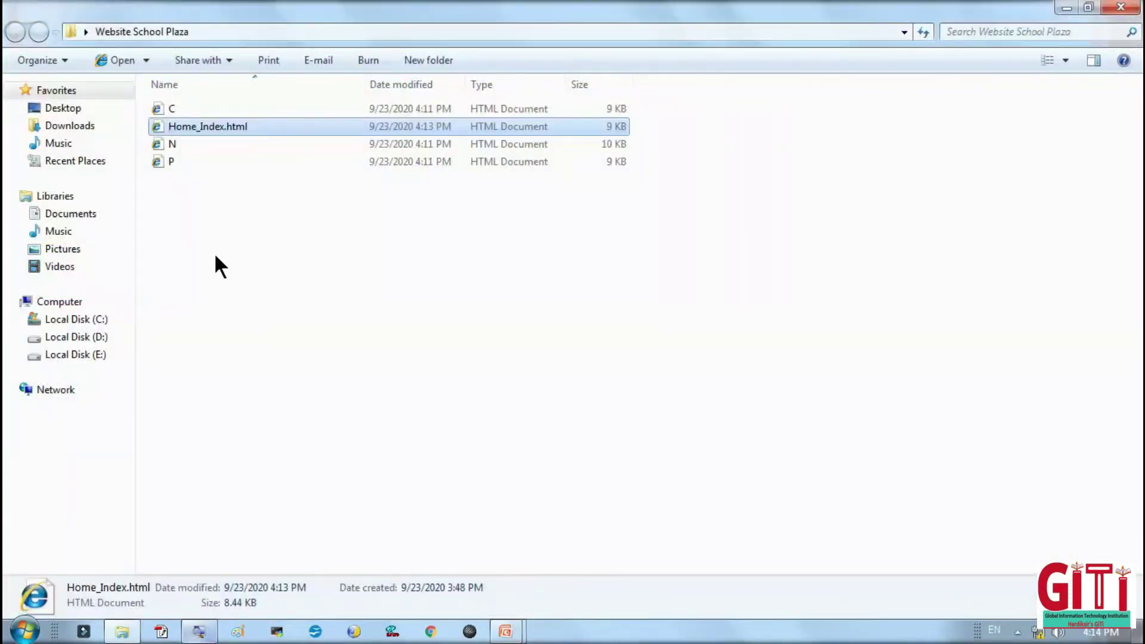
# Switch to KompoZer, dismiss the startup tips, and open the recent page C.html for editing.
pyautogui.click(167, 108)
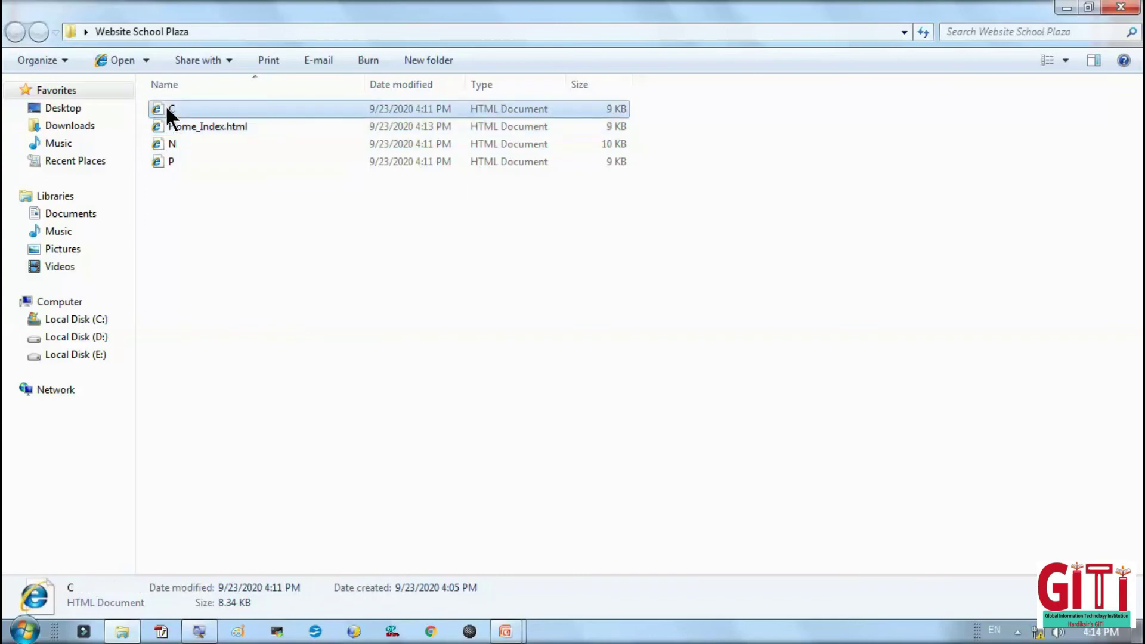
pyautogui.click(353, 631)
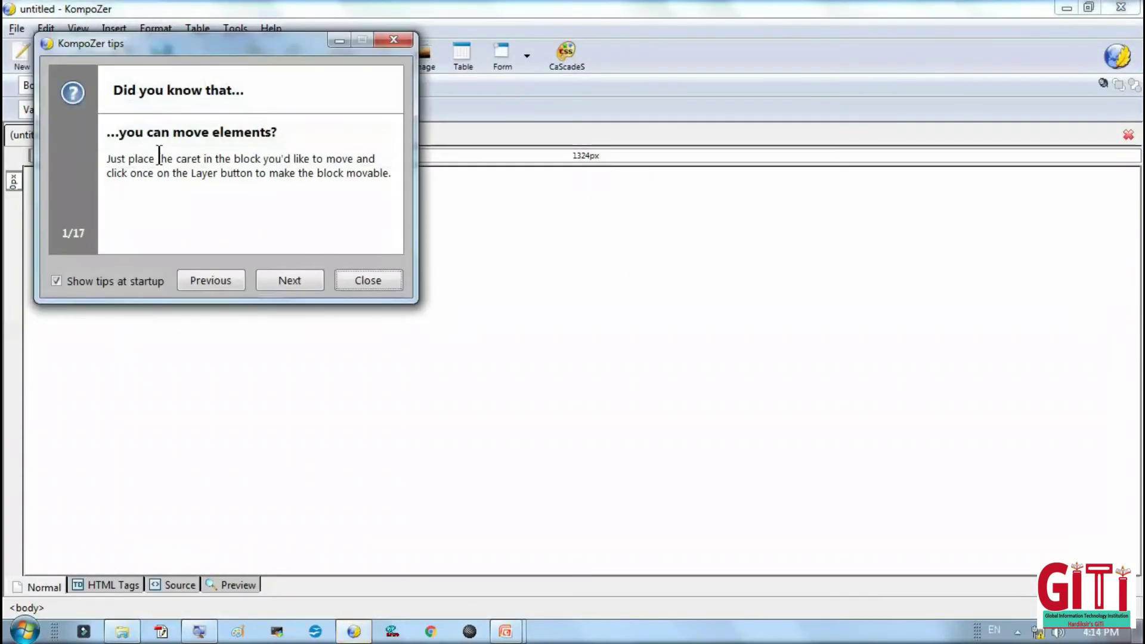
pyautogui.click(378, 287)
pyautogui.click(18, 30)
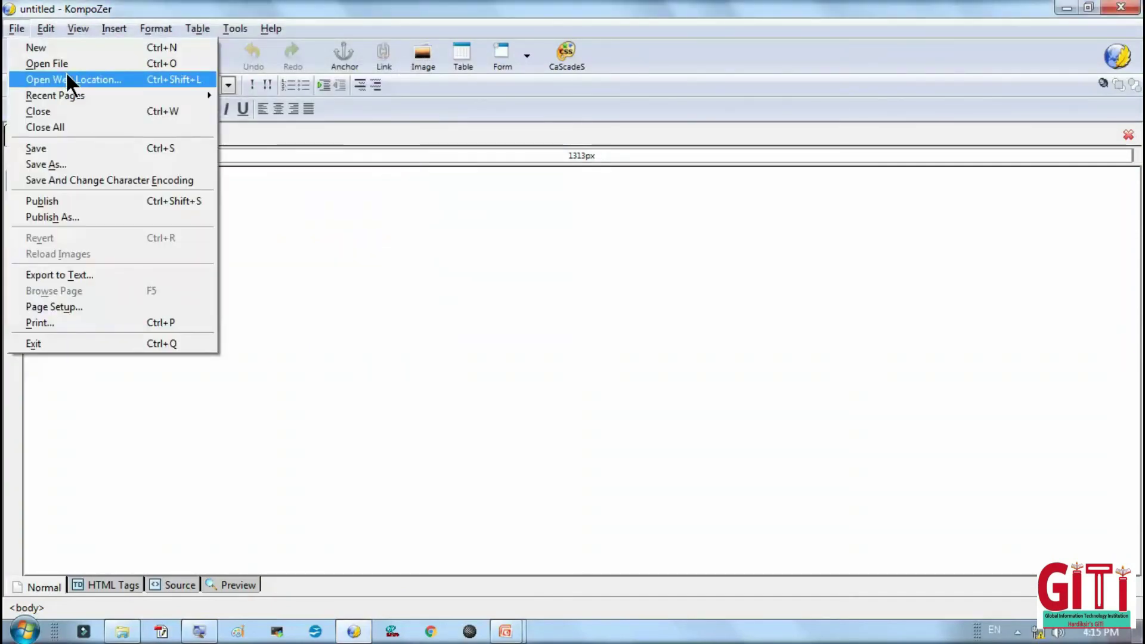
pyautogui.moveTo(111, 94)
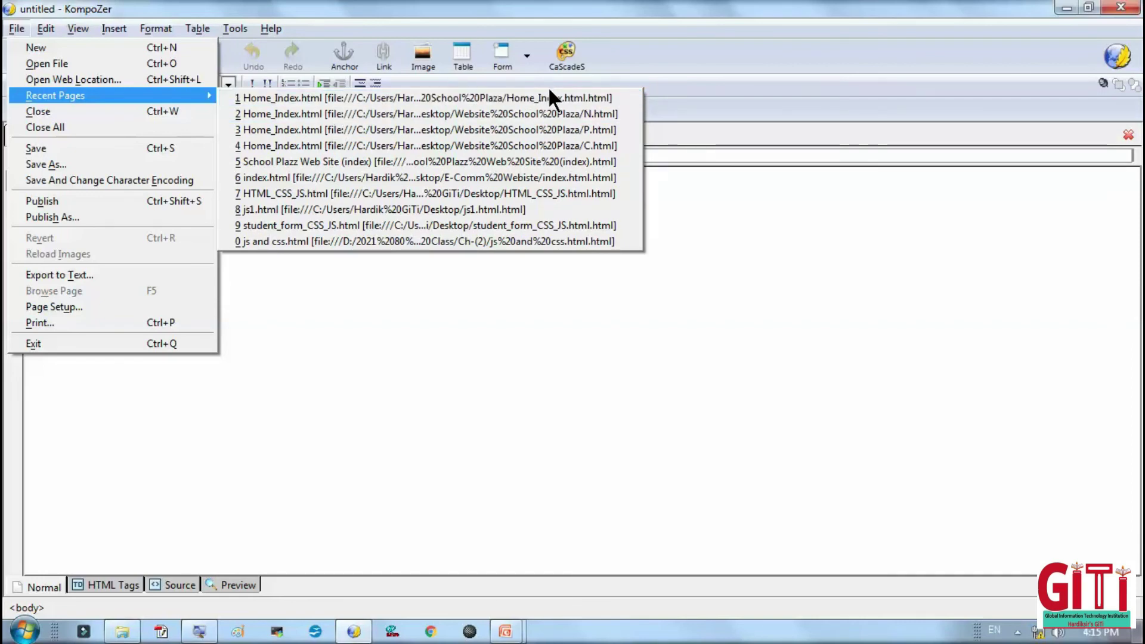
pyautogui.click(553, 146)
# Replace "Pen" with "Calc" in the names of the three first-row products, keeping numbers 1 to 3.
pyautogui.scroll(-5, 593, 316)
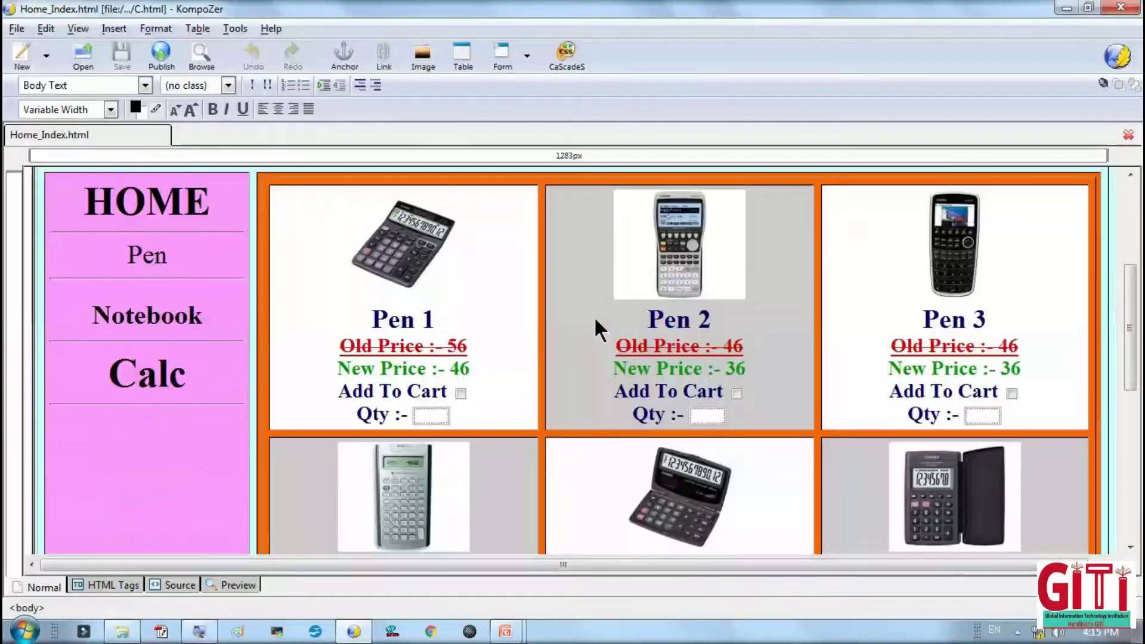
pyautogui.doubleClick(393, 320)
pyautogui.write('Calc')
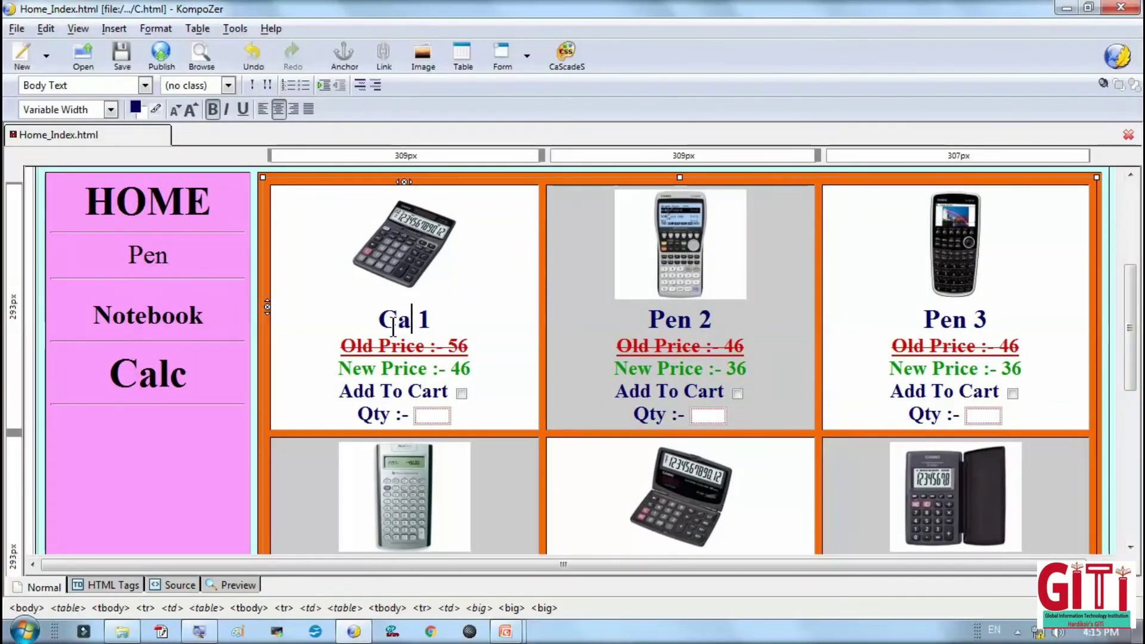
pyautogui.doubleClick(394, 322)
pyautogui.hotkey('ctrl', 'c')
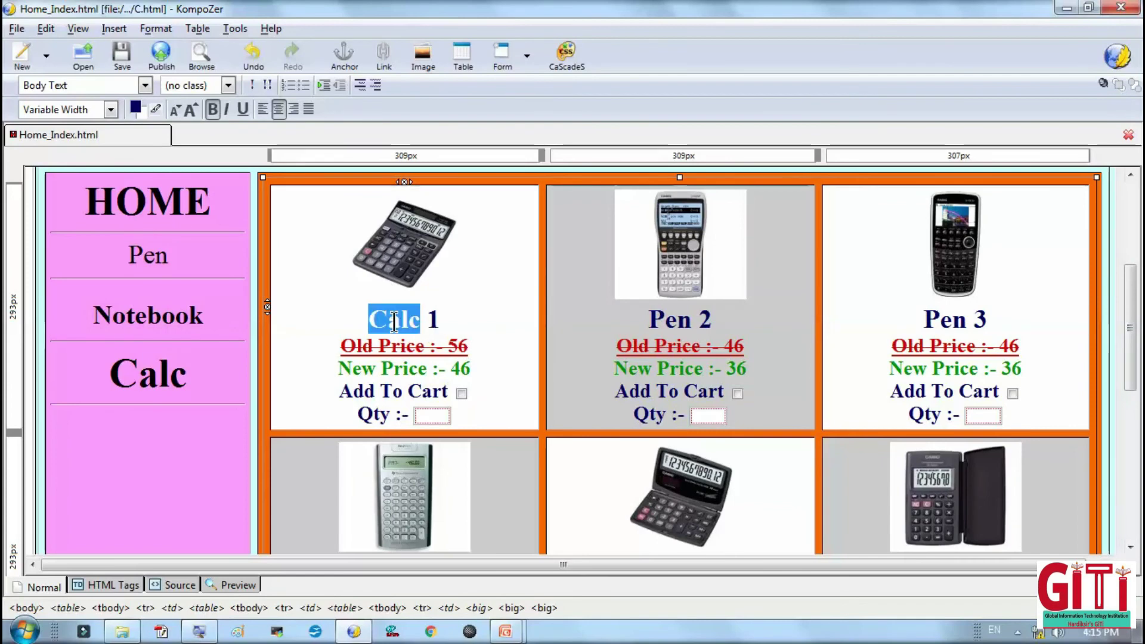
pyautogui.doubleClick(665, 319)
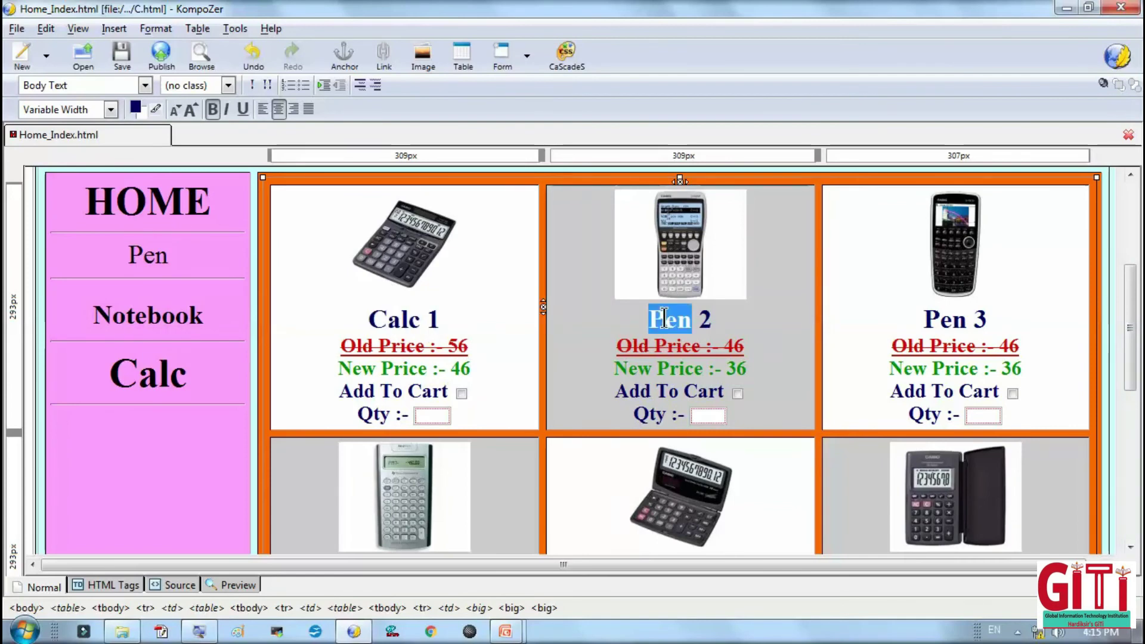
pyautogui.hotkey('ctrl', 'v')
pyautogui.doubleClick(942, 322)
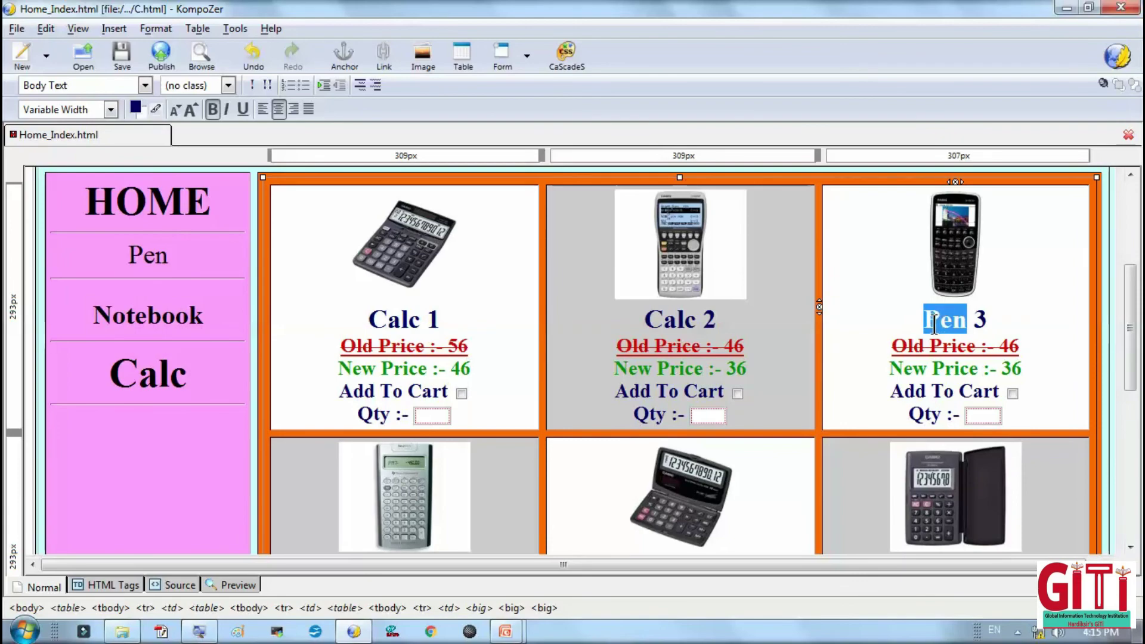
pyautogui.hotkey('ctrl', 'v')
# Replace "Pen" with "Calc" in the names of the three second-row products, keeping numbers 4 to 6.
pyautogui.scroll(-3, 895, 322)
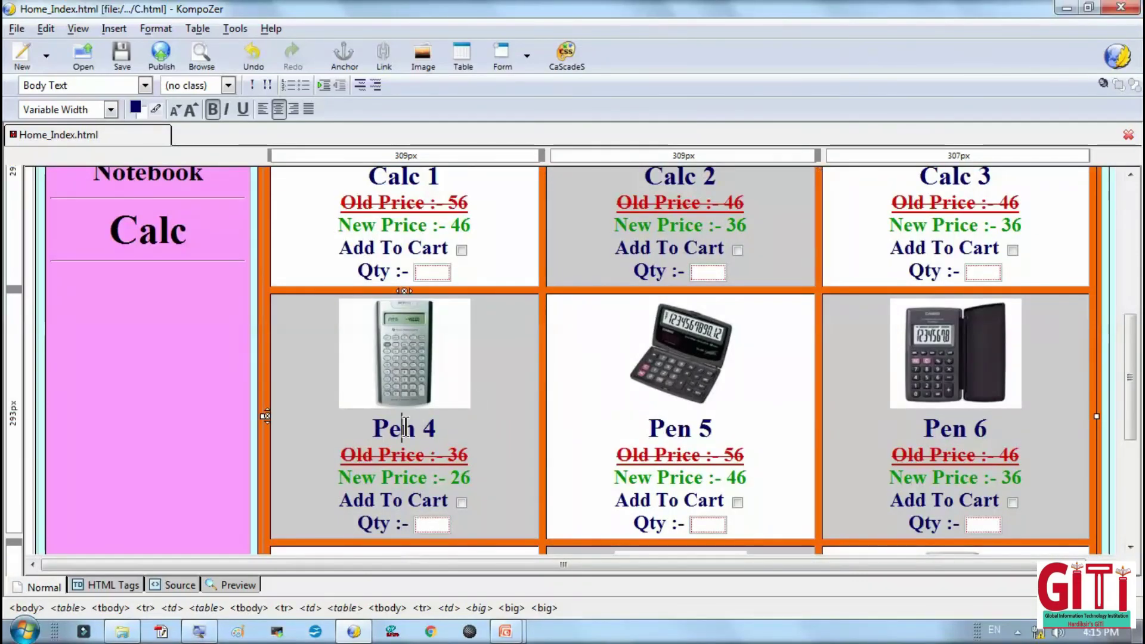
pyautogui.doubleClick(404, 427)
pyautogui.press('Right')
pyautogui.doubleClick(685, 182)
pyautogui.hotkey('ctrl', 'c')
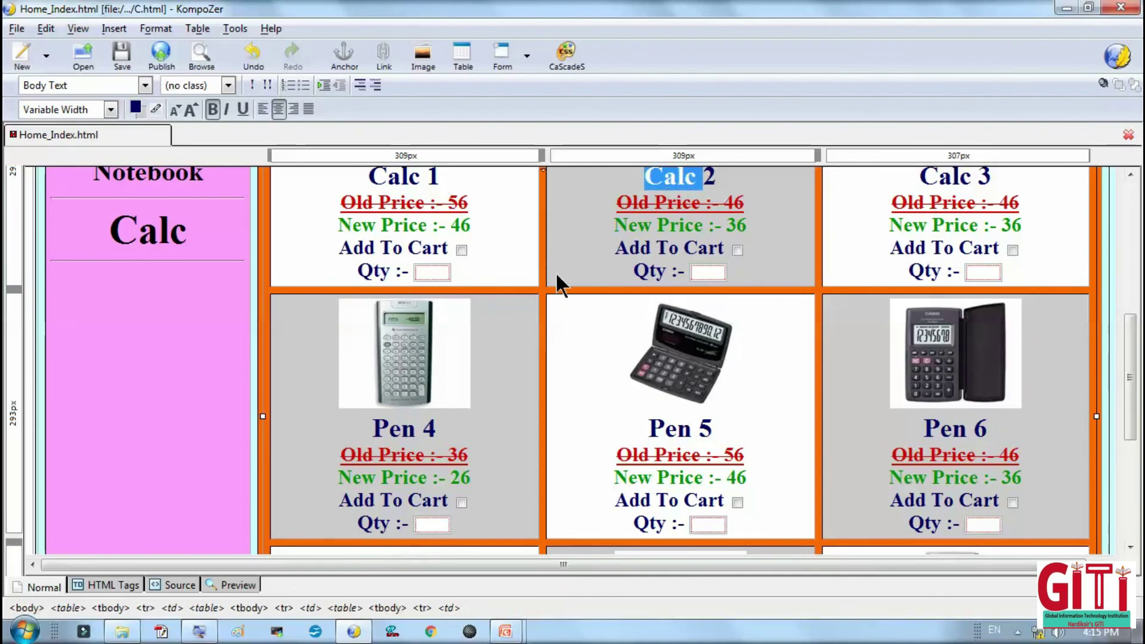
pyautogui.doubleClick(388, 428)
pyautogui.hotkey('ctrl', 'v')
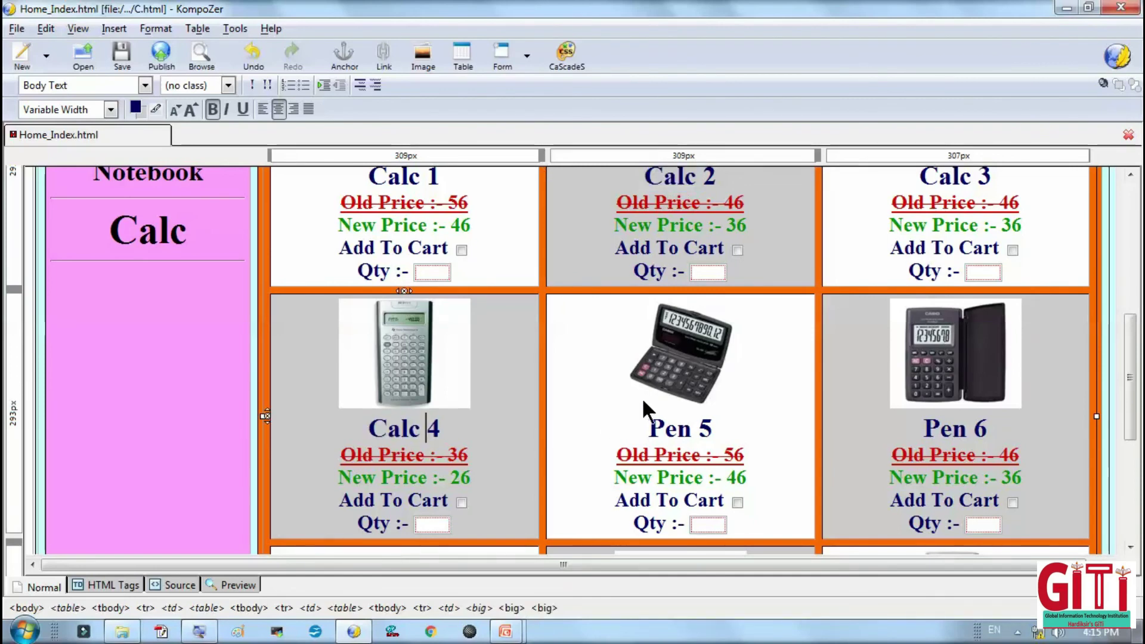
pyautogui.doubleClick(650, 426)
pyautogui.hotkey('ctrl', 'v')
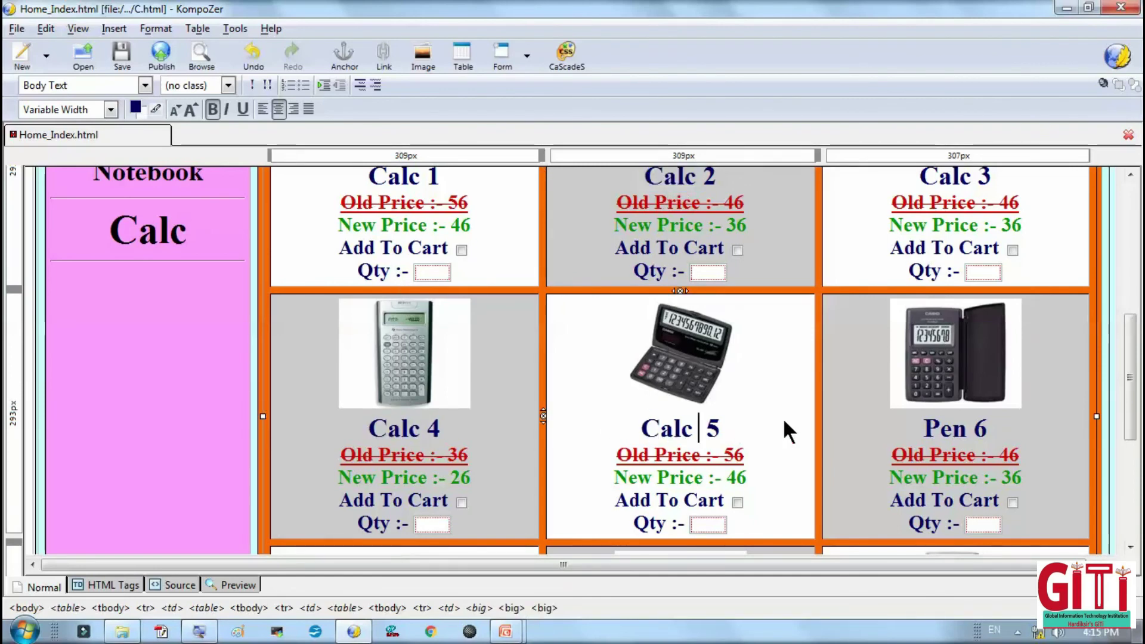
pyautogui.doubleClick(936, 431)
pyautogui.hotkey('ctrl', 'v')
# Replace "Pen" with "Calc" in the names of the three third-row products, keeping numbers 7 to 9.
pyautogui.scroll(-5, 824, 395)
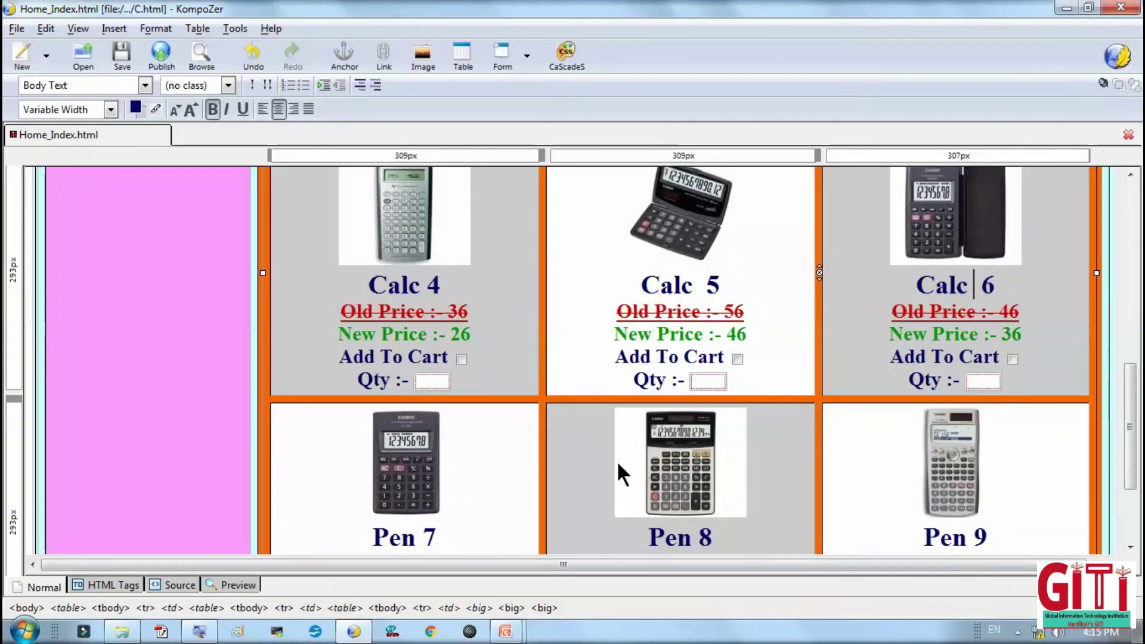
pyautogui.doubleClick(397, 395)
pyautogui.hotkey('ctrl', 'v')
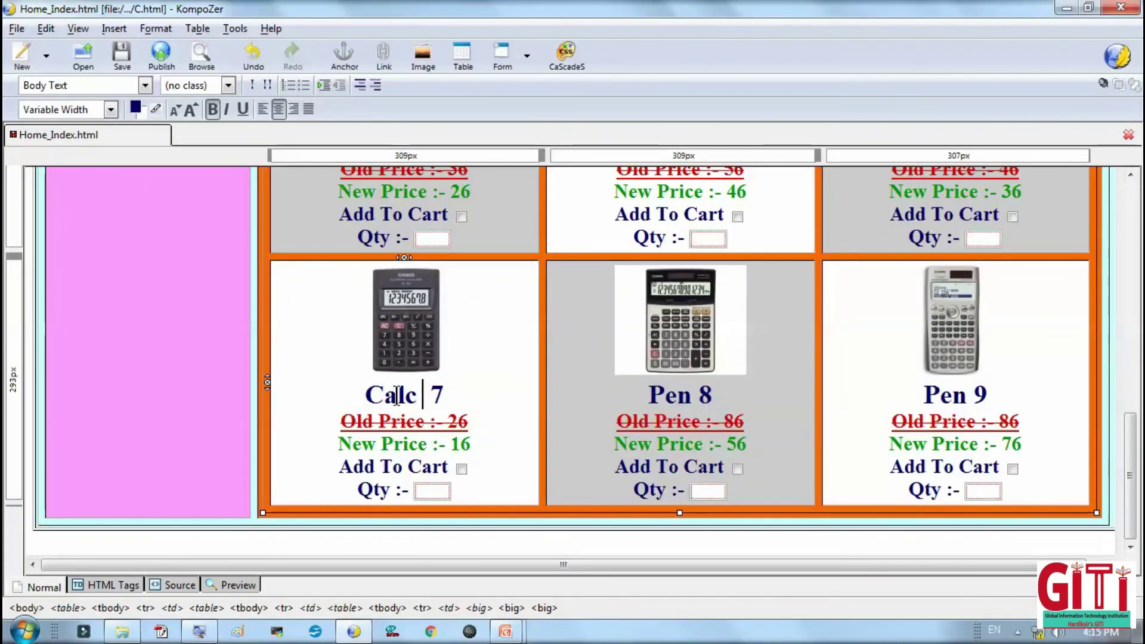
pyautogui.doubleClick(666, 395)
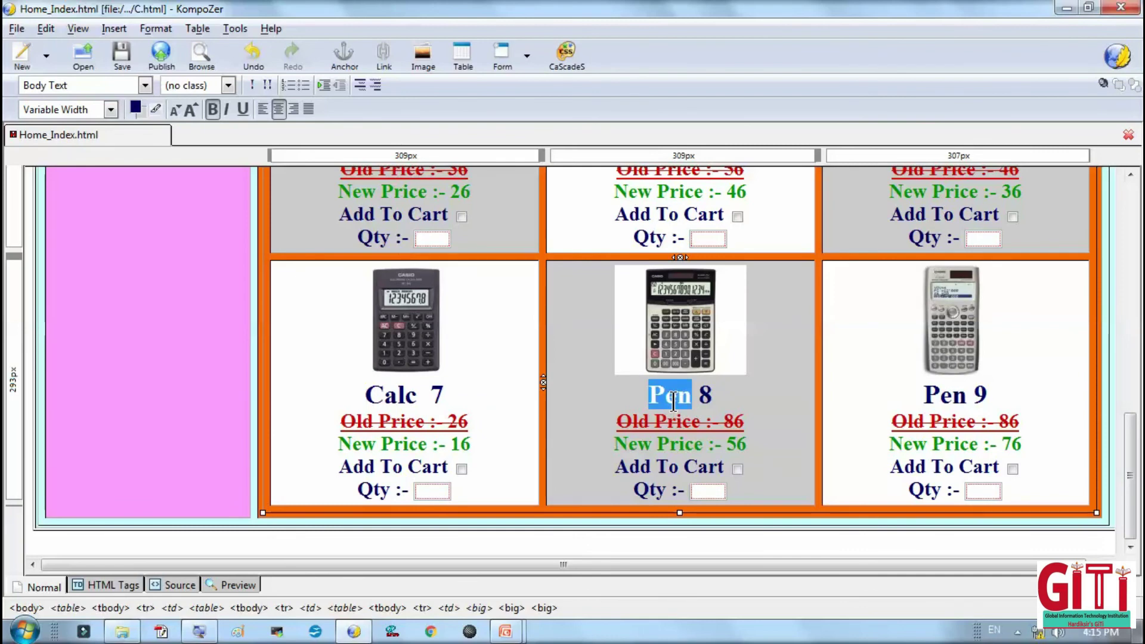
pyautogui.write('Calc')
pyautogui.click(956, 401)
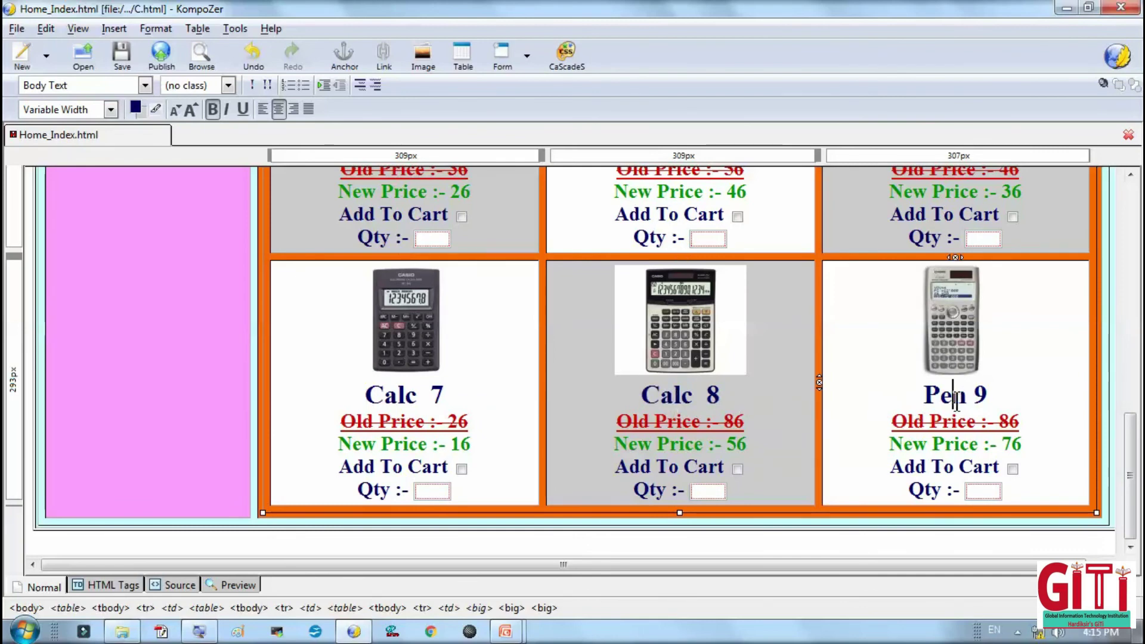
pyautogui.doubleClick(941, 395)
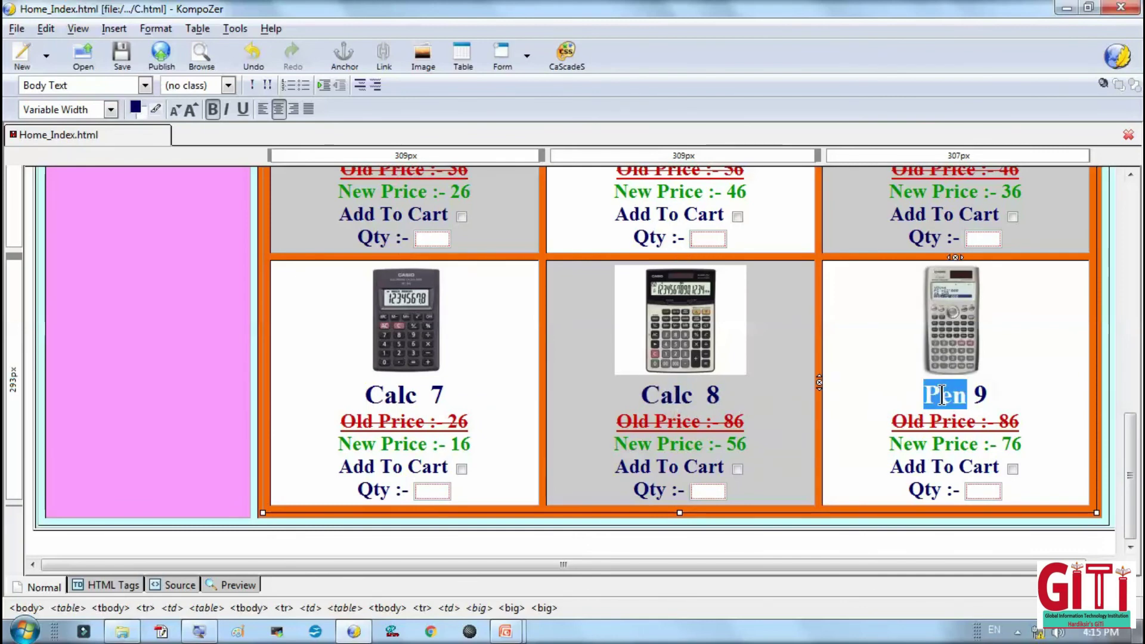
pyautogui.write('Calc')
# Save the C page with its corrected product names and close the web page editor.
pyautogui.hotkey('ctrl', 's')
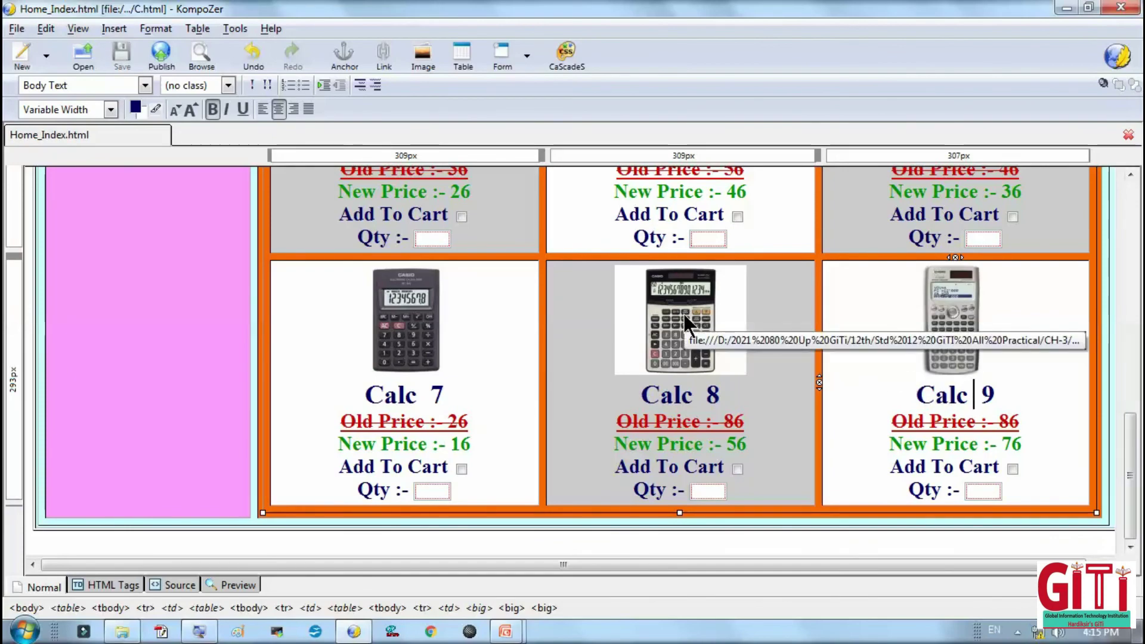
pyautogui.scroll(10, 683, 316)
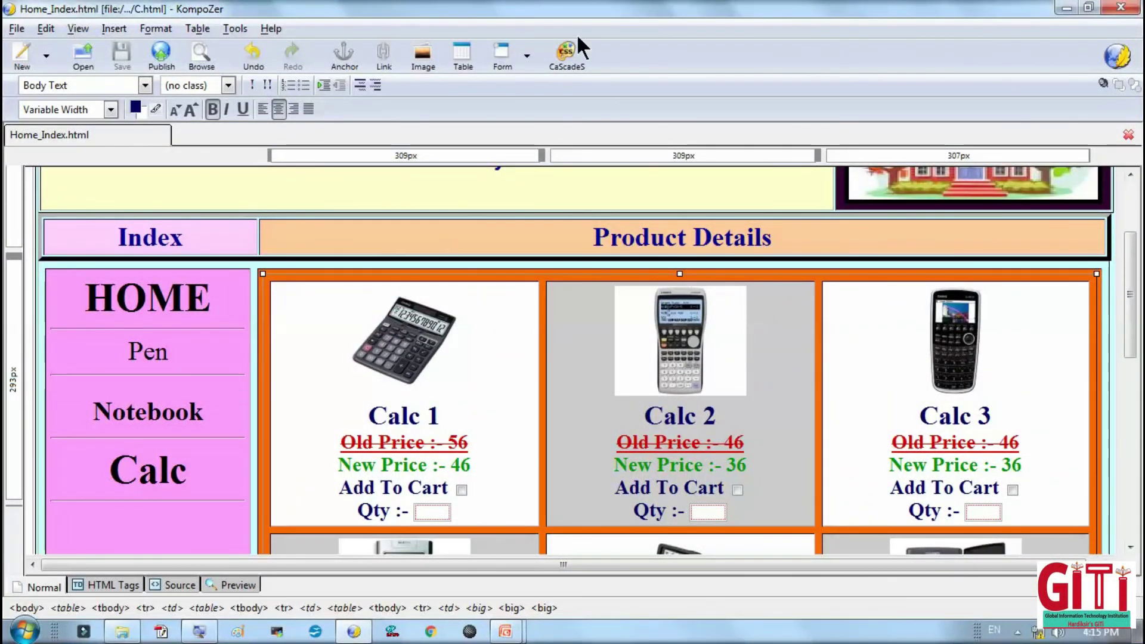
pyautogui.click(1130, 8)
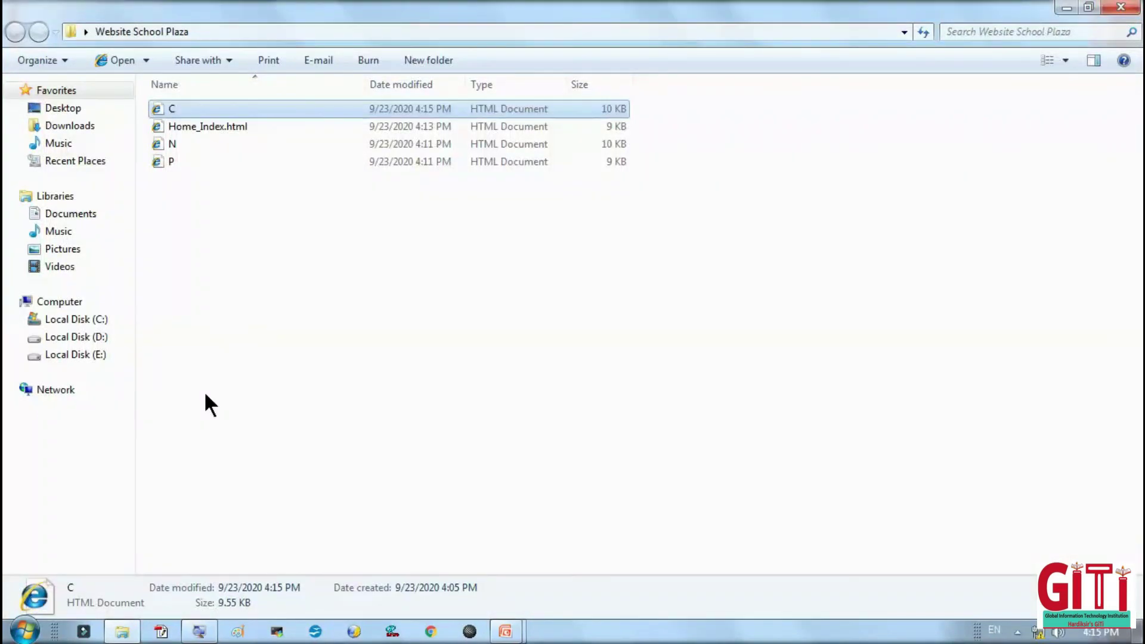
# Open Home_Index.html from the Website School Plaza folder in Internet Explorer, postpone the browser setup, and enlarge the page for viewing.
pyautogui.rightClick(178, 127)
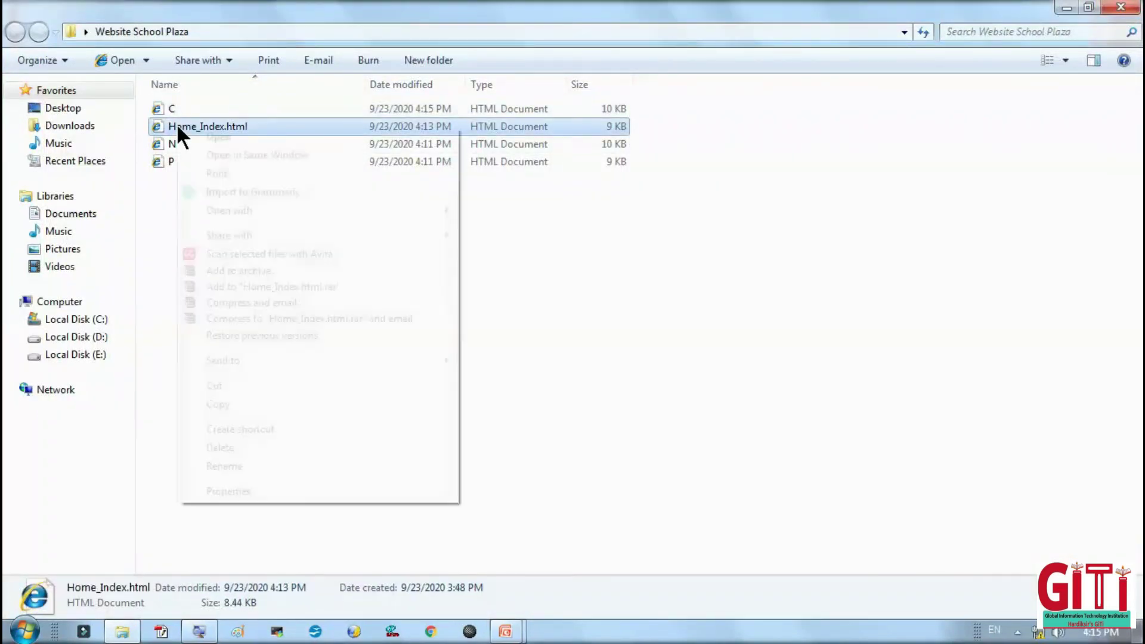
pyautogui.moveTo(276, 210)
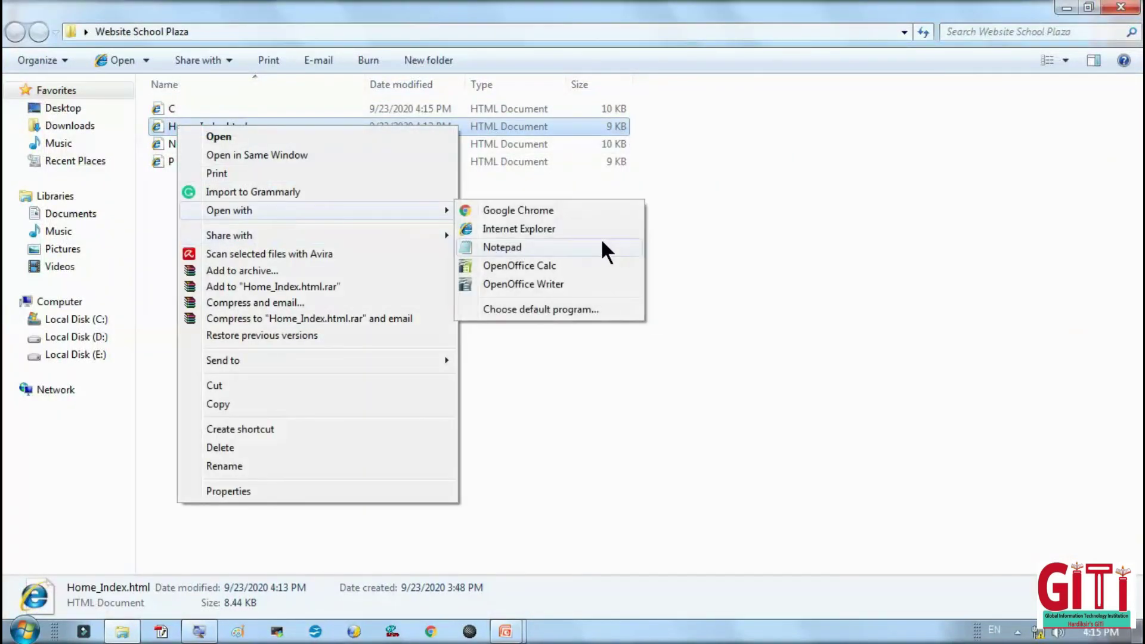
pyautogui.click(554, 228)
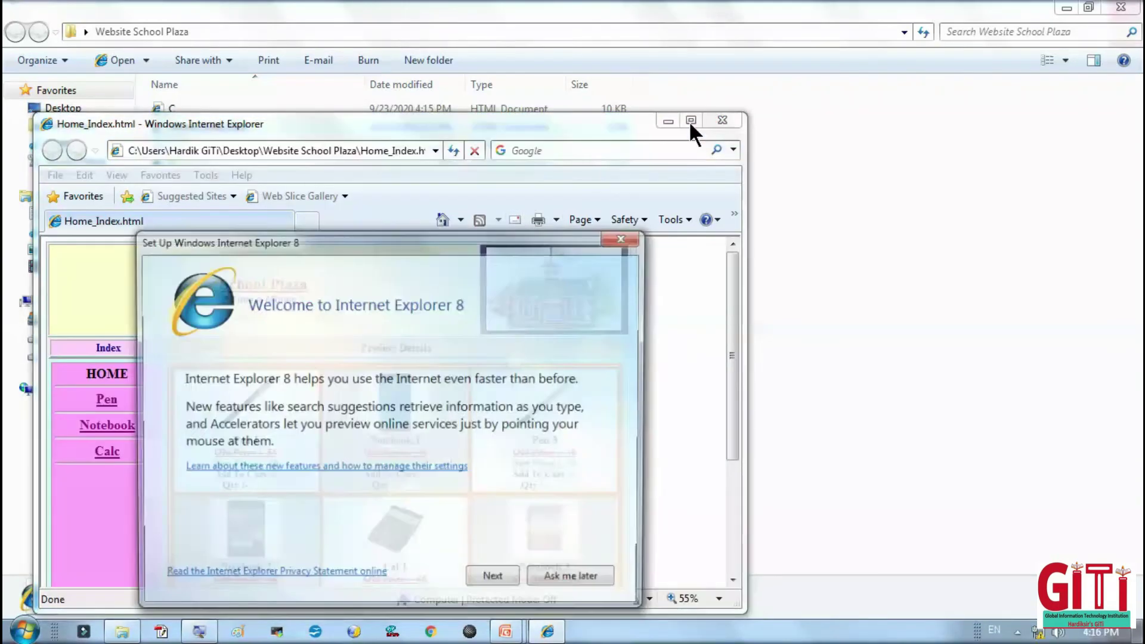
pyautogui.click(589, 579)
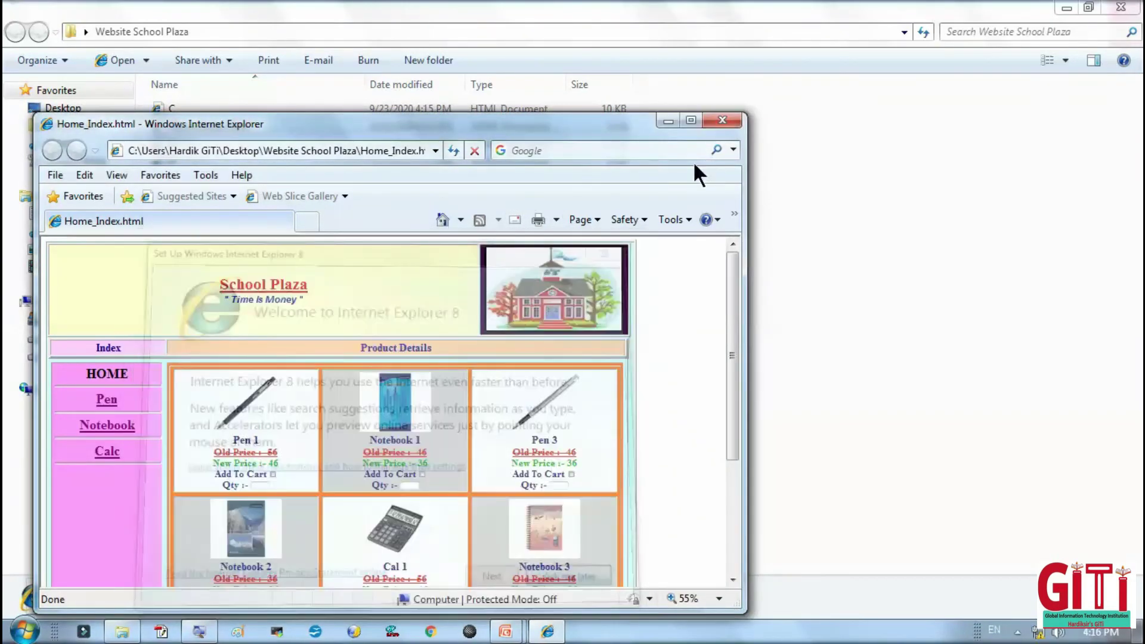
pyautogui.click(693, 120)
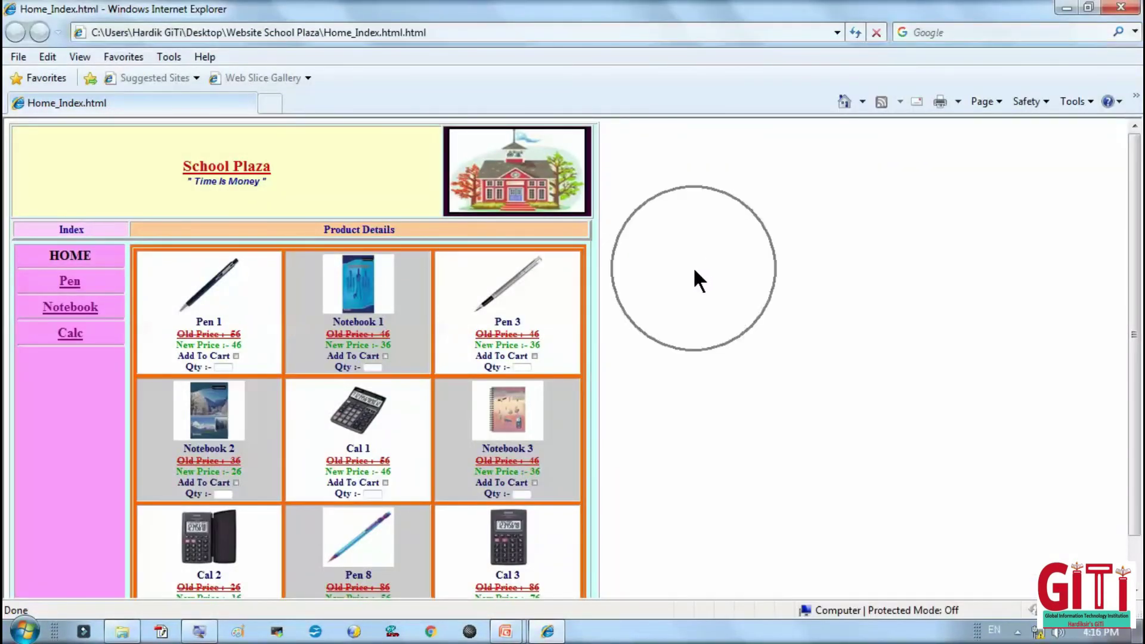
pyautogui.hotkey('ctrl', '+')
pyautogui.hotkey('ctrl', '+')
pyautogui.hotkey('ctrl', '+')
pyautogui.hotkey('ctrl', '+')
pyautogui.hotkey('ctrl', '+')
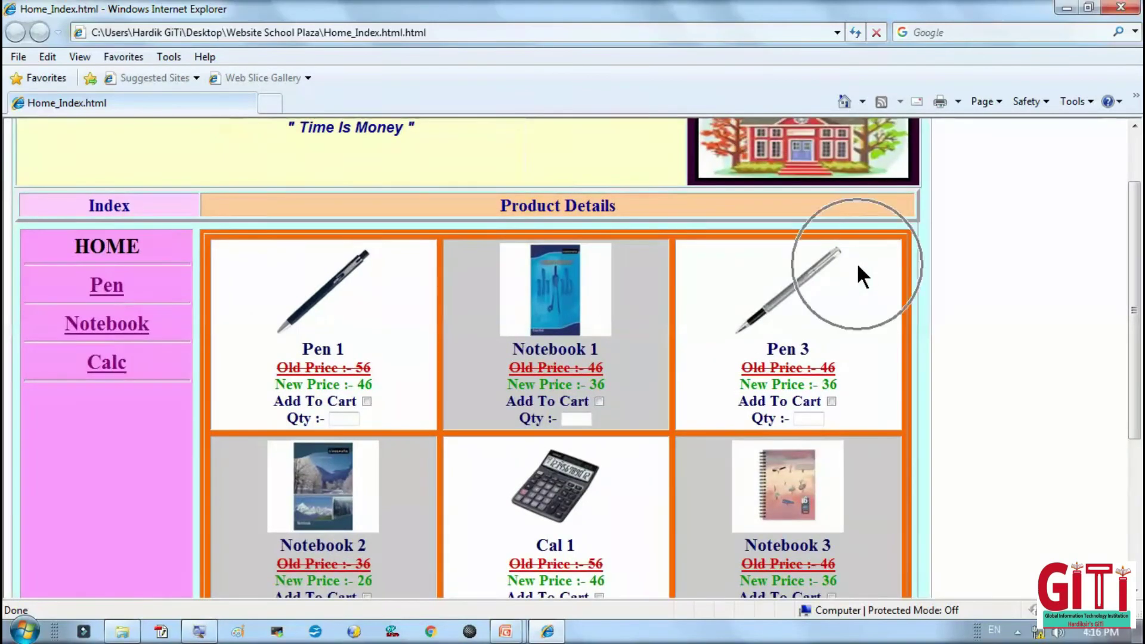
# Enlarge the home page further and review its School Plaza header, index links and product grid.
pyautogui.hotkey('ctrl', '+')
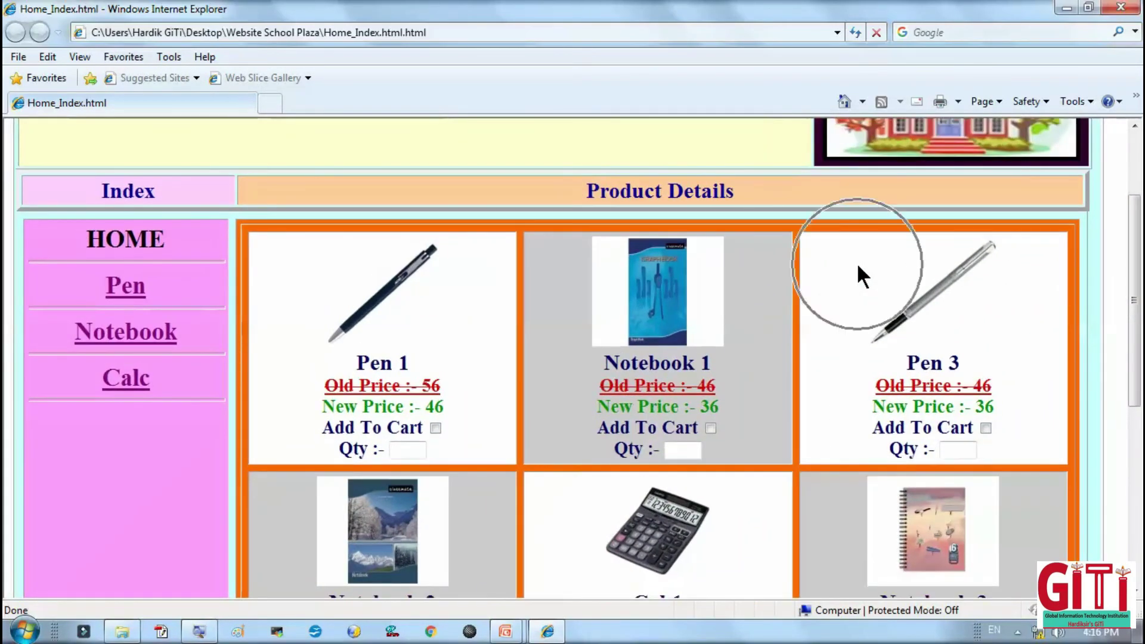
pyautogui.scroll(3, 871, 293)
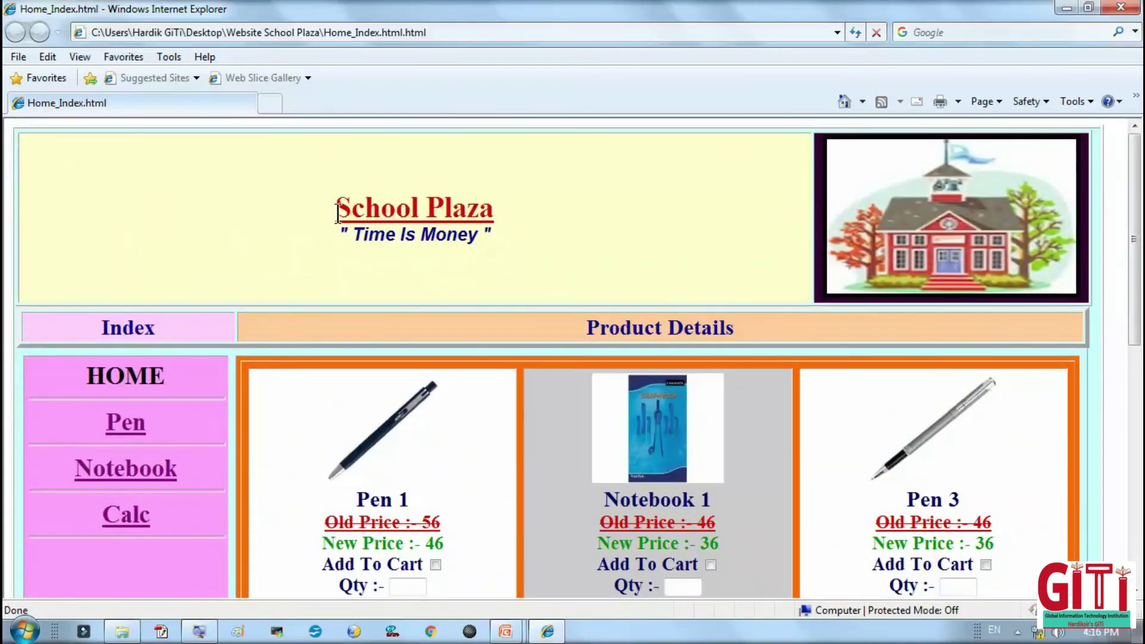
pyautogui.moveTo(337, 211); pyautogui.dragTo(508, 243)
pyautogui.scroll(-3, 501, 258)
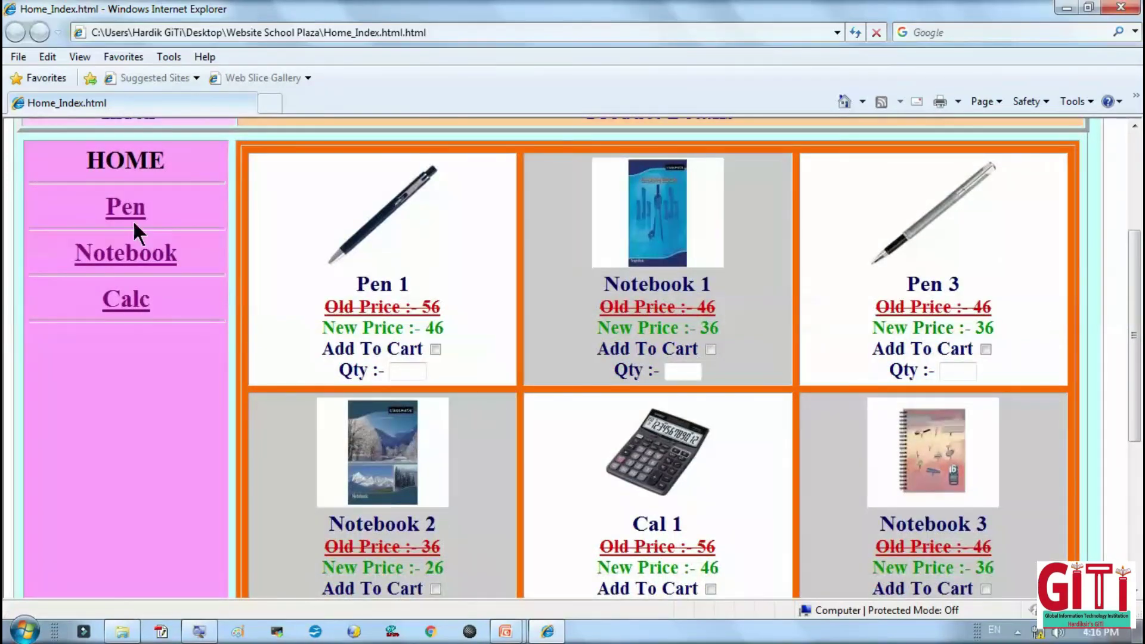
pyautogui.scroll(-4, 456, 299)
pyautogui.scroll(7, 456, 299)
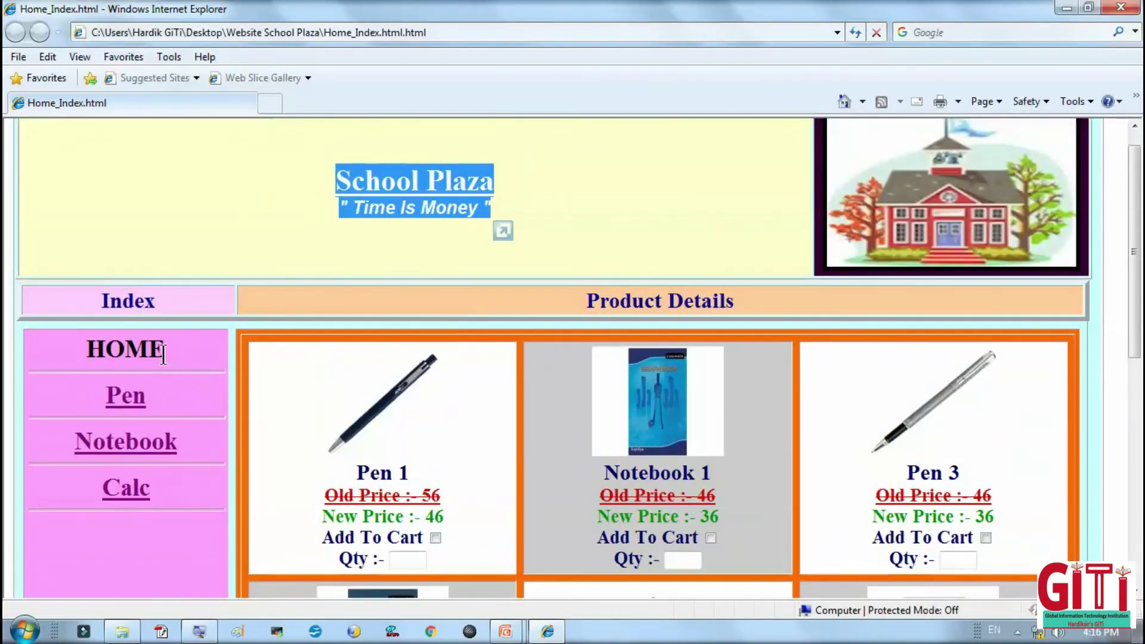
# Test the Pen link in the home page's index, look through the pen products, and return to the home page.
pyautogui.click(125, 395)
pyautogui.scroll(-6, 496, 425)
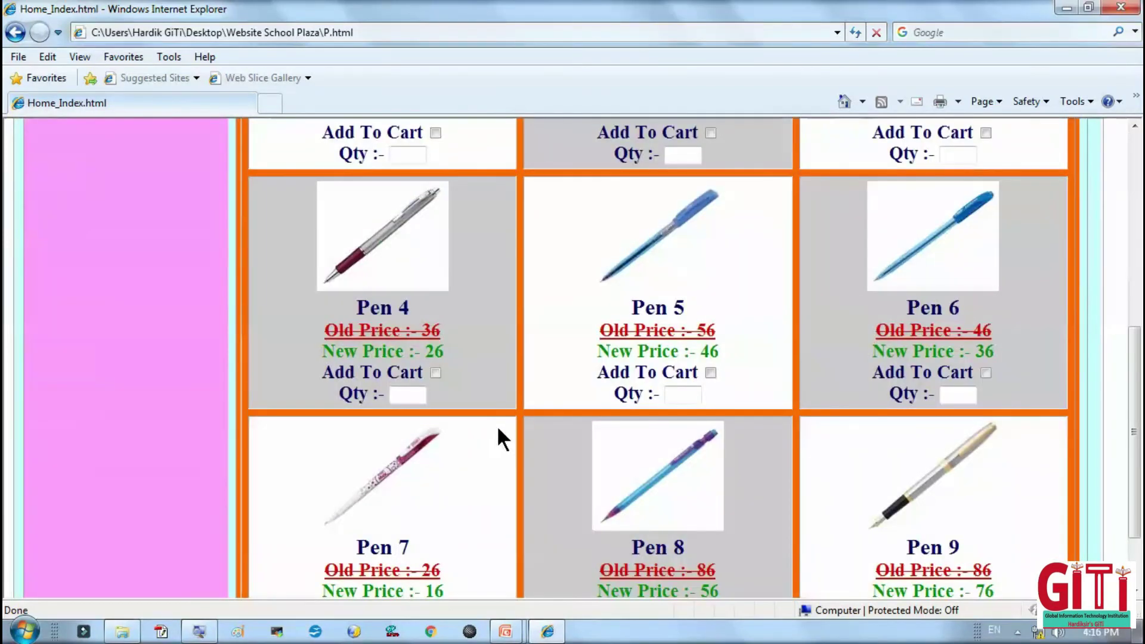
pyautogui.scroll(6, 497, 425)
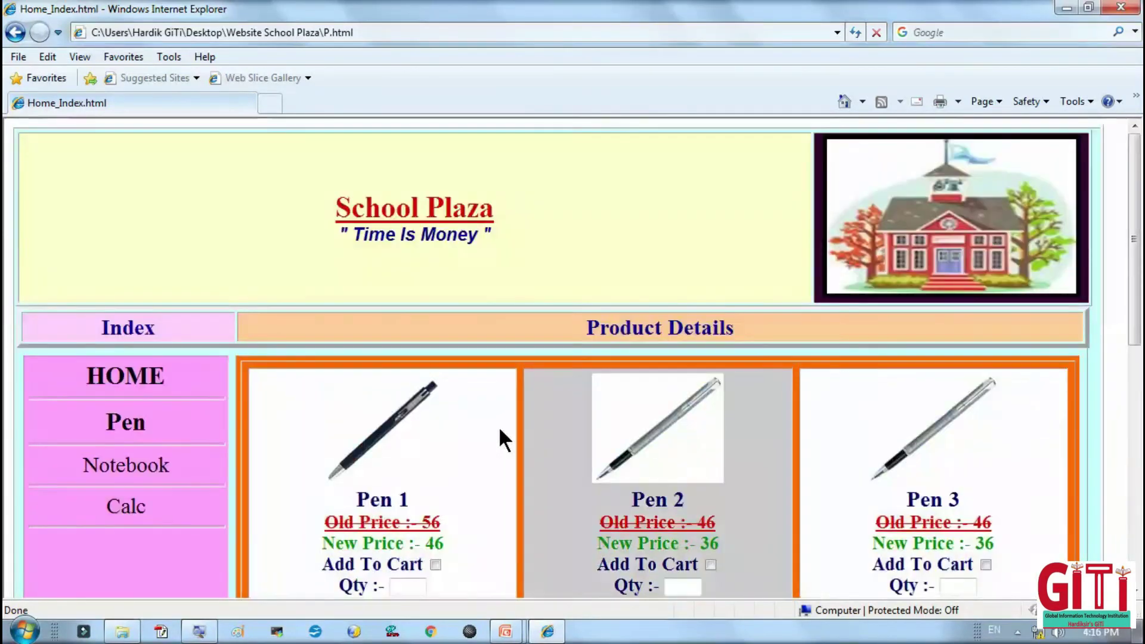
pyautogui.click(14, 32)
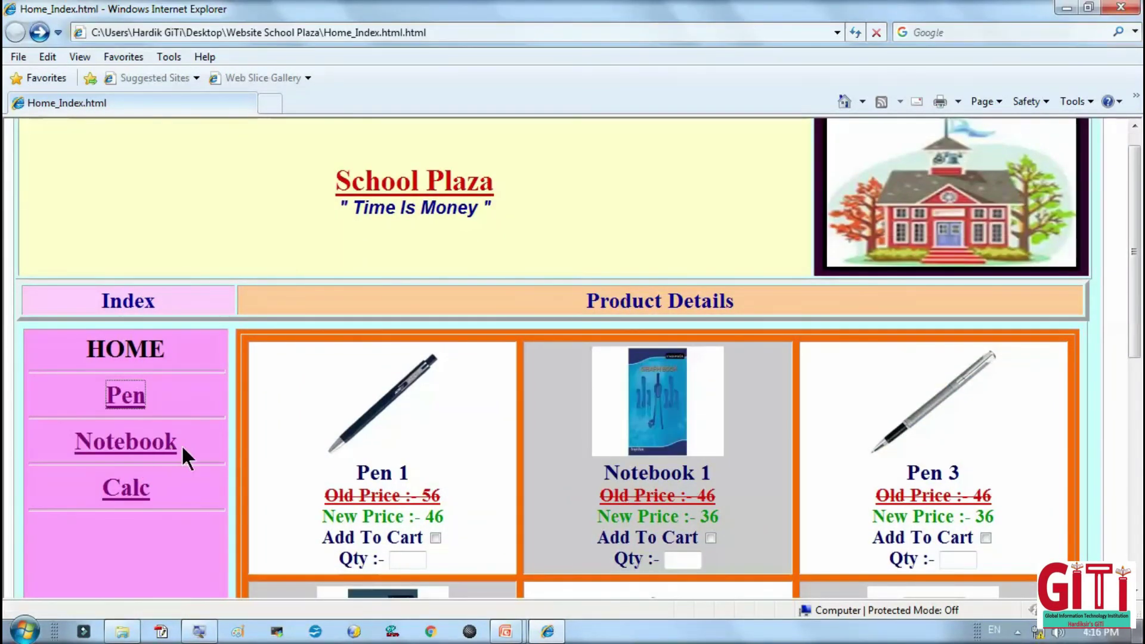
pyautogui.moveTo(181, 445)
pyautogui.mouseDown()
pyautogui.moveTo(89, 444)
pyautogui.moveTo(197, 441)
pyautogui.mouseUp()
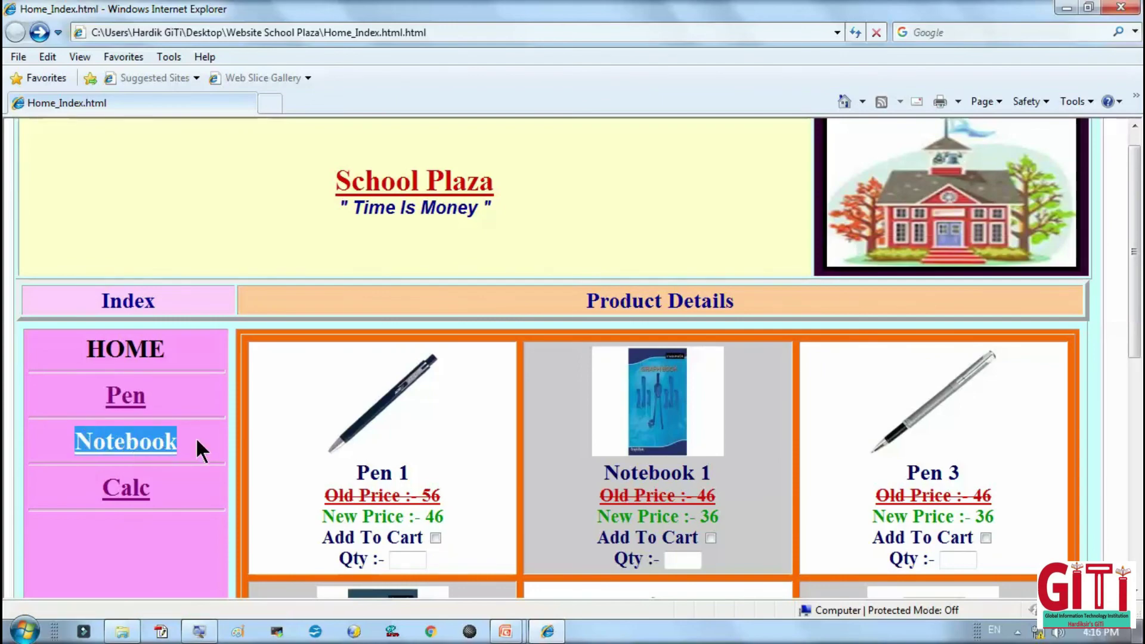